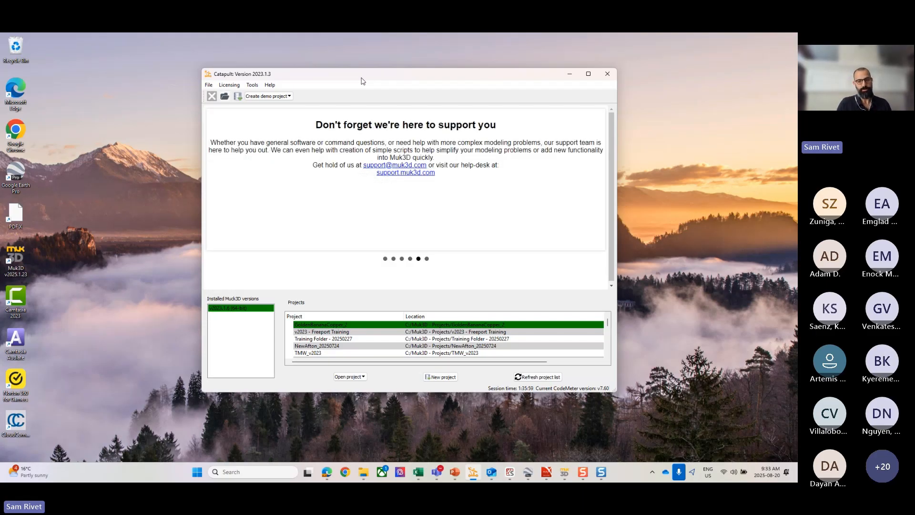
{"action": "left_click", "coordinate": [16, 259]}
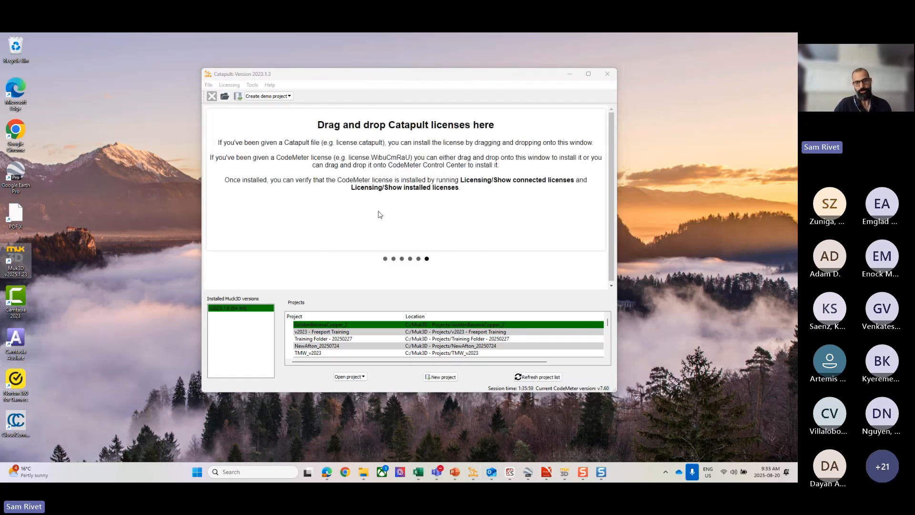
{"action": "left_click", "coordinate": [343, 75]}
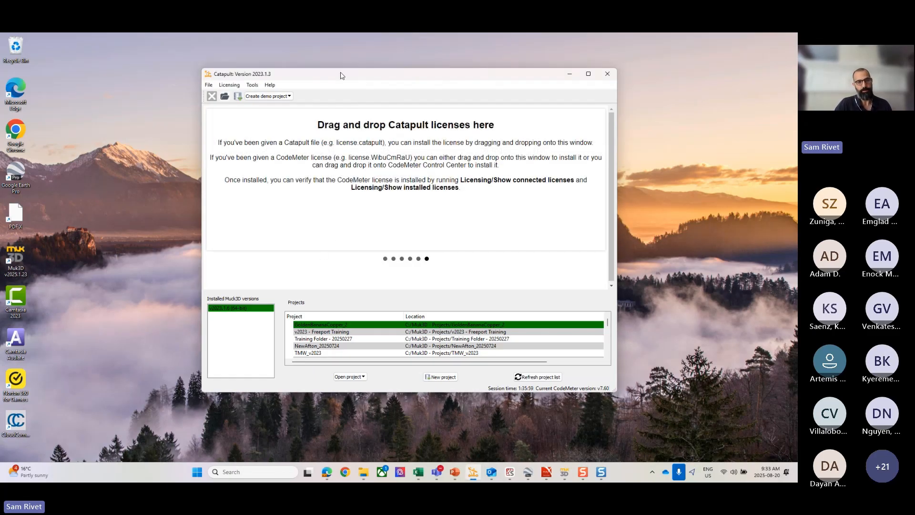
{"action": "left_click", "coordinate": [231, 86]}
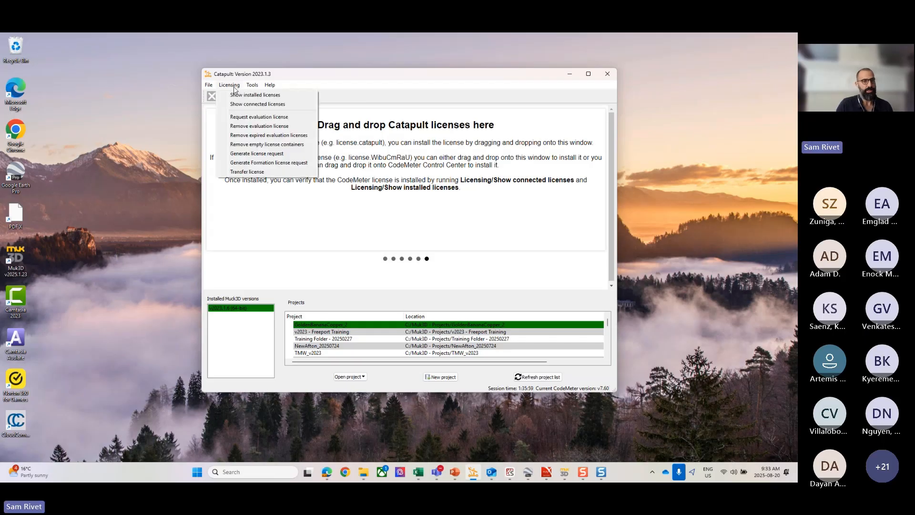
{"action": "mouse_move", "coordinate": [253, 85]}
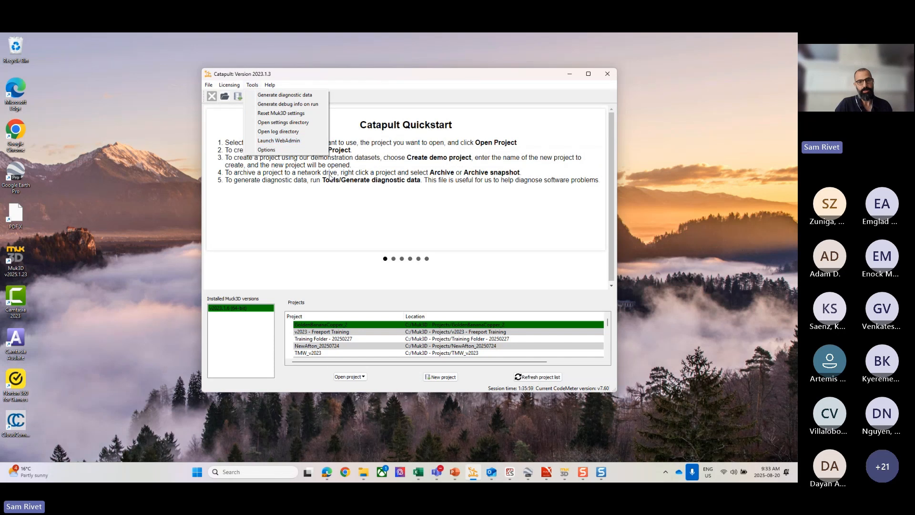
{"action": "left_click", "coordinate": [431, 200]}
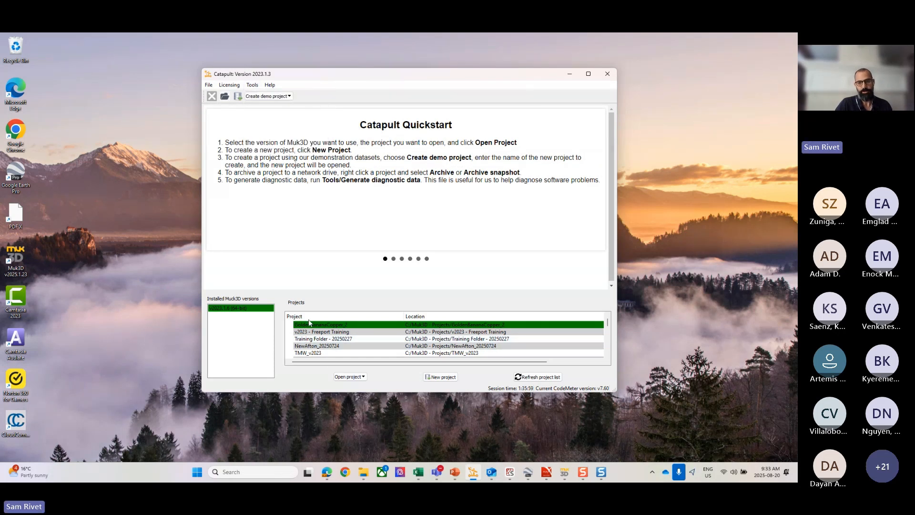
{"action": "mouse_move", "coordinate": [607, 322]}
{"action": "left_mouse_down"}
{"action": "mouse_move", "coordinate": [606, 351]}
{"action": "mouse_move", "coordinate": [607, 318]}
{"action": "left_mouse_up"}
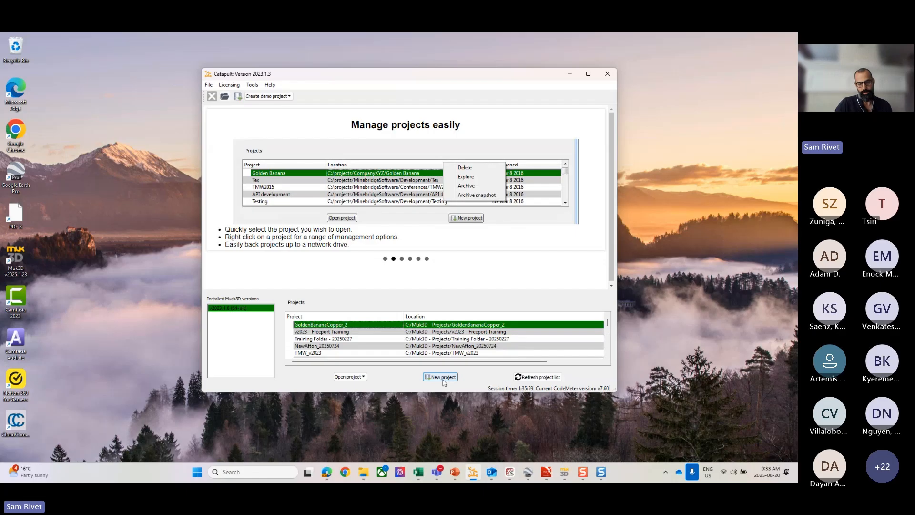
{"action": "left_click", "coordinate": [363, 377]}
{"action": "left_click", "coordinate": [361, 396]}
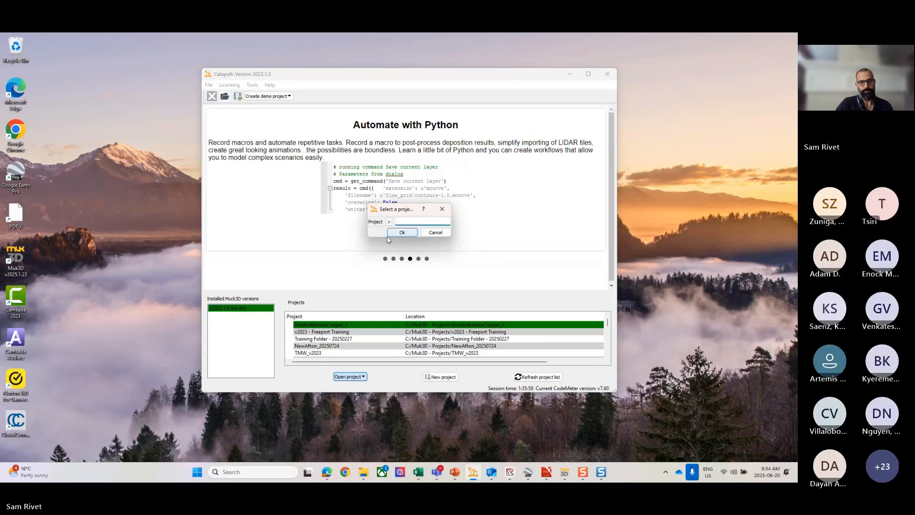
{"action": "left_click", "coordinate": [392, 233]}
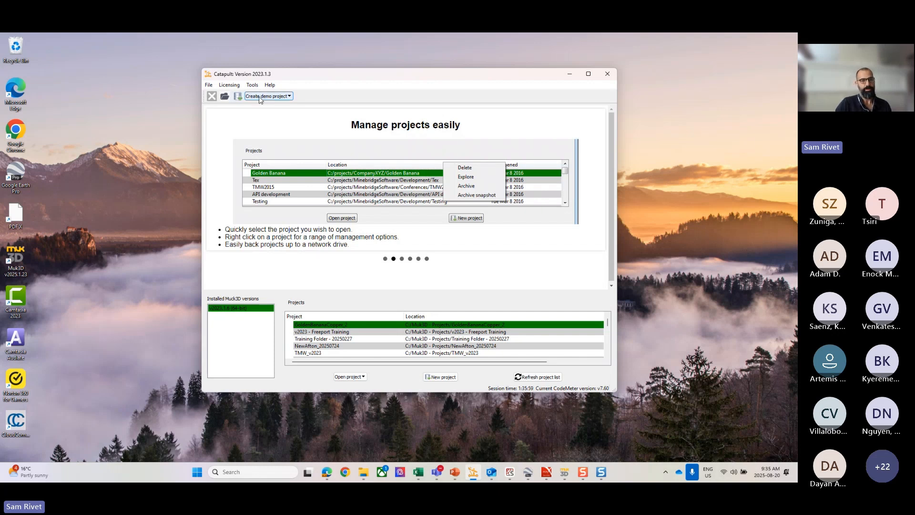
Step: Create a GoldenBananaCopper demo project named GoldenBananaCopper_9 in C:\Muk3D - Projects and open it with the Muk3D temp (local) license
{"action": "left_click", "coordinate": [289, 97]}
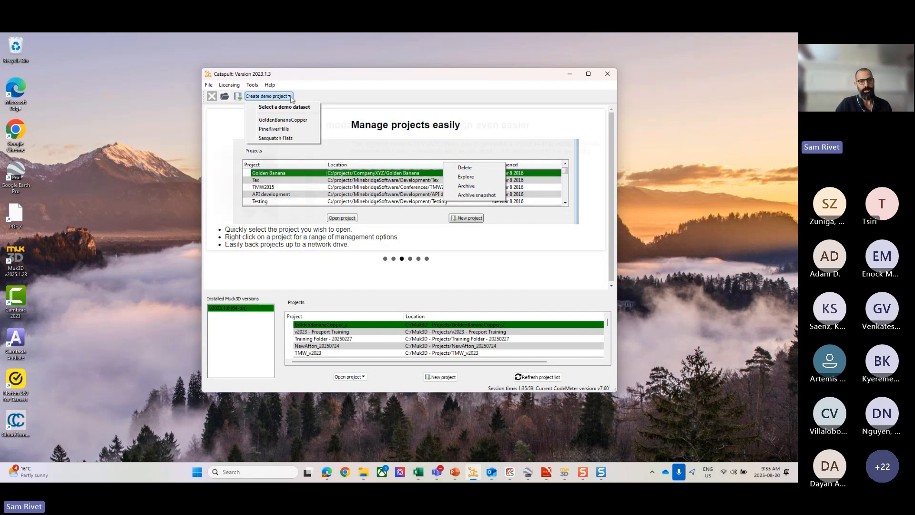
{"action": "left_click", "coordinate": [286, 120]}
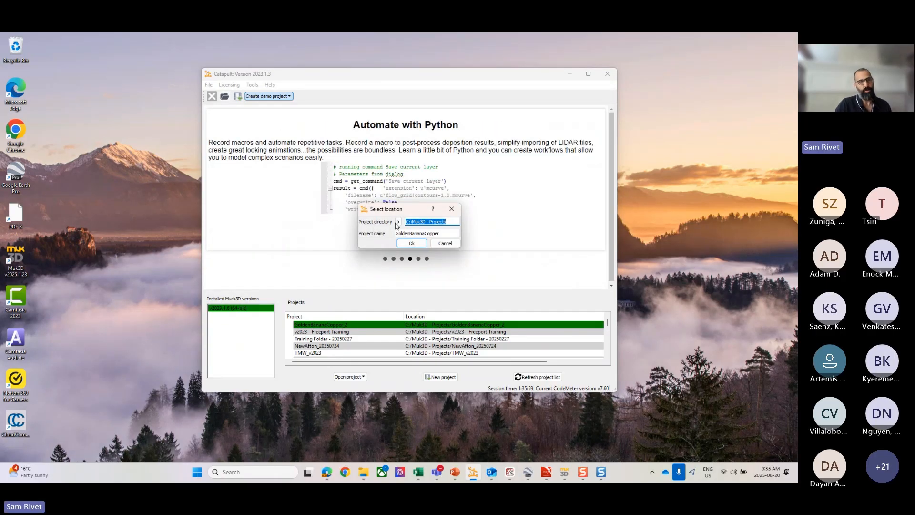
{"action": "left_click", "coordinate": [451, 221]}
{"action": "left_click_drag", "start_coordinate": [451, 221], "coordinate": [412, 222]}
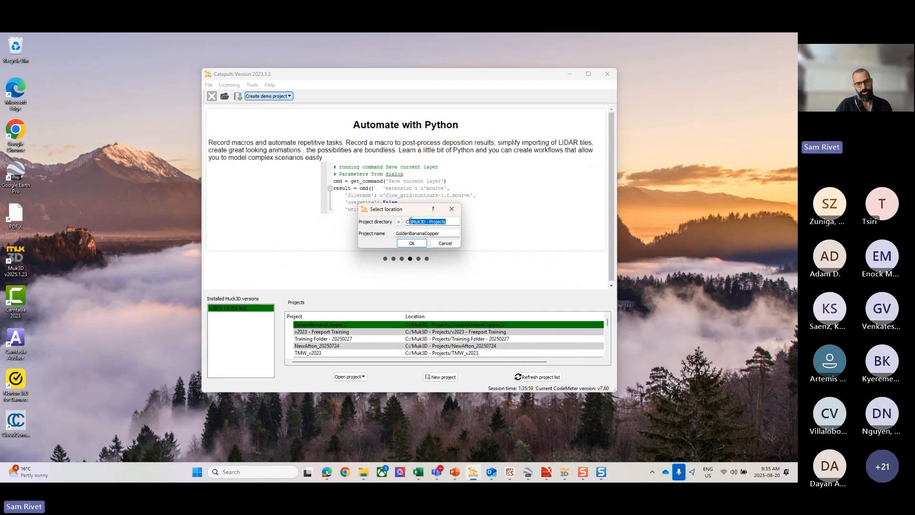
{"action": "left_click", "coordinate": [443, 233]}
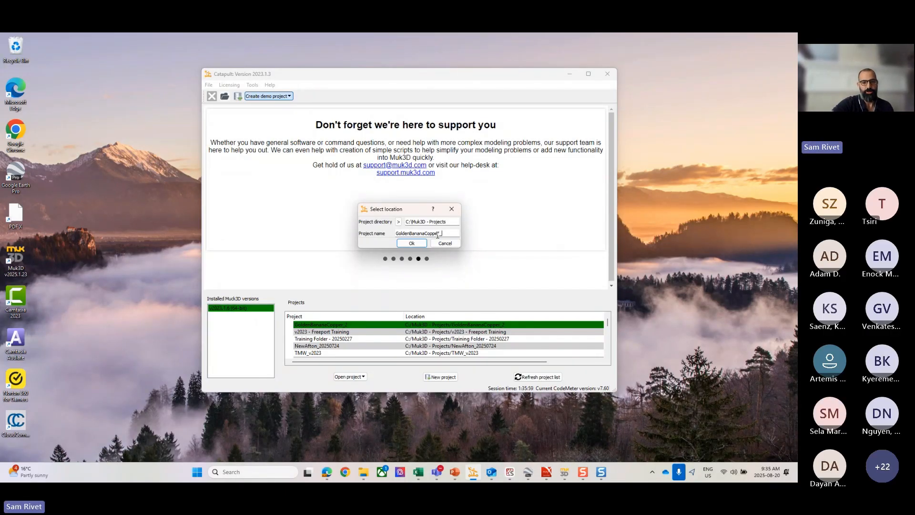
{"action": "type", "text": "9"}
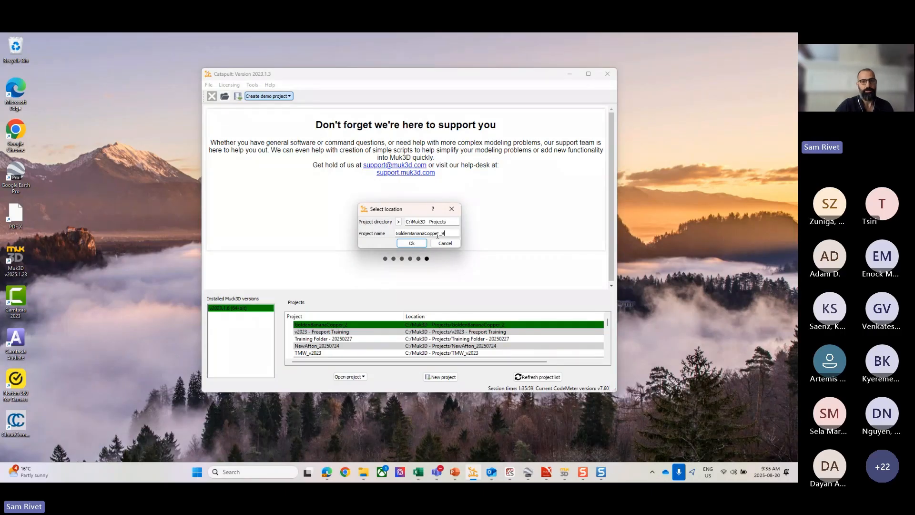
{"action": "left_click", "coordinate": [413, 243]}
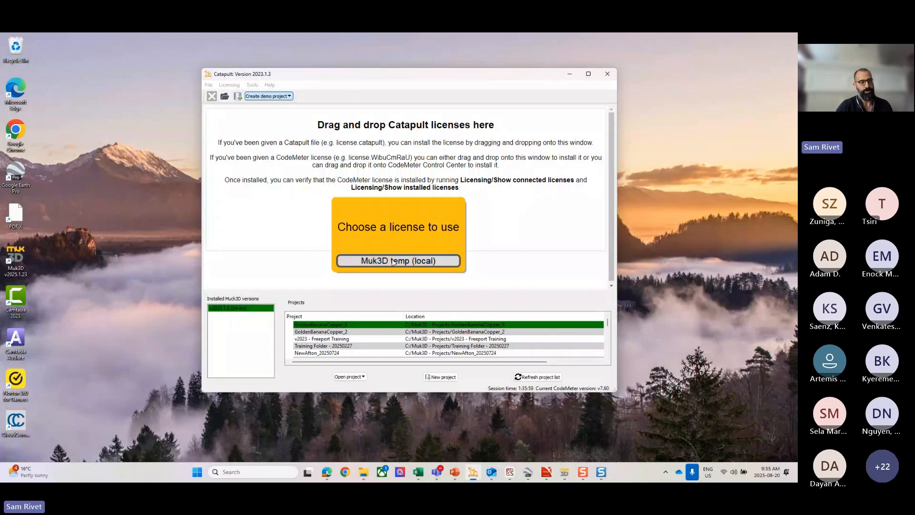
{"action": "left_click", "coordinate": [393, 261]}
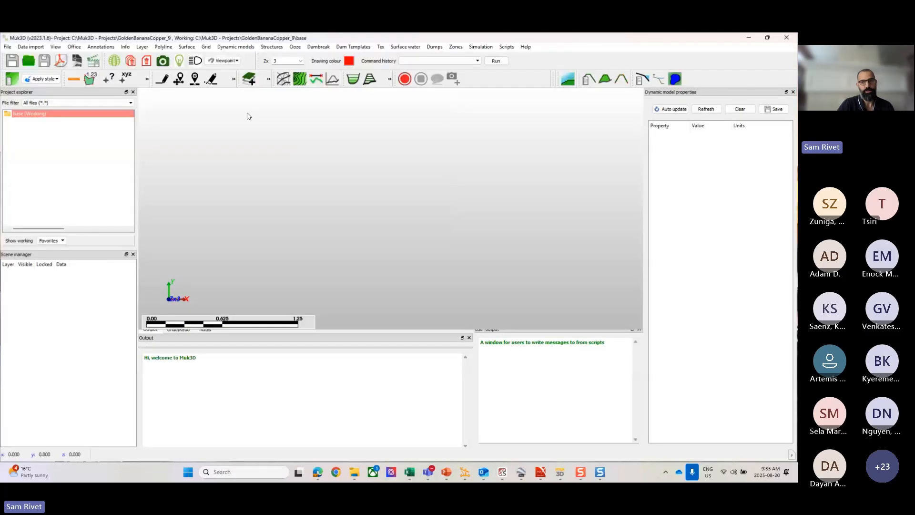
{"action": "double_click", "coordinate": [589, 45]}
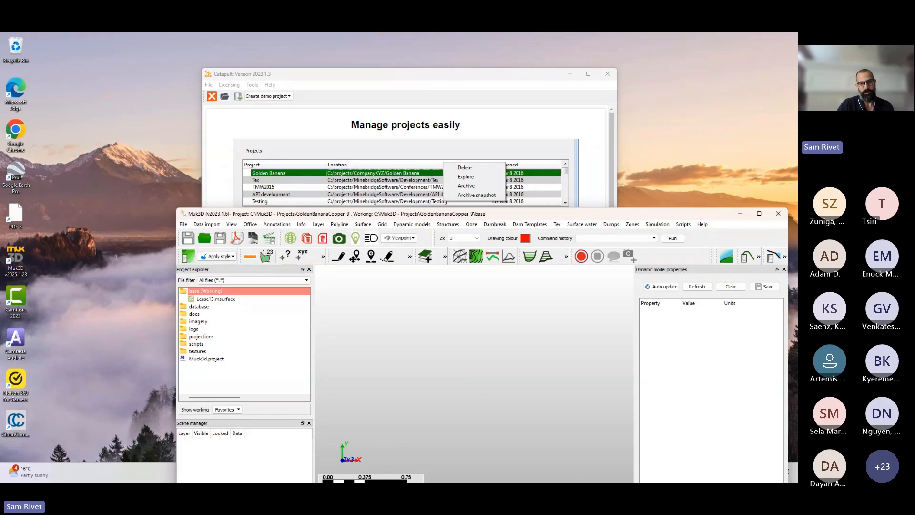
{"action": "left_click_drag", "start_coordinate": [558, 213], "coordinate": [478, 100]}
{"action": "double_click", "coordinate": [478, 100]}
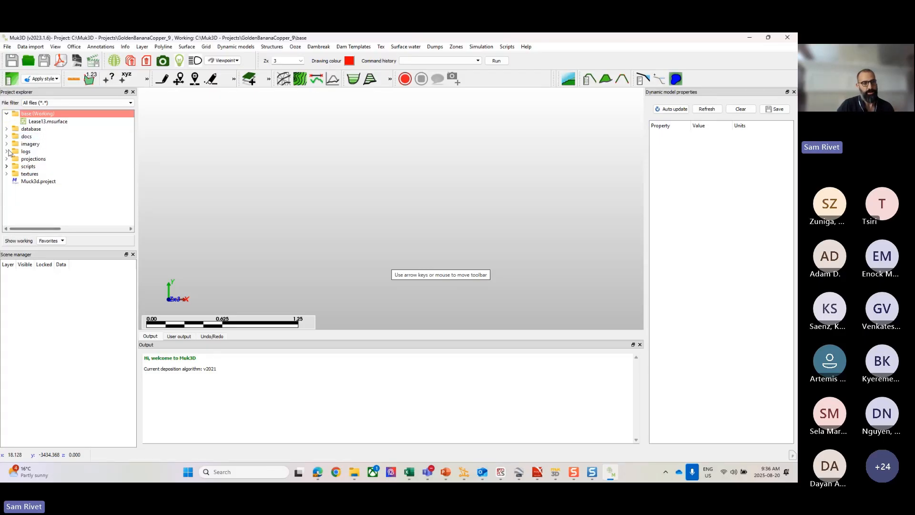
Step: Expand the database, docs and imagery folders in the project tree and select the Lease13.msurface file
{"action": "left_click", "coordinate": [7, 129]}
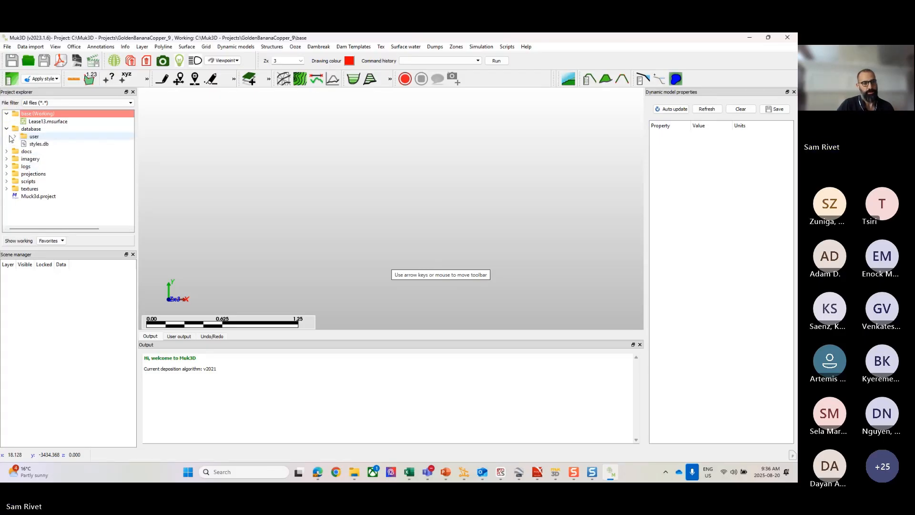
{"action": "left_click", "coordinate": [7, 151]}
{"action": "left_click", "coordinate": [6, 166]}
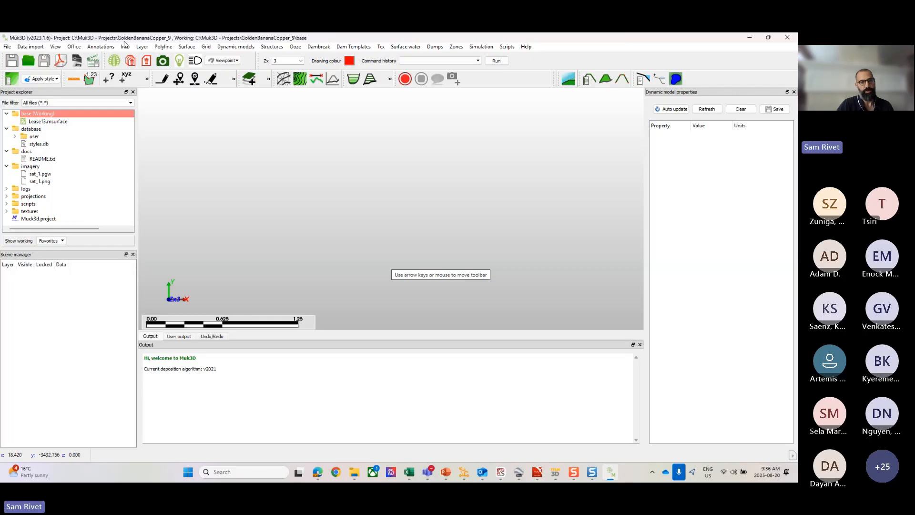
{"action": "left_click", "coordinate": [39, 122]}
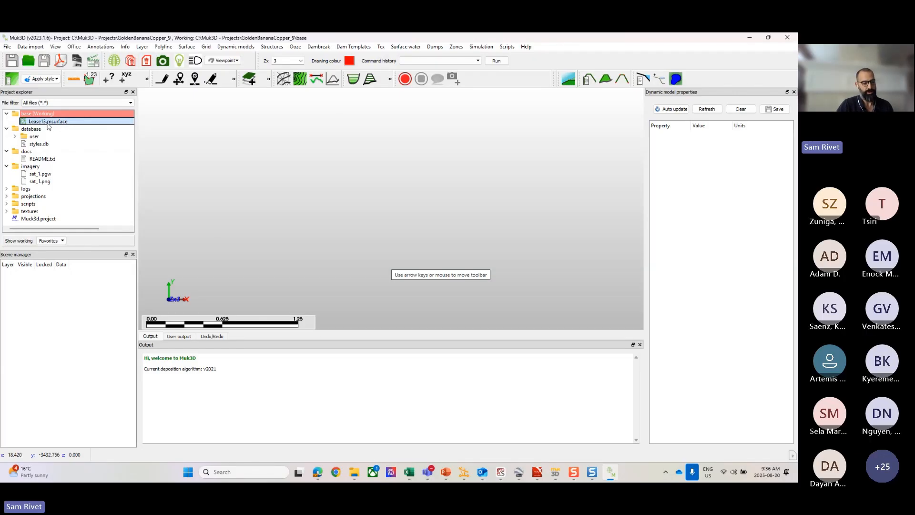
Step: Show the styles.db file's location in the Windows file explorer, and close that window again
{"action": "right_click", "coordinate": [97, 144]}
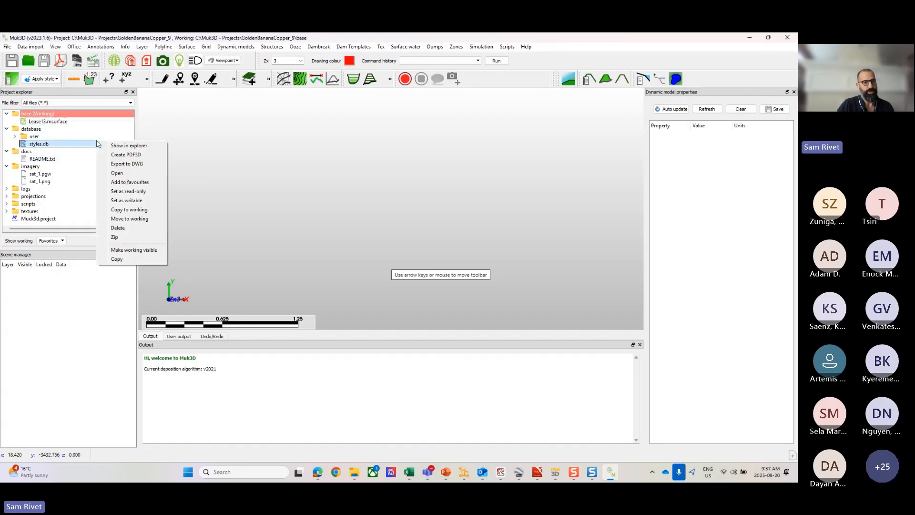
{"action": "left_click", "coordinate": [126, 147]}
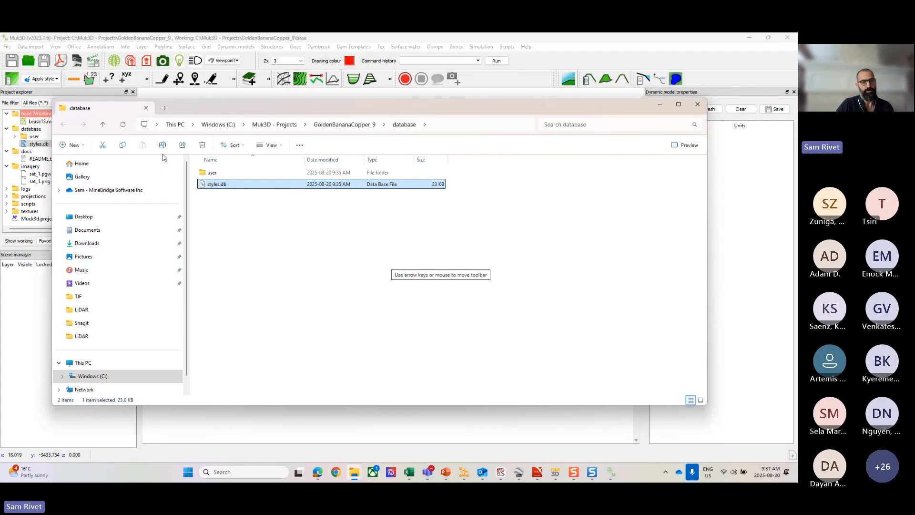
{"action": "left_click", "coordinate": [698, 103]}
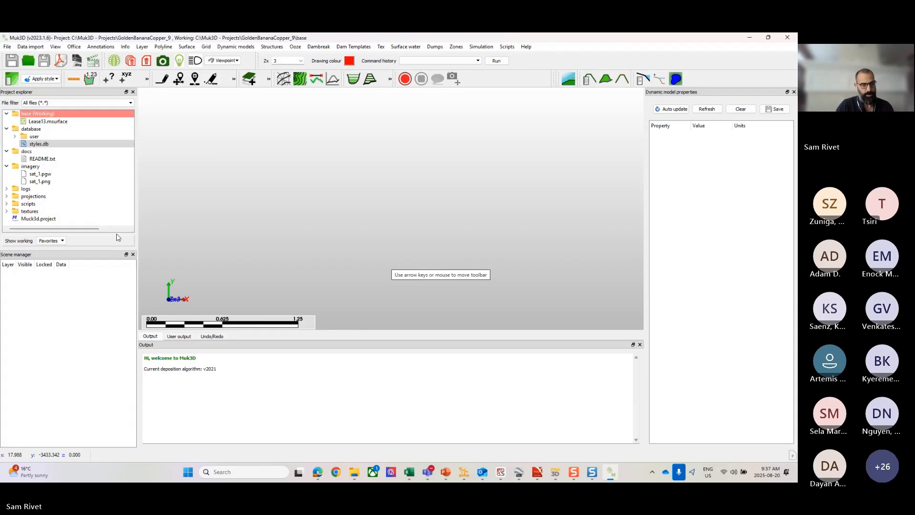
Step: Filter the project files to storage elevation curves, and restore the filter to all files
{"action": "left_click", "coordinate": [91, 104]}
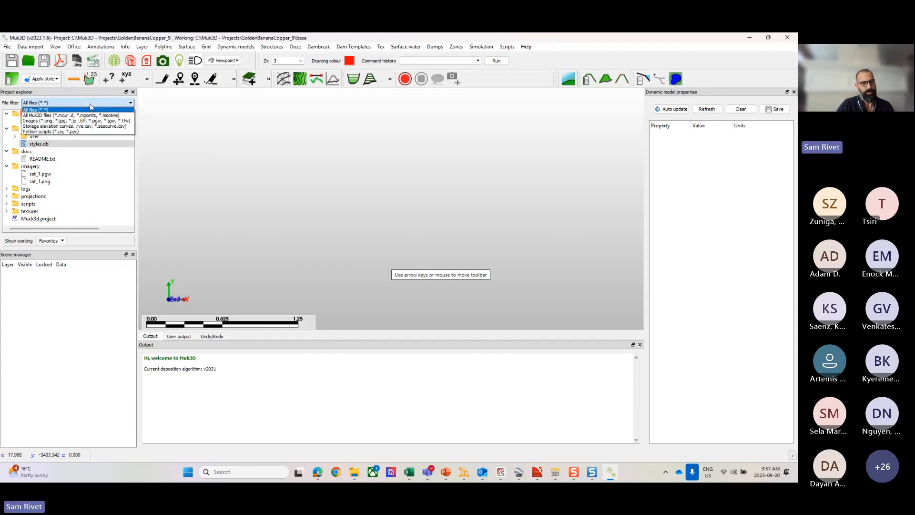
{"action": "left_click", "coordinate": [67, 126]}
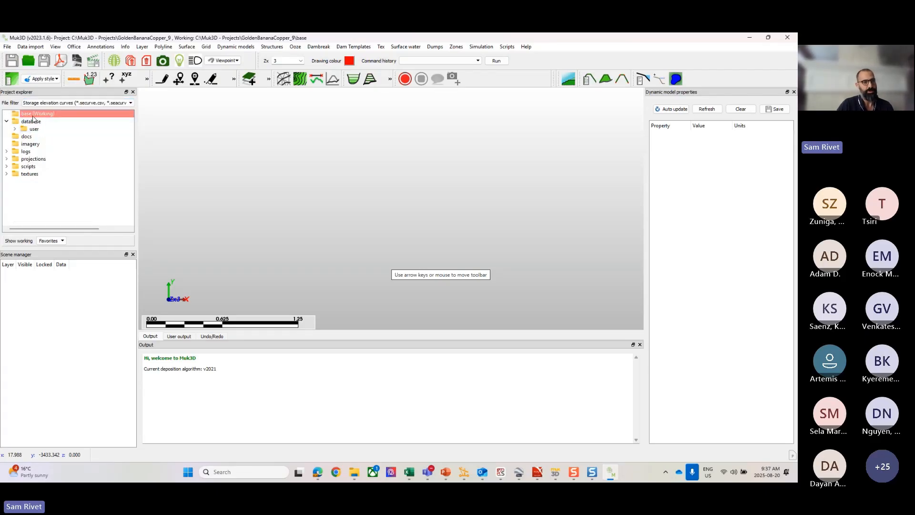
{"action": "left_click", "coordinate": [74, 103]}
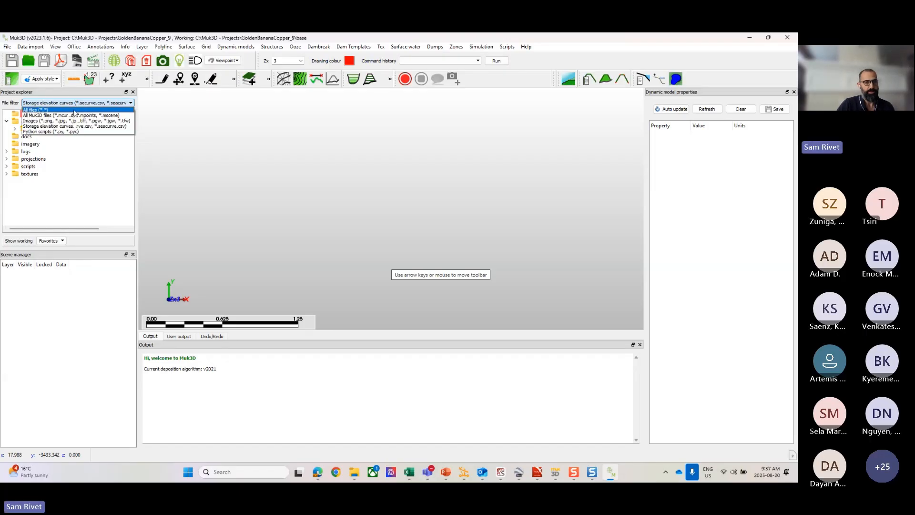
{"action": "left_click", "coordinate": [74, 110]}
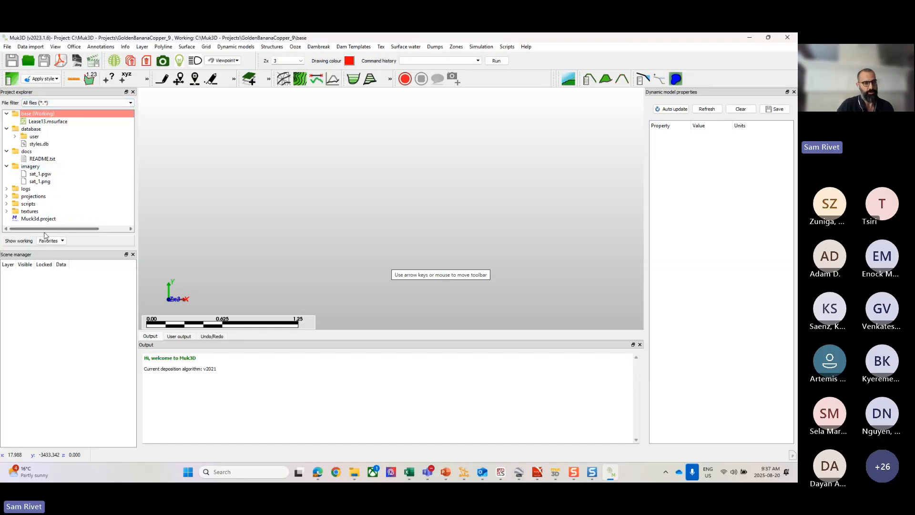
Step: Collapse the database, docs and imagery folders in the project tree
{"action": "left_click", "coordinate": [6, 129]}
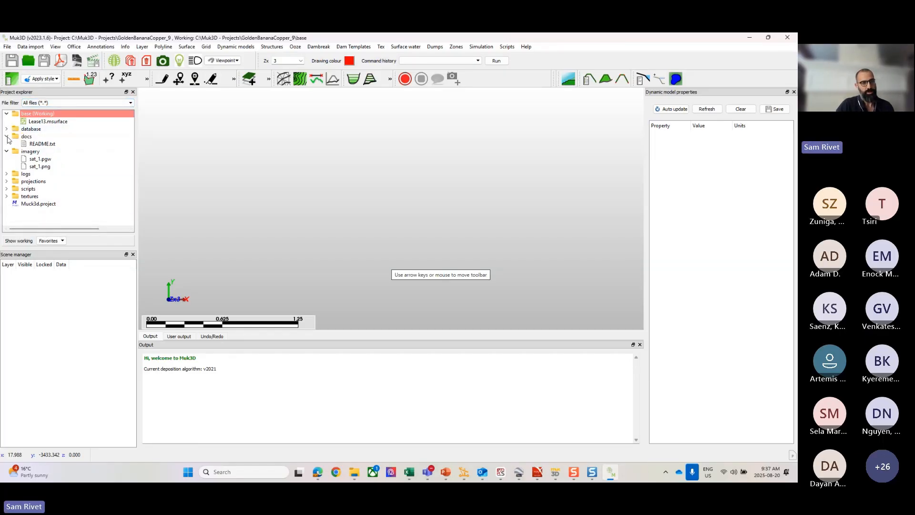
{"action": "left_click", "coordinate": [7, 136]}
{"action": "left_click", "coordinate": [7, 144]}
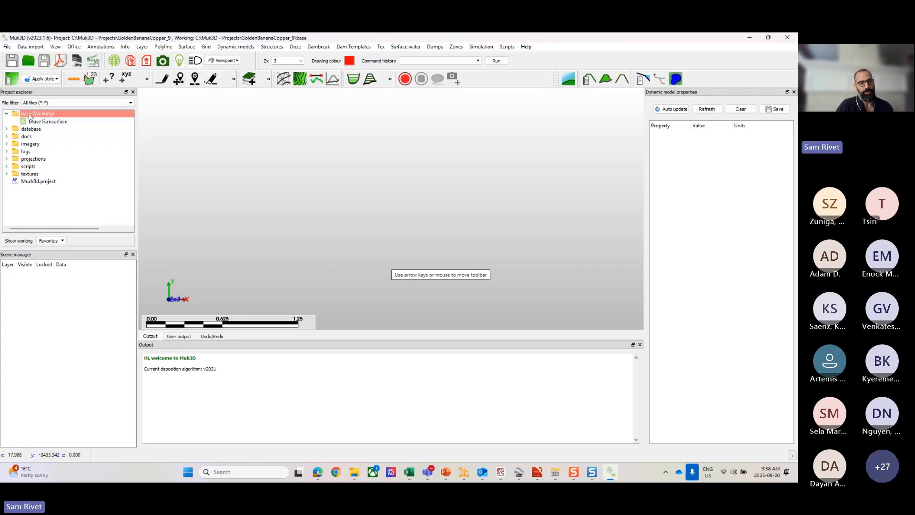
Step: Expand the database folder and set it as the working directory
{"action": "left_click", "coordinate": [9, 130]}
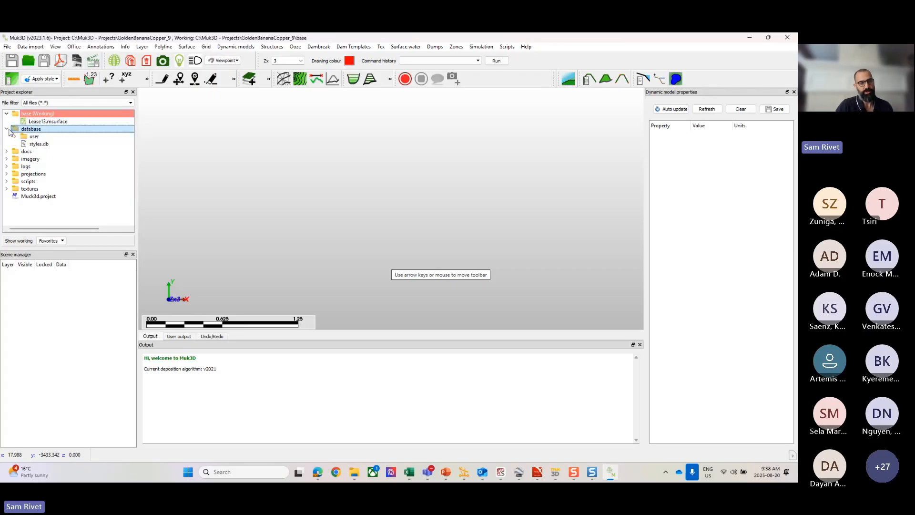
{"action": "right_click", "coordinate": [28, 131]}
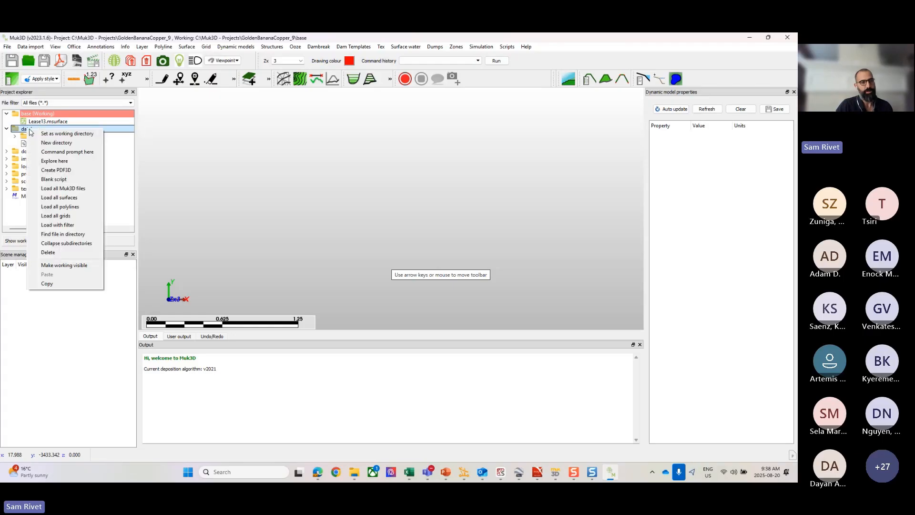
{"action": "left_click", "coordinate": [64, 133]}
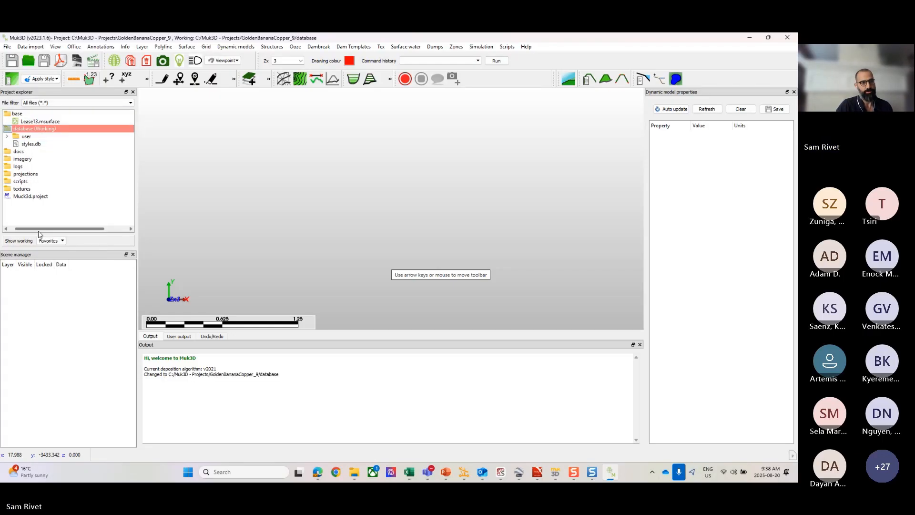
Step: Create a folder named New Directory inside the base folder and make it the working directory
{"action": "right_click", "coordinate": [18, 114]}
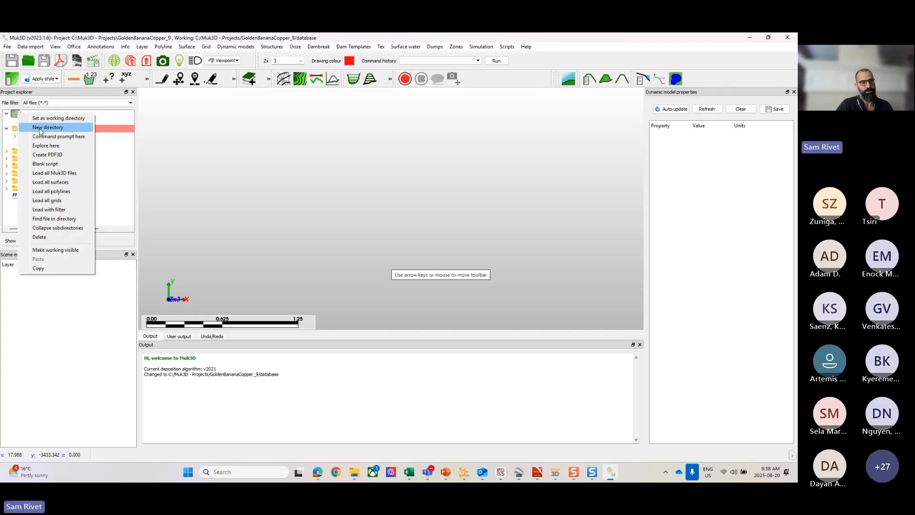
{"action": "left_click", "coordinate": [48, 127]}
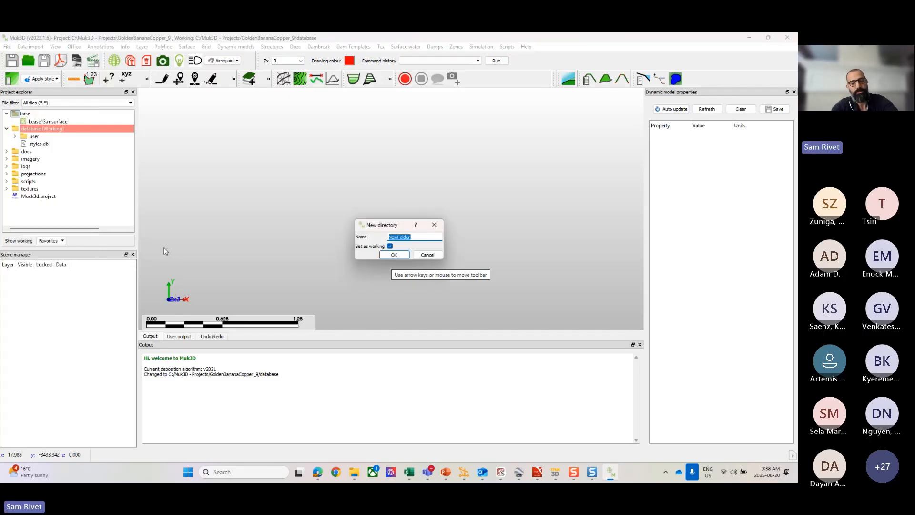
{"action": "type", "text": "New Direct"}
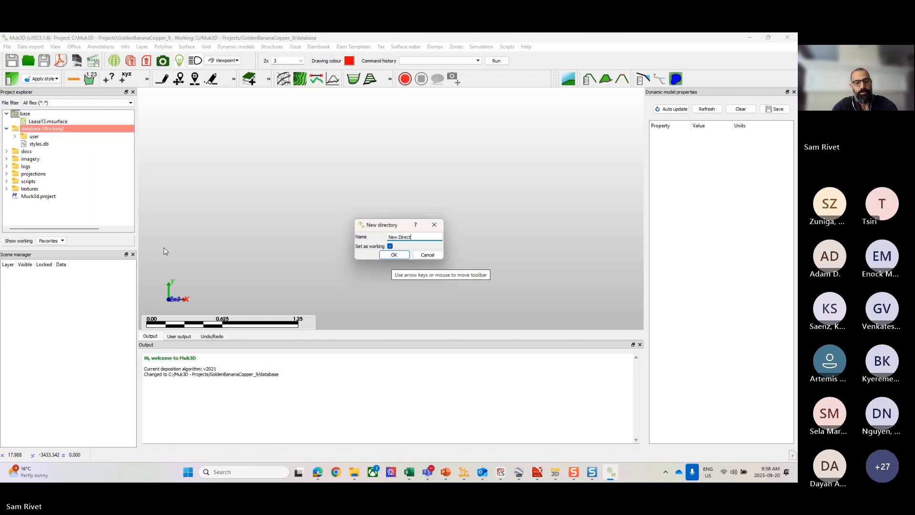
{"action": "type", "text": "ory"}
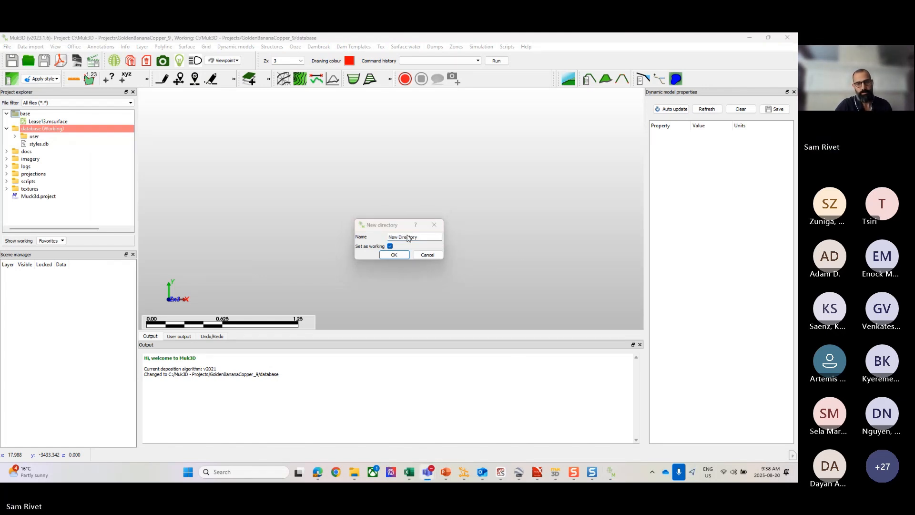
{"action": "left_click", "coordinate": [394, 254]}
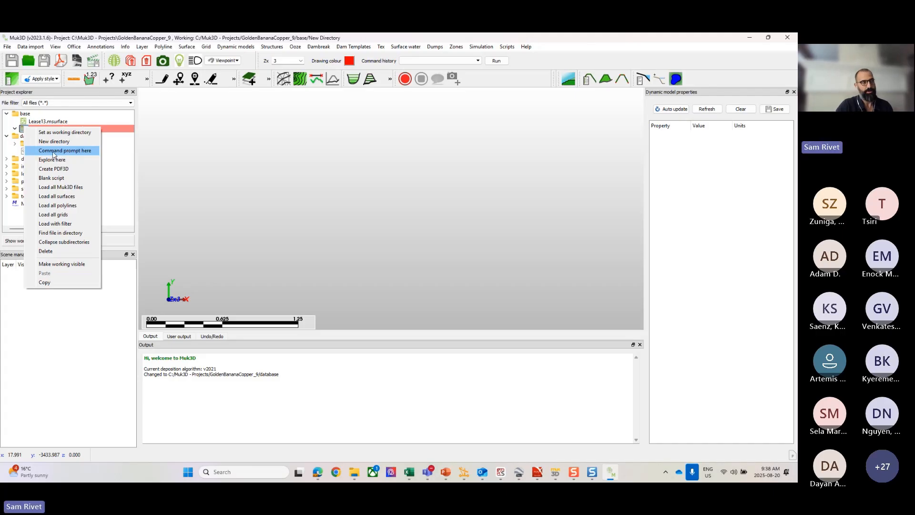
Step: Open a command prompt at the New Directory folder, and close its window again
{"action": "left_click", "coordinate": [137, 180]}
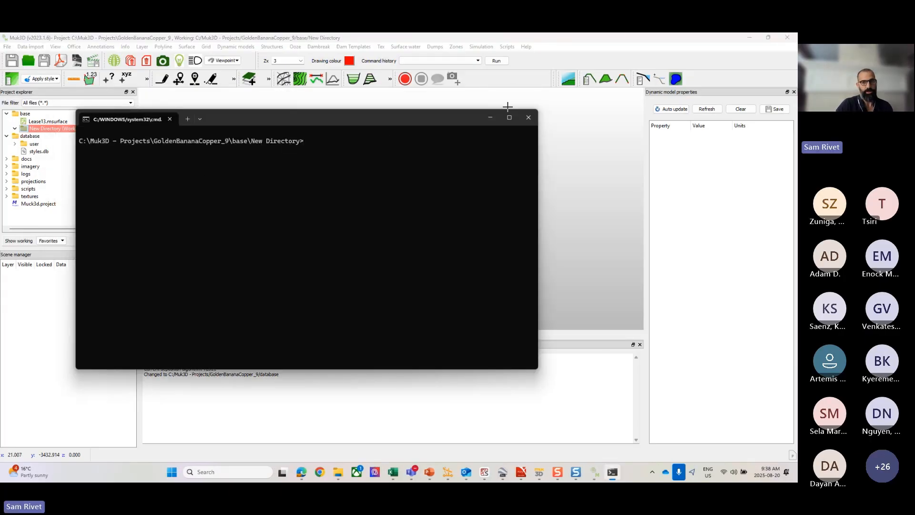
{"action": "left_click", "coordinate": [528, 119]}
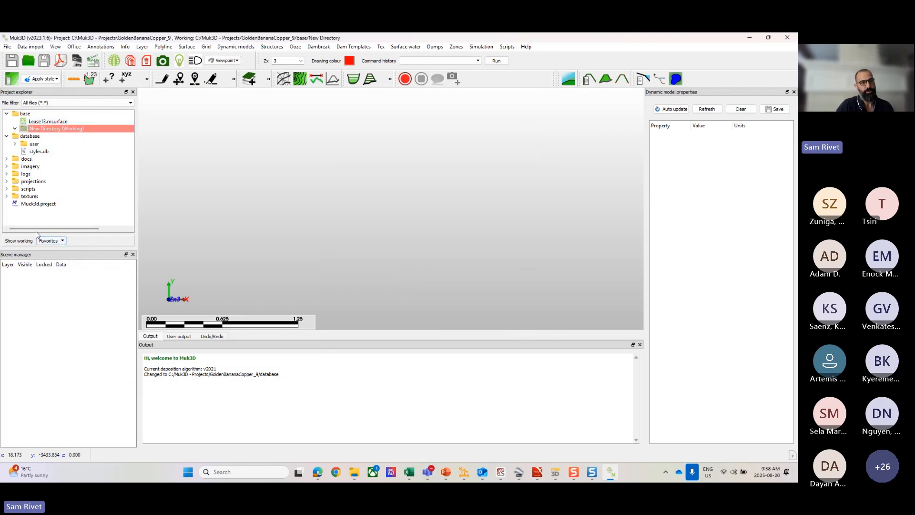
Step: Copy Lease13.msurface from the base folder into the working directory and select the copy
{"action": "right_click", "coordinate": [36, 123]}
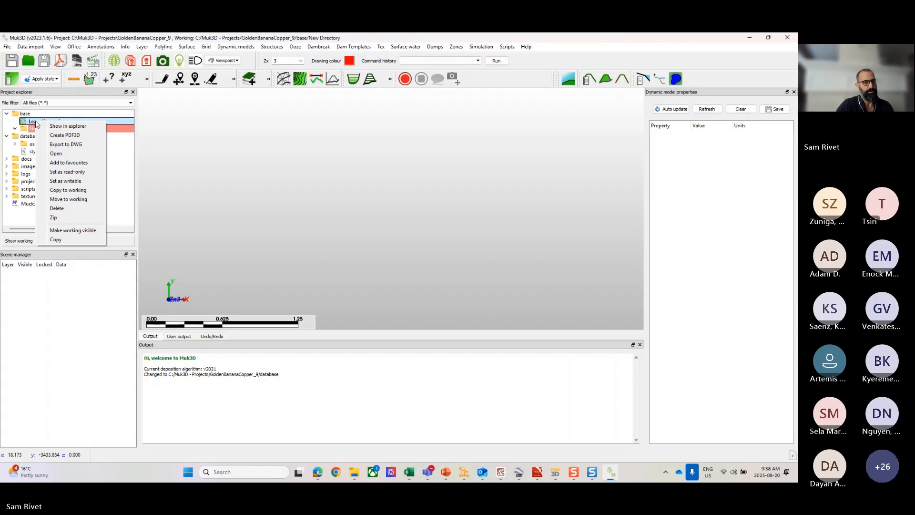
{"action": "left_click", "coordinate": [61, 191]}
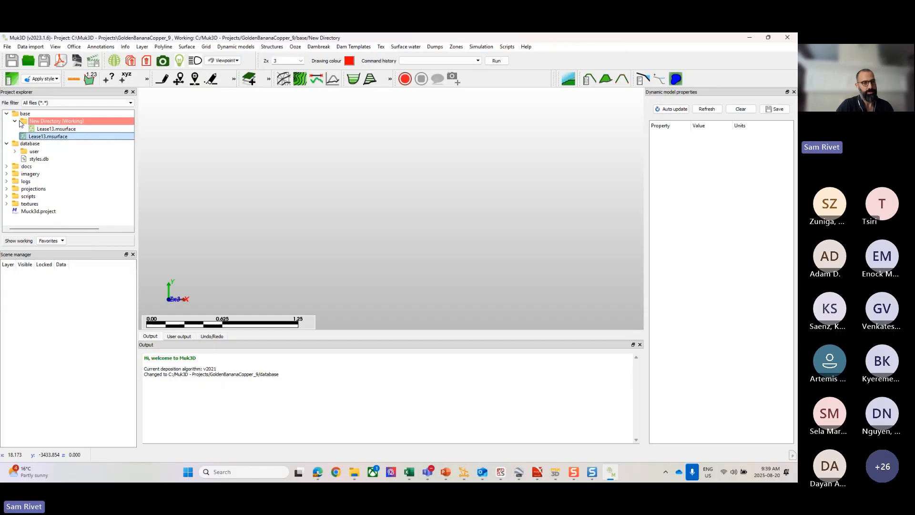
{"action": "left_click", "coordinate": [15, 121]}
{"action": "left_click", "coordinate": [52, 129]}
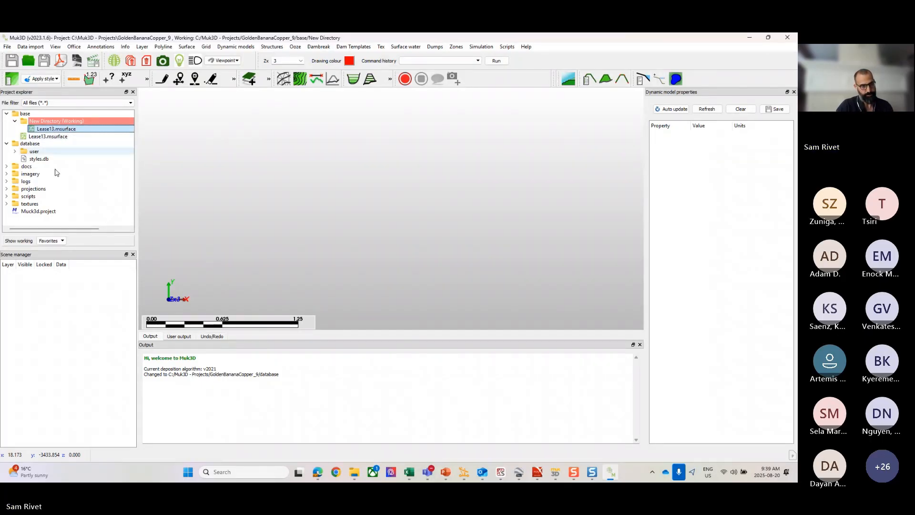
Step: Collapse the base folder and have the project tree reveal the working directory again
{"action": "left_click", "coordinate": [6, 114]}
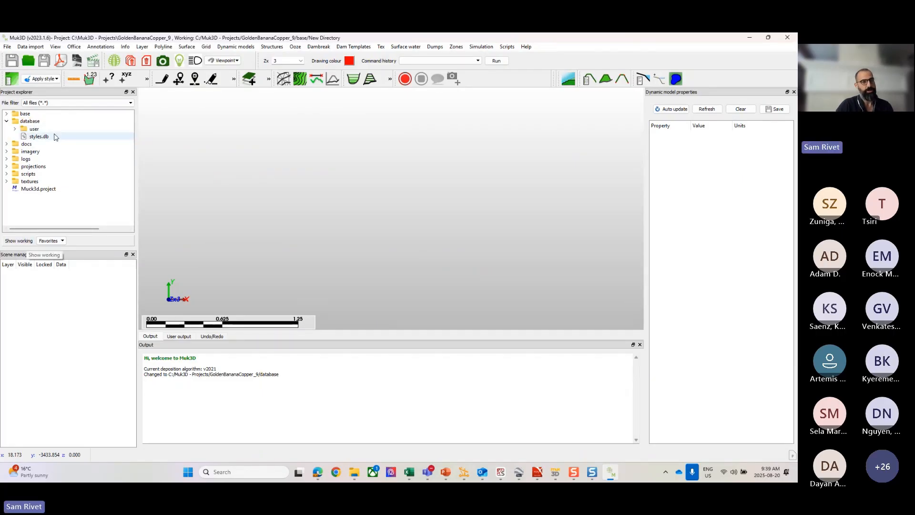
{"action": "left_click", "coordinate": [19, 241]}
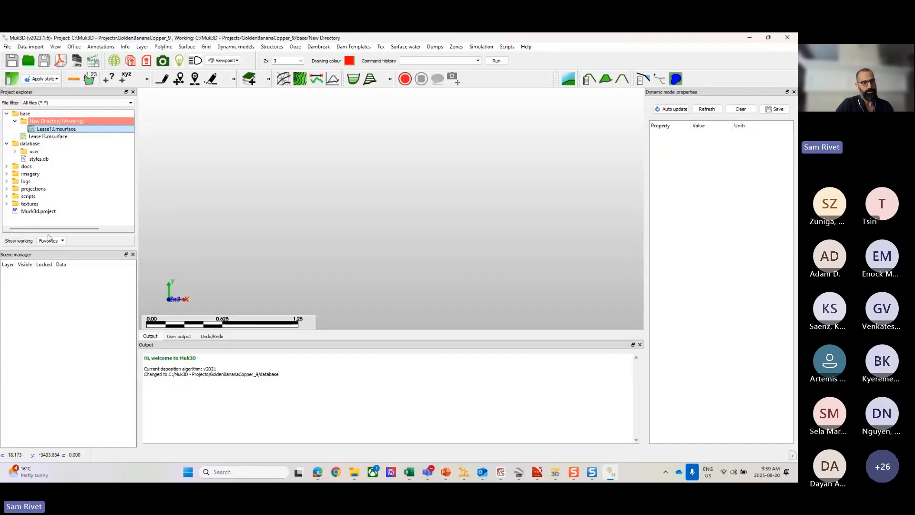
Step: Add the Lease13.msurface copy in New Directory to the favourites with the tag Topo
{"action": "right_click", "coordinate": [47, 129]}
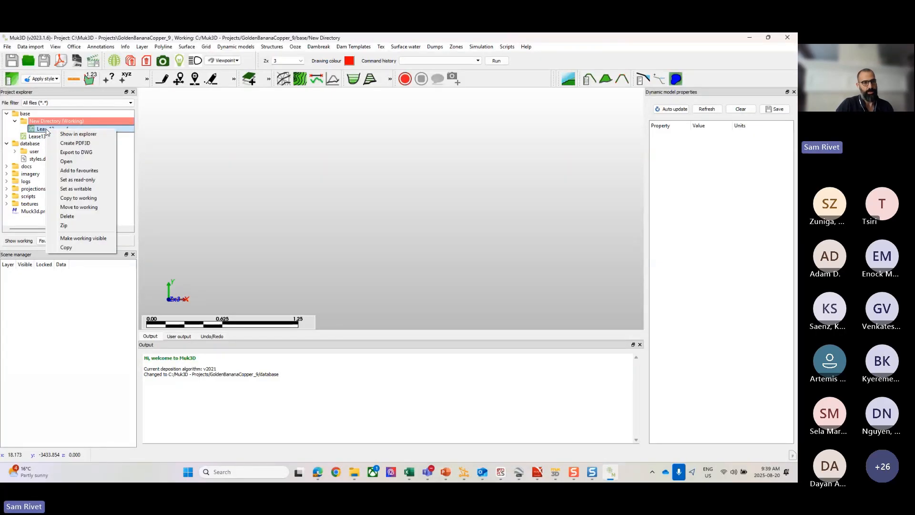
{"action": "left_click", "coordinate": [78, 170]}
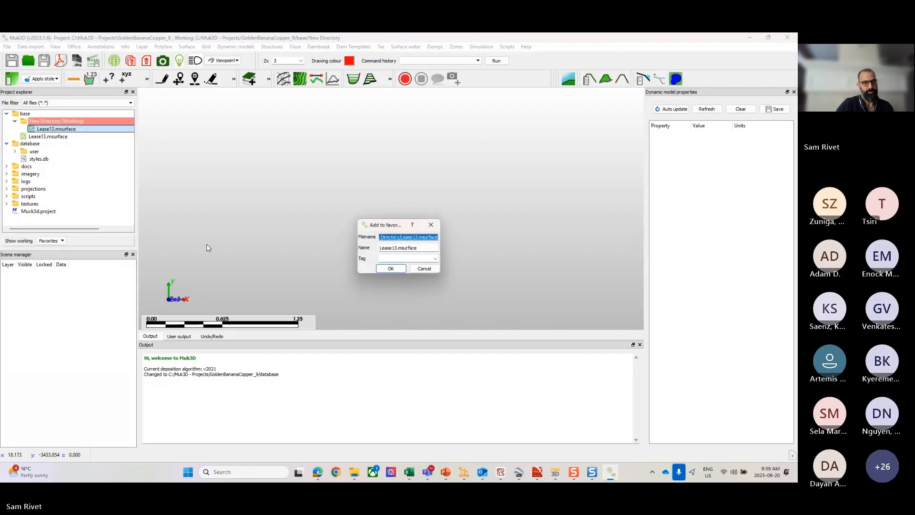
{"action": "type", "text": "Topo"}
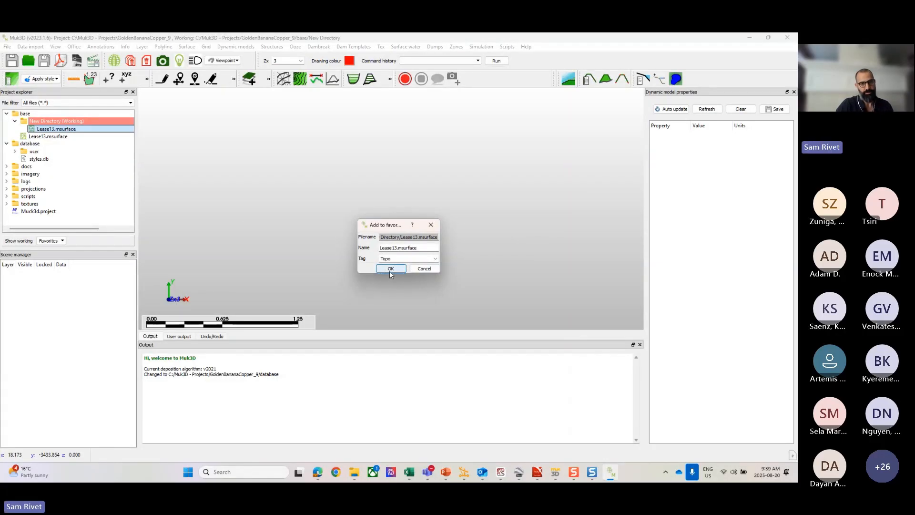
{"action": "left_click", "coordinate": [389, 269]}
Step: Look up the entries stored under the Topo tag in the favourites, and close the list
{"action": "left_click", "coordinate": [59, 241]}
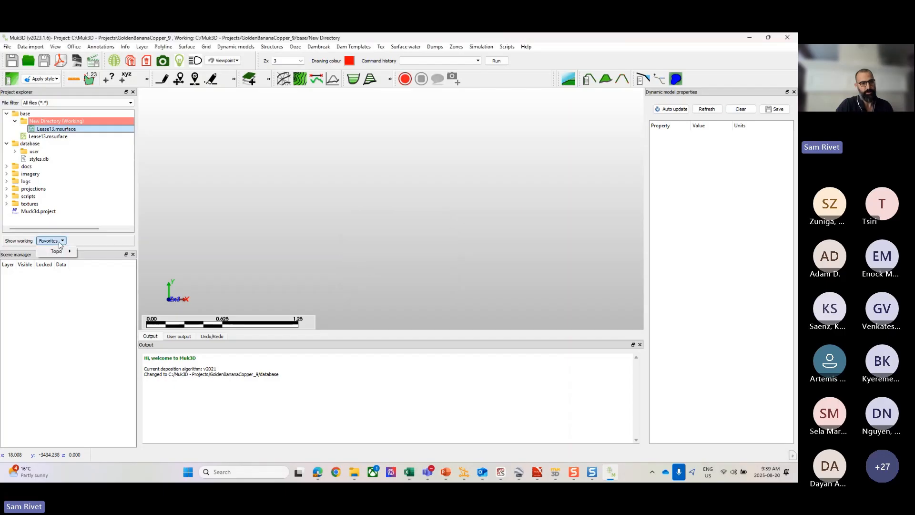
{"action": "mouse_move", "coordinate": [59, 250]}
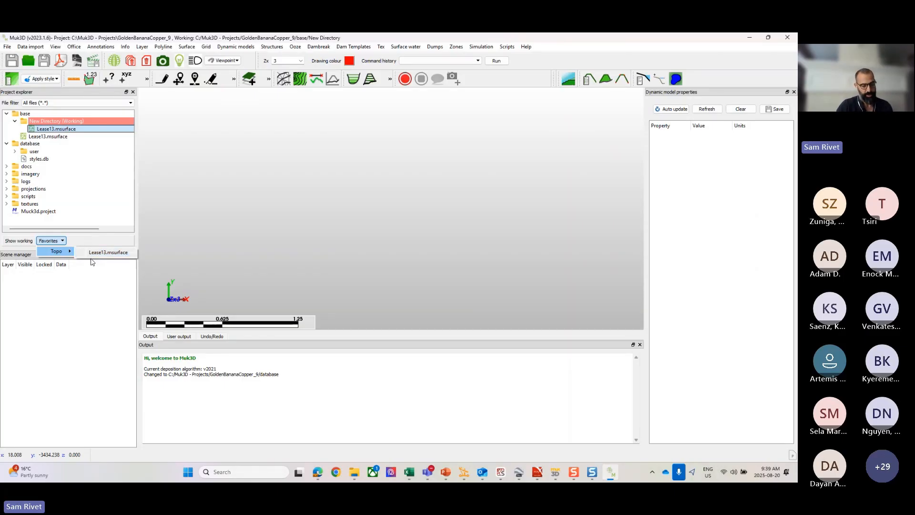
{"action": "left_click", "coordinate": [46, 167]}
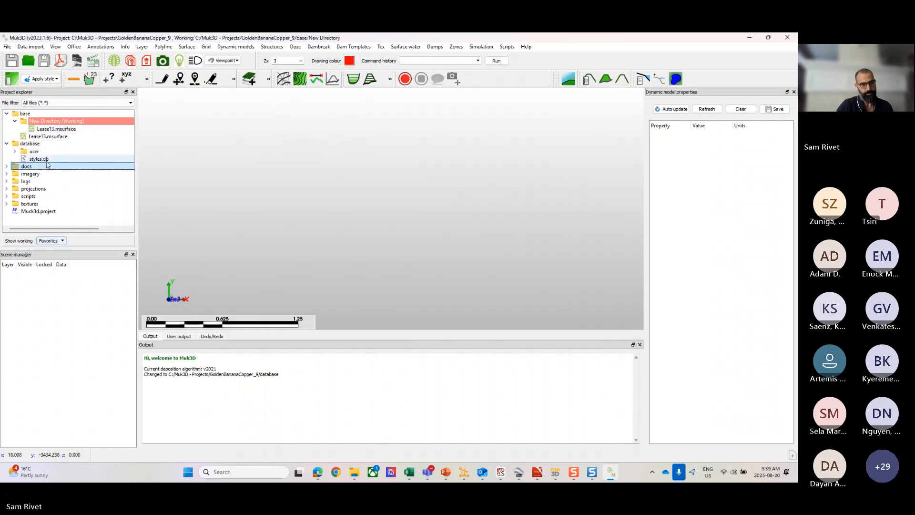
Step: Load the Lease13.msurface copy from New Directory into the 3D view
{"action": "left_click", "coordinate": [45, 127]}
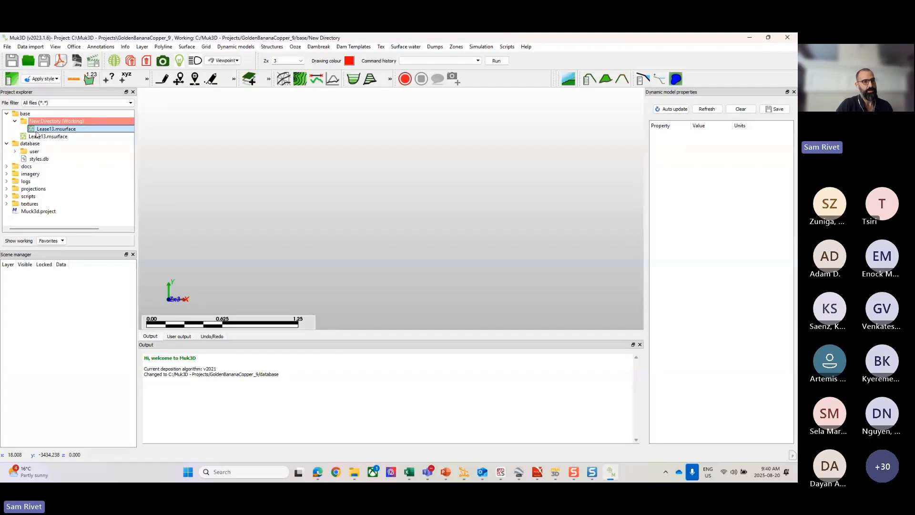
{"action": "left_click_drag", "start_coordinate": [38, 131], "coordinate": [411, 175]}
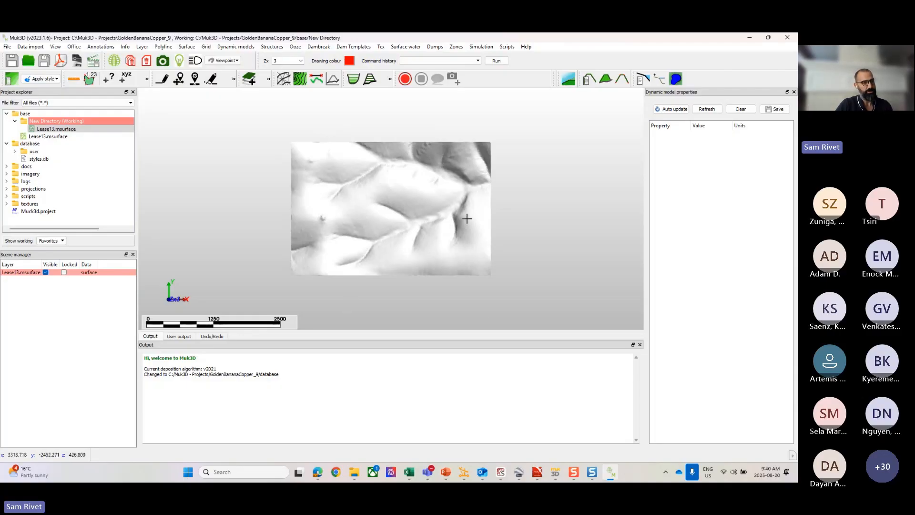
Step: Hide the Lease13.msurface layer in the scene, and make it visible again
{"action": "left_click", "coordinate": [12, 272]}
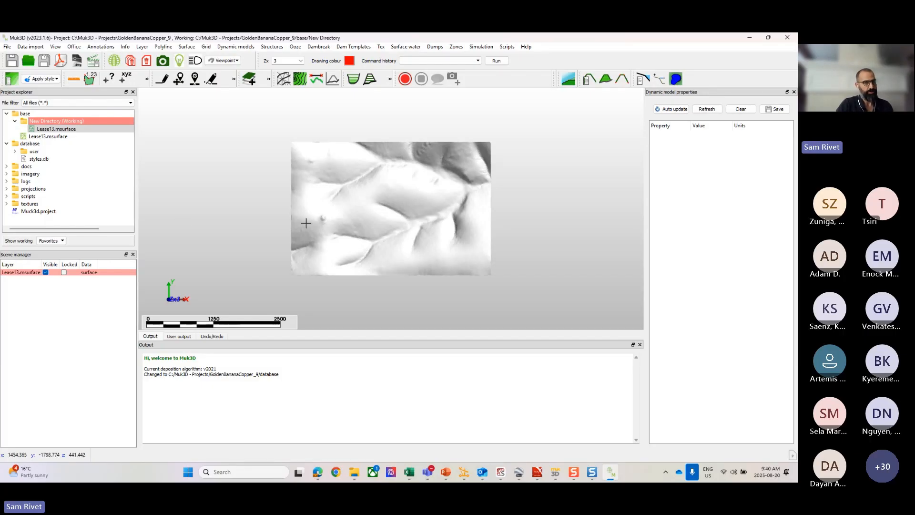
{"action": "left_click", "coordinate": [46, 273]}
{"action": "left_click", "coordinate": [46, 273]}
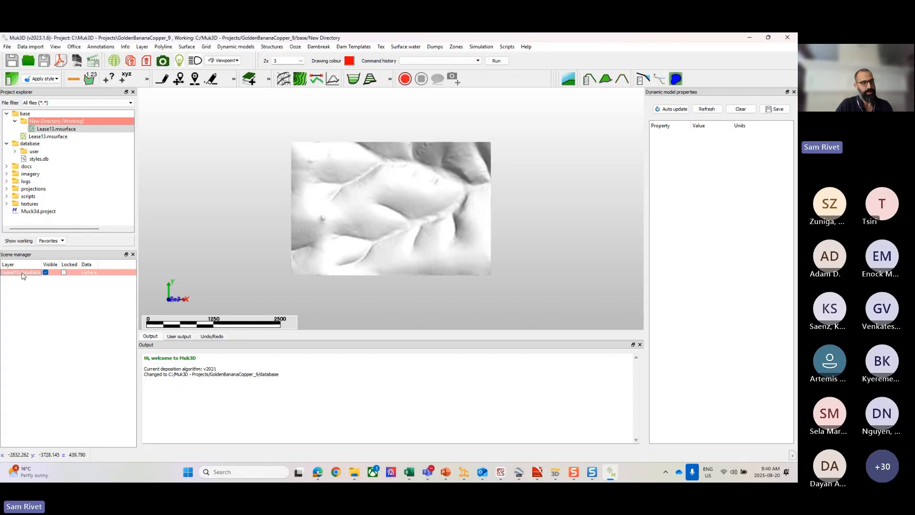
Step: Unload the Lease13.msurface layer from the scene, and load it again from New Directory
{"action": "right_click", "coordinate": [21, 272]}
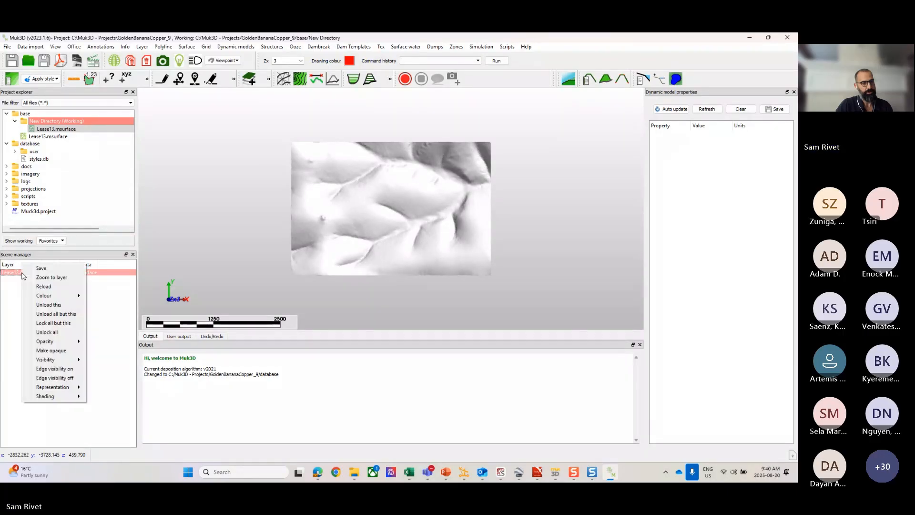
{"action": "left_click", "coordinate": [48, 305]}
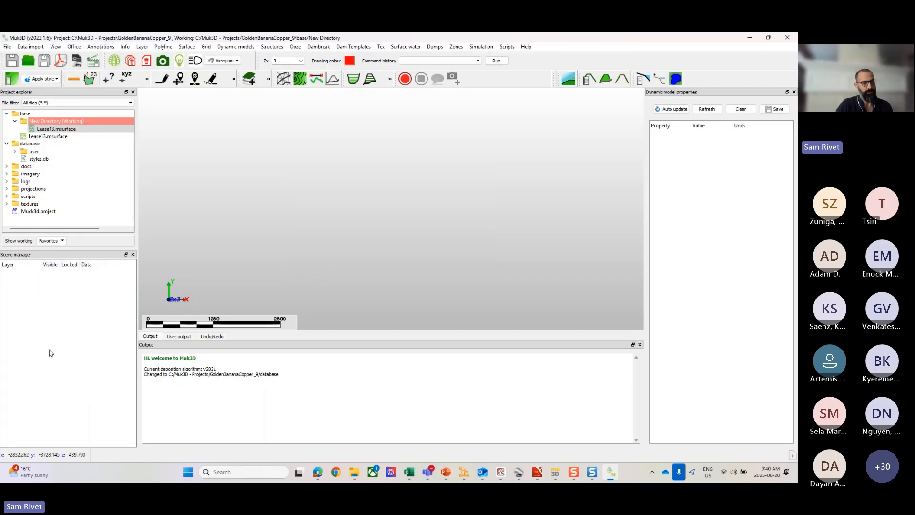
{"action": "double_click", "coordinate": [41, 129]}
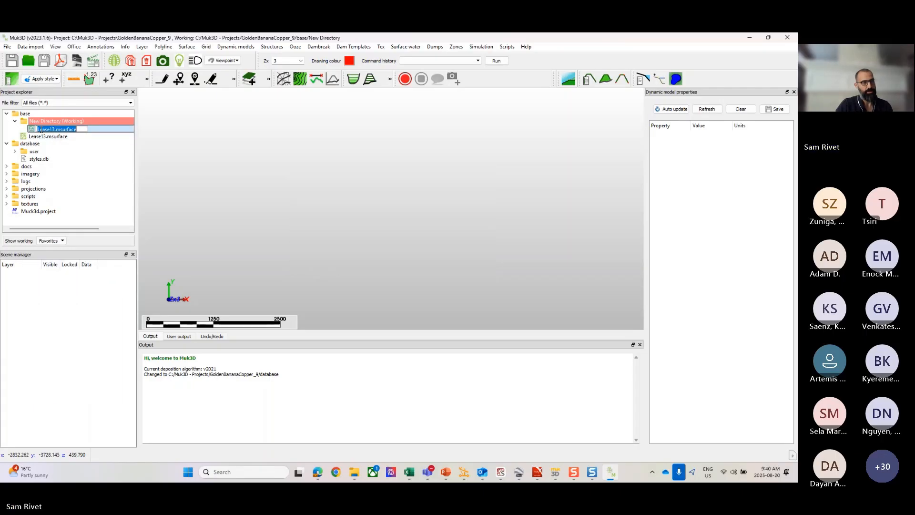
{"action": "mouse_move", "coordinate": [41, 129]}
{"action": "left_mouse_down"}
{"action": "mouse_move", "coordinate": [280, 193]}
{"action": "mouse_move", "coordinate": [50, 128]}
{"action": "left_mouse_up"}
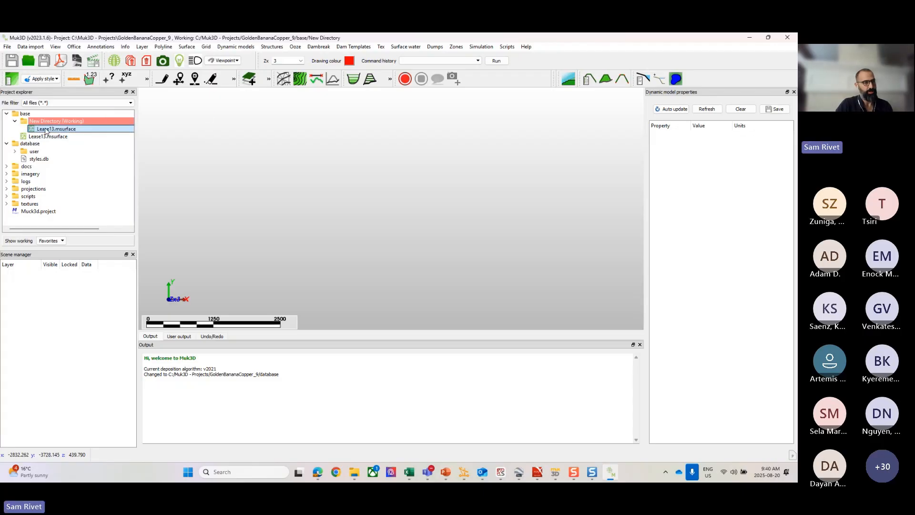
{"action": "double_click", "coordinate": [45, 128]}
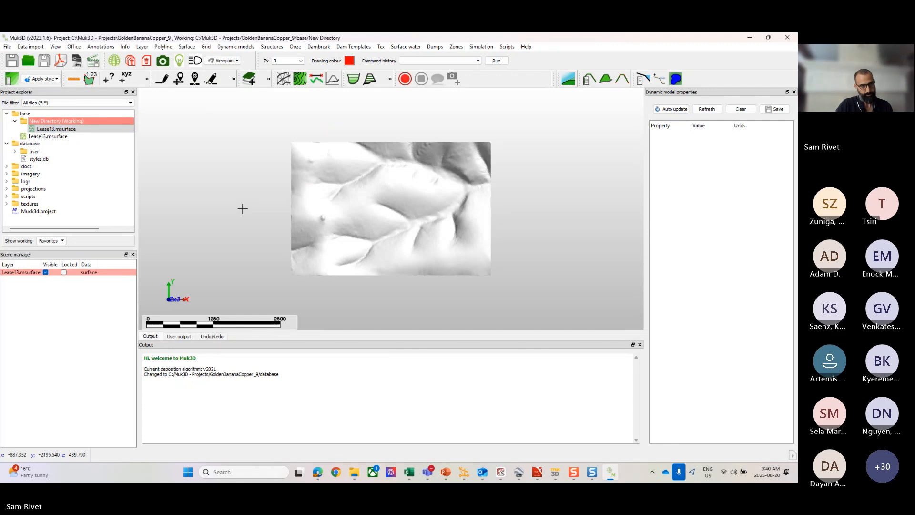
Step: Bring up the choice of external apps for opening the Lease13.msurface copy, and dismiss it
{"action": "left_click", "coordinate": [48, 129]}
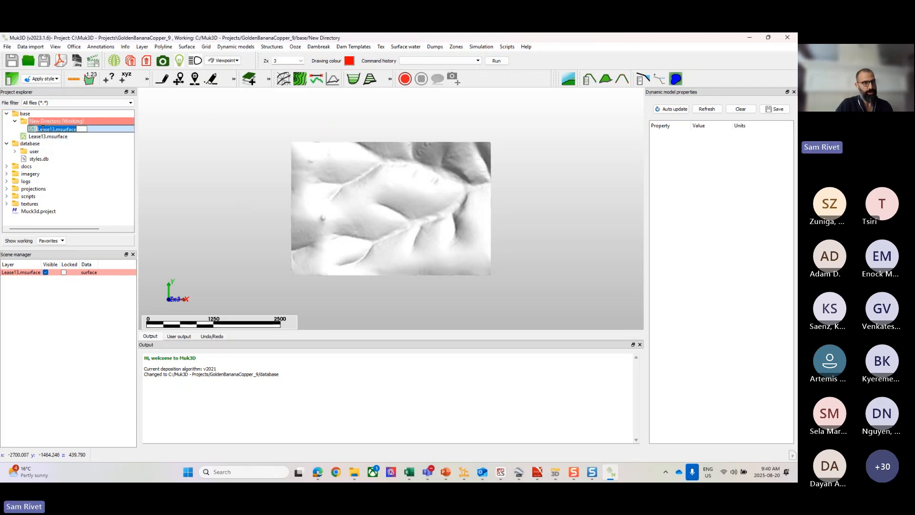
{"action": "right_click", "coordinate": [45, 130]}
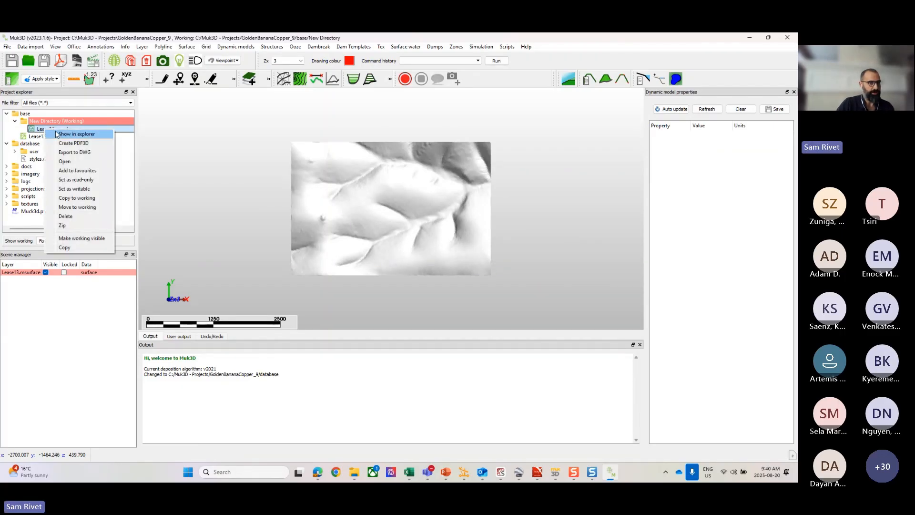
{"action": "left_click", "coordinate": [66, 162]}
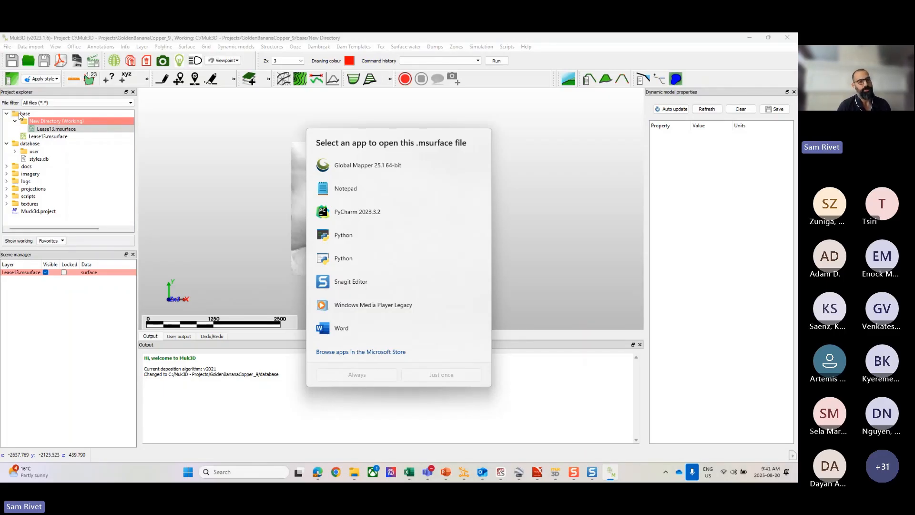
{"action": "key", "text": "Escape"}
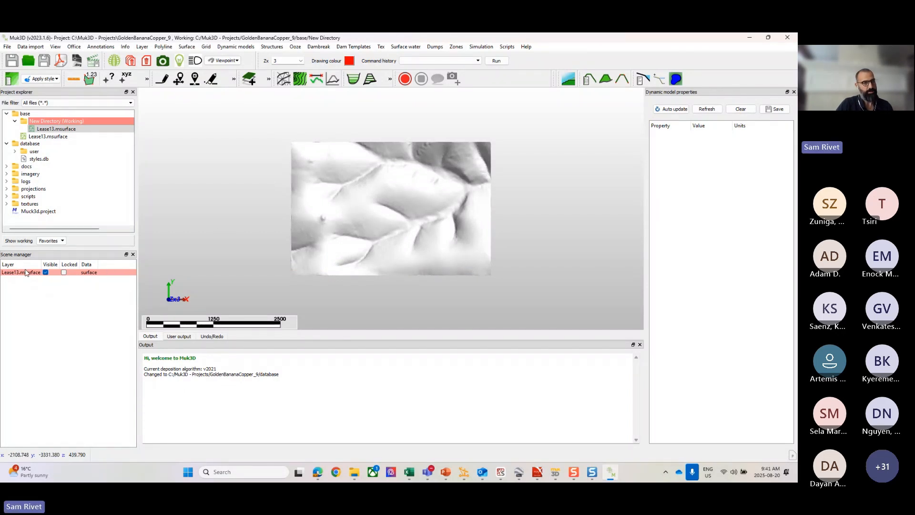
Step: Zoom the 3D view to the extents of the Lease13.msurface layer
{"action": "scroll", "coordinate": [415, 233], "scroll_direction": "down", "scroll_amount": 10}
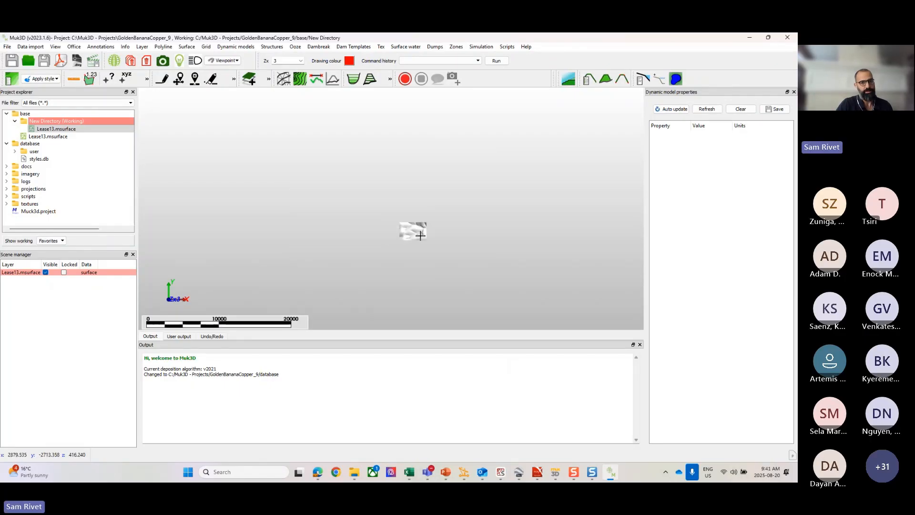
{"action": "middle_click_drag", "start_coordinate": [495, 233], "coordinate": [153, 192]}
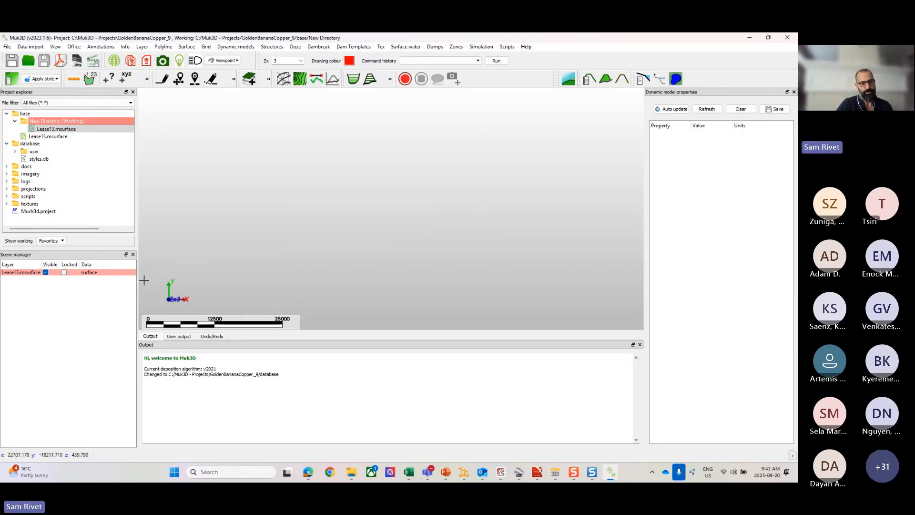
{"action": "right_click", "coordinate": [26, 276]}
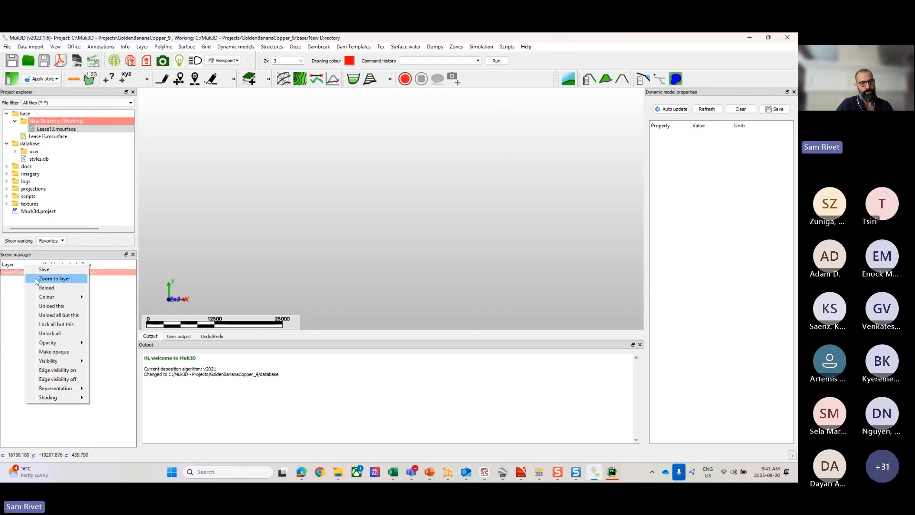
{"action": "left_click", "coordinate": [42, 279]}
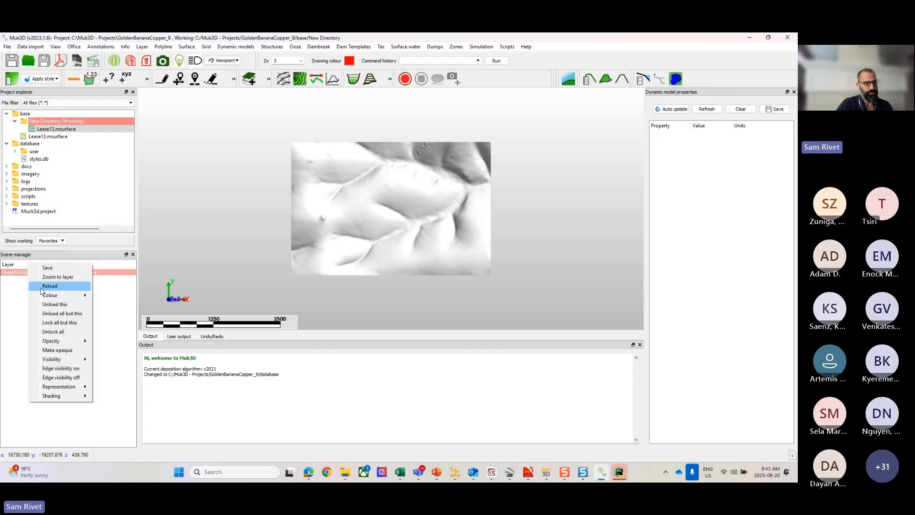
Step: Change the colour of the Lease13.msurface layer to blue
{"action": "mouse_move", "coordinate": [62, 296]}
{"action": "left_click", "coordinate": [111, 323]}
{"action": "right_click", "coordinate": [31, 274]}
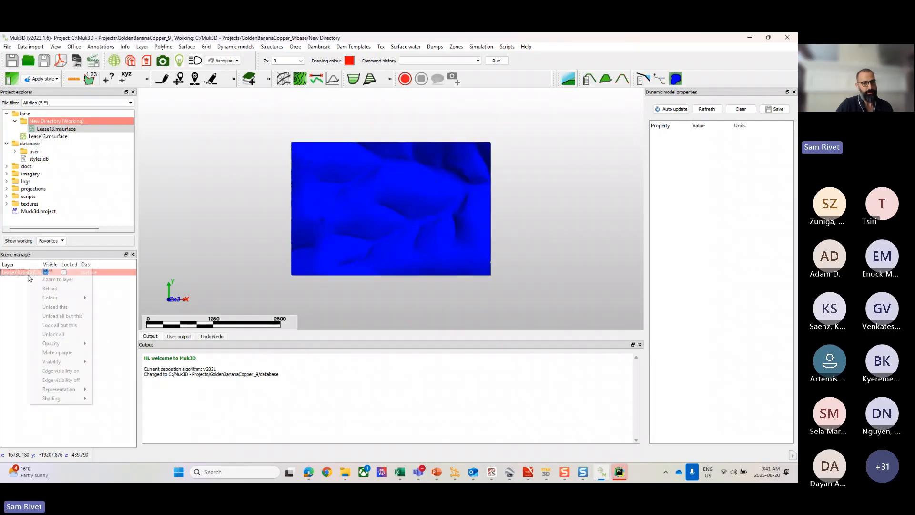
Step: Change the colour of the Lease13.msurface layer to black, and replace it with white
{"action": "mouse_move", "coordinate": [70, 299]}
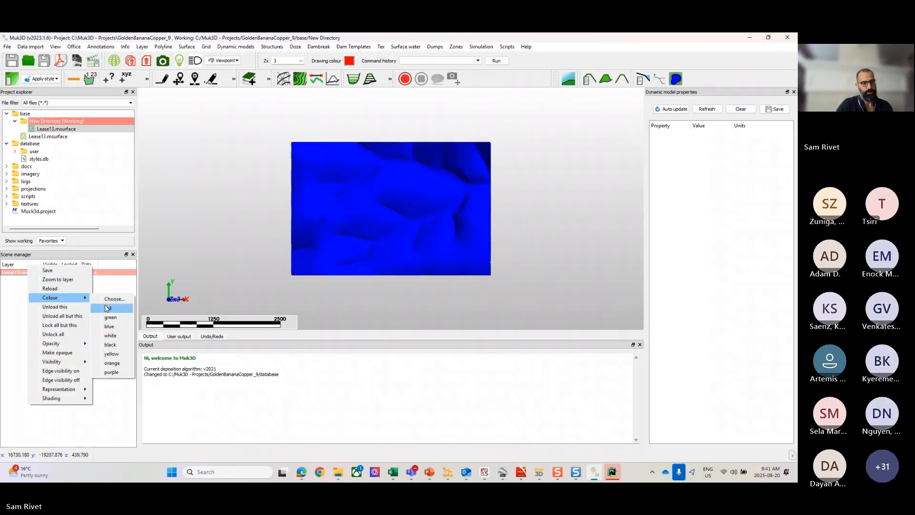
{"action": "left_click", "coordinate": [112, 345]}
{"action": "right_click", "coordinate": [25, 276]}
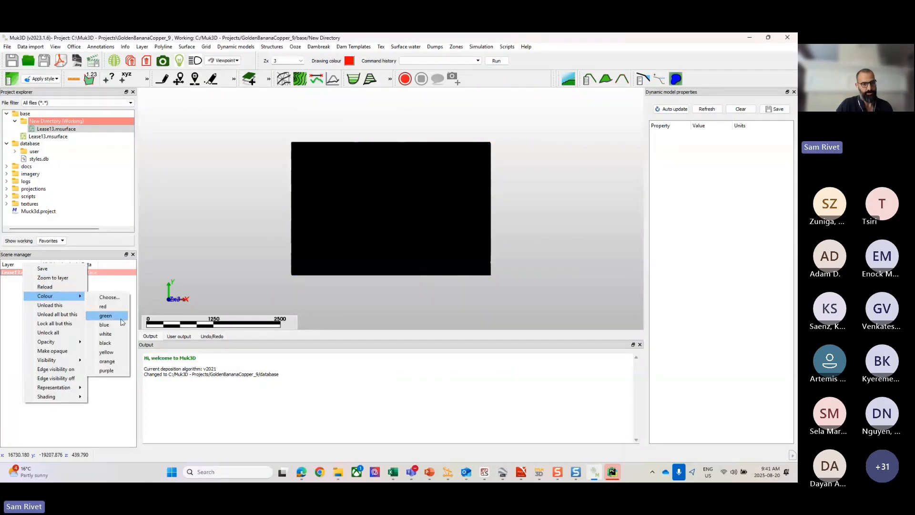
{"action": "left_click", "coordinate": [111, 335]}
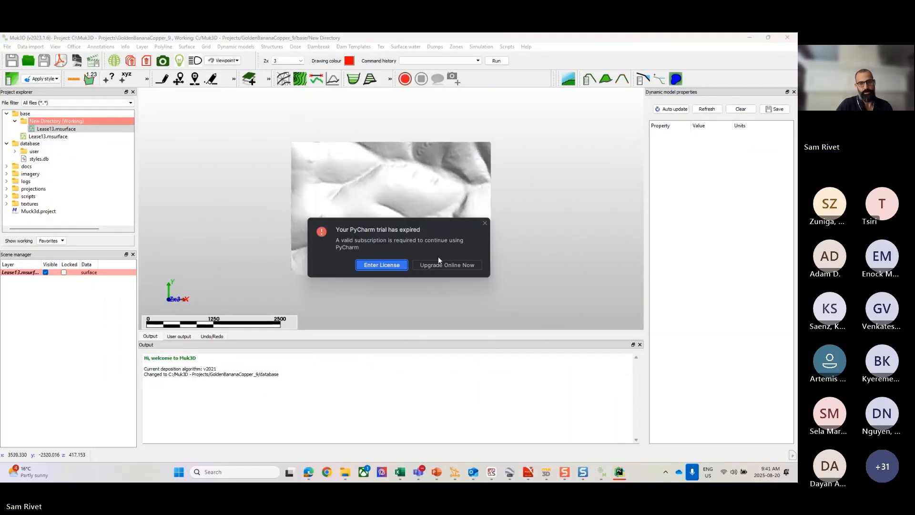
Step: Dismiss the PyCharm trial-expired notice and minimise the empty PyCharm window
{"action": "left_click", "coordinate": [484, 223]}
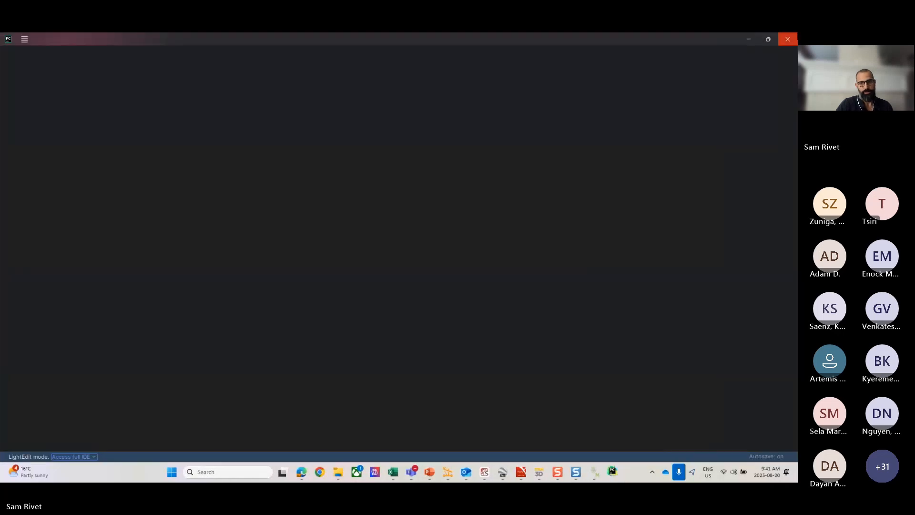
{"action": "left_click", "coordinate": [749, 37]}
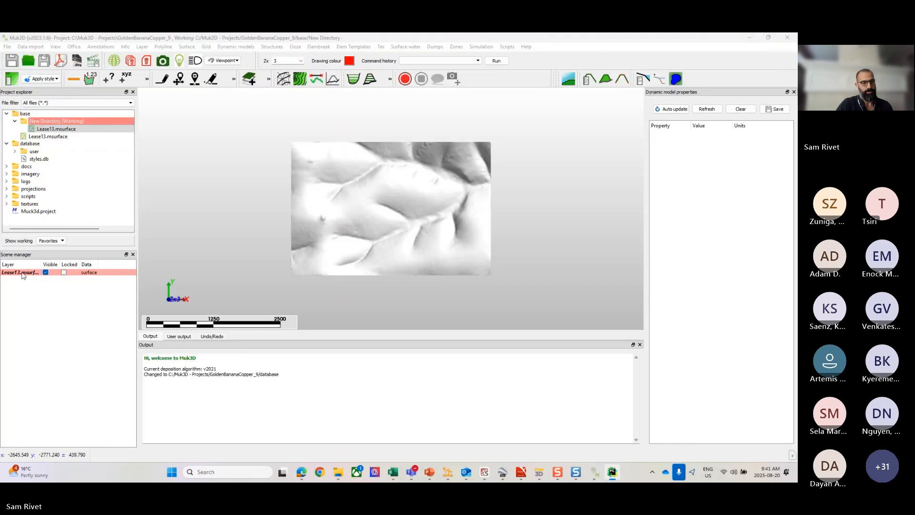
Step: Make the Lease13.msurface layer semi-transparent by applying two opacity presets in a row
{"action": "right_click", "coordinate": [22, 275]}
{"action": "mouse_move", "coordinate": [43, 342]}
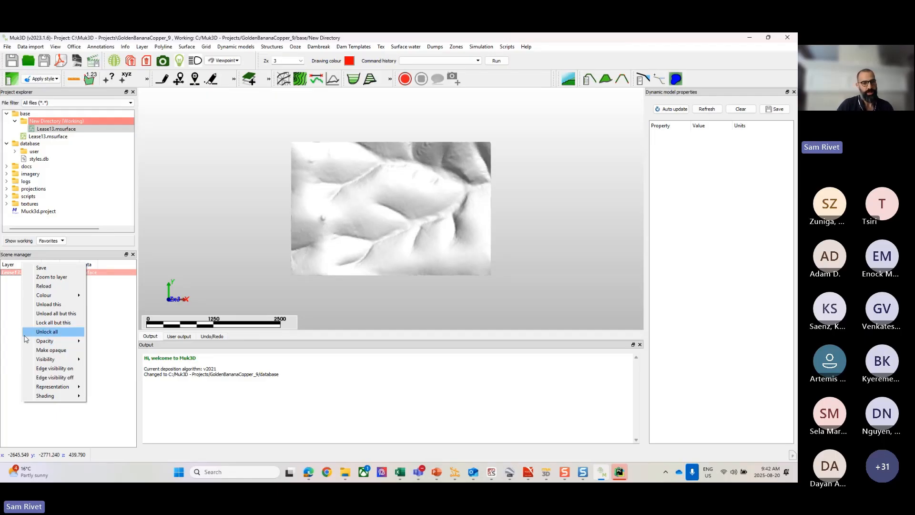
{"action": "left_click", "coordinate": [93, 361]}
{"action": "scroll", "coordinate": [451, 196], "scroll_direction": "up", "scroll_amount": 5}
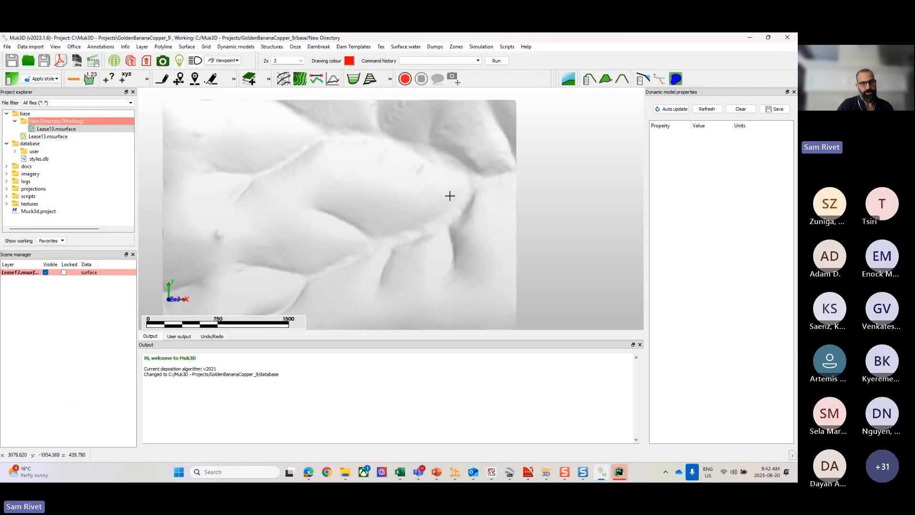
{"action": "scroll", "coordinate": [405, 213], "scroll_direction": "down", "scroll_amount": 2}
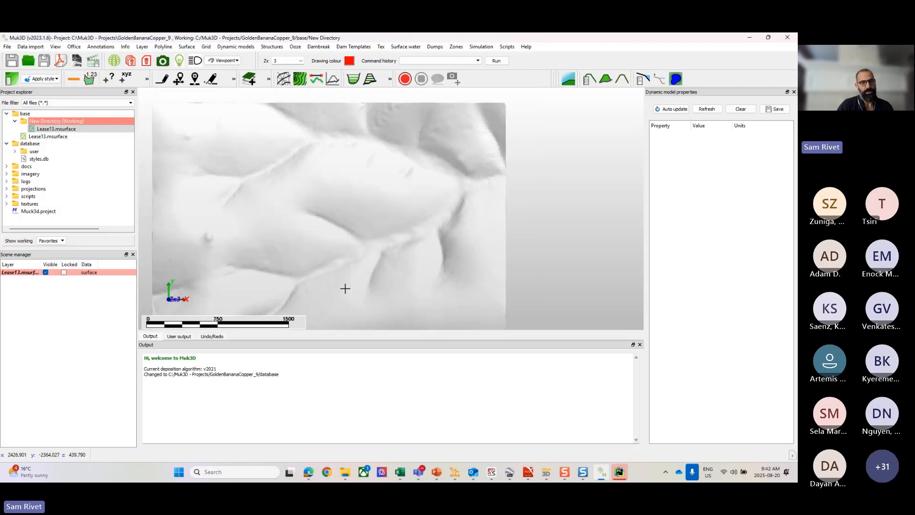
{"action": "right_click", "coordinate": [25, 272]}
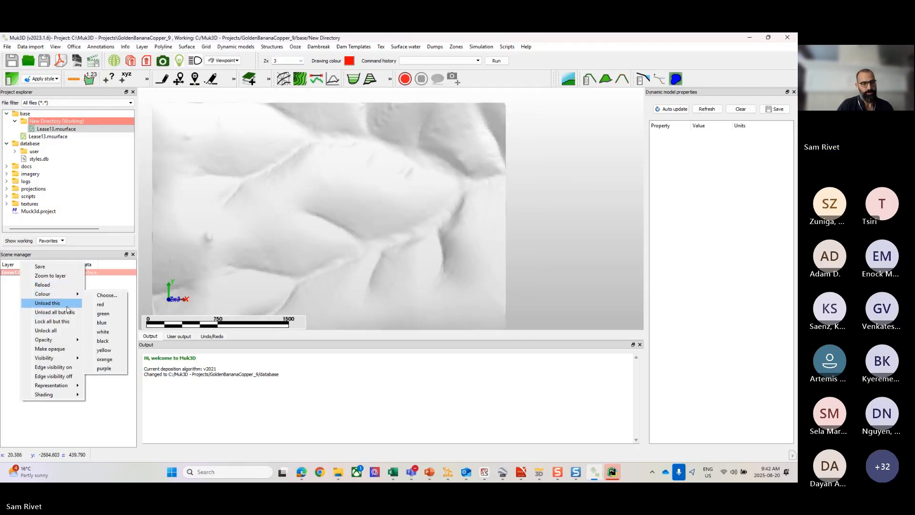
{"action": "mouse_move", "coordinate": [71, 340]}
{"action": "left_click", "coordinate": [101, 350]}
{"action": "scroll", "coordinate": [409, 210], "scroll_direction": "down", "scroll_amount": 2}
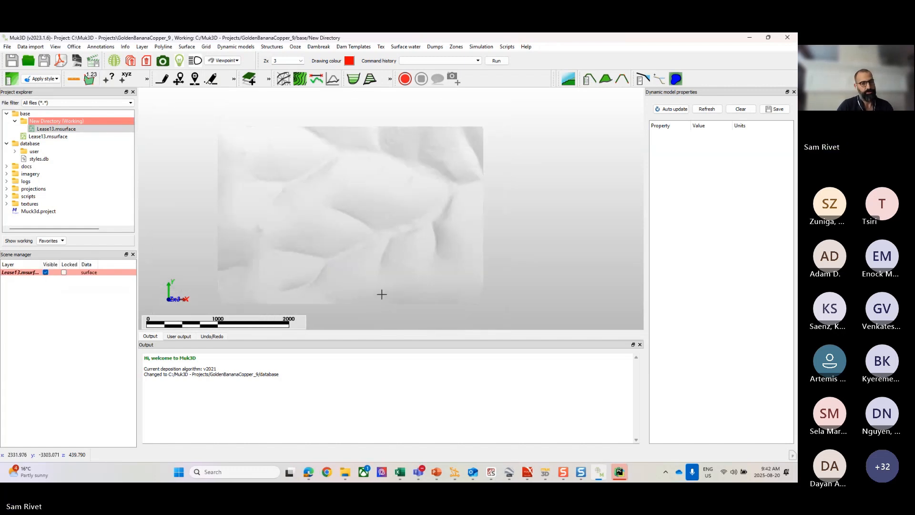
Step: Make the Lease13.msurface layer fully opaque
{"action": "right_click", "coordinate": [15, 271]}
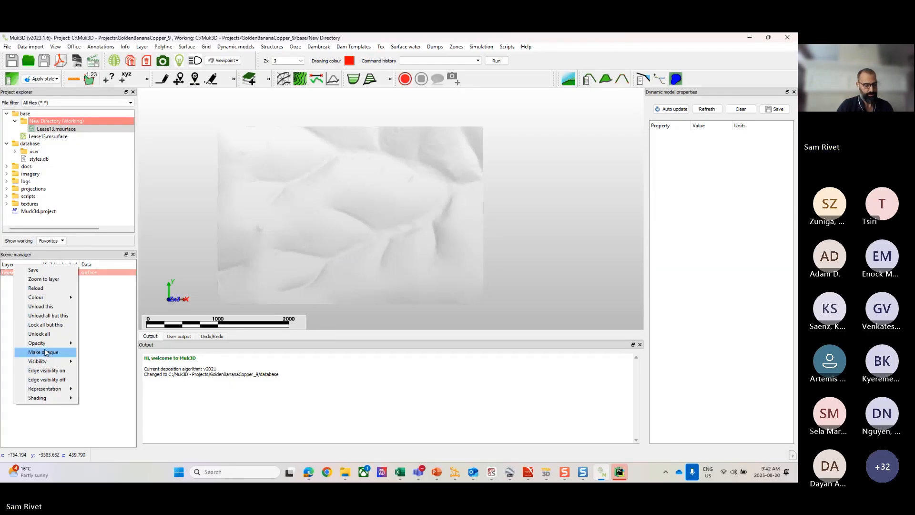
{"action": "left_click", "coordinate": [47, 352]}
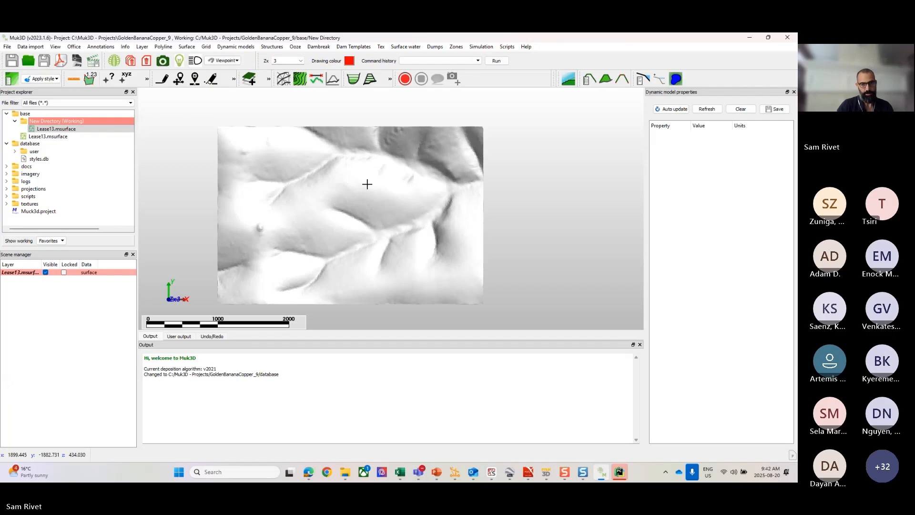
Step: Zoom in and out on different parts of the Lease13.msurface terrain to examine it from above
{"action": "scroll", "coordinate": [359, 162], "scroll_direction": "down", "scroll_amount": 1}
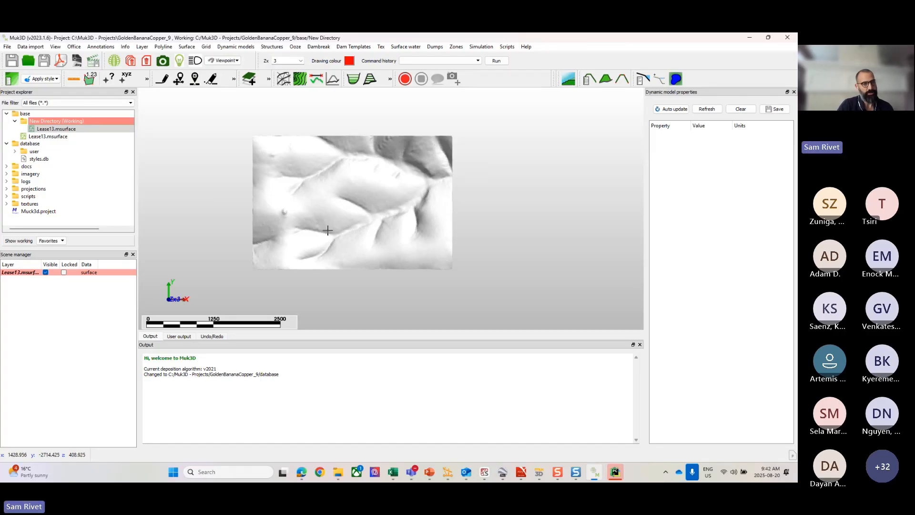
{"action": "scroll", "coordinate": [327, 236], "scroll_direction": "up", "scroll_amount": 5}
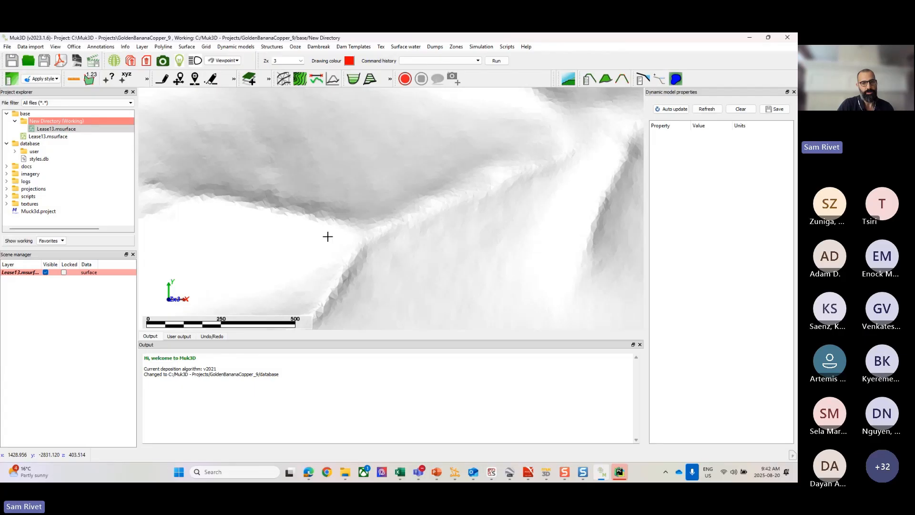
{"action": "scroll", "coordinate": [326, 235], "scroll_direction": "down", "scroll_amount": 6}
{"action": "scroll", "coordinate": [347, 178], "scroll_direction": "up", "scroll_amount": 4}
{"action": "scroll", "coordinate": [349, 190], "scroll_direction": "down", "scroll_amount": 2}
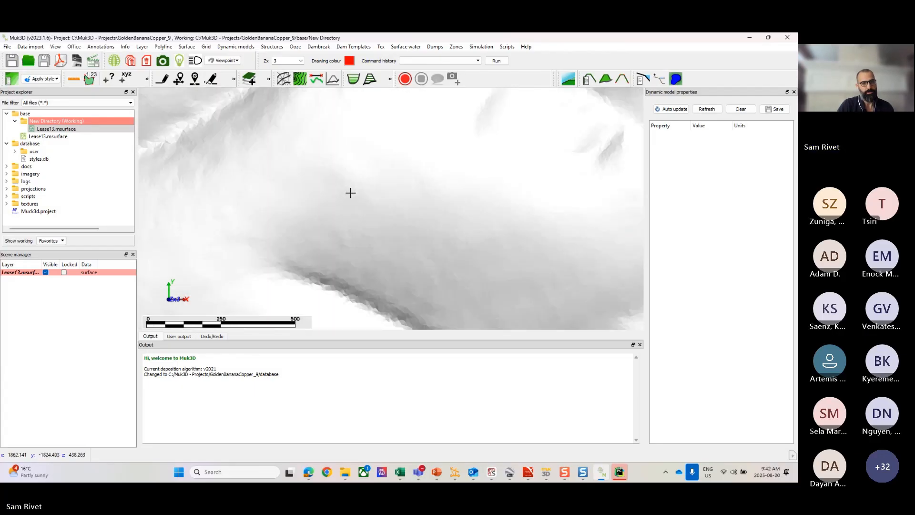
{"action": "scroll", "coordinate": [350, 196], "scroll_direction": "down", "scroll_amount": 1}
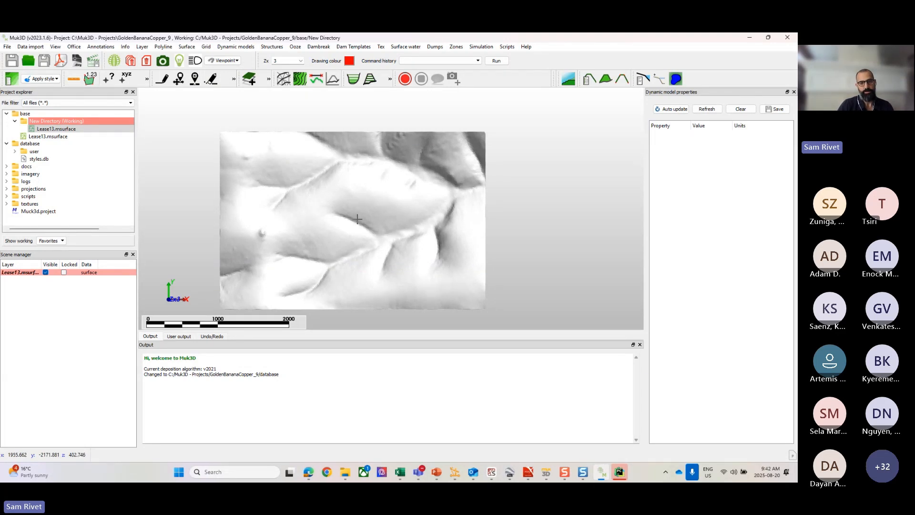
Step: Pan, zoom and orbit the surface to examine its relief from low angles, and return to plan view
{"action": "mouse_move", "coordinate": [357, 219]}
{"action": "left_mouse_down"}
{"action": "mouse_move", "coordinate": [354, 186]}
{"action": "mouse_move", "coordinate": [351, 196]}
{"action": "mouse_move", "coordinate": [361, 164]}
{"action": "mouse_move", "coordinate": [361, 213]}
{"action": "left_mouse_up"}
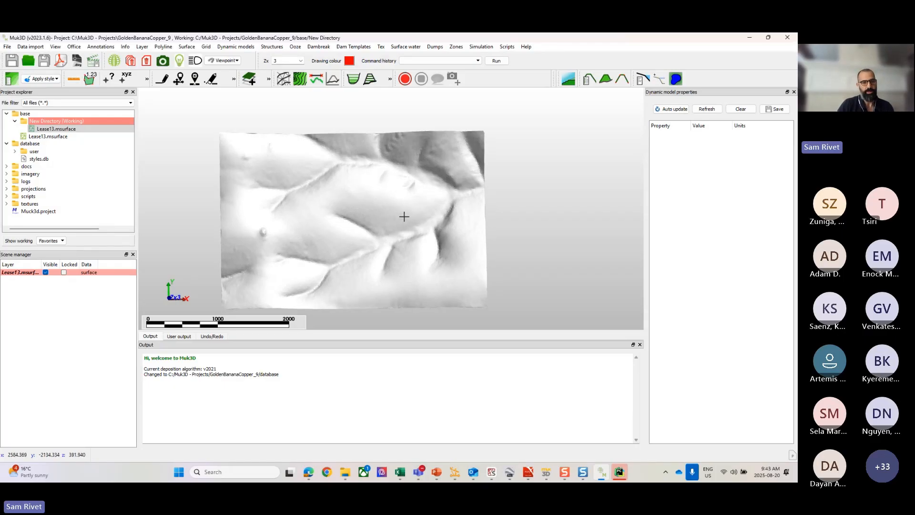
{"action": "middle_click_drag", "start_coordinate": [404, 216], "coordinate": [459, 208]}
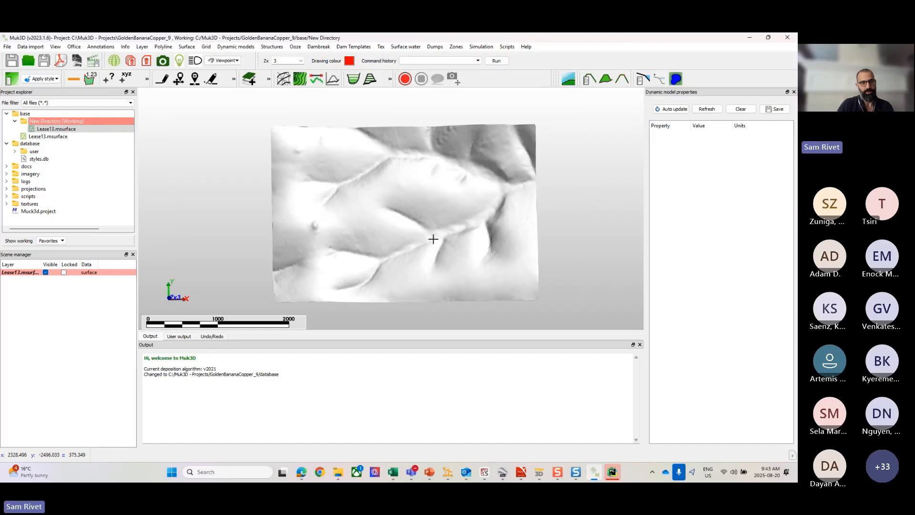
{"action": "mouse_move", "coordinate": [433, 238]}
{"action": "left_mouse_down"}
{"action": "mouse_move", "coordinate": [430, 204]}
{"action": "mouse_move", "coordinate": [427, 223]}
{"action": "mouse_move", "coordinate": [439, 234]}
{"action": "left_mouse_up"}
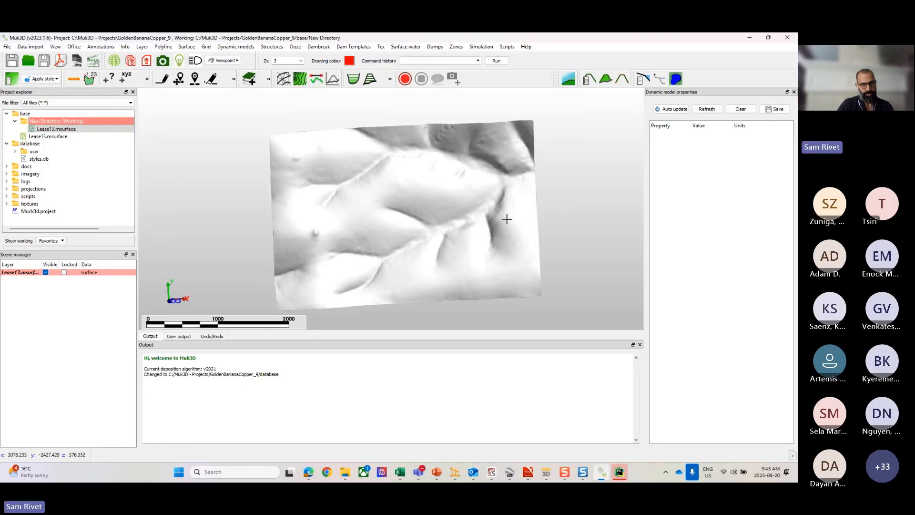
{"action": "middle_click_drag", "start_coordinate": [507, 219], "coordinate": [473, 210]}
{"action": "scroll", "coordinate": [423, 197], "scroll_direction": "up", "scroll_amount": 4}
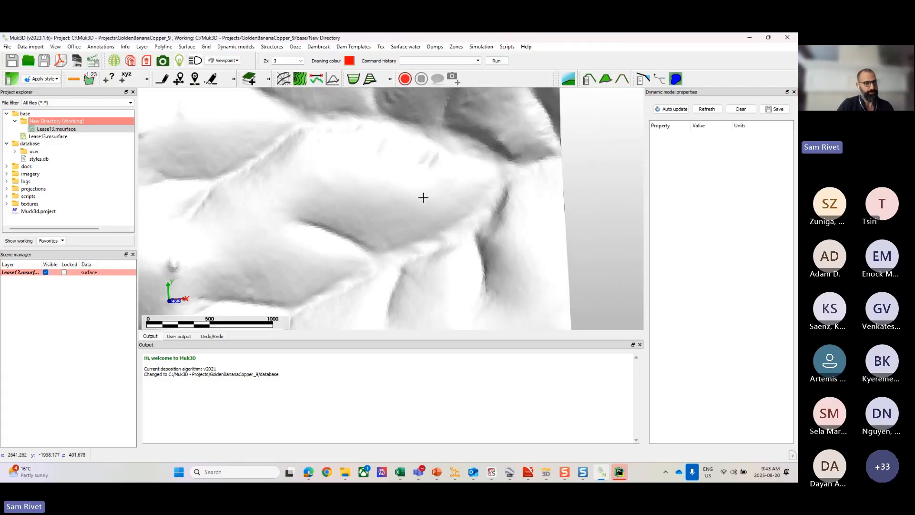
{"action": "scroll", "coordinate": [423, 197], "scroll_direction": "down", "scroll_amount": 3}
{"action": "scroll", "coordinate": [417, 203], "scroll_direction": "up", "scroll_amount": 3}
{"action": "left_click_drag", "start_coordinate": [397, 232], "coordinate": [428, 195]}
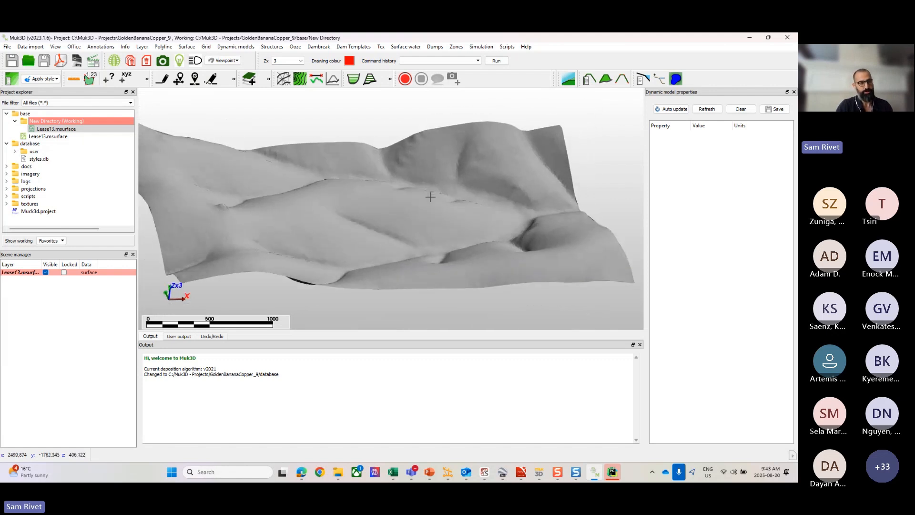
{"action": "middle_click_drag", "start_coordinate": [430, 197], "coordinate": [467, 193]}
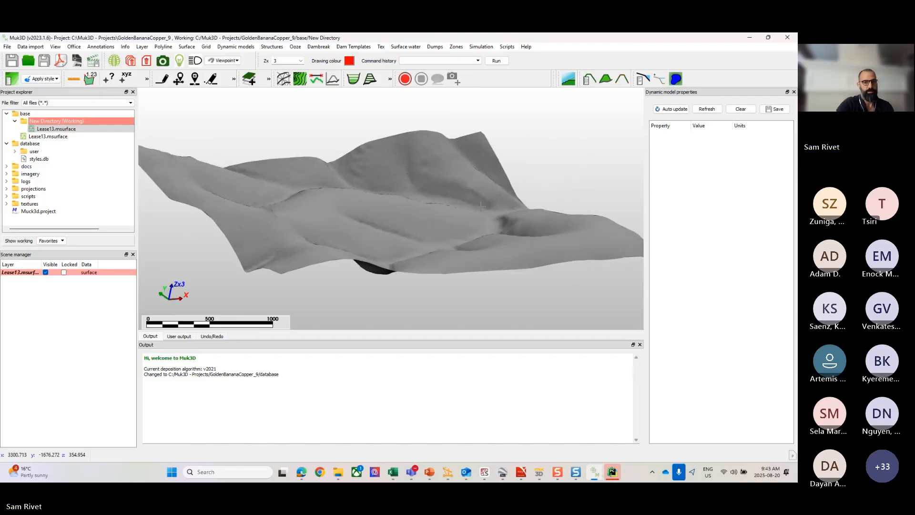
{"action": "key", "text": "p"}
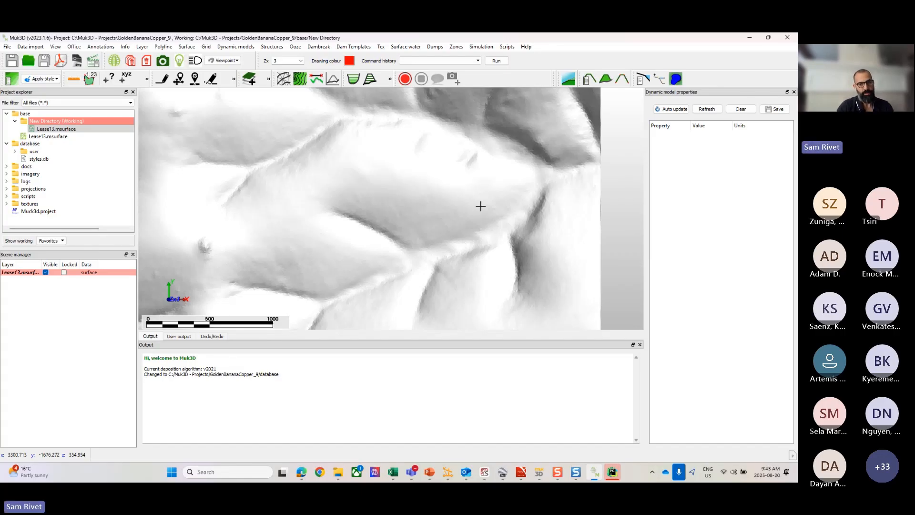
Step: Tilt and enlarge the surface view, and reset it to a plan view of the full extents
{"action": "mouse_move", "coordinate": [480, 206]}
{"action": "left_mouse_down"}
{"action": "mouse_move", "coordinate": [451, 194]}
{"action": "mouse_move", "coordinate": [472, 149]}
{"action": "mouse_move", "coordinate": [566, 155]}
{"action": "mouse_move", "coordinate": [504, 176]}
{"action": "mouse_move", "coordinate": [470, 214]}
{"action": "left_mouse_up"}
{"action": "scroll", "coordinate": [479, 180], "scroll_direction": "up", "scroll_amount": 5}
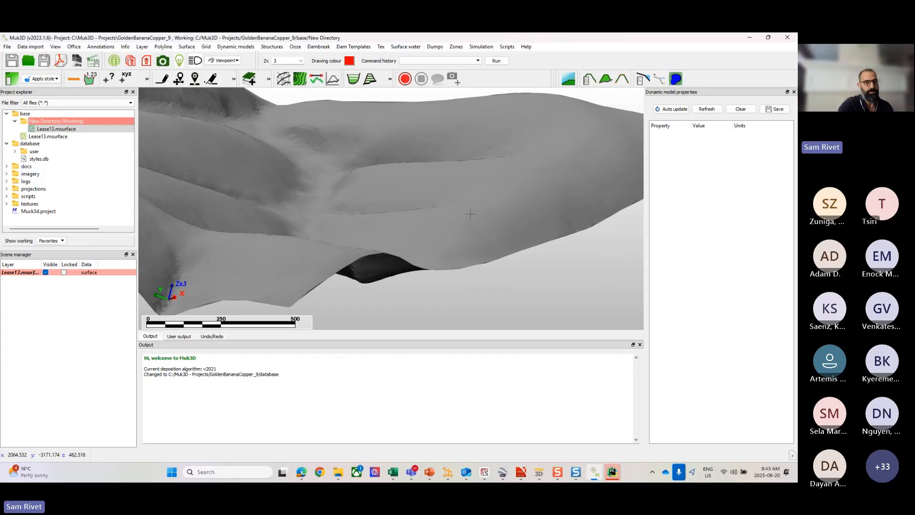
{"action": "key", "text": "Home"}
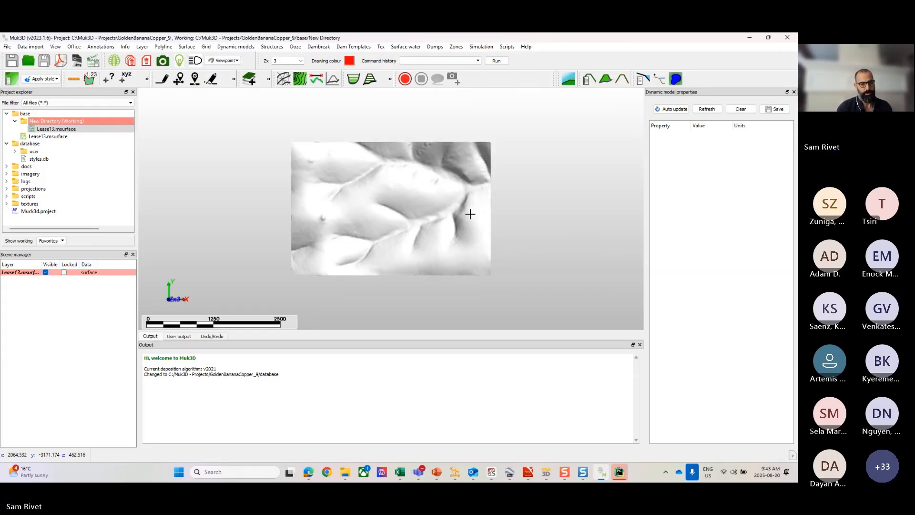
Step: Paste the copied point coordinates 2019.192253, -1844.961756, 431.716201 into the Paste points from clipboard command, and cancel it
{"action": "scroll", "coordinate": [382, 204], "scroll_direction": "up", "scroll_amount": 2}
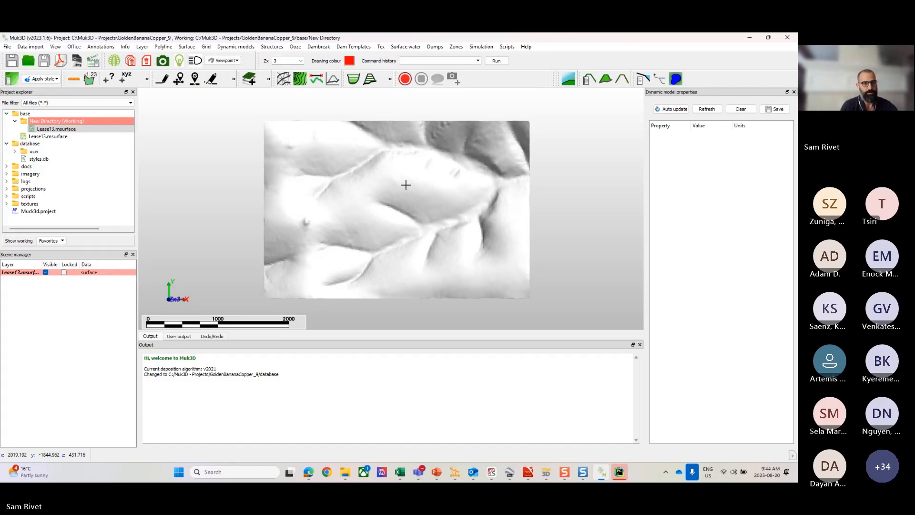
{"action": "left_click", "coordinate": [37, 46]}
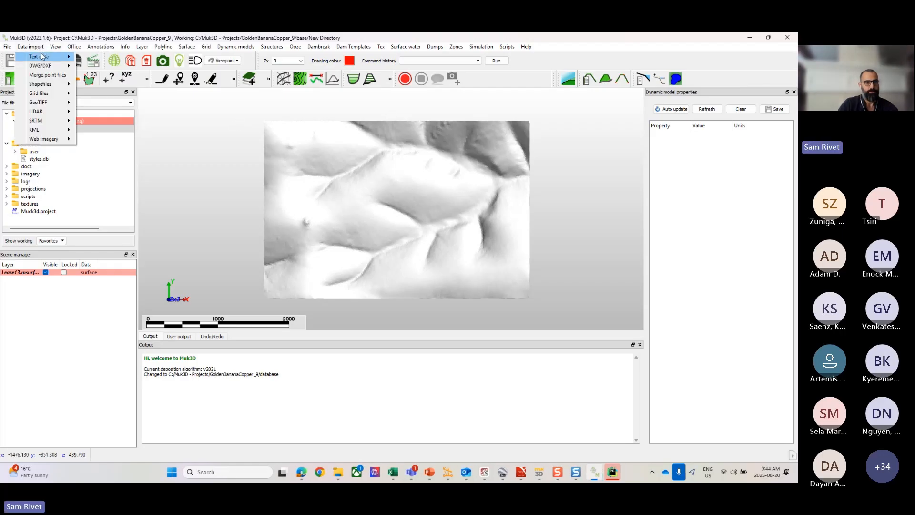
{"action": "mouse_move", "coordinate": [42, 57]}
{"action": "left_click", "coordinate": [119, 58]}
{"action": "left_click", "coordinate": [362, 230]}
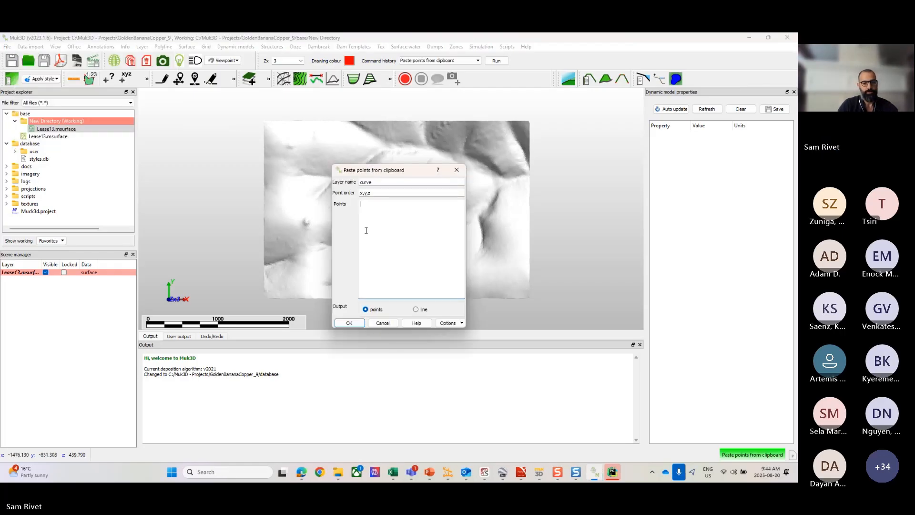
{"action": "type", "text": "2019.192253, -1844.961756, 431.716201"}
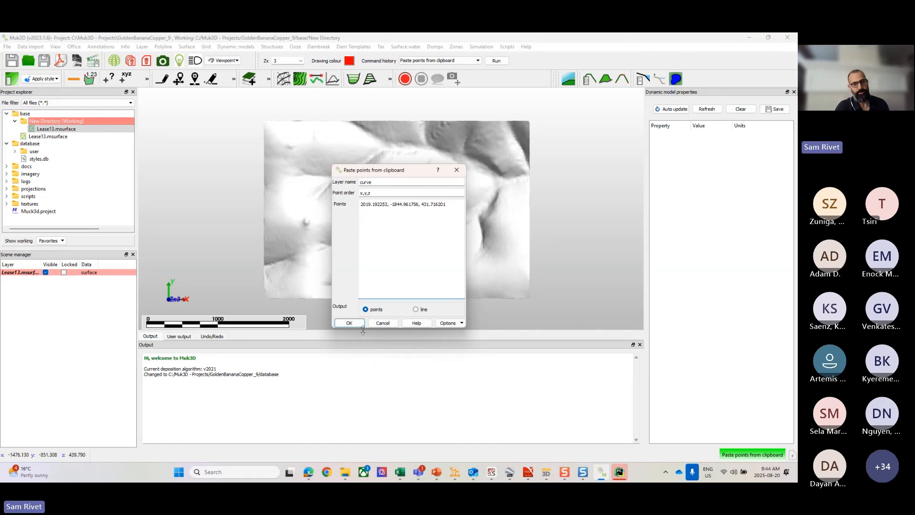
{"action": "left_click", "coordinate": [381, 323]}
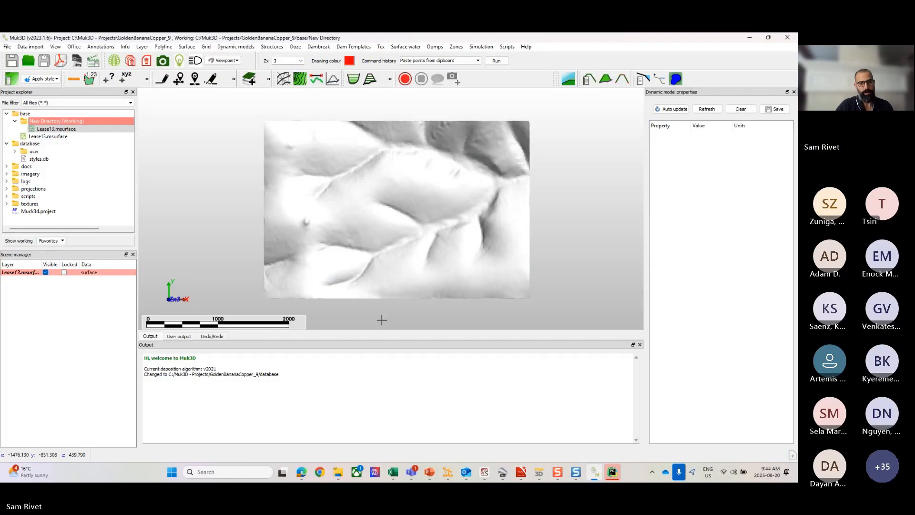
Step: Switch to the Microsoft Teams meeting window, read the latest meeting chat question, and move the window out of the way
{"action": "scroll", "coordinate": [364, 241], "scroll_direction": "down", "scroll_amount": 2}
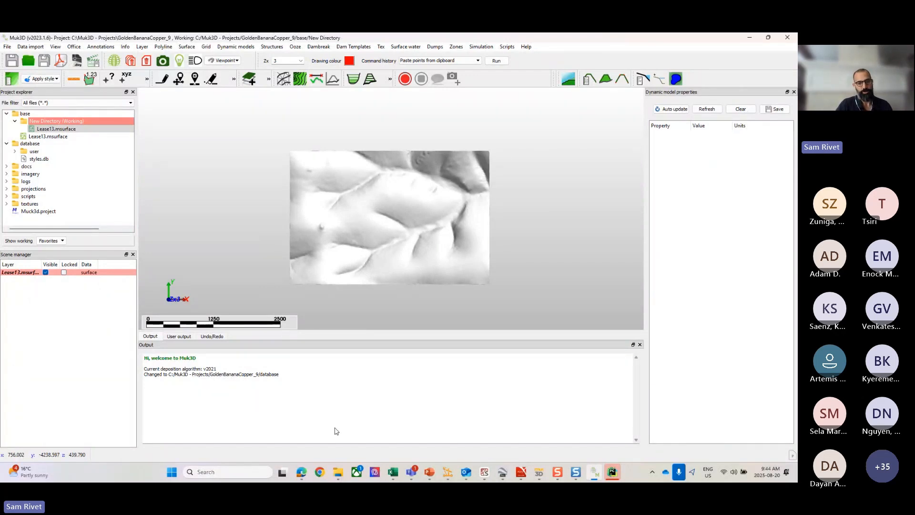
{"action": "mouse_move", "coordinate": [394, 474]}
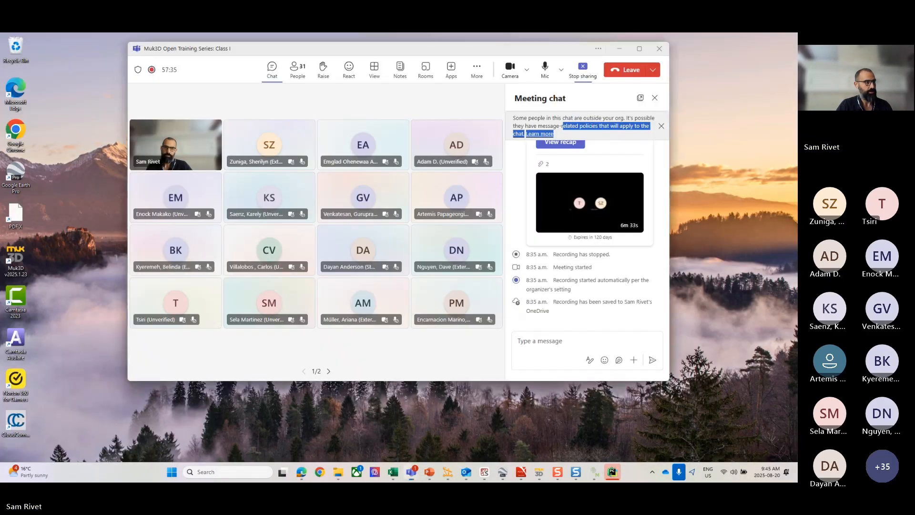
{"action": "left_click", "coordinate": [410, 426]}
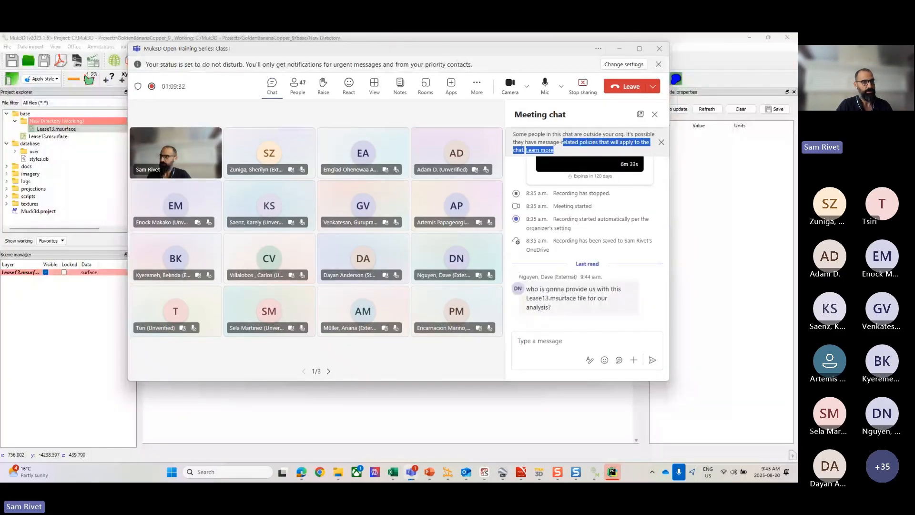
{"action": "left_click_drag", "start_coordinate": [370, 49], "coordinate": [0, 57]}
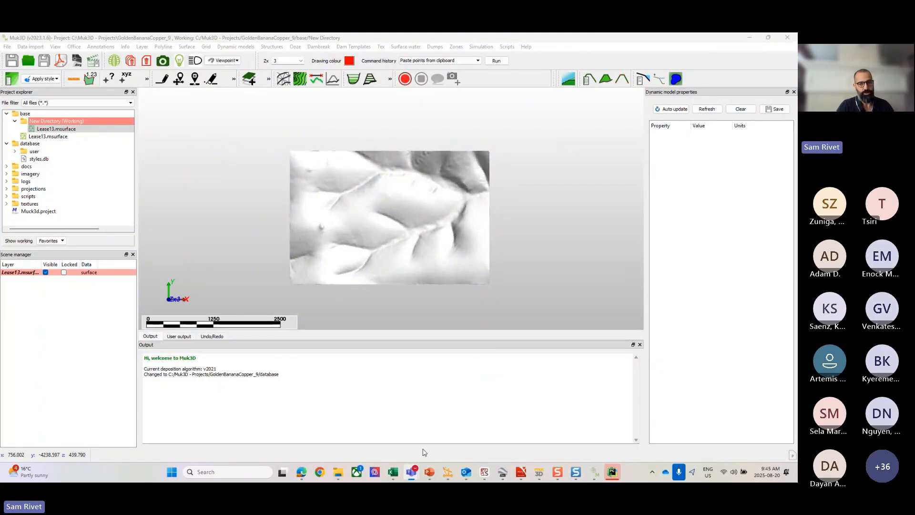
Step: Switch to the Catapult launcher to examine the available demo datasets, and return to the Muk3D window
{"action": "left_click", "coordinate": [452, 475]}
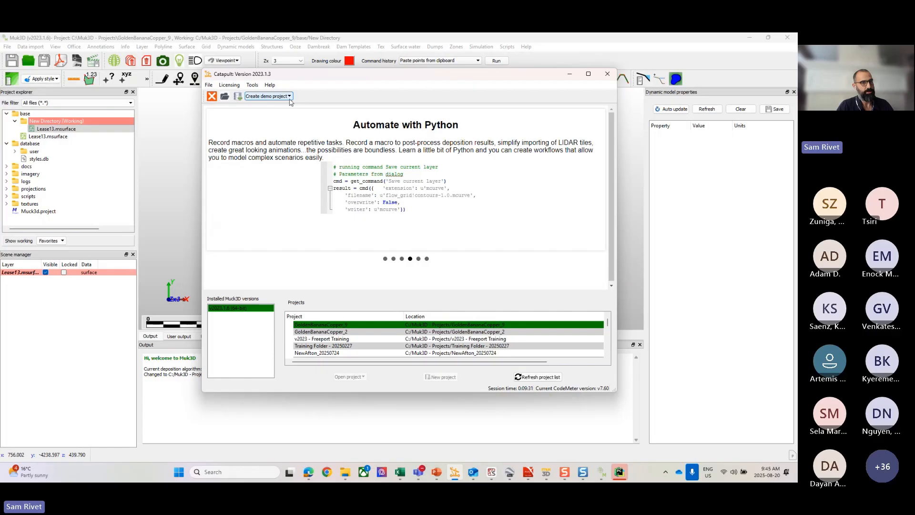
{"action": "left_click", "coordinate": [289, 97]}
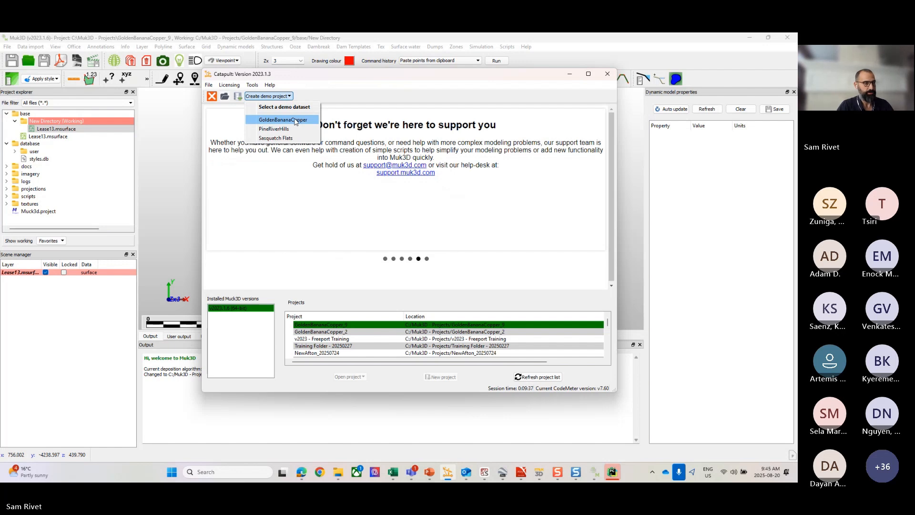
{"action": "left_click", "coordinate": [305, 82]}
{"action": "left_click_drag", "start_coordinate": [305, 78], "coordinate": [285, 95]}
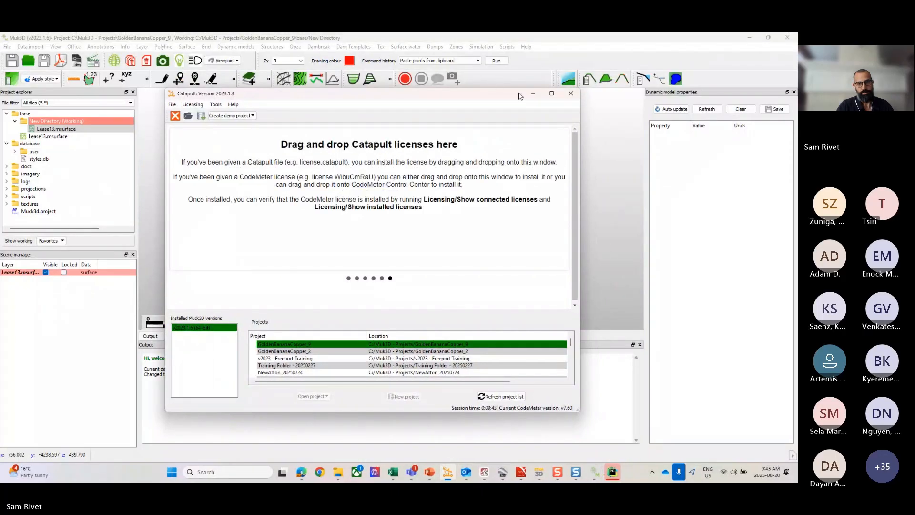
{"action": "left_click", "coordinate": [613, 473]}
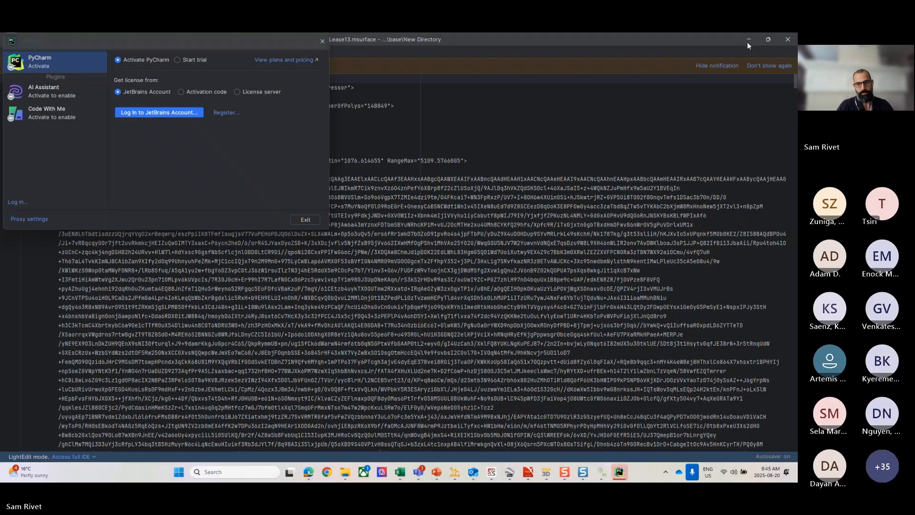
{"action": "left_click", "coordinate": [600, 471]}
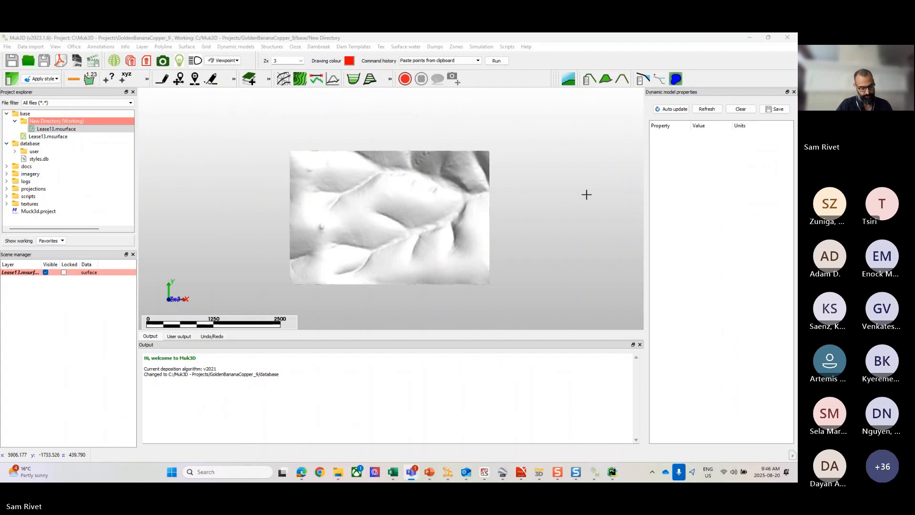
Step: Show the undo/redo history, and set up a line on layer Line at elevation 100 m with the guide off
{"action": "scroll", "coordinate": [363, 221], "scroll_direction": "up", "scroll_amount": 2}
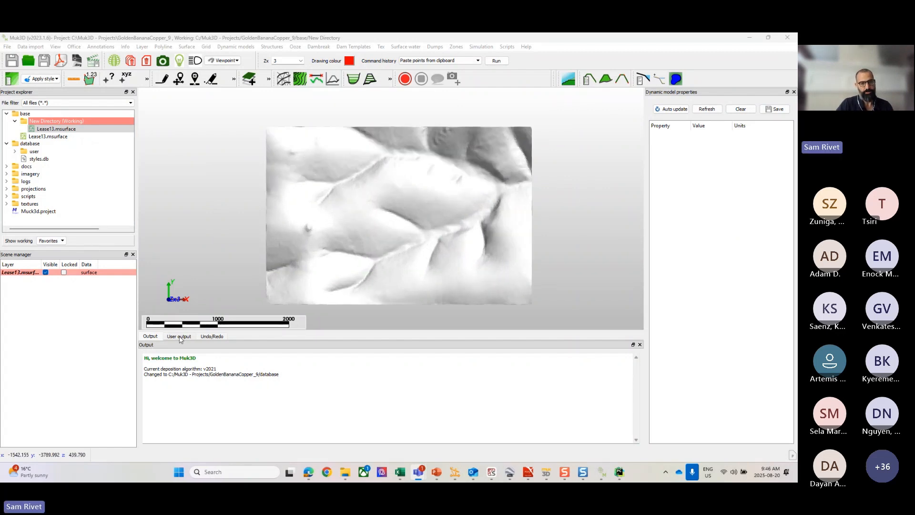
{"action": "left_click", "coordinate": [211, 337]}
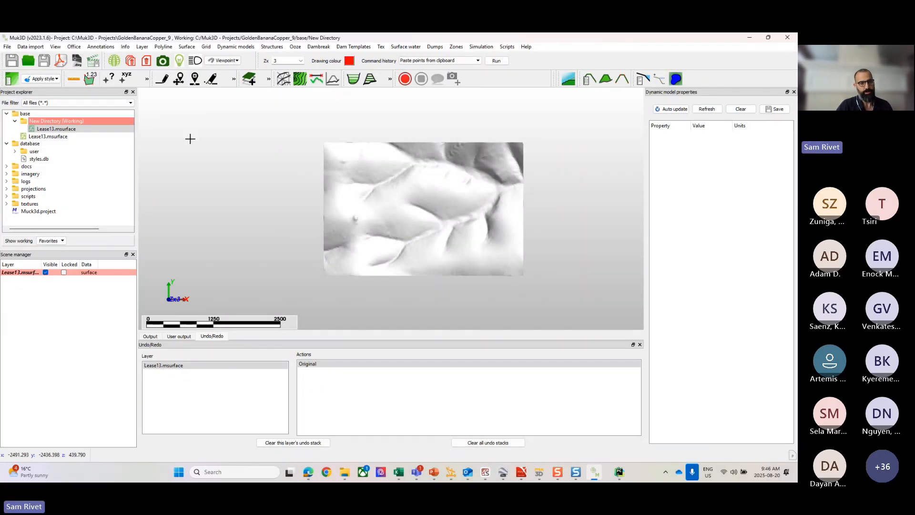
{"action": "left_click", "coordinate": [163, 79]}
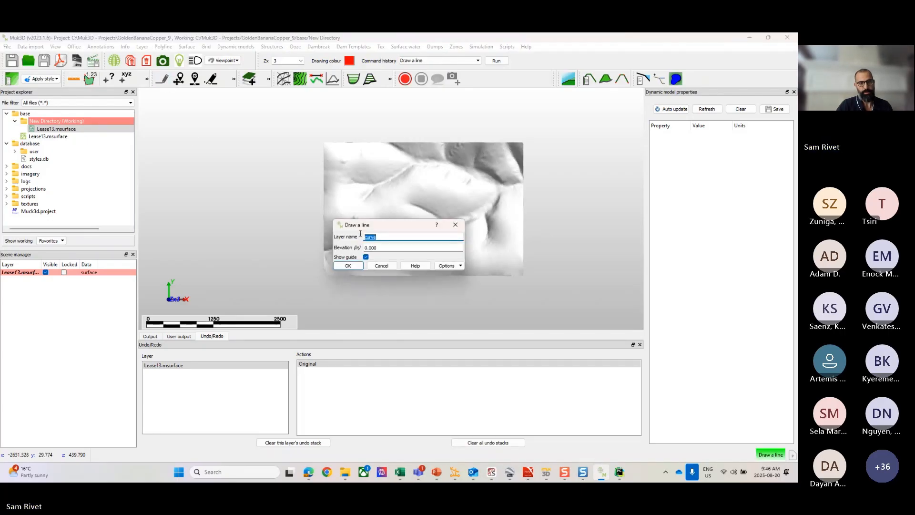
{"action": "type", "text": "L"}
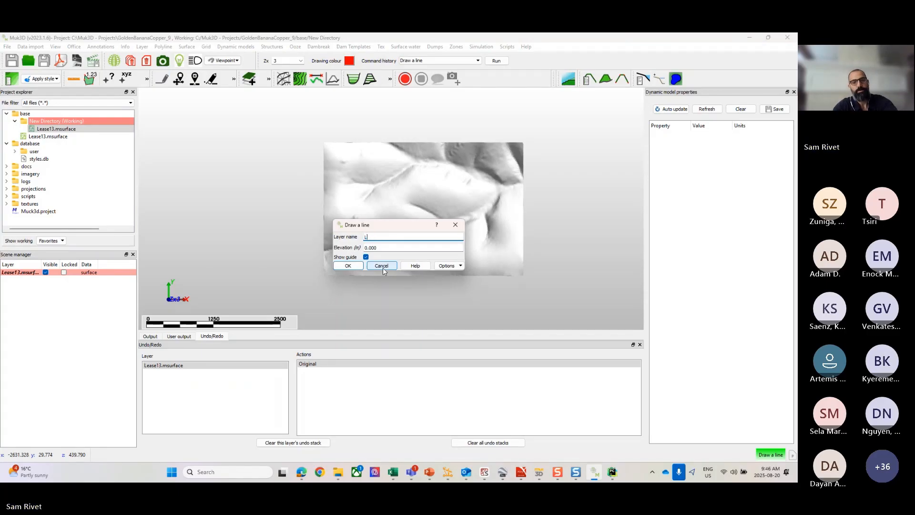
{"action": "type", "text": "ine"}
{"action": "key", "text": "Tab"}
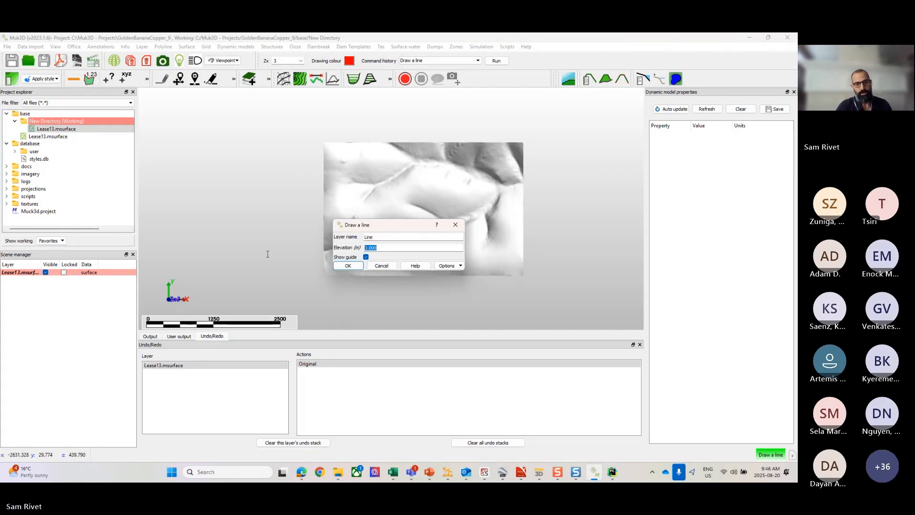
{"action": "type", "text": "100"}
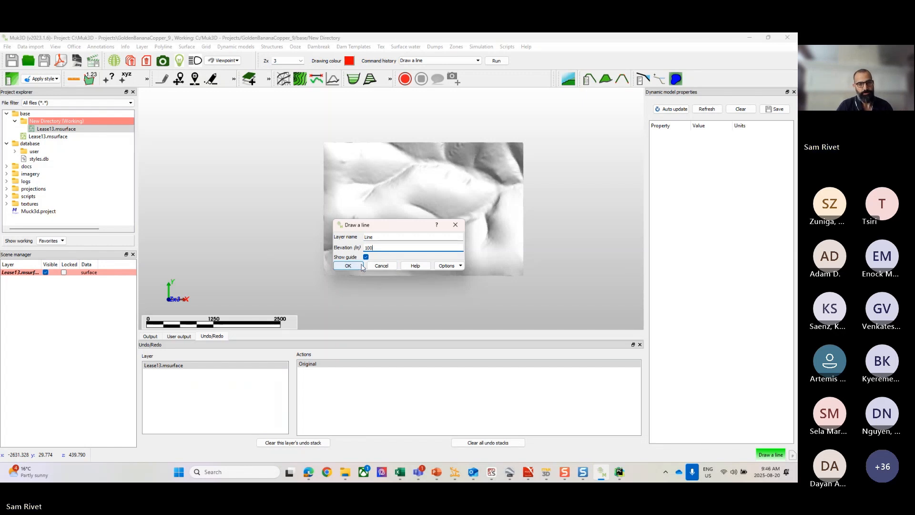
{"action": "left_click", "coordinate": [365, 257]}
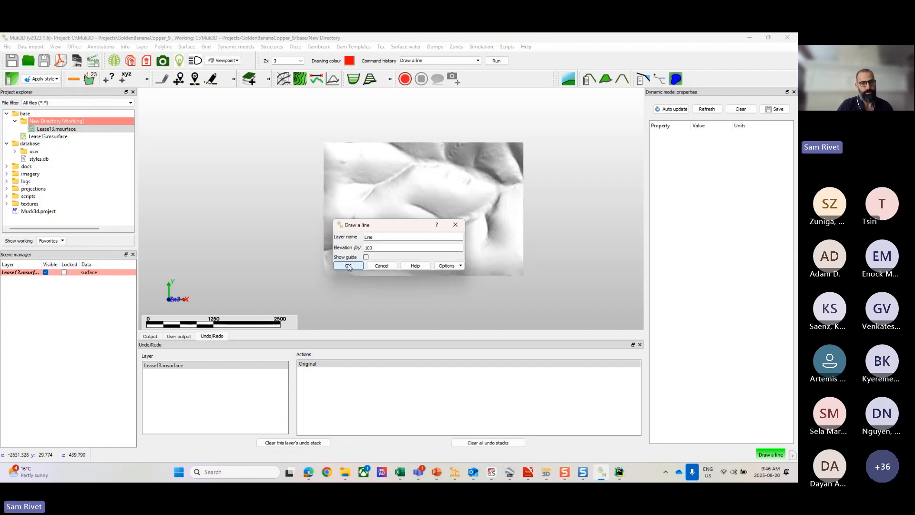
{"action": "left_click", "coordinate": [347, 268]}
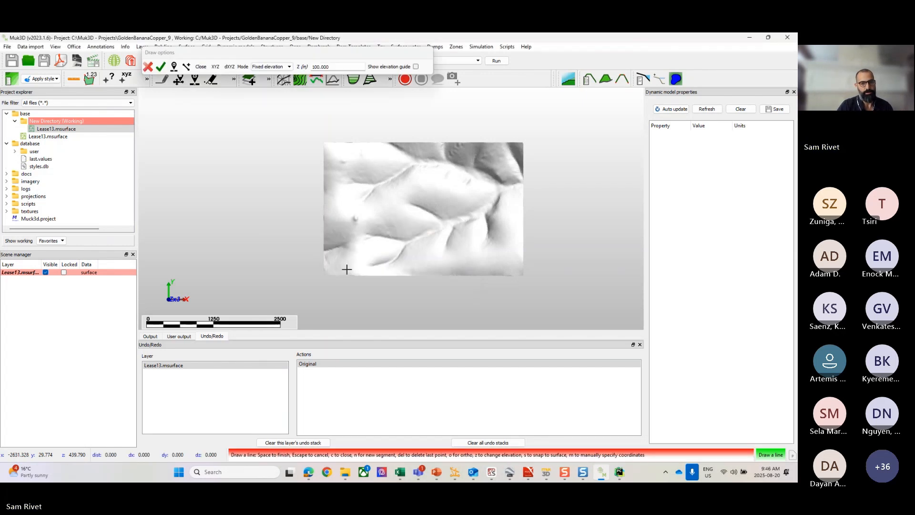
Step: Draw an open seven-point polyline beside the surface's west side, with its middle point at the surface edge
{"action": "left_click", "coordinate": [238, 166]}
{"action": "left_click", "coordinate": [286, 196]}
{"action": "left_click", "coordinate": [327, 225]}
{"action": "left_click", "coordinate": [307, 246]}
{"action": "left_click", "coordinate": [306, 252]}
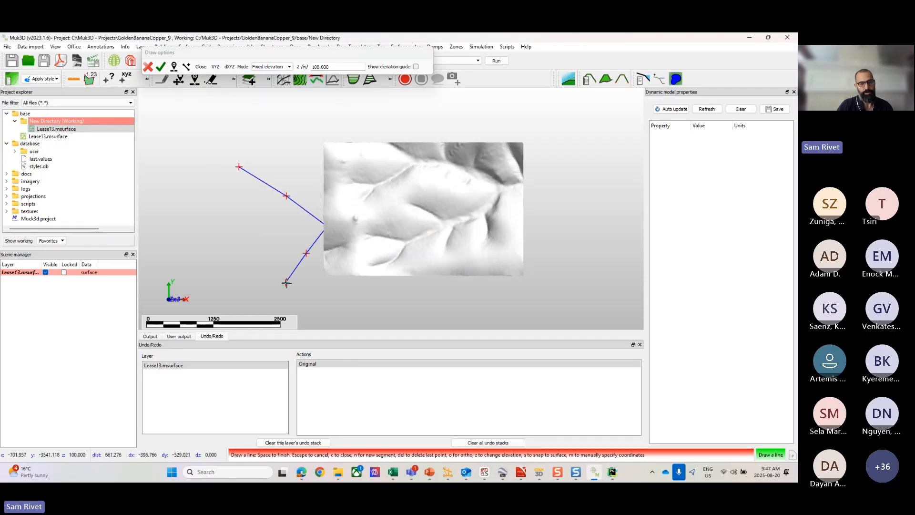
{"action": "left_click", "coordinate": [299, 299]}
{"action": "left_click", "coordinate": [258, 278]}
{"action": "left_click", "coordinate": [224, 277]}
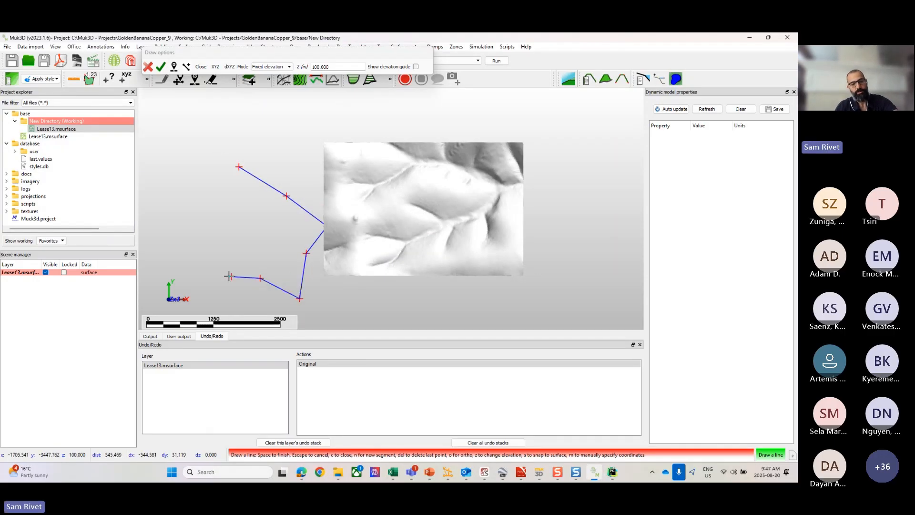
{"action": "key", "text": "space"}
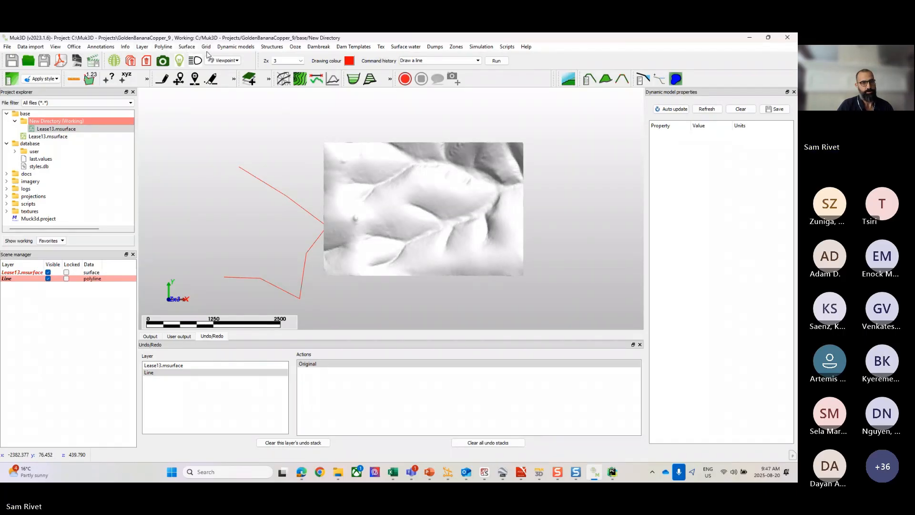
Step: Move the last four points of the line eastward onto the southern part of the surface with Move point on line
{"action": "left_click", "coordinate": [163, 46]}
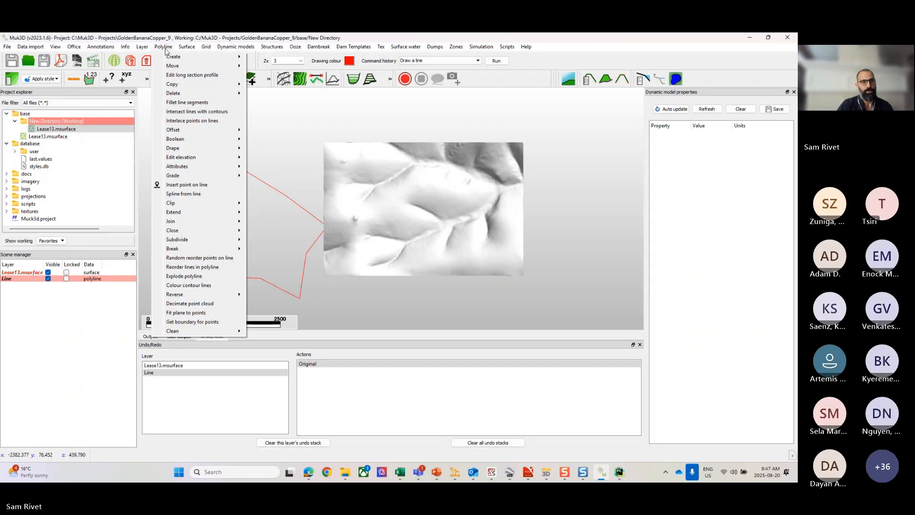
{"action": "mouse_move", "coordinate": [169, 65]}
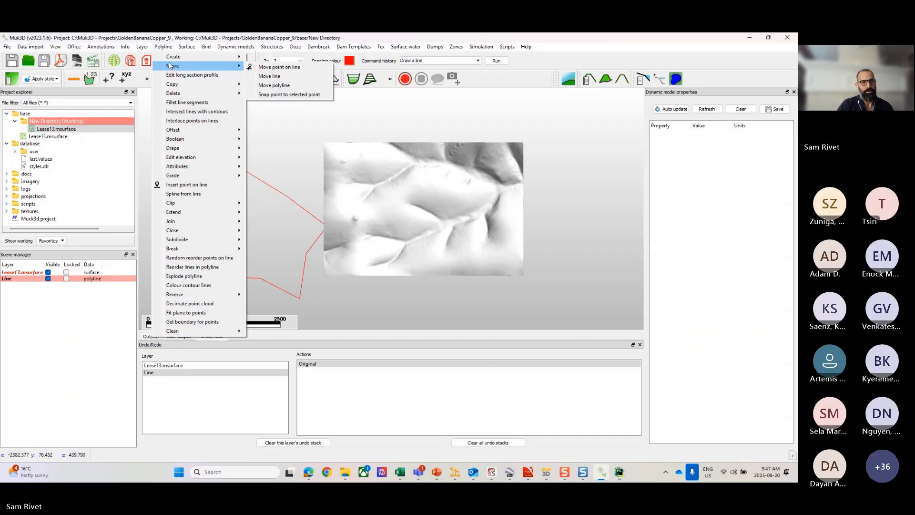
{"action": "left_click", "coordinate": [275, 68]}
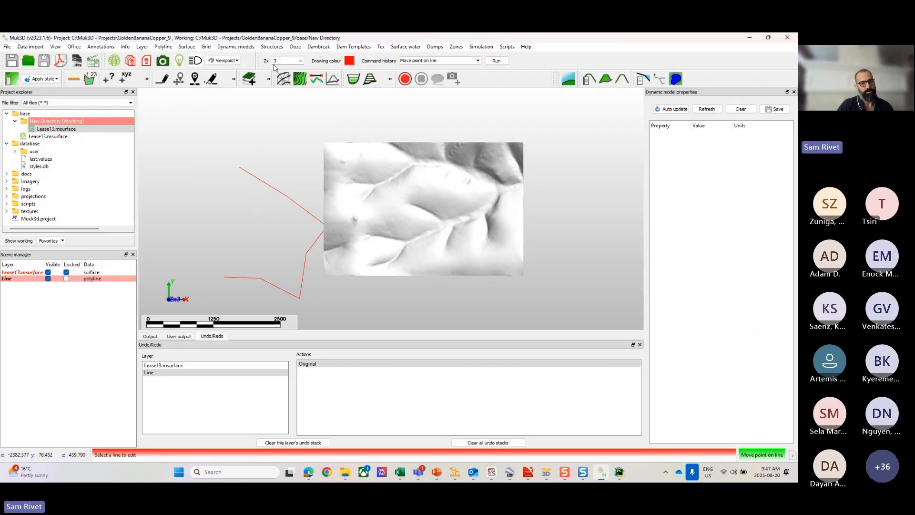
{"action": "left_click", "coordinate": [299, 209]}
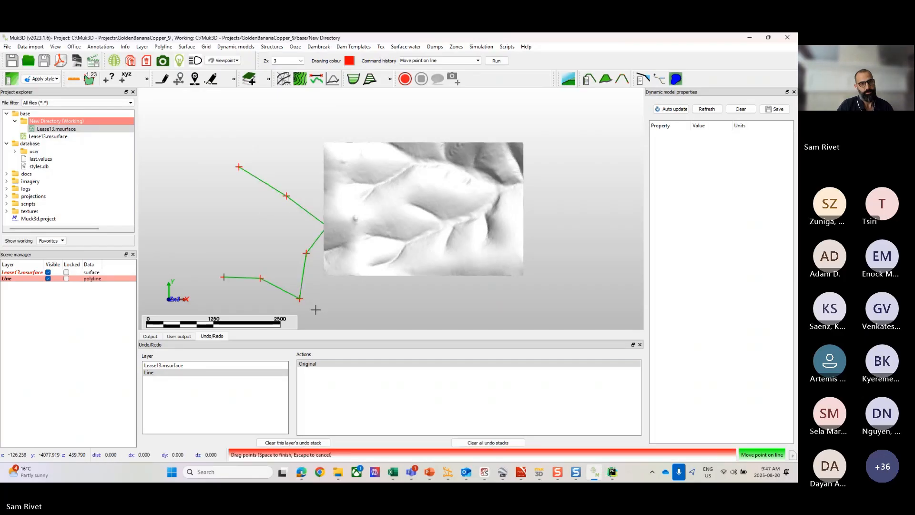
{"action": "left_click_drag", "start_coordinate": [305, 254], "coordinate": [374, 232]}
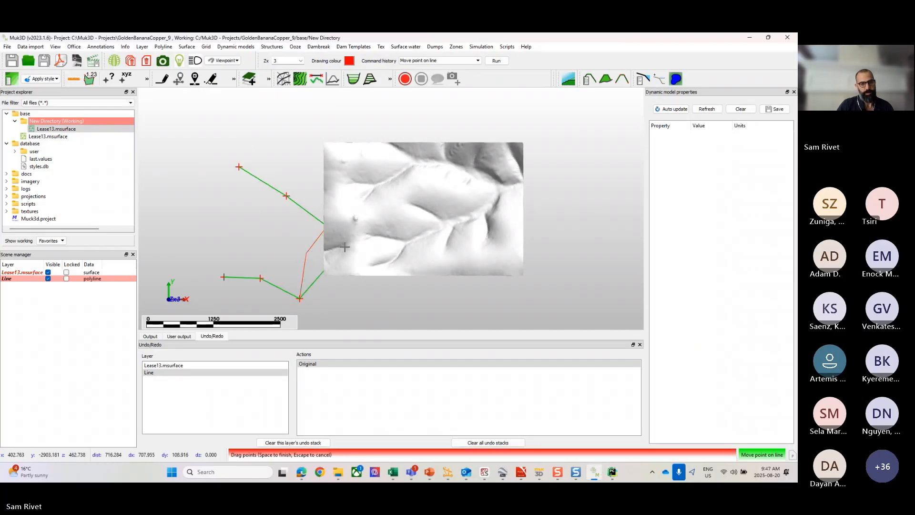
{"action": "left_click_drag", "start_coordinate": [299, 298], "coordinate": [398, 243]}
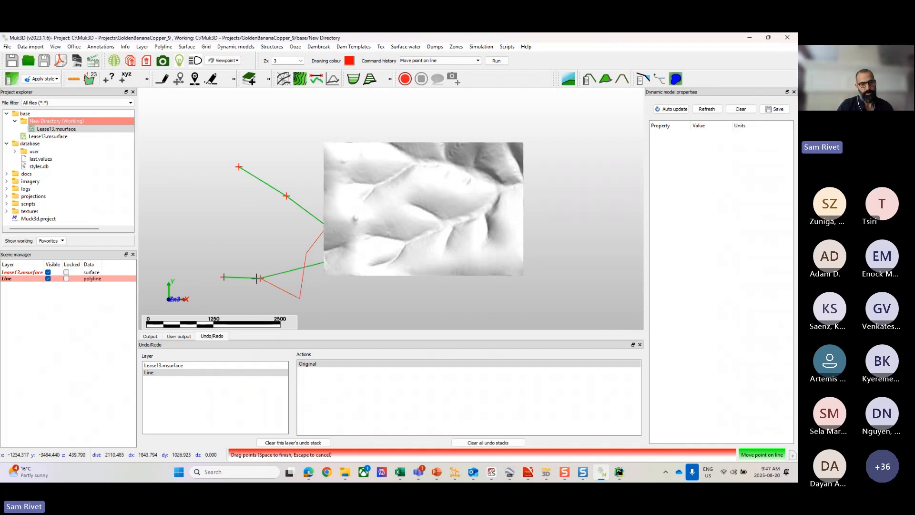
{"action": "left_click_drag", "start_coordinate": [261, 277], "coordinate": [444, 265]}
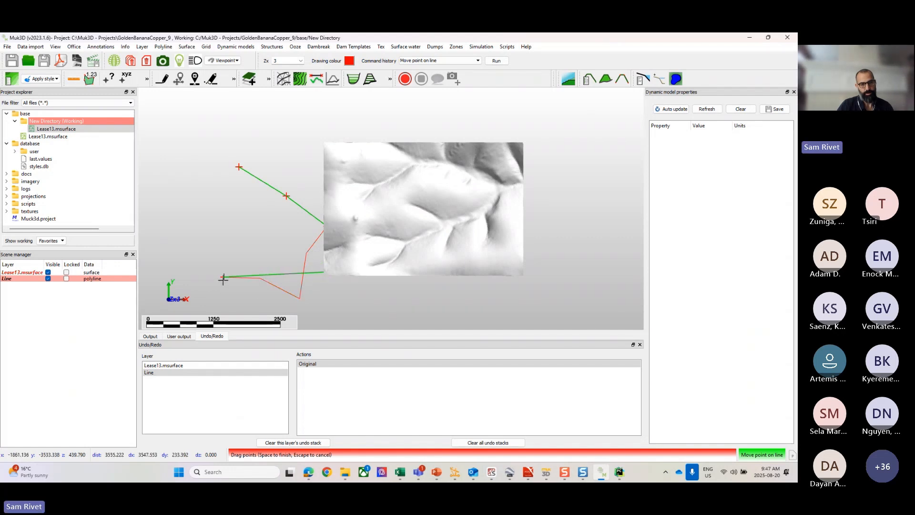
{"action": "left_click_drag", "start_coordinate": [223, 279], "coordinate": [482, 261]}
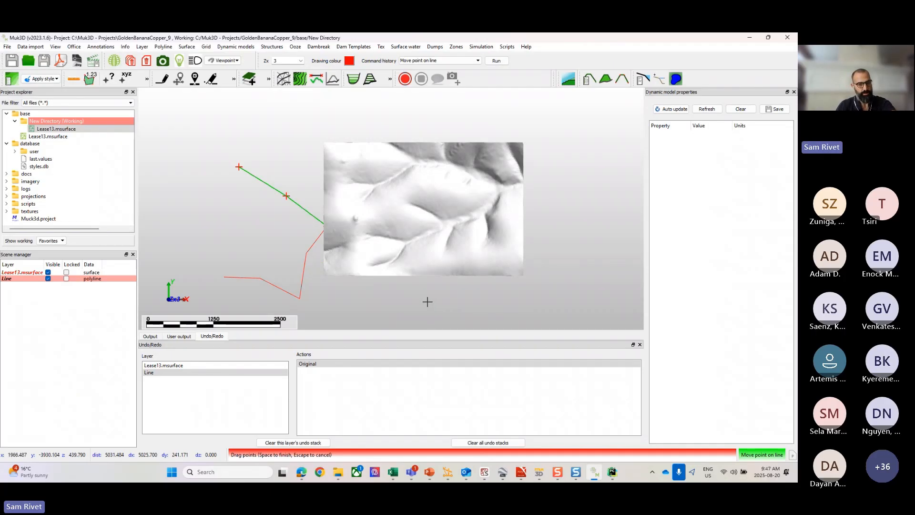
{"action": "key", "text": "space"}
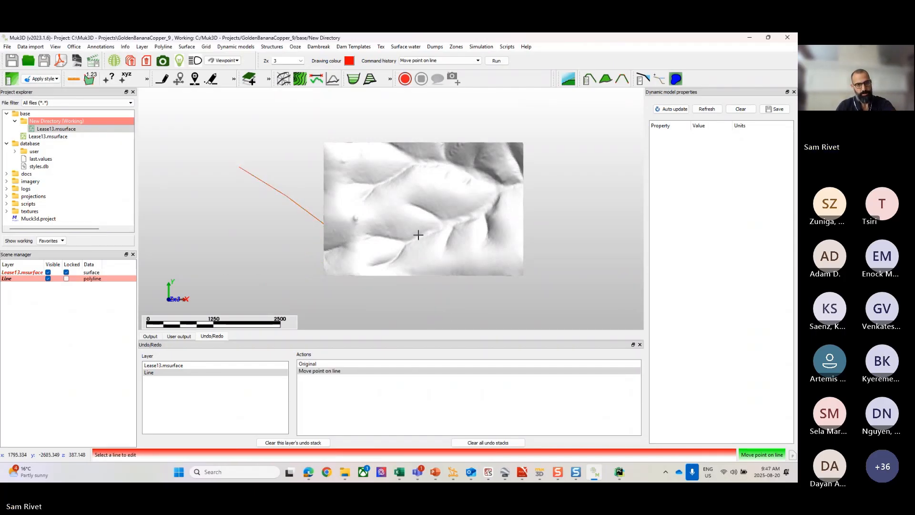
Step: Set the opacity of the Lease13.msurface layer to 25%
{"action": "scroll", "coordinate": [418, 232], "scroll_direction": "up", "scroll_amount": 2}
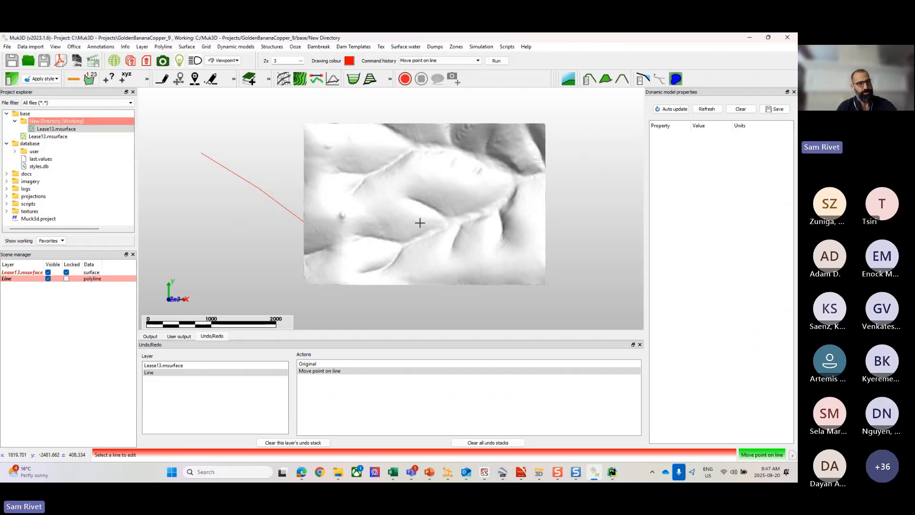
{"action": "right_click", "coordinate": [32, 272]}
{"action": "mouse_move", "coordinate": [68, 342]}
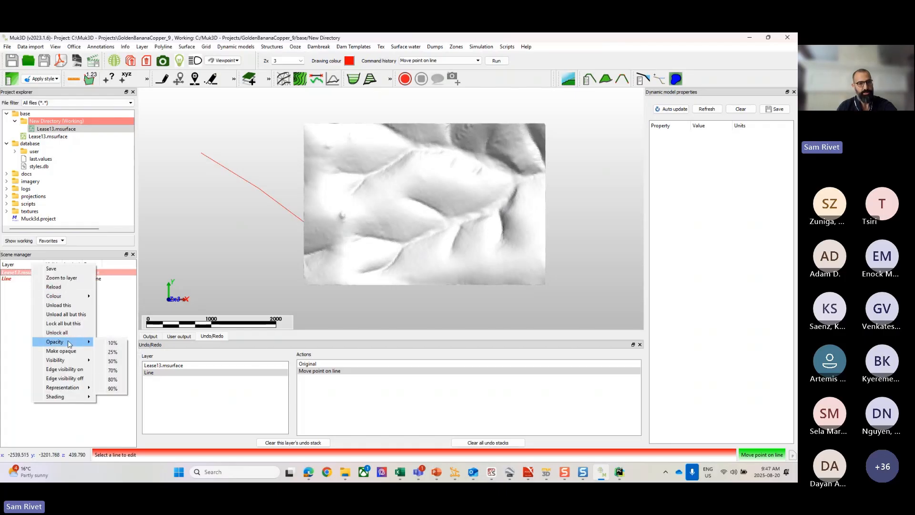
{"action": "left_click", "coordinate": [293, 172]}
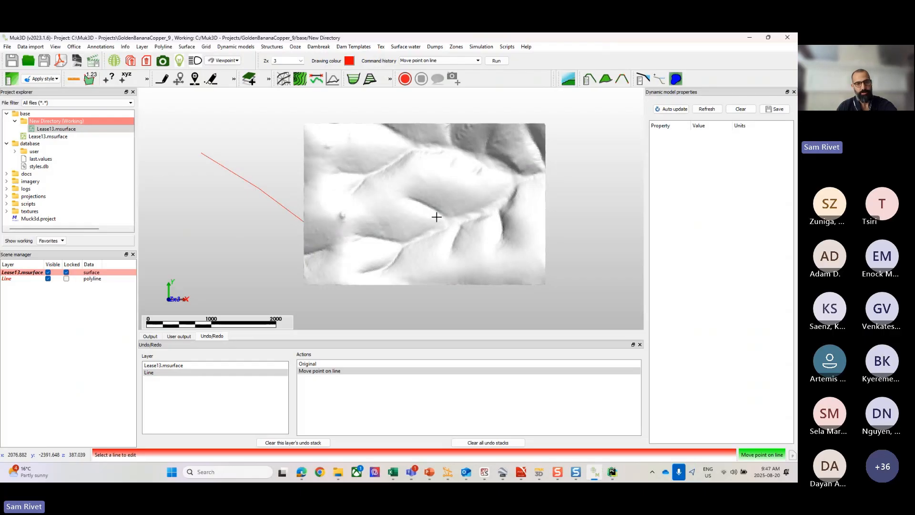
{"action": "right_click", "coordinate": [36, 271]}
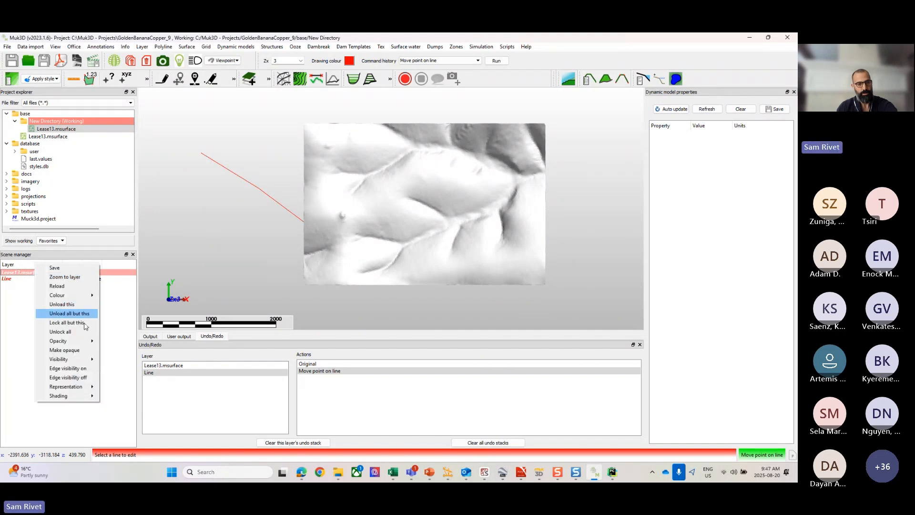
{"action": "mouse_move", "coordinate": [84, 342]}
{"action": "left_click", "coordinate": [116, 350]}
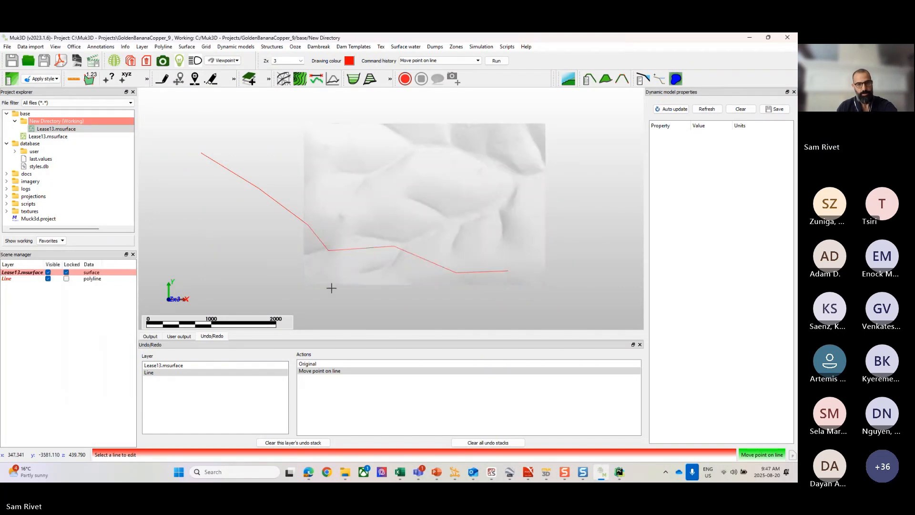
{"action": "scroll", "coordinate": [410, 229], "scroll_direction": "down", "scroll_amount": 2}
{"action": "scroll", "coordinate": [407, 230], "scroll_direction": "up", "scroll_amount": 2}
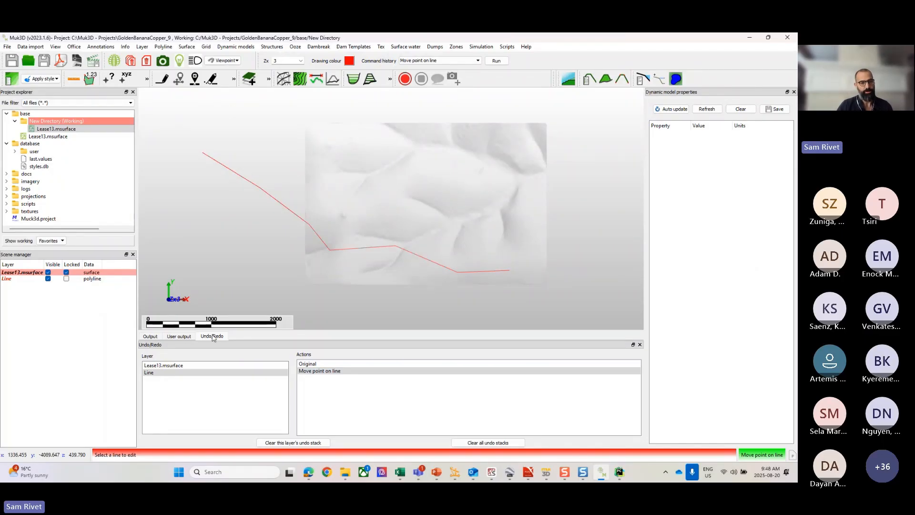
Step: Revert the line to its original shape through the undo history, and reapply the point move
{"action": "left_click", "coordinate": [312, 365]}
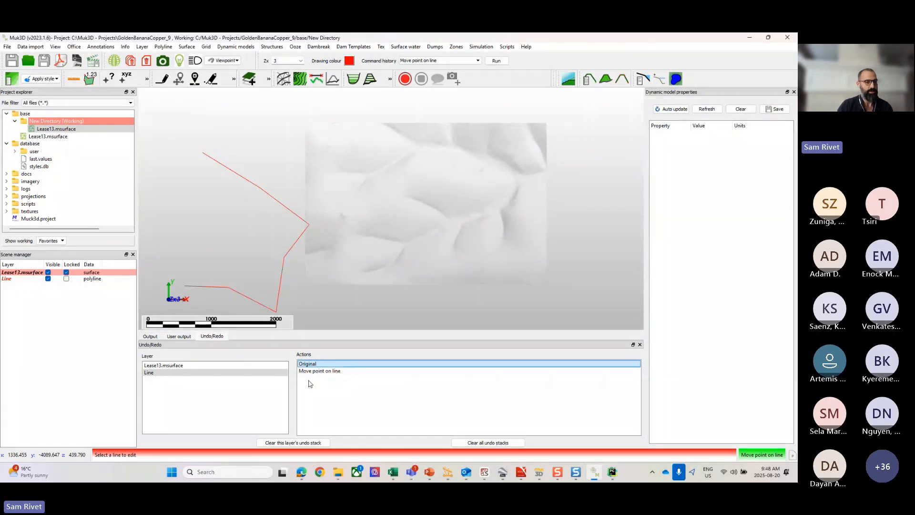
{"action": "left_click", "coordinate": [314, 371]}
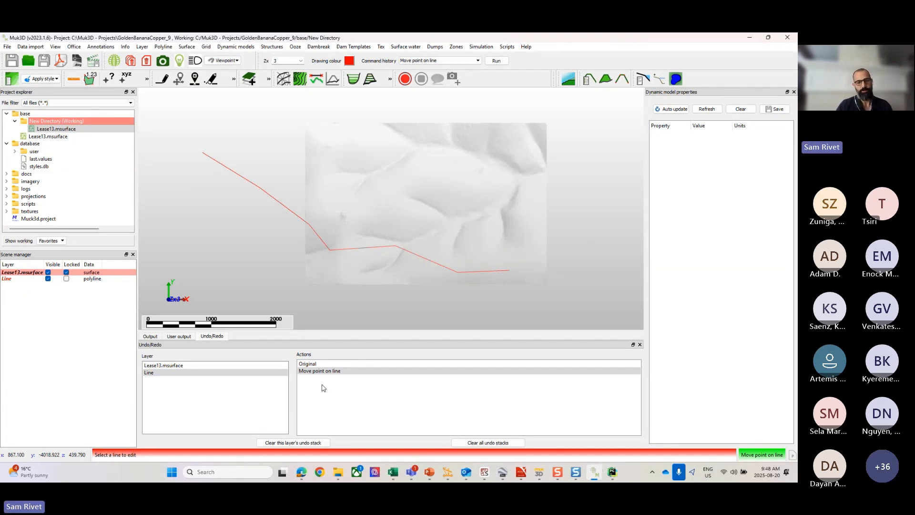
{"action": "left_click", "coordinate": [49, 315]}
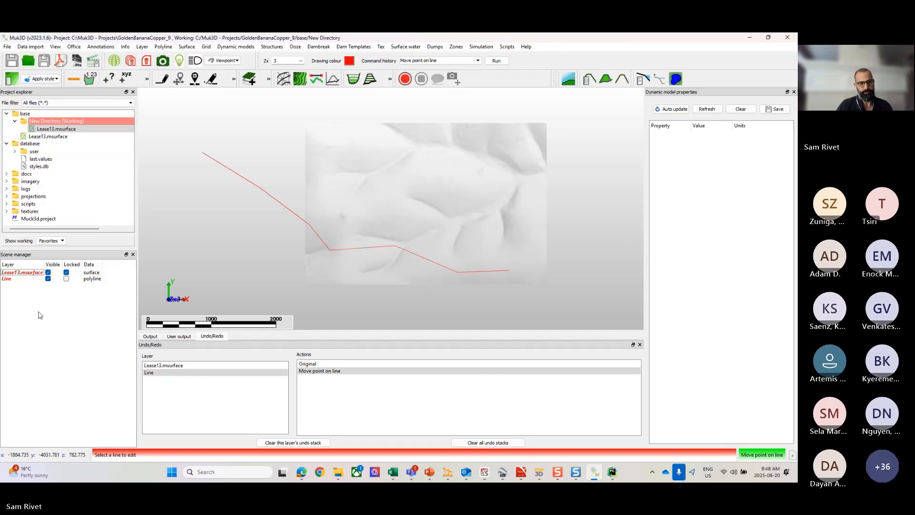
{"action": "left_click", "coordinate": [12, 279]}
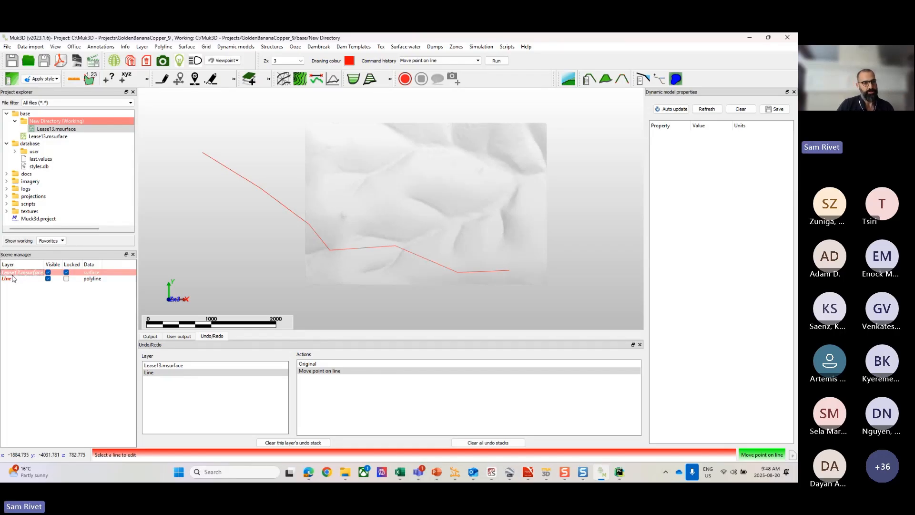
{"action": "left_click", "coordinate": [20, 302]}
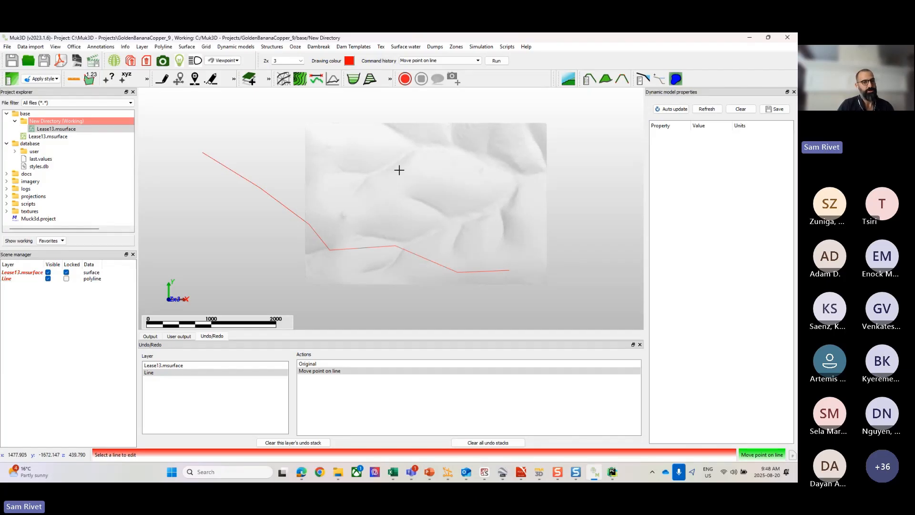
{"action": "left_click", "coordinate": [10, 279]}
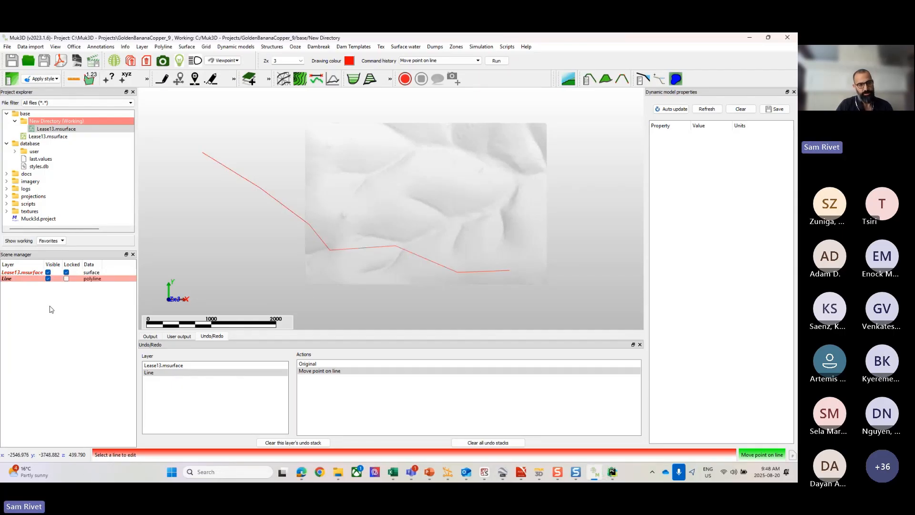
{"action": "left_click", "coordinate": [24, 273]}
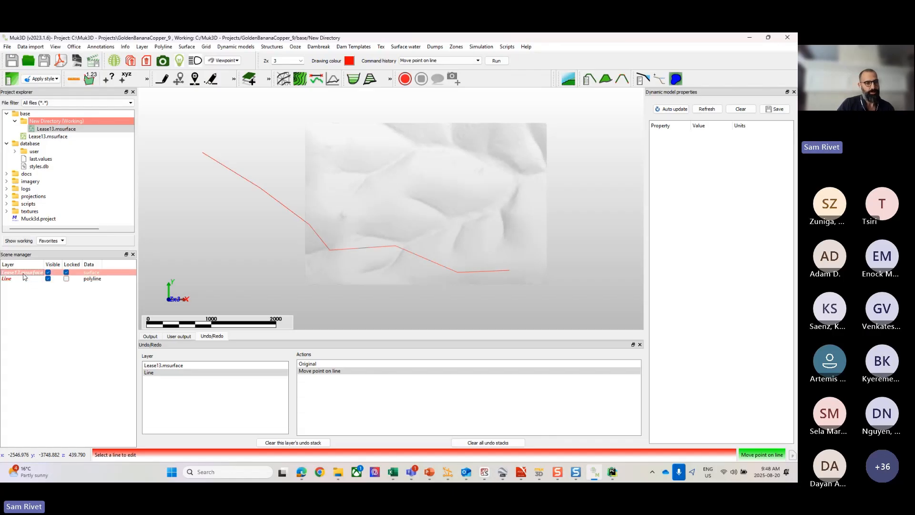
{"action": "left_click", "coordinate": [20, 279]}
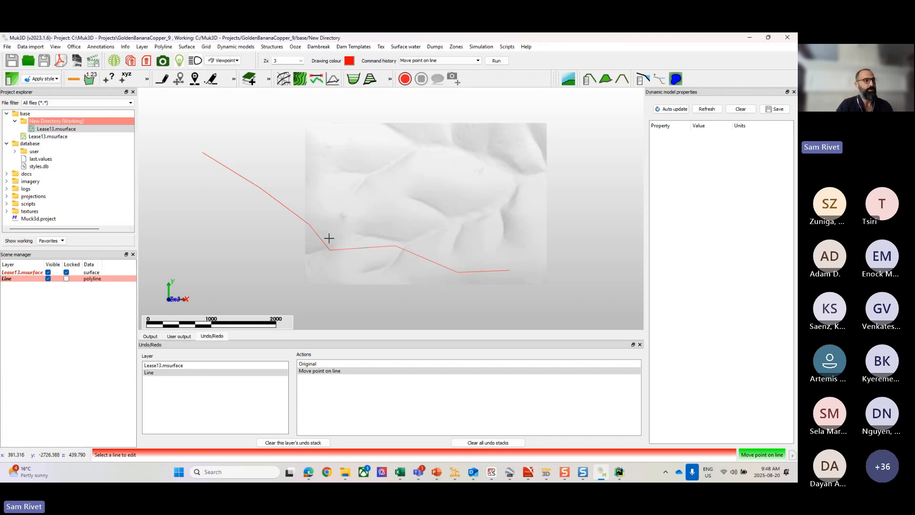
Step: End the Move point on line command and save the Lease13.msurface layer under its existing name as a Muk3d Surface file
{"action": "right_click", "coordinate": [19, 271]}
{"action": "left_click", "coordinate": [35, 272]}
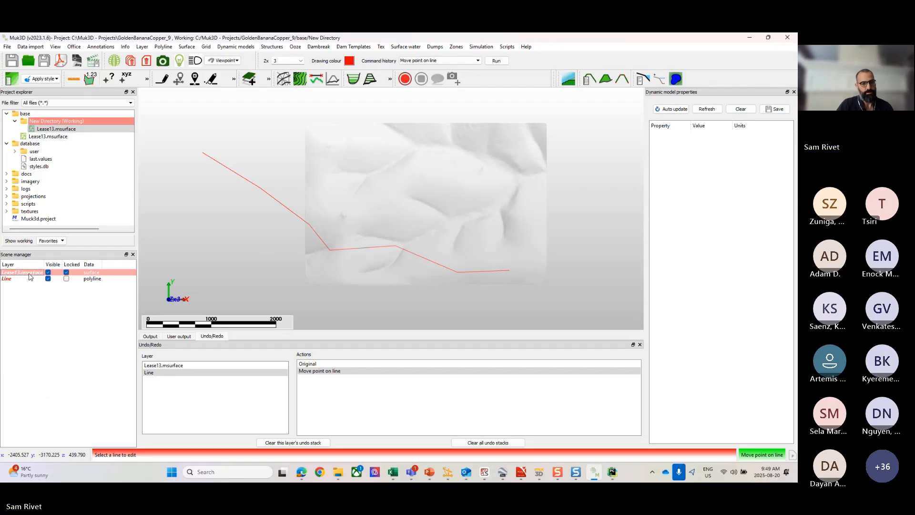
{"action": "right_click", "coordinate": [307, 281]}
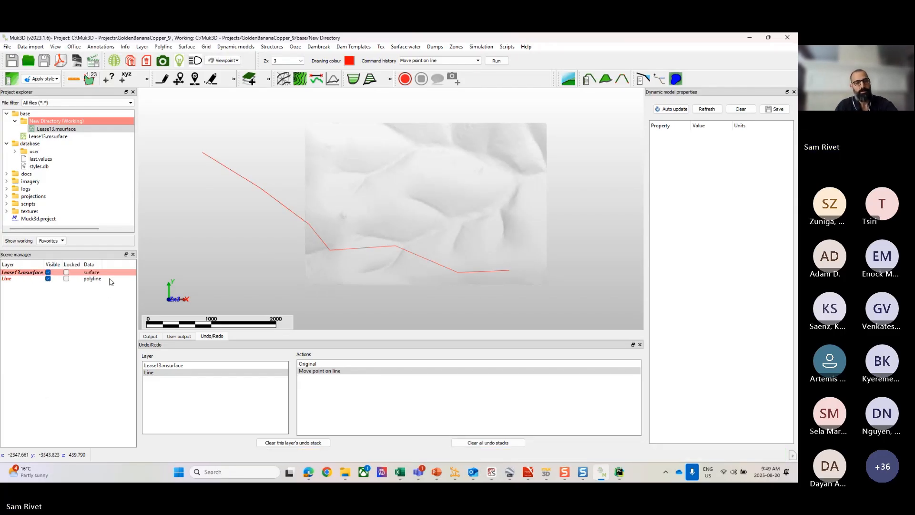
{"action": "right_click", "coordinate": [16, 275]}
{"action": "left_click", "coordinate": [35, 273]}
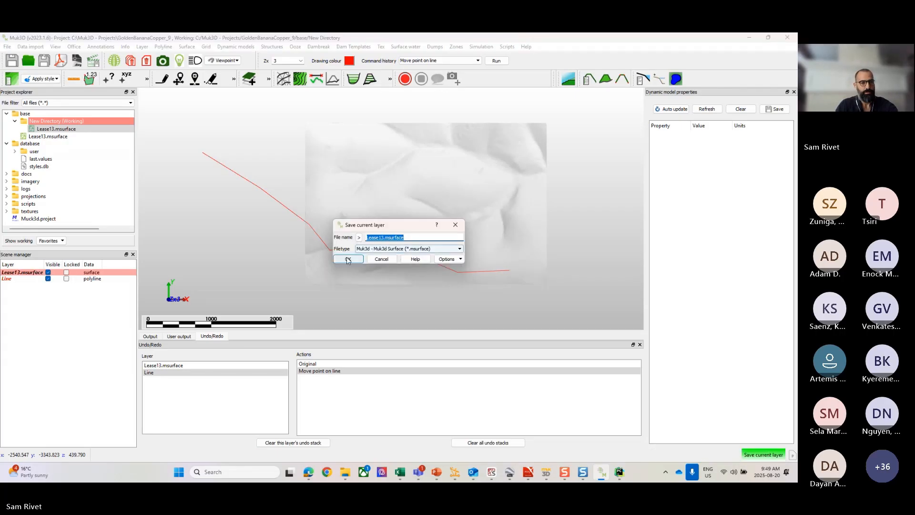
{"action": "left_click", "coordinate": [348, 261]}
{"action": "left_click", "coordinate": [405, 260]}
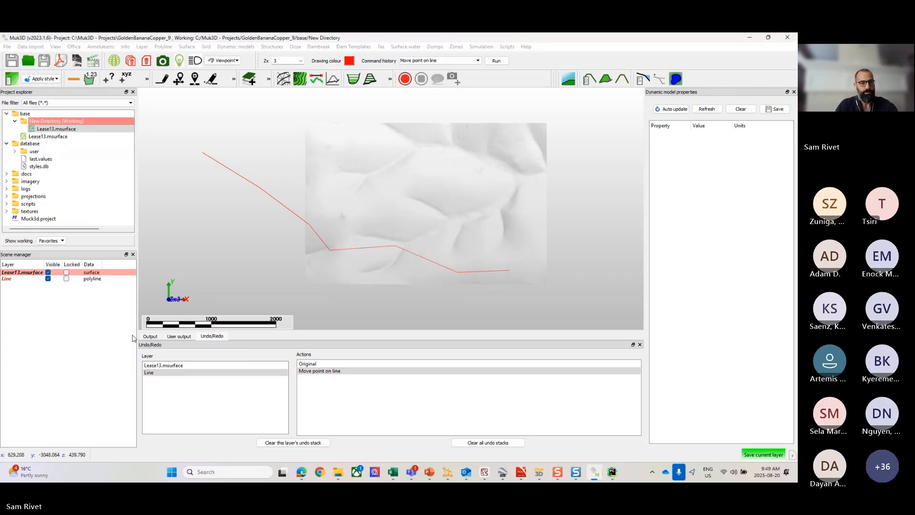
Step: Make the Lease13.msurface layer fully opaque
{"action": "left_click", "coordinate": [20, 280]}
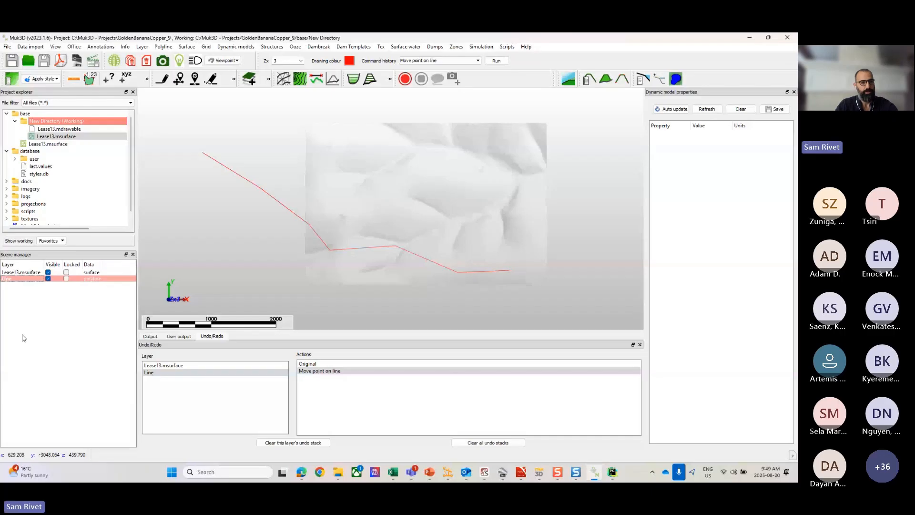
{"action": "left_click", "coordinate": [22, 273]}
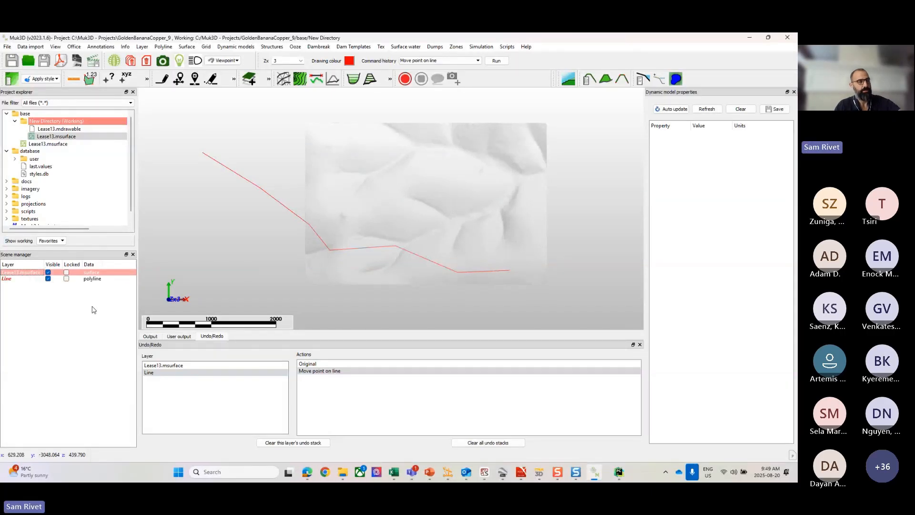
{"action": "left_click", "coordinate": [98, 311]}
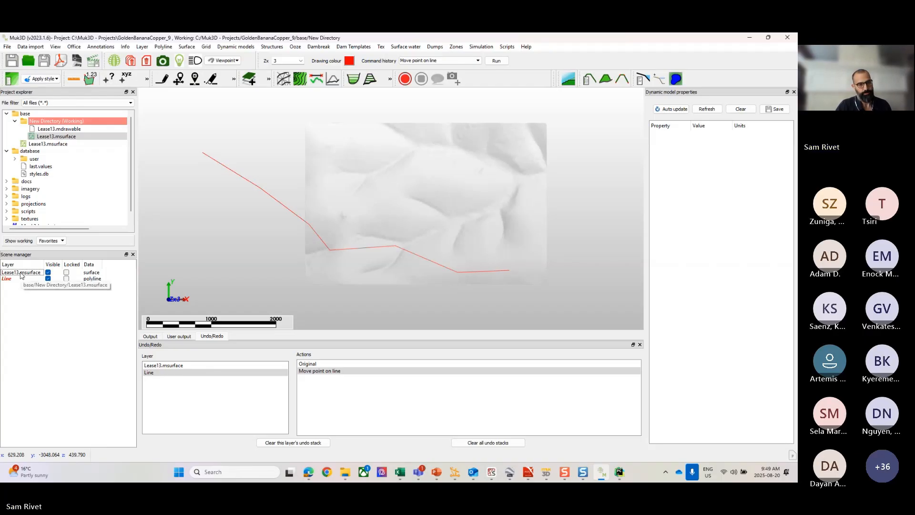
{"action": "right_click", "coordinate": [21, 274]}
{"action": "mouse_move", "coordinate": [59, 295]}
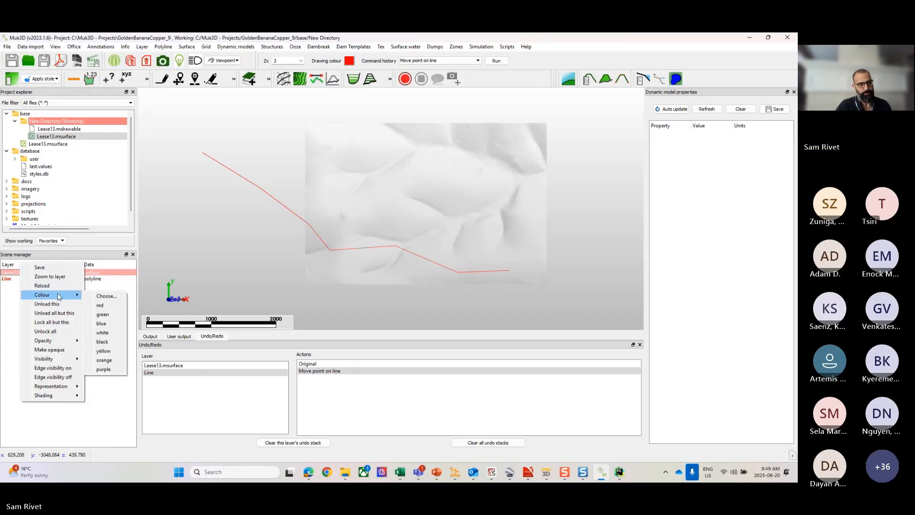
{"action": "left_click", "coordinate": [61, 350]}
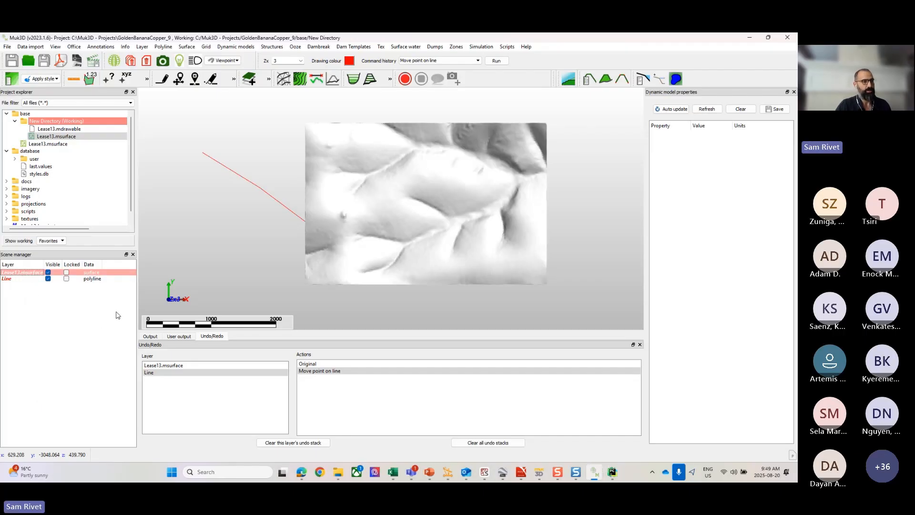
{"action": "key", "text": "ctrl+s"}
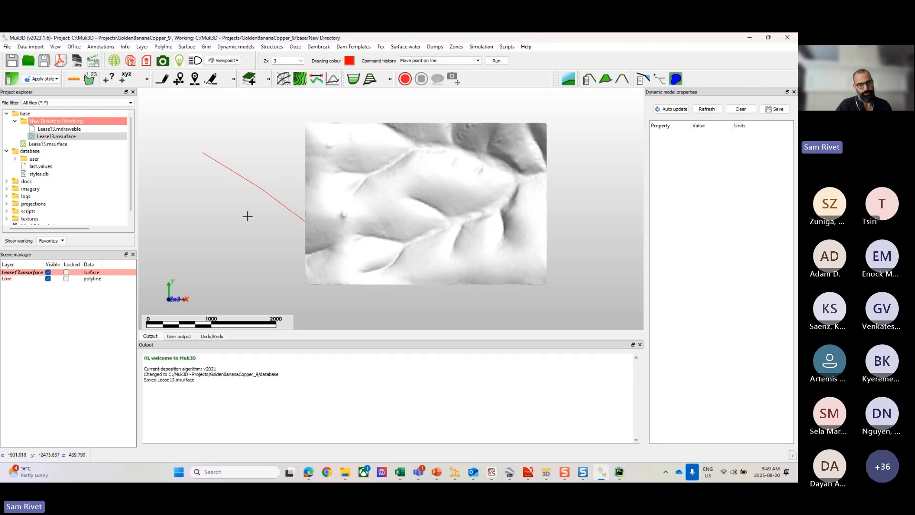
Step: Clear all graphics from the scene, discarding every unsaved layer change
{"action": "scroll", "coordinate": [250, 214], "scroll_direction": "down", "scroll_amount": 3}
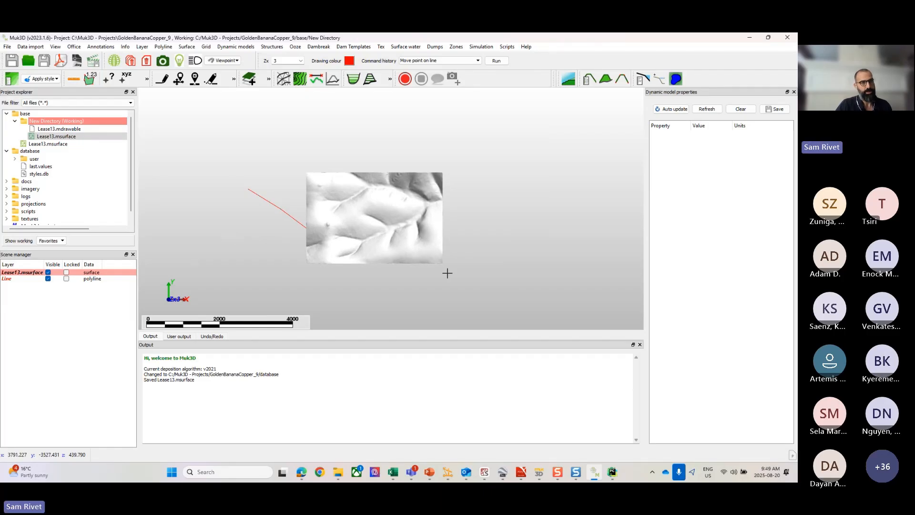
{"action": "right_click", "coordinate": [245, 166]}
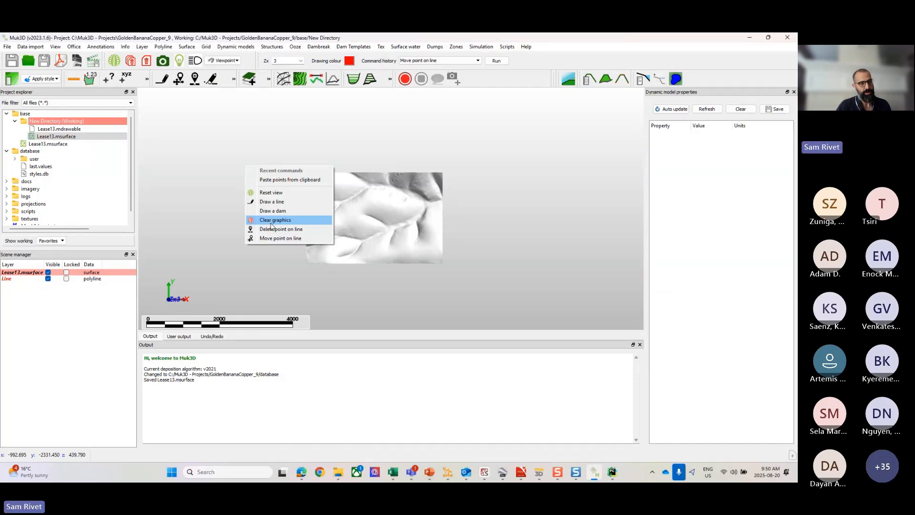
{"action": "left_click", "coordinate": [275, 220]}
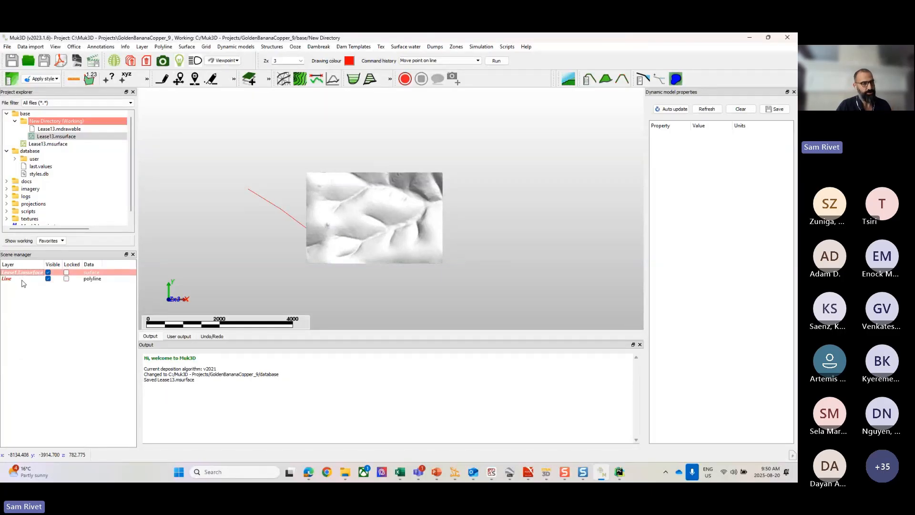
{"action": "right_click", "coordinate": [242, 229]}
{"action": "left_click", "coordinate": [281, 284]}
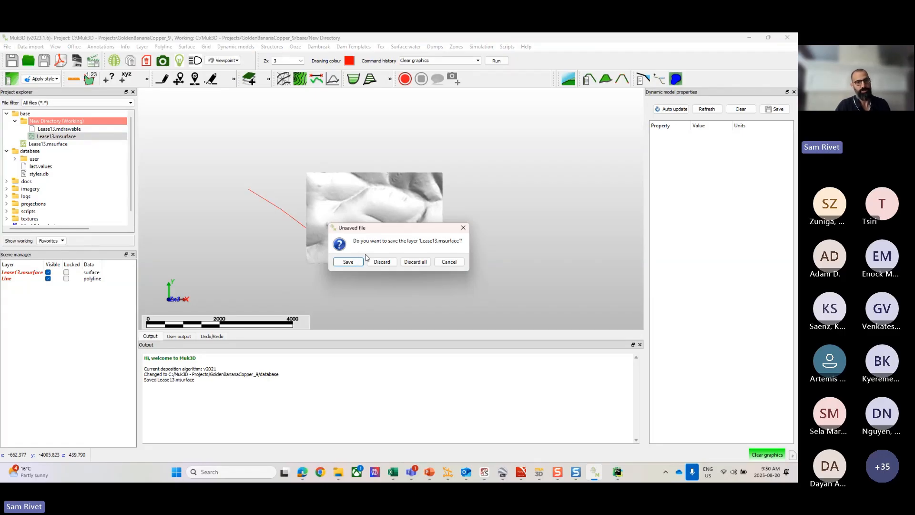
{"action": "left_click", "coordinate": [412, 263]}
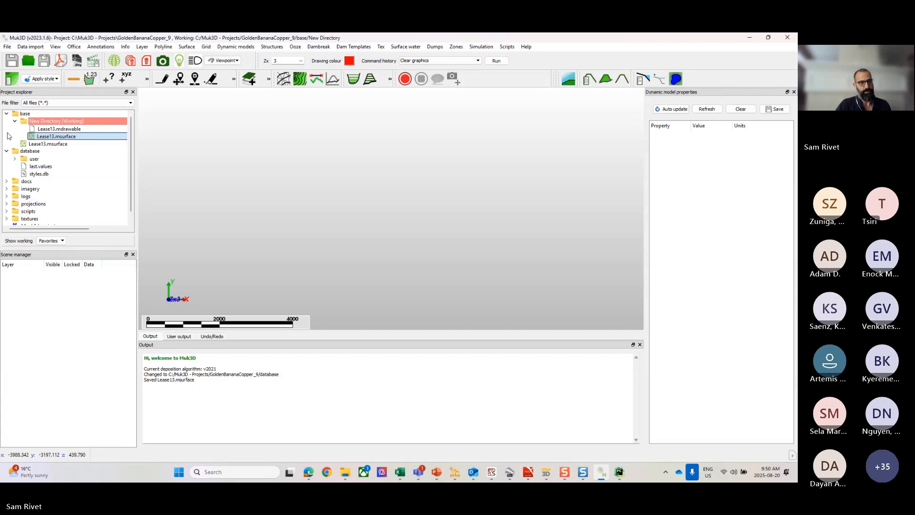
Step: Collapse the base and database folders and create a project directory named Data Import, set as the working directory
{"action": "left_click", "coordinate": [6, 114]}
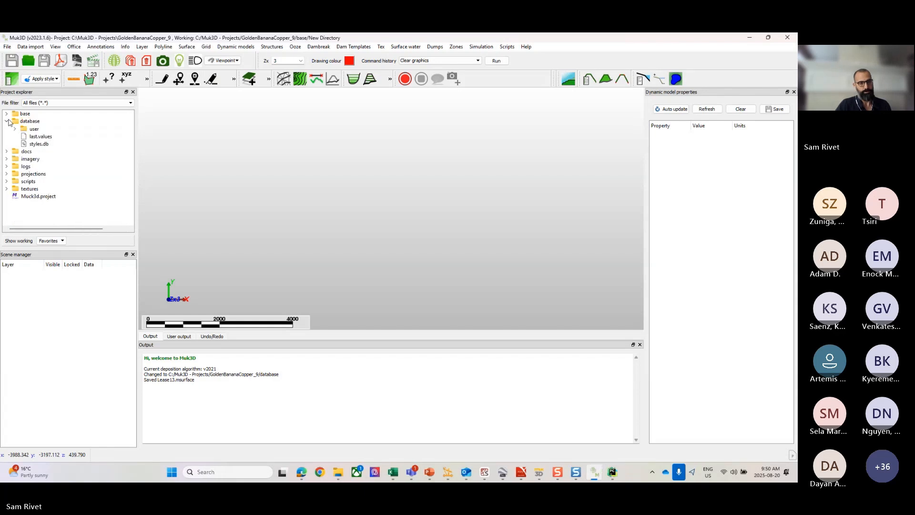
{"action": "left_click", "coordinate": [6, 121]}
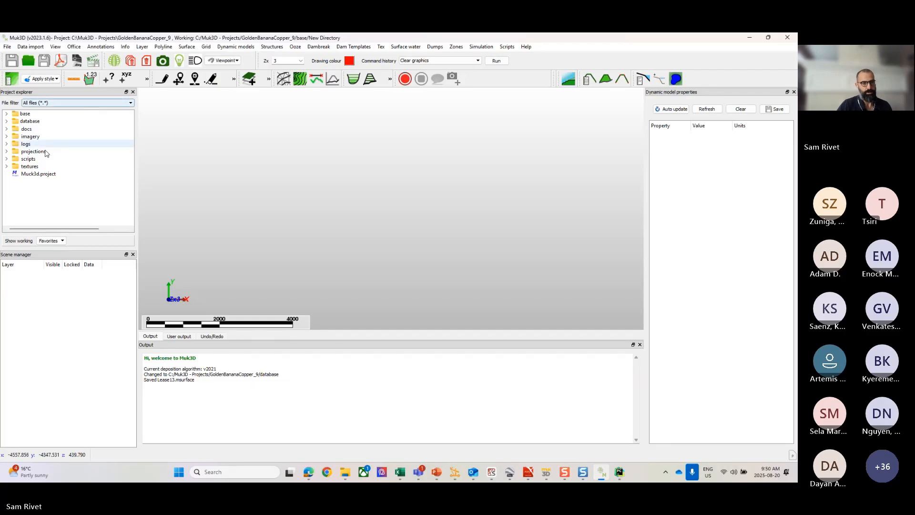
{"action": "right_click", "coordinate": [35, 189]}
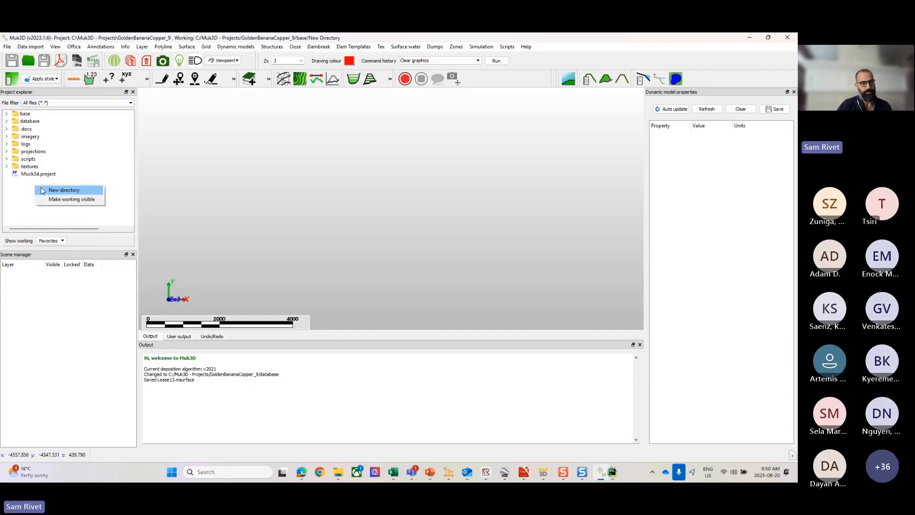
{"action": "left_click", "coordinate": [43, 190]}
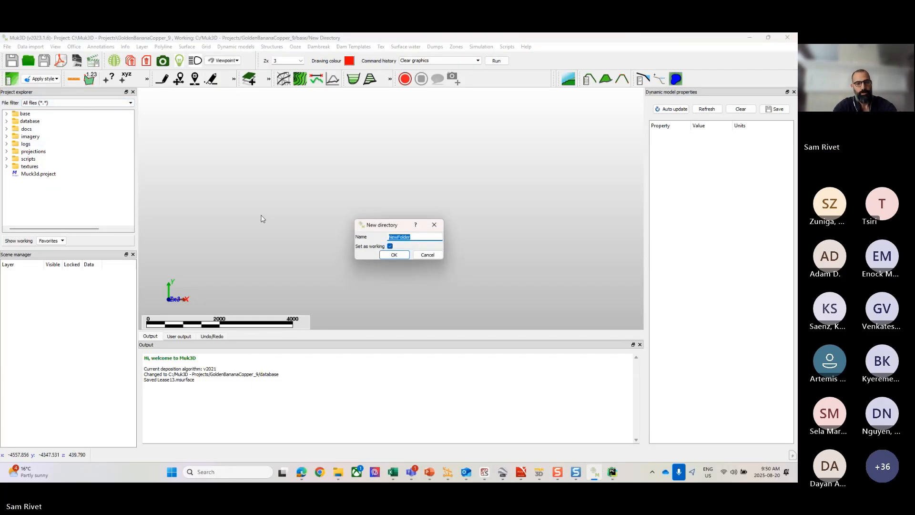
{"action": "type", "text": "Da"}
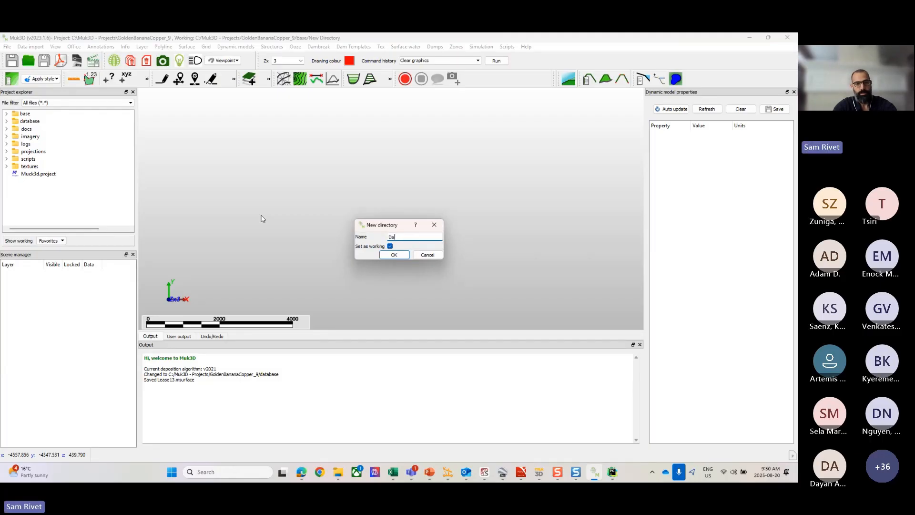
{"action": "type", "text": "ta Import"}
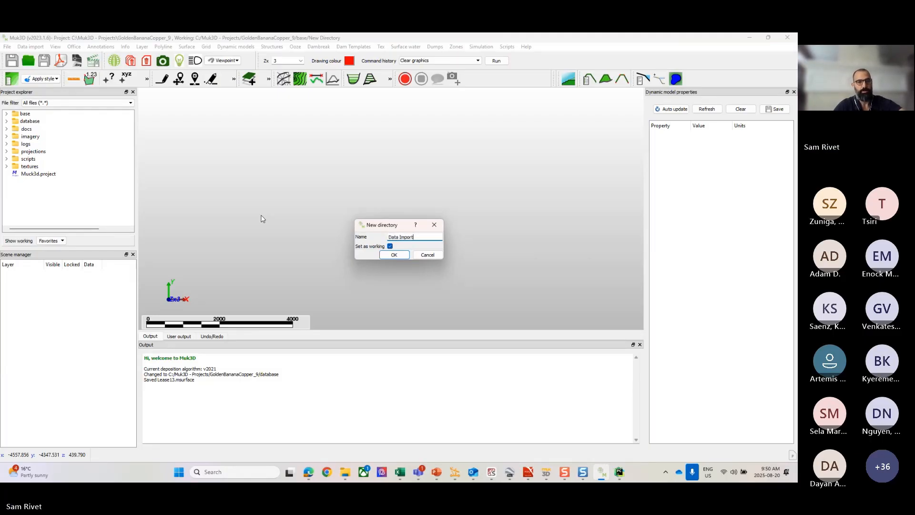
{"action": "left_click", "coordinate": [396, 256]}
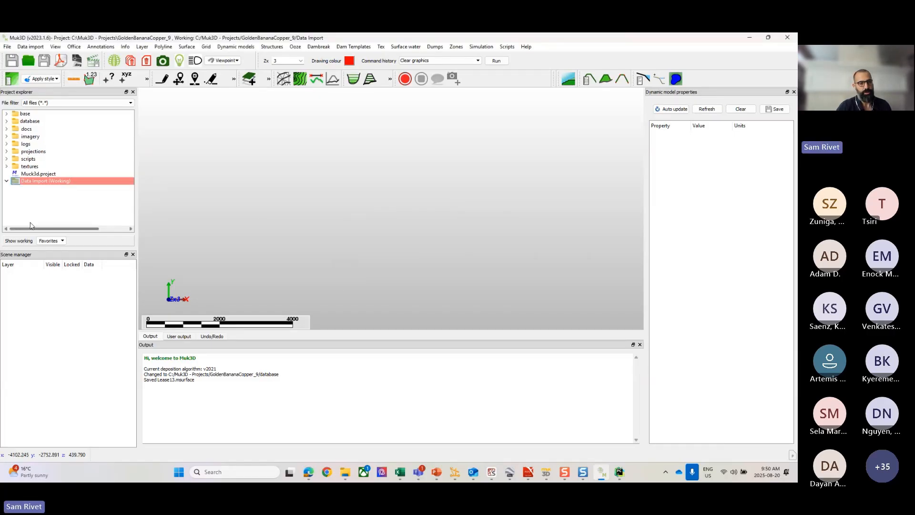
Step: Open the Data Import directory in File Explorer, copy the Imports folder into it, and return to Muk3D
{"action": "right_click", "coordinate": [26, 181]}
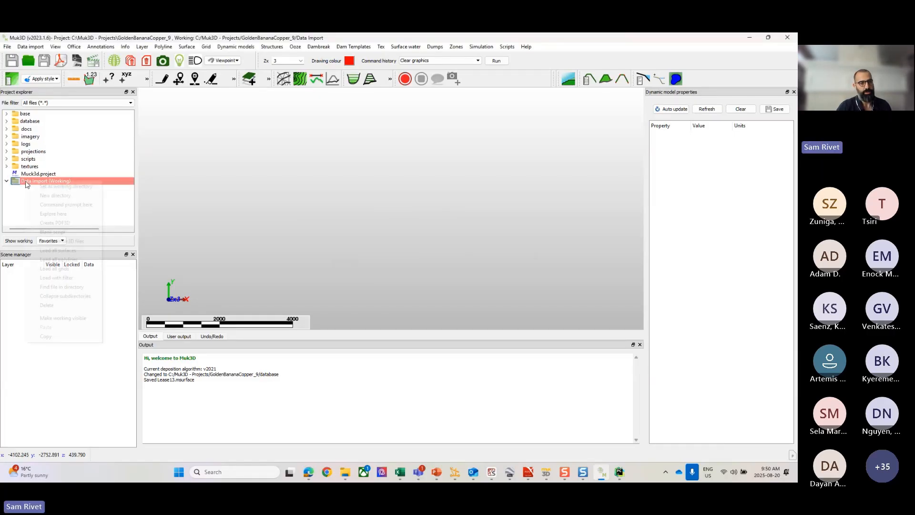
{"action": "left_click", "coordinate": [49, 214]}
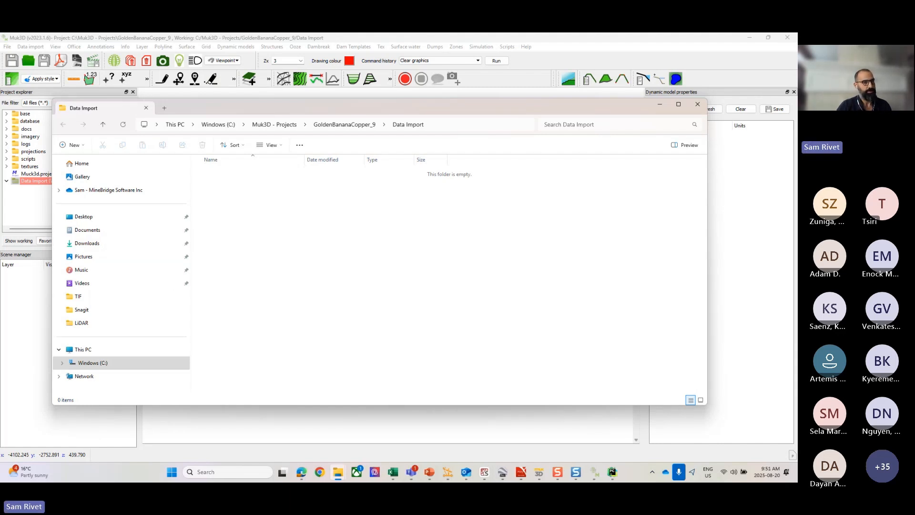
{"action": "left_click_drag", "start_coordinate": [1, 324], "coordinate": [304, 251]}
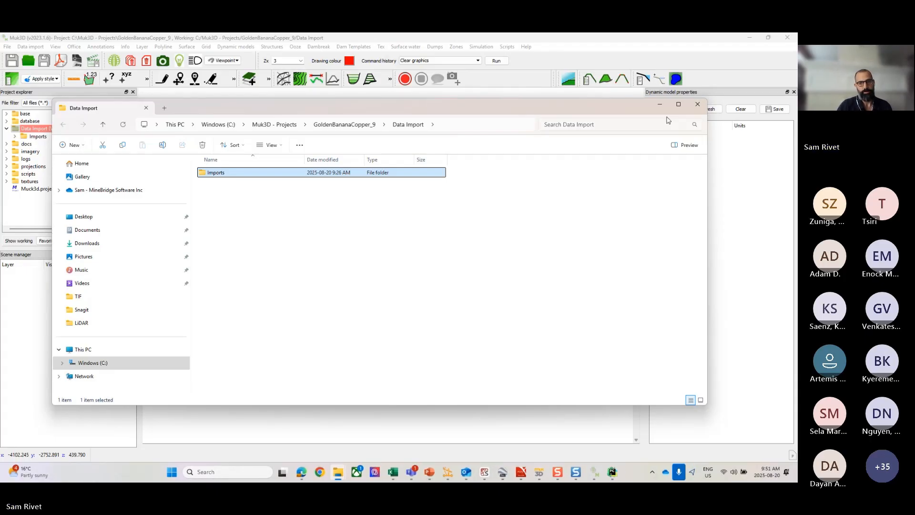
{"action": "left_click", "coordinate": [25, 150]}
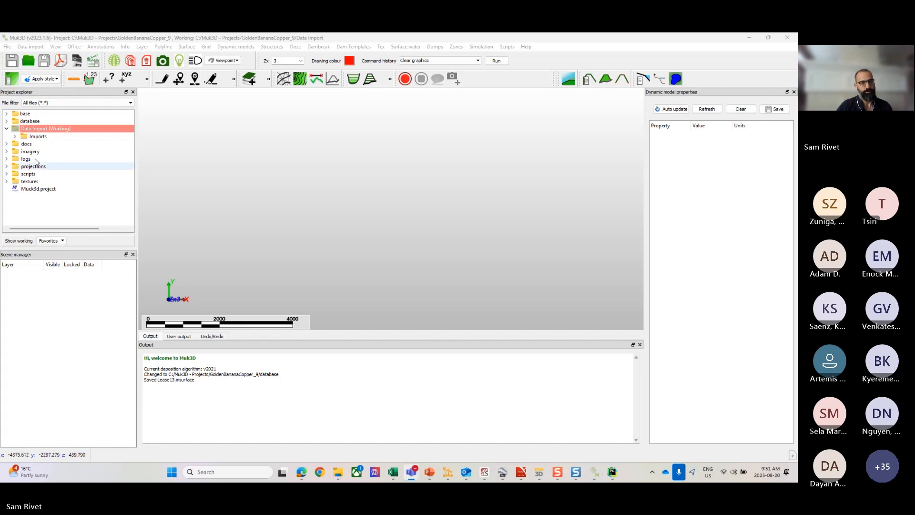
Step: Expand the Imports and DXF_DWG folders in the project and select the file Highway Design Surface.dwg
{"action": "left_click", "coordinate": [15, 136]}
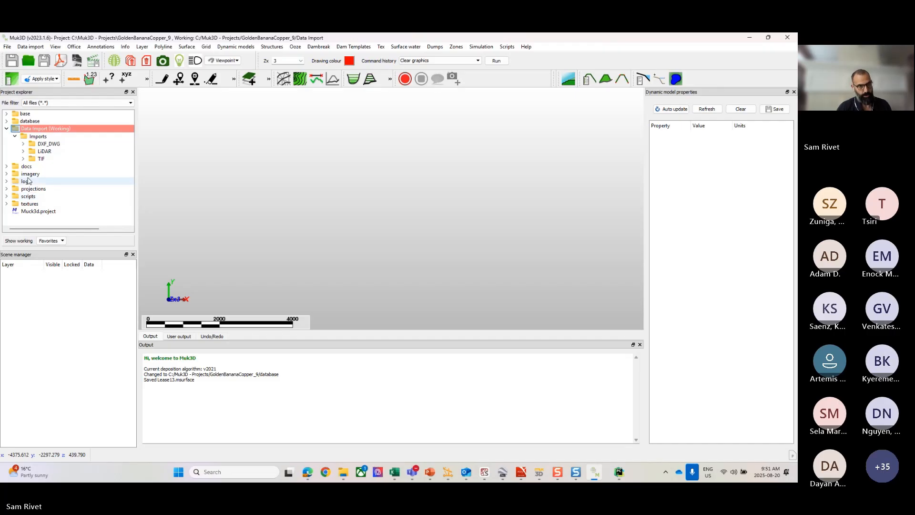
{"action": "left_click", "coordinate": [22, 144]}
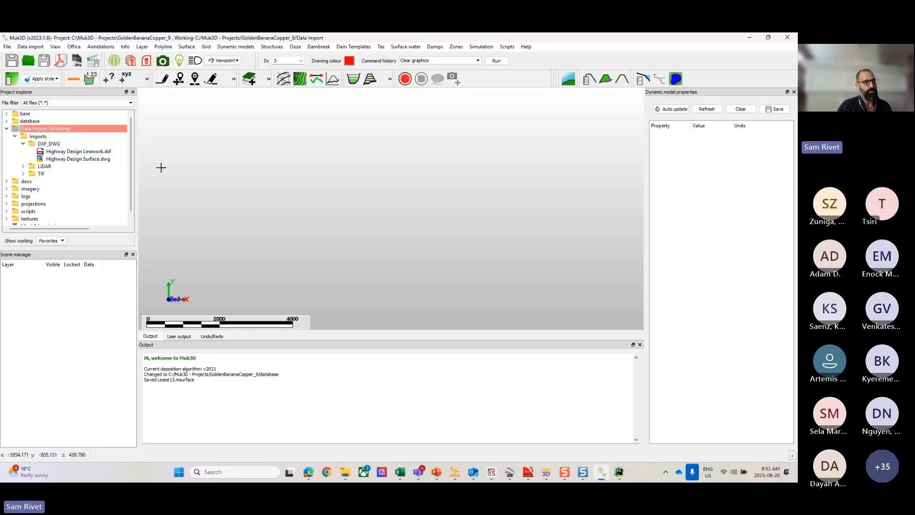
{"action": "left_click", "coordinate": [75, 159]}
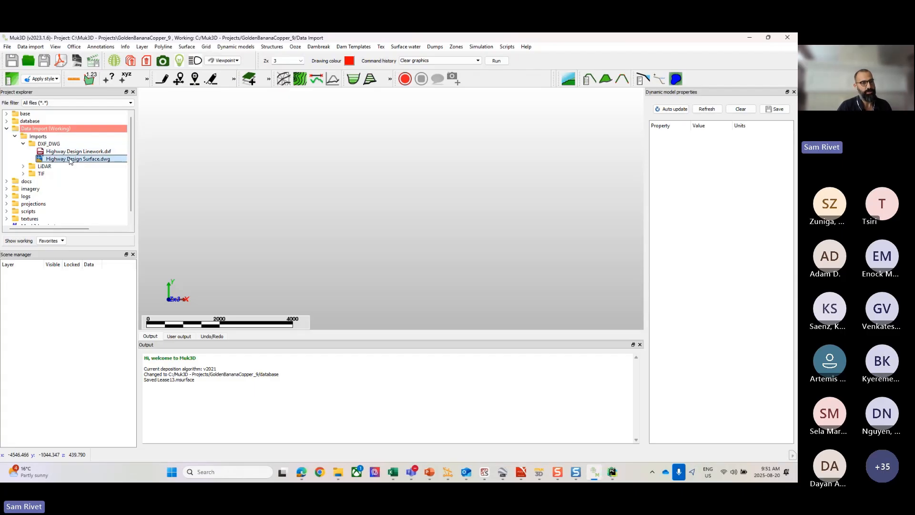
Step: Load Highway Design Surface.dwg from the DXF_DWG folder into the 3D scene
{"action": "left_click_drag", "start_coordinate": [76, 160], "coordinate": [421, 264]}
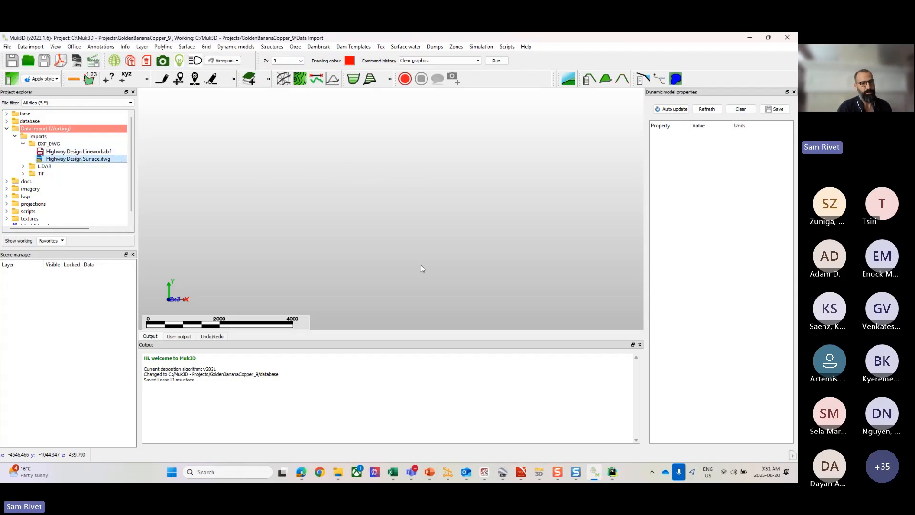
{"action": "scroll", "coordinate": [441, 247], "scroll_direction": "up", "scroll_amount": 5}
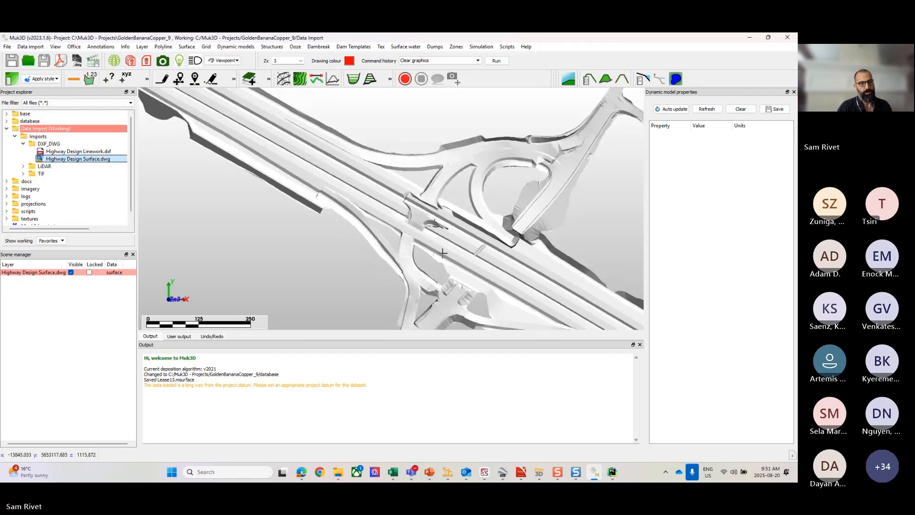
Step: Examine the imported highway surface from several angles, including the interchange, ramps and main carriageway
{"action": "left_click_drag", "start_coordinate": [441, 247], "coordinate": [446, 232]}
{"action": "middle_click_drag", "start_coordinate": [447, 239], "coordinate": [387, 226]}
{"action": "scroll", "coordinate": [386, 225], "scroll_direction": "up", "scroll_amount": 4}
{"action": "scroll", "coordinate": [387, 226], "scroll_direction": "up", "scroll_amount": 3}
{"action": "scroll", "coordinate": [384, 228], "scroll_direction": "down", "scroll_amount": 5}
{"action": "scroll", "coordinate": [379, 242], "scroll_direction": "up", "scroll_amount": 1}
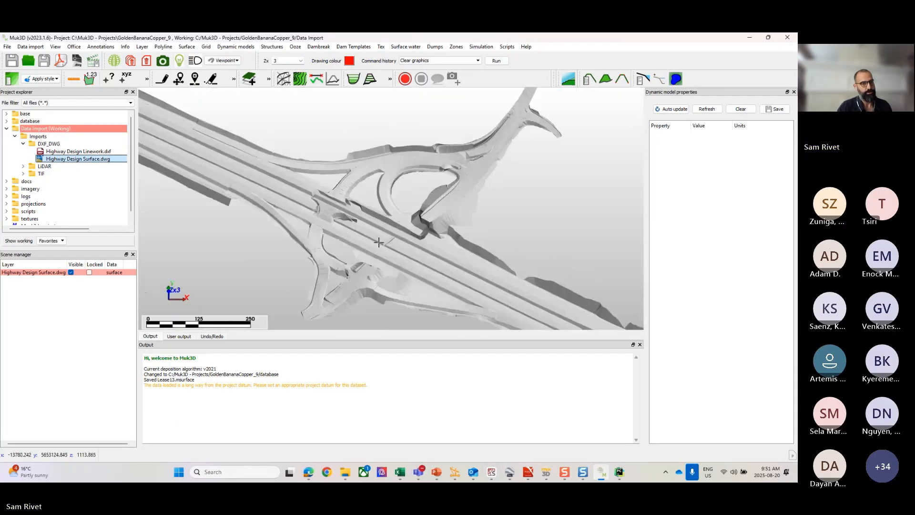
{"action": "left_click_drag", "start_coordinate": [379, 242], "coordinate": [405, 213]}
{"action": "scroll", "coordinate": [398, 224], "scroll_direction": "up", "scroll_amount": 6}
{"action": "scroll", "coordinate": [398, 231], "scroll_direction": "down", "scroll_amount": 6}
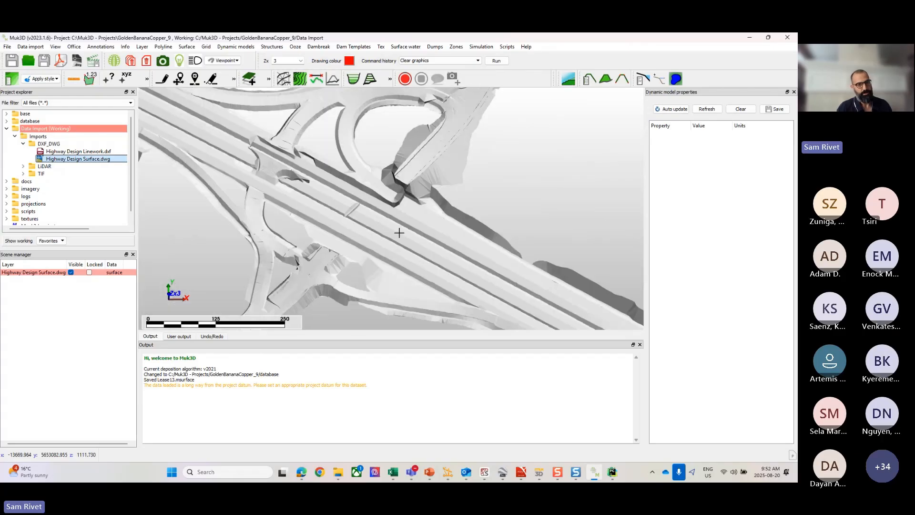
{"action": "scroll", "coordinate": [399, 232], "scroll_direction": "up", "scroll_amount": 4}
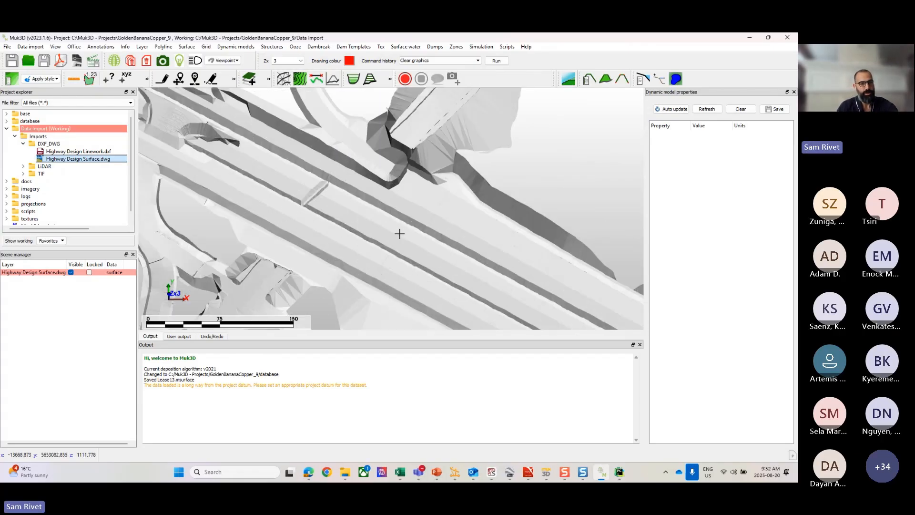
{"action": "scroll", "coordinate": [399, 233], "scroll_direction": "down", "scroll_amount": 6}
{"action": "middle_click_drag", "start_coordinate": [285, 169], "coordinate": [439, 247]}
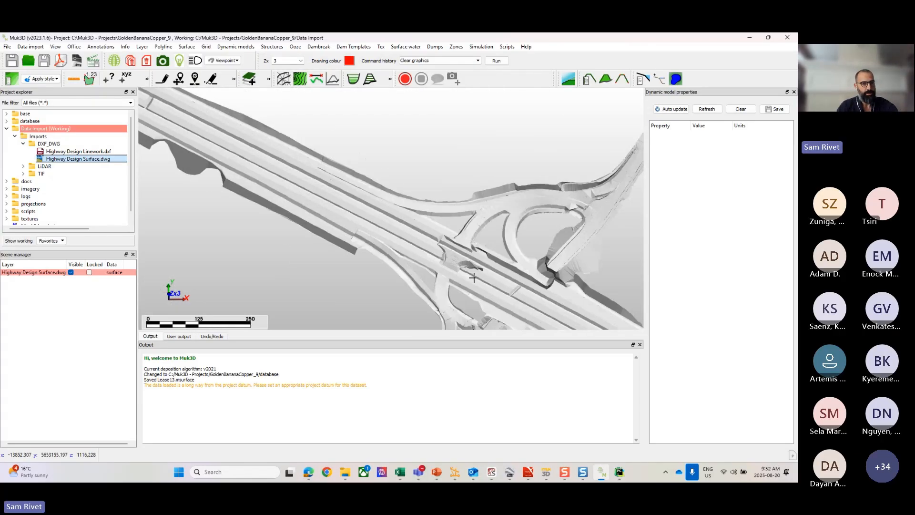
{"action": "scroll", "coordinate": [289, 176], "scroll_direction": "up", "scroll_amount": 1}
{"action": "scroll", "coordinate": [289, 176], "scroll_direction": "up", "scroll_amount": 1}
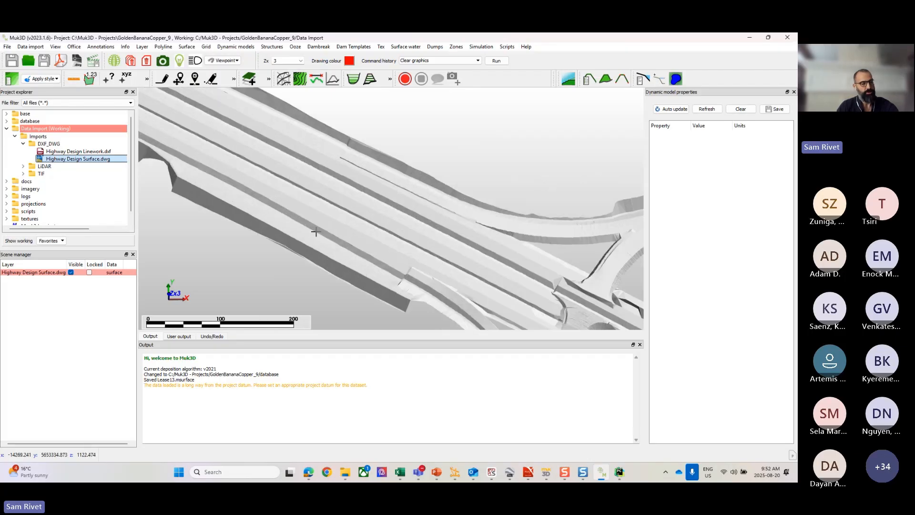
{"action": "mouse_move", "coordinate": [331, 231]}
{"action": "left_mouse_down"}
{"action": "mouse_move", "coordinate": [332, 204]}
{"action": "mouse_move", "coordinate": [330, 227]}
{"action": "left_mouse_up"}
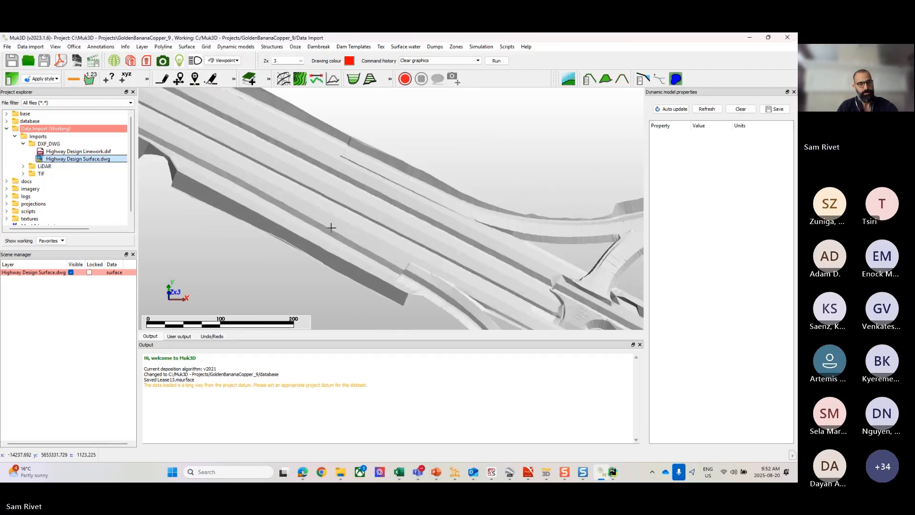
{"action": "middle_click_drag", "start_coordinate": [330, 227], "coordinate": [288, 206]}
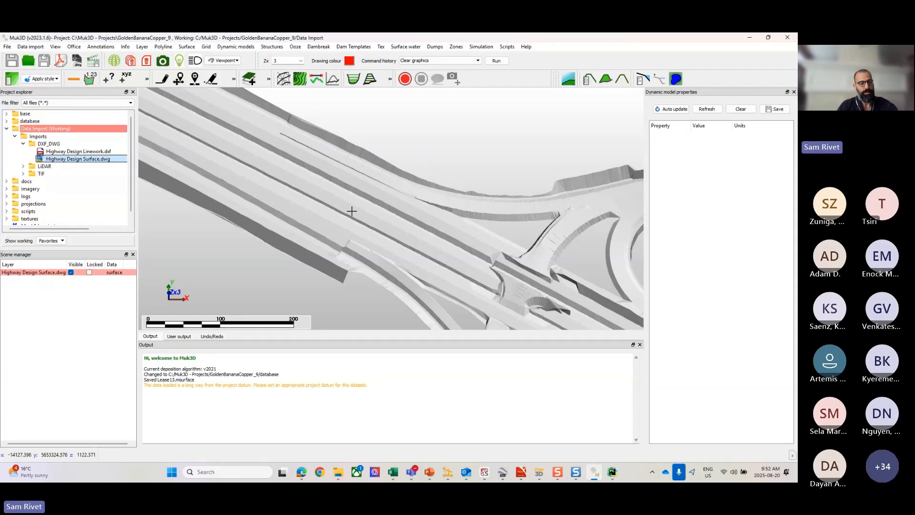
Step: Display the highway surface as a wireframe and examine its triangulation along the carriageway and interchange
{"action": "key", "text": "w"}
{"action": "scroll", "coordinate": [352, 211], "scroll_direction": "down", "scroll_amount": 3}
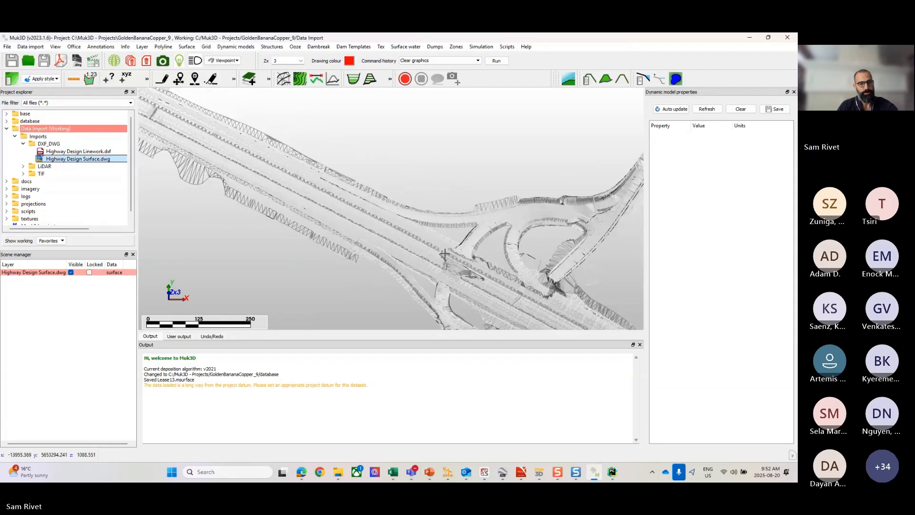
{"action": "middle_click_drag", "start_coordinate": [500, 286], "coordinate": [377, 231]}
{"action": "scroll", "coordinate": [377, 230], "scroll_direction": "up", "scroll_amount": 4}
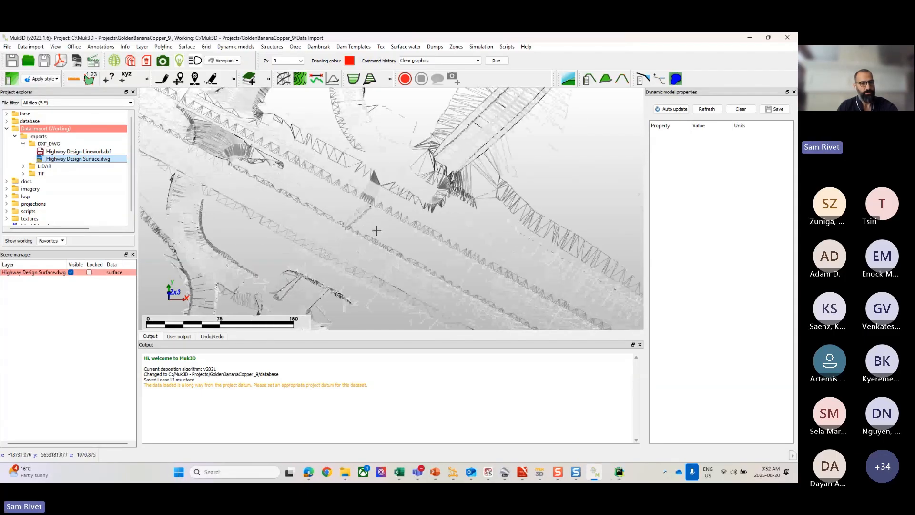
{"action": "left_click_drag", "start_coordinate": [377, 231], "coordinate": [329, 215]}
{"action": "scroll", "coordinate": [331, 203], "scroll_direction": "up", "scroll_amount": 5}
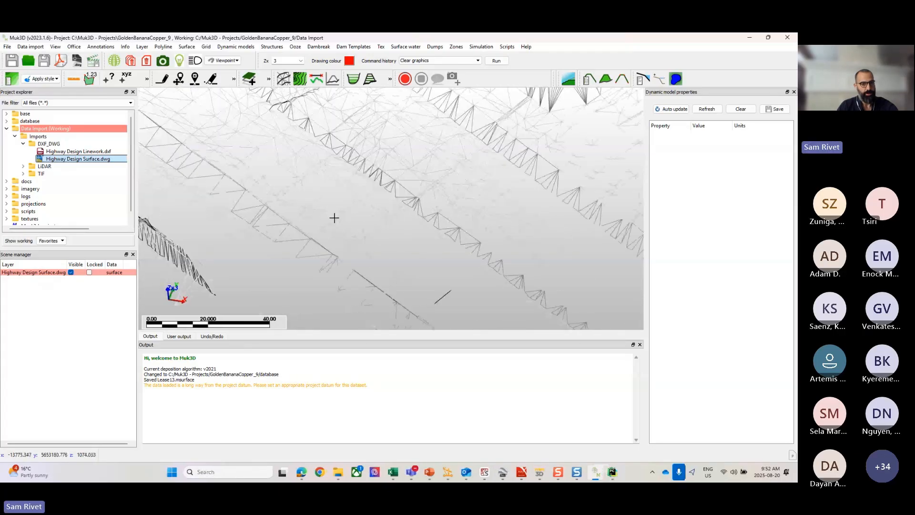
{"action": "scroll", "coordinate": [334, 217], "scroll_direction": "up", "scroll_amount": 2}
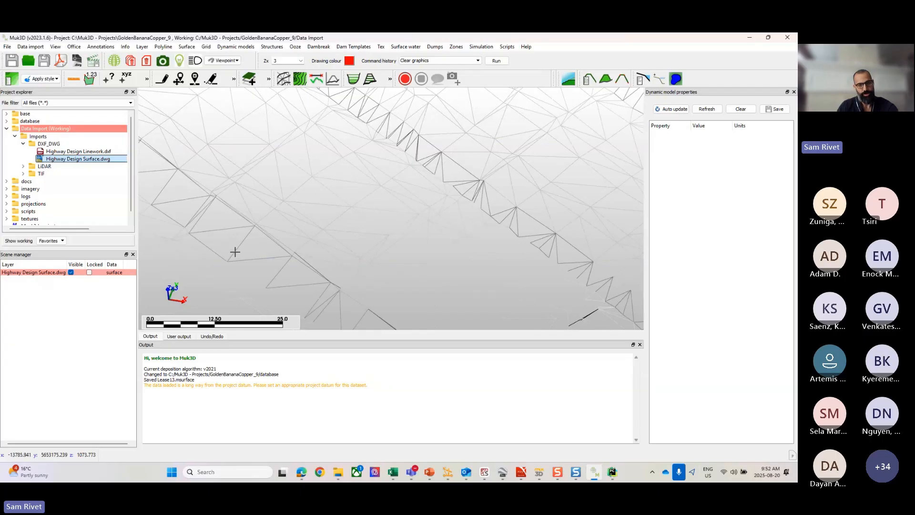
{"action": "scroll", "coordinate": [281, 241], "scroll_direction": "down", "scroll_amount": 3}
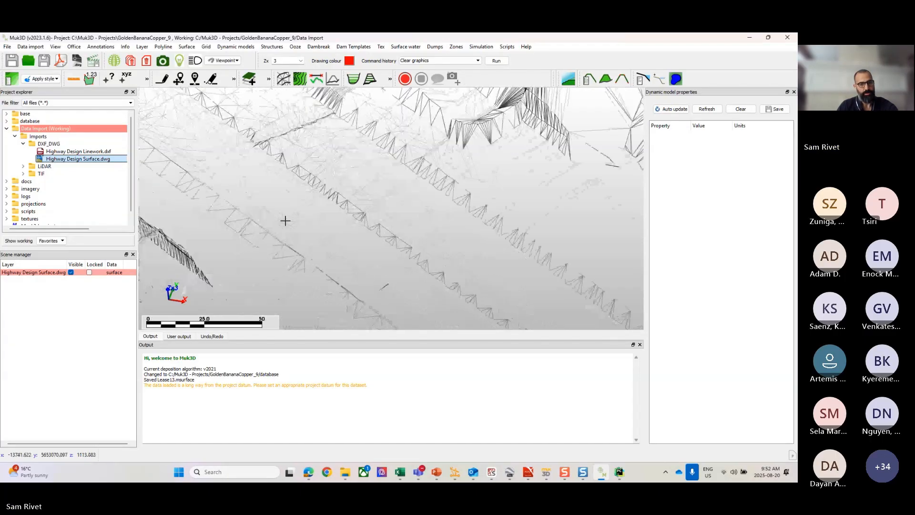
{"action": "scroll", "coordinate": [285, 220], "scroll_direction": "down", "scroll_amount": 5}
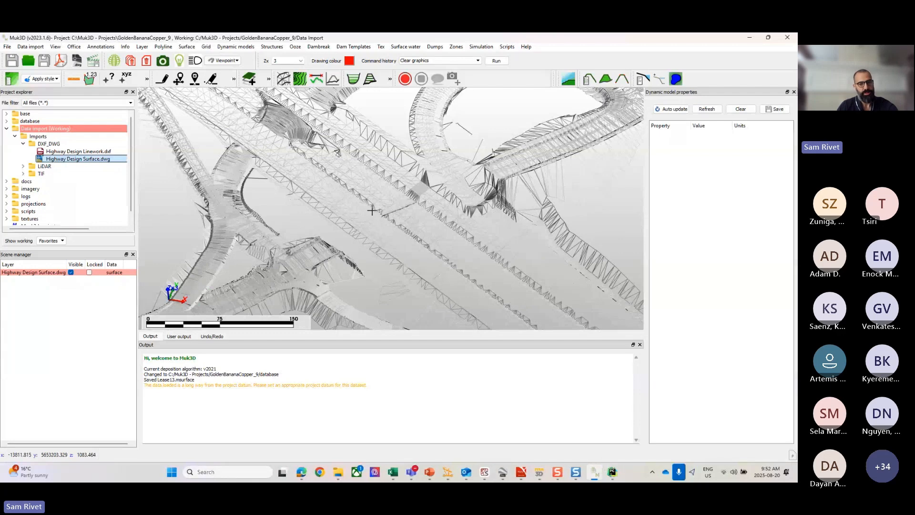
Step: Return the highway surface to shaded display and reset the scene to plan view
{"action": "key", "text": "s"}
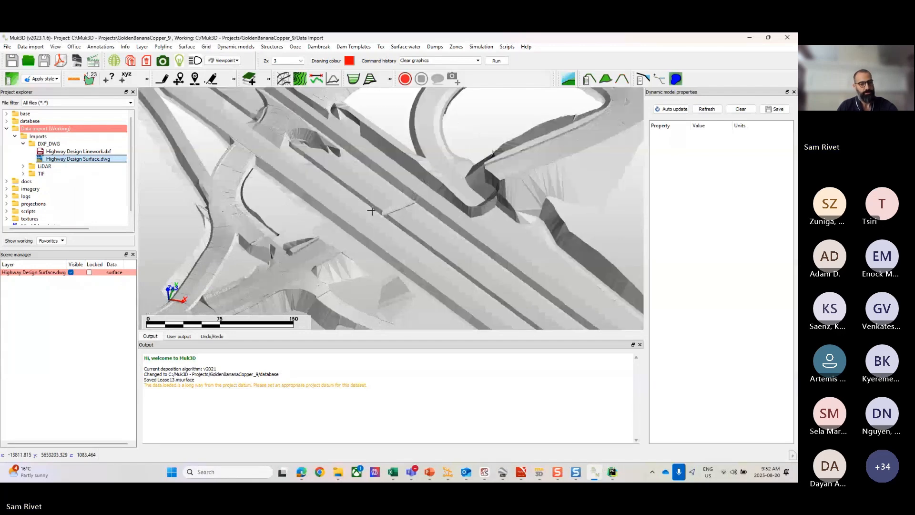
{"action": "scroll", "coordinate": [362, 211], "scroll_direction": "down", "scroll_amount": 2}
{"action": "key", "text": "p"}
{"action": "scroll", "coordinate": [284, 209], "scroll_direction": "down", "scroll_amount": 2}
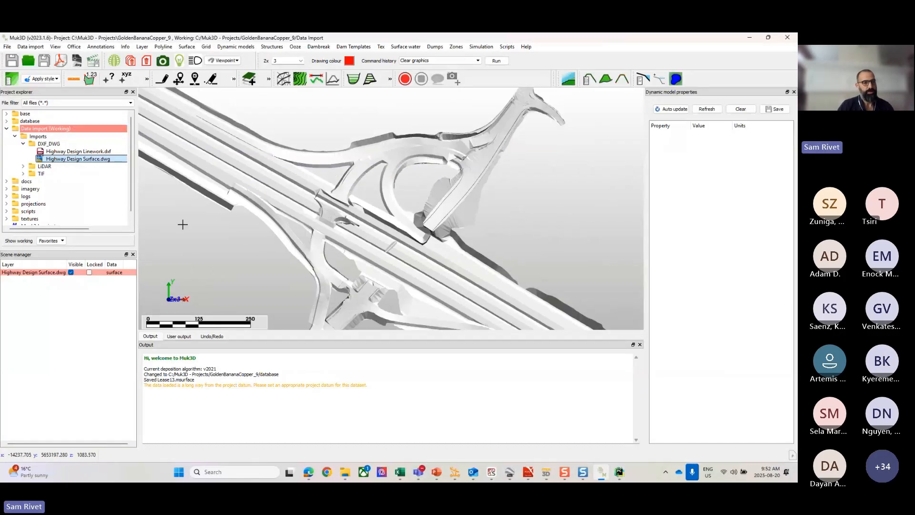
Step: Load Highway Design Linework.dxf into the scene and examine the polylines over the highway surface
{"action": "left_click", "coordinate": [72, 152]}
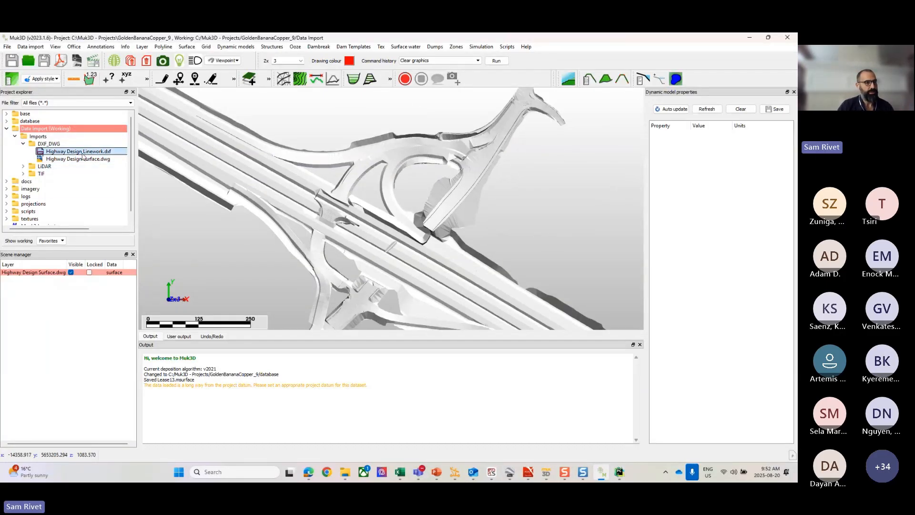
{"action": "left_click_drag", "start_coordinate": [74, 156], "coordinate": [431, 271]}
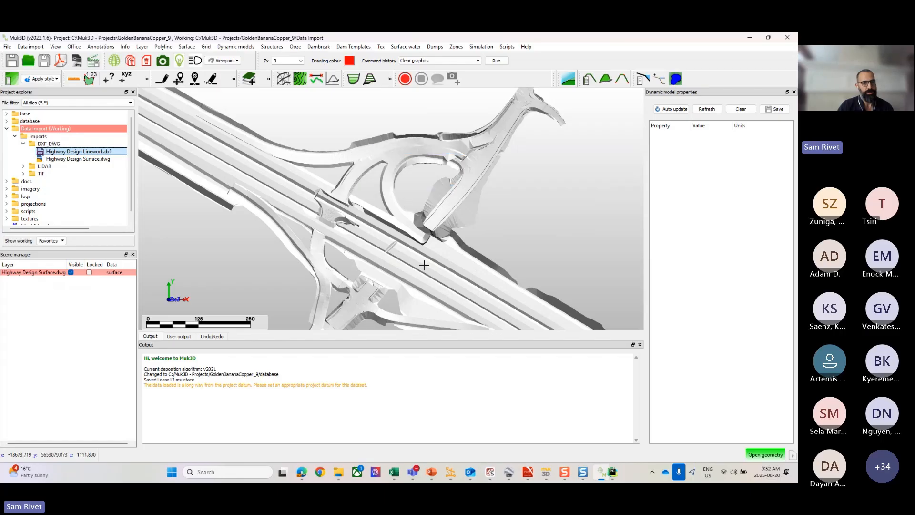
{"action": "scroll", "coordinate": [474, 220], "scroll_direction": "up", "scroll_amount": 5}
{"action": "scroll", "coordinate": [457, 248], "scroll_direction": "up", "scroll_amount": 5}
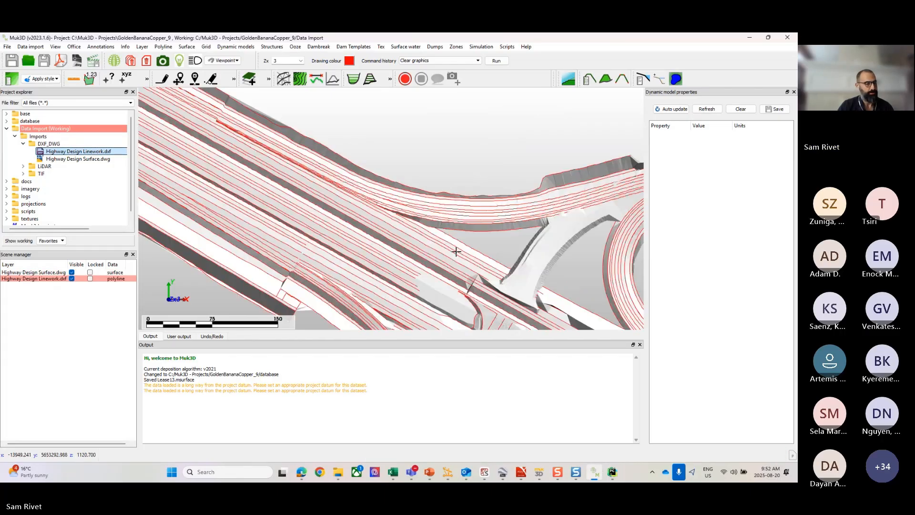
{"action": "left_click_drag", "start_coordinate": [455, 251], "coordinate": [399, 218]}
{"action": "scroll", "coordinate": [399, 218], "scroll_direction": "down", "scroll_amount": 2}
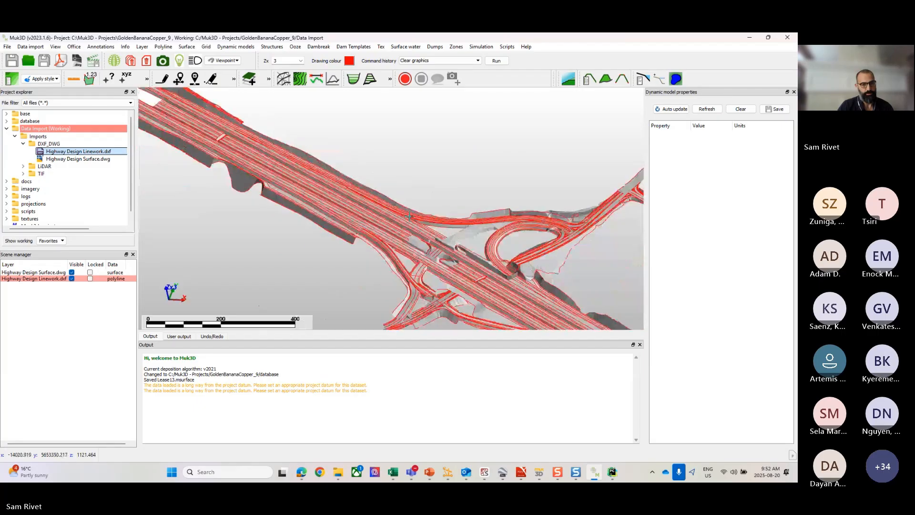
Step: Review the file types available for saving the Highway Design Linework.dxf layer, and cancel without saving
{"action": "left_click", "coordinate": [33, 279]}
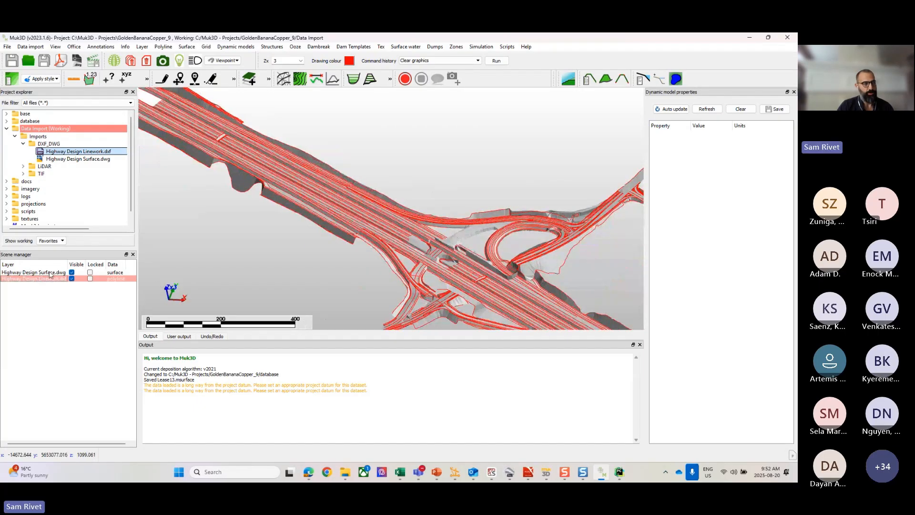
{"action": "left_click", "coordinate": [49, 273]}
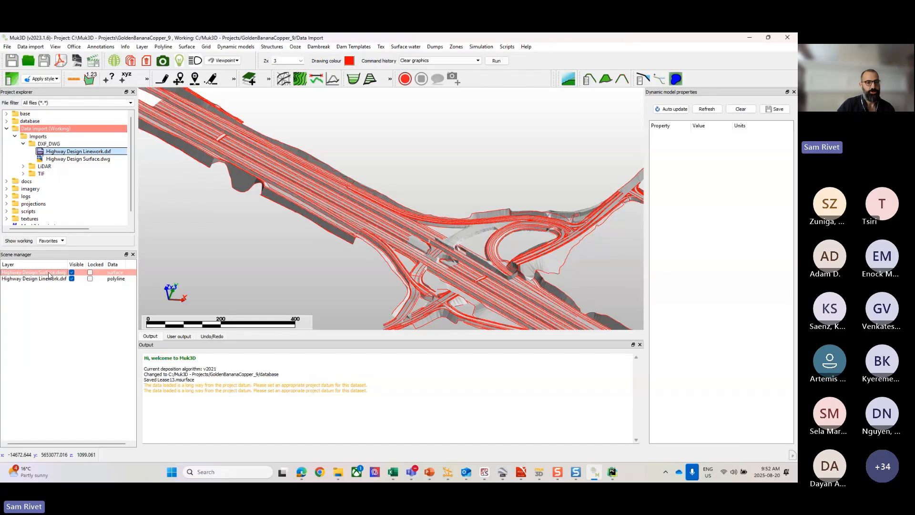
{"action": "left_click", "coordinate": [48, 280]}
{"action": "right_click", "coordinate": [48, 280]}
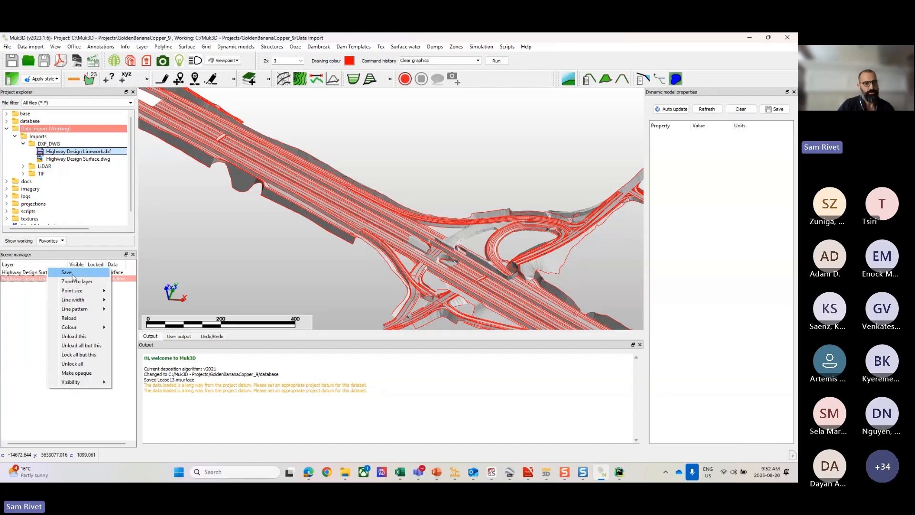
{"action": "left_click", "coordinate": [66, 273]}
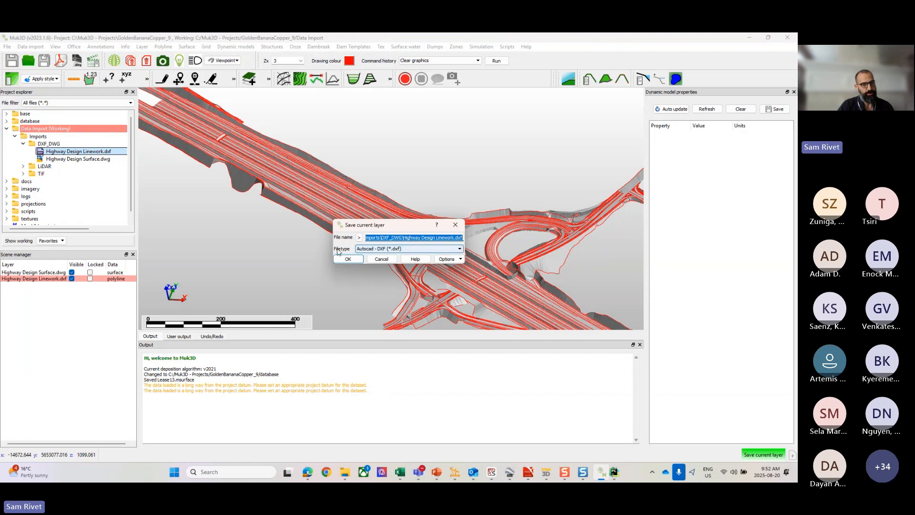
{"action": "left_click", "coordinate": [391, 248]}
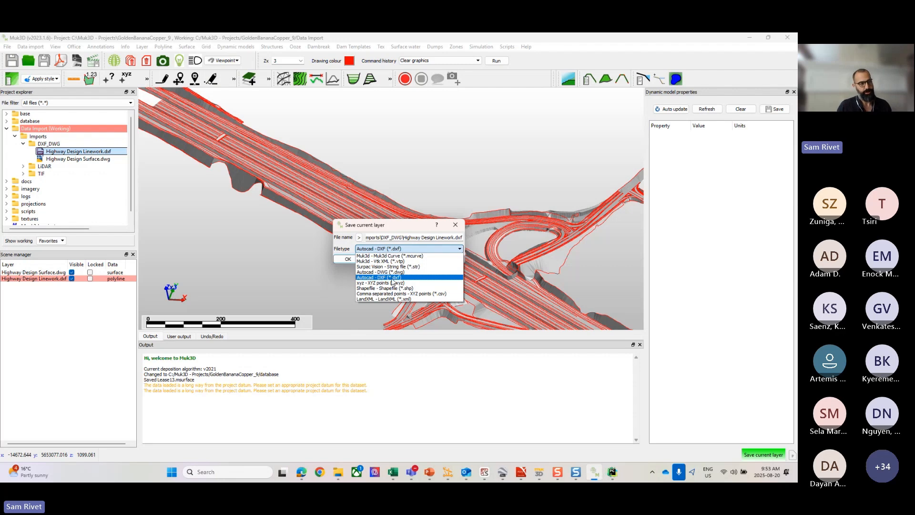
{"action": "left_click", "coordinate": [398, 226]}
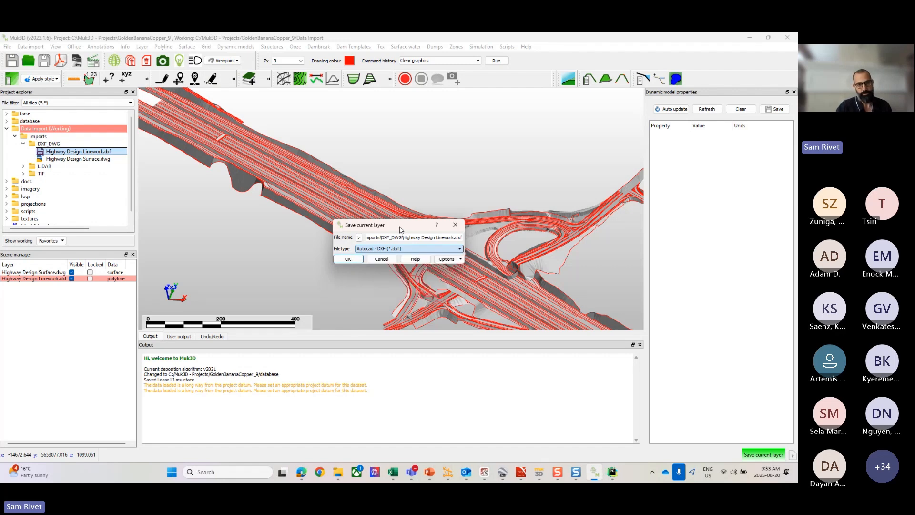
{"action": "left_click", "coordinate": [385, 264]}
Step: Clear all graphics from the scene, removing the highway surface and linework layers
{"action": "scroll", "coordinate": [389, 248], "scroll_direction": "down", "scroll_amount": 5}
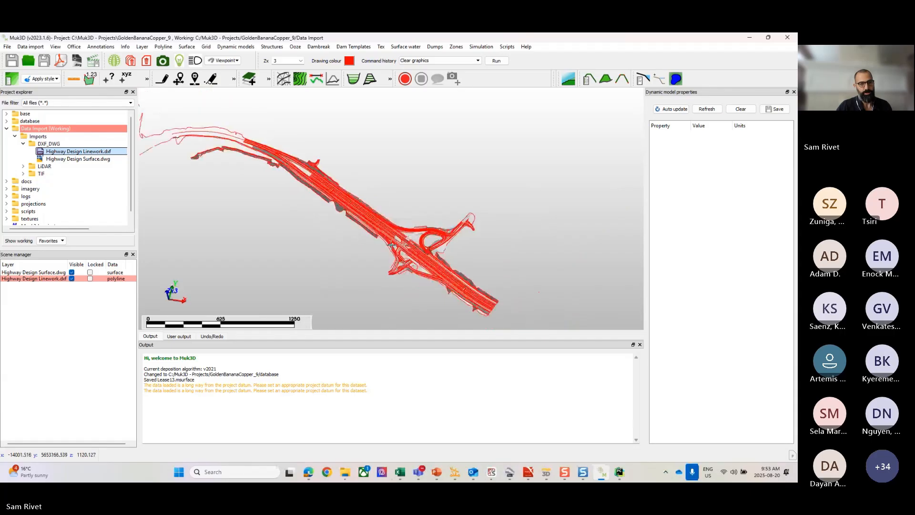
{"action": "right_click", "coordinate": [294, 245]}
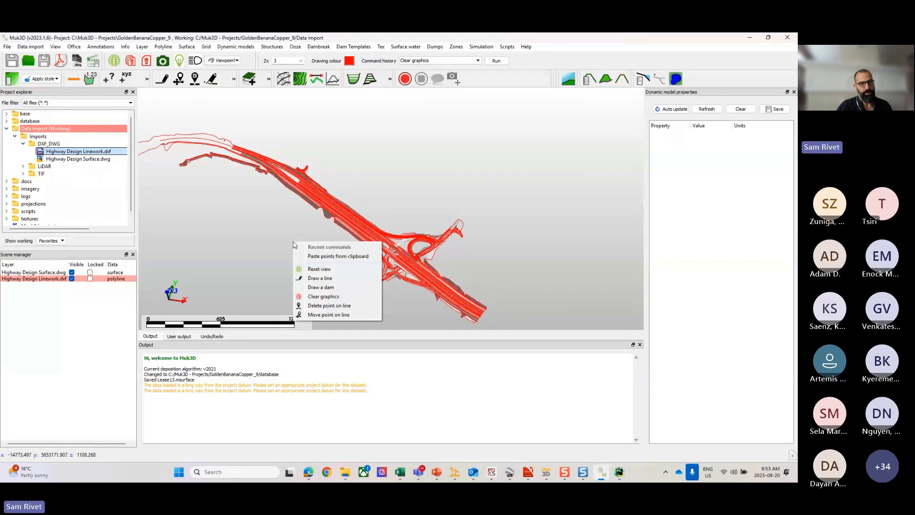
{"action": "left_click", "coordinate": [310, 297]}
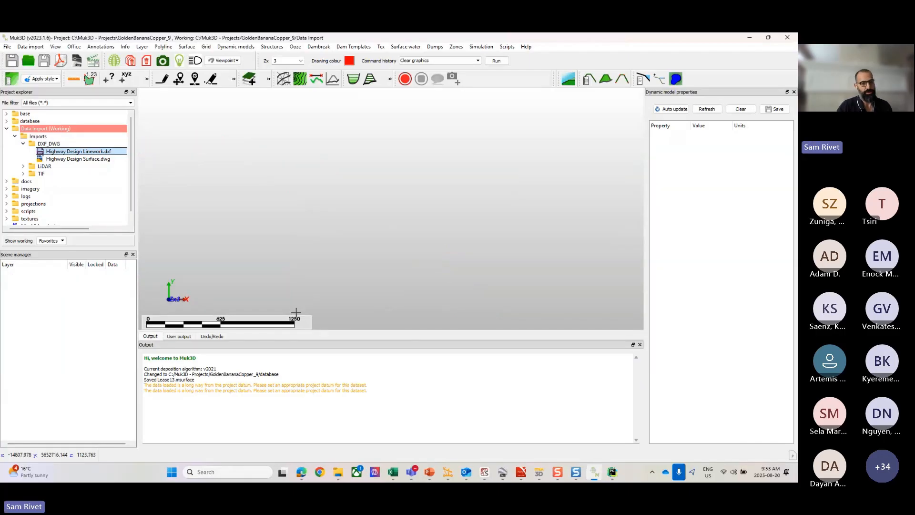
Step: Collapse the DXF_DWG folder, expand the LiDAR folder and check the full name of its LAS file
{"action": "left_click", "coordinate": [23, 143]}
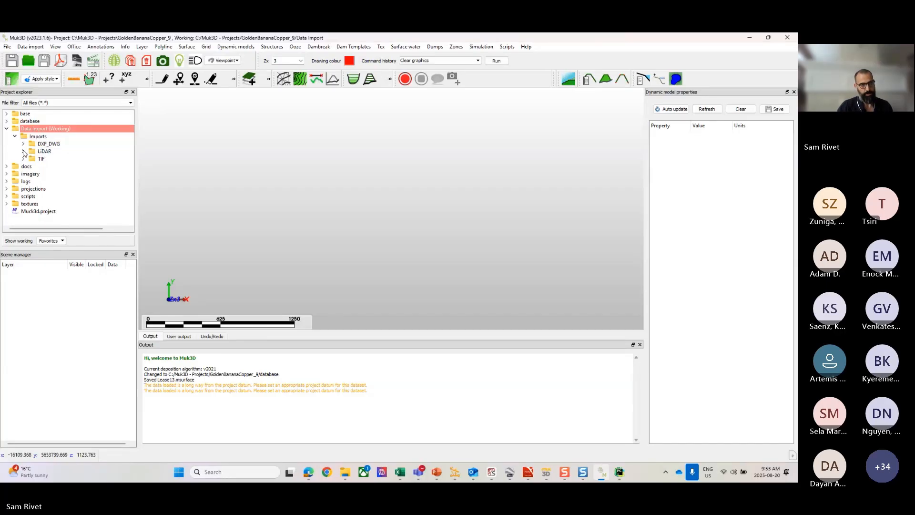
{"action": "left_click", "coordinate": [24, 151]}
{"action": "left_click_drag", "start_coordinate": [69, 228], "coordinate": [87, 229]}
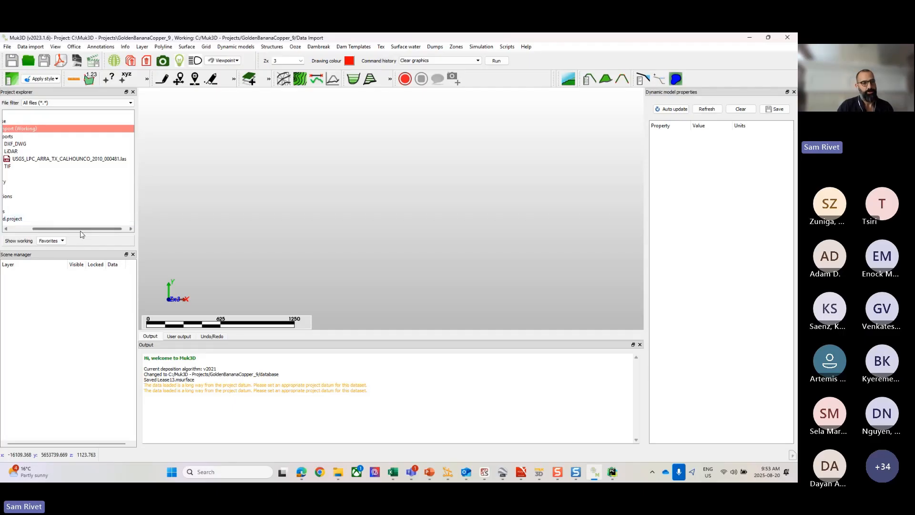
{"action": "left_click_drag", "start_coordinate": [81, 229], "coordinate": [68, 233]}
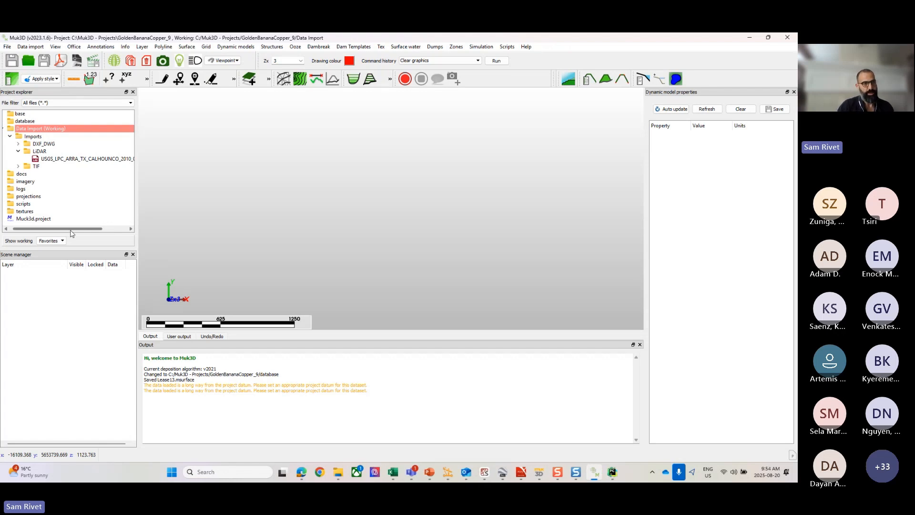
{"action": "left_click", "coordinate": [28, 48]}
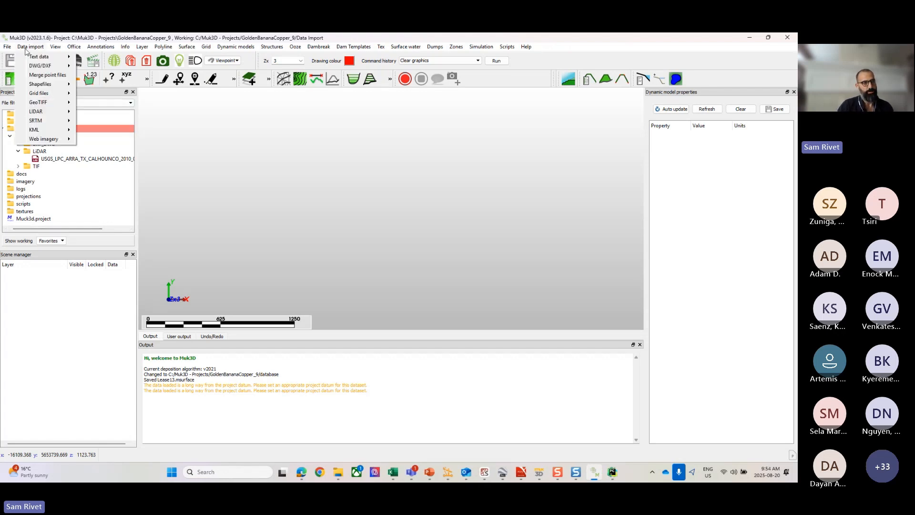
{"action": "mouse_move", "coordinate": [33, 113]}
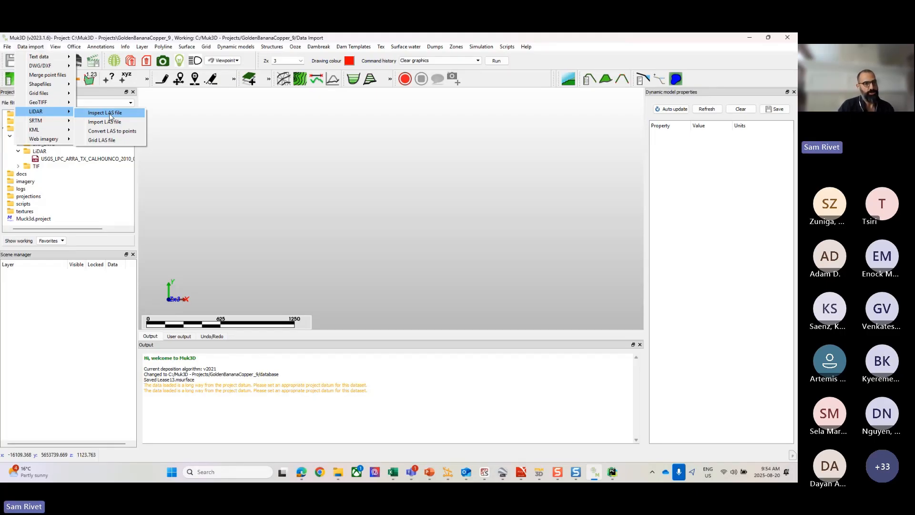
{"action": "left_click", "coordinate": [111, 114]}
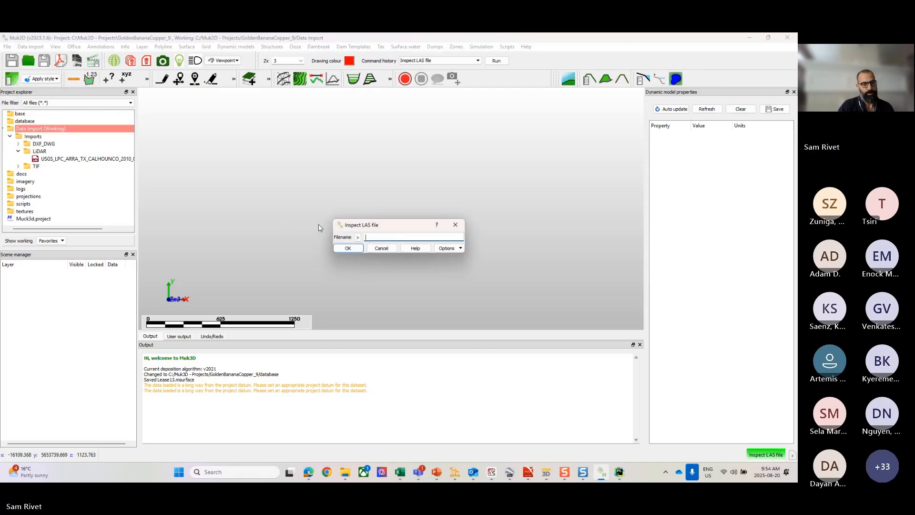
{"action": "left_click", "coordinate": [382, 248]}
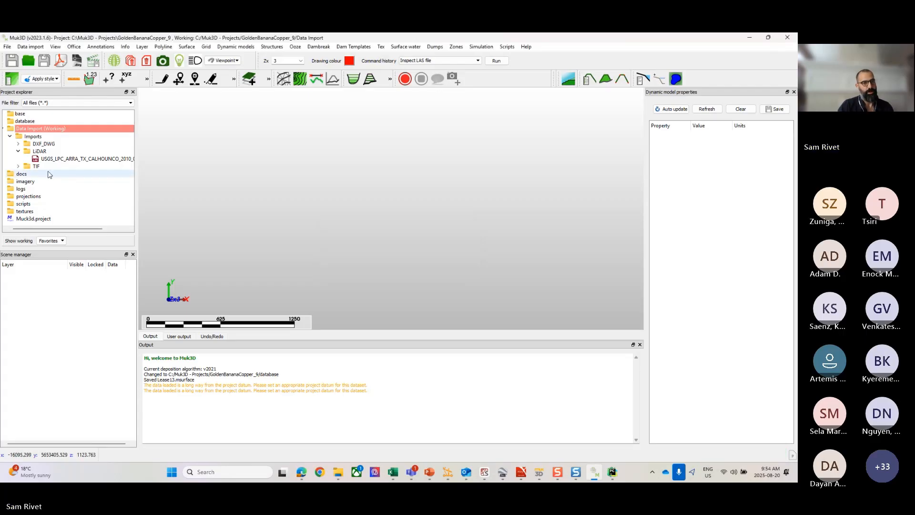
Step: Set the LiDAR folder as the working directory in the project explorer
{"action": "left_click", "coordinate": [36, 152]}
{"action": "right_click", "coordinate": [36, 154]}
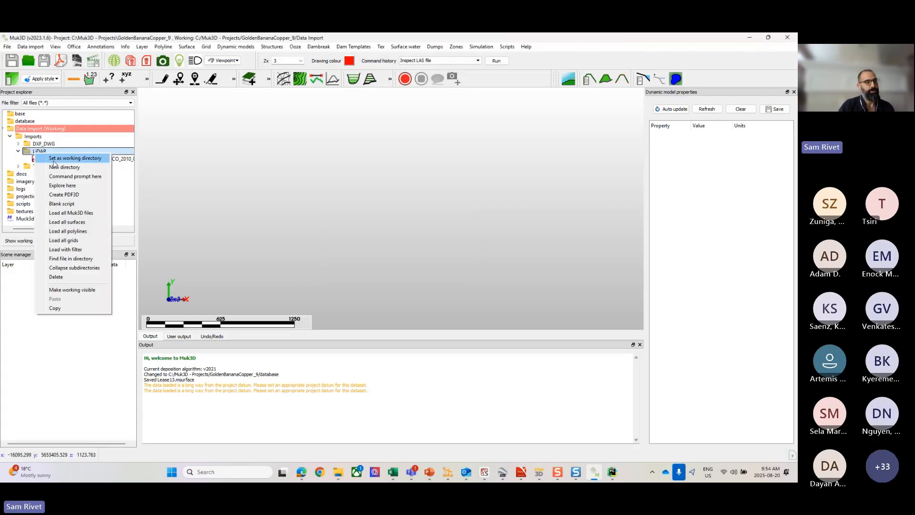
{"action": "left_click", "coordinate": [62, 158]}
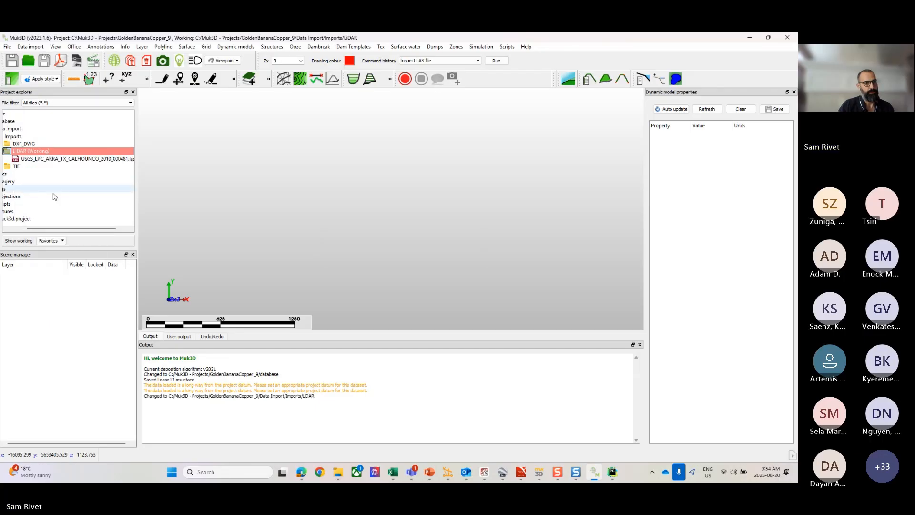
{"action": "left_click_drag", "start_coordinate": [55, 228], "coordinate": [36, 229]}
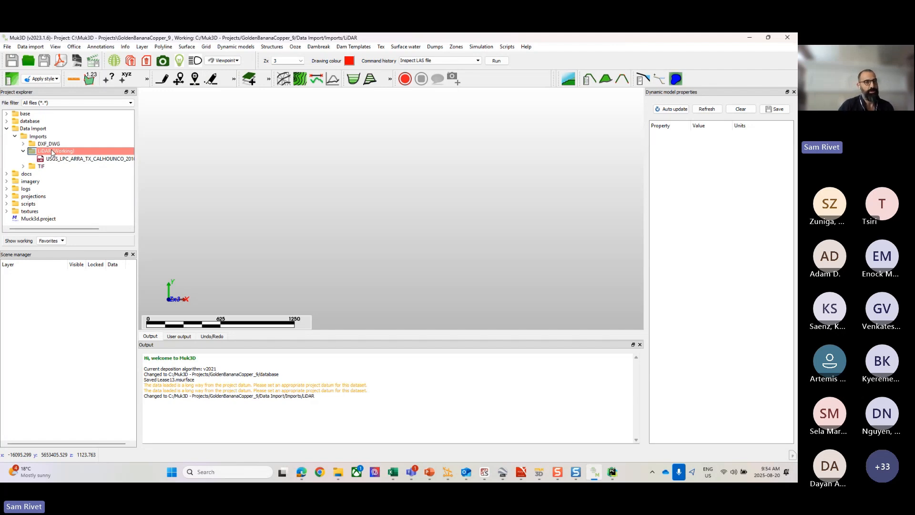
Step: Inspect the LAS file USGS_LPC_ARRA_TX_CALHOUNCO_2010_000481.las and read its extents and point classifications in the output
{"action": "left_click", "coordinate": [30, 47]}
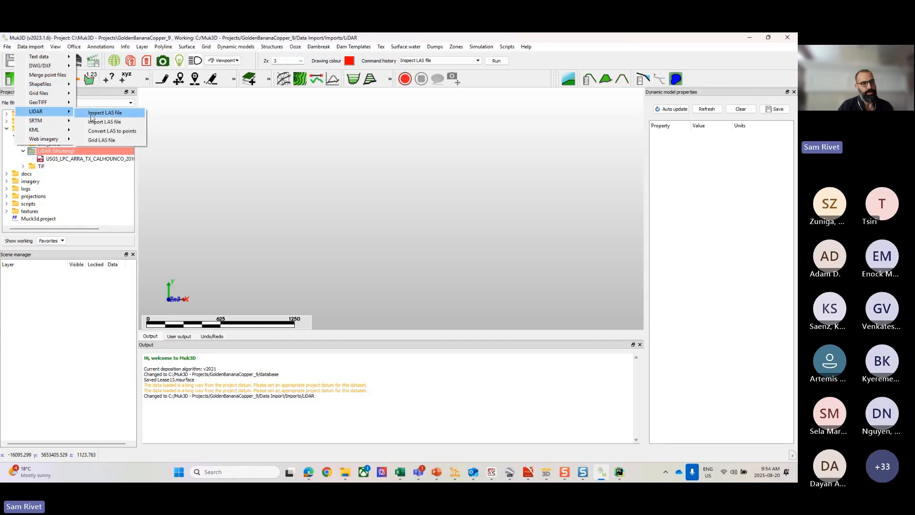
{"action": "left_click", "coordinate": [91, 114]}
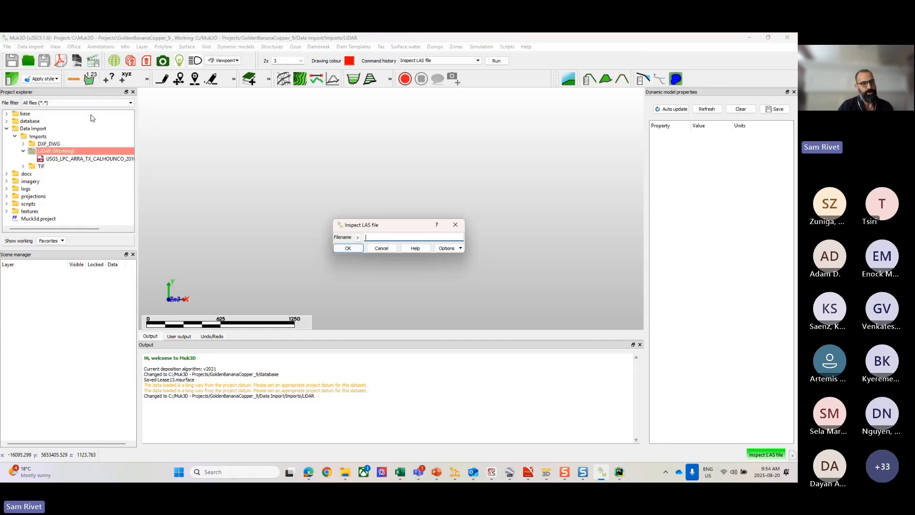
{"action": "left_click", "coordinate": [356, 238]}
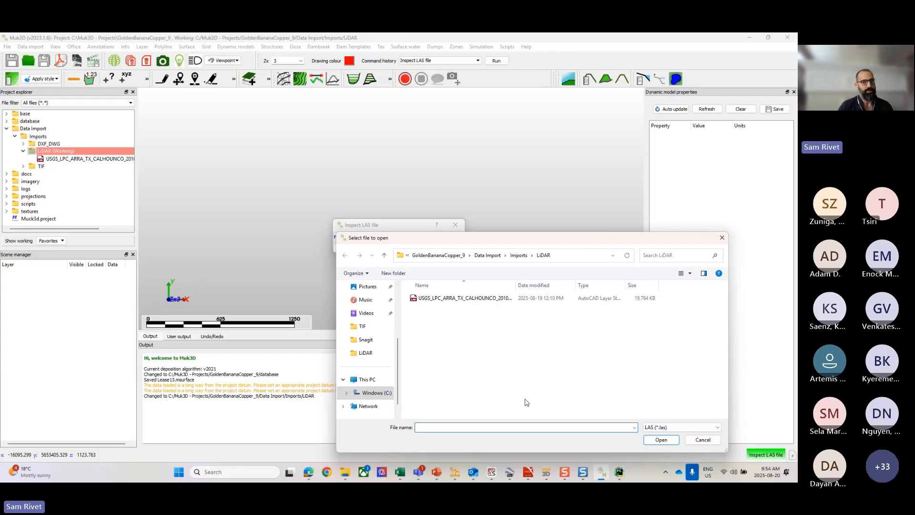
{"action": "left_click", "coordinate": [470, 298]}
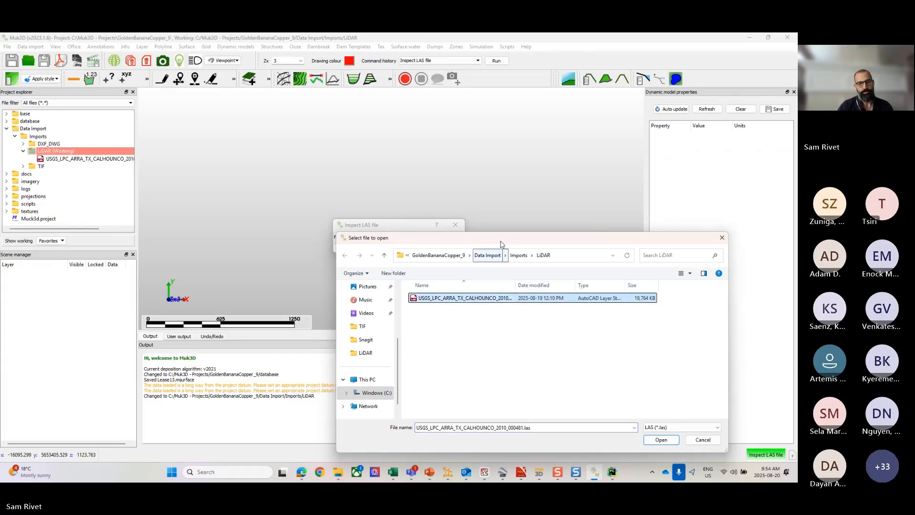
{"action": "left_click_drag", "start_coordinate": [502, 243], "coordinate": [442, 134]}
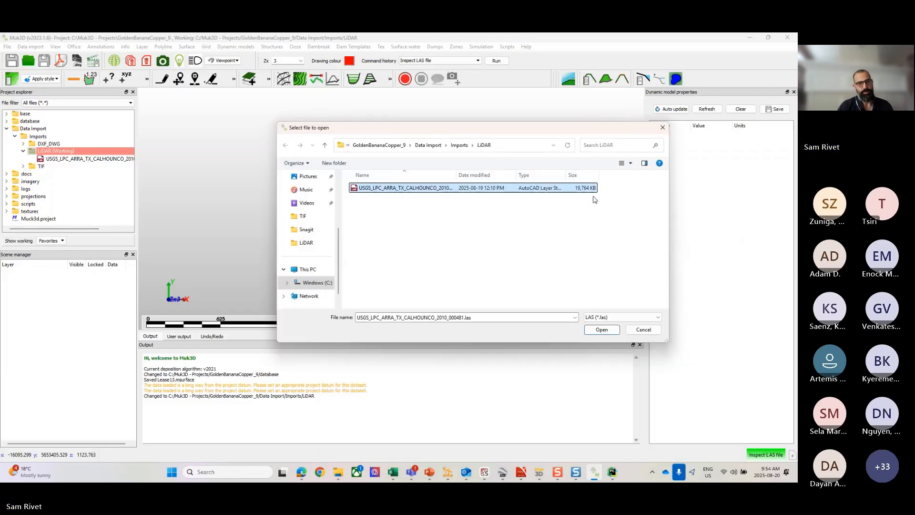
{"action": "left_click", "coordinate": [596, 330]}
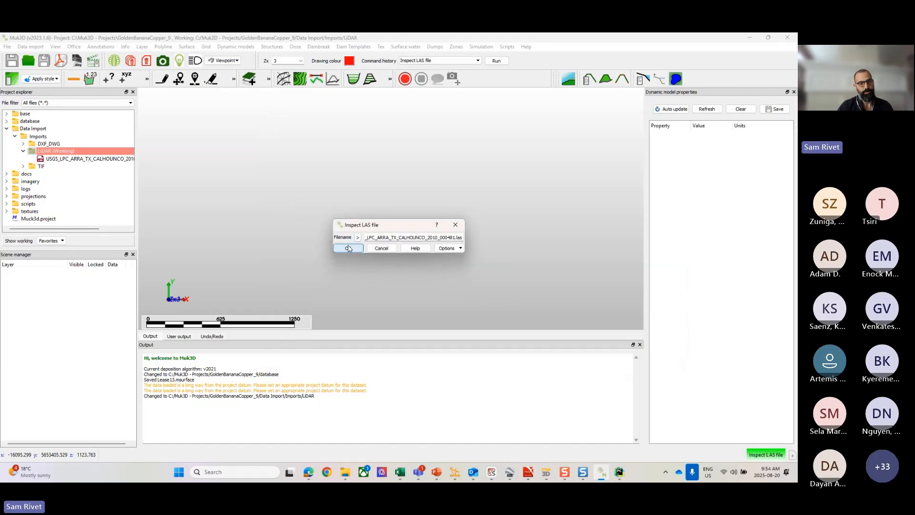
{"action": "left_click", "coordinate": [347, 247]}
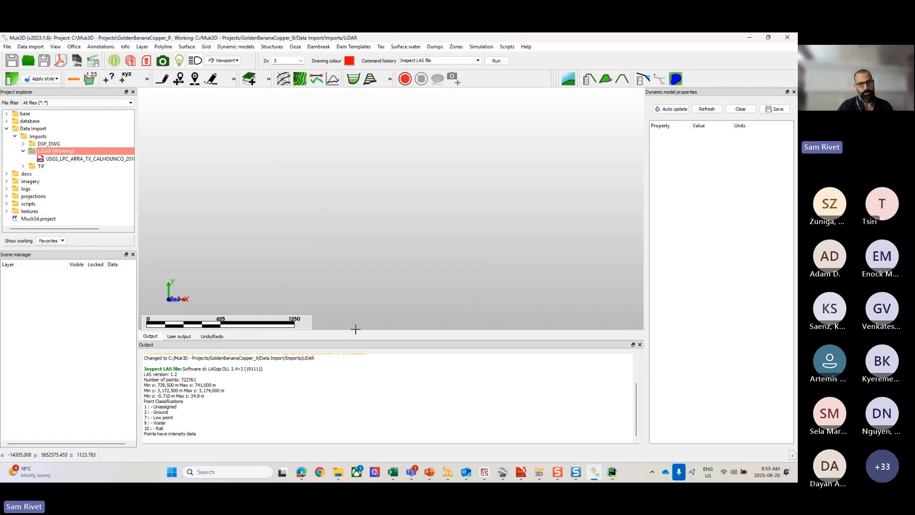
{"action": "left_click_drag", "start_coordinate": [355, 330], "coordinate": [360, 256]}
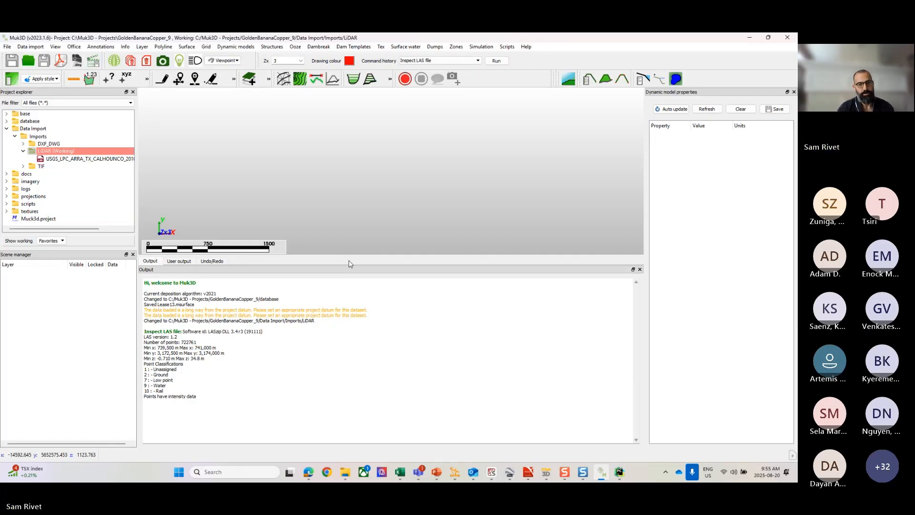
{"action": "left_click_drag", "start_coordinate": [344, 256], "coordinate": [336, 367]}
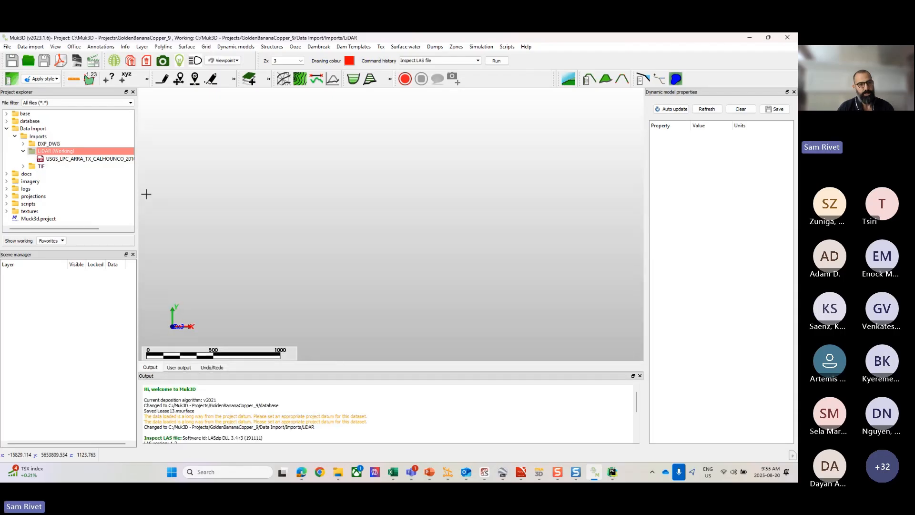
Step: Load USGS_LPC_ARRA_TX_CALHOUNCO_2010_000481.las into the scene and examine its point cloud up close
{"action": "left_click_drag", "start_coordinate": [76, 159], "coordinate": [396, 213]}
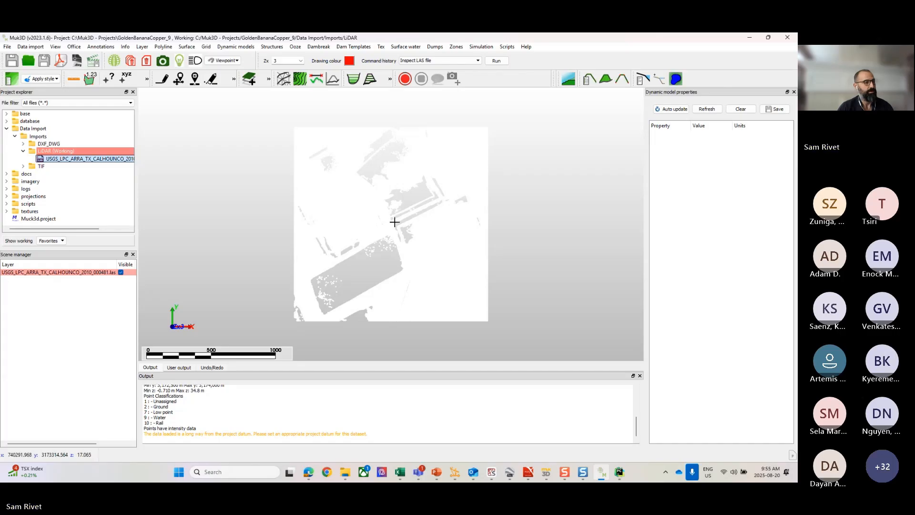
{"action": "scroll", "coordinate": [381, 244], "scroll_direction": "up", "scroll_amount": 2}
{"action": "left_click_drag", "start_coordinate": [382, 244], "coordinate": [349, 237]}
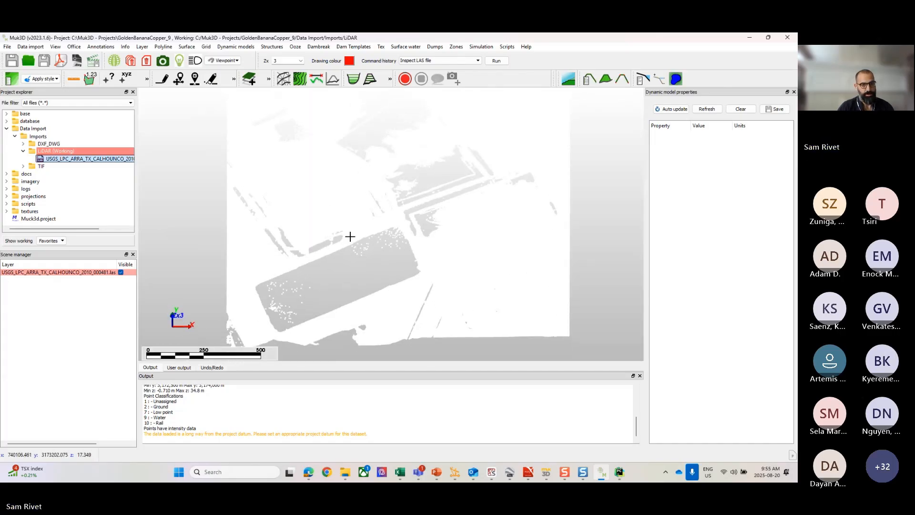
{"action": "middle_click_drag", "start_coordinate": [266, 248], "coordinate": [355, 235]}
{"action": "scroll", "coordinate": [355, 235], "scroll_direction": "up", "scroll_amount": 3}
{"action": "scroll", "coordinate": [356, 235], "scroll_direction": "down", "scroll_amount": 4}
{"action": "middle_click_drag", "start_coordinate": [498, 208], "coordinate": [430, 238]}
{"action": "scroll", "coordinate": [431, 238], "scroll_direction": "up", "scroll_amount": 3}
{"action": "scroll", "coordinate": [431, 237], "scroll_direction": "up", "scroll_amount": 4}
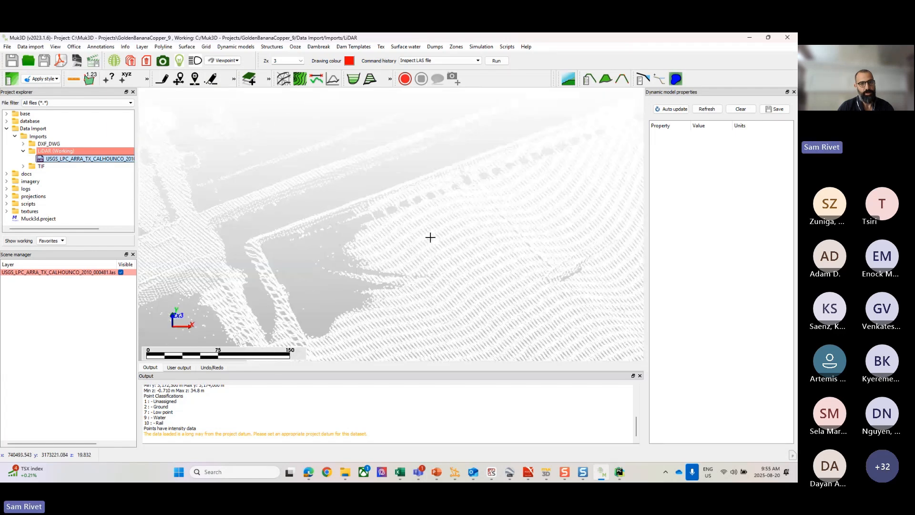
{"action": "scroll", "coordinate": [430, 239], "scroll_direction": "down", "scroll_amount": 7}
{"action": "scroll", "coordinate": [431, 241], "scroll_direction": "down", "scroll_amount": 2}
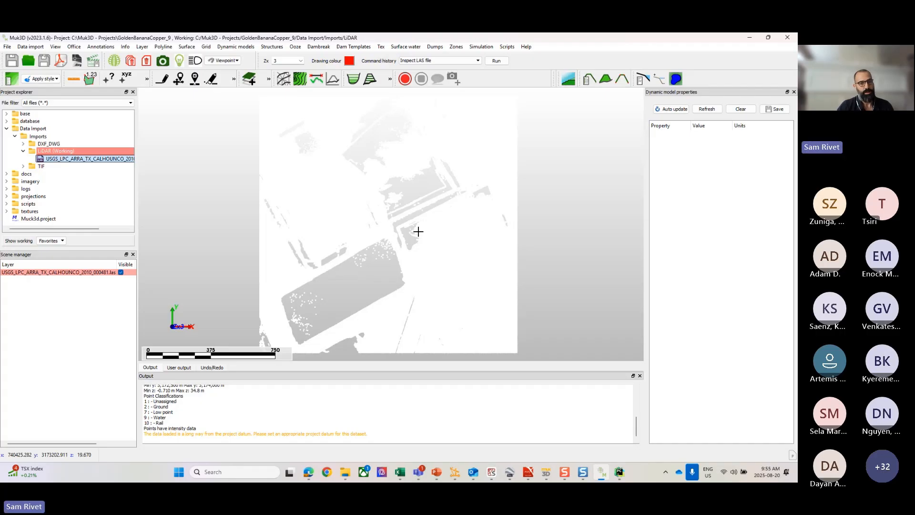
Step: Create a surface layer named surface from the USGS_LPC_ARRA_TX_CALHOUNCO_2010_000481.las layer, without breaklines or an area constraint
{"action": "left_click", "coordinate": [186, 46]}
{"action": "mouse_move", "coordinate": [189, 59]}
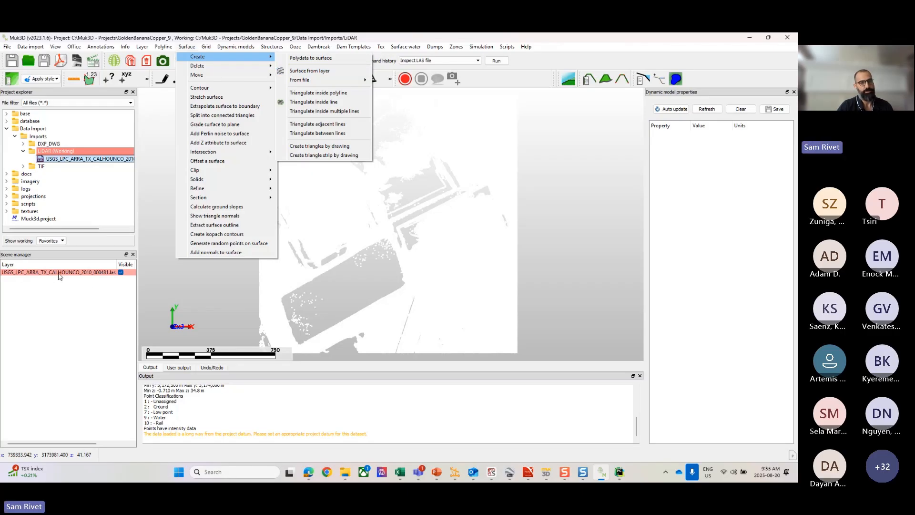
{"action": "left_click", "coordinate": [324, 72]}
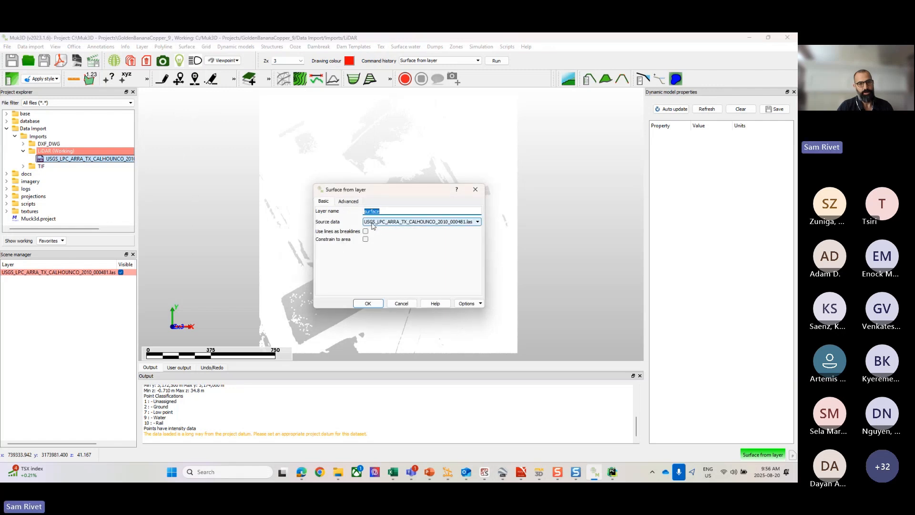
{"action": "left_click", "coordinate": [449, 222]}
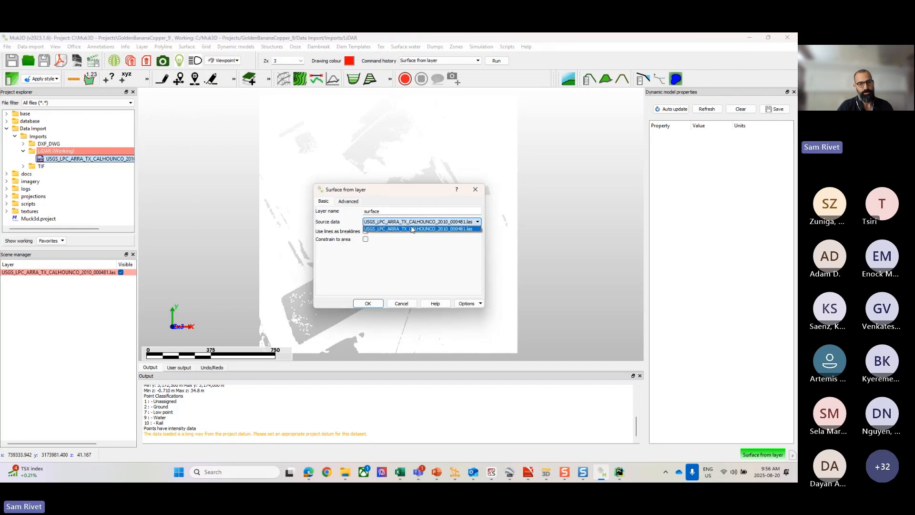
{"action": "left_click", "coordinate": [404, 229]}
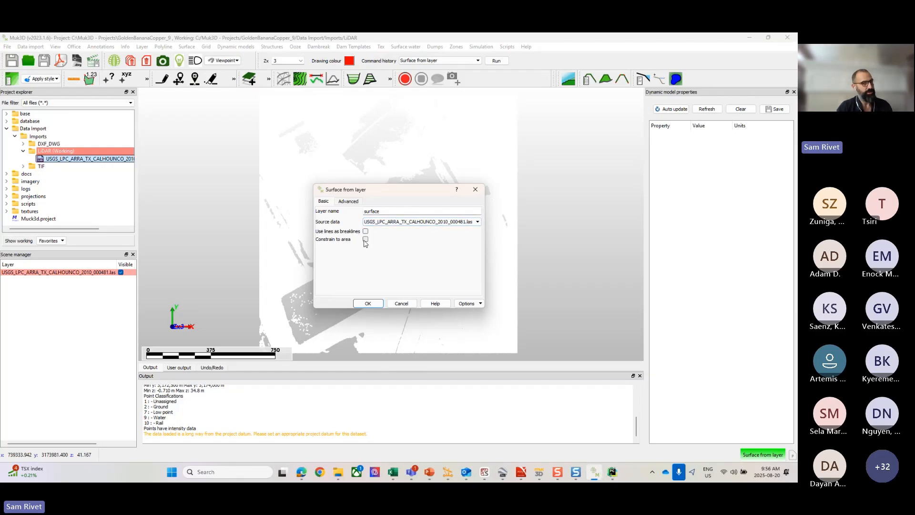
{"action": "left_click", "coordinate": [367, 304]}
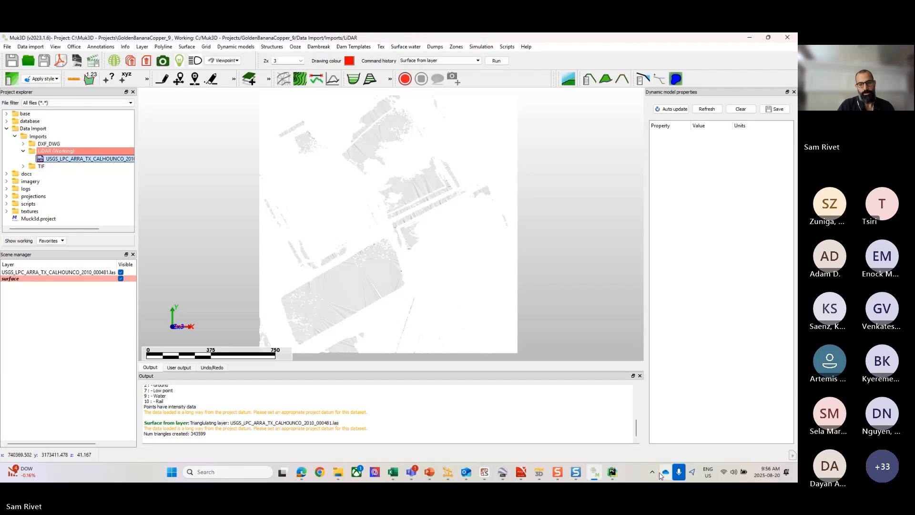
Step: Switch to PyCharm, dismiss its activation dialog and close the program
{"action": "right_click", "coordinate": [611, 471]}
{"action": "left_click", "coordinate": [612, 450]}
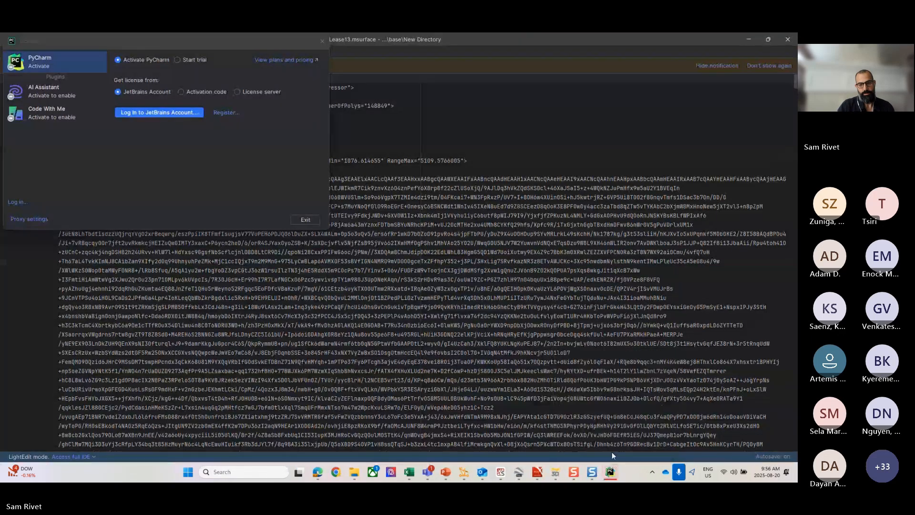
{"action": "left_click", "coordinate": [322, 41]}
{"action": "left_click", "coordinate": [191, 152]}
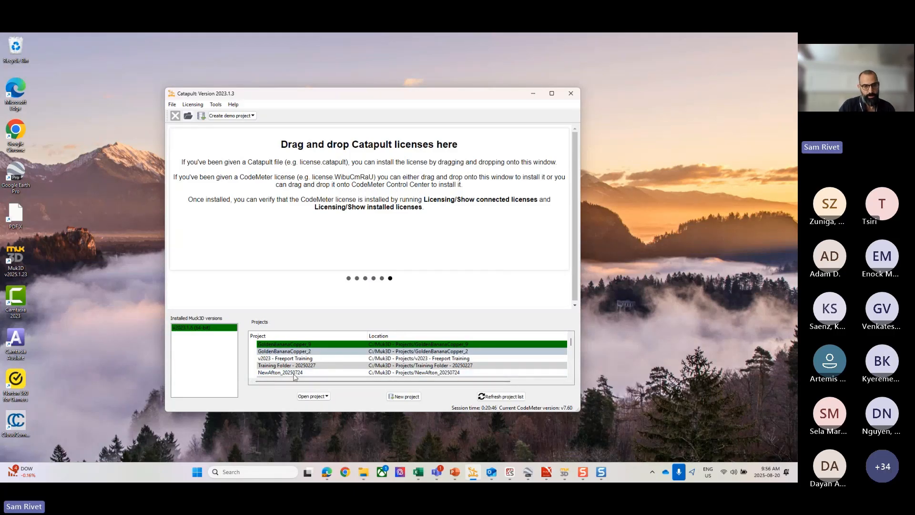
Step: Open the selected GoldenBananaCopper_9 project from the Catapult launcher's project list
{"action": "left_click", "coordinate": [326, 396]}
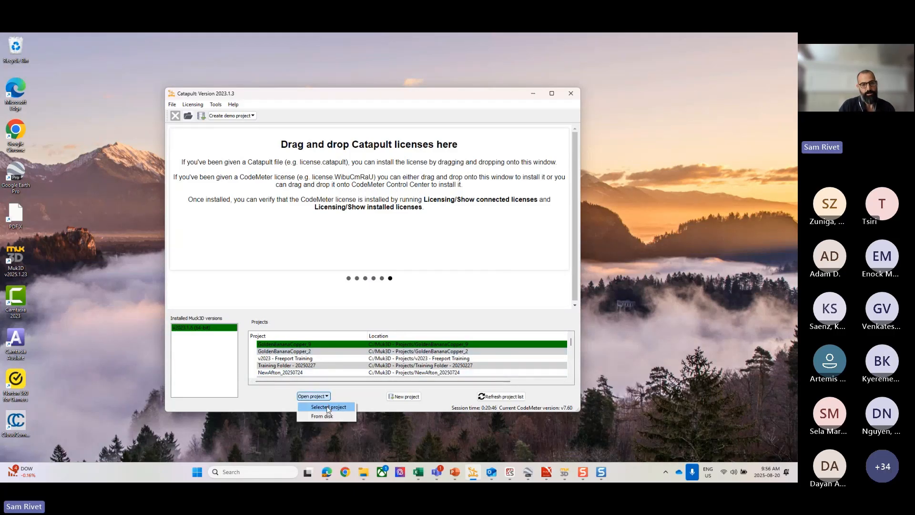
{"action": "left_click", "coordinate": [328, 407]}
{"action": "left_click", "coordinate": [348, 259]}
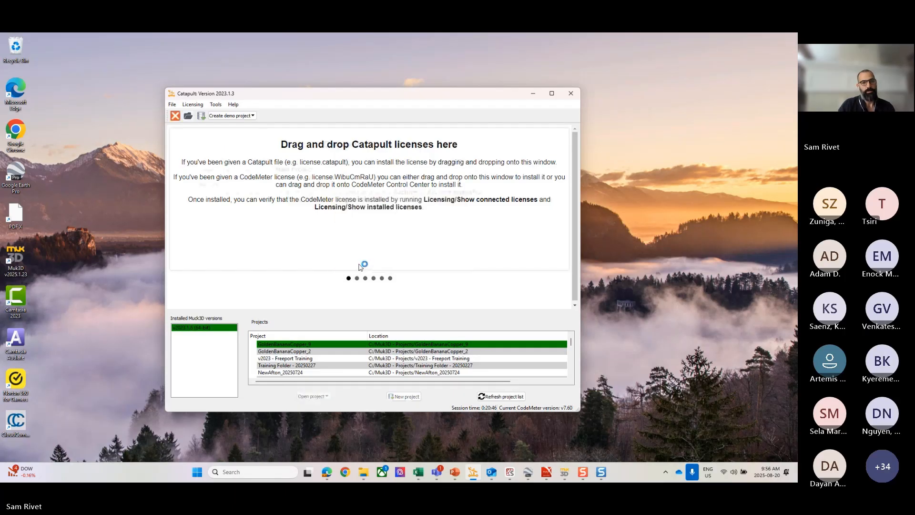
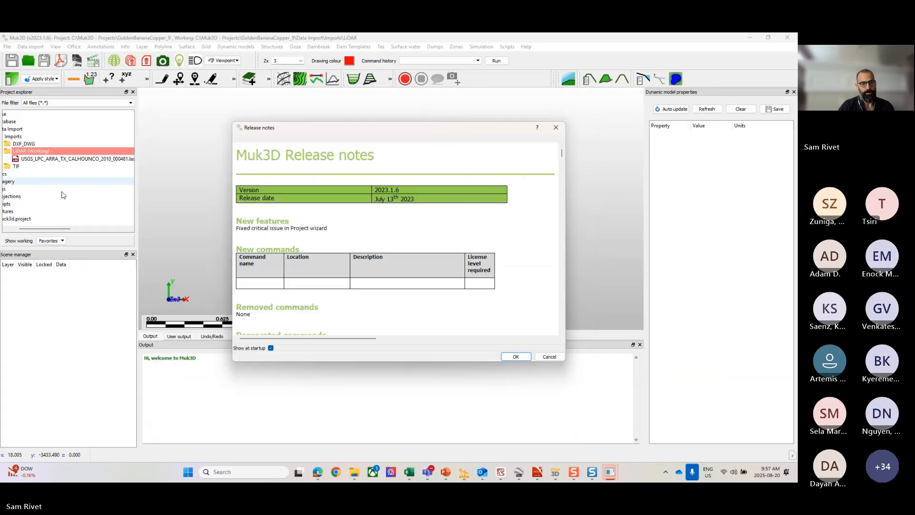
Step: Dismiss the release notes and load USGS_LPC_ARRA_TX_CALHOUNCO_2010_000481.las from the LiDAR folder into the scene
{"action": "left_click", "coordinate": [515, 357]}
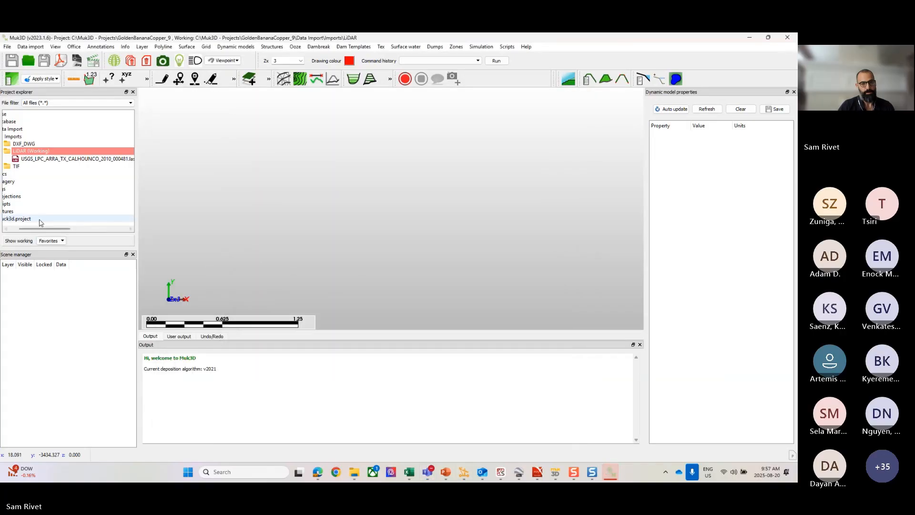
{"action": "left_click", "coordinate": [70, 159]}
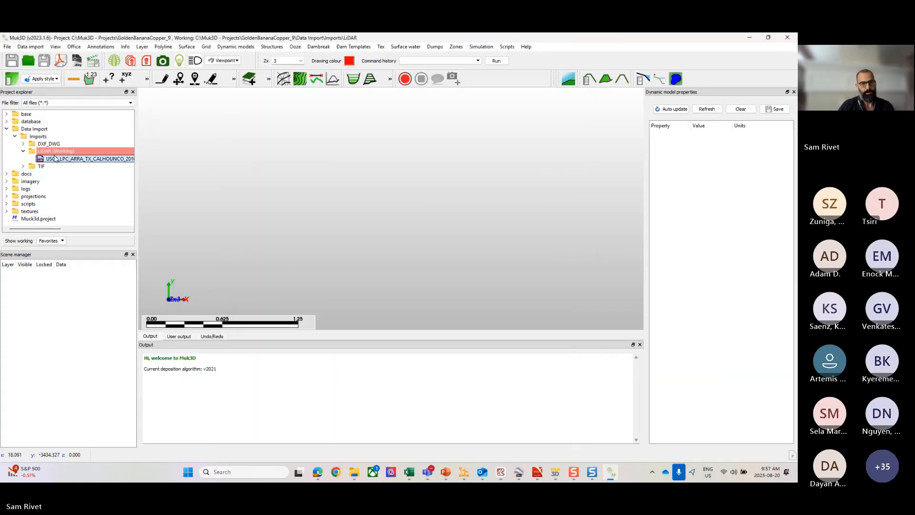
{"action": "left_click_drag", "start_coordinate": [55, 159], "coordinate": [384, 202]}
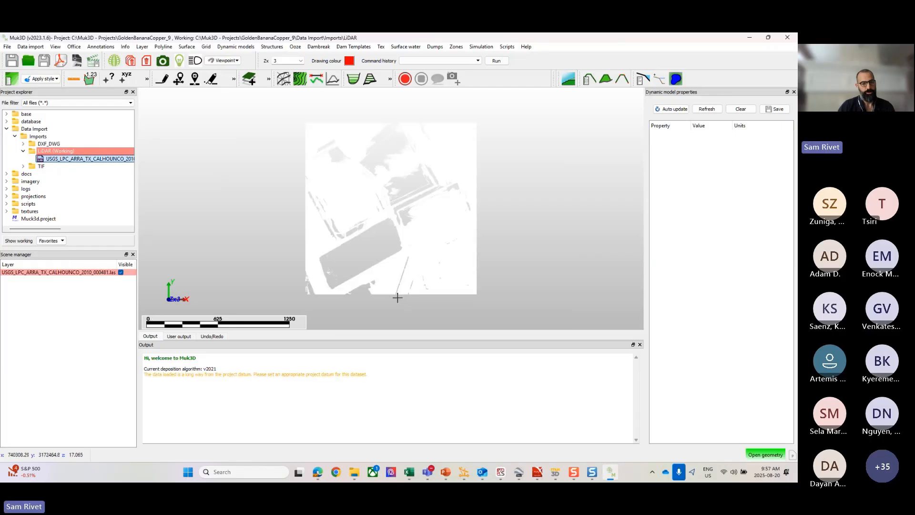
{"action": "scroll", "coordinate": [361, 218], "scroll_direction": "up", "scroll_amount": 2}
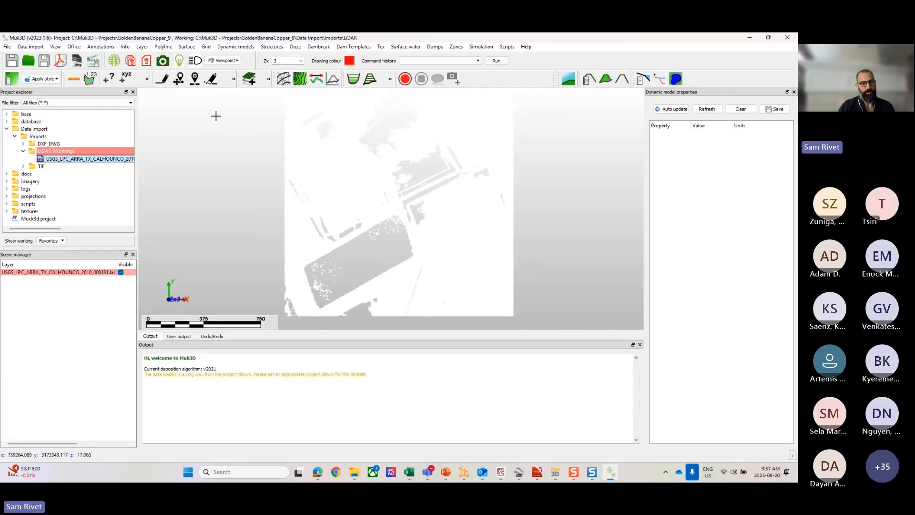
Step: Create a surface layer named surface from the loaded LAS layer without breaklines or area constraint, and hide the LAS layer
{"action": "left_click", "coordinate": [187, 46]}
{"action": "mouse_move", "coordinate": [224, 56]}
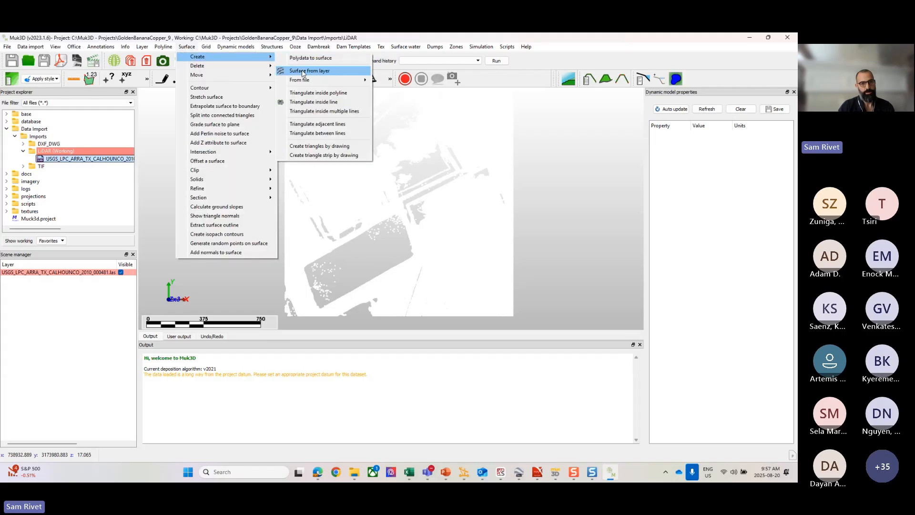
{"action": "left_click", "coordinate": [302, 72]}
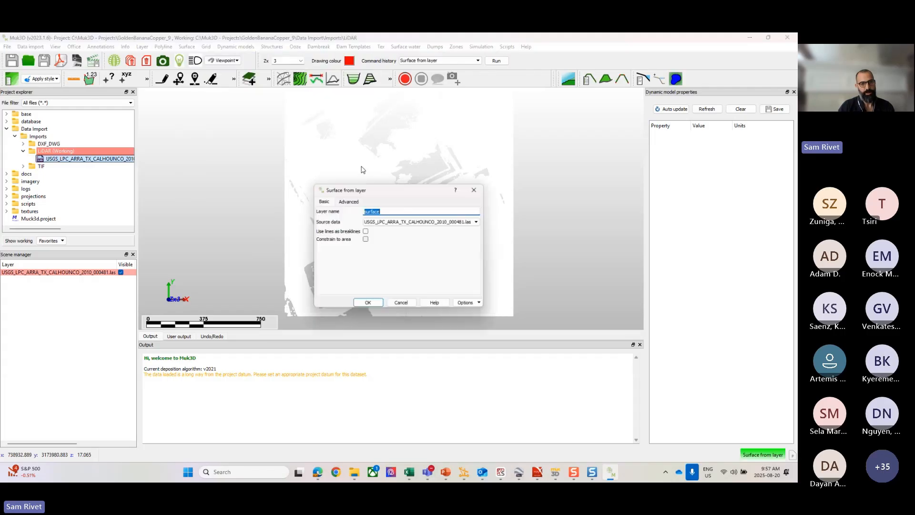
{"action": "left_click", "coordinate": [370, 305]}
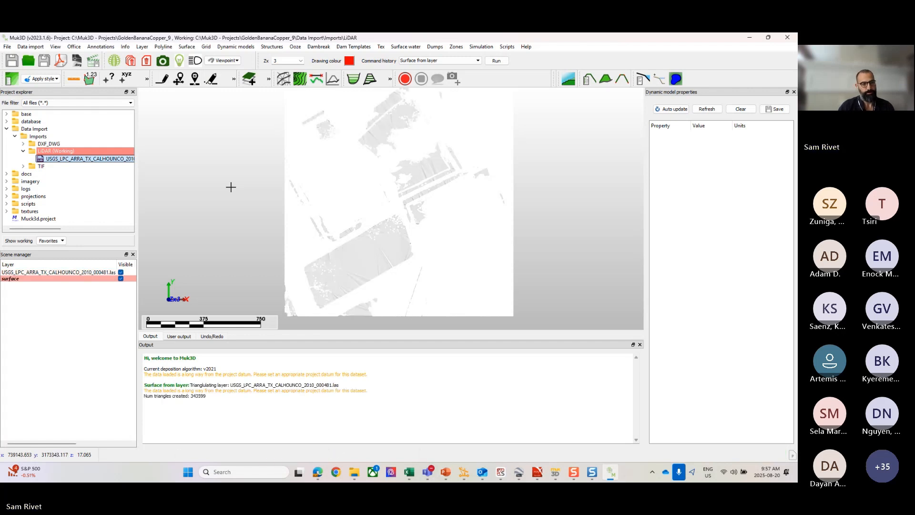
{"action": "left_click", "coordinate": [121, 273]}
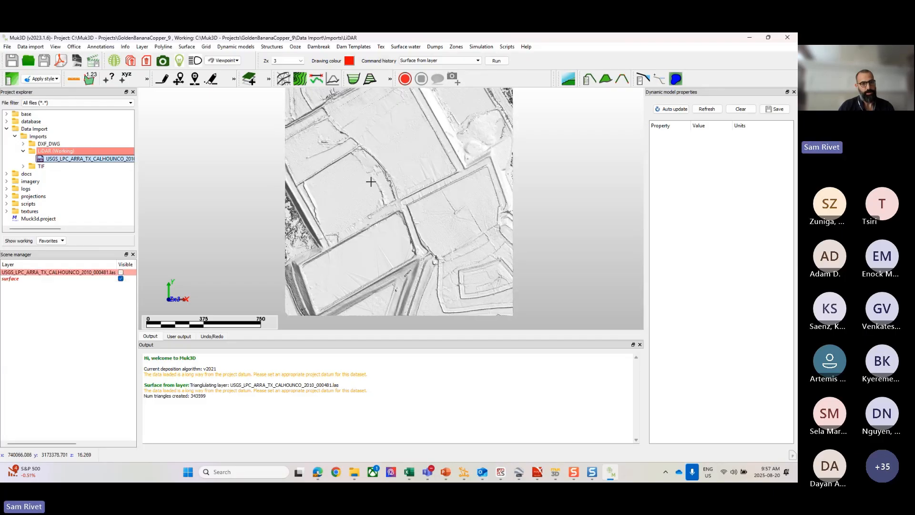
Step: Examine the triangulated surface in 3D, including the vegetated ground near its edge, the embankments and the flat enclosed areas
{"action": "scroll", "coordinate": [370, 181], "scroll_direction": "up", "scroll_amount": 2}
{"action": "middle_click_drag", "start_coordinate": [371, 181], "coordinate": [379, 149]}
{"action": "scroll", "coordinate": [390, 191], "scroll_direction": "up", "scroll_amount": 4}
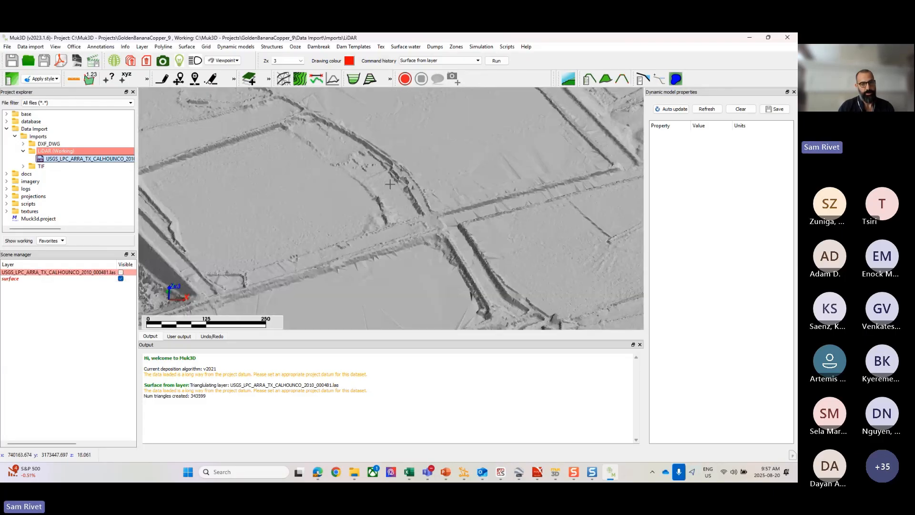
{"action": "middle_click_drag", "start_coordinate": [353, 198], "coordinate": [322, 189]}
{"action": "scroll", "coordinate": [289, 197], "scroll_direction": "up", "scroll_amount": 5}
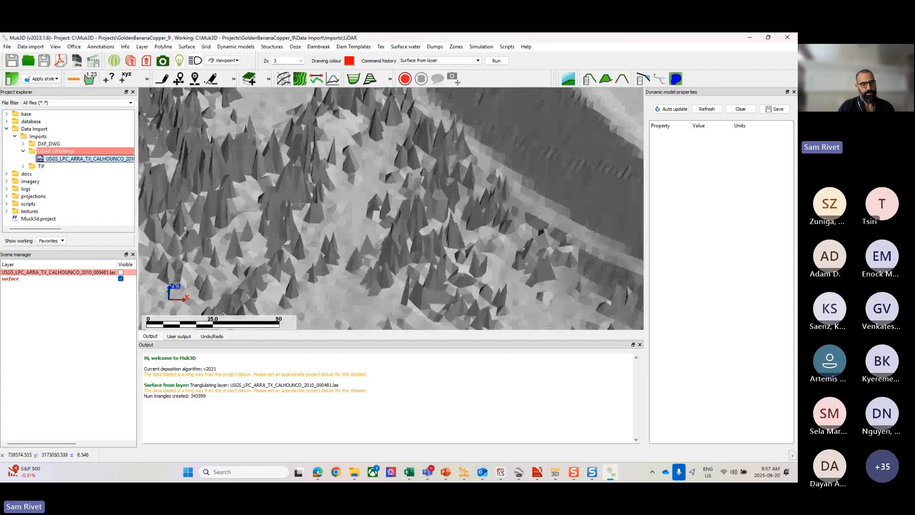
{"action": "scroll", "coordinate": [357, 187], "scroll_direction": "down", "scroll_amount": 5}
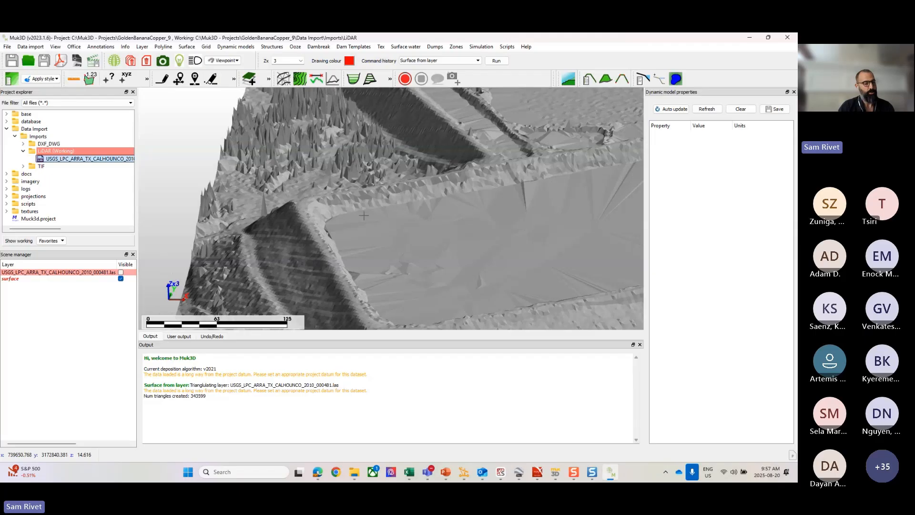
{"action": "scroll", "coordinate": [345, 248], "scroll_direction": "down", "scroll_amount": 3}
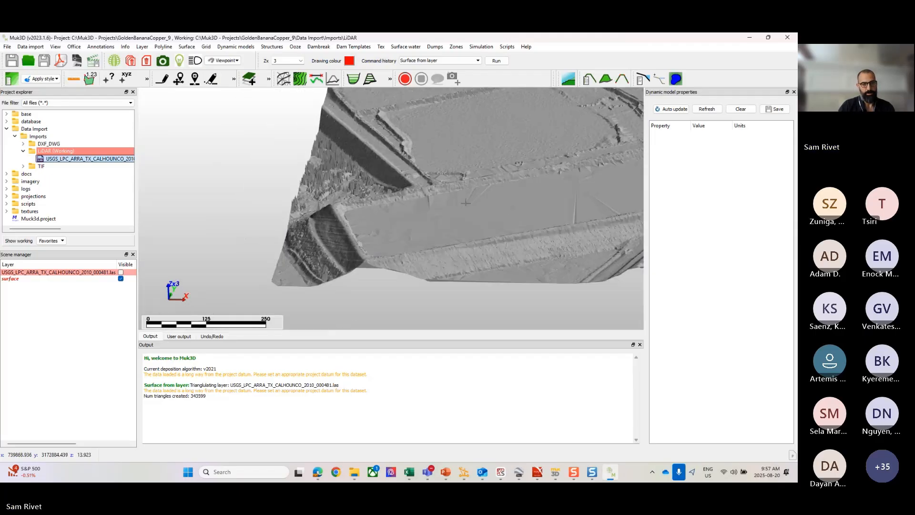
{"action": "scroll", "coordinate": [344, 248], "scroll_direction": "up", "scroll_amount": 4}
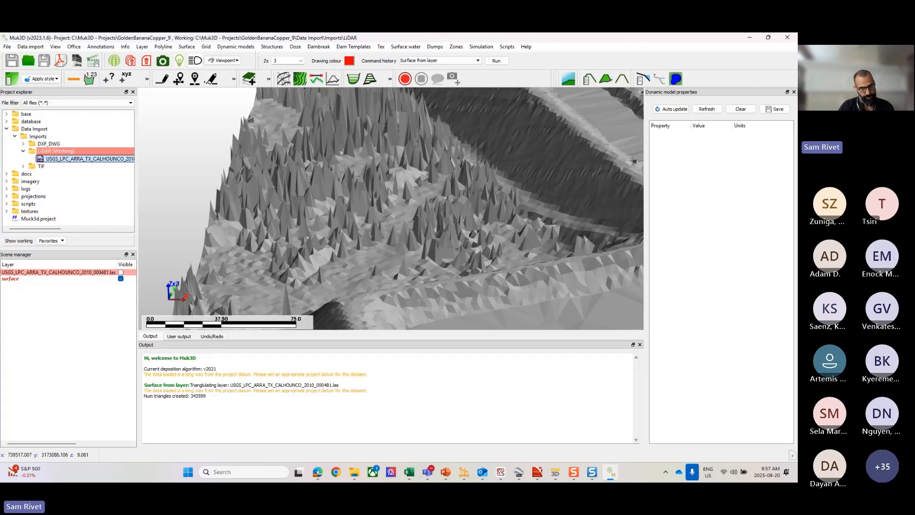
{"action": "scroll", "coordinate": [324, 217], "scroll_direction": "down", "scroll_amount": 3}
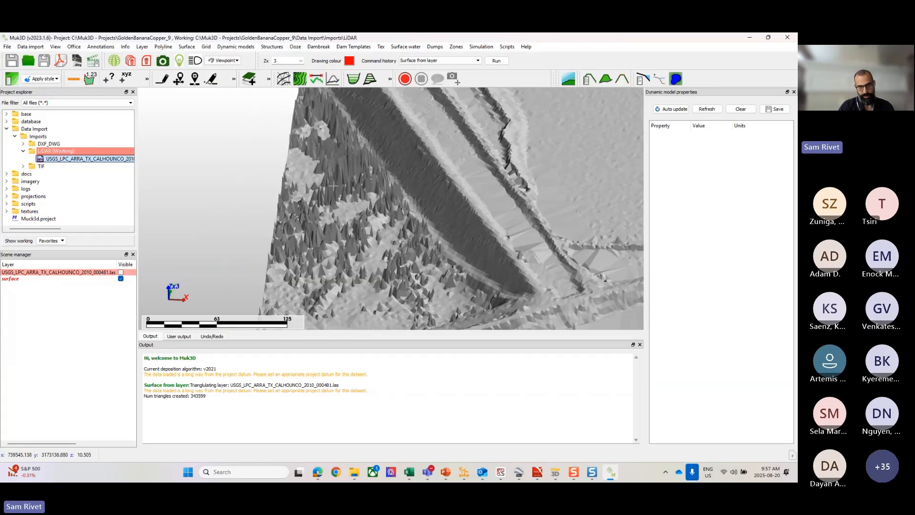
{"action": "scroll", "coordinate": [333, 186], "scroll_direction": "down", "scroll_amount": 4}
{"action": "scroll", "coordinate": [461, 181], "scroll_direction": "up", "scroll_amount": 2}
{"action": "scroll", "coordinate": [429, 205], "scroll_direction": "down", "scroll_amount": 5}
{"action": "scroll", "coordinate": [442, 253], "scroll_direction": "up", "scroll_amount": 4}
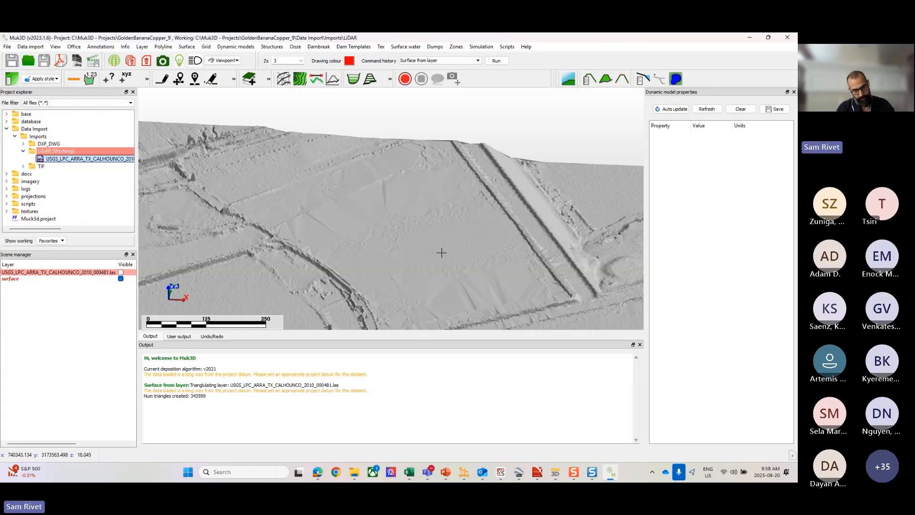
{"action": "middle_click_drag", "start_coordinate": [442, 253], "coordinate": [409, 192]}
{"action": "key", "text": "r"}
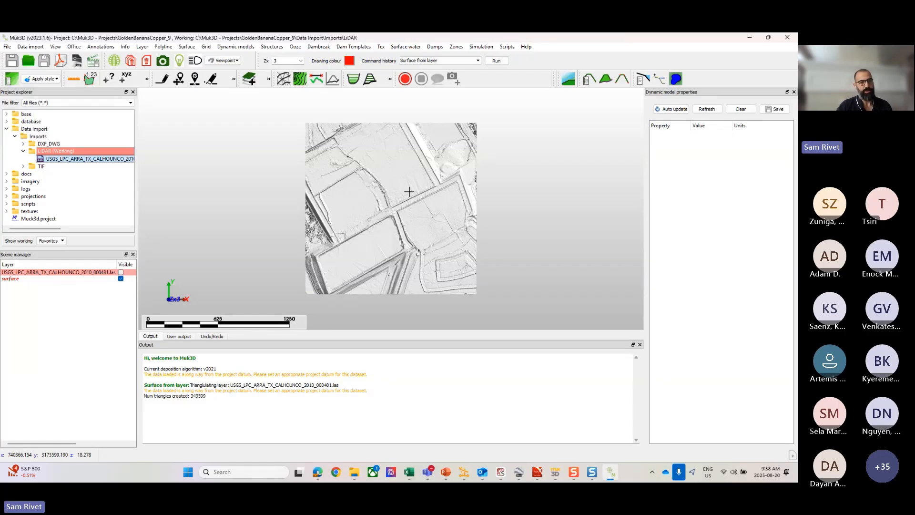
Step: Clear all graphics from the scene and discard all unsaved layers
{"action": "right_click", "coordinate": [269, 182]}
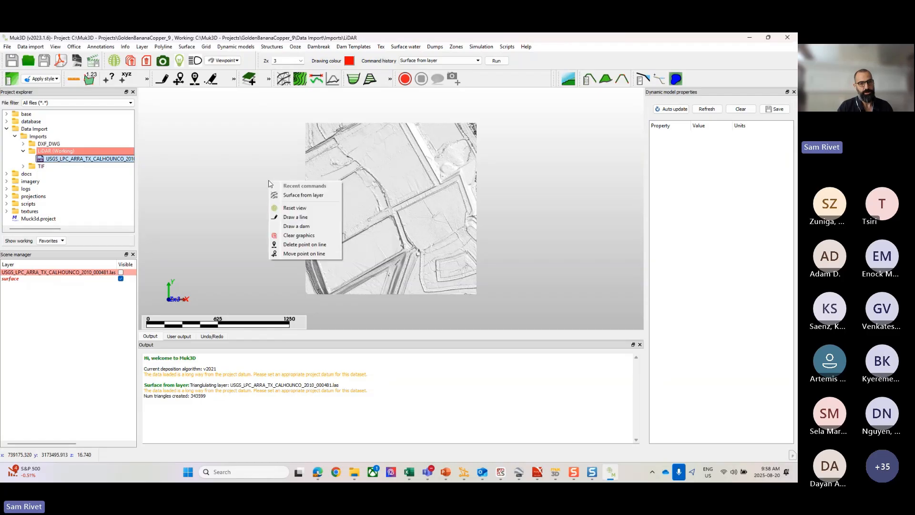
{"action": "left_click", "coordinate": [304, 238]}
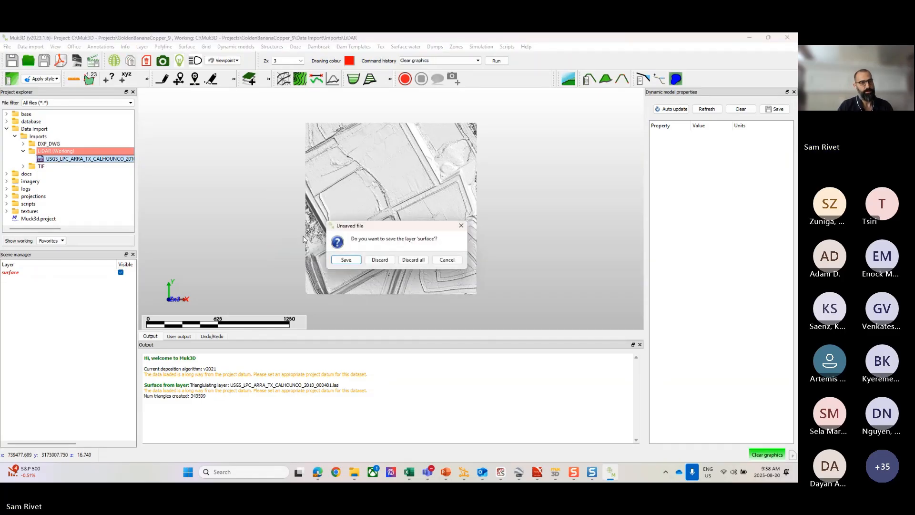
{"action": "left_click", "coordinate": [406, 260]}
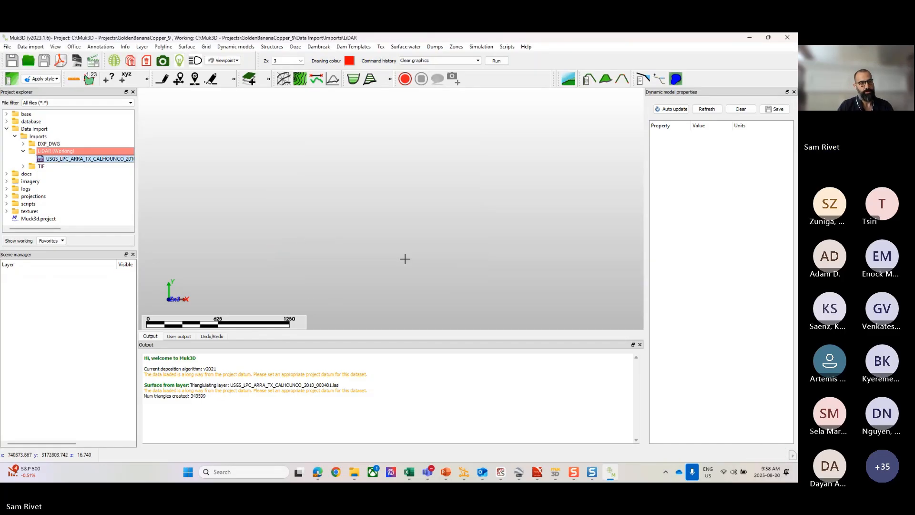
Step: Start a LiDAR LAS file import with USGS_LPC_ARRA_TX_CALHOUNCO_2010_000481.las from the LiDAR folder as the source
{"action": "left_click", "coordinate": [37, 48]}
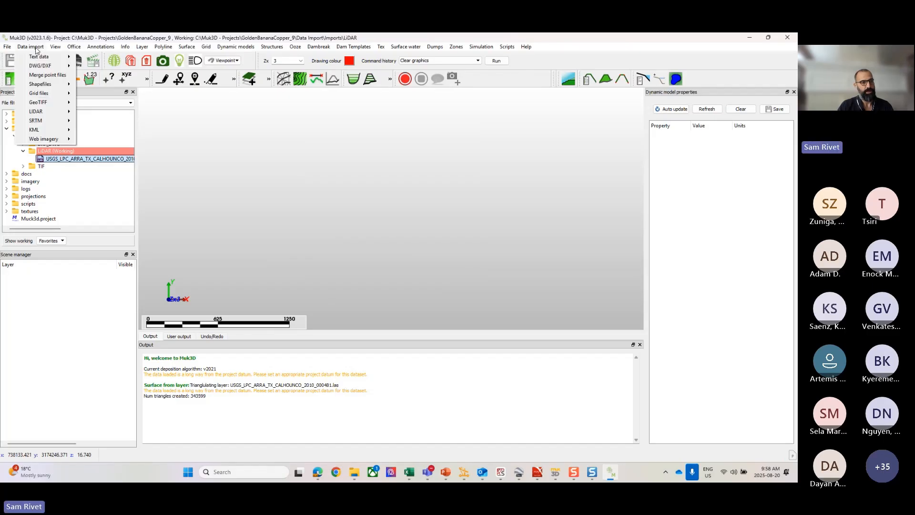
{"action": "mouse_move", "coordinate": [67, 112]}
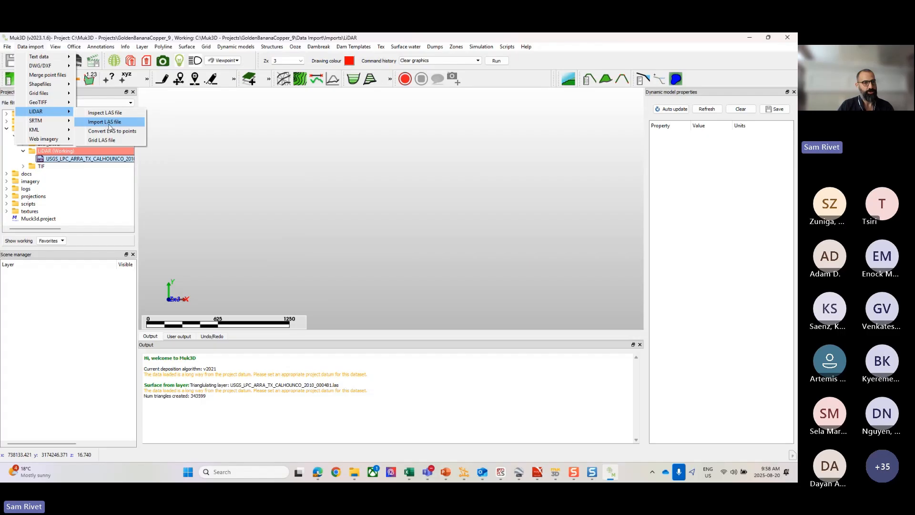
{"action": "left_click", "coordinate": [111, 123]}
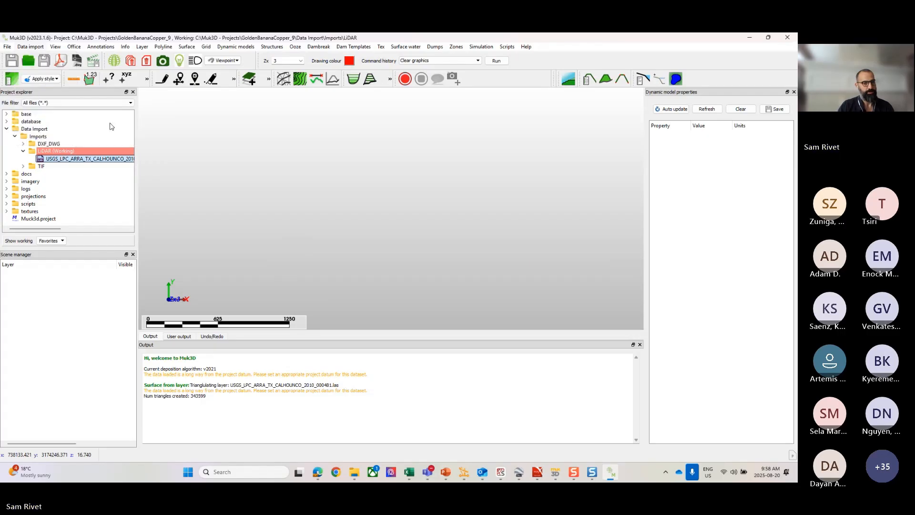
{"action": "left_click", "coordinate": [356, 123]}
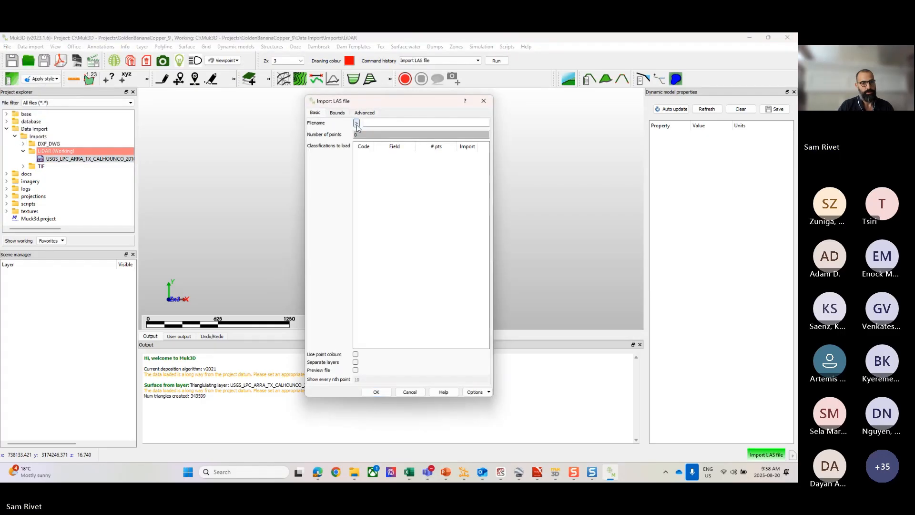
{"action": "left_click", "coordinate": [408, 176]}
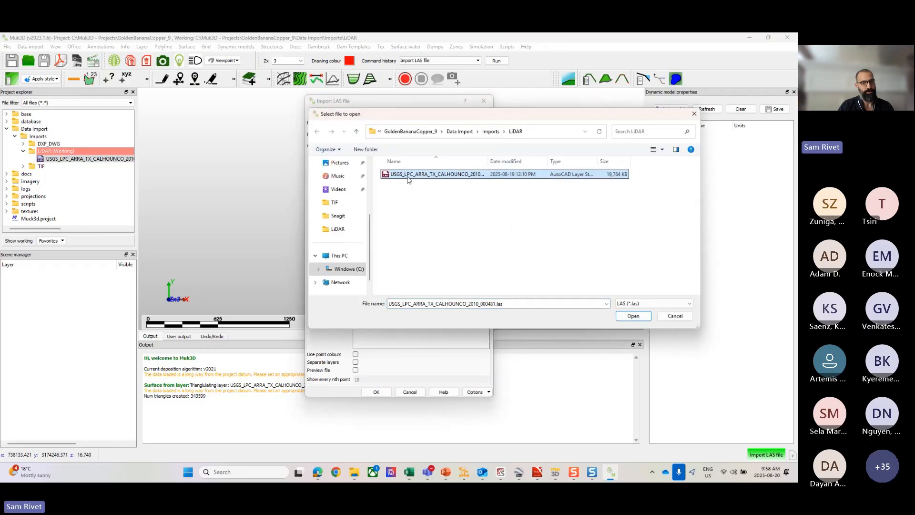
{"action": "left_click", "coordinate": [633, 317]}
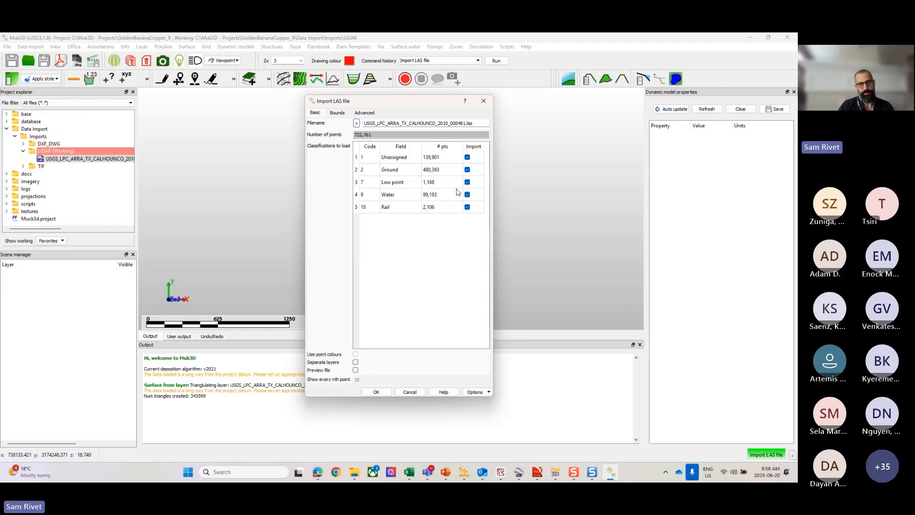
Step: Exclude the Unassigned, Low point, Water and Rail classifications from the LAS import so only Ground points are loaded
{"action": "left_click", "coordinate": [467, 157]}
{"action": "left_click", "coordinate": [467, 182]}
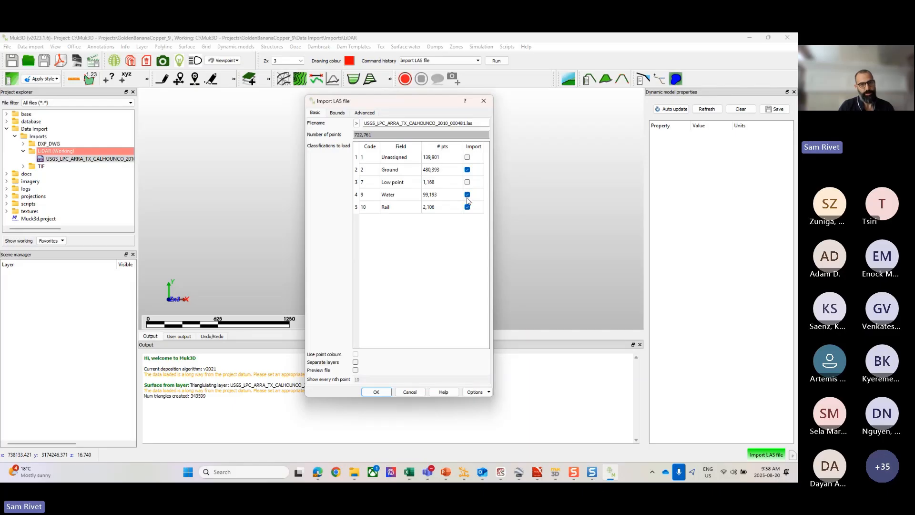
{"action": "left_click", "coordinate": [468, 201]}
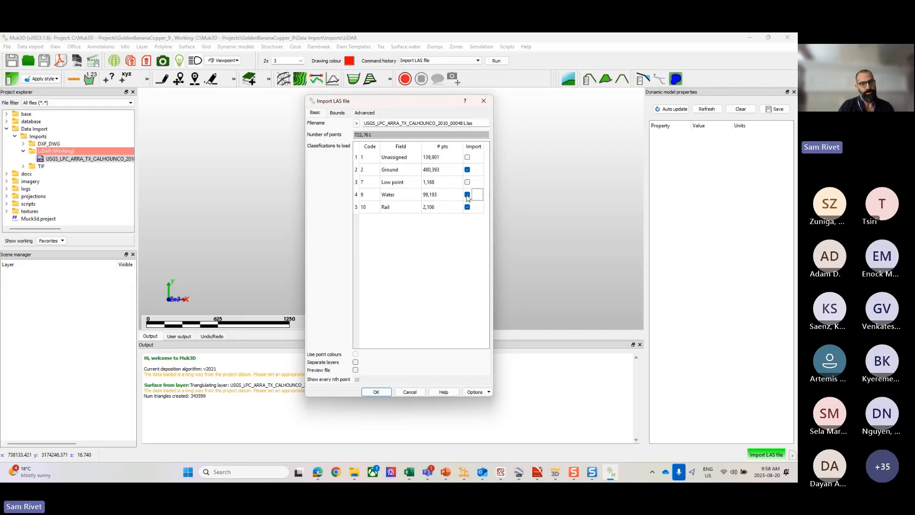
{"action": "left_click", "coordinate": [467, 195]}
{"action": "left_click", "coordinate": [467, 207]}
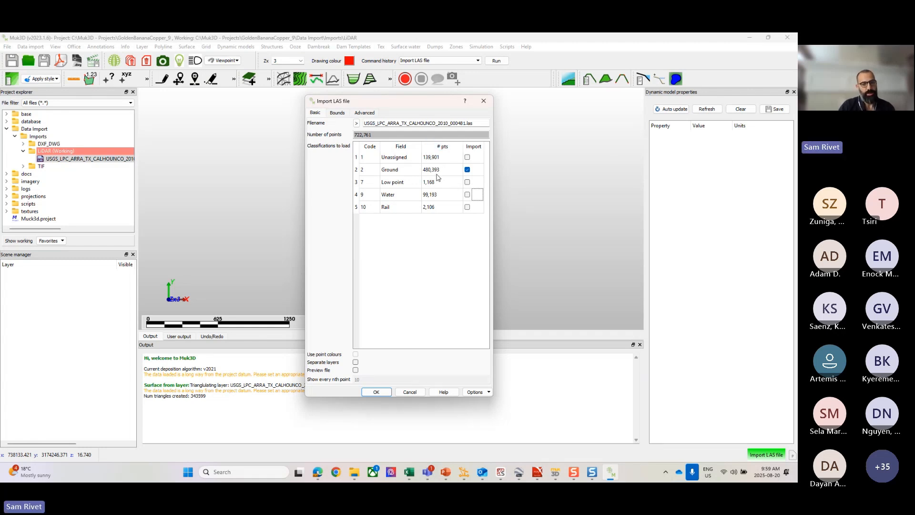
Step: Enable the file preview for the LAS import and set it to show every 2nd point
{"action": "left_click", "coordinate": [356, 369]}
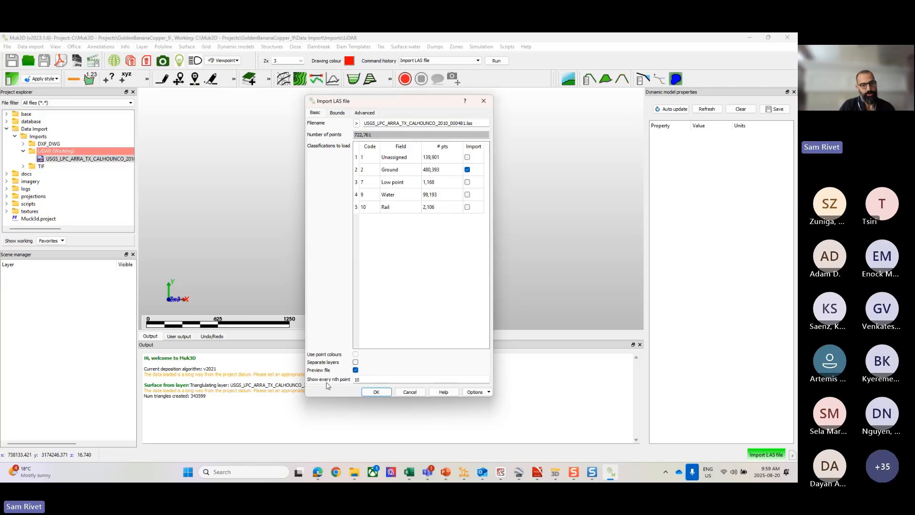
{"action": "left_click_drag", "start_coordinate": [345, 379], "coordinate": [338, 379]}
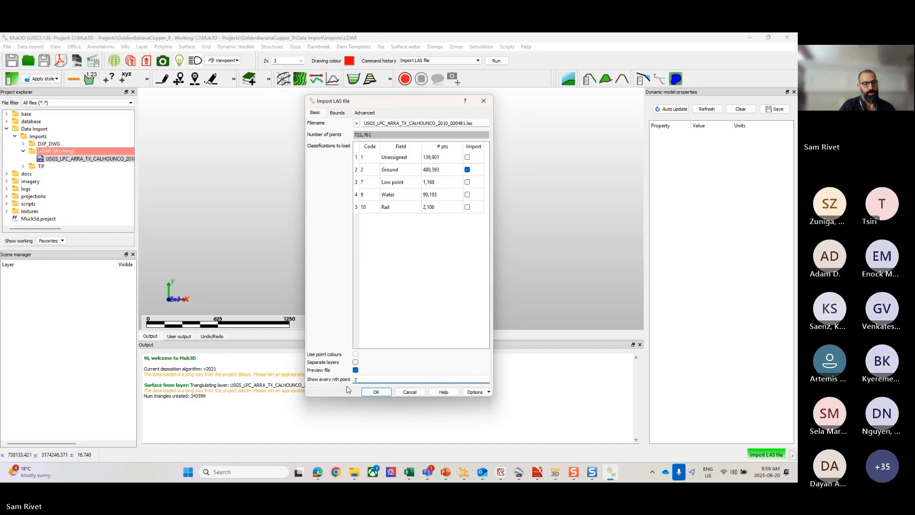
Step: Include the Unassigned, Low point, Water and Rail classifications in the import again, and switch the separate layers option on and back off
{"action": "left_click", "coordinate": [467, 158]}
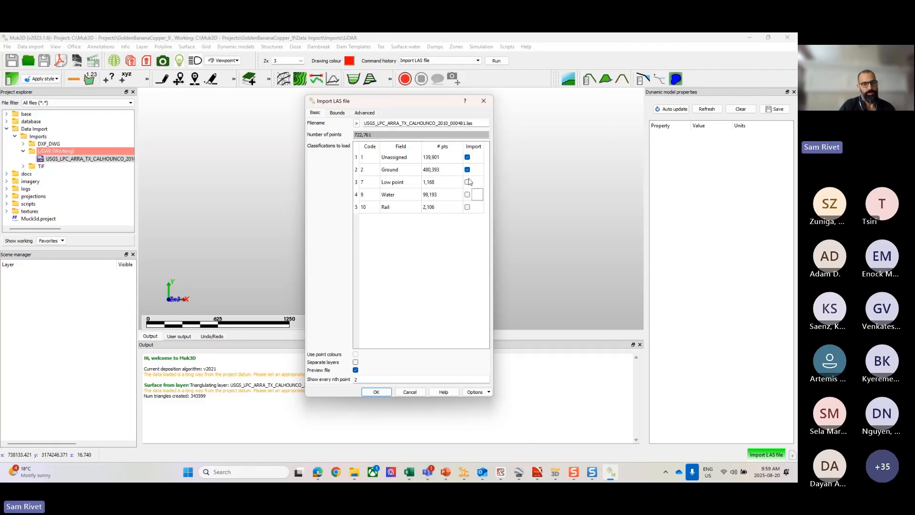
{"action": "left_click", "coordinate": [468, 181]}
{"action": "left_click", "coordinate": [468, 182]}
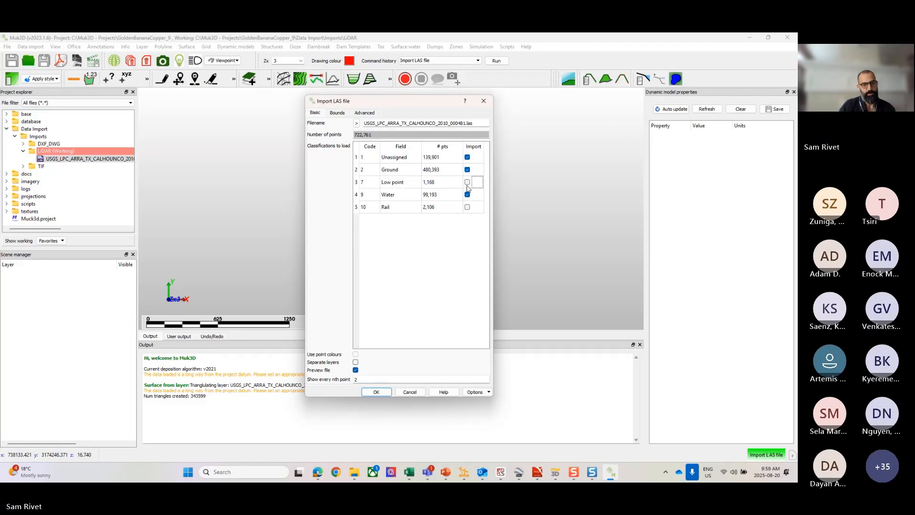
{"action": "left_click", "coordinate": [467, 207]}
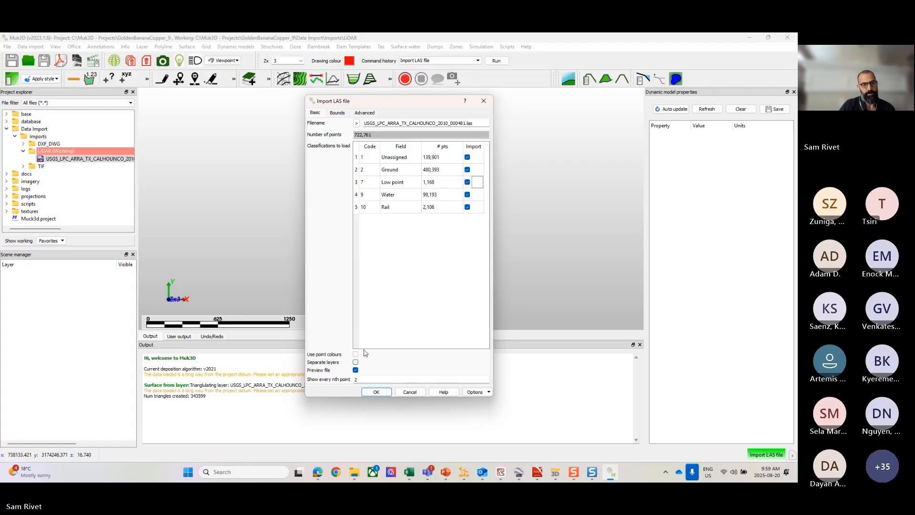
{"action": "left_click", "coordinate": [355, 362]}
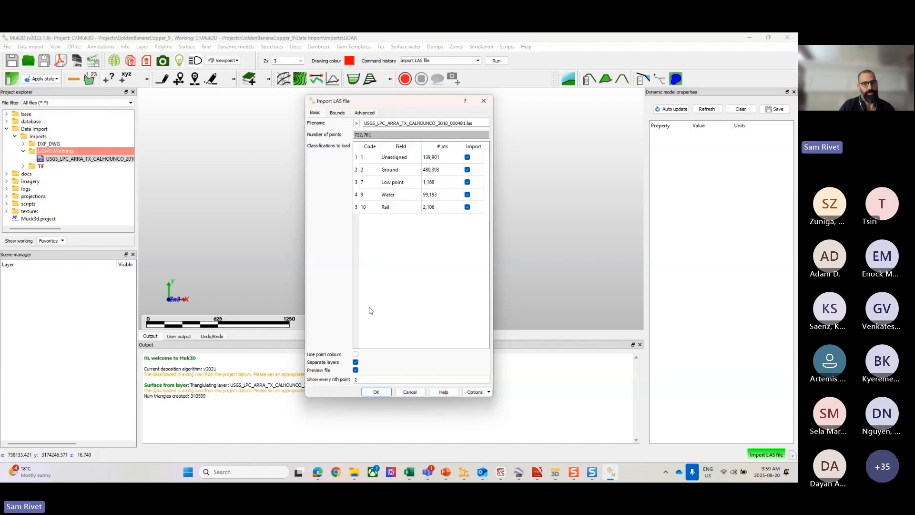
{"action": "left_click", "coordinate": [355, 362]}
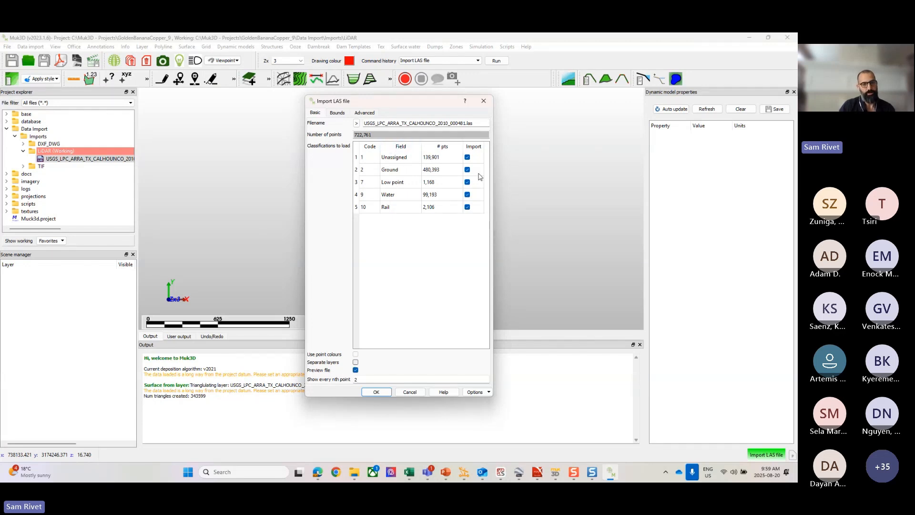
Step: Exclude the Unassigned, Low point, Water and Rail classifications and import only the Ground points from the LAS file
{"action": "left_click", "coordinate": [468, 158]}
{"action": "left_click", "coordinate": [468, 182]}
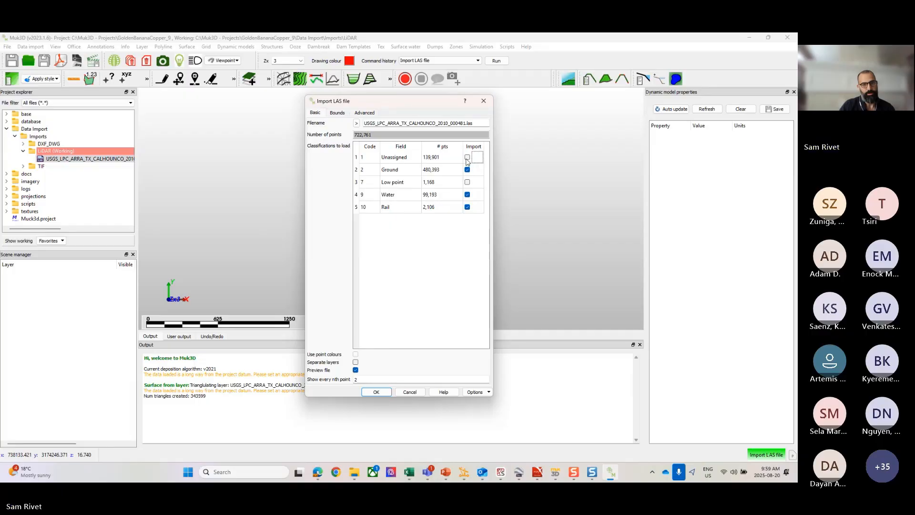
{"action": "left_click", "coordinate": [467, 195]}
{"action": "left_click", "coordinate": [467, 207]}
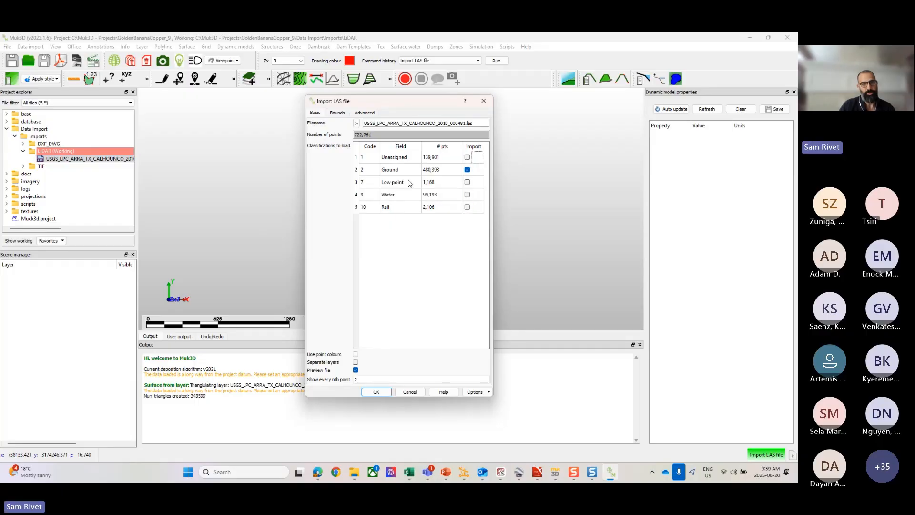
{"action": "left_click", "coordinate": [376, 391]}
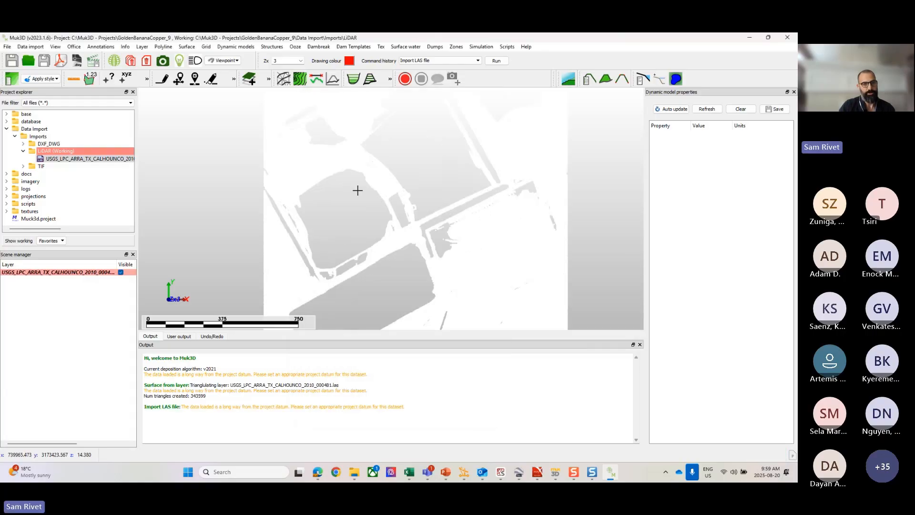
Step: Examine the imported ground points from an oblique angle, checking point density and the gaps over the pond areas
{"action": "scroll", "coordinate": [358, 191], "scroll_direction": "up", "scroll_amount": 3}
{"action": "middle_click_drag", "start_coordinate": [348, 206], "coordinate": [349, 172]}
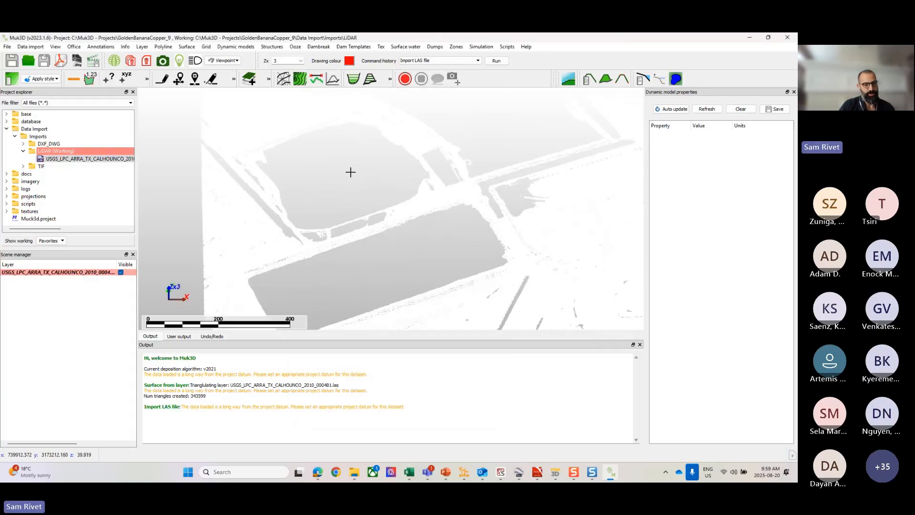
{"action": "scroll", "coordinate": [245, 249], "scroll_direction": "up", "scroll_amount": 3}
{"action": "scroll", "coordinate": [249, 248], "scroll_direction": "down", "scroll_amount": 3}
{"action": "scroll", "coordinate": [233, 240], "scroll_direction": "up", "scroll_amount": 4}
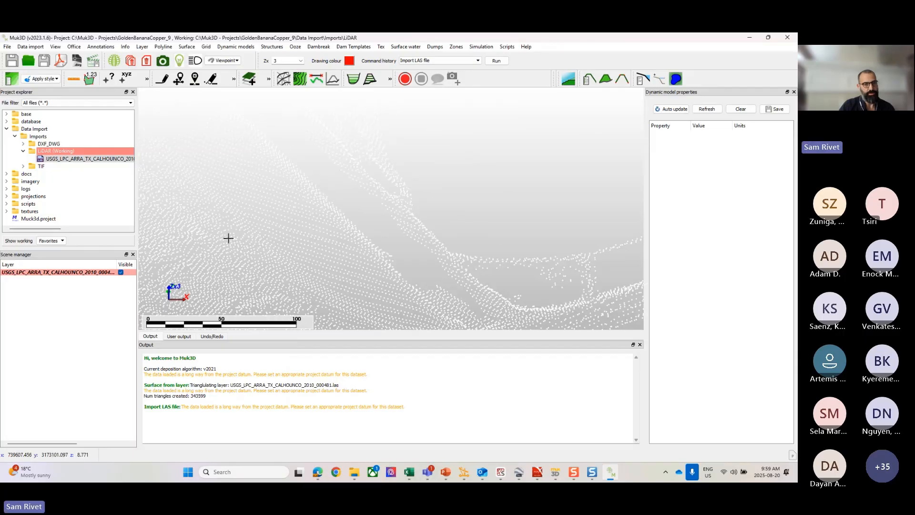
{"action": "scroll", "coordinate": [226, 237], "scroll_direction": "down", "scroll_amount": 5}
{"action": "scroll", "coordinate": [319, 176], "scroll_direction": "down", "scroll_amount": 3}
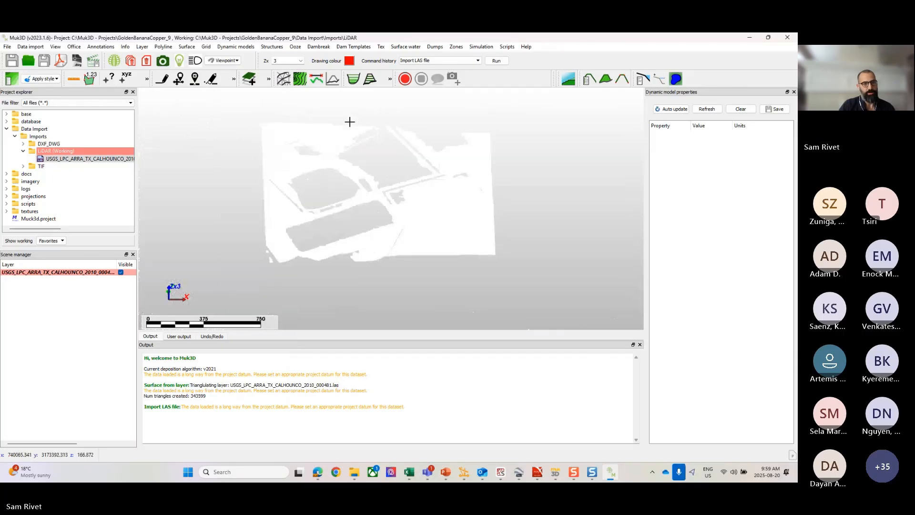
Step: Create a surface layer named surface from the imported LAS points layer and hide the points layer
{"action": "left_click", "coordinate": [185, 47]}
{"action": "mouse_move", "coordinate": [190, 58]}
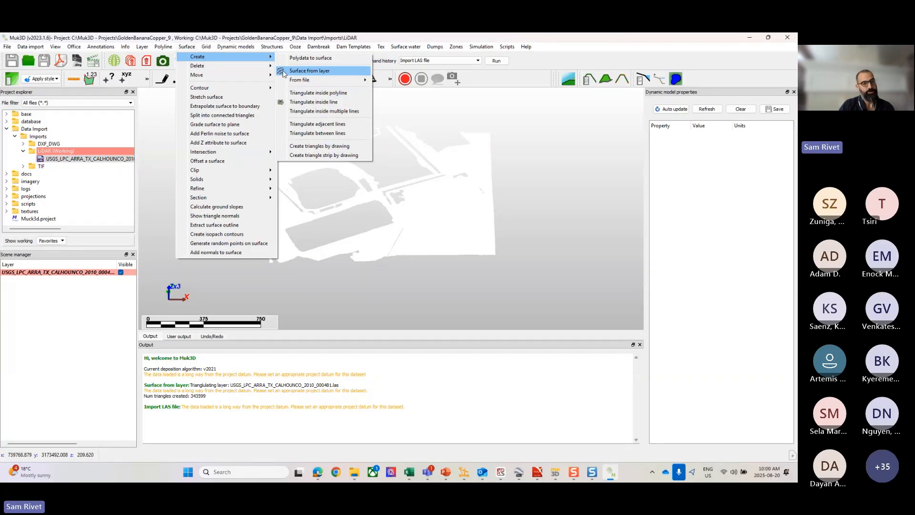
{"action": "mouse_move", "coordinate": [323, 46]}
{"action": "left_click", "coordinate": [361, 41]}
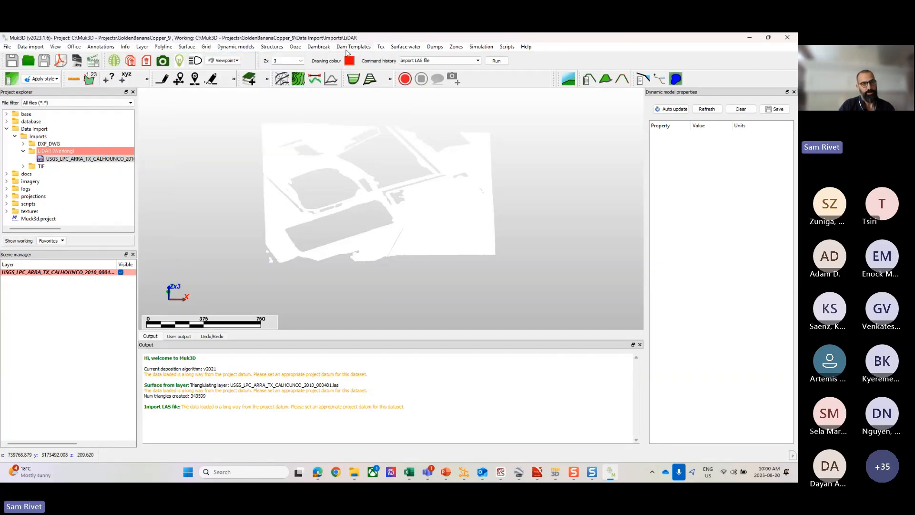
{"action": "left_click", "coordinate": [284, 81]}
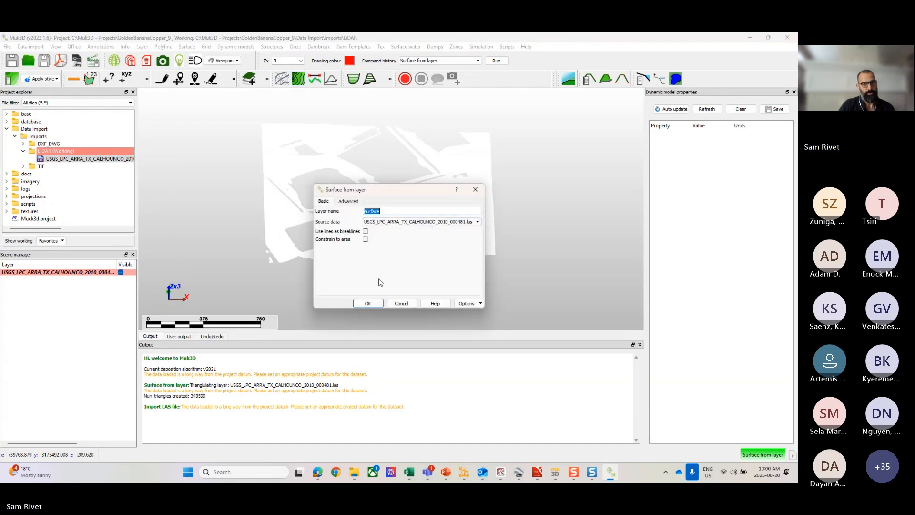
{"action": "left_click", "coordinate": [367, 304]}
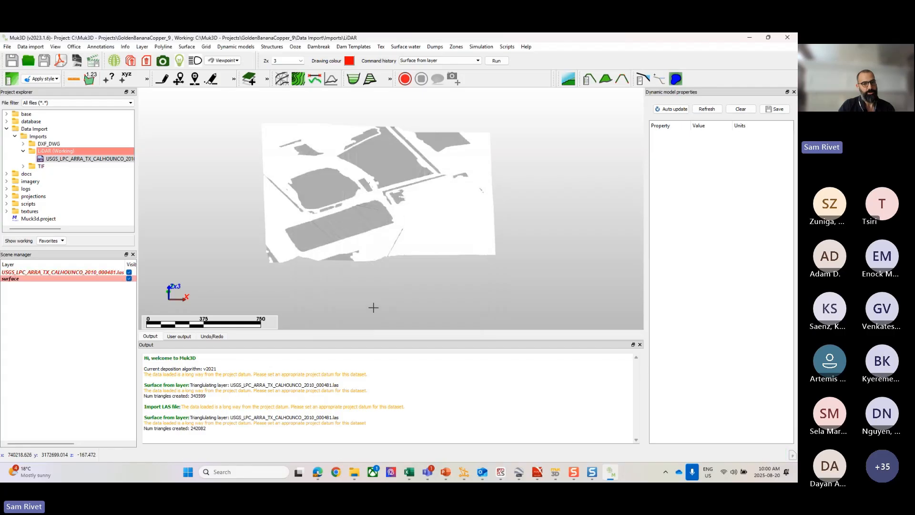
{"action": "left_click", "coordinate": [129, 273]}
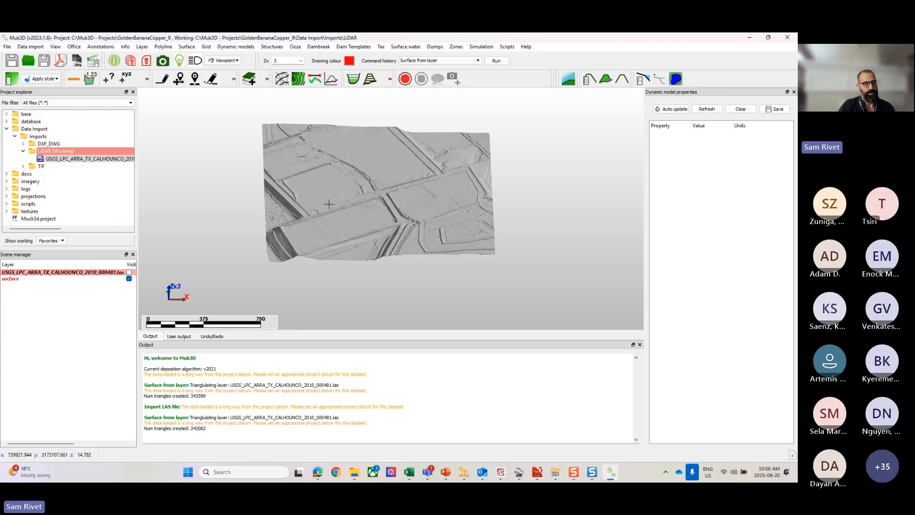
Step: Examine the shaded ground surface around the embankments, channels and large rectangular basin, both close up and overall
{"action": "left_click_drag", "start_coordinate": [329, 204], "coordinate": [330, 222]}
{"action": "middle_click_drag", "start_coordinate": [359, 211], "coordinate": [370, 208]}
{"action": "scroll", "coordinate": [370, 208], "scroll_direction": "up", "scroll_amount": 5}
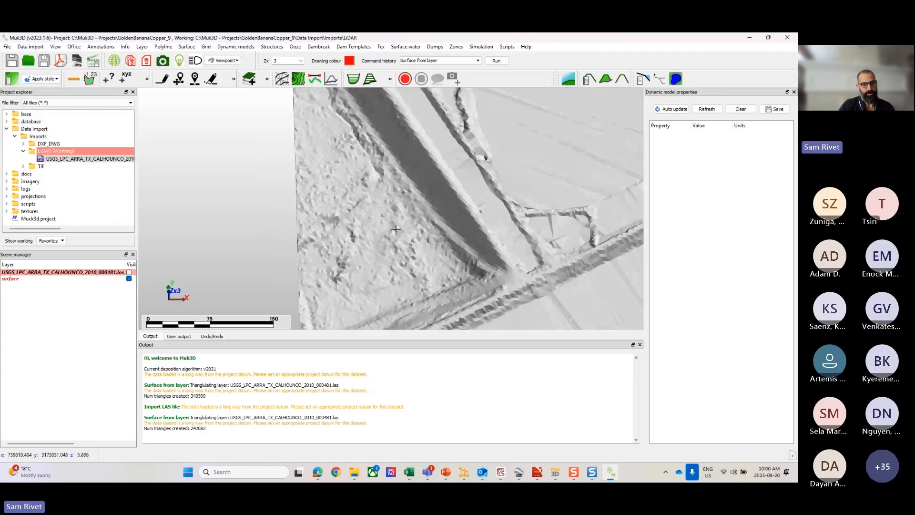
{"action": "scroll", "coordinate": [337, 159], "scroll_direction": "down", "scroll_amount": 5}
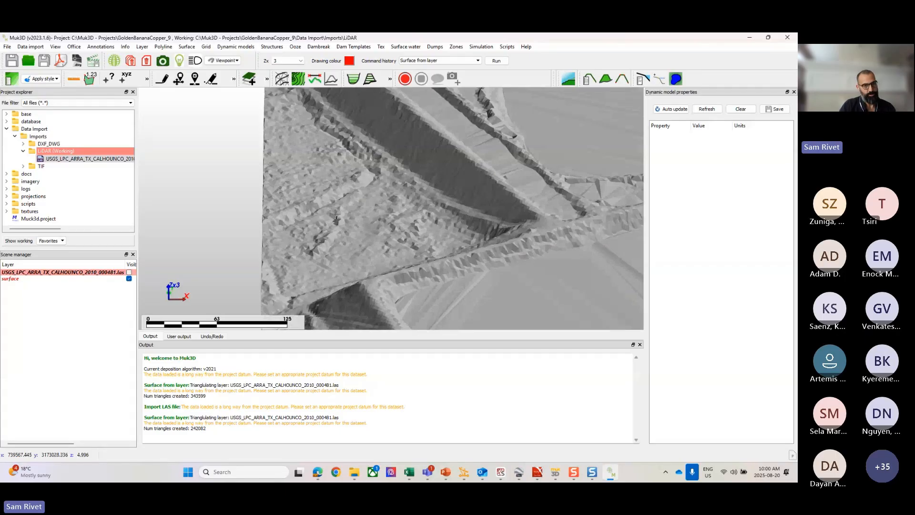
{"action": "middle_click_drag", "start_coordinate": [428, 165], "coordinate": [293, 184]}
{"action": "scroll", "coordinate": [340, 182], "scroll_direction": "down", "scroll_amount": 3}
{"action": "left_click_drag", "start_coordinate": [363, 190], "coordinate": [369, 224]}
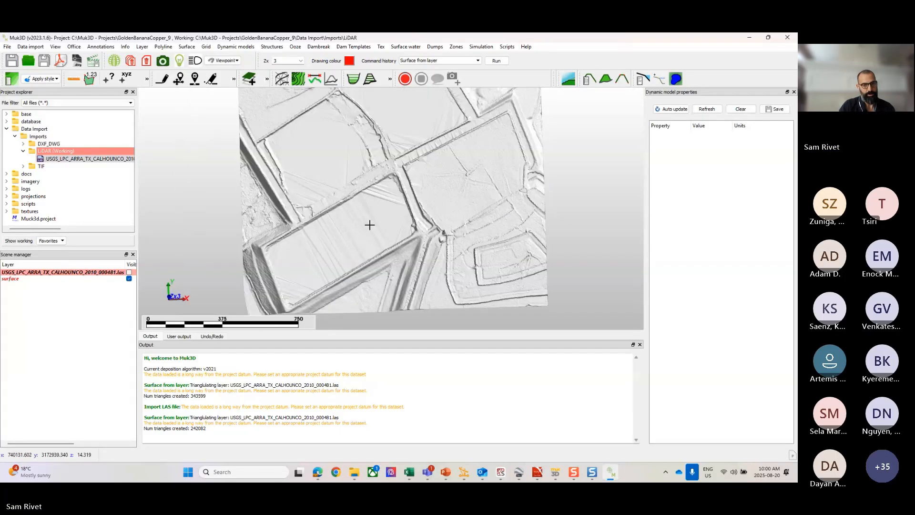
{"action": "scroll", "coordinate": [382, 203], "scroll_direction": "up", "scroll_amount": 3}
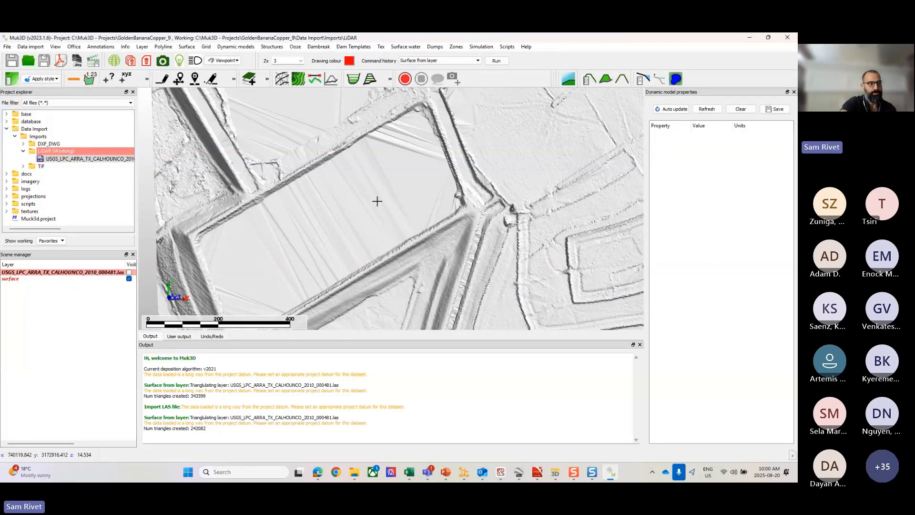
Step: Display the surface as a wireframe and examine how its triangles span the embankments and the areas without ground points
{"action": "key", "text": "w"}
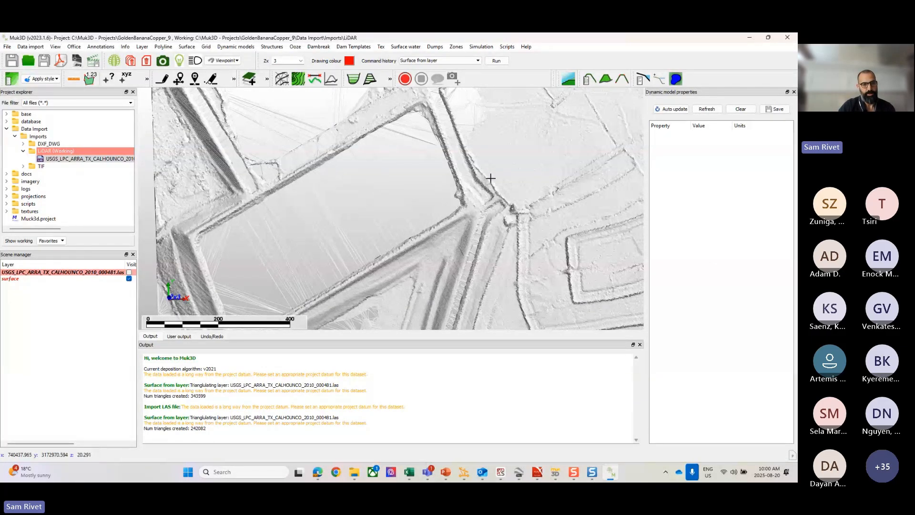
{"action": "scroll", "coordinate": [489, 175], "scroll_direction": "down", "scroll_amount": 3}
{"action": "middle_click_drag", "start_coordinate": [477, 97], "coordinate": [428, 166]}
{"action": "scroll", "coordinate": [427, 166], "scroll_direction": "up", "scroll_amount": 6}
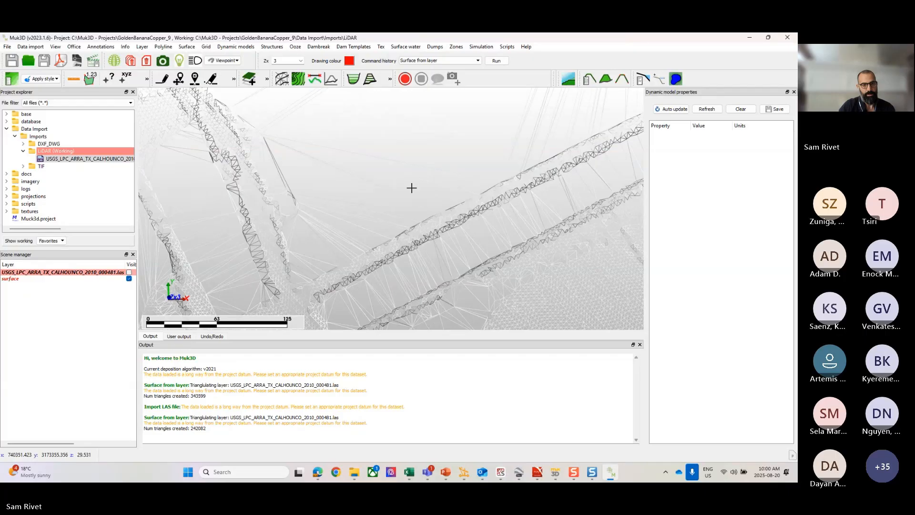
{"action": "left_click_drag", "start_coordinate": [396, 205], "coordinate": [393, 197]}
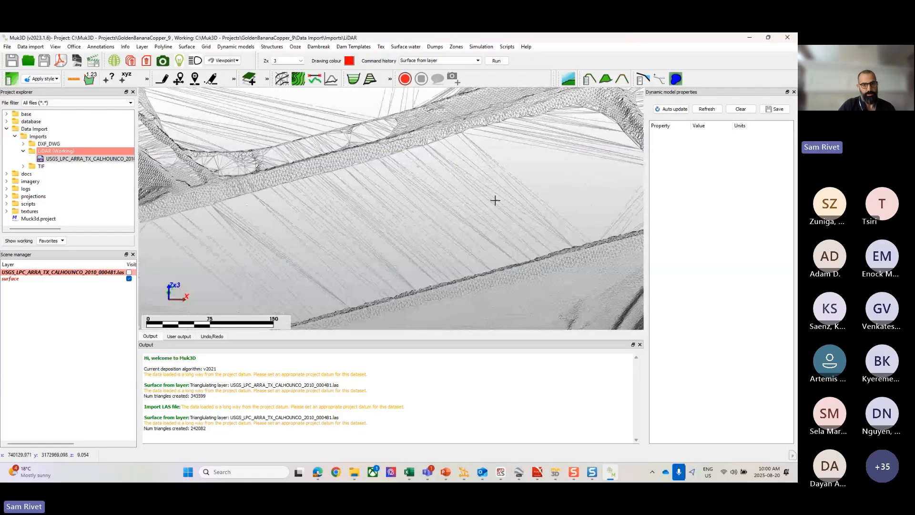
{"action": "left_click_drag", "start_coordinate": [495, 200], "coordinate": [508, 194]}
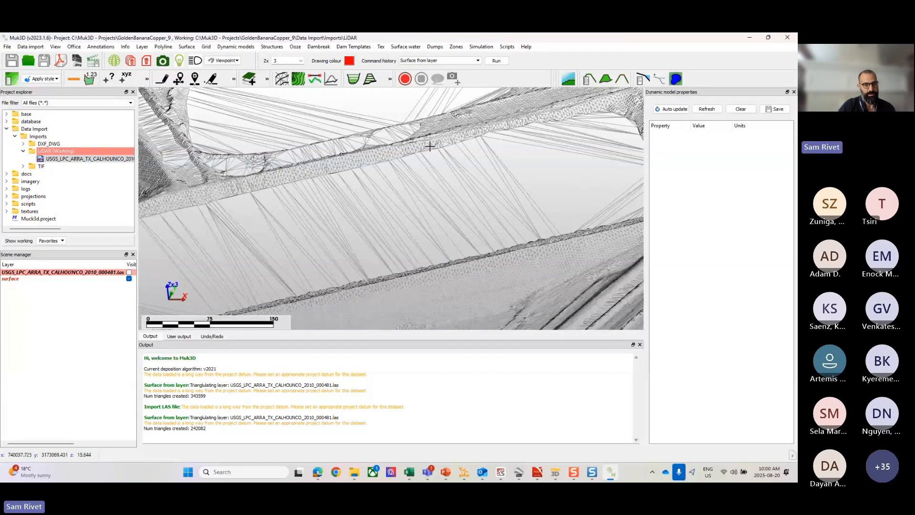
{"action": "scroll", "coordinate": [430, 146], "scroll_direction": "down", "scroll_amount": 4}
{"action": "left_click_drag", "start_coordinate": [349, 194], "coordinate": [441, 200]}
{"action": "scroll", "coordinate": [503, 190], "scroll_direction": "down", "scroll_amount": 4}
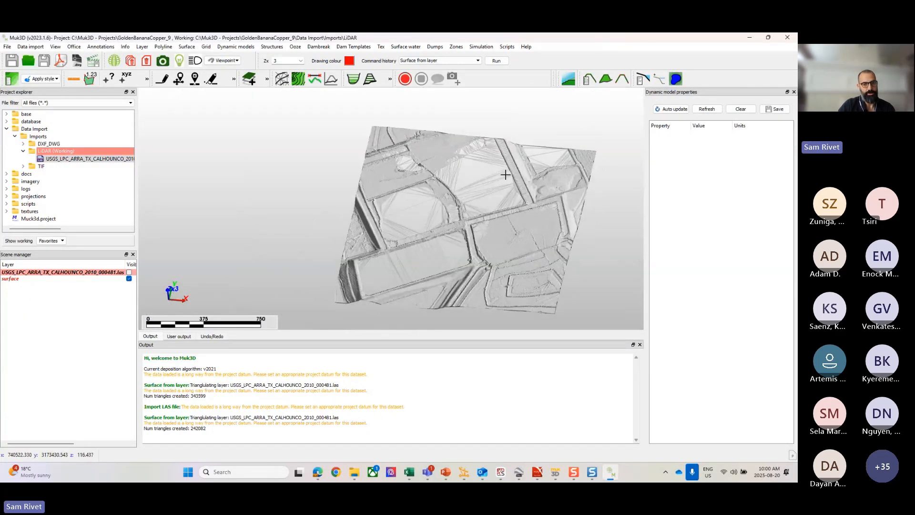
{"action": "scroll", "coordinate": [422, 212], "scroll_direction": "up", "scroll_amount": 7}
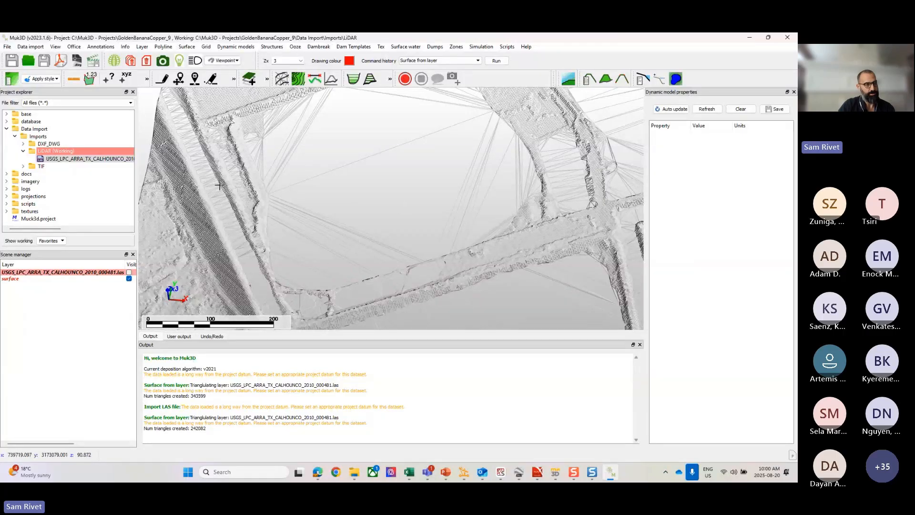
{"action": "scroll", "coordinate": [384, 205], "scroll_direction": "down", "scroll_amount": 5}
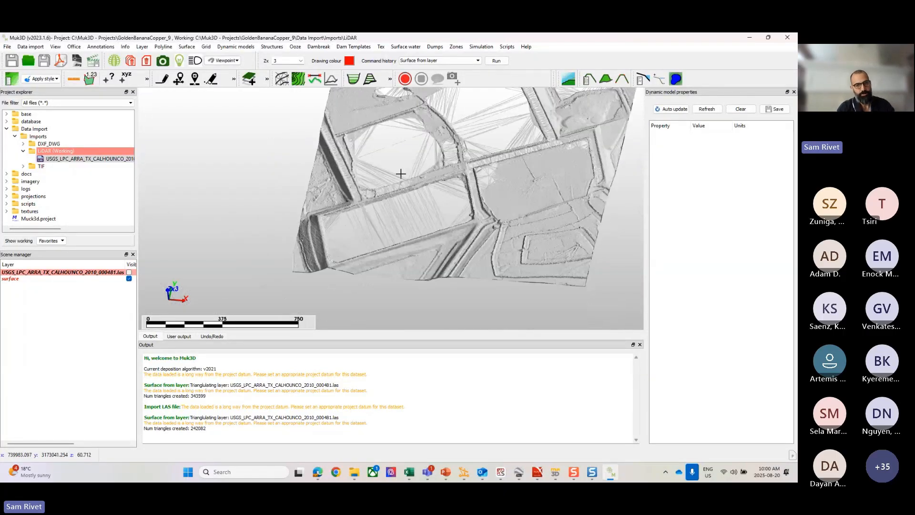
Step: Set the viewpoint to plan view and look over the full extent of the wireframe surface
{"action": "key", "text": "p"}
{"action": "scroll", "coordinate": [403, 196], "scroll_direction": "up", "scroll_amount": 5}
{"action": "middle_click_drag", "start_coordinate": [440, 327], "coordinate": [454, 313]}
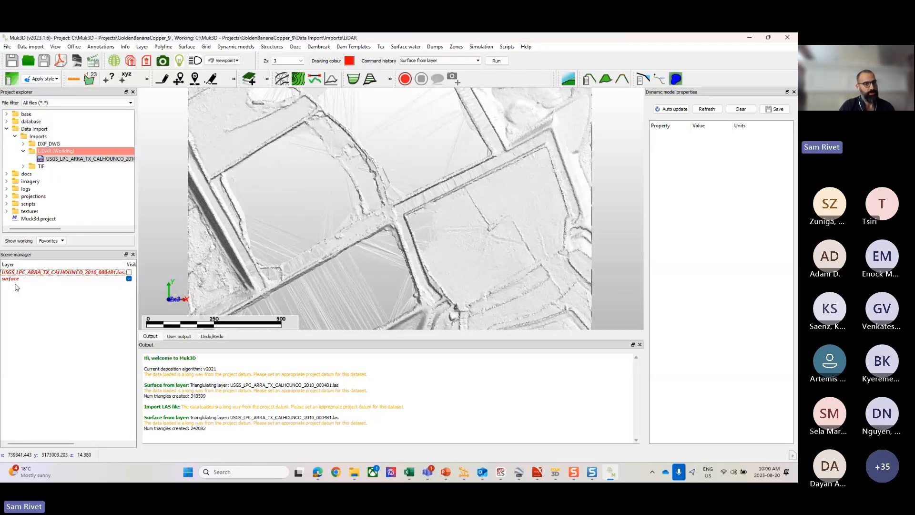
{"action": "scroll", "coordinate": [411, 195], "scroll_direction": "down", "scroll_amount": 3}
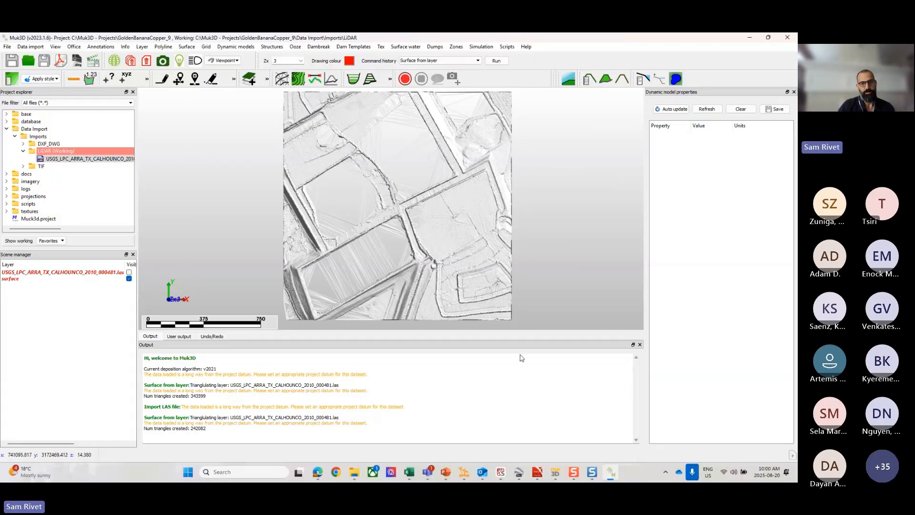
Step: Clear the graphics, discarding all unsaved layers, then collapse the LiDAR folder and expand the TIF folder in the project
{"action": "right_click", "coordinate": [545, 167]}
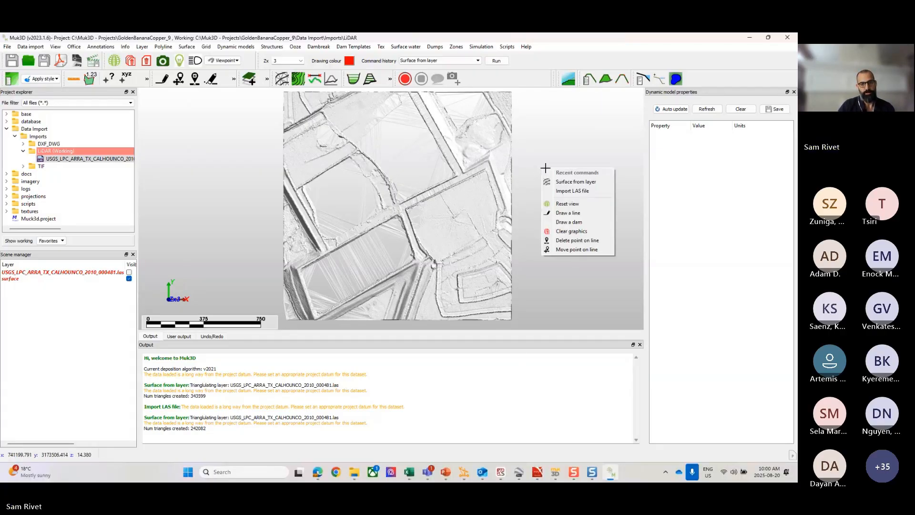
{"action": "left_click", "coordinate": [564, 232]}
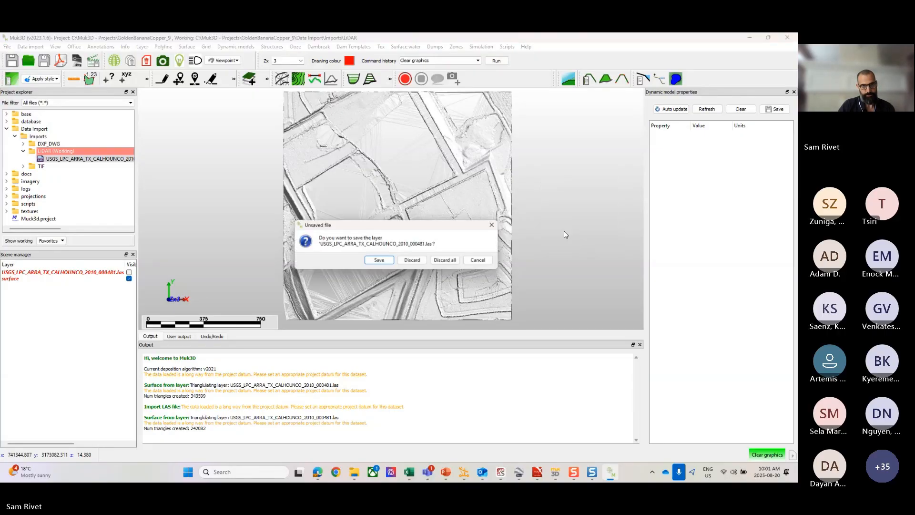
{"action": "left_click", "coordinate": [443, 259]}
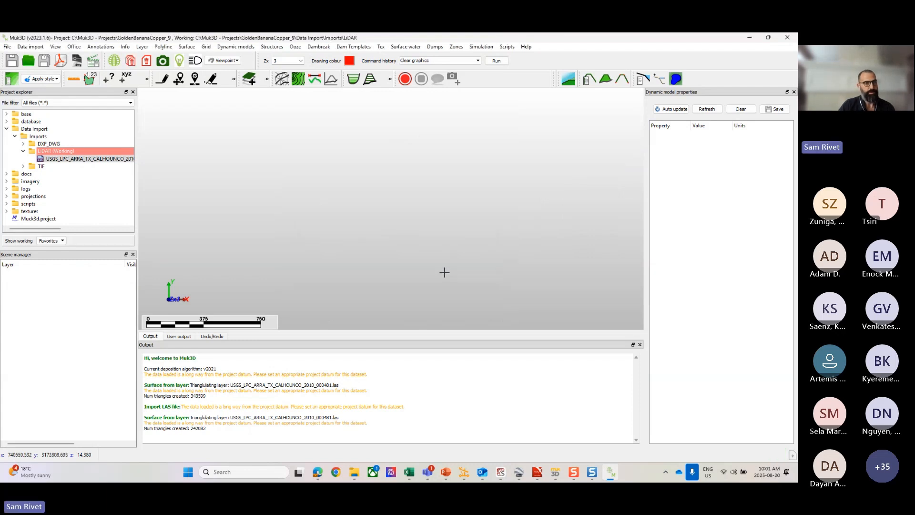
{"action": "left_click", "coordinate": [23, 151]}
{"action": "left_click", "coordinate": [23, 159]}
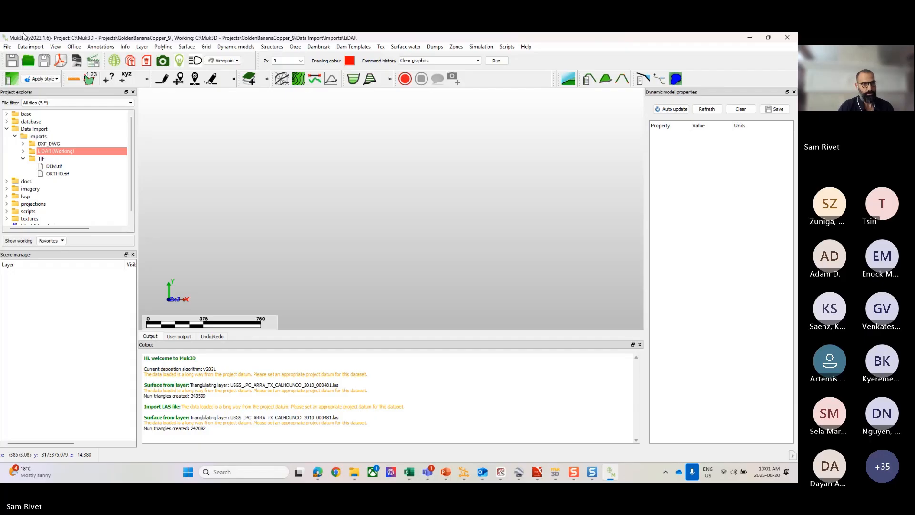
{"action": "left_click", "coordinate": [38, 47]}
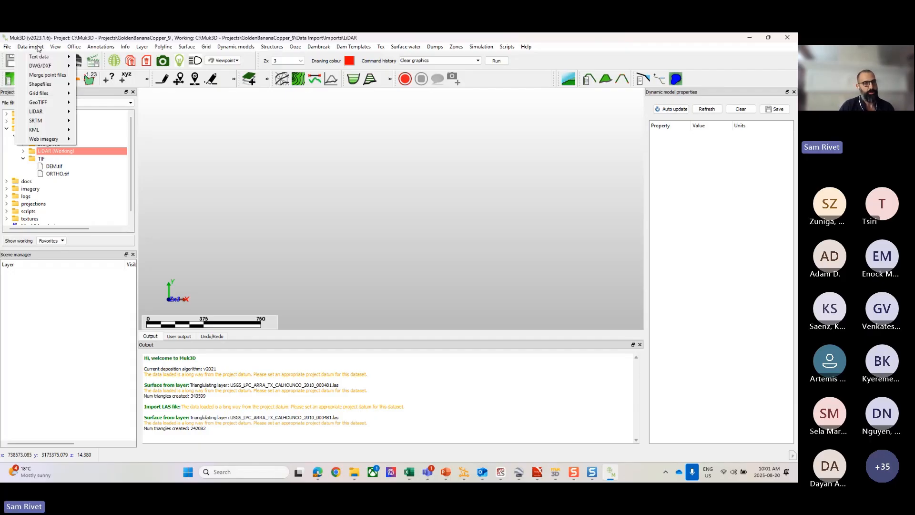
{"action": "mouse_move", "coordinate": [36, 102]}
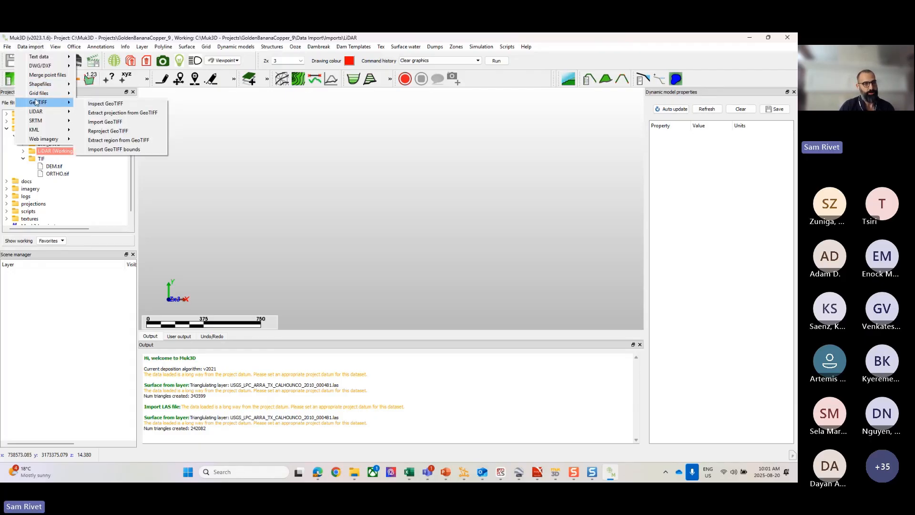
{"action": "left_click", "coordinate": [106, 104]}
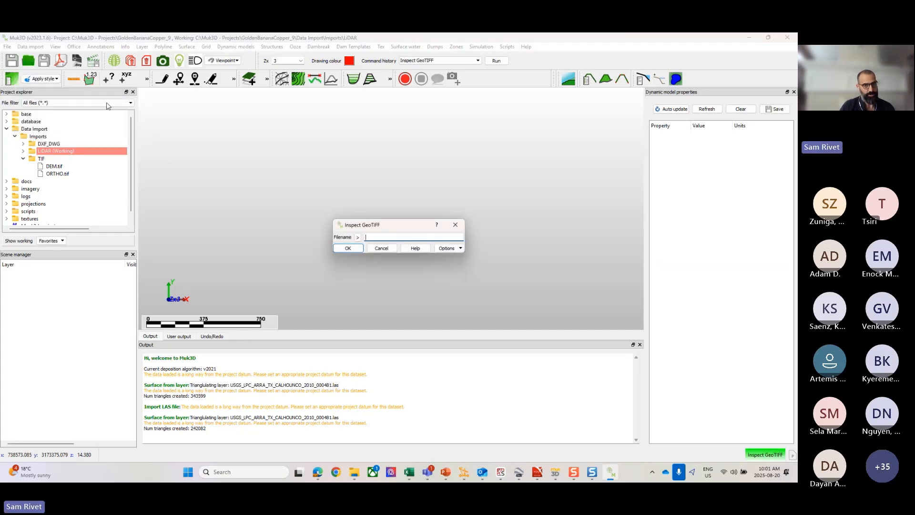
{"action": "left_click", "coordinate": [388, 248]}
Step: Set the TIF folder as the working directory and run Inspect GeoTIFF on DEM.tif
{"action": "right_click", "coordinate": [38, 159]}
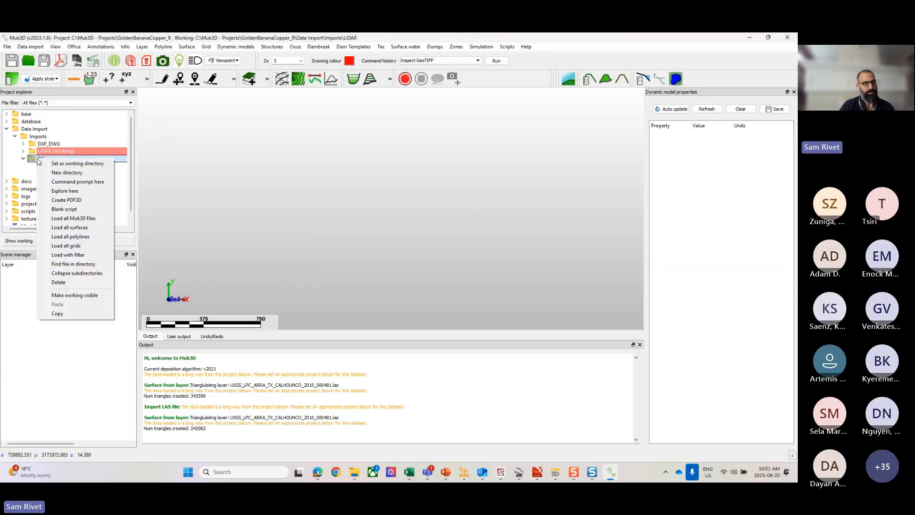
{"action": "left_click", "coordinate": [77, 163]}
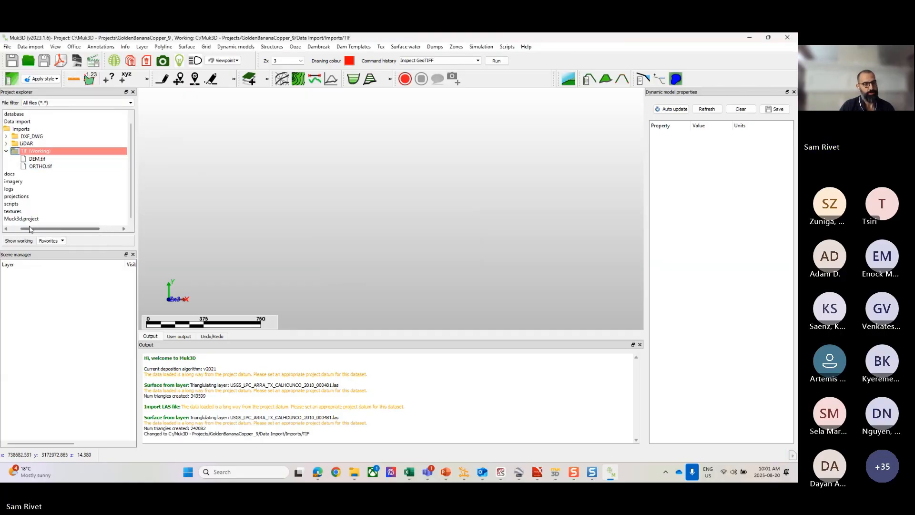
{"action": "left_click", "coordinate": [34, 47]}
{"action": "mouse_move", "coordinate": [43, 102]}
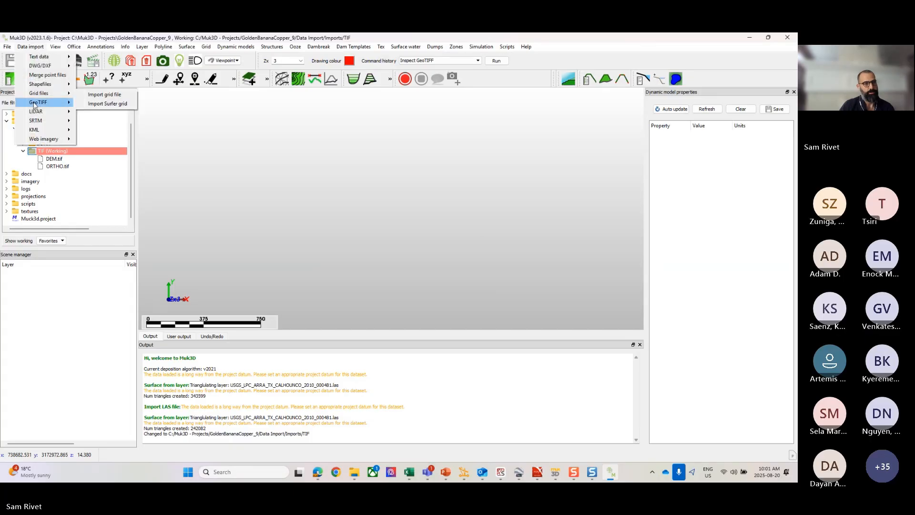
{"action": "left_click", "coordinate": [105, 103]}
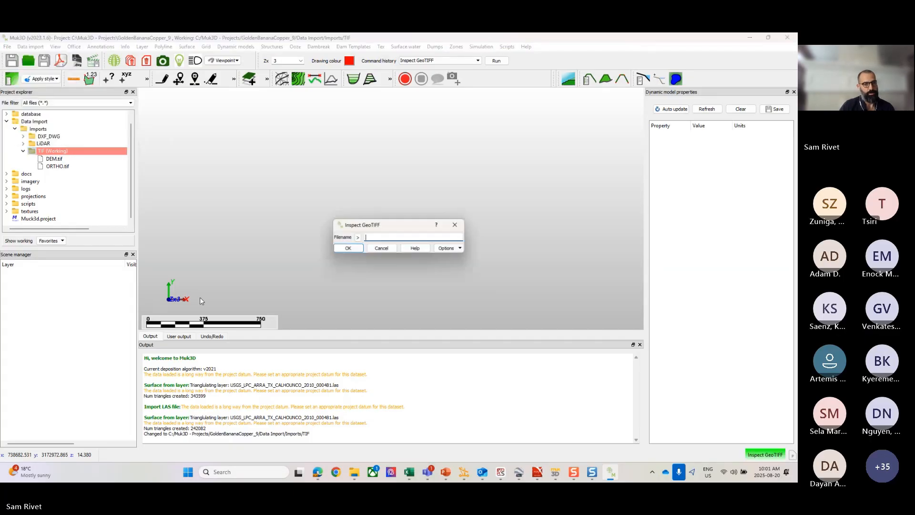
{"action": "left_click", "coordinate": [357, 236]}
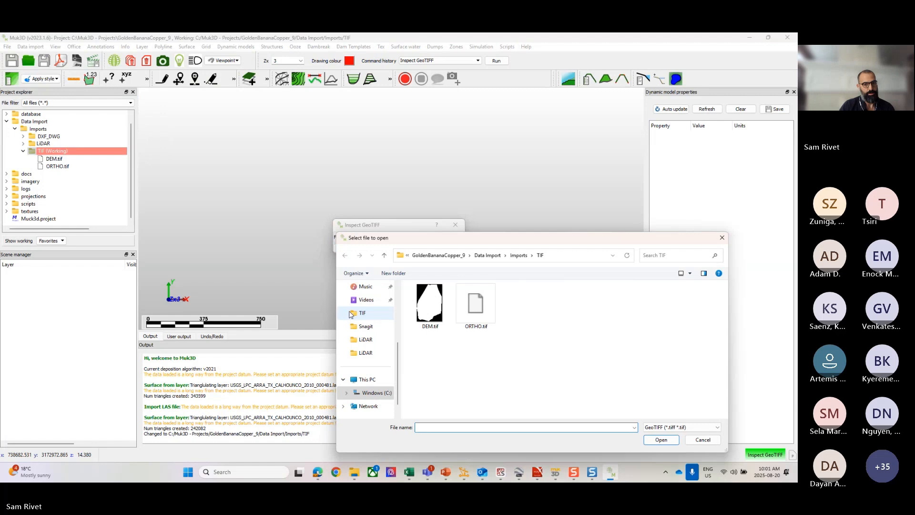
{"action": "left_click", "coordinate": [430, 305]}
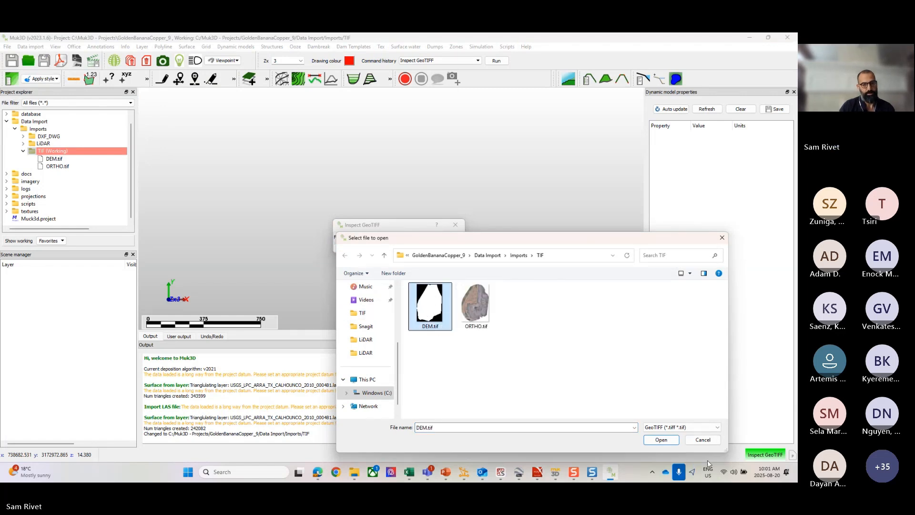
{"action": "left_click", "coordinate": [661, 439]}
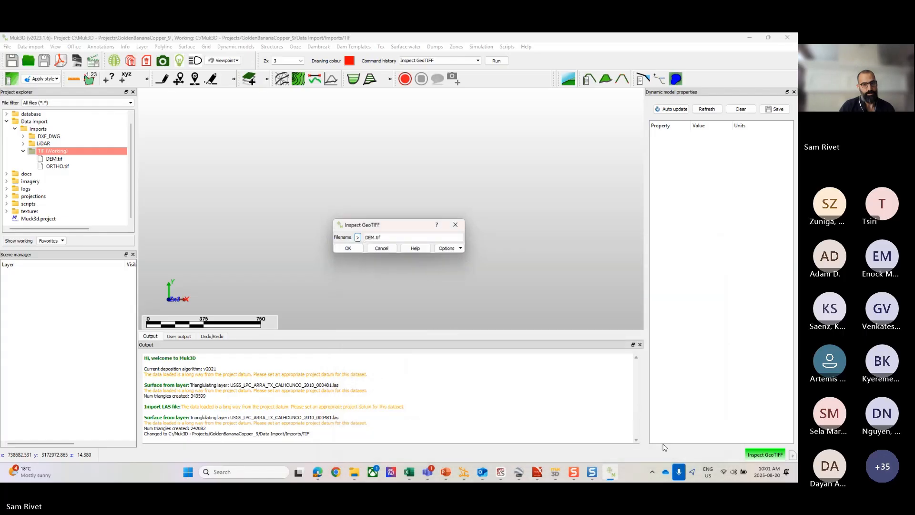
{"action": "left_click", "coordinate": [346, 250]}
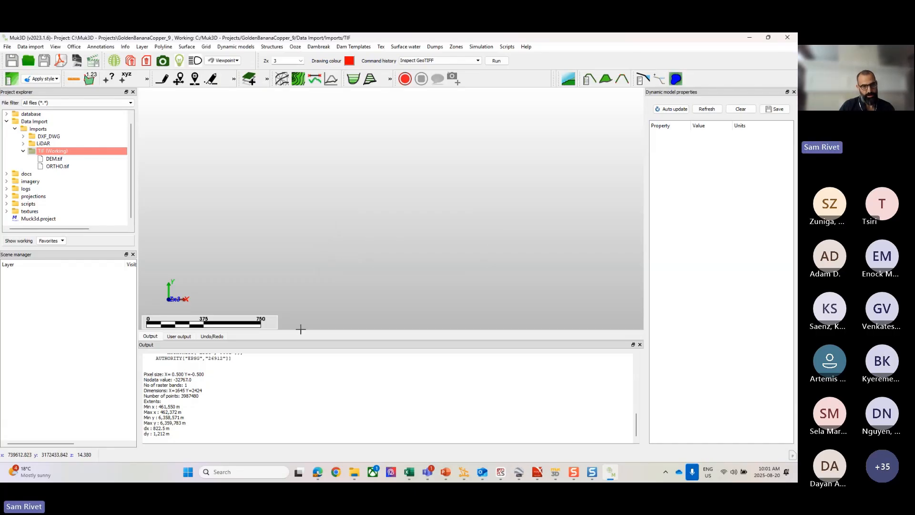
Step: Detach the output window and resize it narrower and taller so the full DEM.tif inspection report fits
{"action": "mouse_move", "coordinate": [301, 330]}
{"action": "left_mouse_down"}
{"action": "mouse_move", "coordinate": [309, 189]}
{"action": "mouse_move", "coordinate": [309, 374]}
{"action": "mouse_move", "coordinate": [309, 334]}
{"action": "left_mouse_up"}
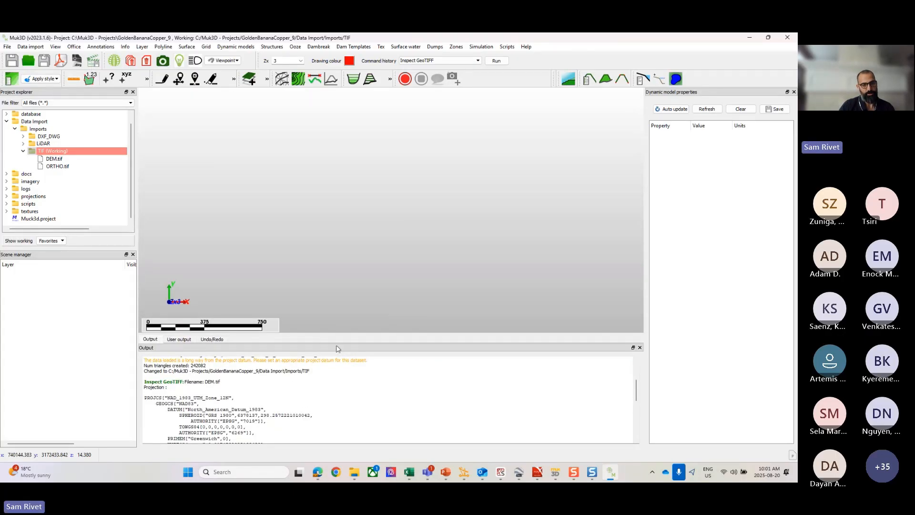
{"action": "left_click_drag", "start_coordinate": [346, 343], "coordinate": [400, 352]}
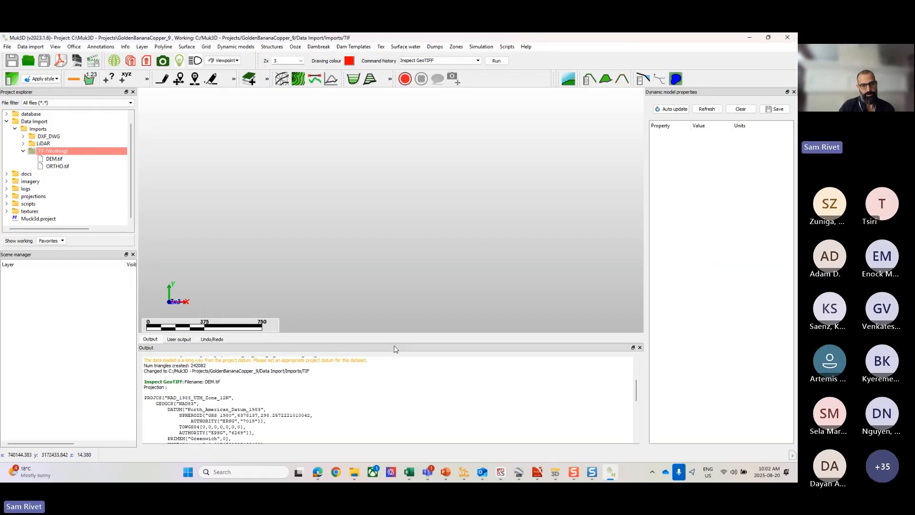
{"action": "left_click_drag", "start_coordinate": [394, 350], "coordinate": [427, 125]}
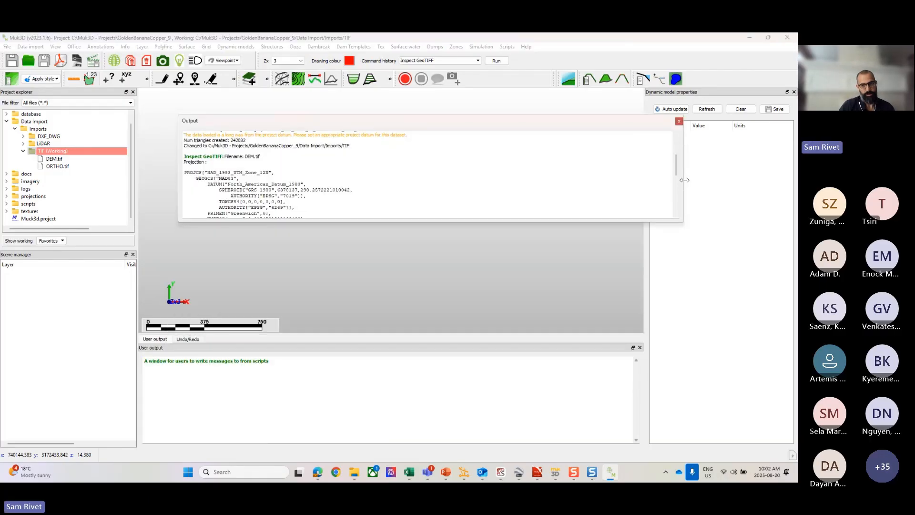
{"action": "left_click_drag", "start_coordinate": [683, 167], "coordinate": [374, 166]}
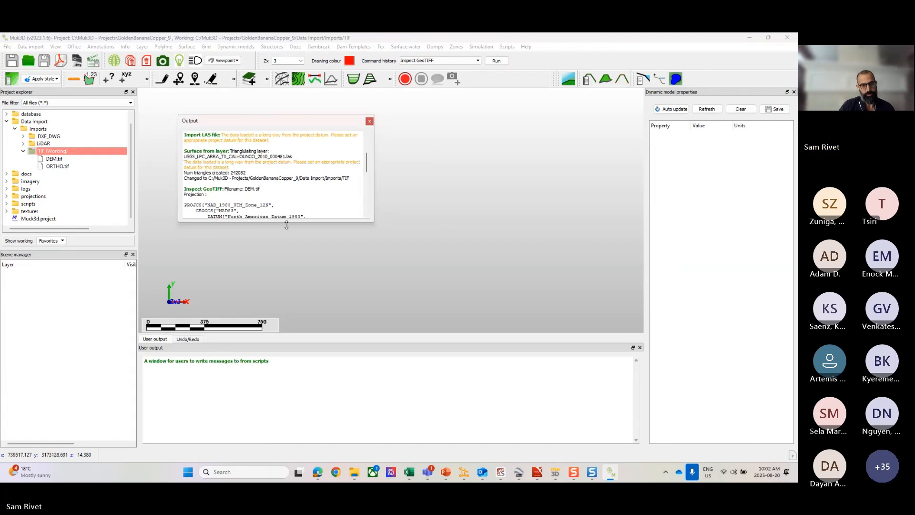
{"action": "left_click_drag", "start_coordinate": [289, 225], "coordinate": [288, 426]}
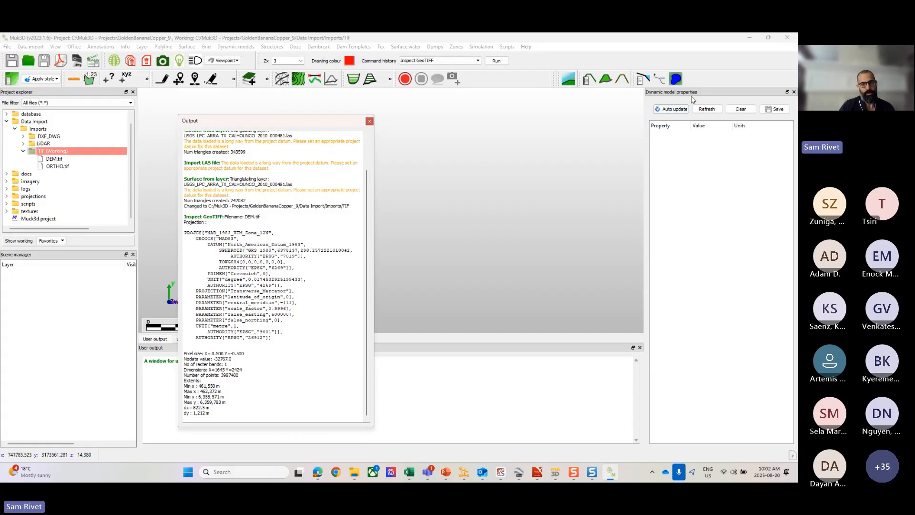
{"action": "right_click", "coordinate": [717, 97]}
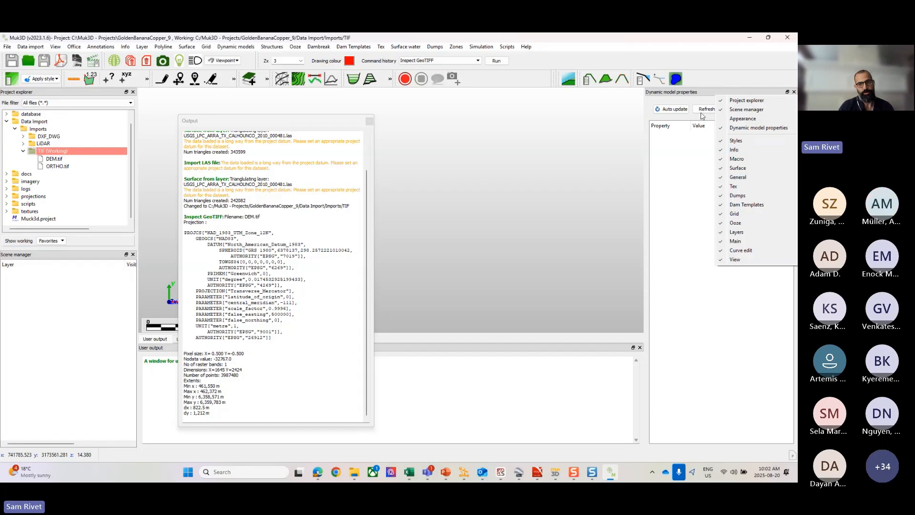
{"action": "right_click", "coordinate": [701, 90]}
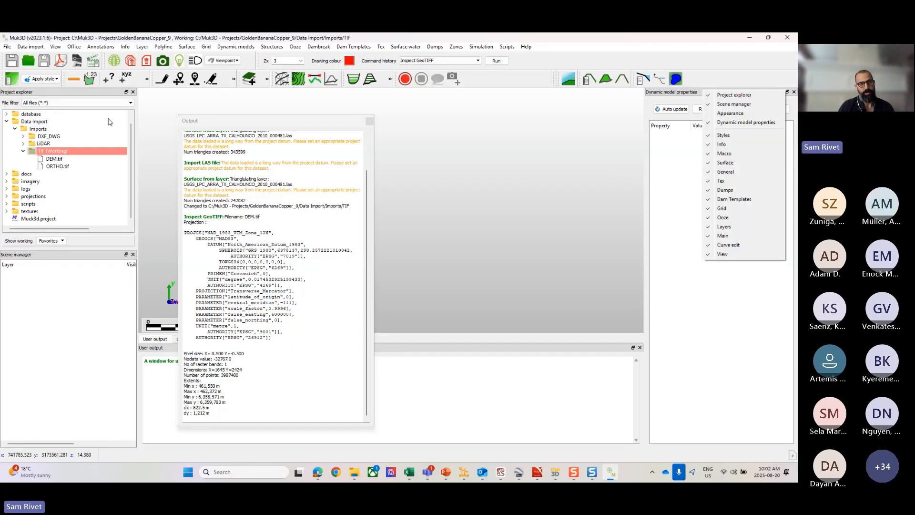
{"action": "right_click", "coordinate": [59, 91]}
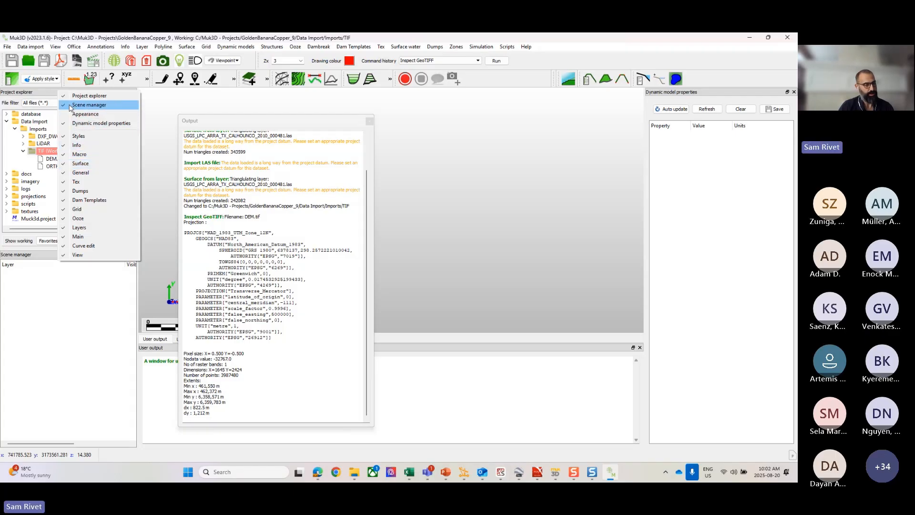
{"action": "left_click", "coordinate": [327, 126]}
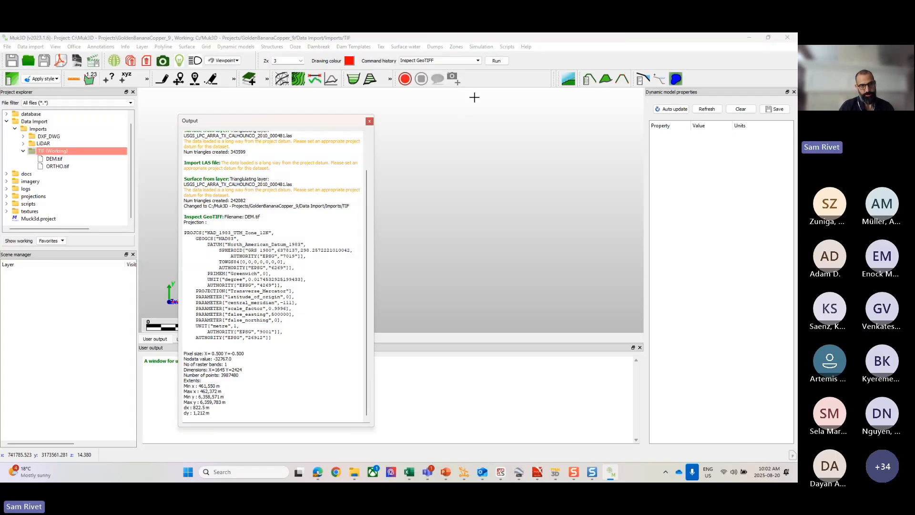
Step: Move the floating output window clear of the model area and examine the projection name in the DEM.tif report
{"action": "left_click_drag", "start_coordinate": [292, 122], "coordinate": [548, 97]}
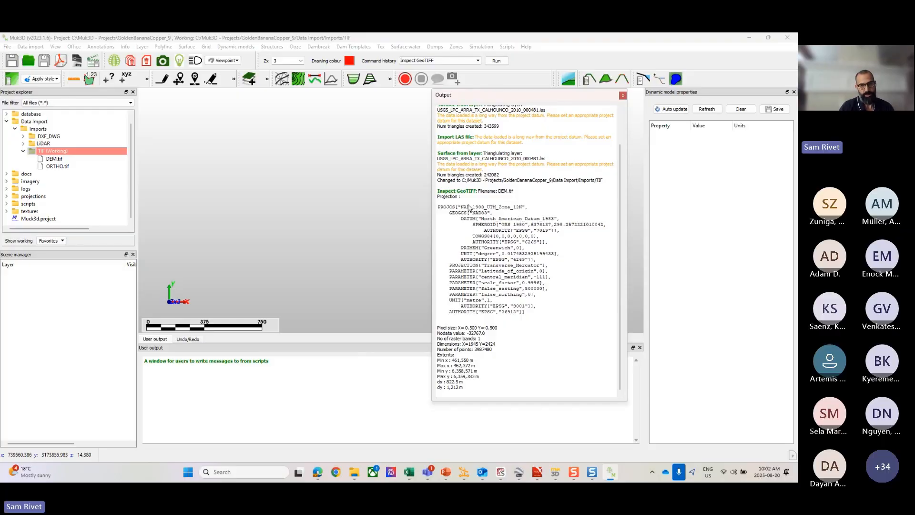
{"action": "left_click_drag", "start_coordinate": [461, 209], "coordinate": [525, 208]}
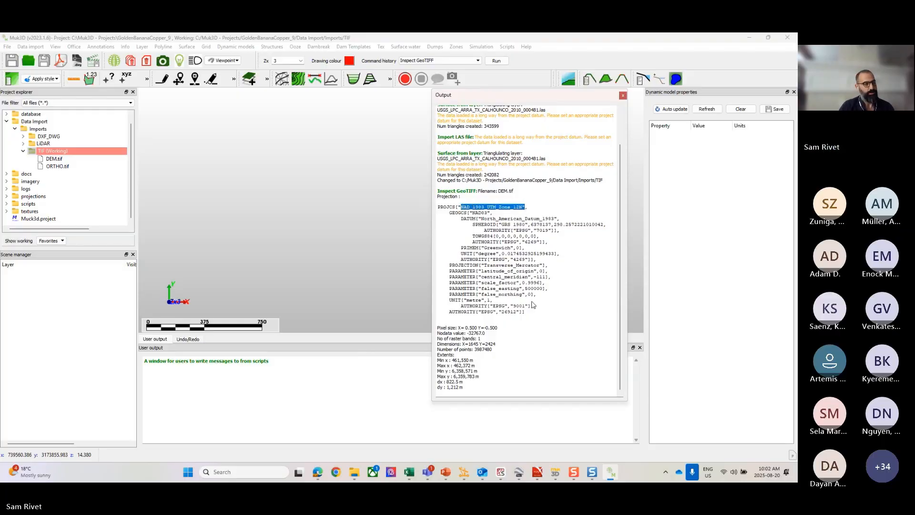
{"action": "left_click", "coordinate": [513, 265]}
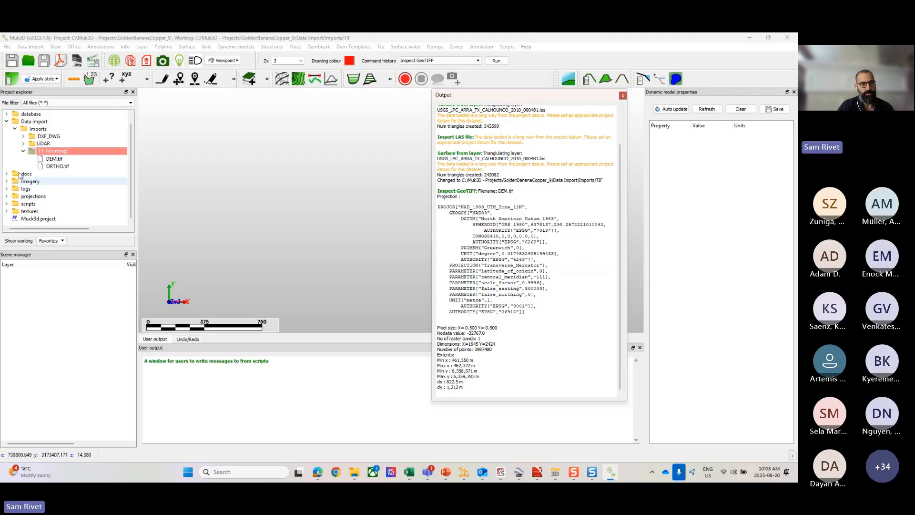
Step: Run Inspect GeoTIFF on ORTHO.tif from the TIF folder
{"action": "left_click", "coordinate": [33, 47]}
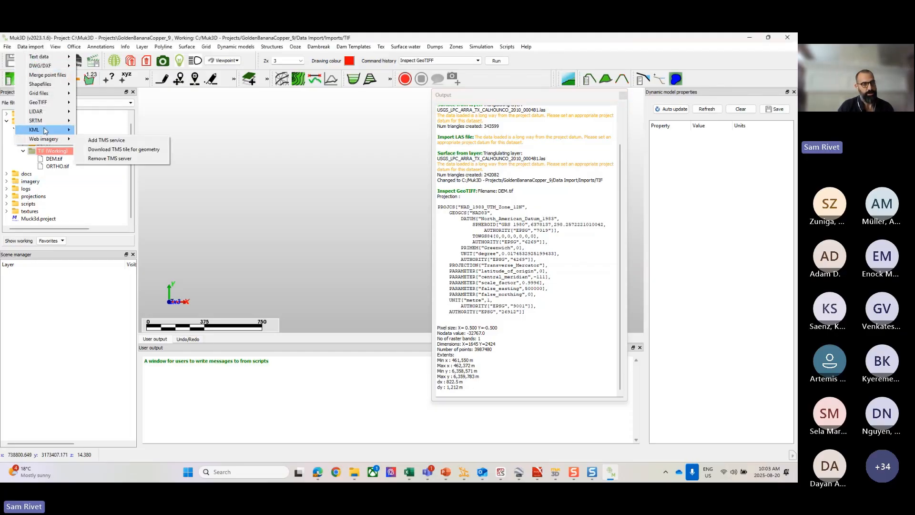
{"action": "mouse_move", "coordinate": [48, 103]}
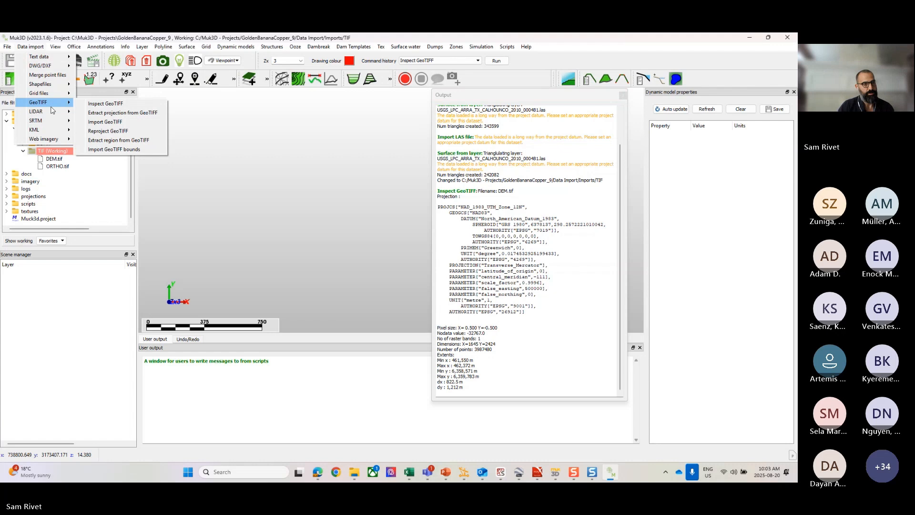
{"action": "left_click", "coordinate": [105, 104]}
{"action": "double_click", "coordinate": [357, 237]}
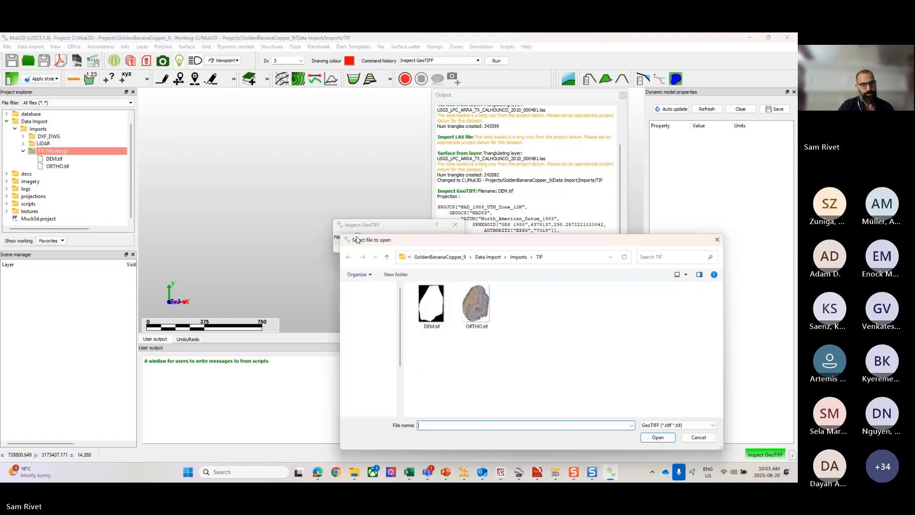
{"action": "left_click", "coordinate": [474, 312]}
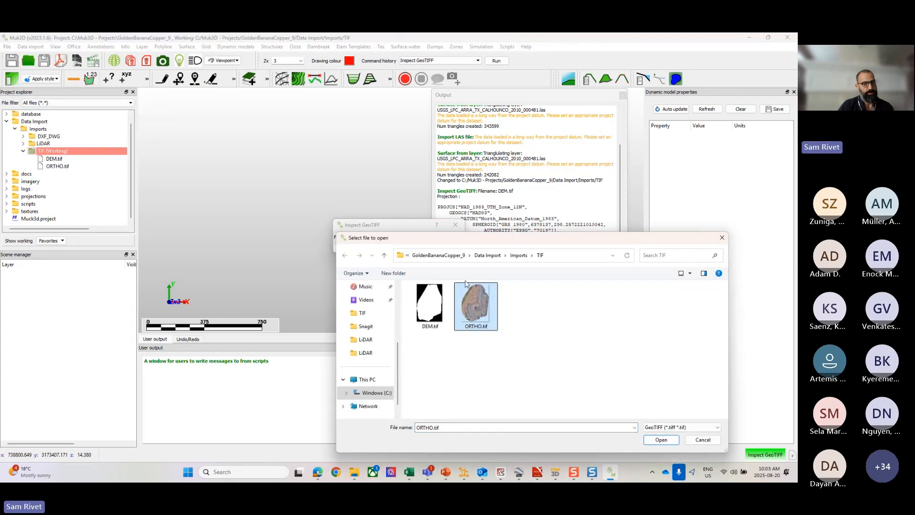
{"action": "left_click", "coordinate": [434, 307]}
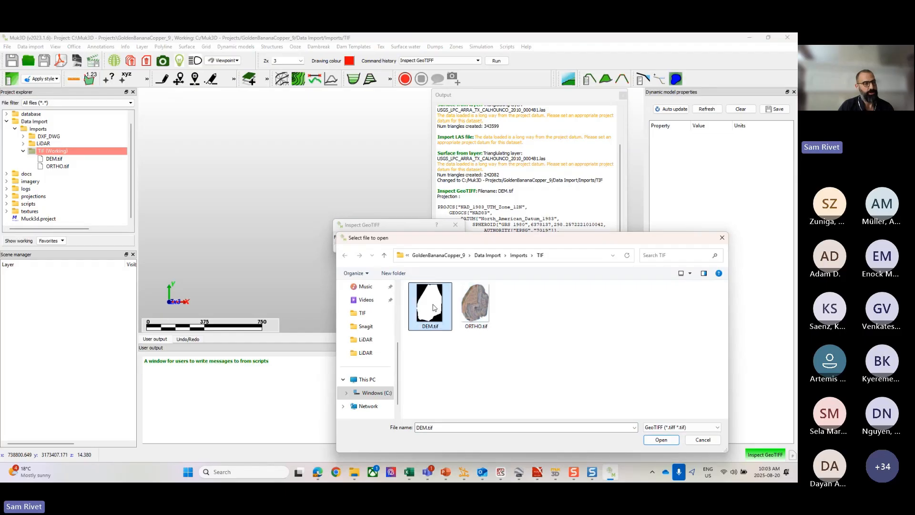
{"action": "left_click", "coordinate": [468, 300]}
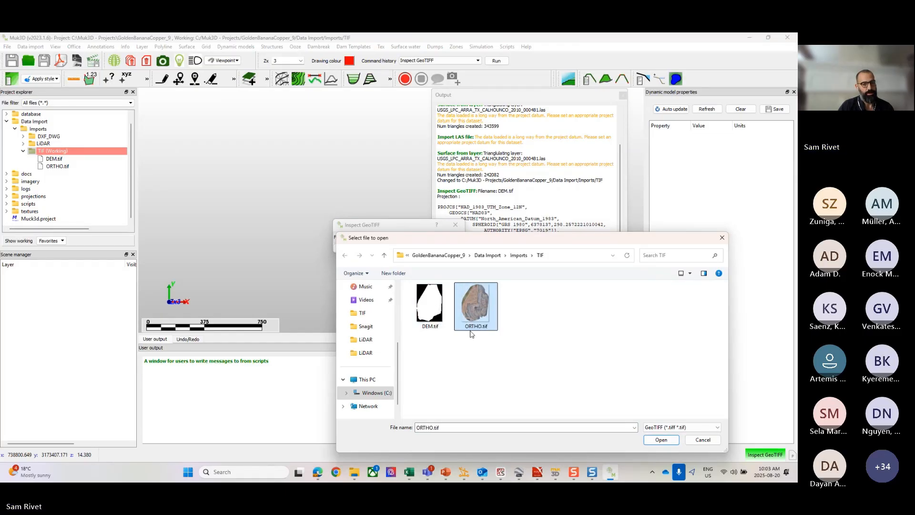
{"action": "left_click", "coordinate": [660, 439]}
{"action": "left_click", "coordinate": [350, 247]}
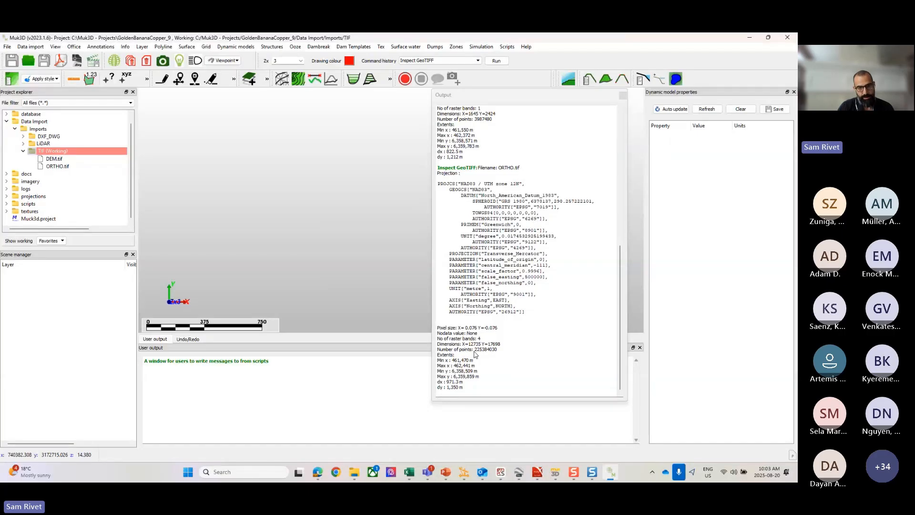
Step: Examine the number of points in the ORTHO.tif inspection report
{"action": "left_click_drag", "start_coordinate": [475, 351], "coordinate": [479, 353]}
{"action": "left_click", "coordinate": [480, 353]}
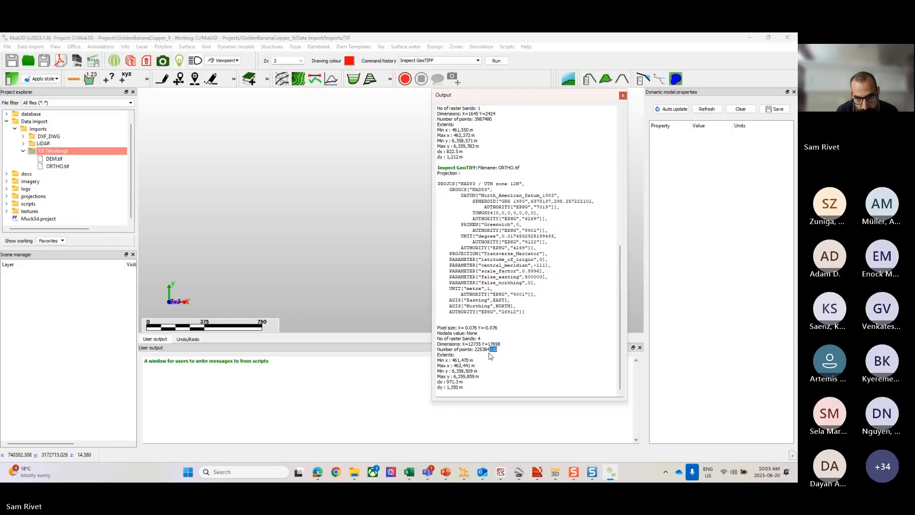
{"action": "left_click_drag", "start_coordinate": [486, 349], "coordinate": [481, 351]}
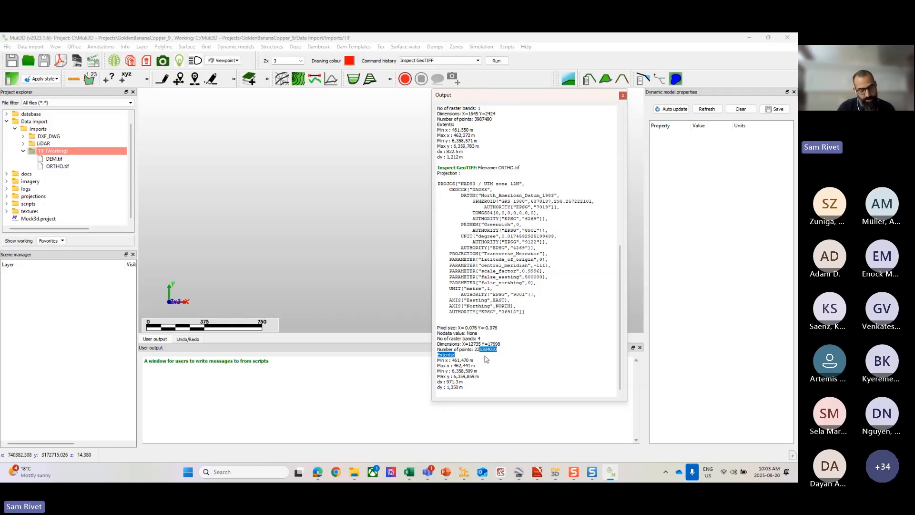
{"action": "left_click", "coordinate": [493, 356]}
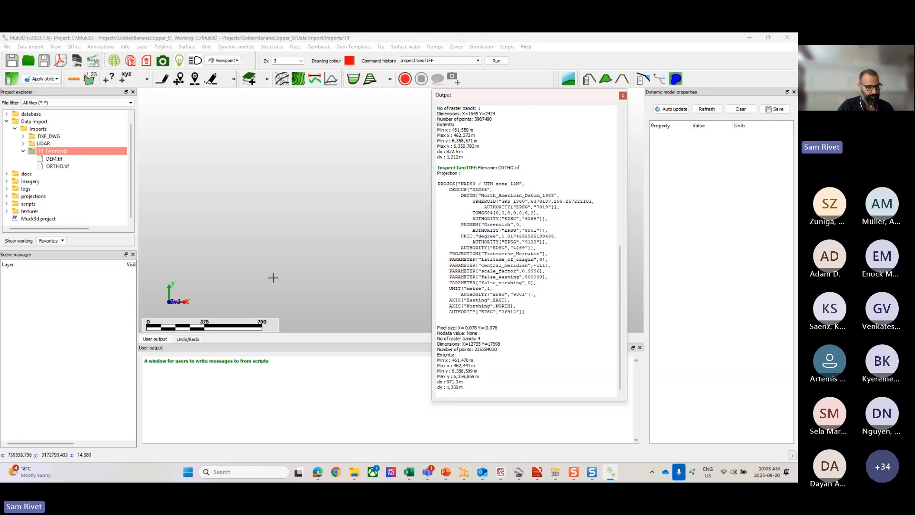
{"action": "left_click", "coordinate": [210, 201]}
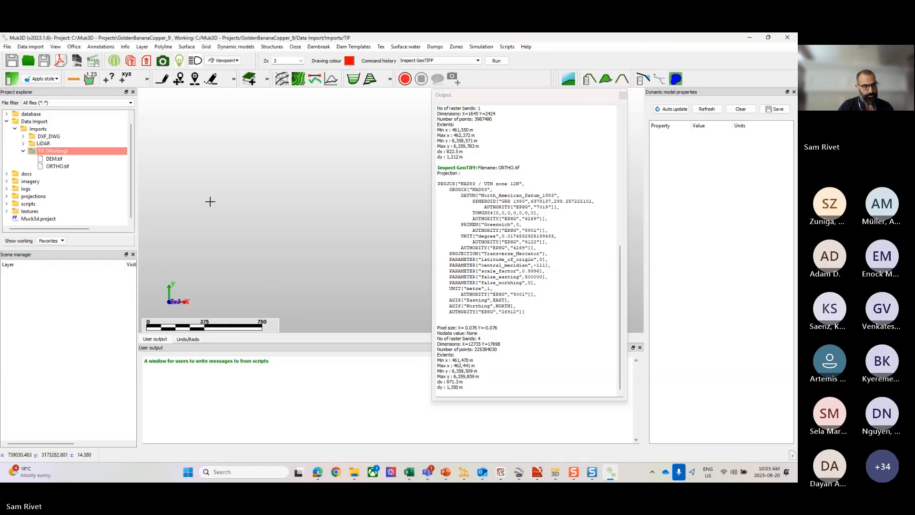
Step: Import DEM.tif from the TIF folder as a GeoTIFF with a resample interval of 5 and no reprojection
{"action": "left_click", "coordinate": [42, 158]}
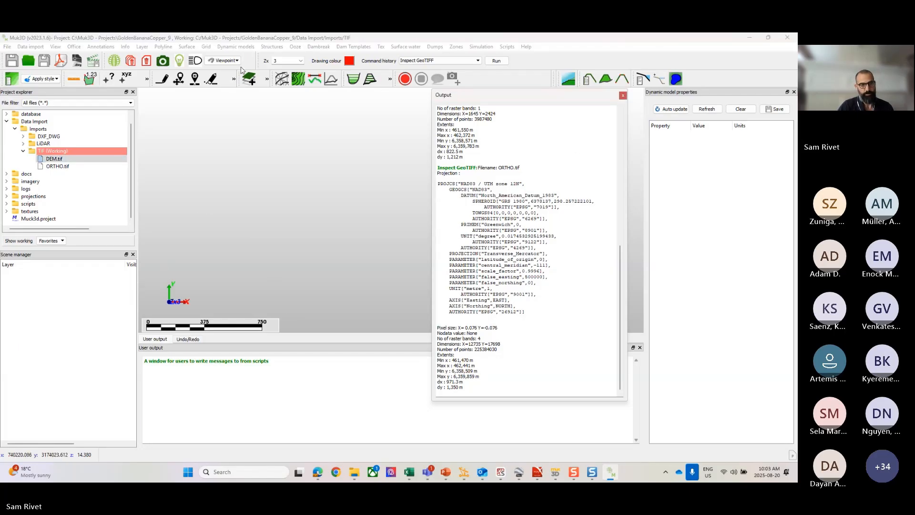
{"action": "left_click", "coordinate": [9, 47]}
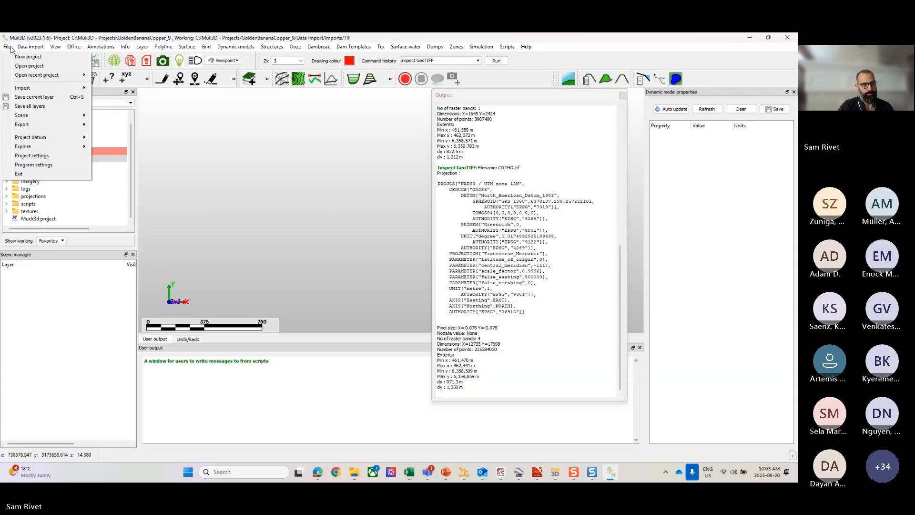
{"action": "mouse_move", "coordinate": [25, 51]}
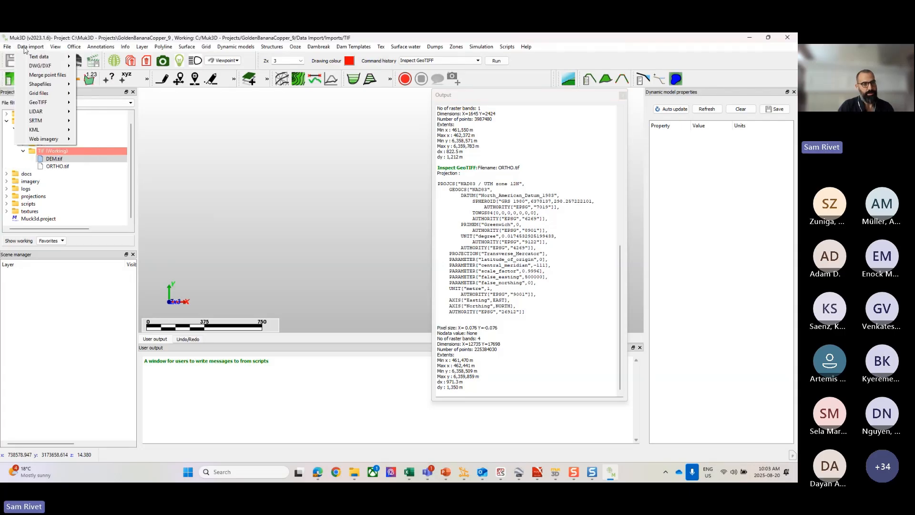
{"action": "mouse_move", "coordinate": [35, 104]}
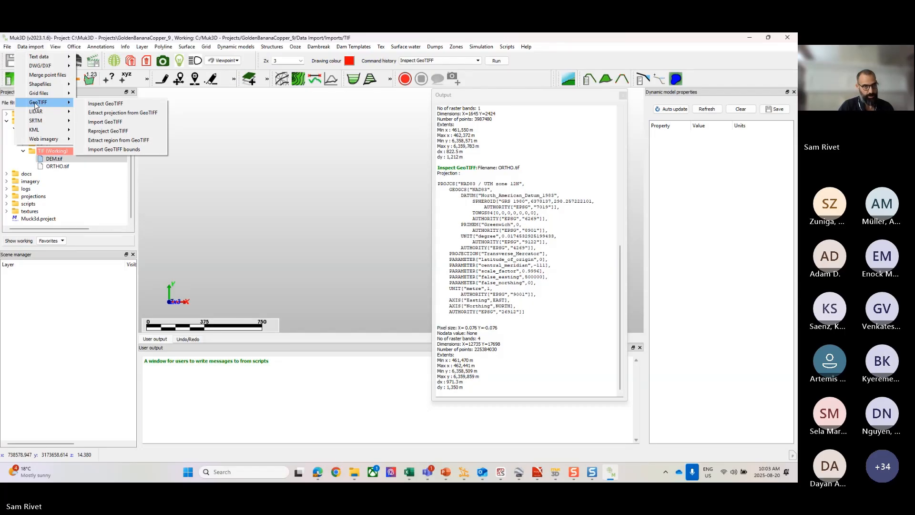
{"action": "left_click", "coordinate": [110, 122]}
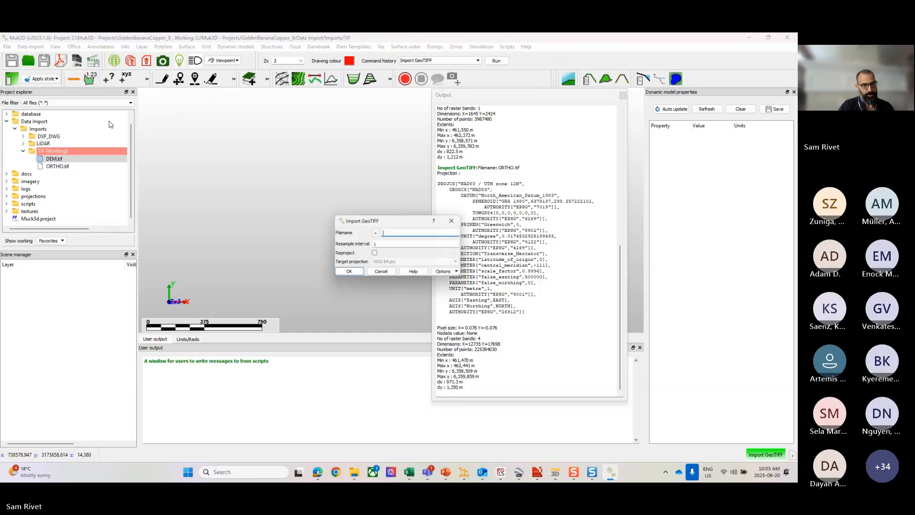
{"action": "left_click", "coordinate": [375, 233]}
{"action": "left_click", "coordinate": [423, 305]}
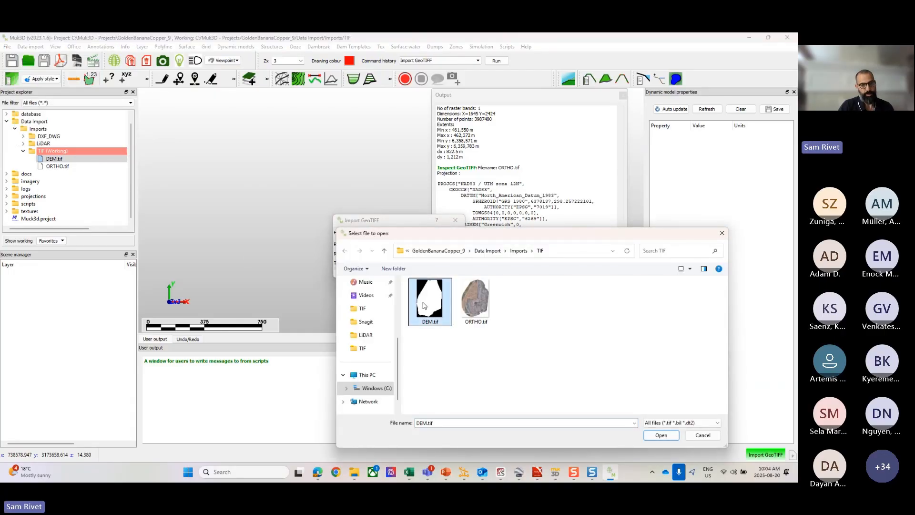
{"action": "left_click", "coordinate": [660, 435]}
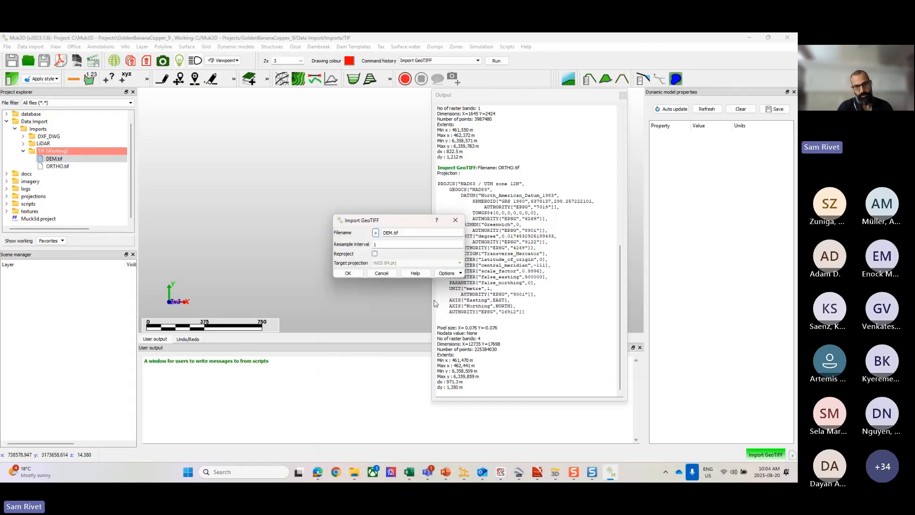
{"action": "left_click", "coordinate": [383, 244]}
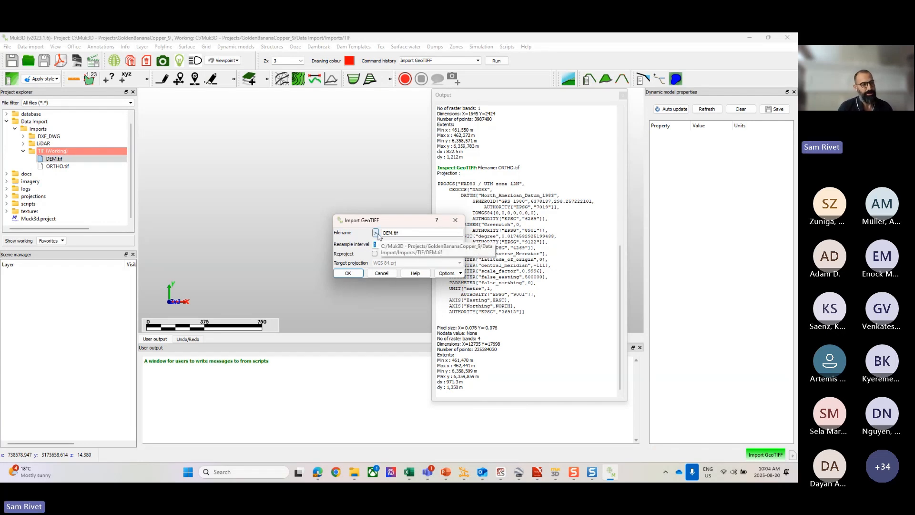
{"action": "type", "text": "5"}
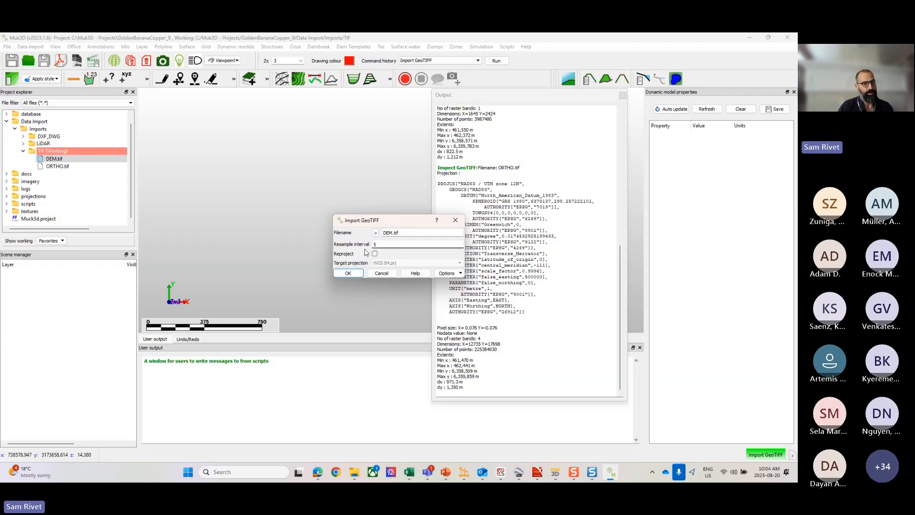
{"action": "left_click", "coordinate": [348, 273]}
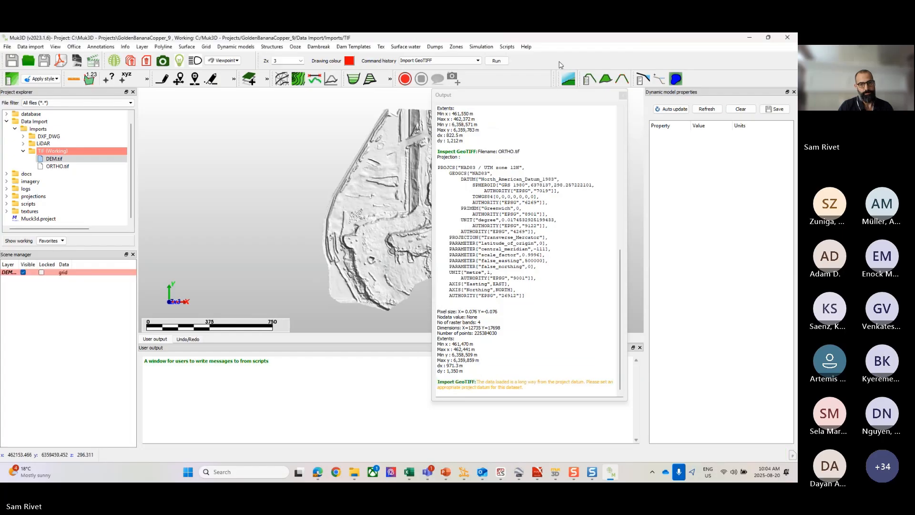
Step: Move the floating output window clear of the imported DEM grid and look over the grid's terrain
{"action": "left_click_drag", "start_coordinate": [581, 99], "coordinate": [711, 135]}
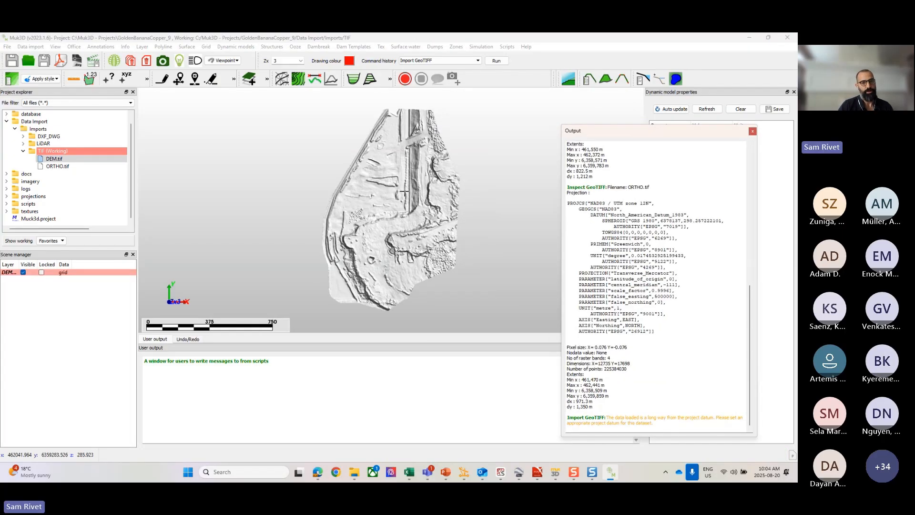
{"action": "scroll", "coordinate": [399, 191], "scroll_direction": "up", "scroll_amount": 3}
{"action": "mouse_move", "coordinate": [398, 208]}
{"action": "left_mouse_down"}
{"action": "mouse_move", "coordinate": [389, 140]}
{"action": "mouse_move", "coordinate": [394, 206]}
{"action": "left_mouse_up"}
{"action": "scroll", "coordinate": [393, 206], "scroll_direction": "down", "scroll_amount": 3}
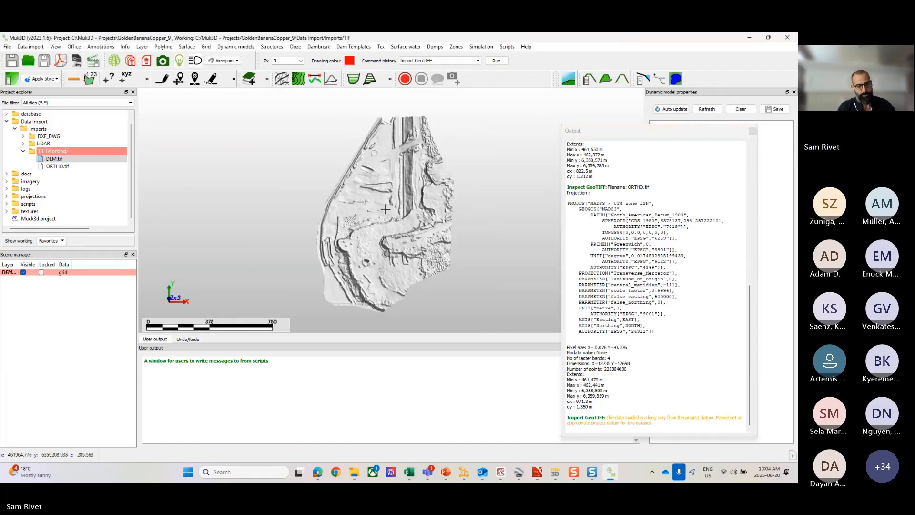
{"action": "scroll", "coordinate": [386, 198], "scroll_direction": "up", "scroll_amount": 3}
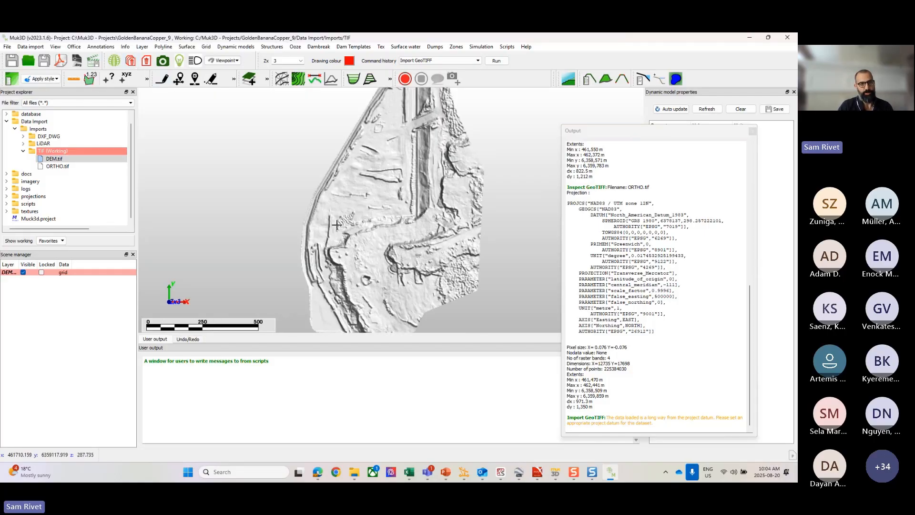
Step: Draw a rectangle about 272 m by 194 m at elevation 400 over the middle of the DEM grid, on layer curve
{"action": "left_click", "coordinate": [163, 47]}
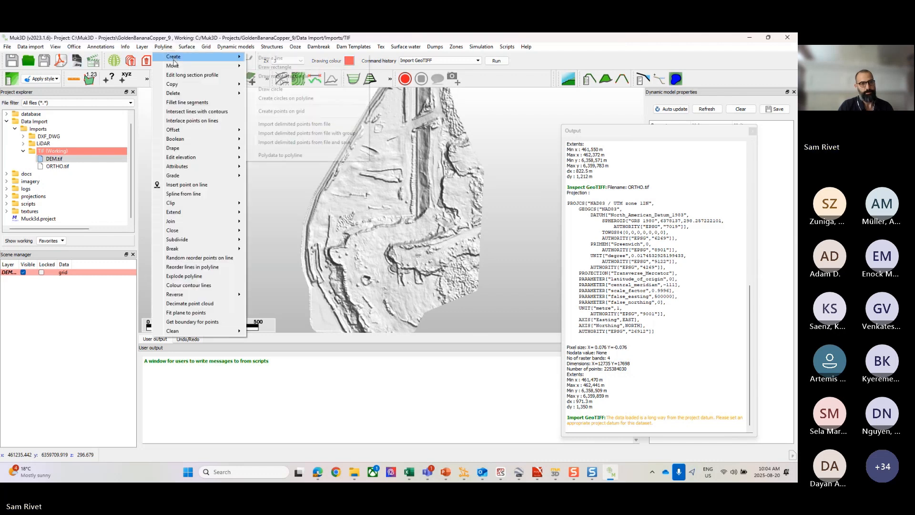
{"action": "mouse_move", "coordinate": [205, 56]}
{"action": "left_click", "coordinate": [282, 72]}
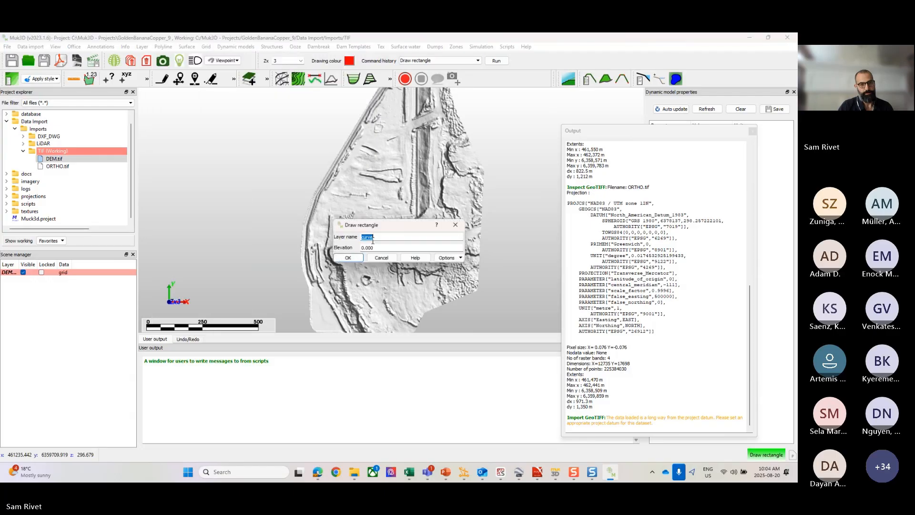
{"action": "left_click_drag", "start_coordinate": [379, 248], "coordinate": [358, 249]}
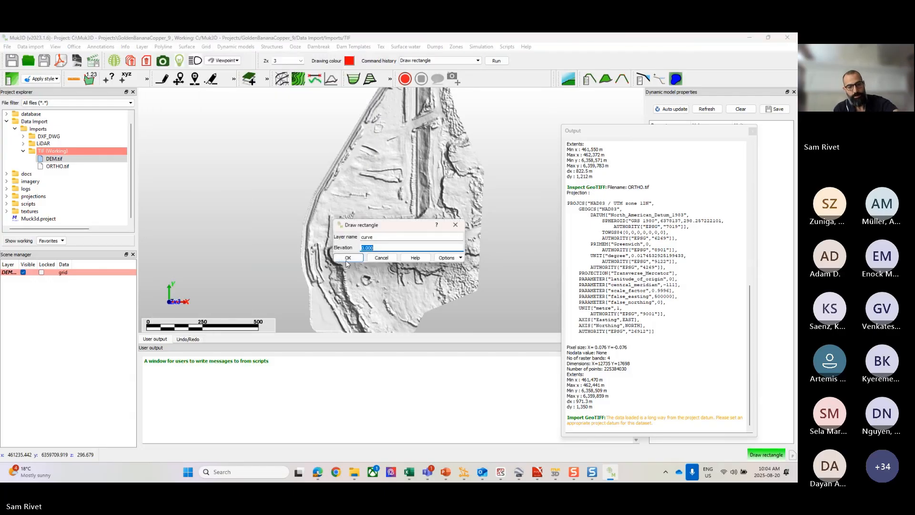
{"action": "type", "text": "400"}
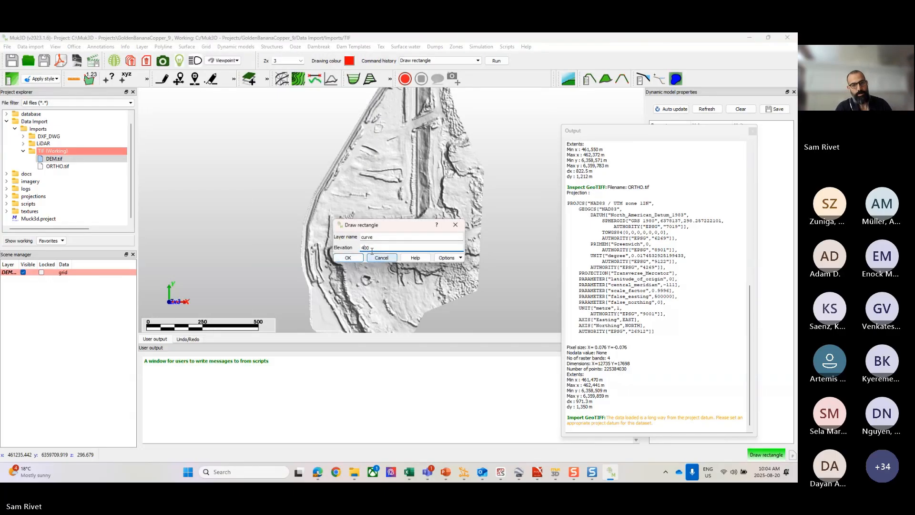
{"action": "left_click", "coordinate": [348, 258]}
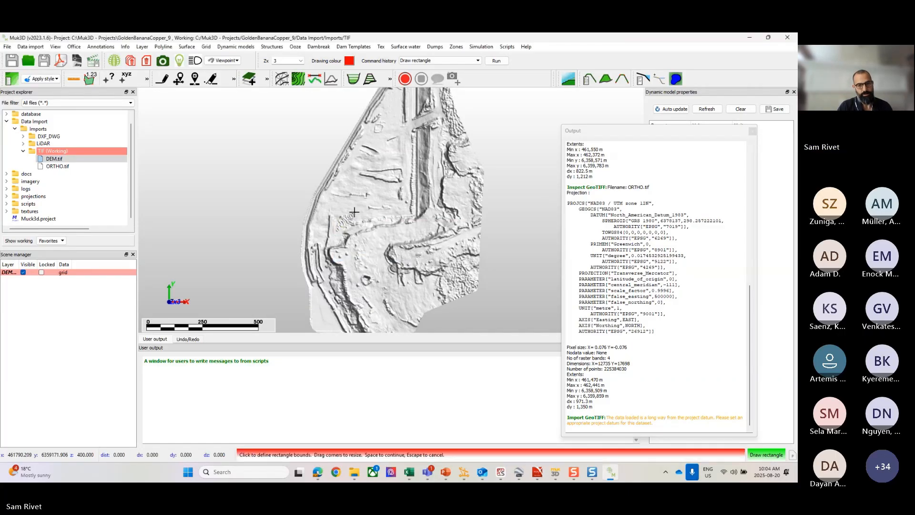
{"action": "left_click_drag", "start_coordinate": [352, 201], "coordinate": [413, 246]}
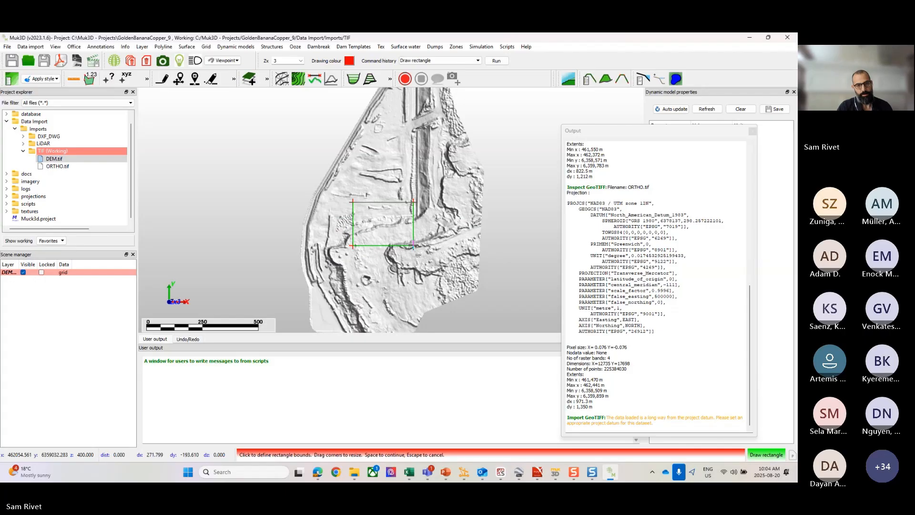
{"action": "key", "text": "space"}
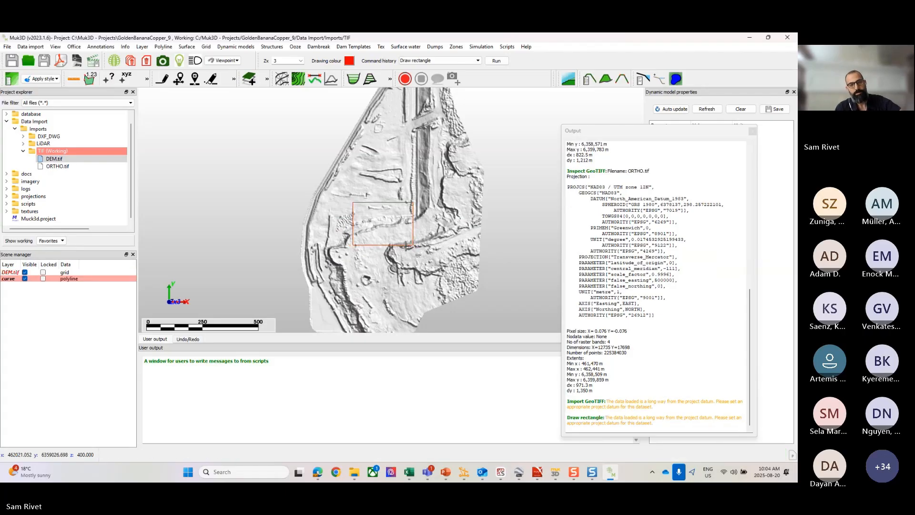
Step: Save the rectangle's polyline layer as a Muk3D curve file named curve in the TIF folder
{"action": "left_click", "coordinate": [13, 281]}
{"action": "right_click", "coordinate": [9, 280]}
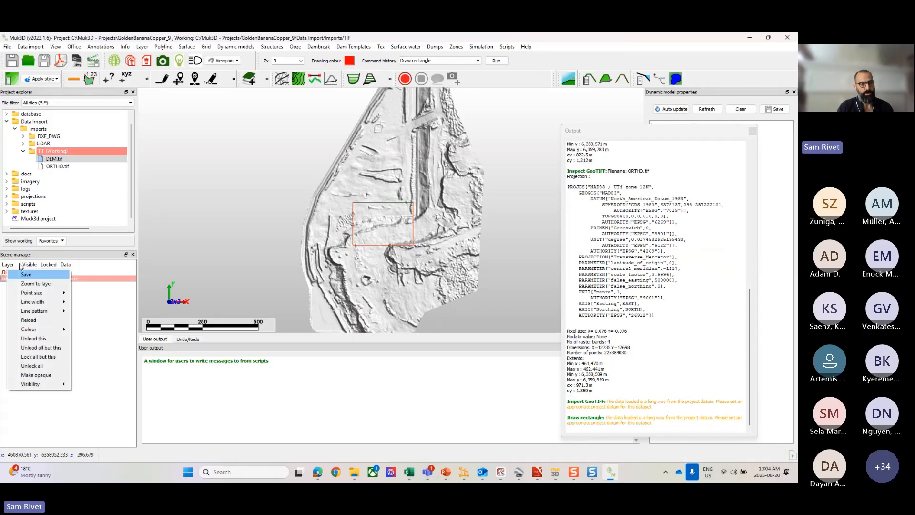
{"action": "left_click", "coordinate": [26, 275]}
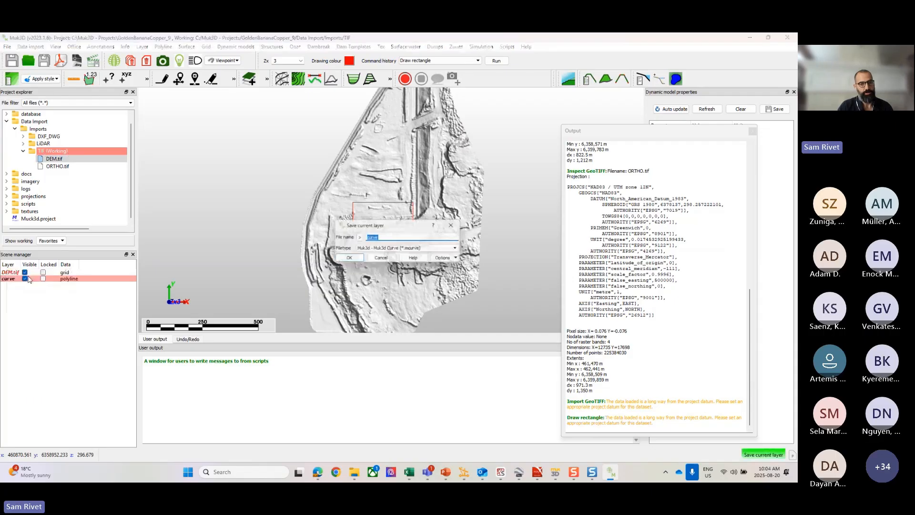
{"action": "left_click", "coordinate": [348, 259]}
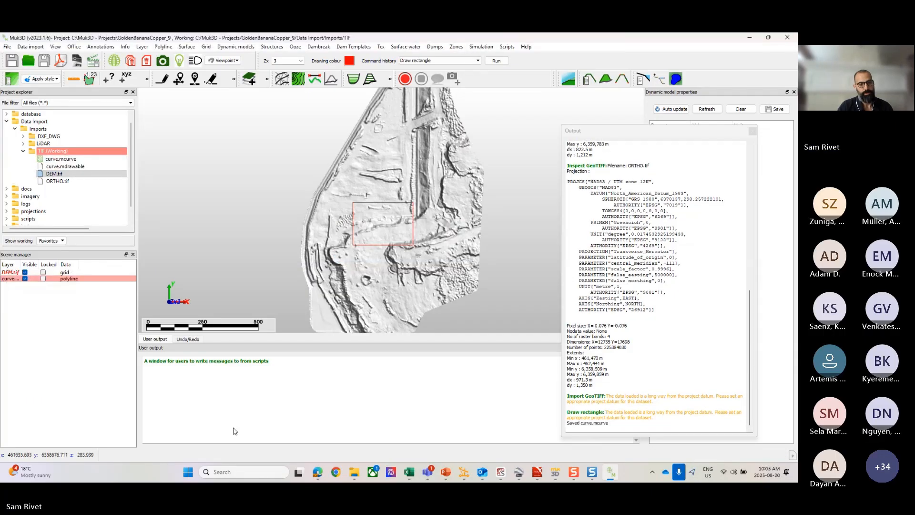
Step: Unload the DEM.tif grid layer from the scene, keeping the rectangle layer loaded
{"action": "scroll", "coordinate": [405, 233], "scroll_direction": "down", "scroll_amount": 3}
{"action": "scroll", "coordinate": [405, 233], "scroll_direction": "up", "scroll_amount": 3}
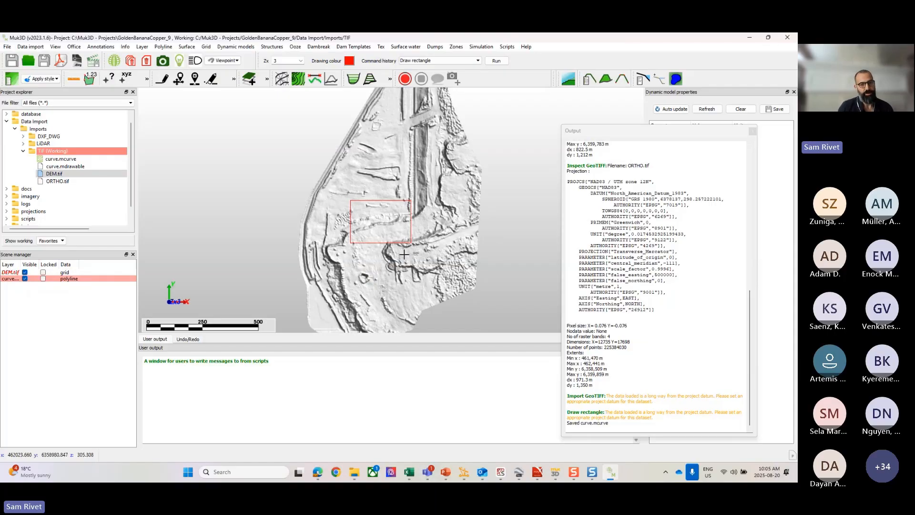
{"action": "middle_click_drag", "start_coordinate": [404, 254], "coordinate": [396, 223]}
{"action": "key", "text": "p"}
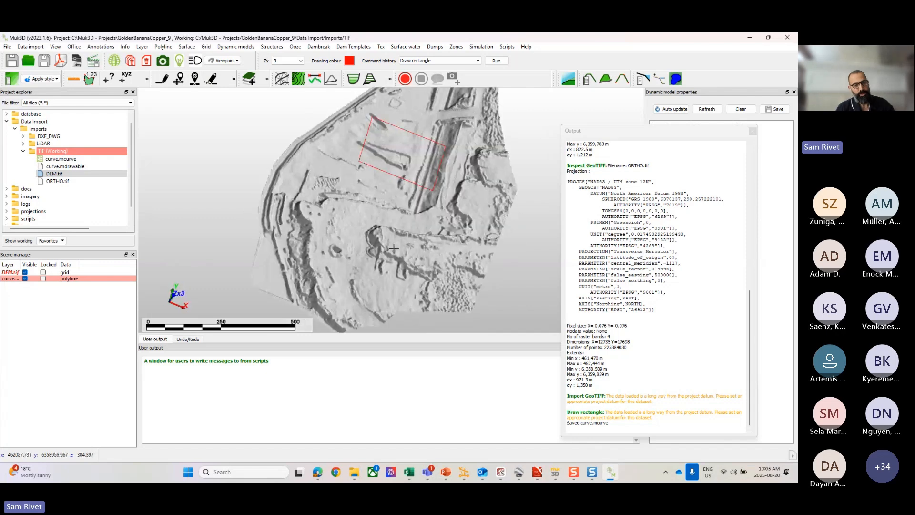
{"action": "key", "text": "r"}
{"action": "scroll", "coordinate": [396, 222], "scroll_direction": "up", "scroll_amount": 3}
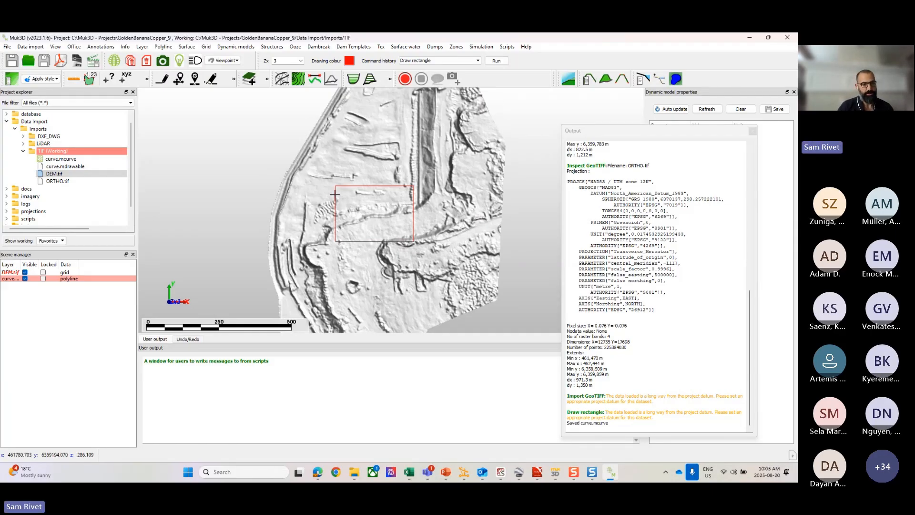
{"action": "left_click", "coordinate": [11, 273]}
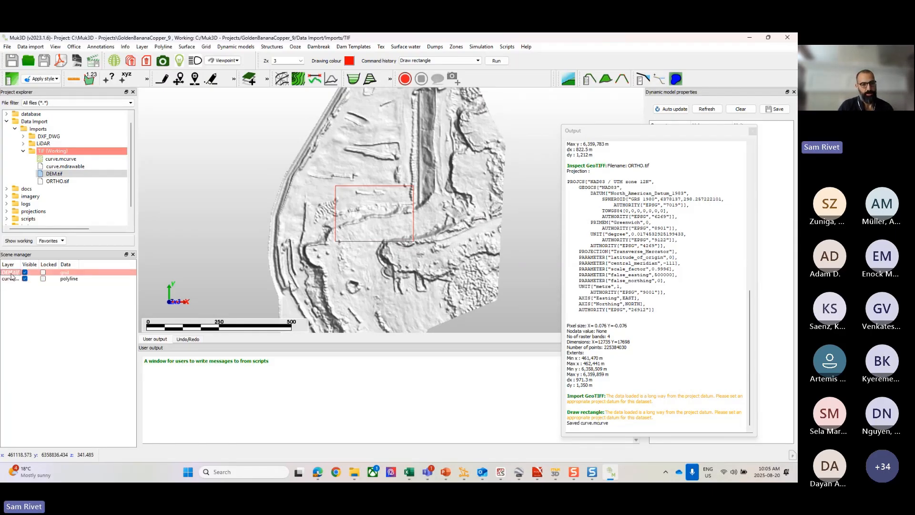
{"action": "right_click", "coordinate": [14, 277]}
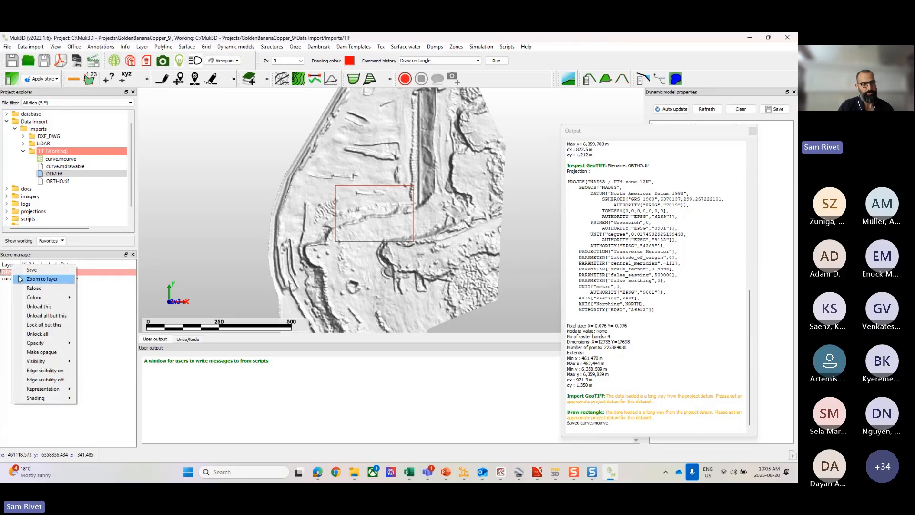
{"action": "left_click", "coordinate": [38, 306]}
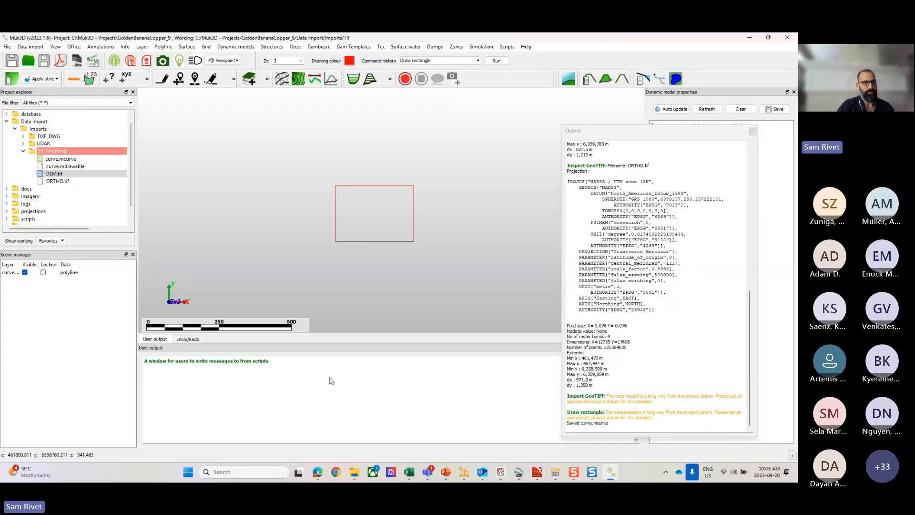
Step: Set up a GeoTIFF region extraction with DEM.tif as the source heightmap and Extracted.tif as the output file
{"action": "left_click", "coordinate": [32, 47]}
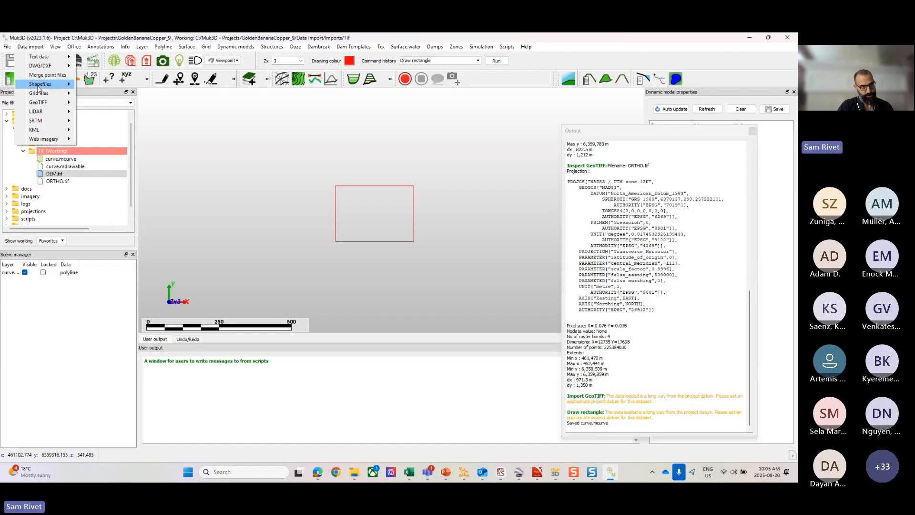
{"action": "mouse_move", "coordinate": [40, 102]}
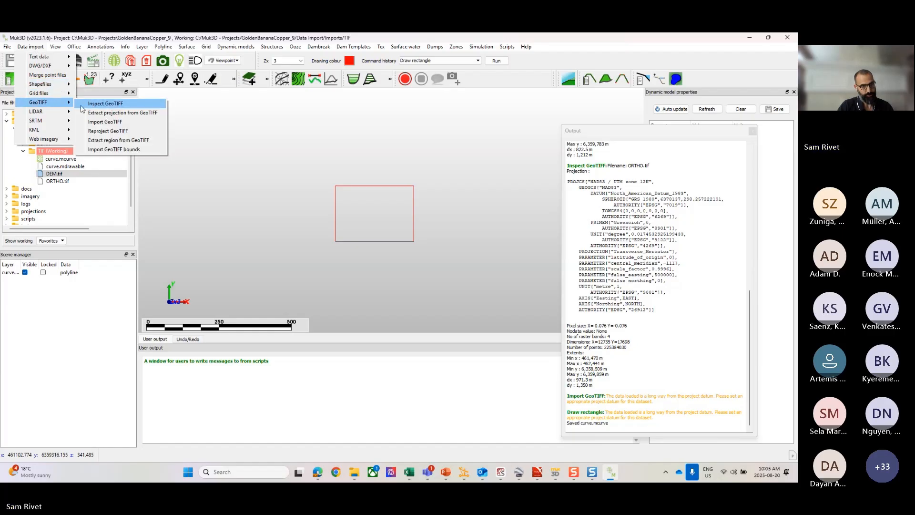
{"action": "left_click", "coordinate": [122, 140]}
{"action": "left_click", "coordinate": [382, 230]}
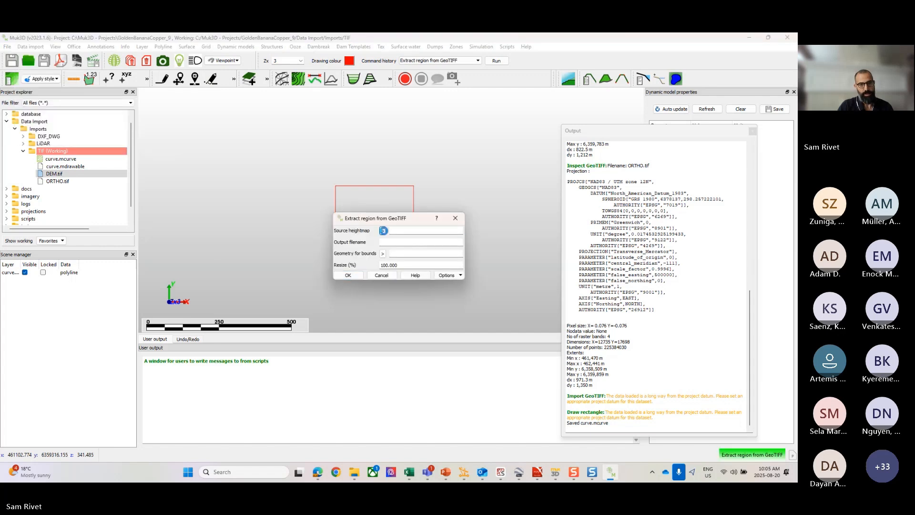
{"action": "left_click", "coordinate": [430, 303]}
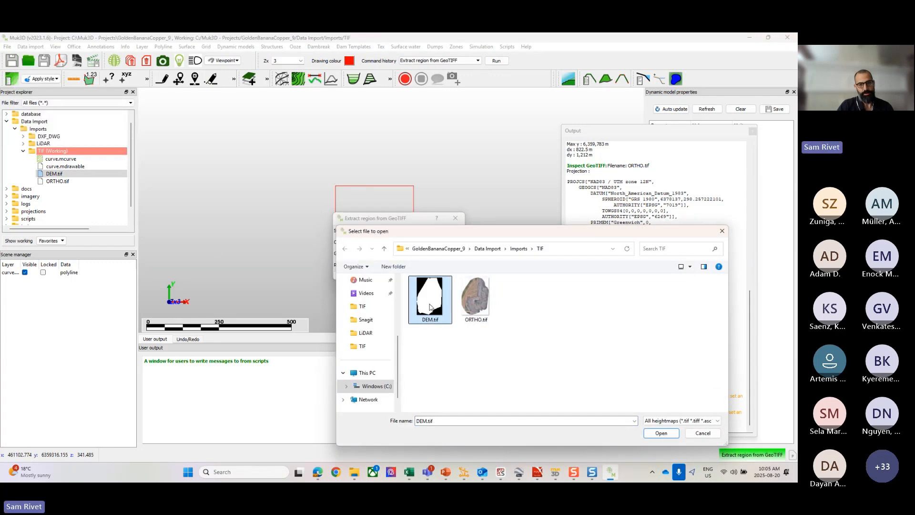
{"action": "left_click", "coordinate": [661, 432]}
{"action": "left_click", "coordinate": [395, 244]}
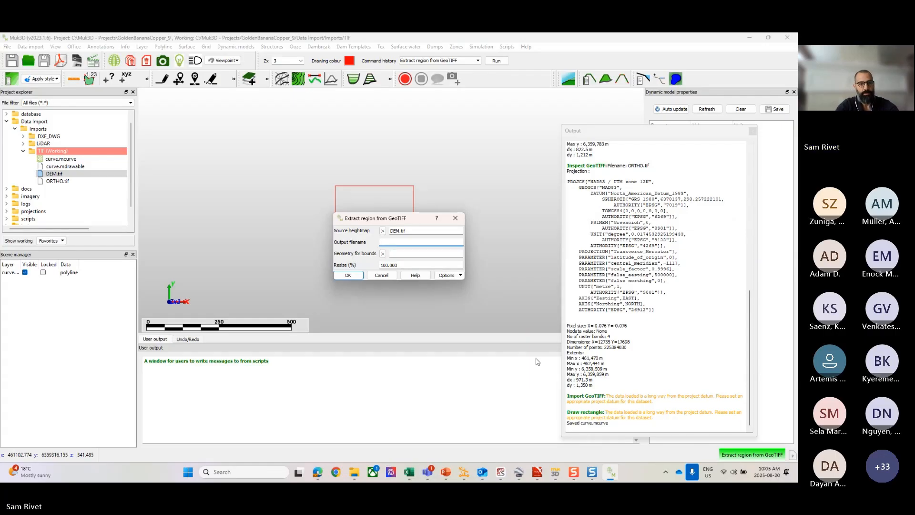
{"action": "type", "text": "tra"}
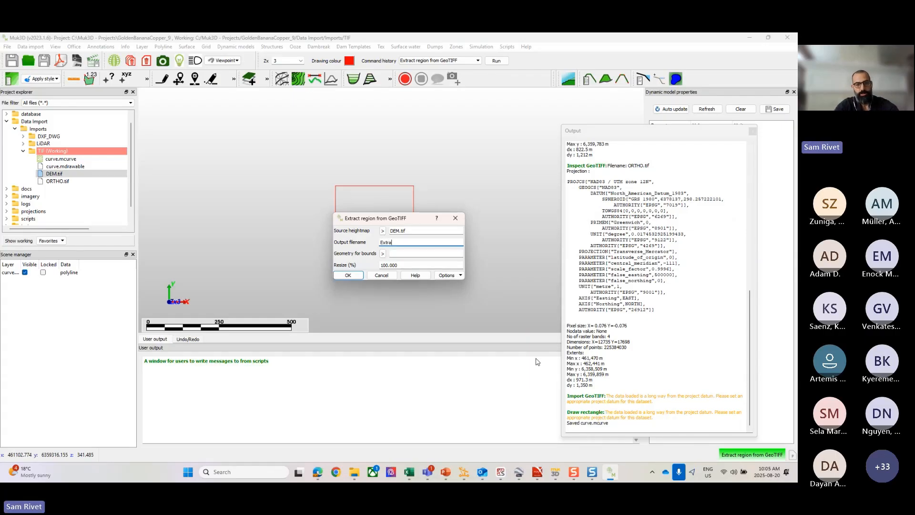
{"action": "type", "text": "cted.tif"}
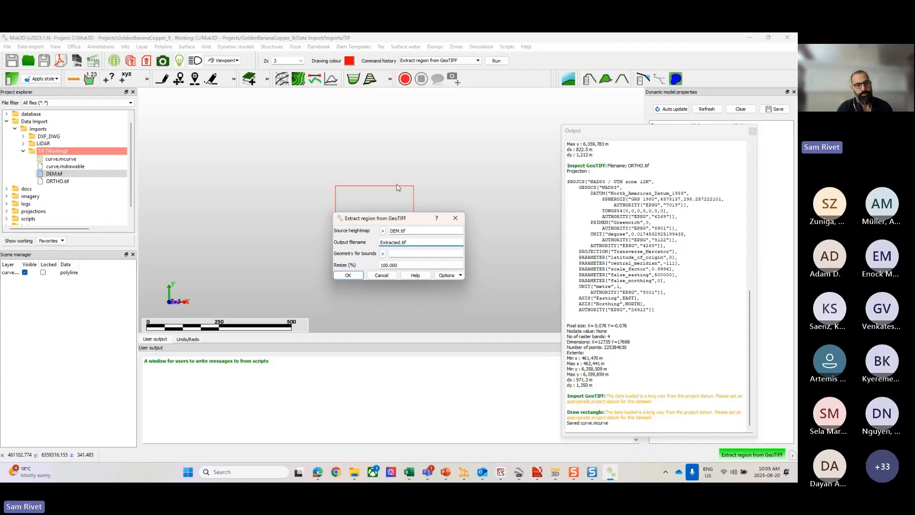
Step: Use curve.mcurve as the bounding geometry, set the resize to 100%, and run the region extraction
{"action": "left_click", "coordinate": [382, 253]}
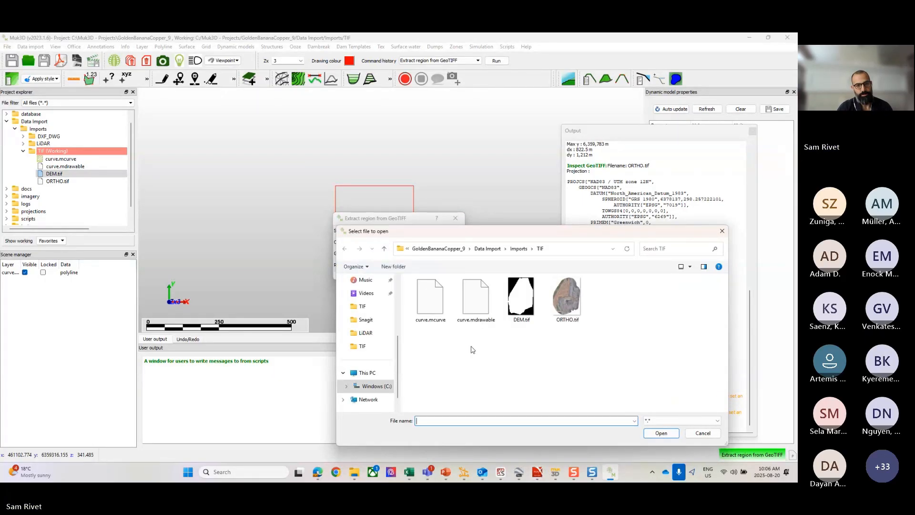
{"action": "left_click", "coordinate": [434, 303]}
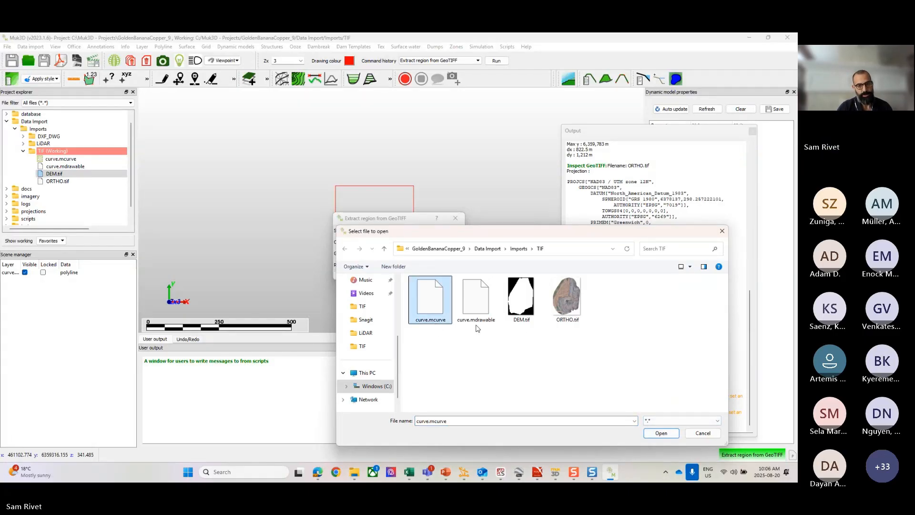
{"action": "left_click", "coordinate": [662, 433]}
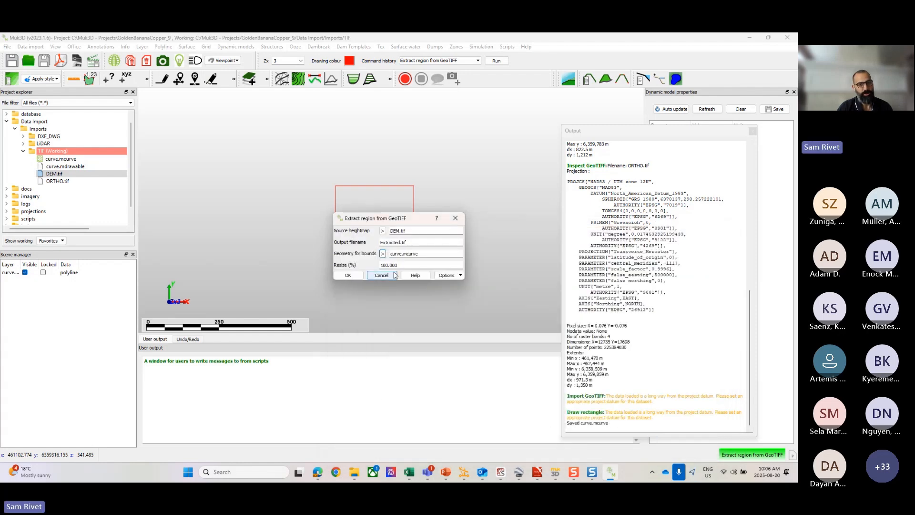
{"action": "double_click", "coordinate": [377, 267]}
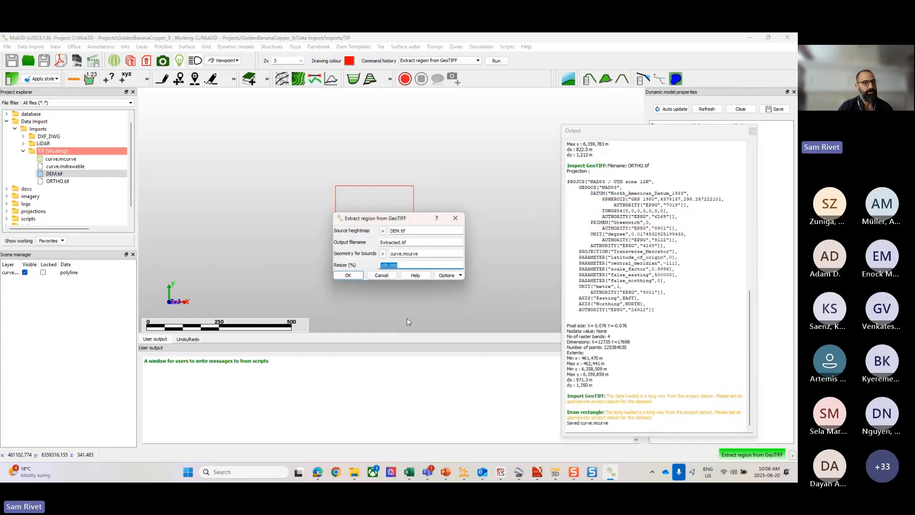
{"action": "type", "text": "50"}
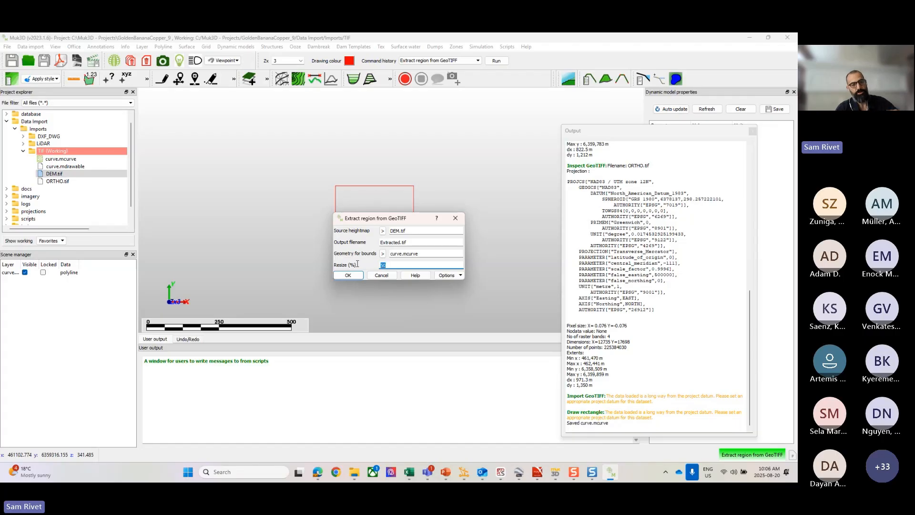
{"action": "type", "text": "100"}
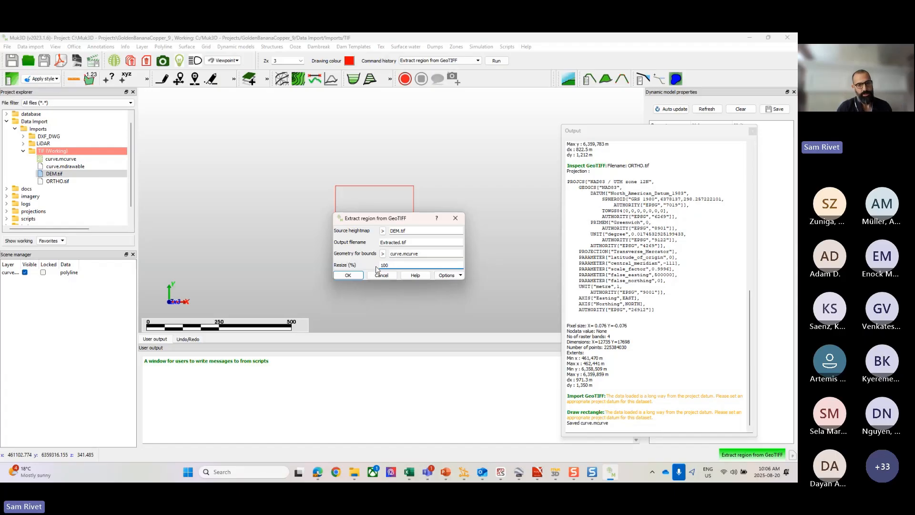
{"action": "left_click", "coordinate": [348, 275]}
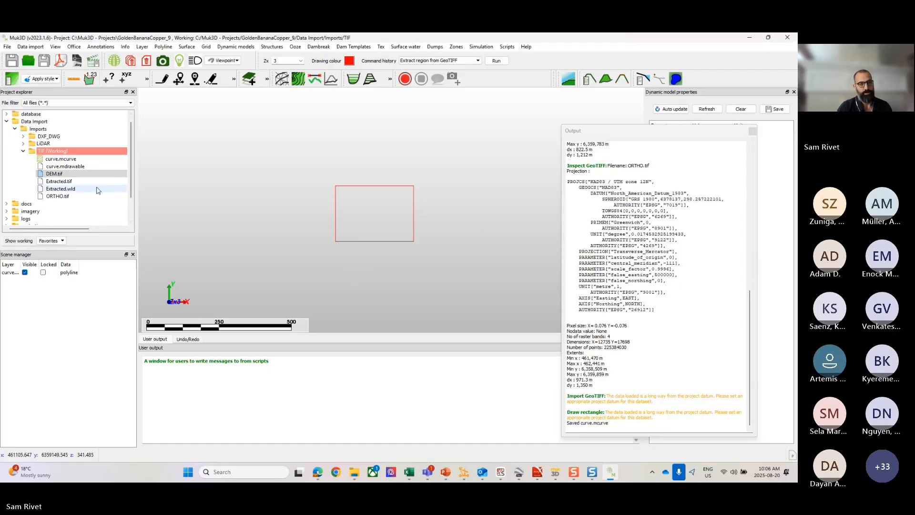
Step: Load Extracted.tif into the scene as a grid and inspect its terrain against the rectangle boundary
{"action": "left_click", "coordinate": [52, 182]}
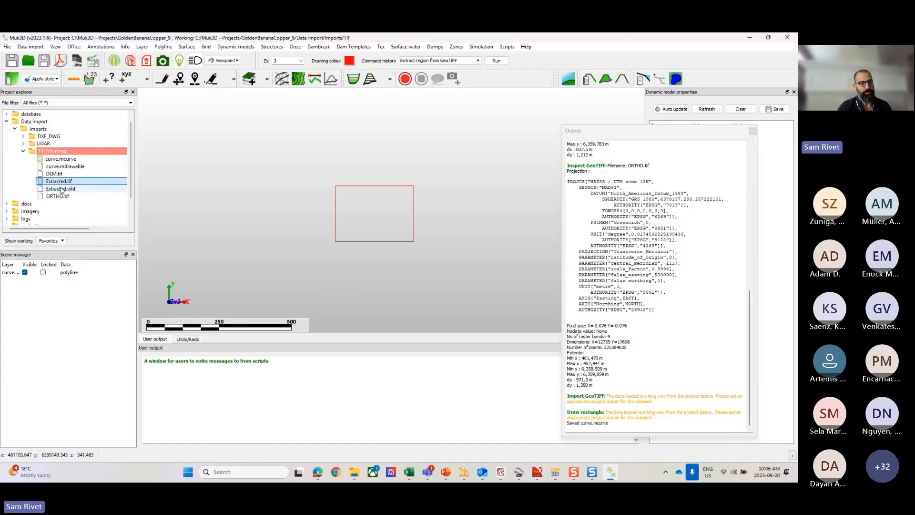
{"action": "left_click_drag", "start_coordinate": [53, 182], "coordinate": [323, 185]}
{"action": "scroll", "coordinate": [373, 227], "scroll_direction": "up", "scroll_amount": 5}
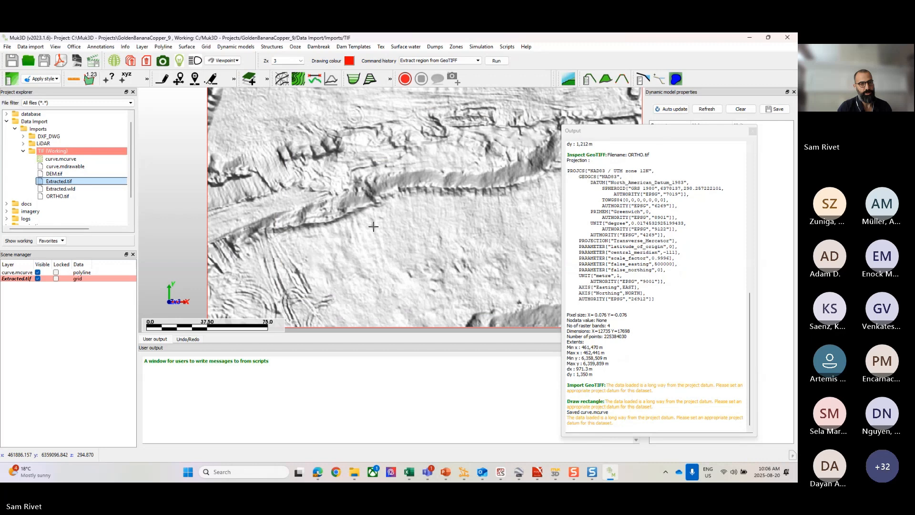
{"action": "scroll", "coordinate": [376, 222], "scroll_direction": "down", "scroll_amount": 2}
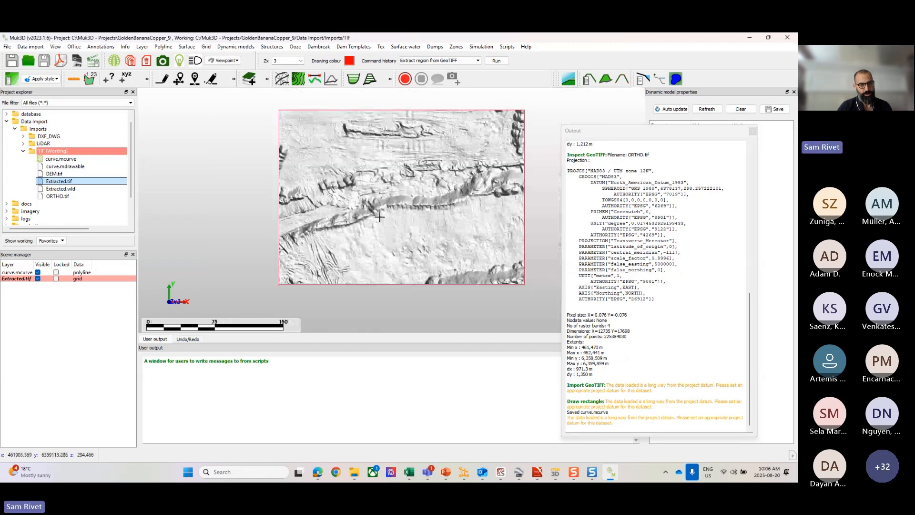
{"action": "scroll", "coordinate": [365, 246], "scroll_direction": "up", "scroll_amount": 5}
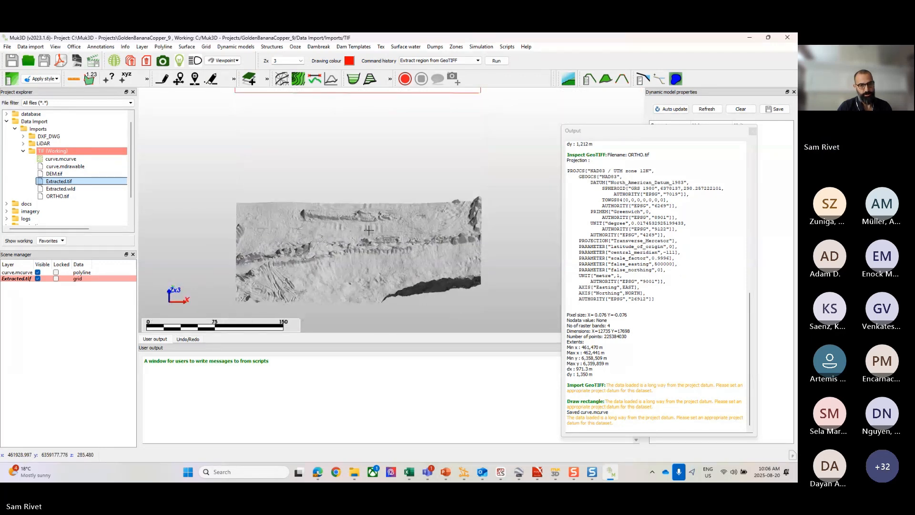
{"action": "scroll", "coordinate": [318, 275], "scroll_direction": "down", "scroll_amount": 3}
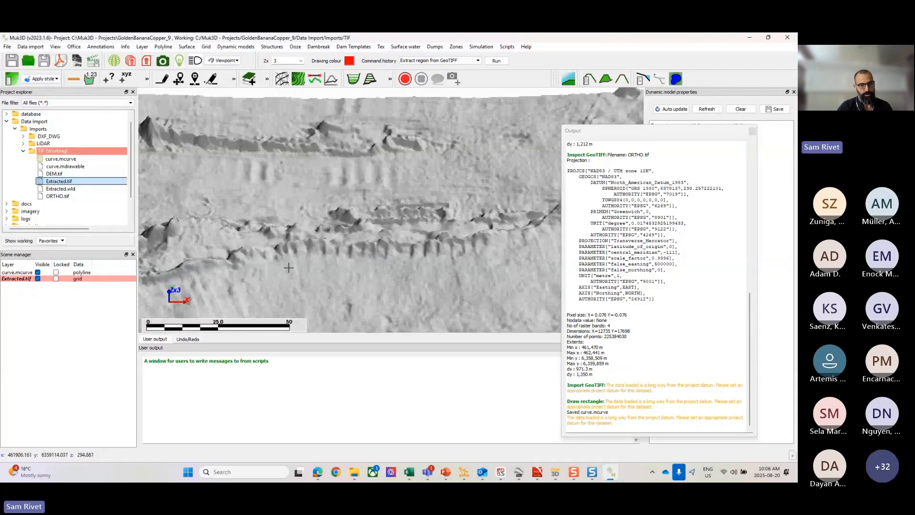
{"action": "scroll", "coordinate": [307, 278], "scroll_direction": "down", "scroll_amount": 4}
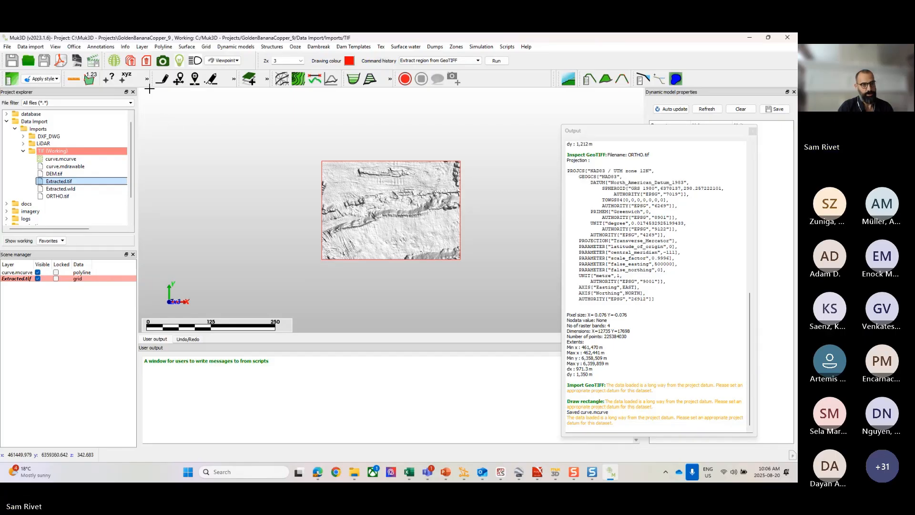
Step: Run Grid info on the extracted grid and examine its grid spacing and number of points
{"action": "left_click", "coordinate": [126, 47]}
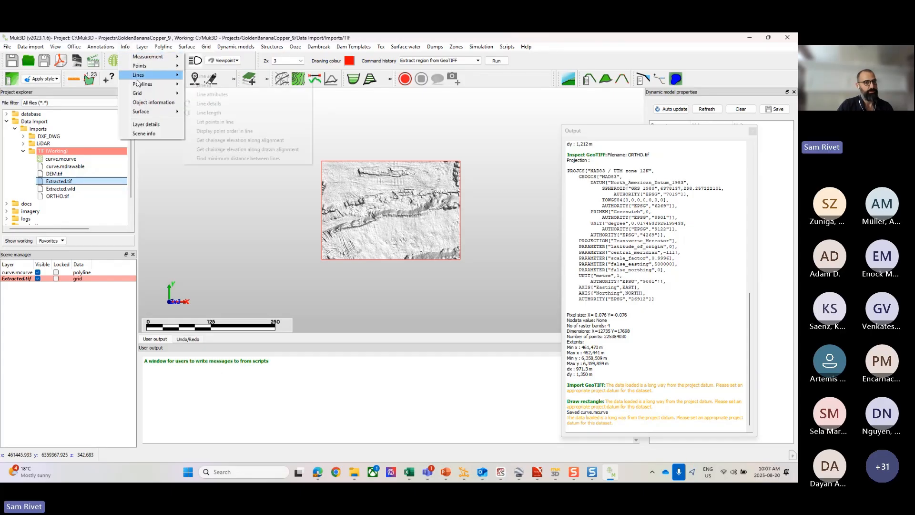
{"action": "mouse_move", "coordinate": [135, 77]}
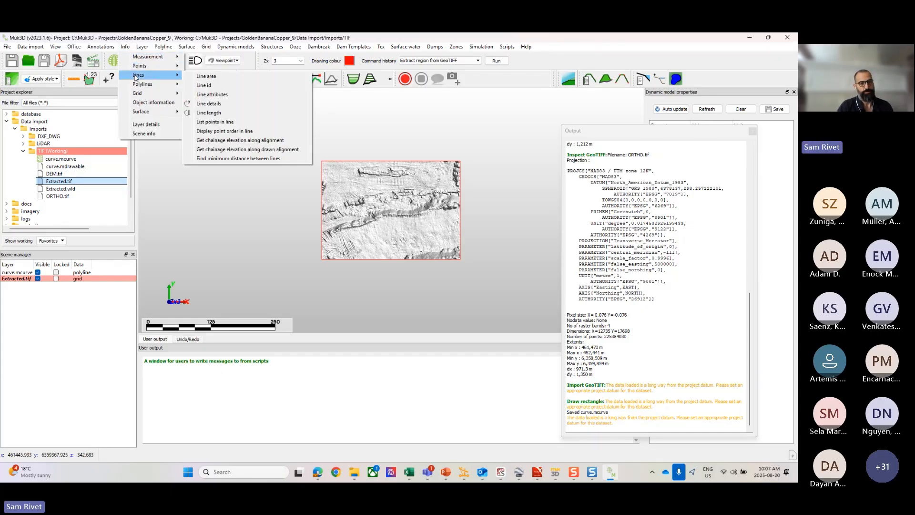
{"action": "mouse_move", "coordinate": [137, 96]}
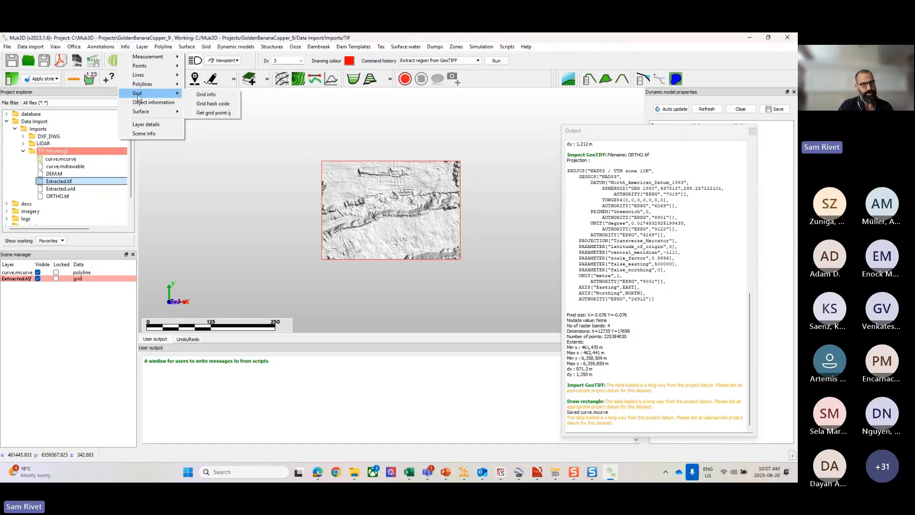
{"action": "left_click", "coordinate": [206, 95]}
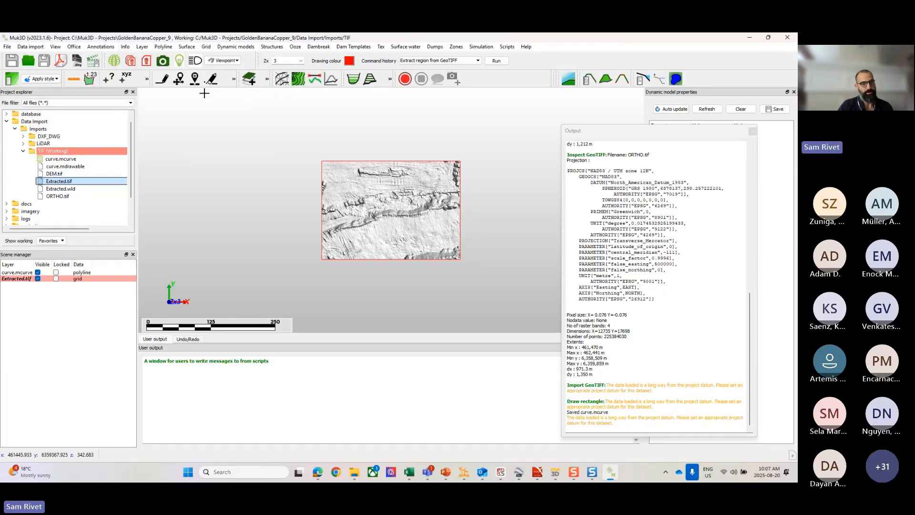
{"action": "left_click", "coordinate": [375, 204]}
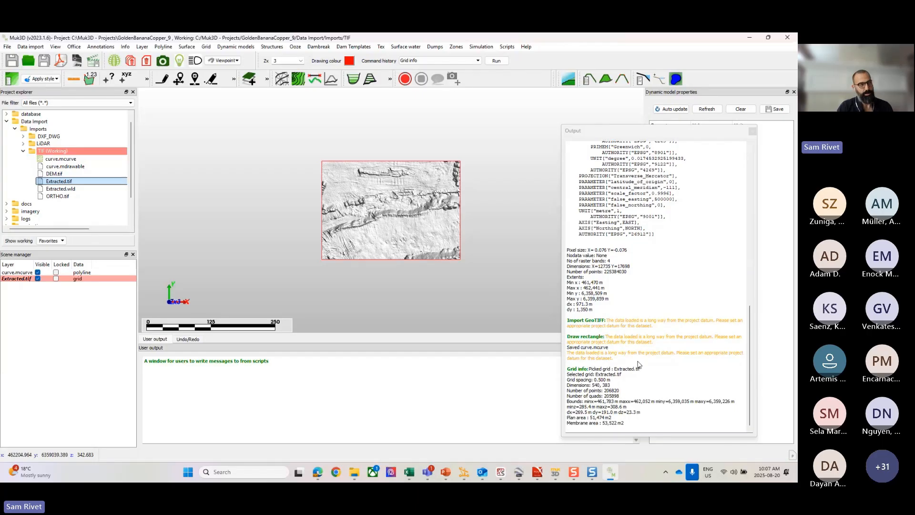
{"action": "left_click", "coordinate": [617, 387]}
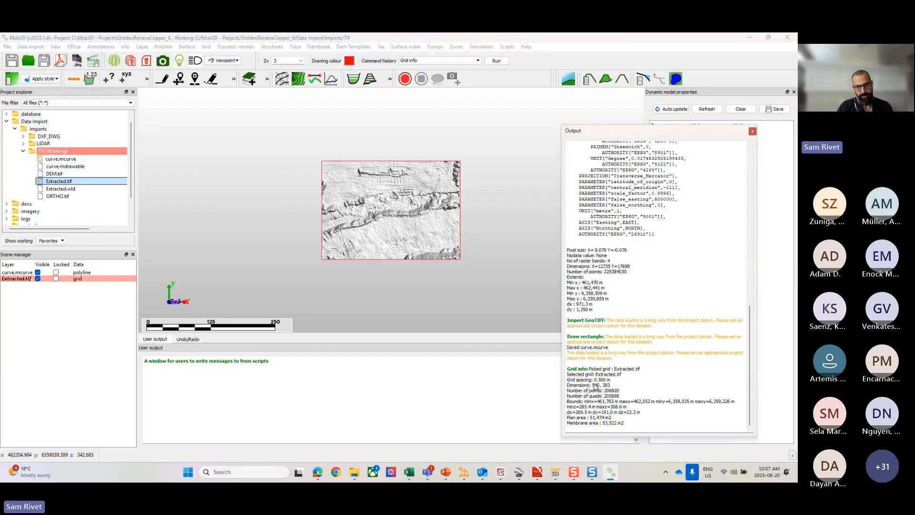
{"action": "left_click_drag", "start_coordinate": [595, 380], "coordinate": [611, 379]}
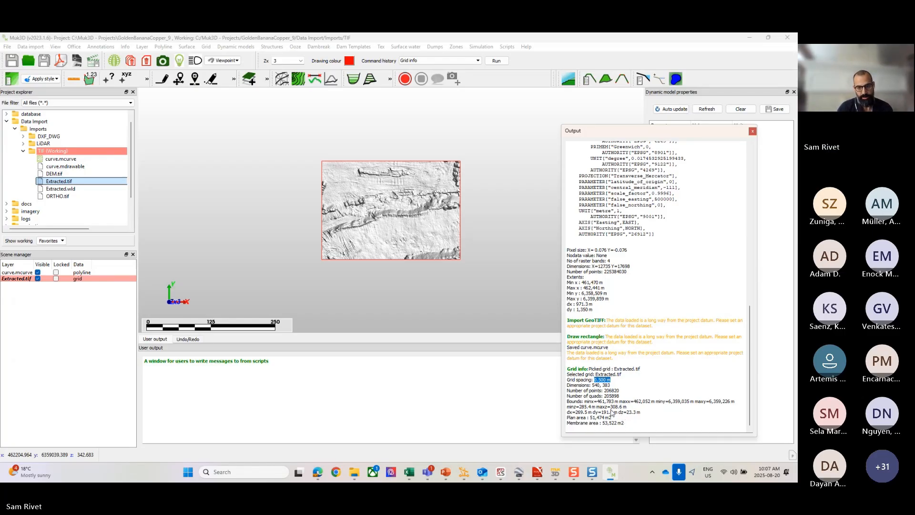
{"action": "scroll", "coordinate": [629, 387], "scroll_direction": "up", "scroll_amount": 1}
{"action": "scroll", "coordinate": [599, 365], "scroll_direction": "down", "scroll_amount": 1}
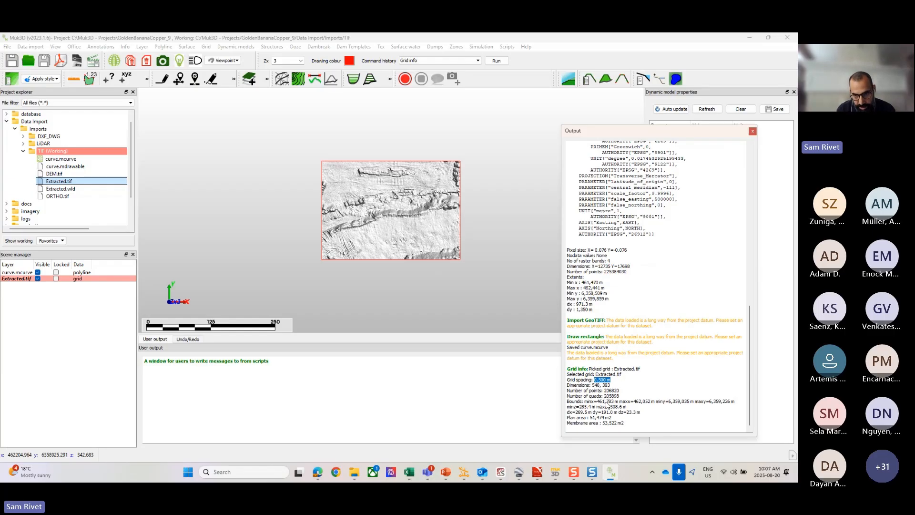
{"action": "left_click_drag", "start_coordinate": [612, 391], "coordinate": [619, 390]}
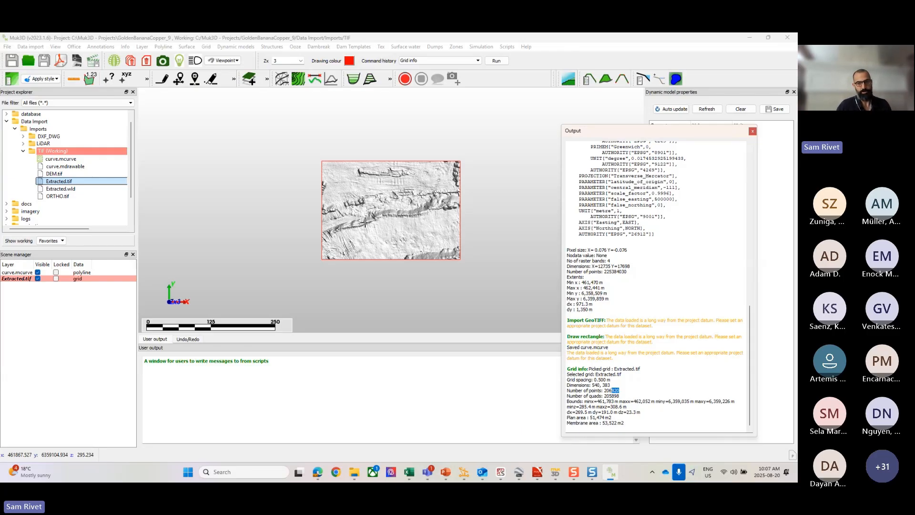
Step: Clear all graphics from the scene, discarding every unsaved layer
{"action": "right_click", "coordinate": [315, 210]}
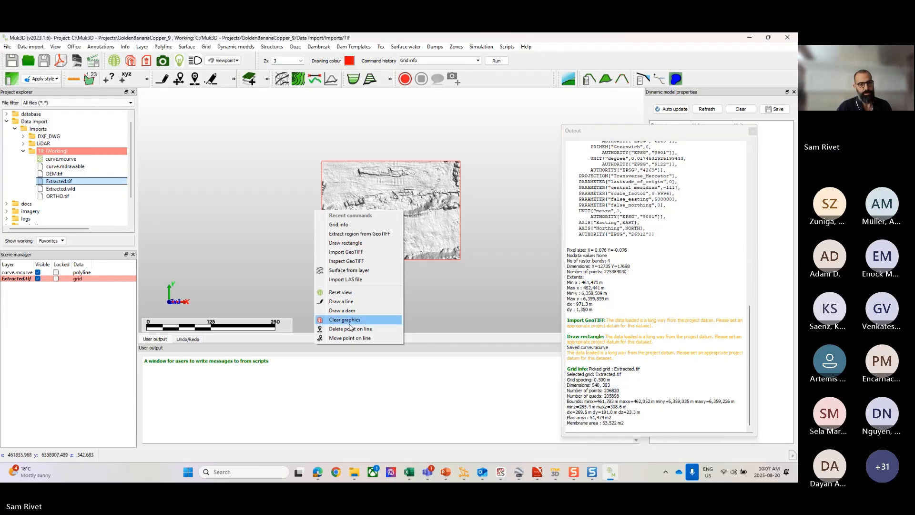
{"action": "left_click", "coordinate": [349, 323]}
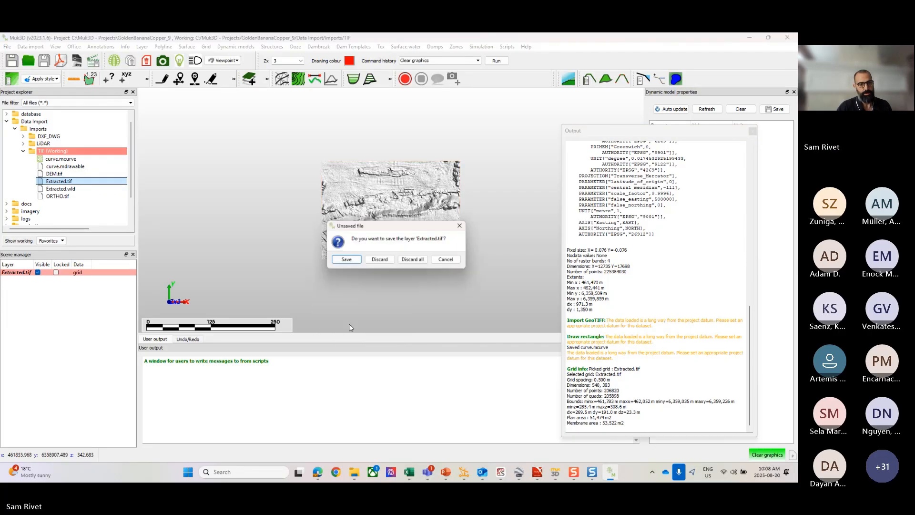
{"action": "left_click", "coordinate": [412, 260]}
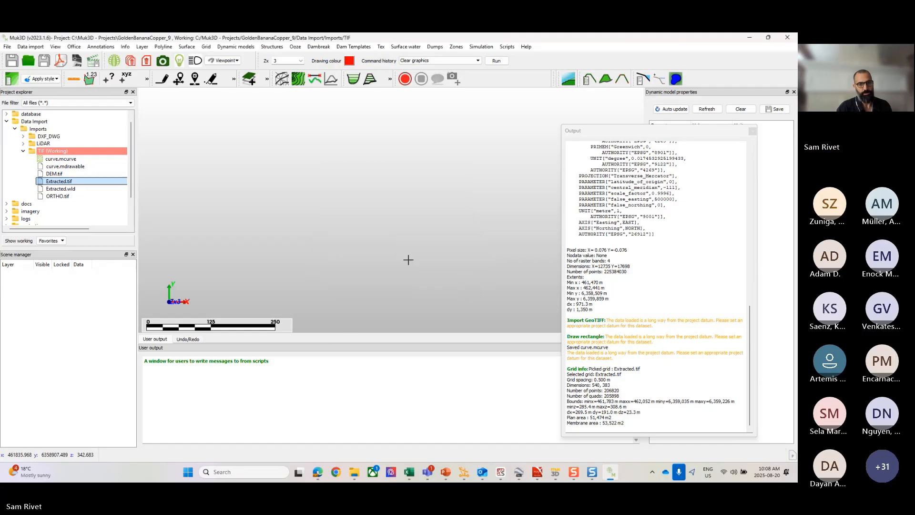
{"action": "left_click", "coordinate": [380, 48]}
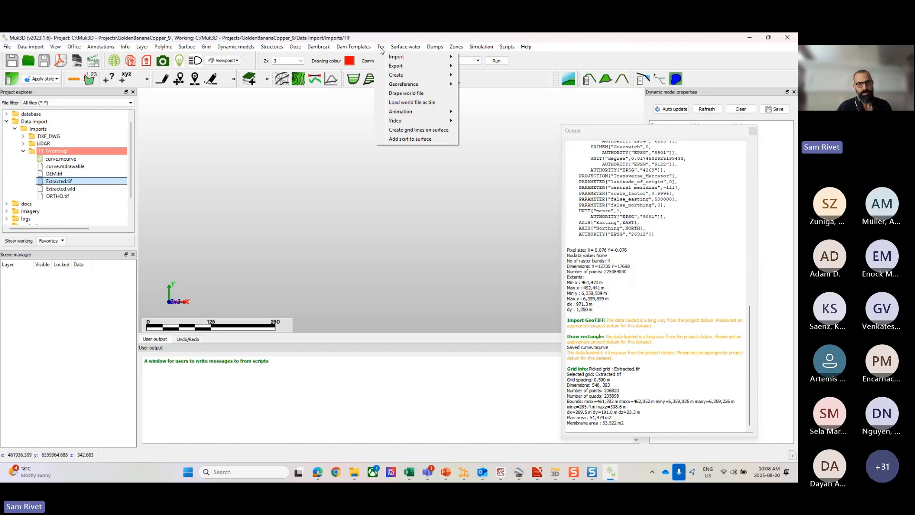
{"action": "mouse_move", "coordinate": [395, 57]}
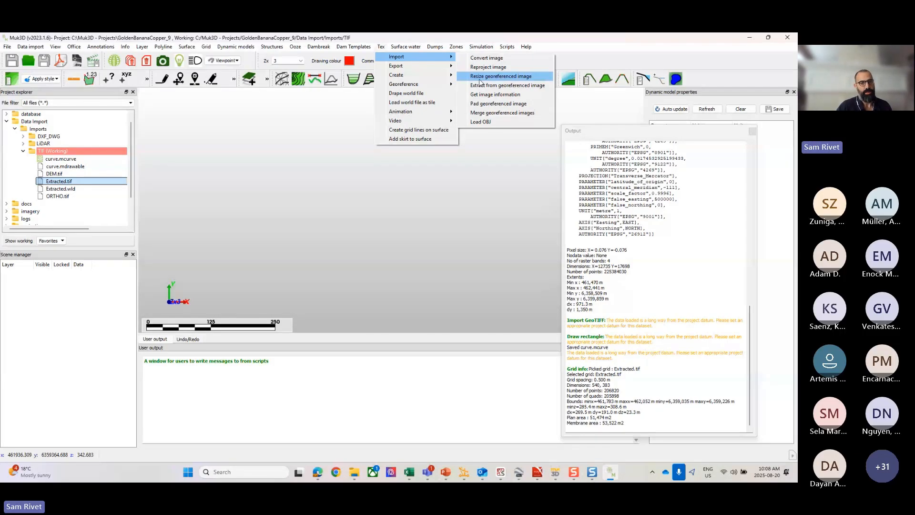
{"action": "left_click", "coordinate": [508, 49]}
{"action": "left_click", "coordinate": [380, 50]}
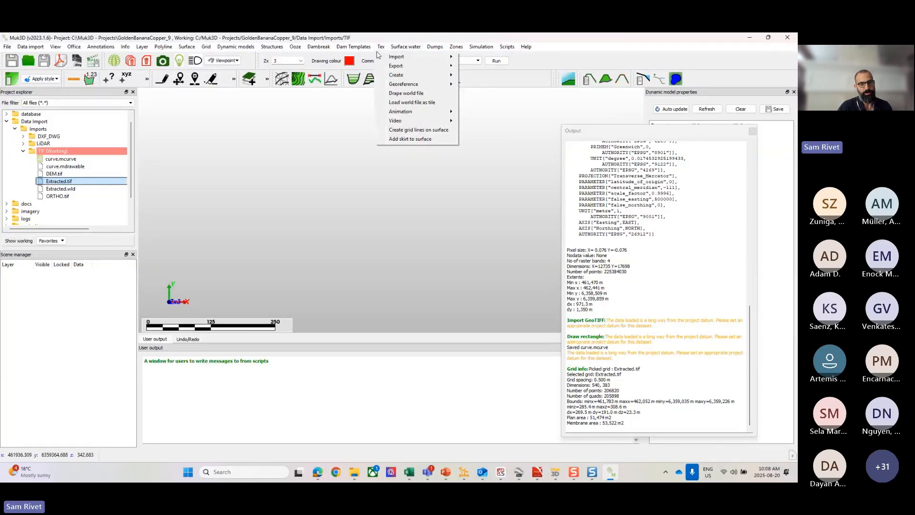
Step: Start resizing a georeferenced image with ORTHO.tif as the source image
{"action": "mouse_move", "coordinate": [400, 57]}
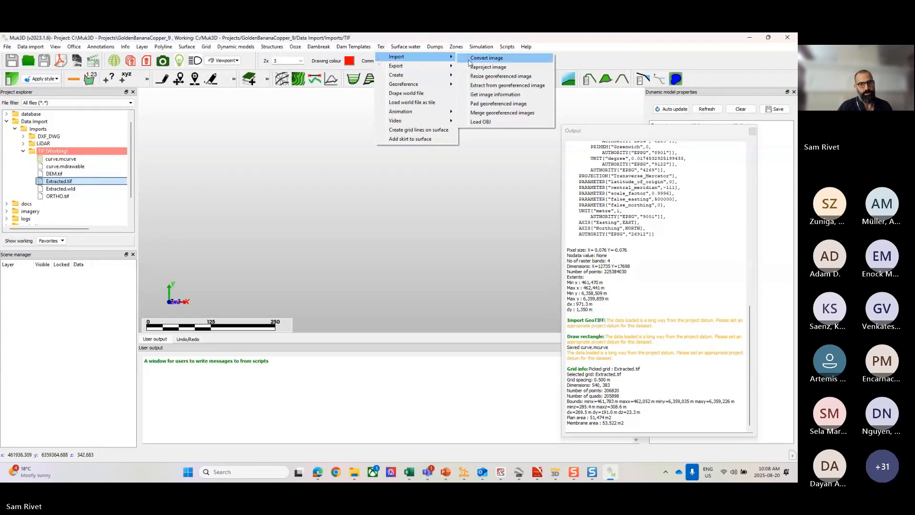
{"action": "left_click", "coordinate": [489, 79]}
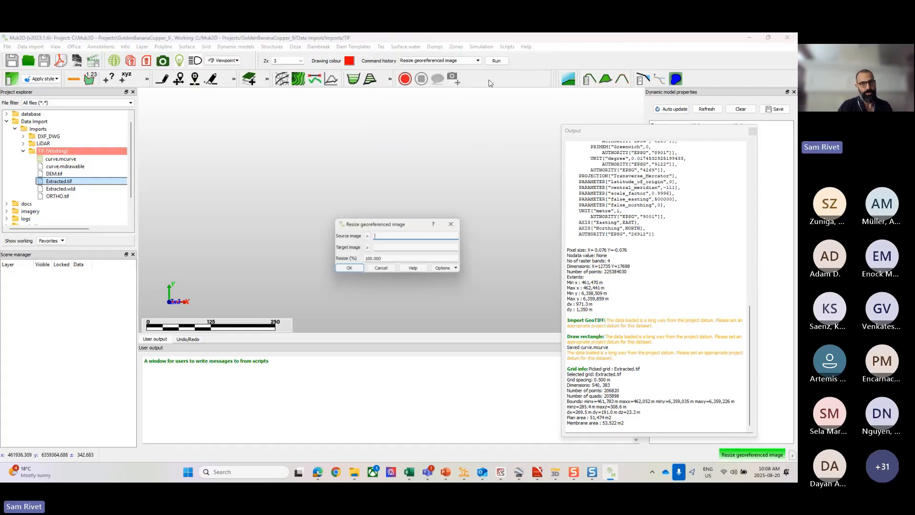
{"action": "left_click", "coordinate": [366, 236]}
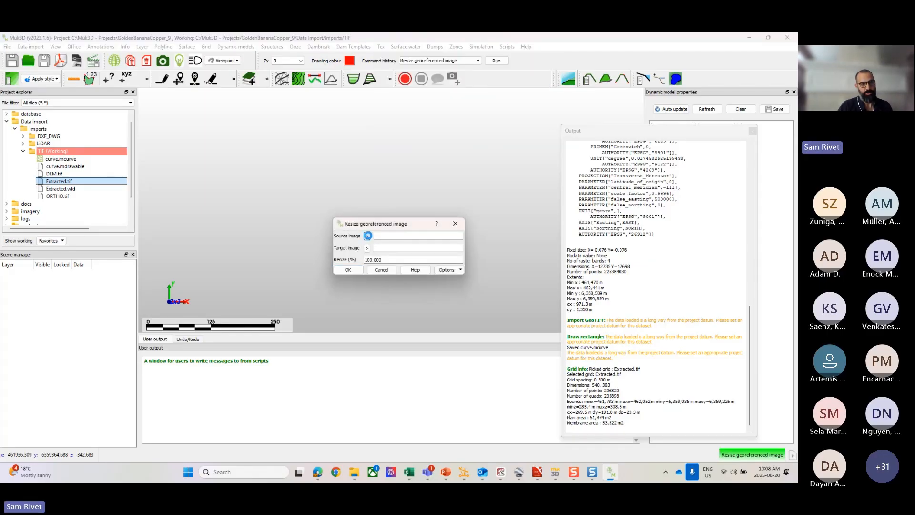
{"action": "left_click", "coordinate": [538, 305]}
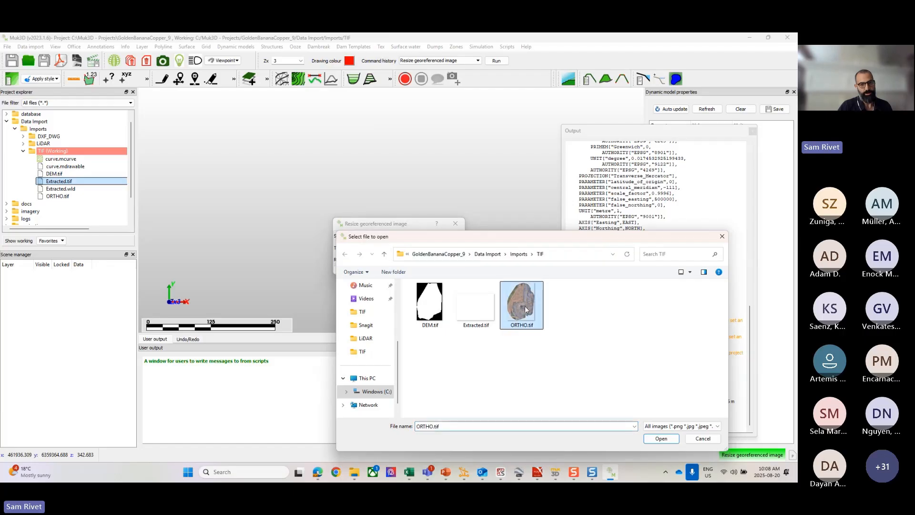
{"action": "left_click", "coordinate": [661, 437]}
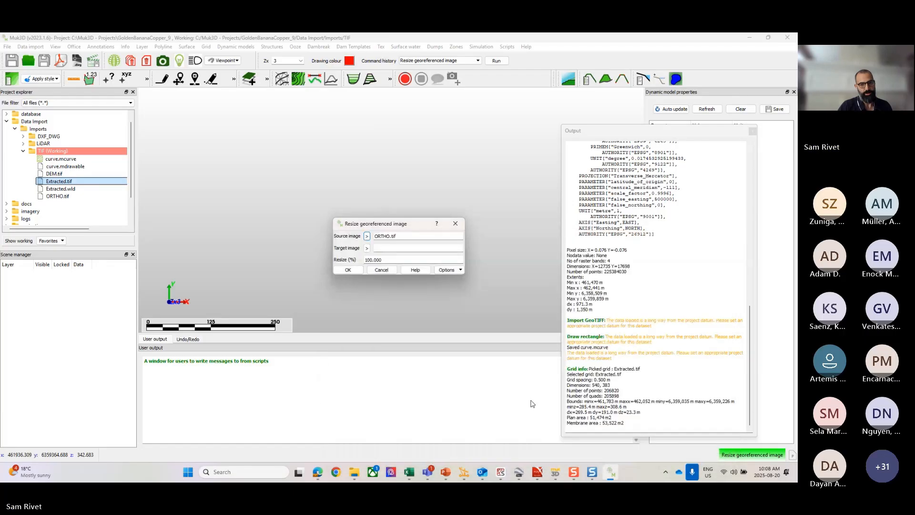
Step: Name the target image Ortho_modified.jpg, set the resize to 20%, and run the image resize
{"action": "left_click", "coordinate": [389, 248]}
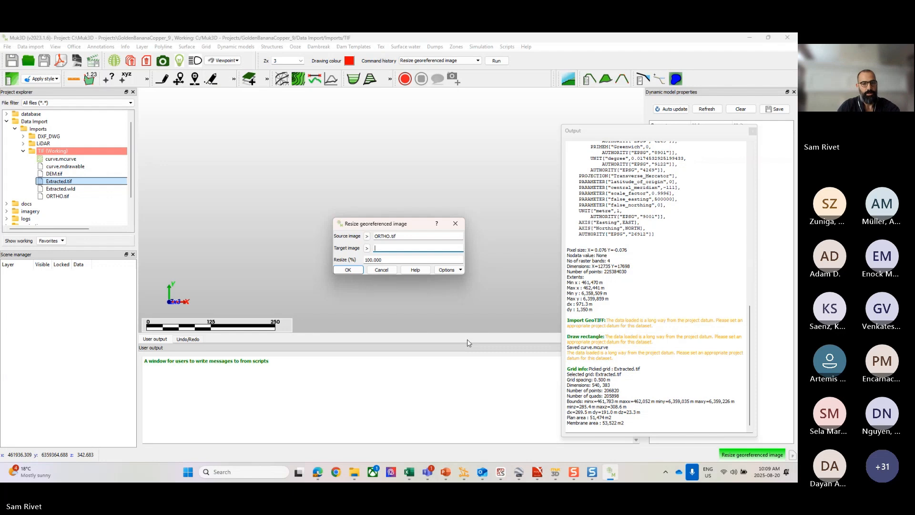
{"action": "left_click", "coordinate": [392, 249]}
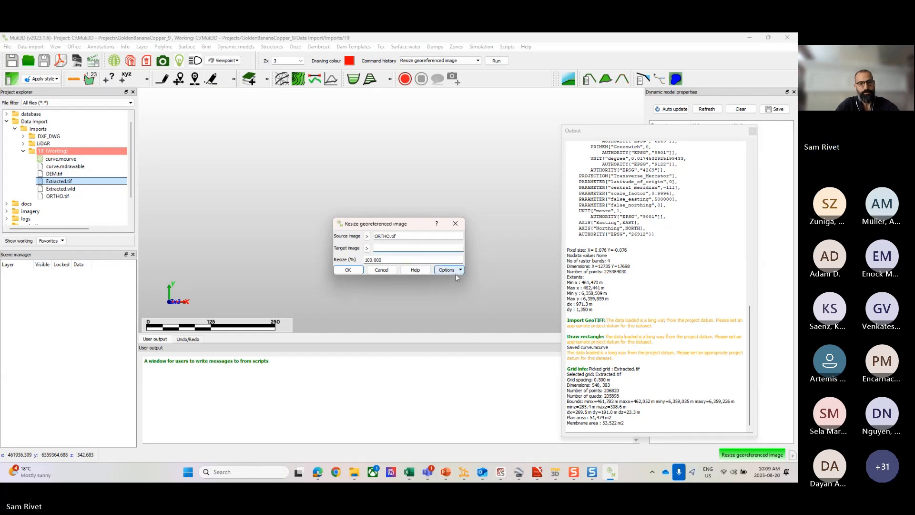
{"action": "type", "text": "Orth"}
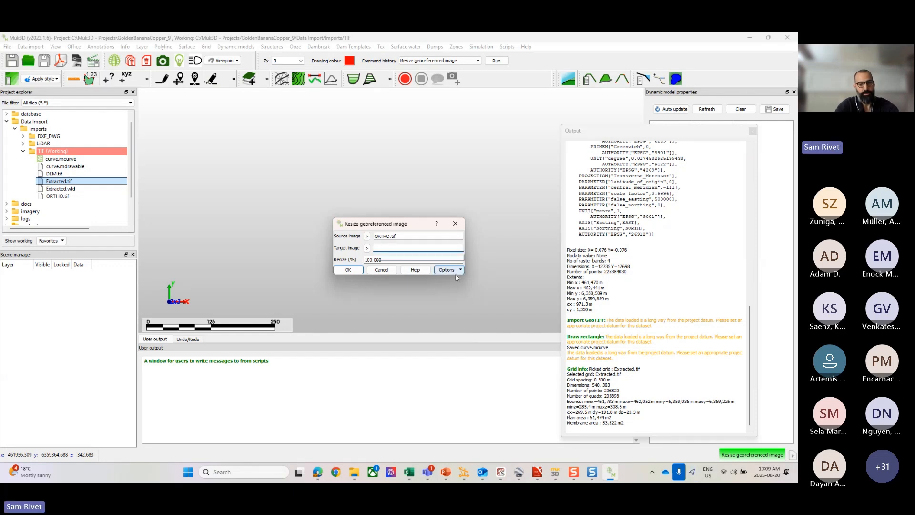
{"action": "type", "text": "o_modified"}
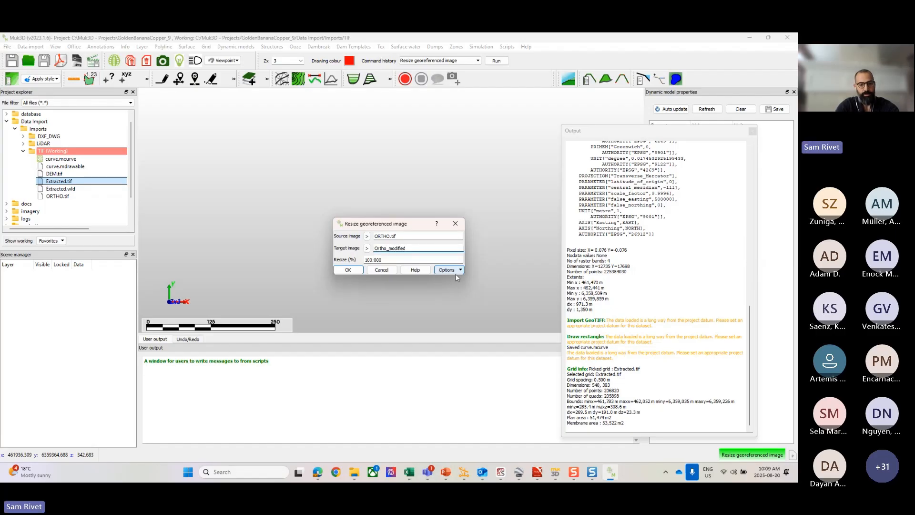
{"action": "type", "text": ".jpg"}
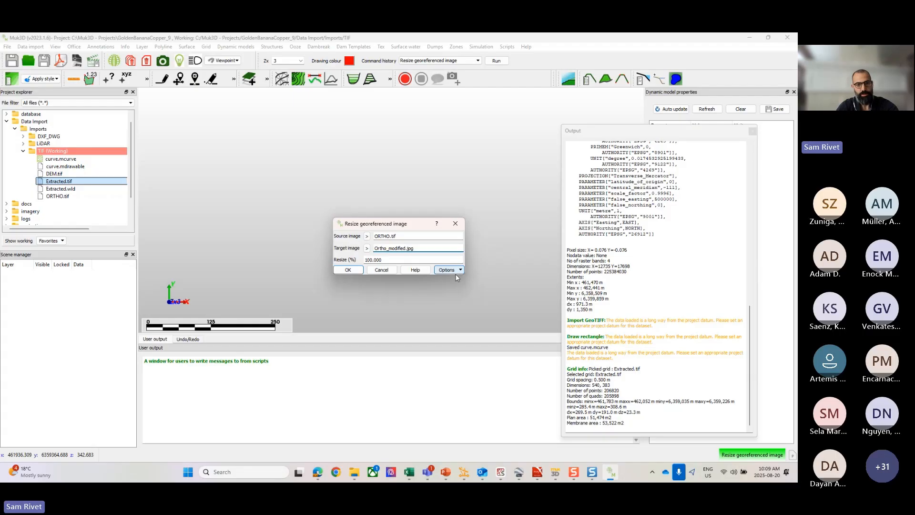
{"action": "double_click", "coordinate": [381, 259]}
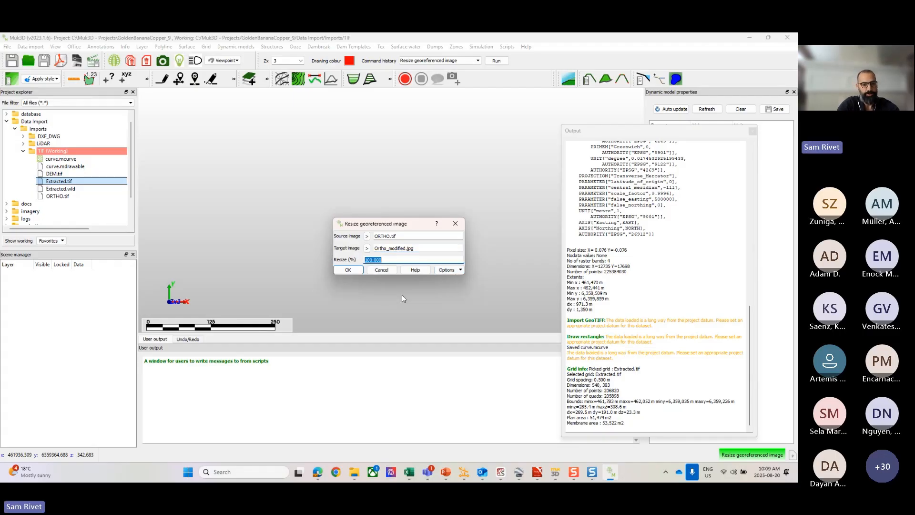
{"action": "type", "text": "20"}
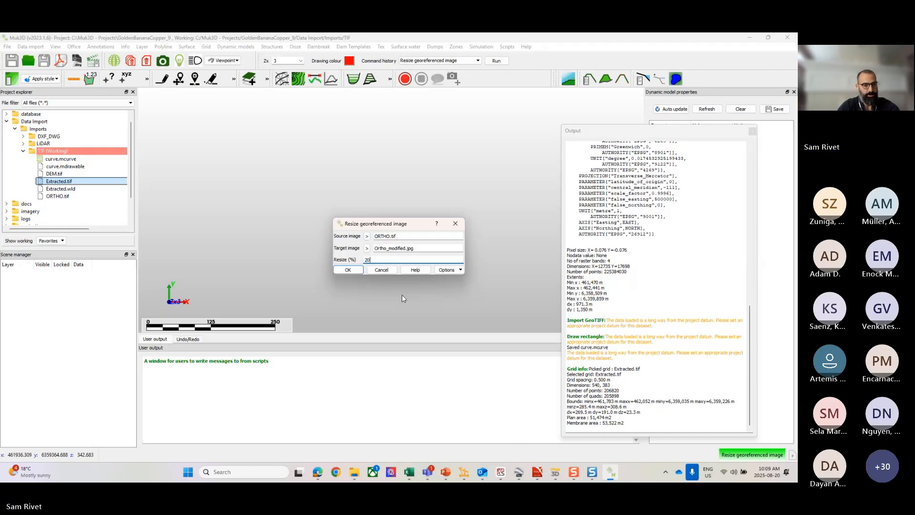
{"action": "left_click", "coordinate": [351, 270]}
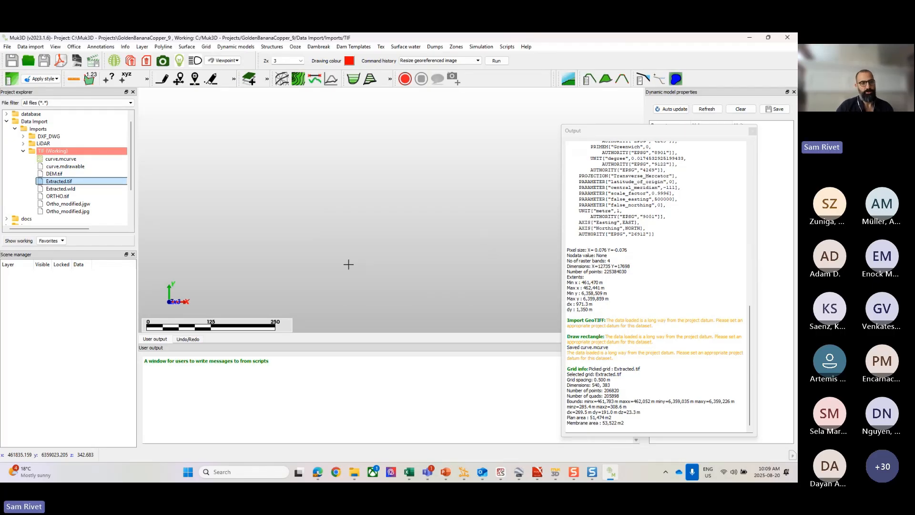
Step: Examine the resized Ortho_modified.jpg alongside its .jgw world file, viewing the image in the external viewer before closing it
{"action": "left_click", "coordinate": [76, 205]}
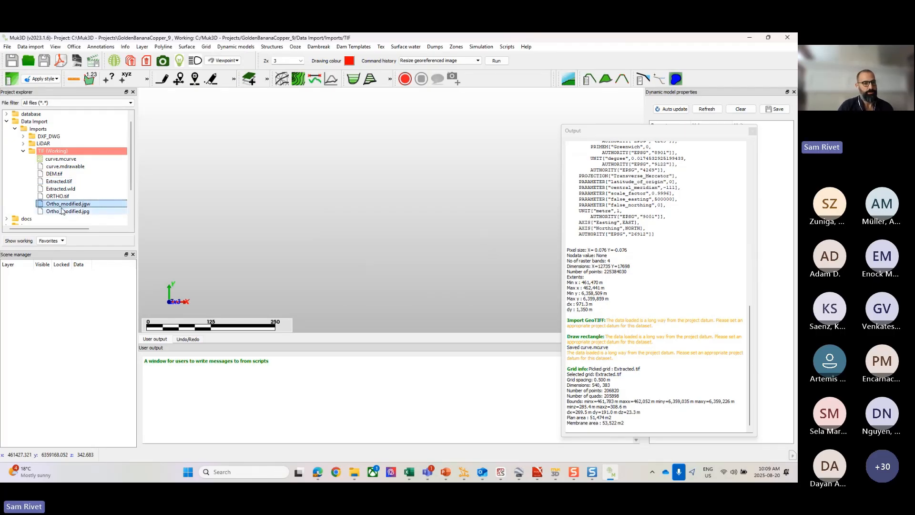
{"action": "left_click", "coordinate": [68, 211]}
{"action": "left_click", "coordinate": [64, 204]}
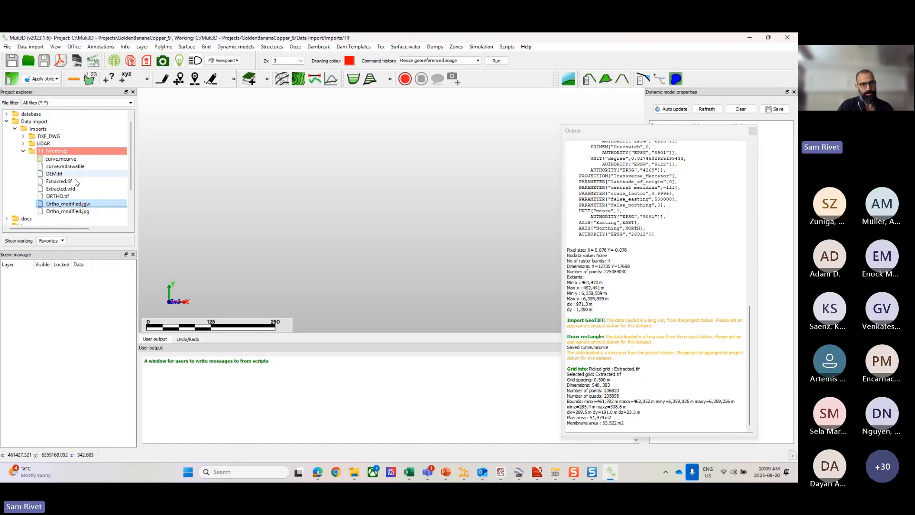
{"action": "left_click", "coordinate": [75, 211]}
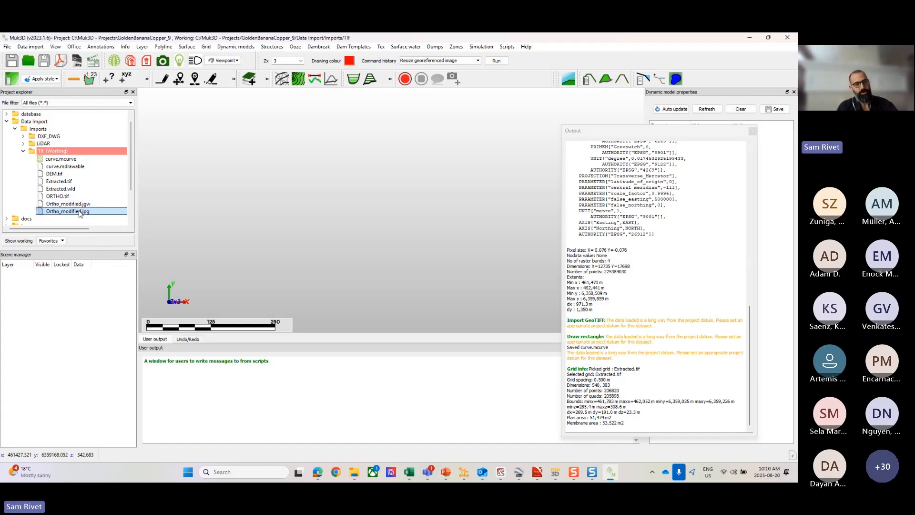
{"action": "right_click", "coordinate": [79, 213]}
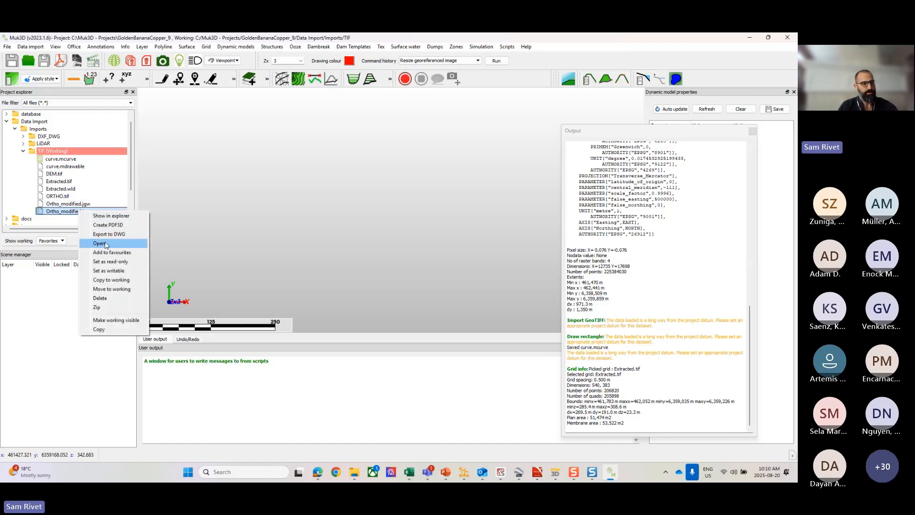
{"action": "left_click", "coordinate": [106, 244]}
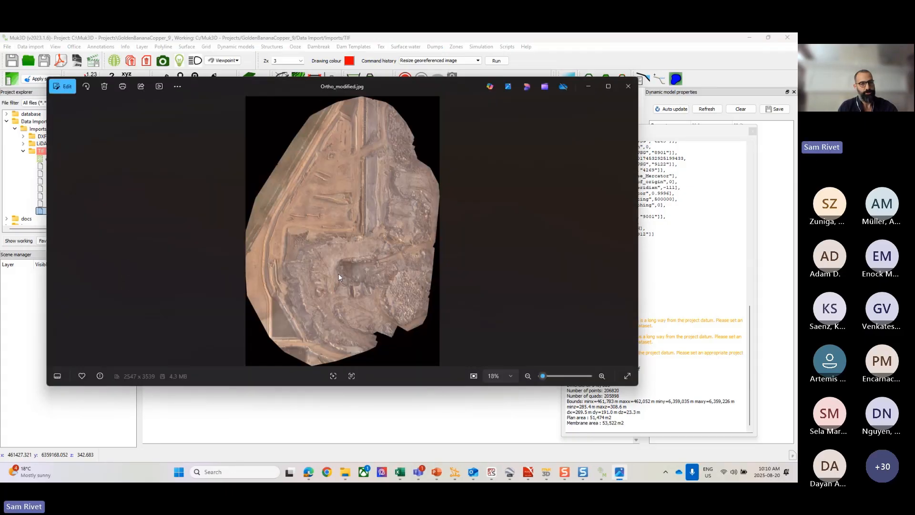
{"action": "left_click", "coordinate": [628, 87]}
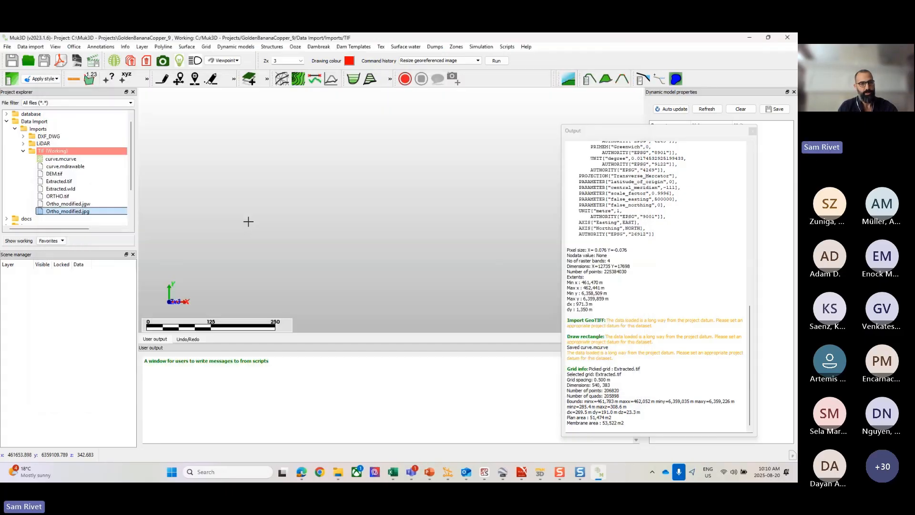
Step: Load Ortho_modified.jgw into the empty scene to inspect the flat imagery, and clear all graphics
{"action": "left_click", "coordinate": [57, 204]}
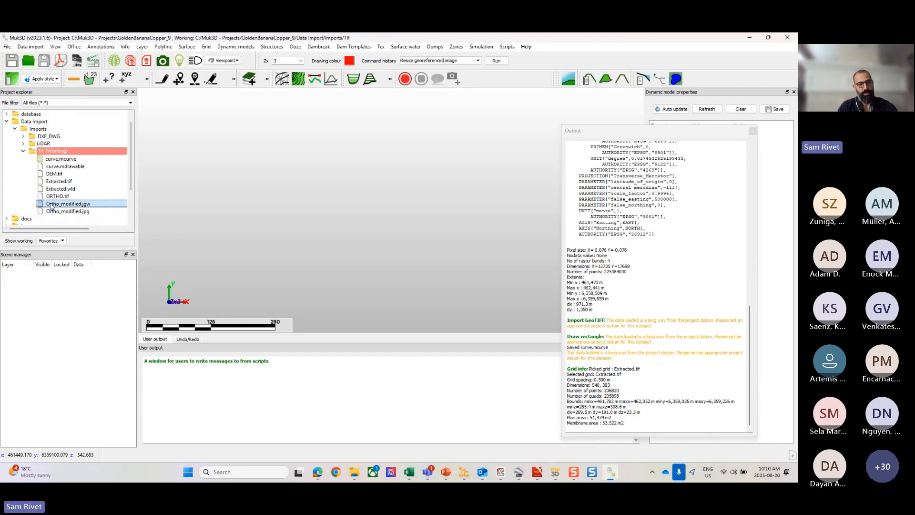
{"action": "left_click_drag", "start_coordinate": [52, 206], "coordinate": [351, 200]}
{"action": "scroll", "coordinate": [370, 209], "scroll_direction": "up", "scroll_amount": 3}
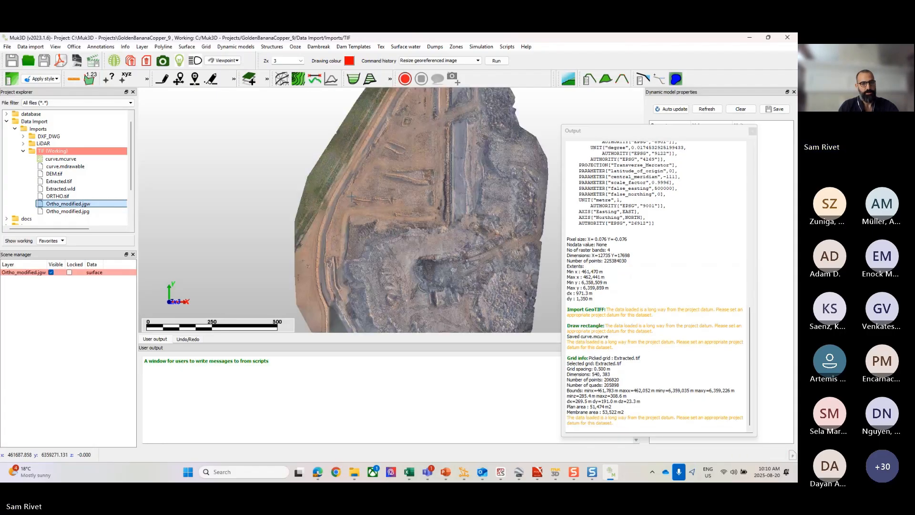
{"action": "scroll", "coordinate": [372, 211], "scroll_direction": "down", "scroll_amount": 3}
{"action": "mouse_move", "coordinate": [379, 213]}
{"action": "middle_mouse_down"}
{"action": "mouse_move", "coordinate": [379, 160]}
{"action": "mouse_move", "coordinate": [380, 222]}
{"action": "middle_mouse_up"}
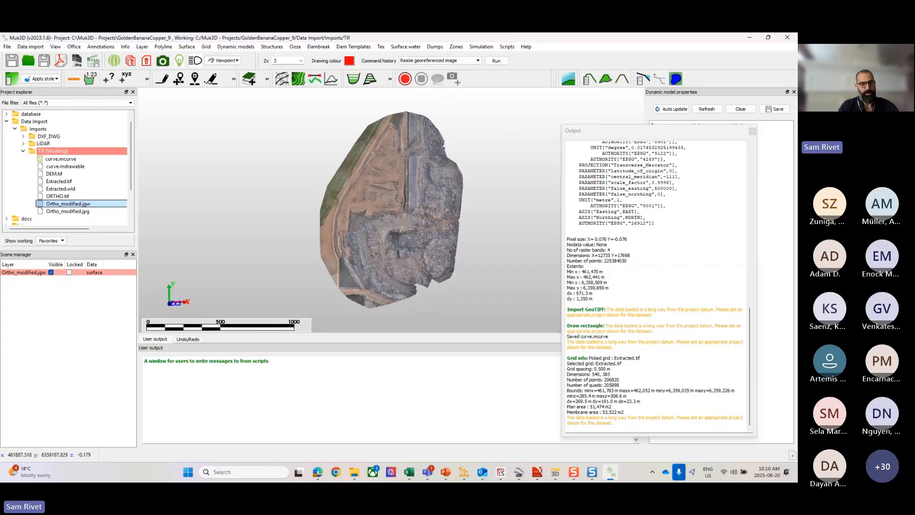
{"action": "scroll", "coordinate": [389, 197], "scroll_direction": "up", "scroll_amount": 3}
{"action": "scroll", "coordinate": [390, 196], "scroll_direction": "down", "scroll_amount": 2}
{"action": "scroll", "coordinate": [304, 196], "scroll_direction": "down", "scroll_amount": 2}
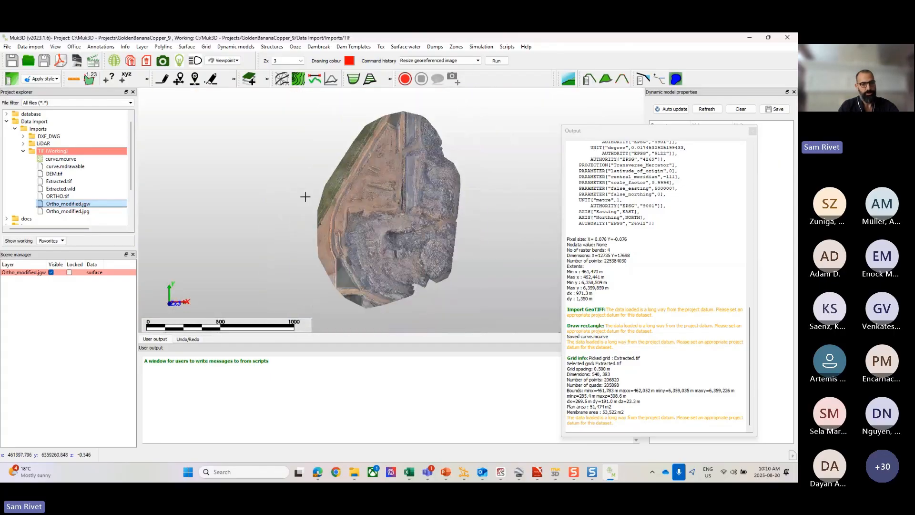
{"action": "middle_click_drag", "start_coordinate": [304, 196], "coordinate": [281, 188]}
{"action": "right_click", "coordinate": [283, 189]}
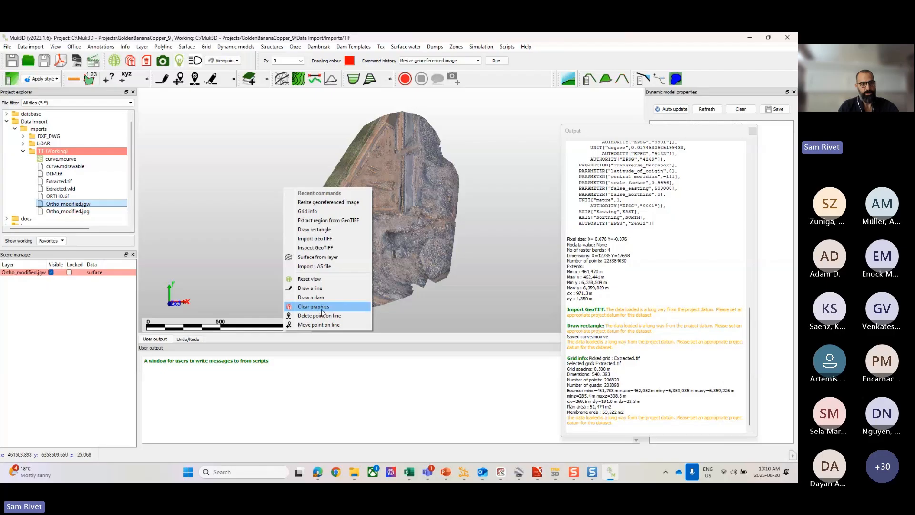
{"action": "left_click", "coordinate": [322, 307]}
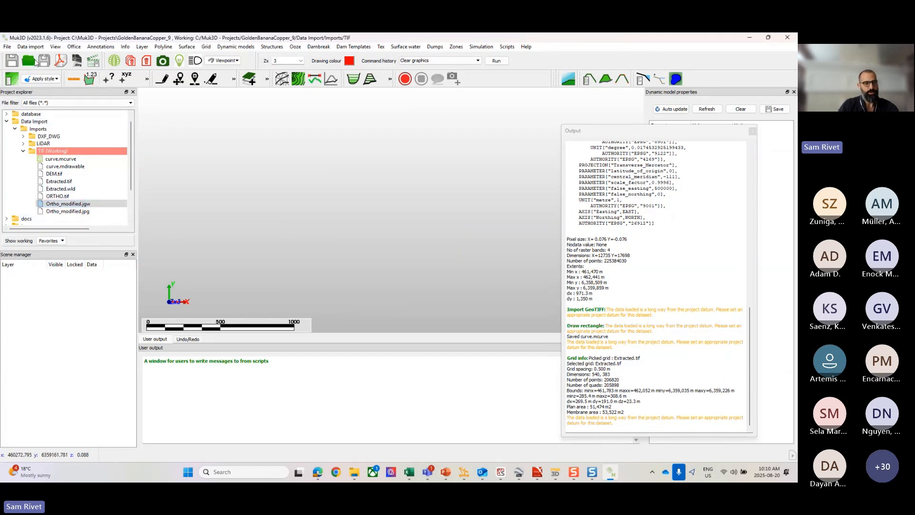
Step: Import the GeoTIFF DEM.tif with a resample interval of 5
{"action": "left_click", "coordinate": [54, 173]}
{"action": "left_click", "coordinate": [30, 46]}
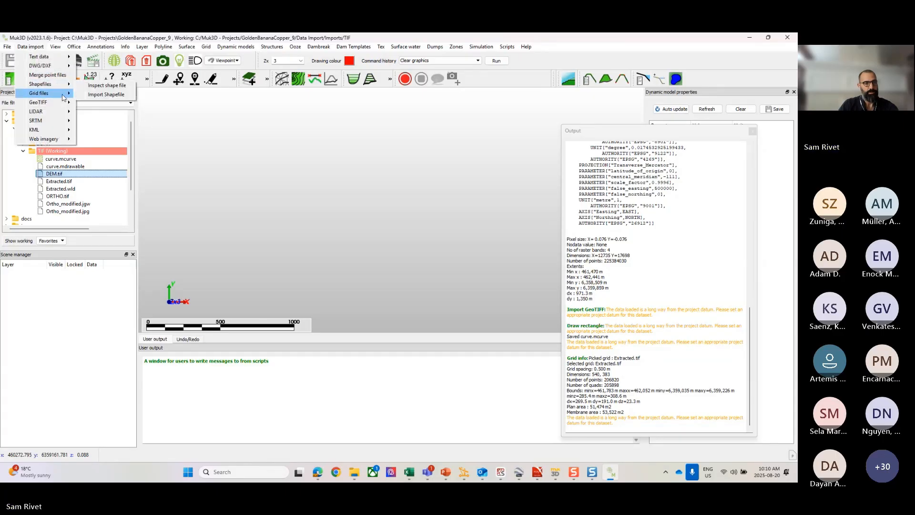
{"action": "mouse_move", "coordinate": [66, 96]}
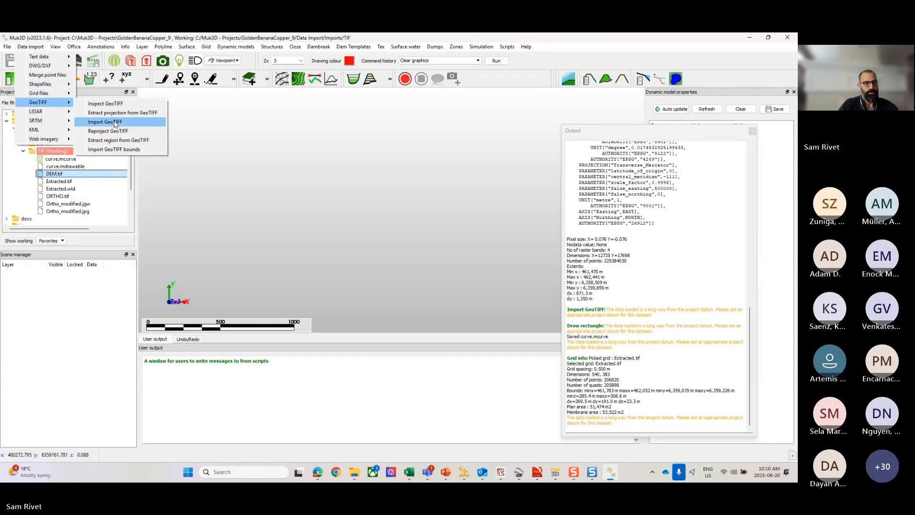
{"action": "left_click", "coordinate": [105, 122]}
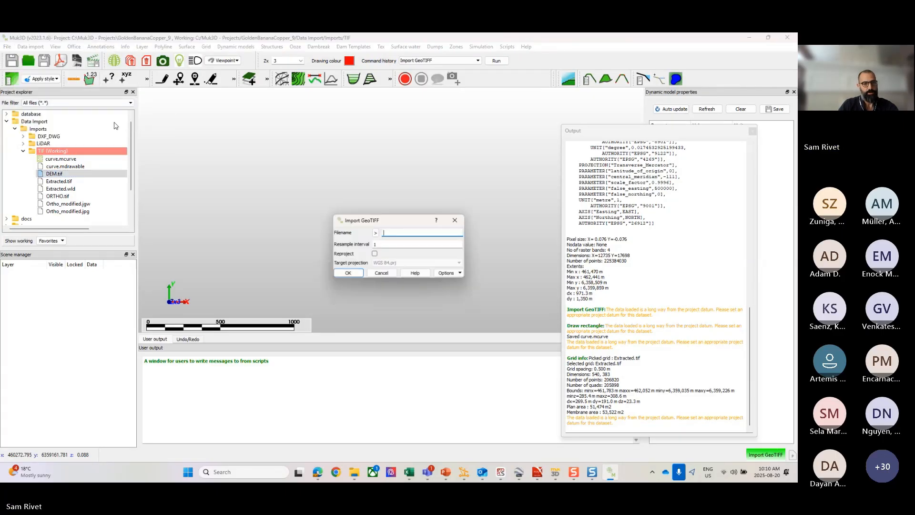
{"action": "left_click", "coordinate": [375, 232]}
{"action": "left_click", "coordinate": [436, 309]}
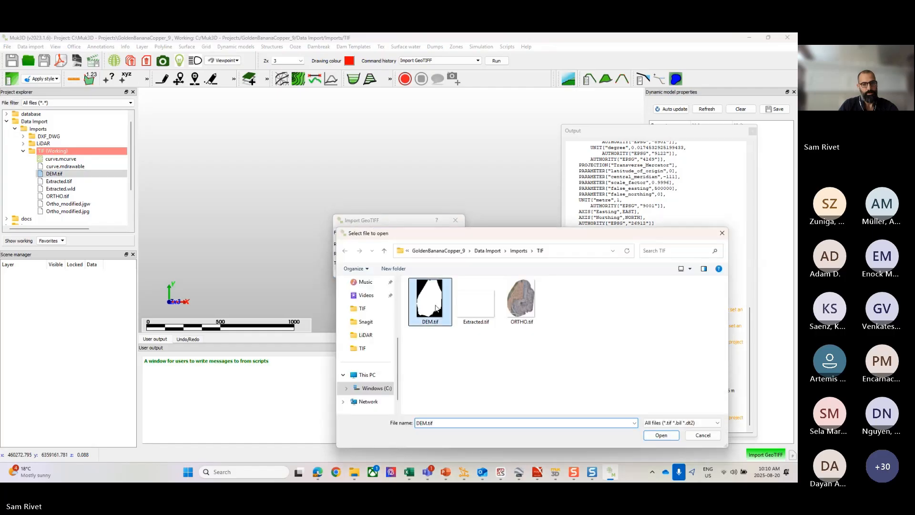
{"action": "left_click", "coordinate": [660, 435]}
{"action": "key", "text": "Tab"}
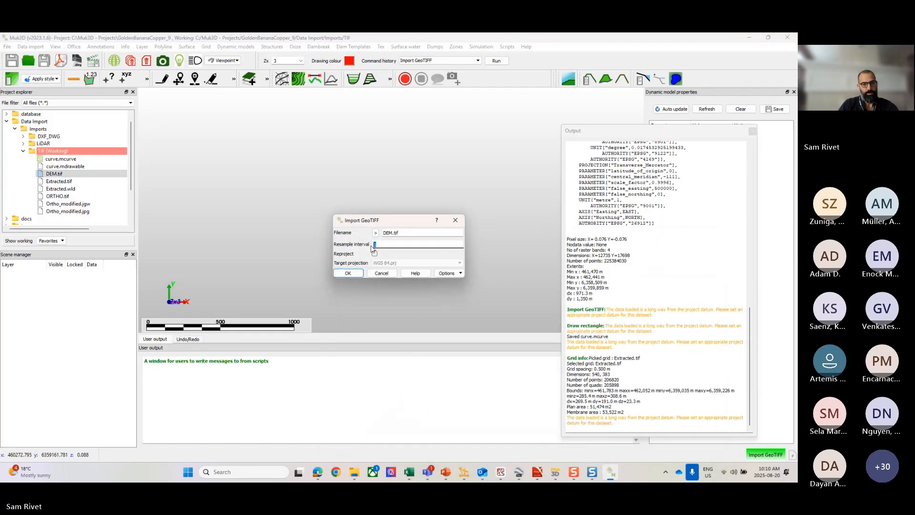
{"action": "type", "text": "5"}
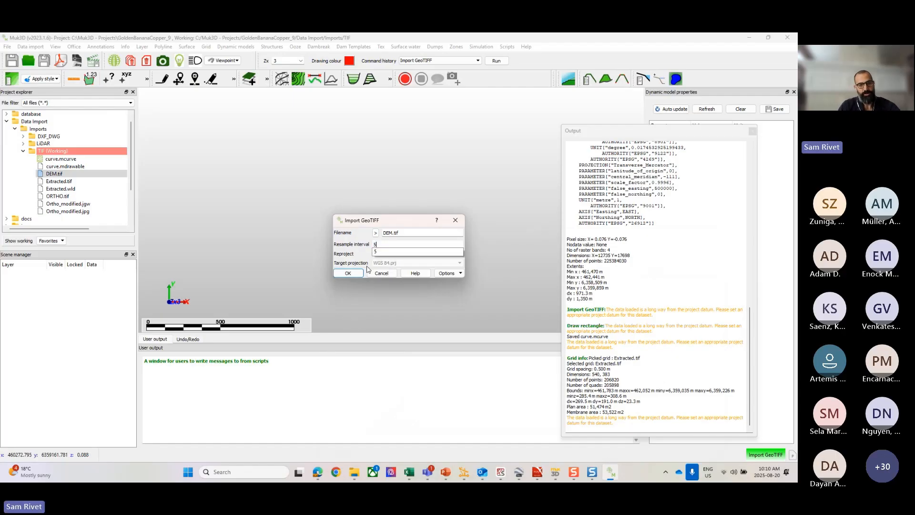
{"action": "left_click", "coordinate": [347, 273]}
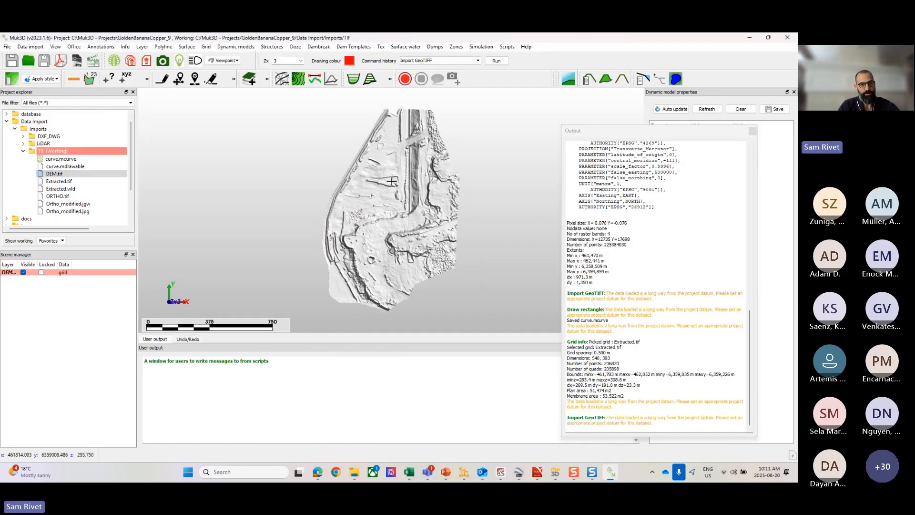
Step: Drape the Ortho_modified.jgw imagery over the imported DEM grid surface
{"action": "left_click", "coordinate": [53, 204]}
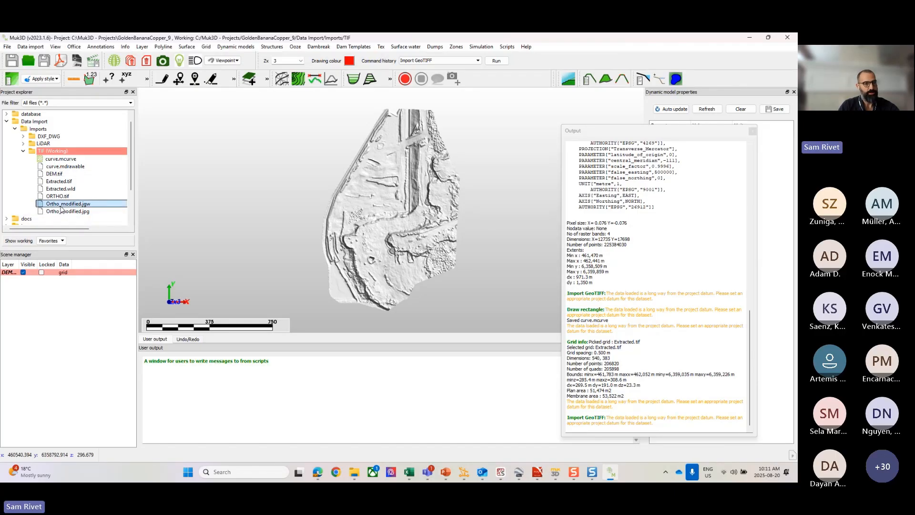
{"action": "left_click_drag", "start_coordinate": [60, 208], "coordinate": [388, 218]}
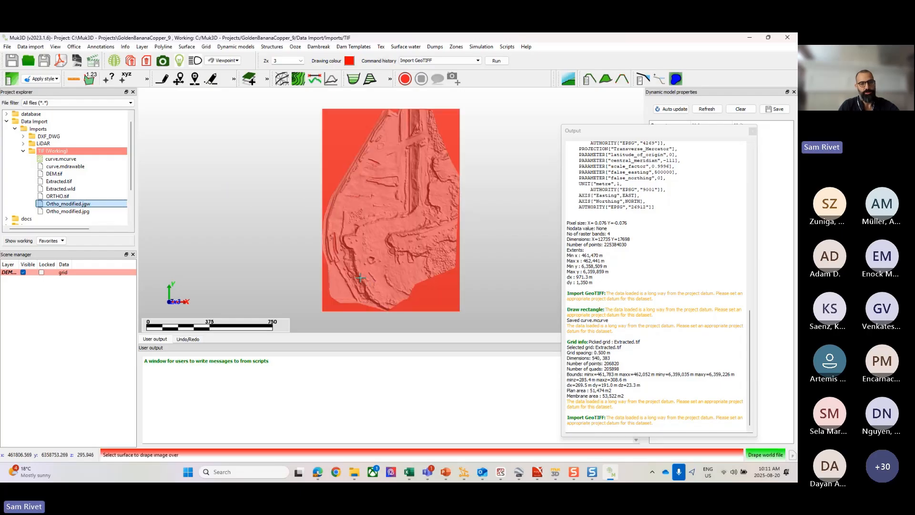
{"action": "left_click", "coordinate": [390, 214]}
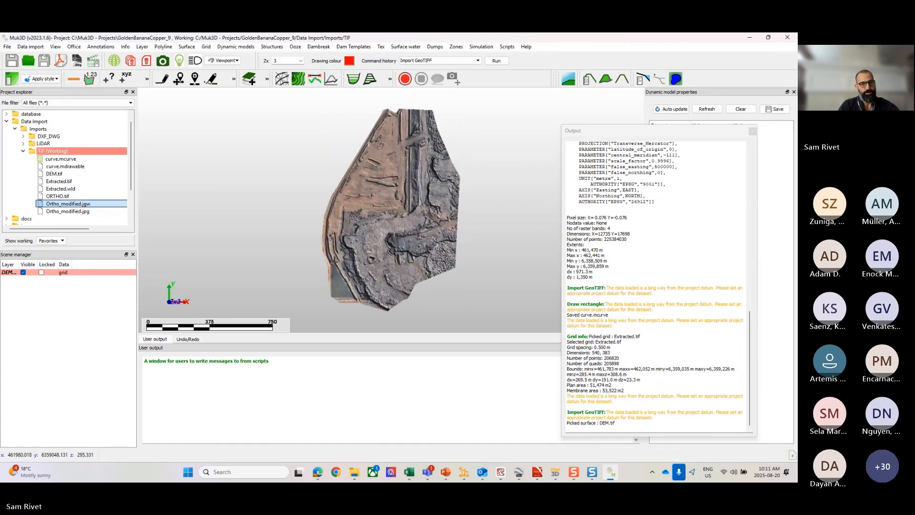
Step: Examine the DEM surface draped with the Ortho_modified imagery from close range and tilted angles, finishing with a reset view
{"action": "scroll", "coordinate": [394, 234], "scroll_direction": "up", "scroll_amount": 2}
{"action": "middle_click_drag", "start_coordinate": [394, 234], "coordinate": [448, 177]}
{"action": "scroll", "coordinate": [432, 188], "scroll_direction": "up", "scroll_amount": 2}
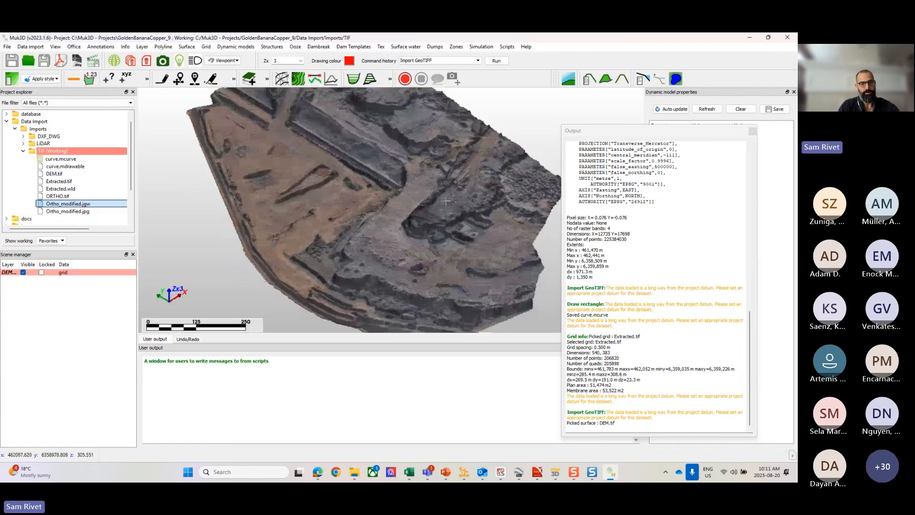
{"action": "scroll", "coordinate": [448, 177], "scroll_direction": "up", "scroll_amount": 3}
{"action": "scroll", "coordinate": [448, 177], "scroll_direction": "up", "scroll_amount": 2}
{"action": "scroll", "coordinate": [443, 180], "scroll_direction": "down", "scroll_amount": 5}
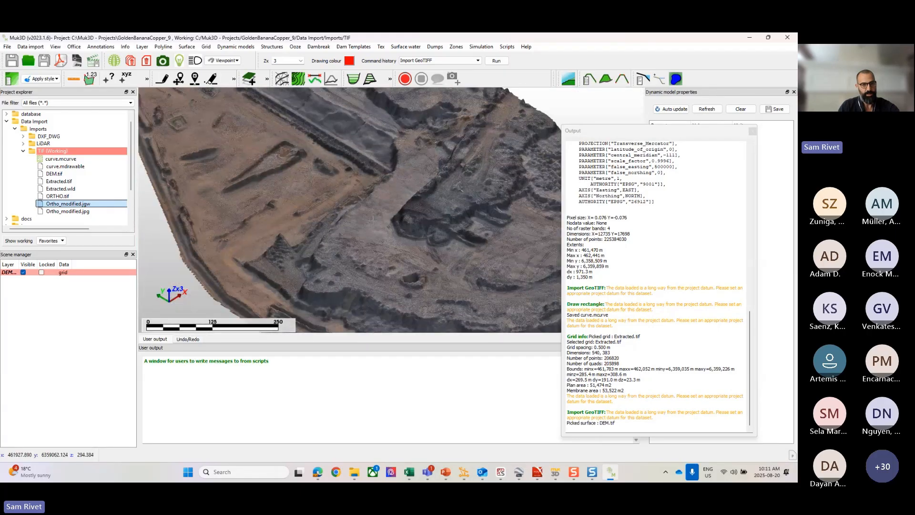
{"action": "scroll", "coordinate": [321, 227], "scroll_direction": "up", "scroll_amount": 5}
{"action": "scroll", "coordinate": [322, 228], "scroll_direction": "down", "scroll_amount": 5}
{"action": "middle_click_drag", "start_coordinate": [321, 227], "coordinate": [319, 257]}
{"action": "scroll", "coordinate": [291, 234], "scroll_direction": "down", "scroll_amount": 5}
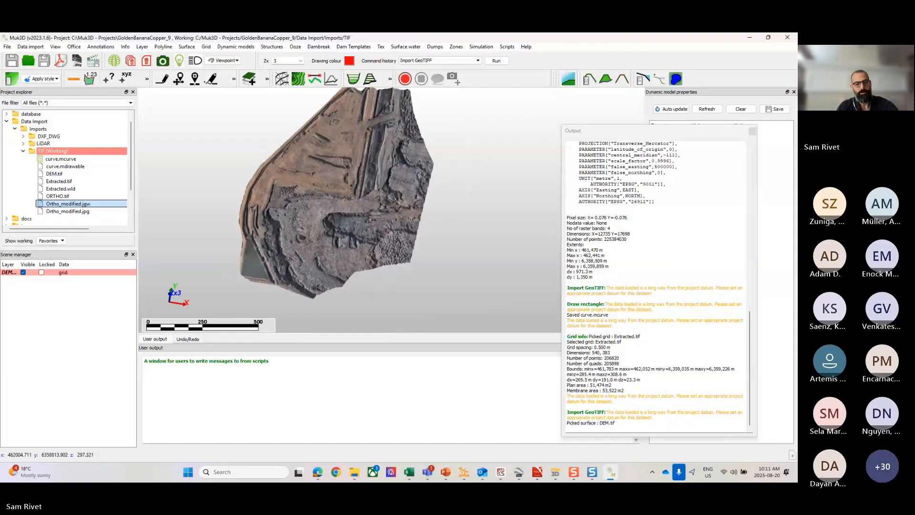
{"action": "key", "text": "r"}
Step: Widen the scene's Layer name column and recolour the DEM.tif grid layer white
{"action": "left_click", "coordinate": [12, 284]}
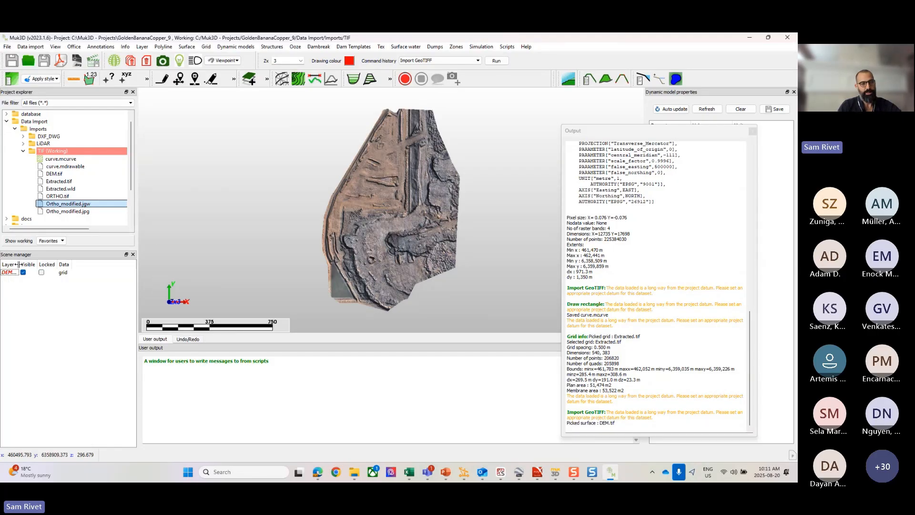
{"action": "left_click_drag", "start_coordinate": [20, 264], "coordinate": [50, 264]}
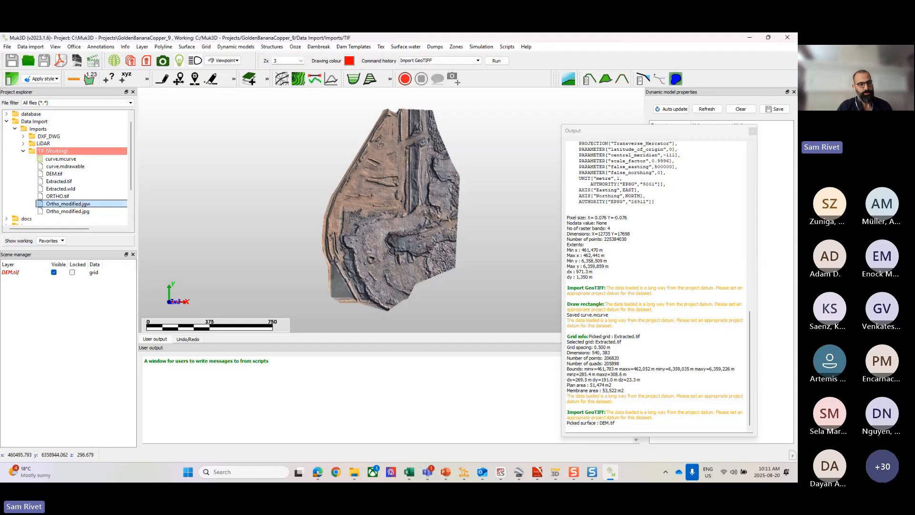
{"action": "right_click", "coordinate": [18, 270]}
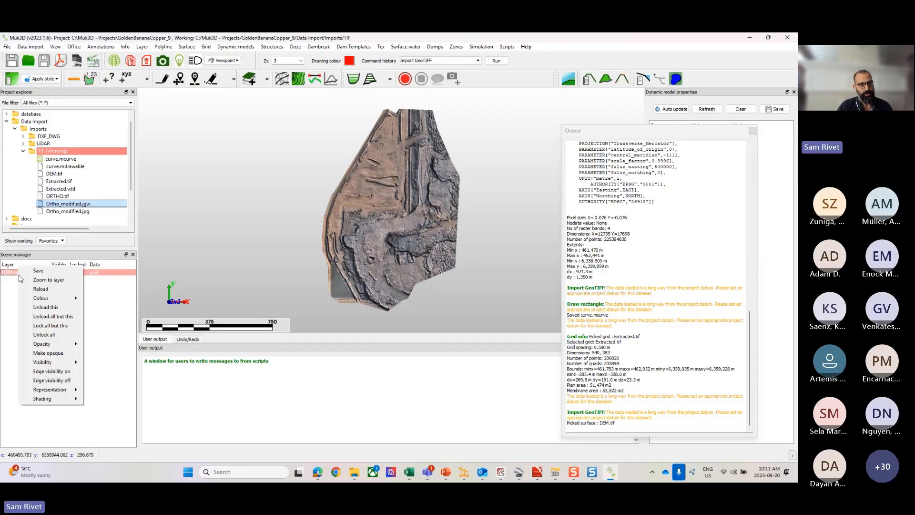
{"action": "mouse_move", "coordinate": [46, 297]}
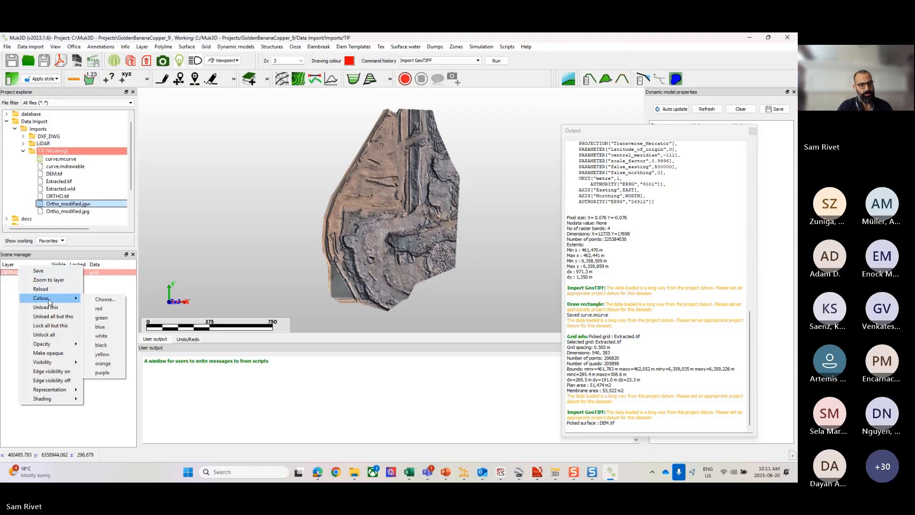
{"action": "left_click", "coordinate": [103, 336]}
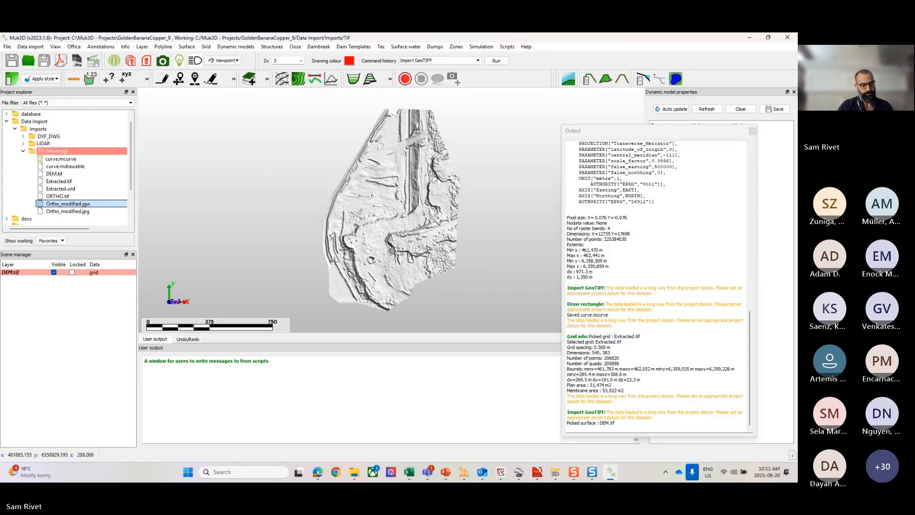
Step: Clear all graphics from the scene, discarding all unsaved layer changes
{"action": "left_click_drag", "start_coordinate": [352, 248], "coordinate": [349, 248]}
{"action": "right_click", "coordinate": [322, 194]}
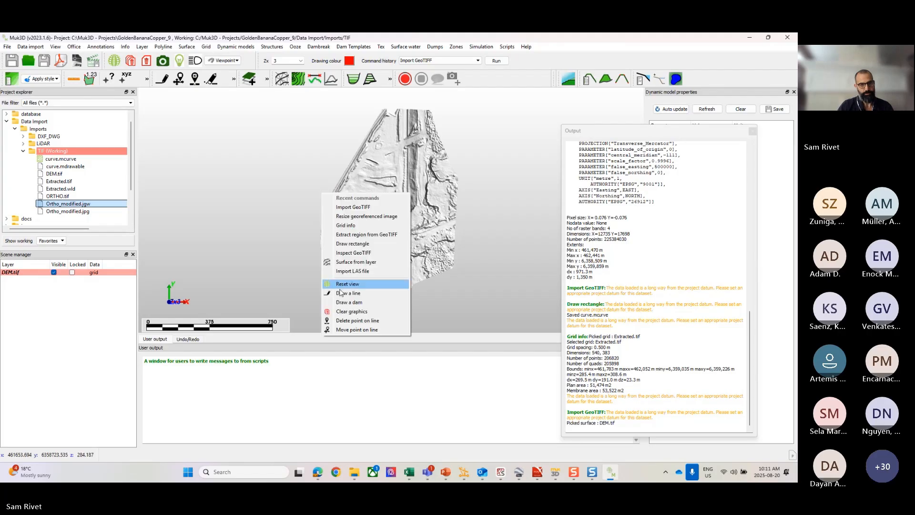
{"action": "left_click", "coordinate": [351, 311]}
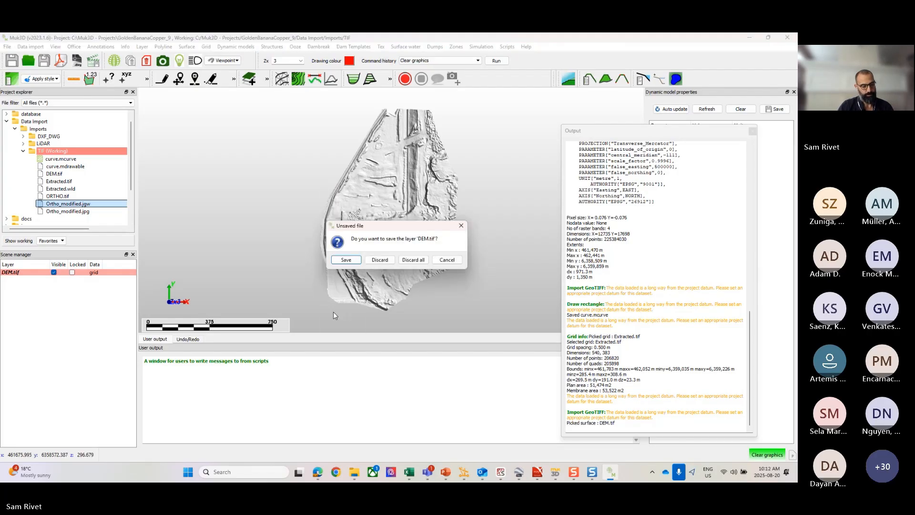
{"action": "left_click", "coordinate": [413, 260]}
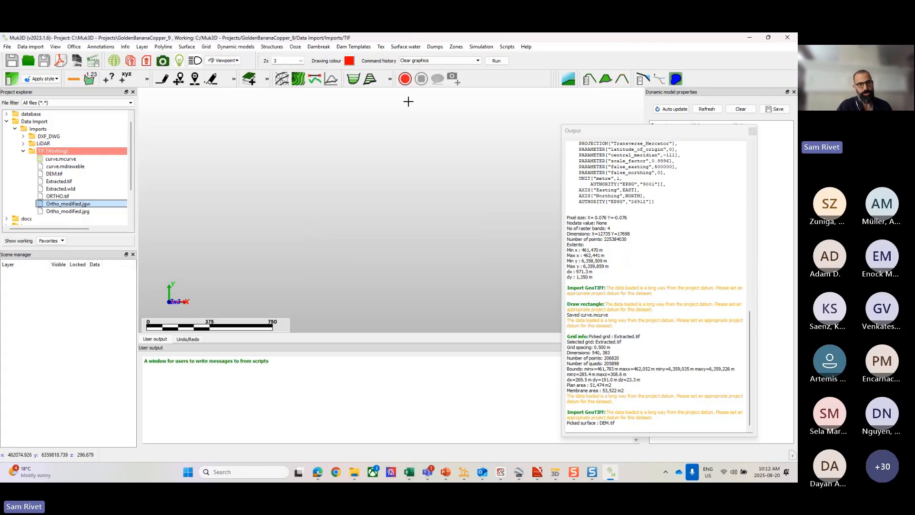
Step: Set up Extract from georeferenced image with ORTHO.tif as the source image and Extracted_Ortho.tif as the target image
{"action": "left_click", "coordinate": [381, 49]}
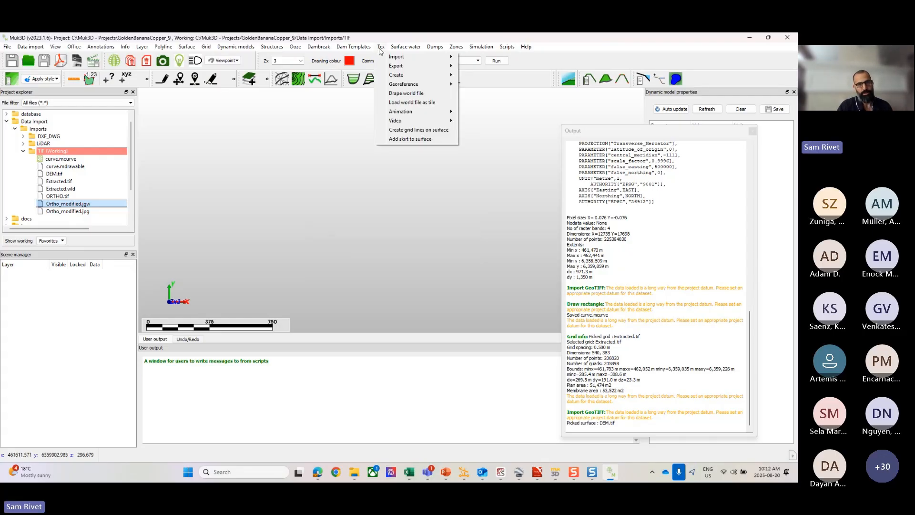
{"action": "mouse_move", "coordinate": [390, 57]}
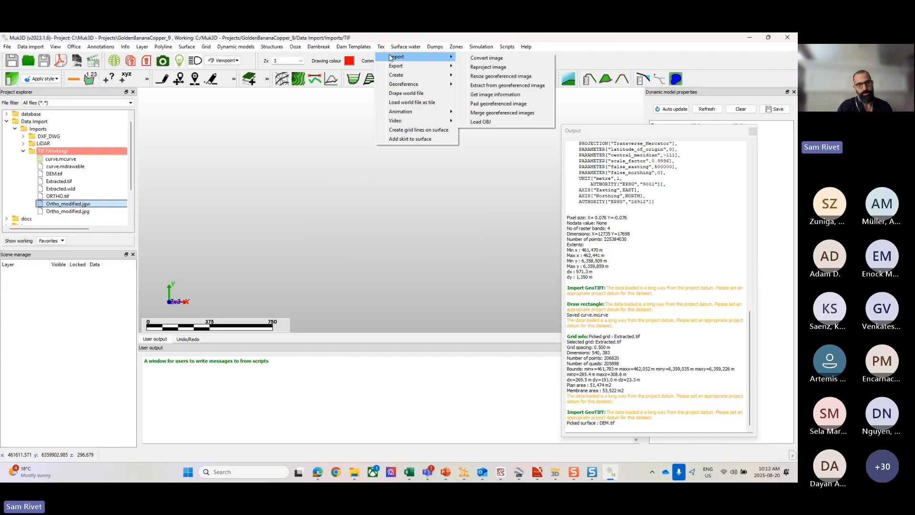
{"action": "left_click", "coordinate": [495, 86]}
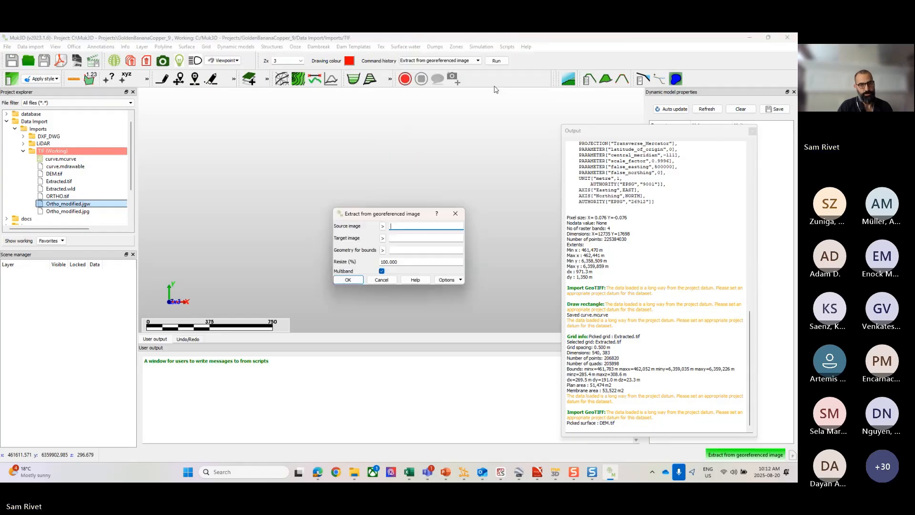
{"action": "left_click", "coordinate": [382, 226]}
{"action": "left_click", "coordinate": [519, 296]}
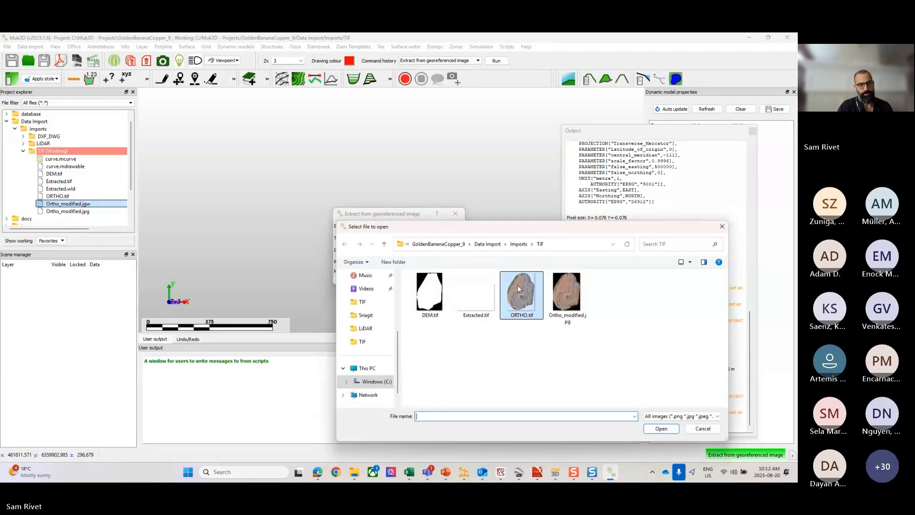
{"action": "left_click", "coordinate": [660, 427]}
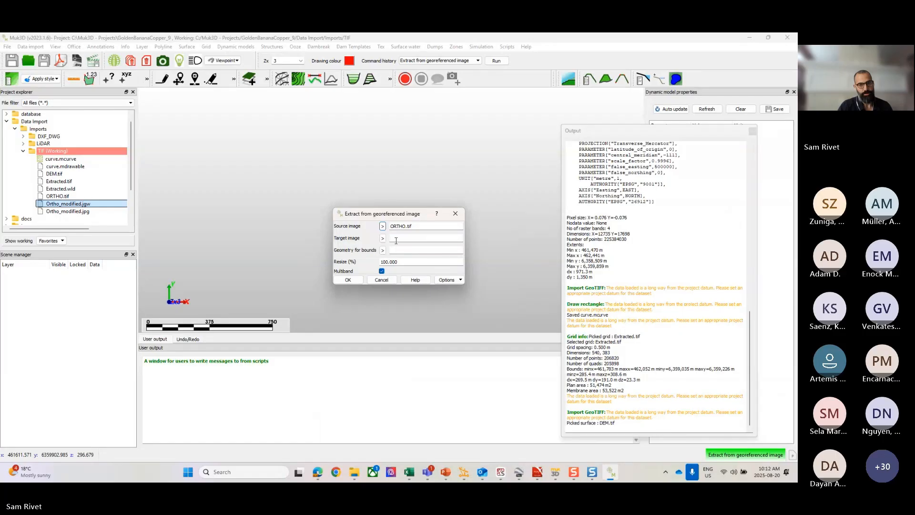
{"action": "left_click", "coordinate": [404, 239]}
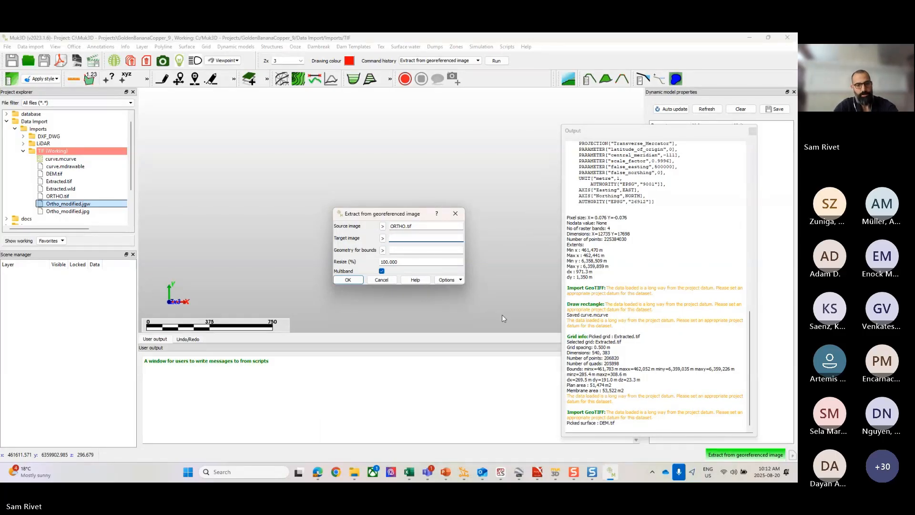
{"action": "type", "text": "Extracted_Ortho"}
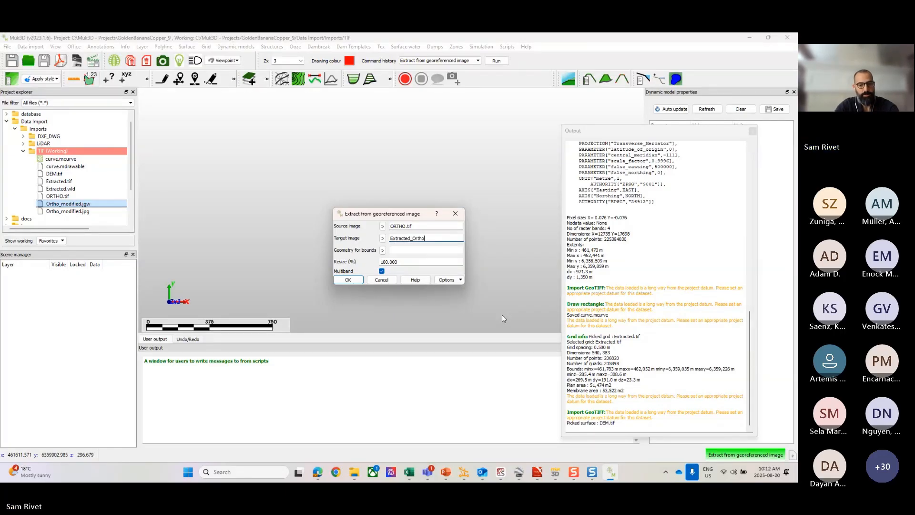
{"action": "type", "text": ".tif"}
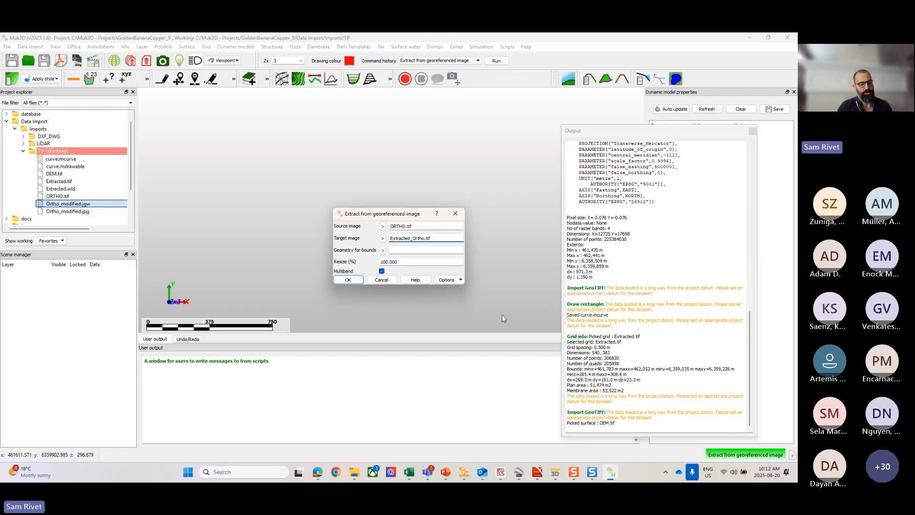
Step: Use curve.mcurve as the bounding geometry, set the resize to 50%, and run the image extraction
{"action": "left_click", "coordinate": [383, 251]}
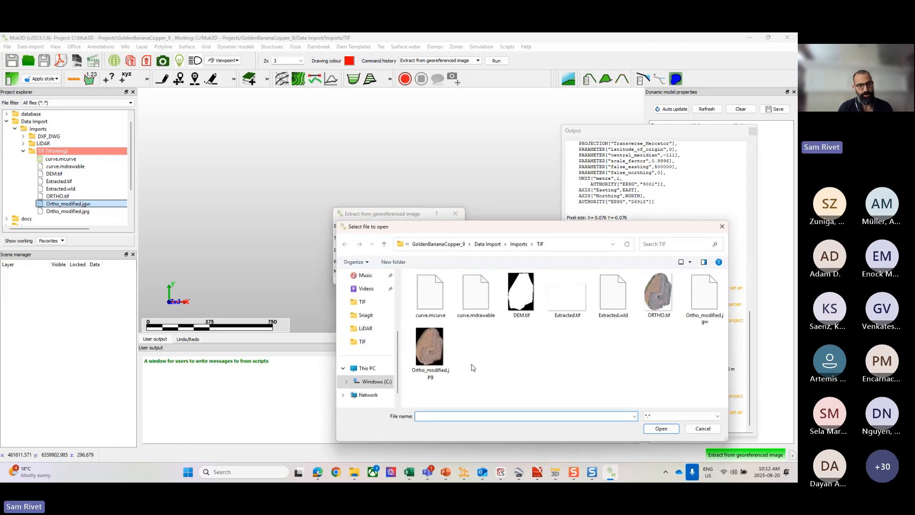
{"action": "left_click", "coordinate": [430, 293]}
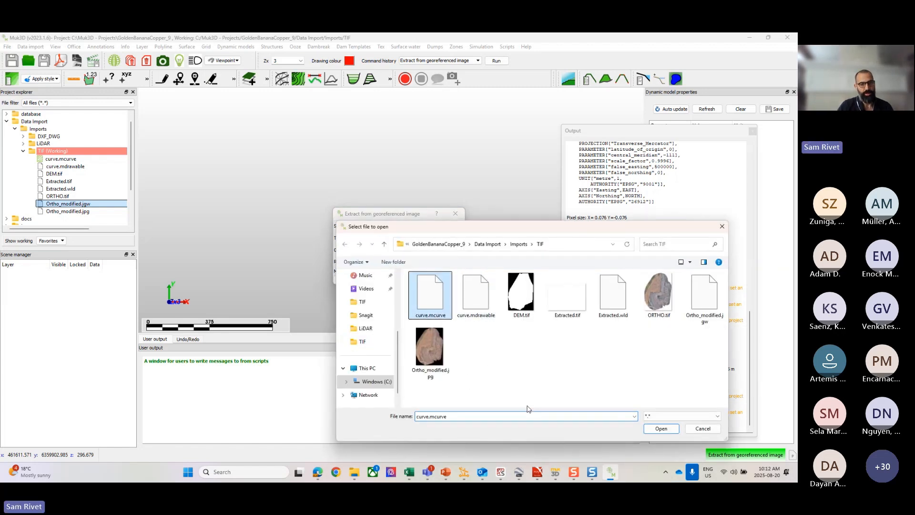
{"action": "left_click", "coordinate": [661, 429]}
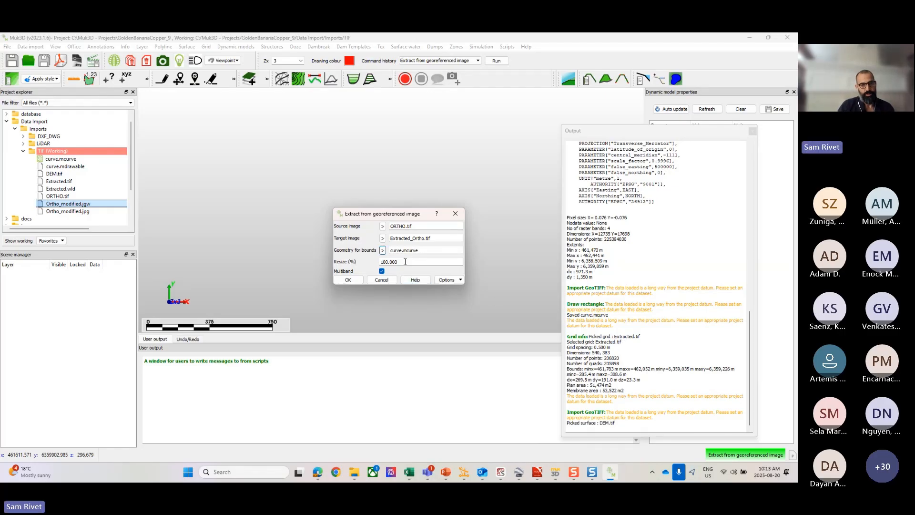
{"action": "left_click_drag", "start_coordinate": [405, 262], "coordinate": [366, 261]}
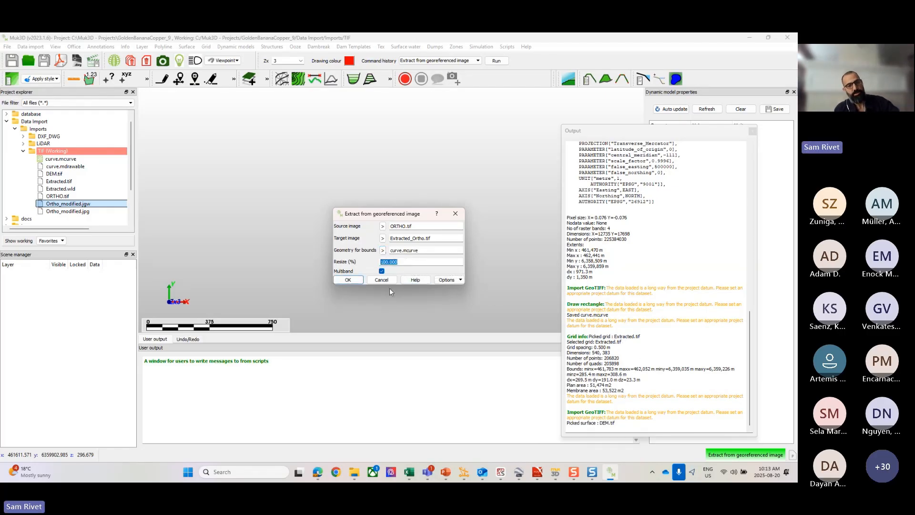
{"action": "type", "text": "5"}
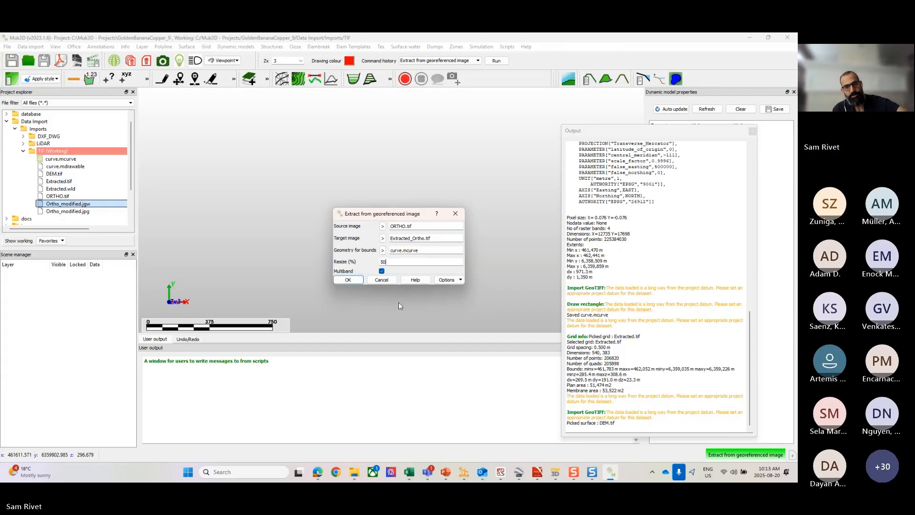
{"action": "type", "text": "0"}
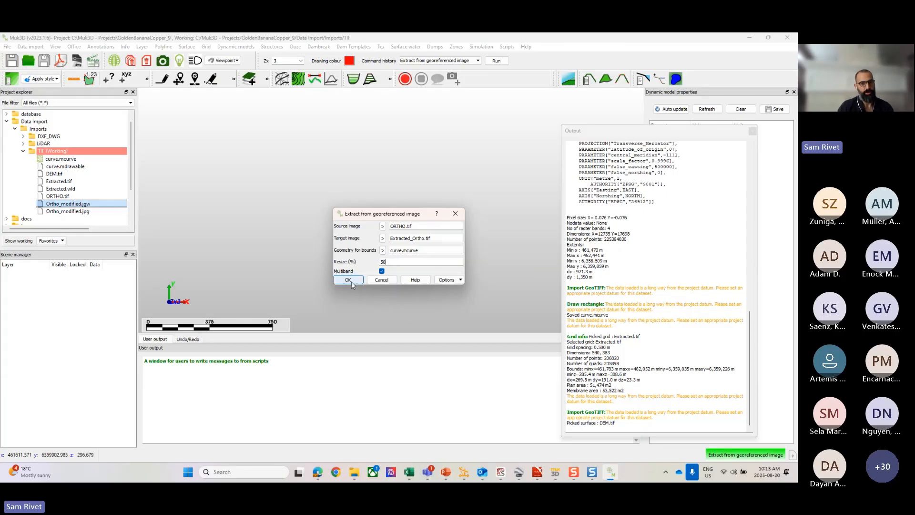
{"action": "left_click", "coordinate": [348, 280]}
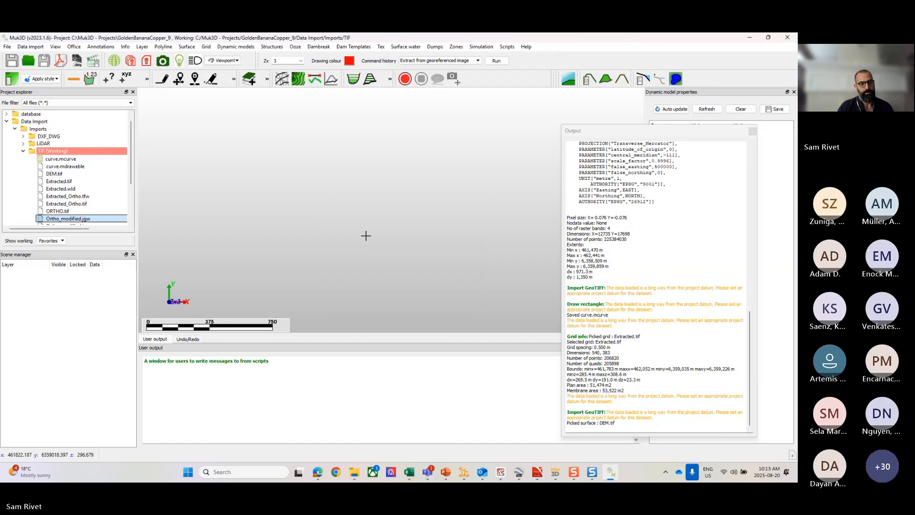
{"action": "left_click", "coordinate": [54, 203]}
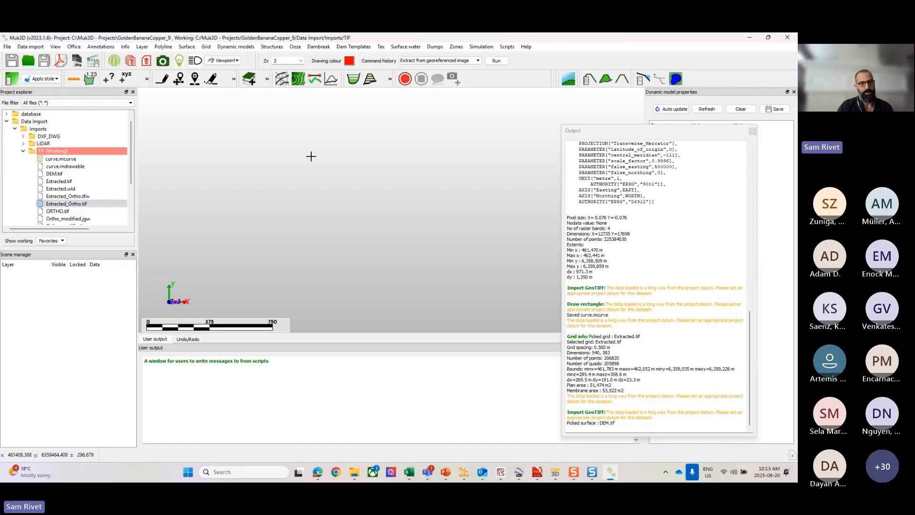
{"action": "right_click", "coordinate": [399, 133]}
{"action": "left_click", "coordinate": [428, 146]}
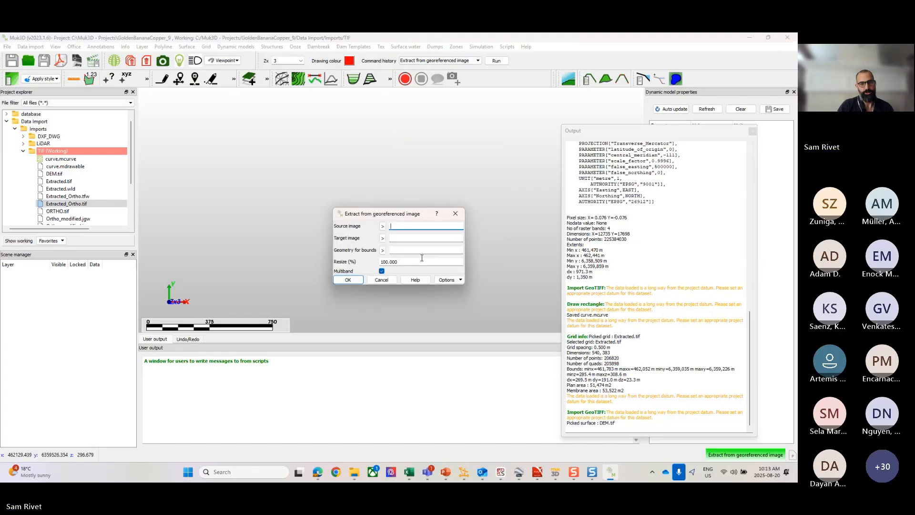
{"action": "right_click", "coordinate": [411, 230]}
{"action": "left_click", "coordinate": [410, 215]}
{"action": "left_click", "coordinate": [455, 213]}
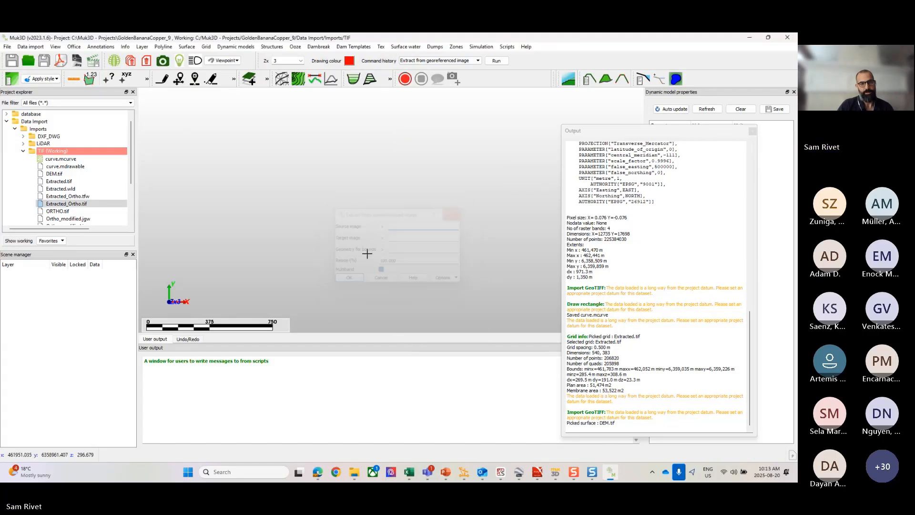
Step: Rerun Extract from georeferenced image with the last-used values for all fields, changing the target image to Extracted_Ortho.jpg
{"action": "left_click", "coordinate": [81, 204]}
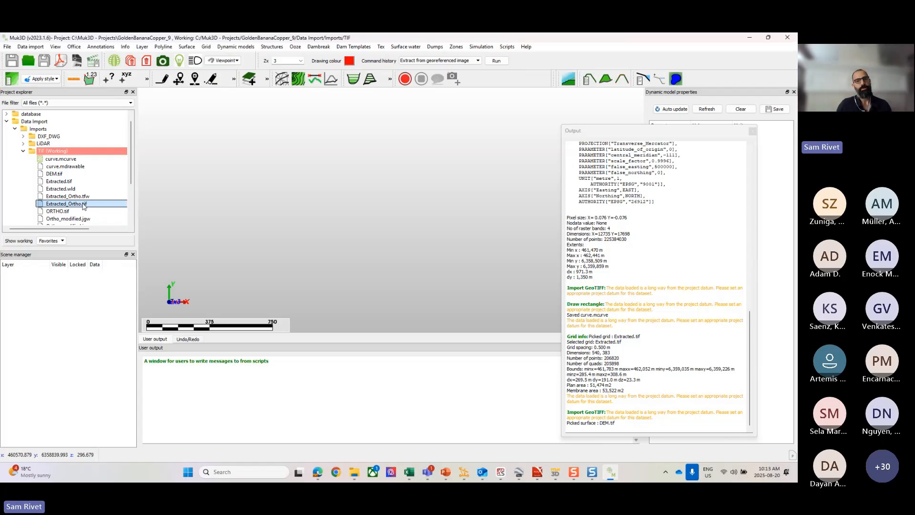
{"action": "right_click", "coordinate": [341, 173]}
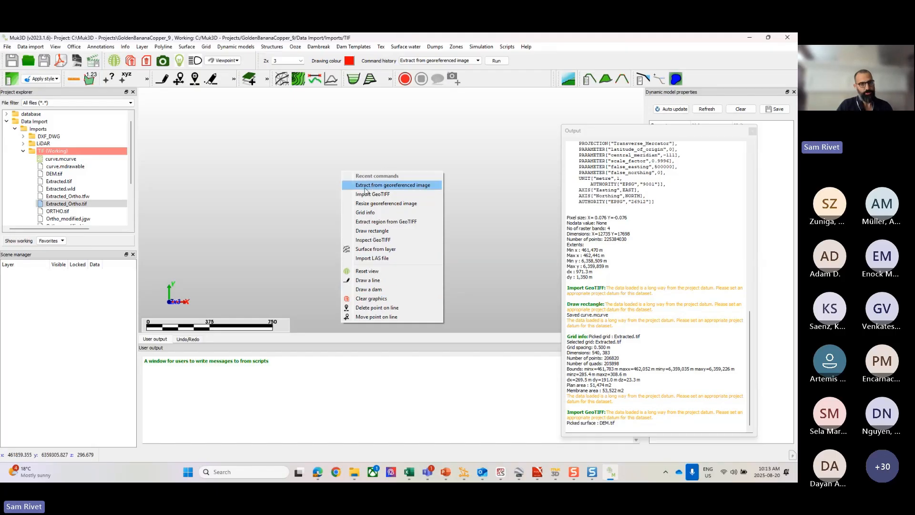
{"action": "left_click", "coordinate": [396, 187]}
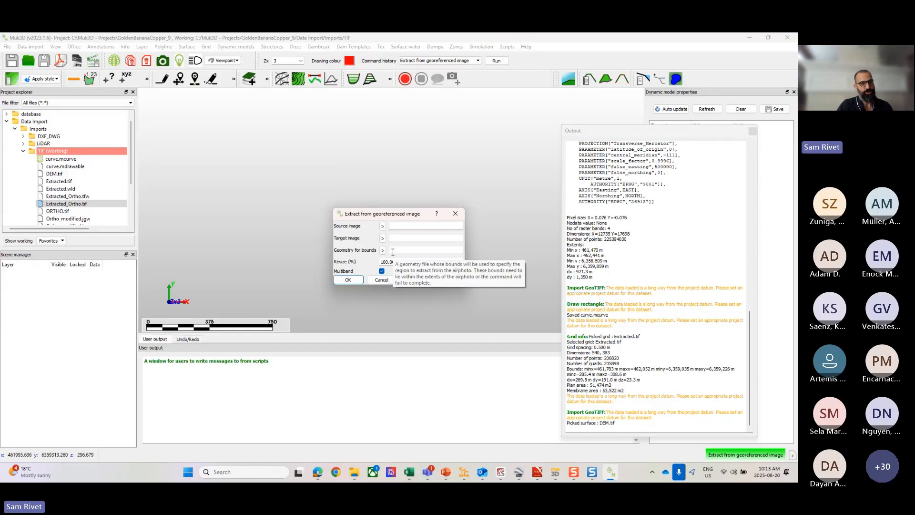
{"action": "right_click", "coordinate": [400, 226]}
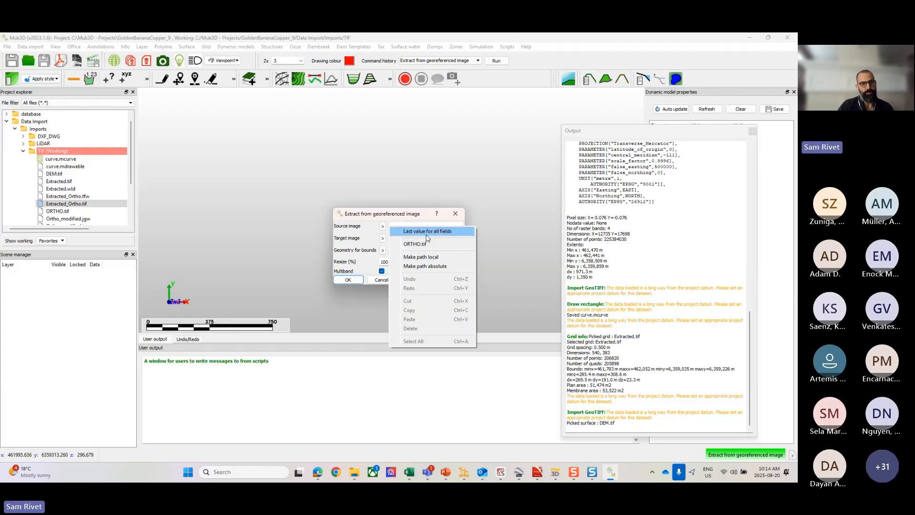
{"action": "left_click", "coordinate": [411, 232]}
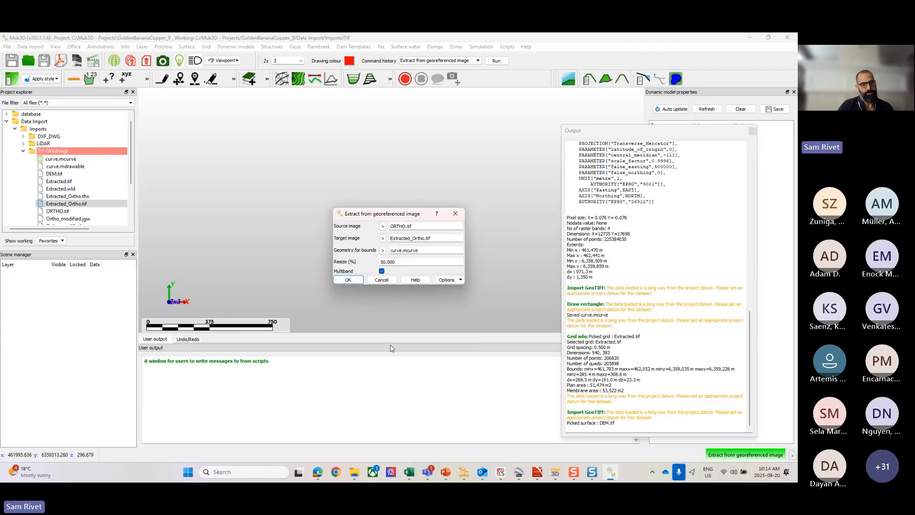
{"action": "left_click", "coordinate": [439, 239]}
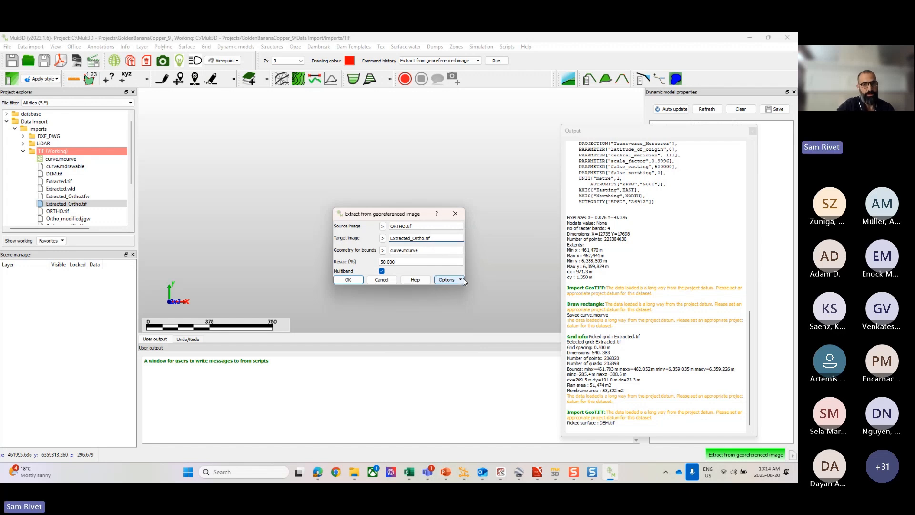
{"action": "key", "text": "BackSpace"}
{"action": "key", "text": "BackSpace"}
{"action": "key", "text": "BackSpace"}
{"action": "type", "text": "jpg"}
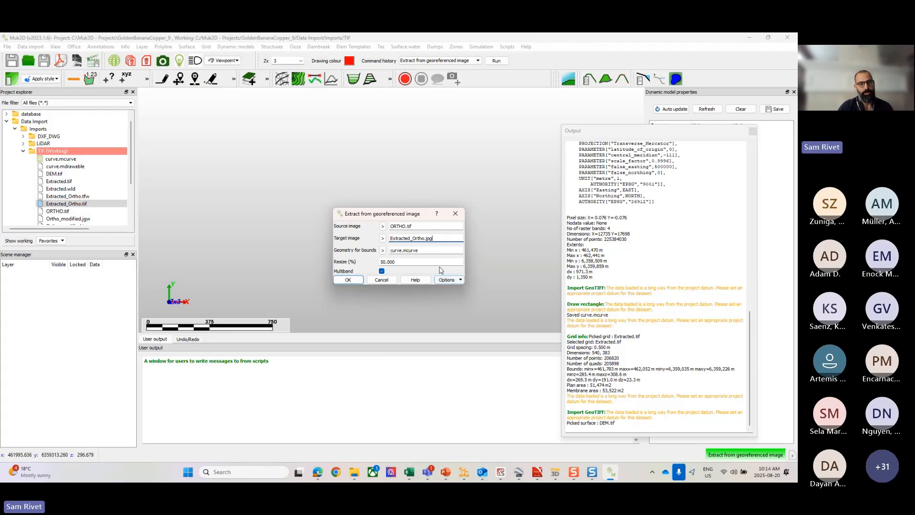
{"action": "left_click", "coordinate": [344, 279]}
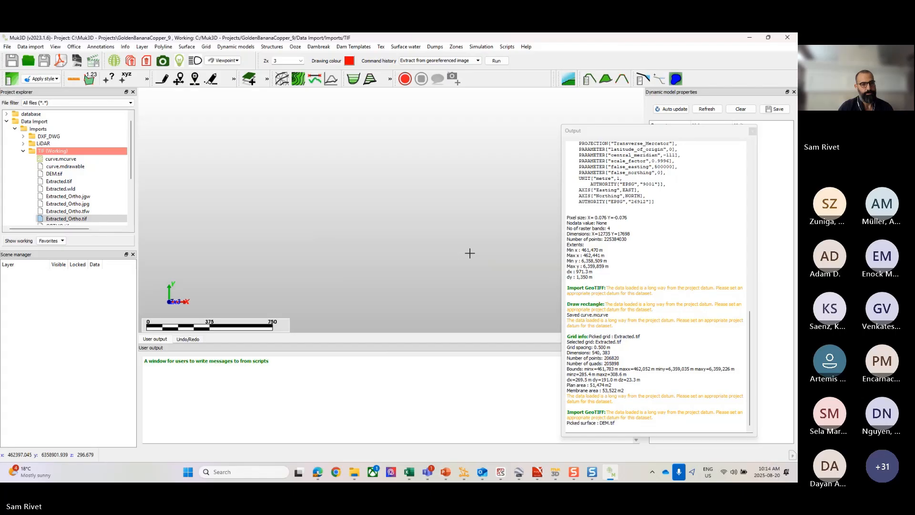
Step: Load Extracted_Ortho.jgw into the scene to inspect the extracted image, and clear all graphics
{"action": "left_click", "coordinate": [80, 202]}
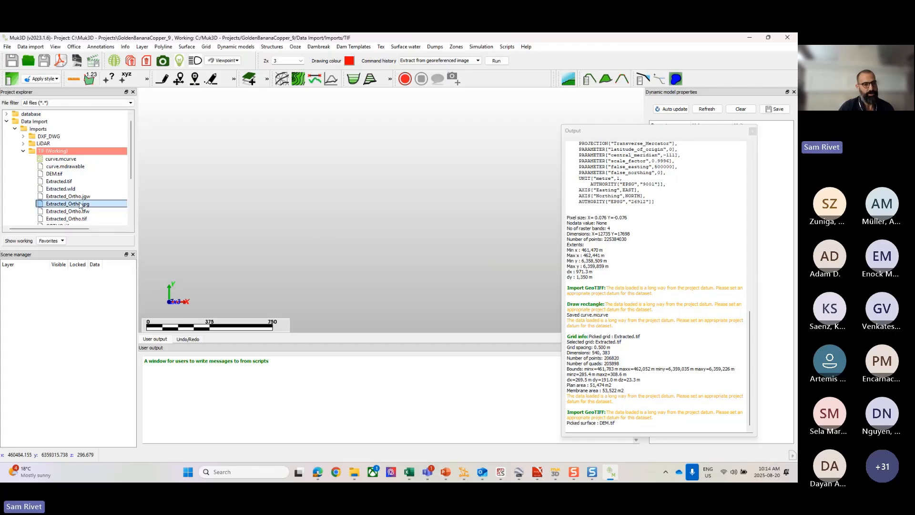
{"action": "left_click", "coordinate": [73, 196]}
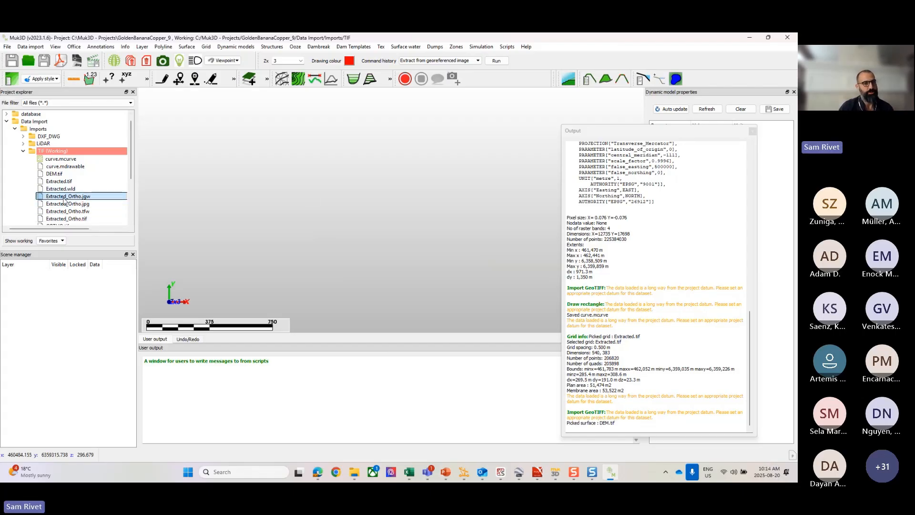
{"action": "left_click_drag", "start_coordinate": [66, 198], "coordinate": [389, 206]}
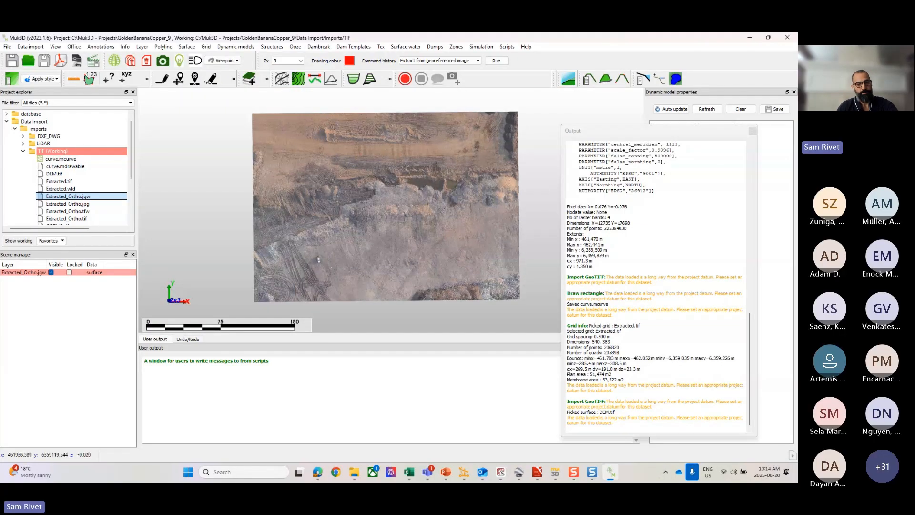
{"action": "scroll", "coordinate": [405, 220], "scroll_direction": "down", "scroll_amount": 1}
{"action": "scroll", "coordinate": [404, 217], "scroll_direction": "up", "scroll_amount": 2}
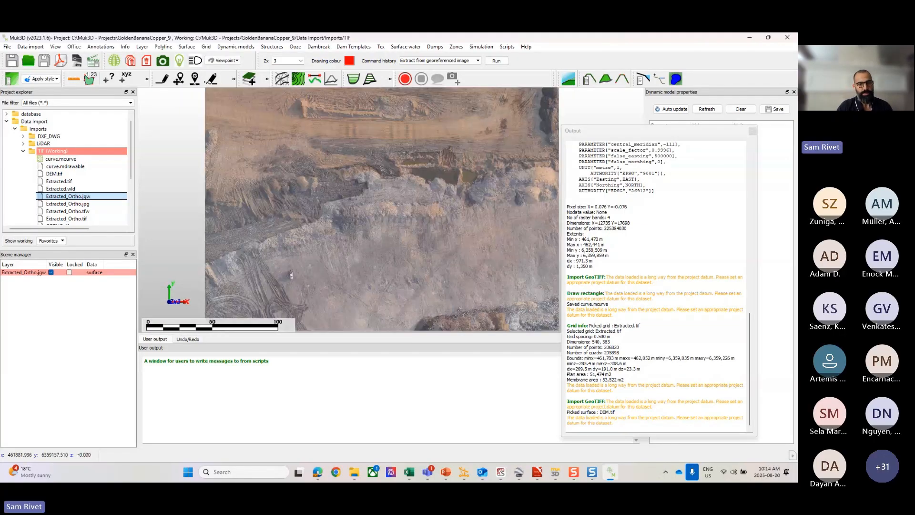
{"action": "scroll", "coordinate": [351, 245], "scroll_direction": "down", "scroll_amount": 3}
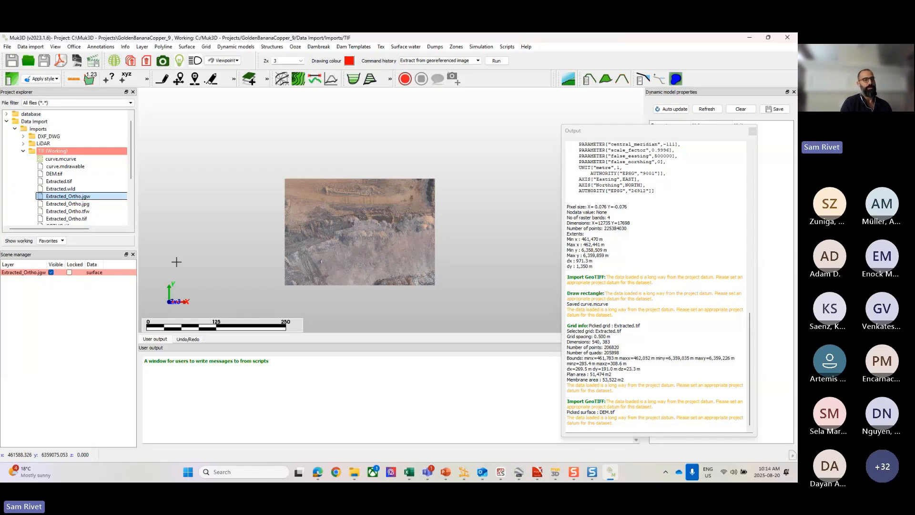
{"action": "right_click", "coordinate": [256, 195]}
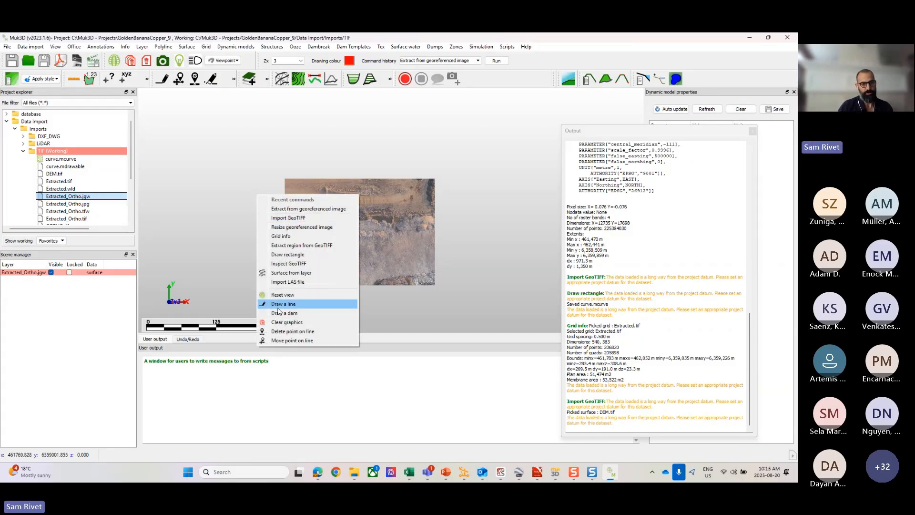
{"action": "left_click", "coordinate": [287, 322]}
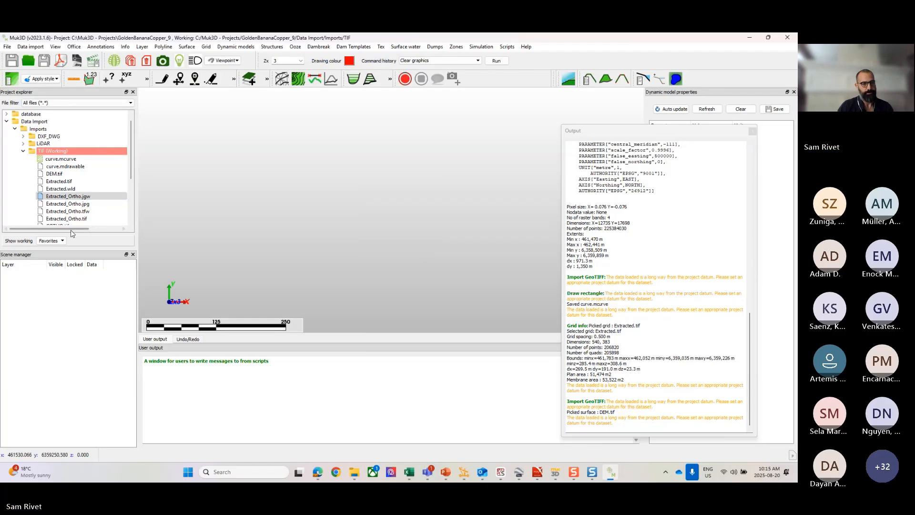
Step: Load Lease13.msurface from the base folder into the scene and dock the floating Output window below the view
{"action": "left_click", "coordinate": [7, 122]}
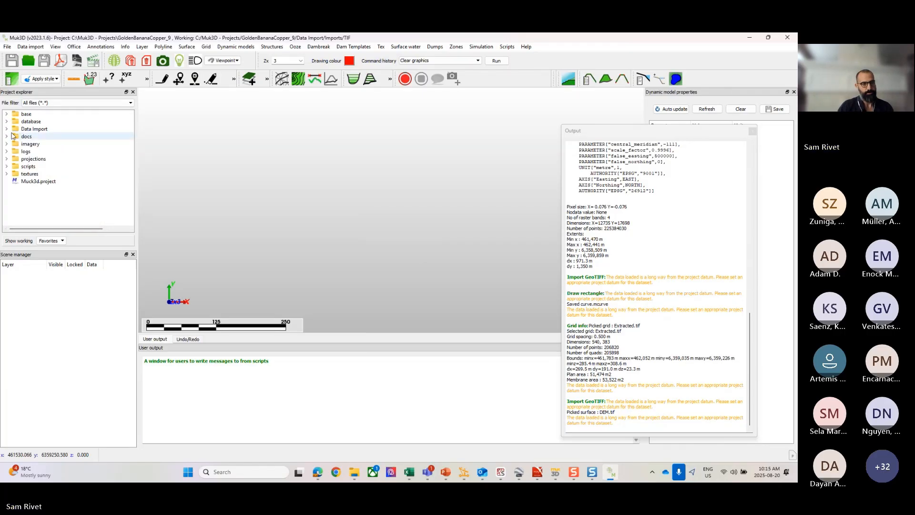
{"action": "left_click", "coordinate": [6, 114]}
{"action": "left_click", "coordinate": [40, 129]}
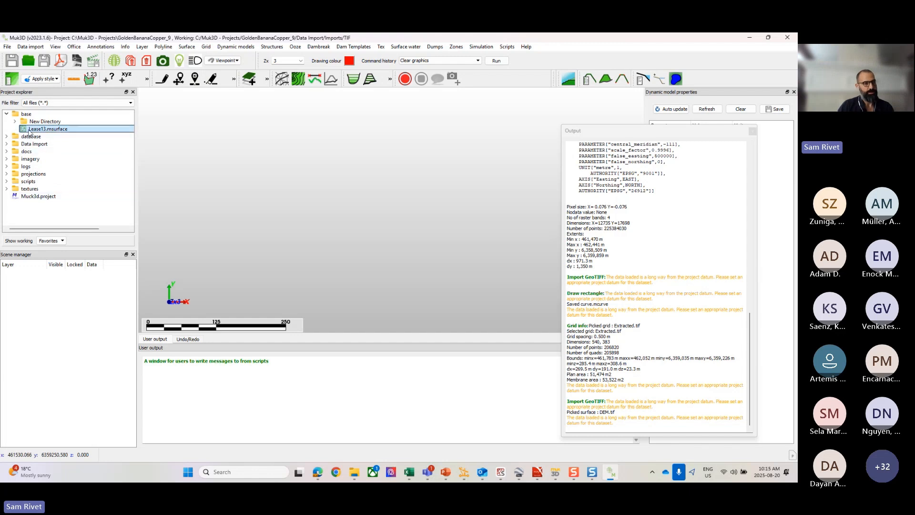
{"action": "left_click_drag", "start_coordinate": [35, 130], "coordinate": [362, 195]}
{"action": "left_click_drag", "start_coordinate": [692, 131], "coordinate": [265, 358]}
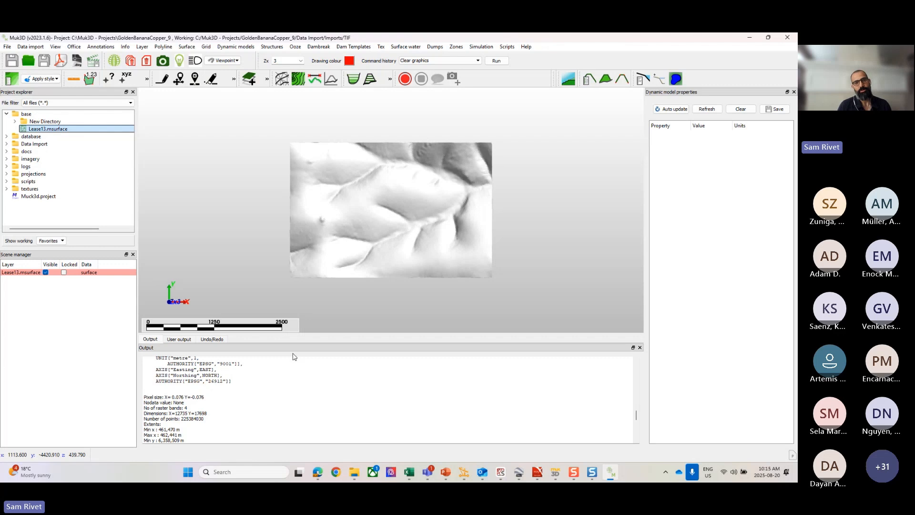
Step: Examine the triangulated mesh of the Lease13 surface up close and as a whole
{"action": "scroll", "coordinate": [389, 202], "scroll_direction": "up", "scroll_amount": 5}
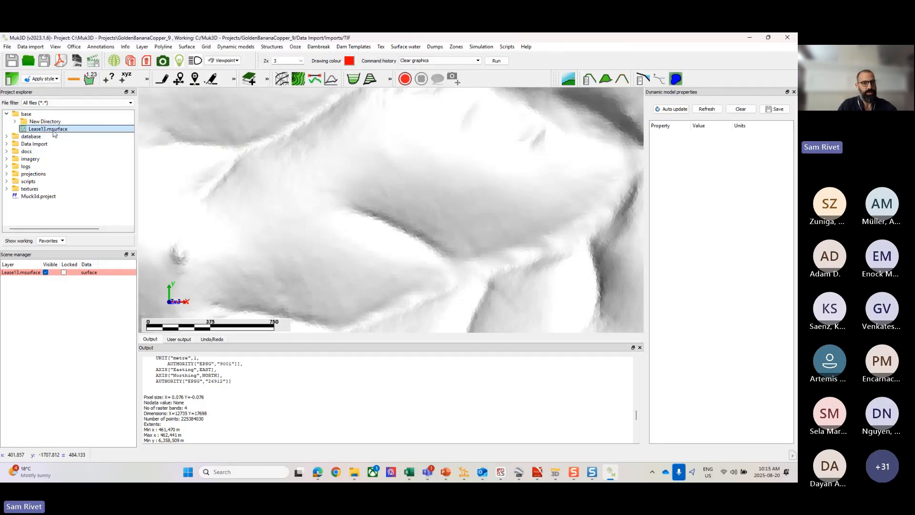
{"action": "scroll", "coordinate": [469, 164], "scroll_direction": "down", "scroll_amount": 3}
{"action": "scroll", "coordinate": [469, 164], "scroll_direction": "up", "scroll_amount": 2}
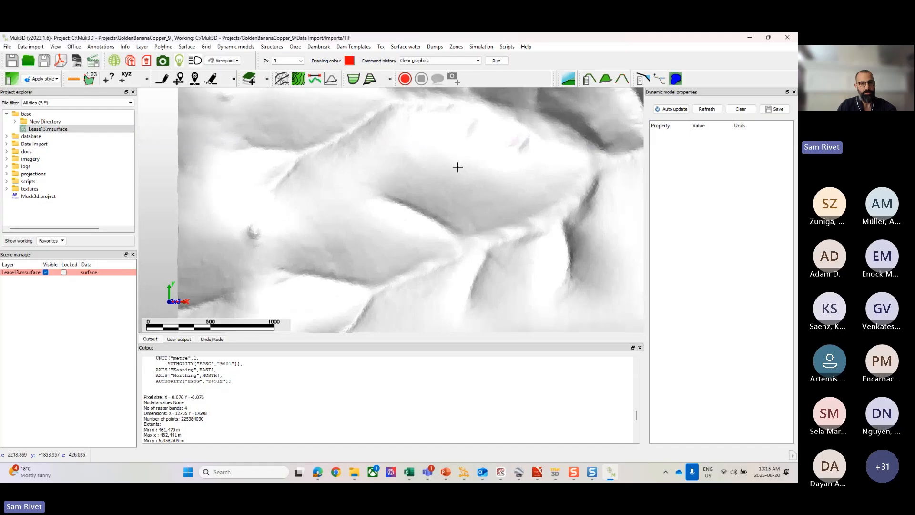
{"action": "scroll", "coordinate": [456, 167], "scroll_direction": "up", "scroll_amount": 5}
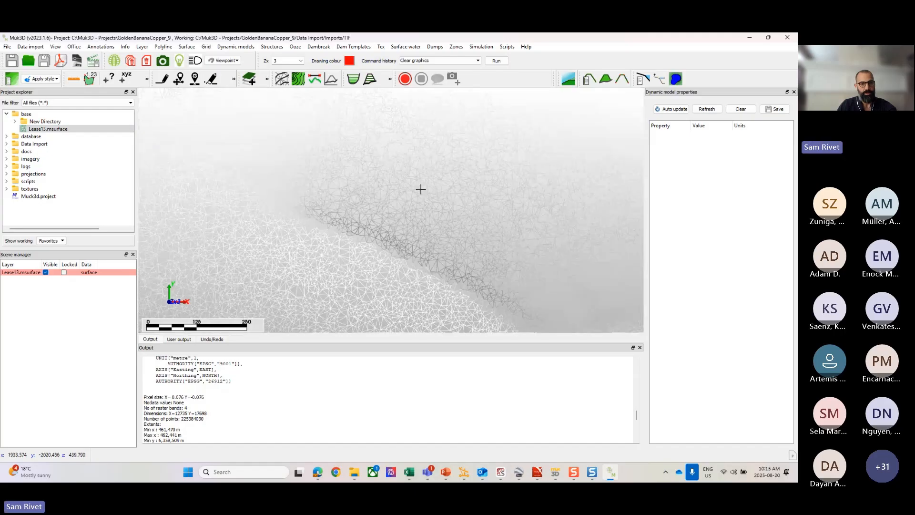
{"action": "scroll", "coordinate": [396, 179], "scroll_direction": "up", "scroll_amount": 2}
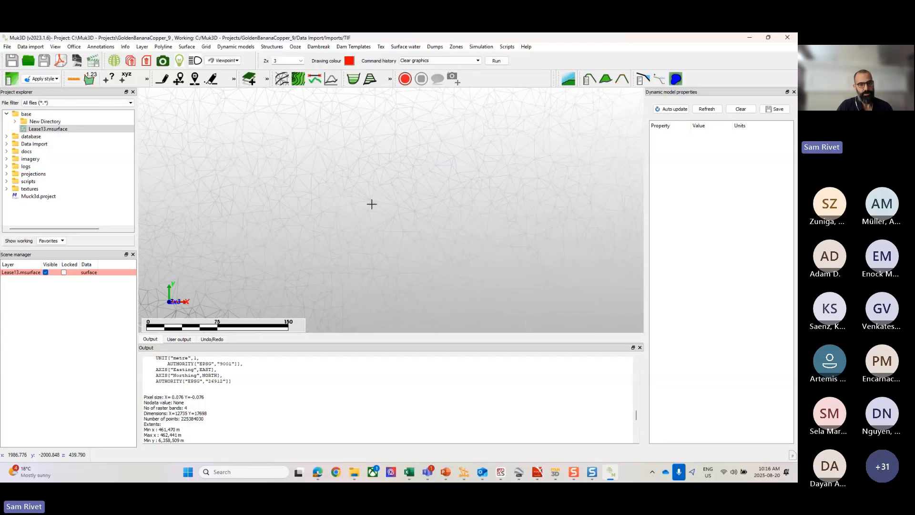
{"action": "scroll", "coordinate": [372, 204], "scroll_direction": "up", "scroll_amount": 2}
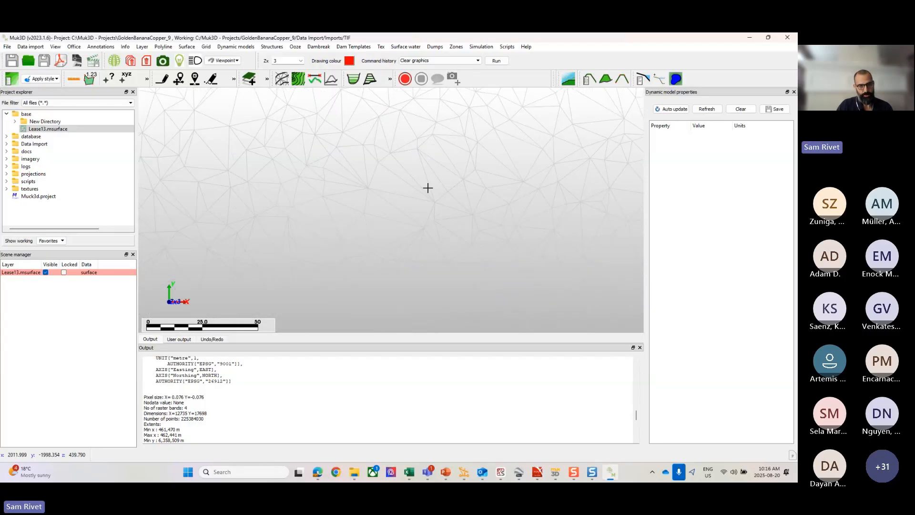
{"action": "scroll", "coordinate": [457, 184], "scroll_direction": "down", "scroll_amount": 3}
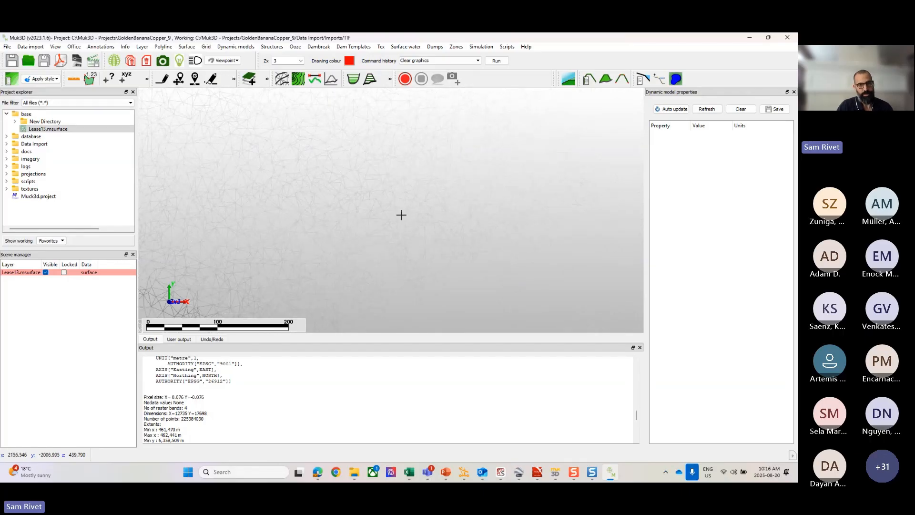
{"action": "scroll", "coordinate": [388, 194], "scroll_direction": "down", "scroll_amount": 3}
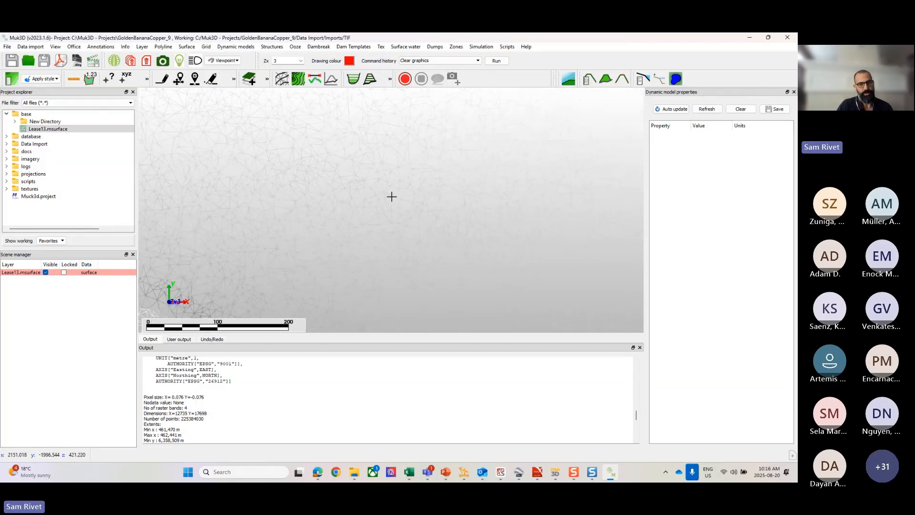
{"action": "scroll", "coordinate": [396, 199], "scroll_direction": "down", "scroll_amount": 2}
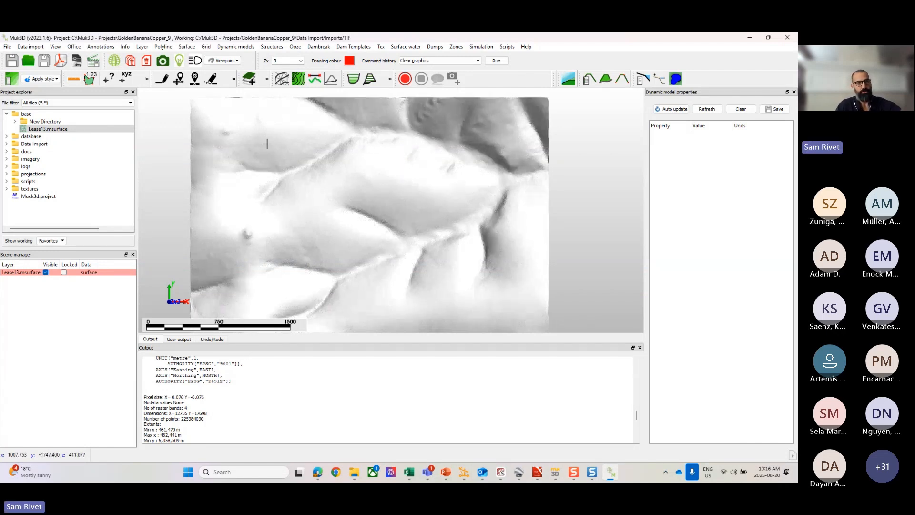
Step: Set up Create grid from surface on the Lease13 surface with layer name Lease 13 Grid, and open the spacing value for editing
{"action": "left_click", "coordinate": [210, 48]}
{"action": "mouse_move", "coordinate": [210, 57]}
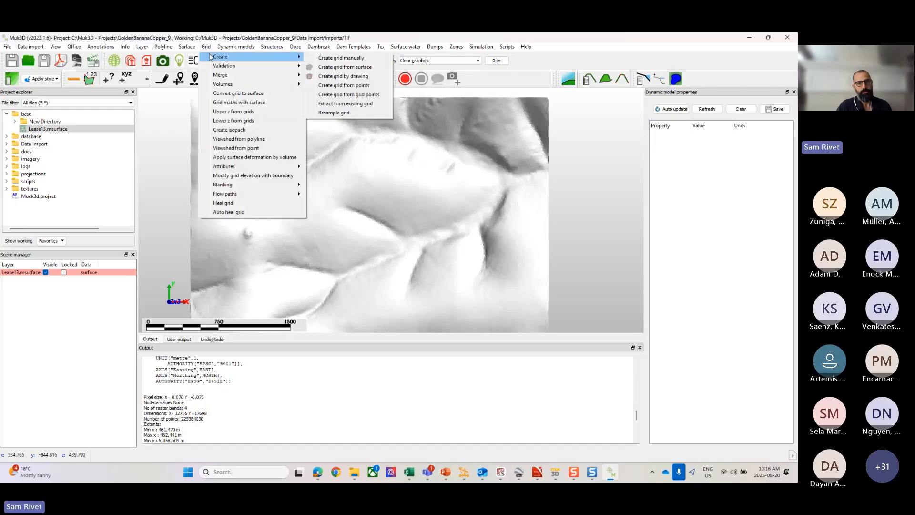
{"action": "left_click", "coordinate": [351, 70]}
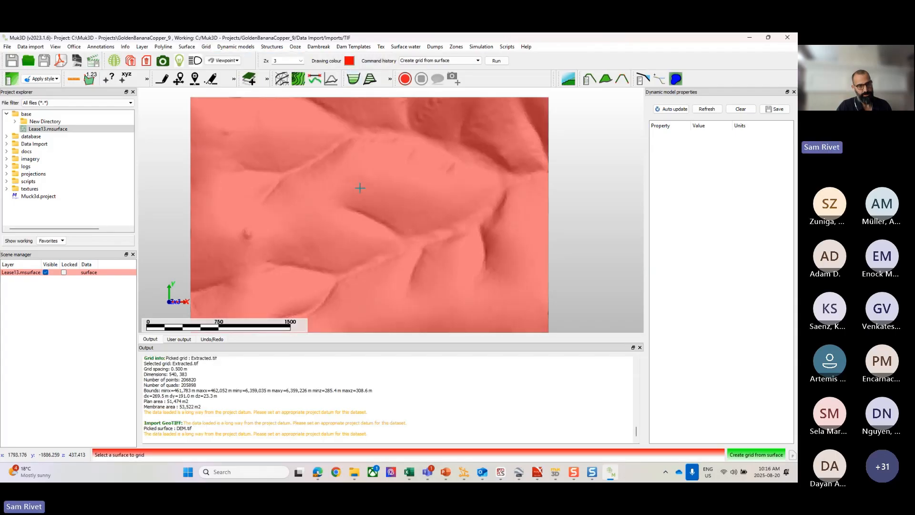
{"action": "left_click", "coordinate": [361, 188]}
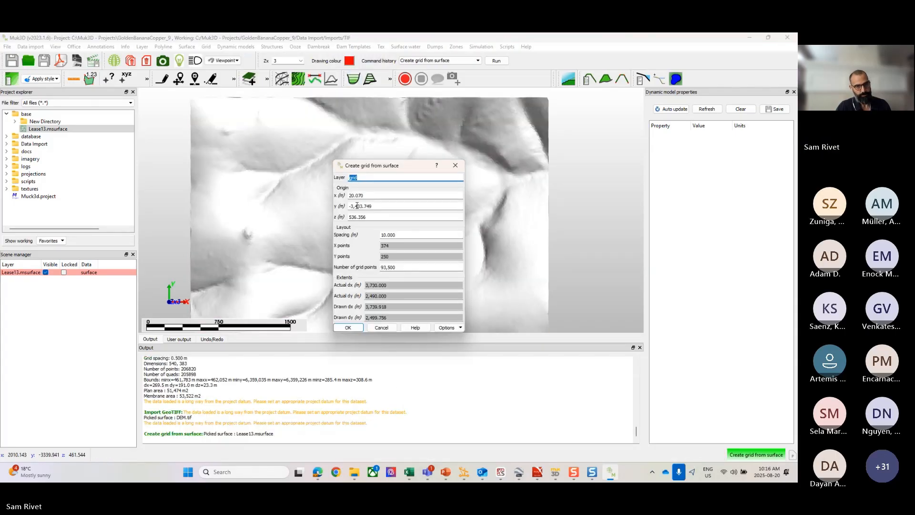
{"action": "type", "text": "grid"}
{"action": "left_click_drag", "start_coordinate": [367, 177], "coordinate": [339, 175]}
{"action": "type", "text": "Lea"}
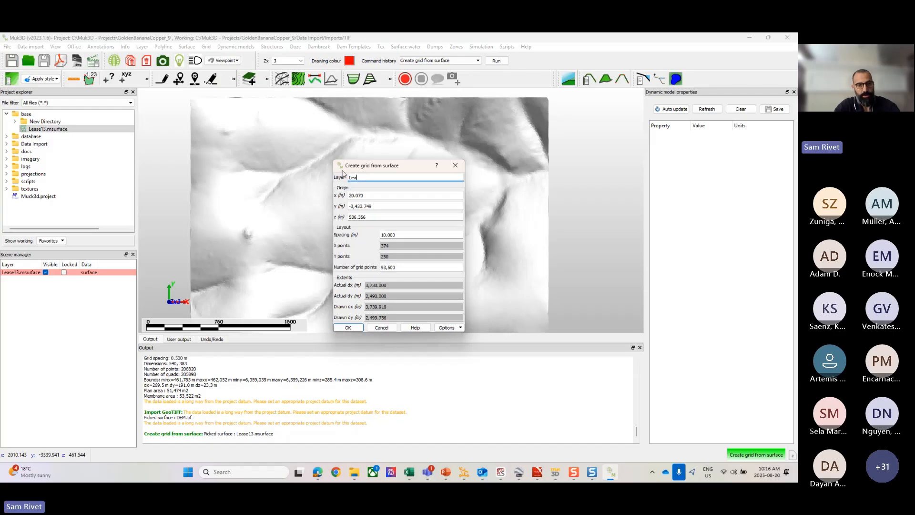
{"action": "type", "text": "se 13"}
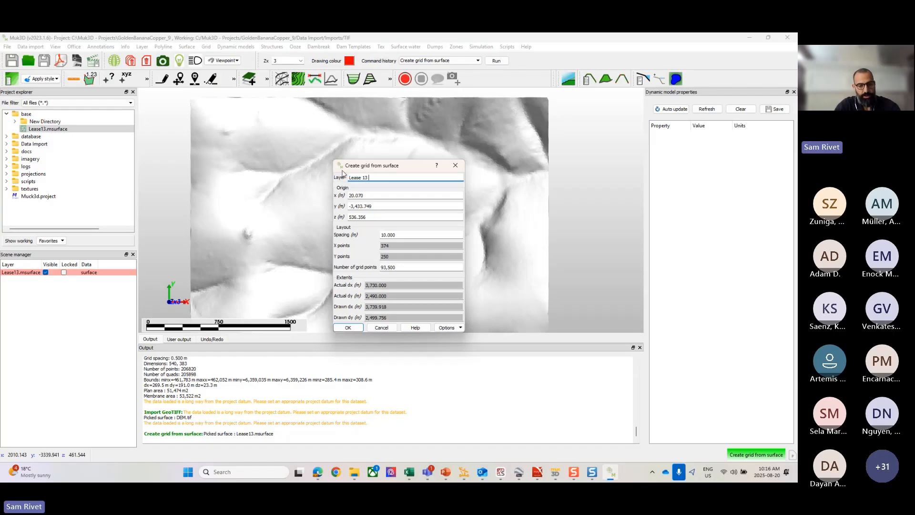
{"action": "type", "text": " Grid"}
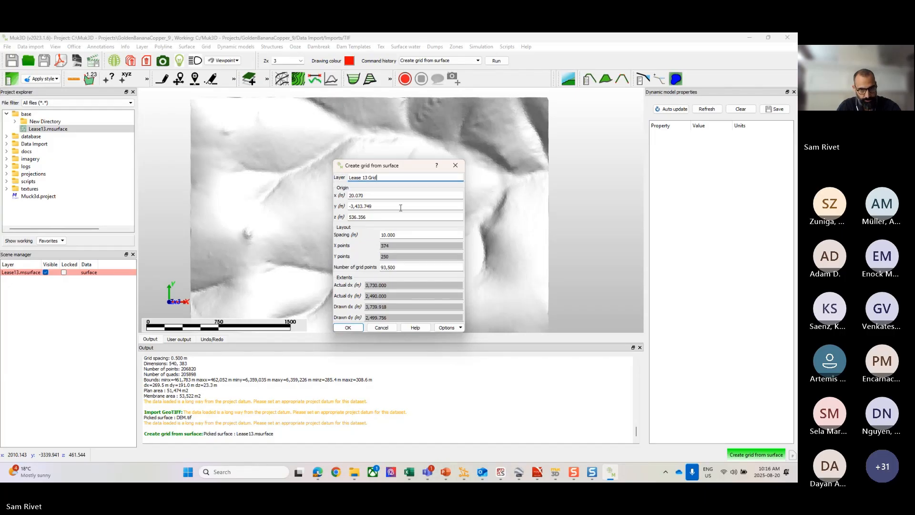
{"action": "left_click_drag", "start_coordinate": [397, 235], "coordinate": [378, 236]}
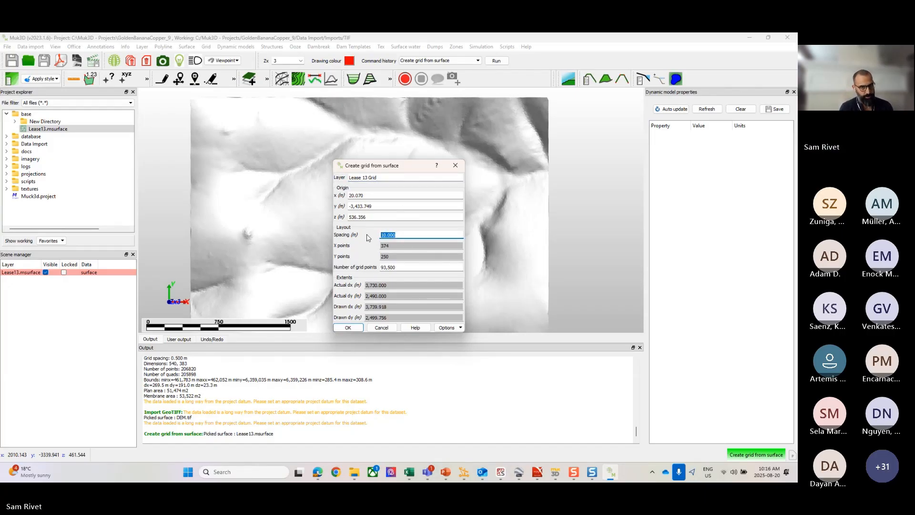
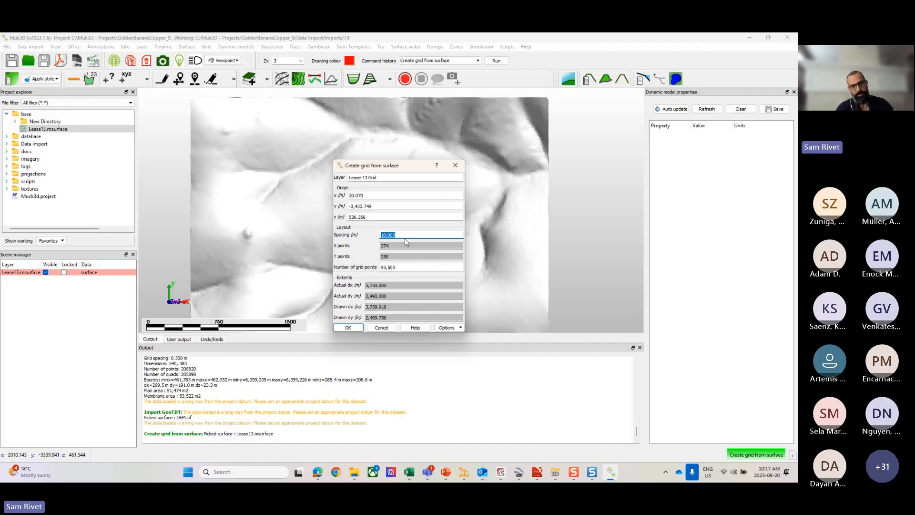
Step: Try grid spacings of 1, 5, 2 and 4 m to compare how each affects the number of grid points
{"action": "type", "text": "1"}
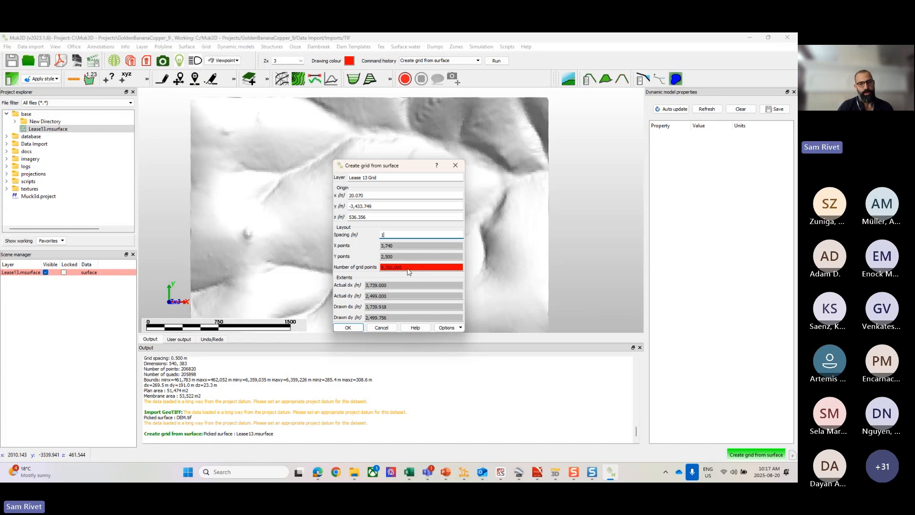
{"action": "mouse_move", "coordinate": [407, 271]}
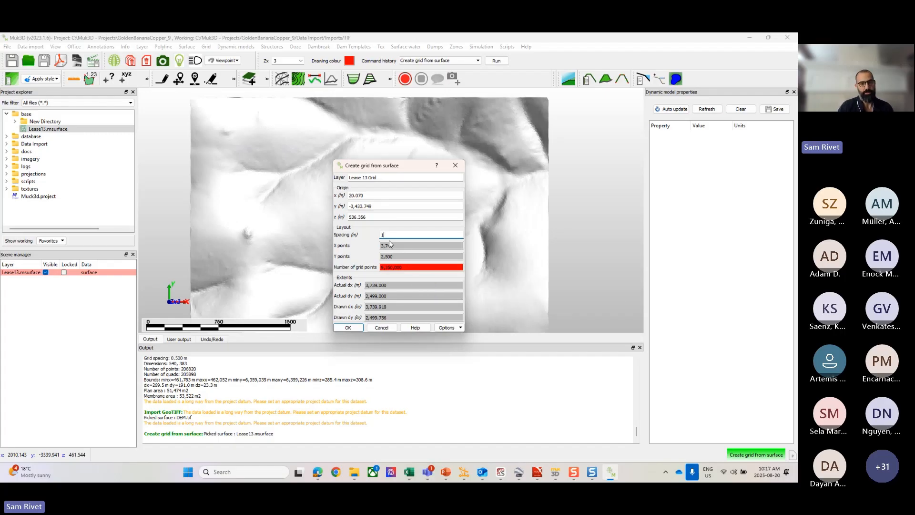
{"action": "key", "text": "BackSpace"}
{"action": "type", "text": "5"}
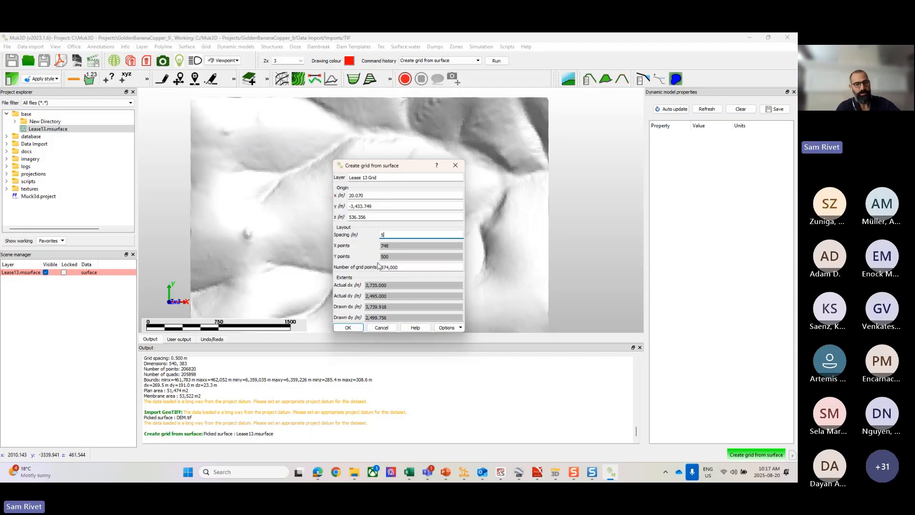
{"action": "double_click", "coordinate": [387, 234]}
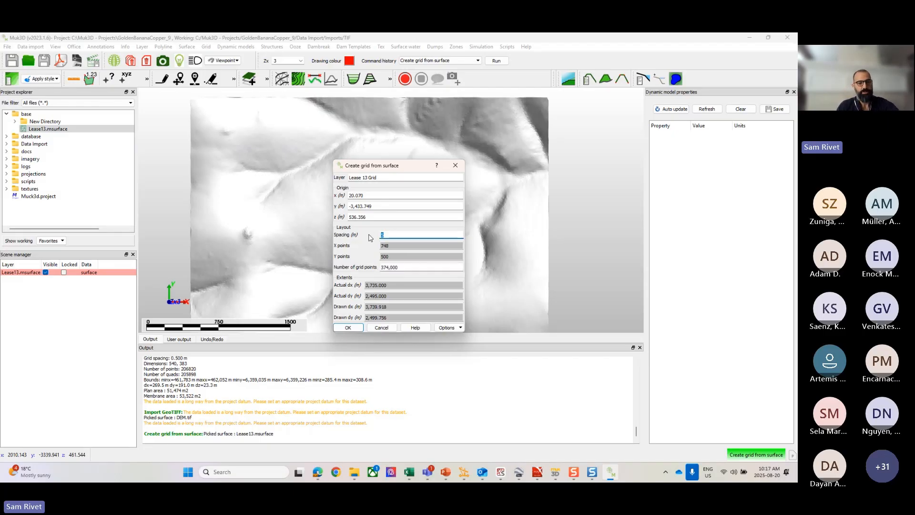
{"action": "type", "text": "23"}
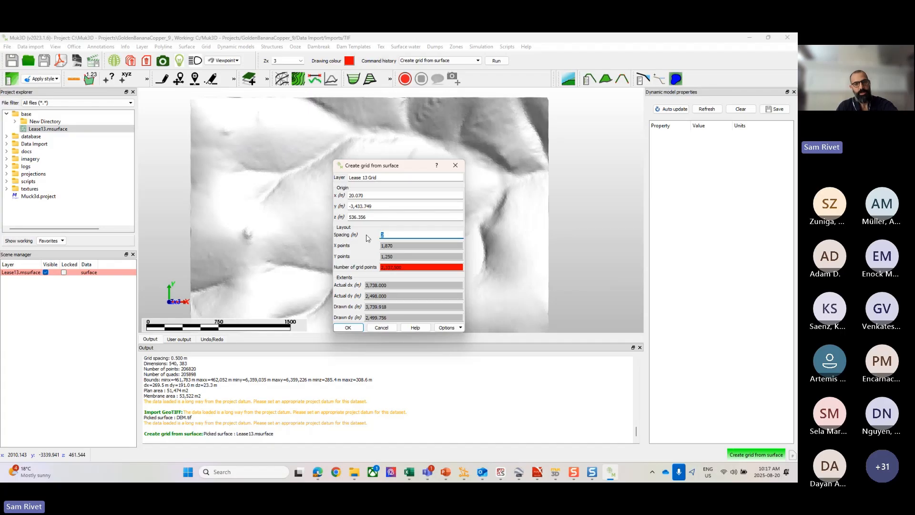
{"action": "type", "text": "4"}
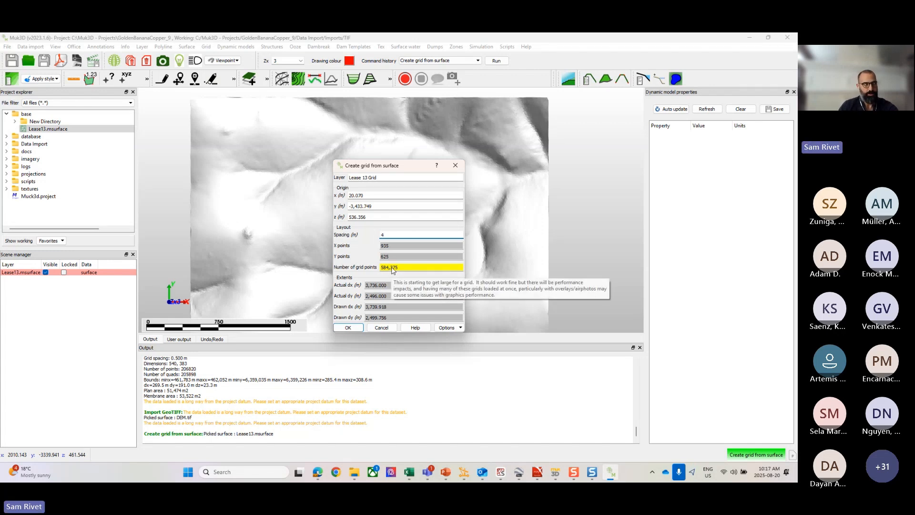
Step: Set the grid spacing to 5 m and create the Lease 13 Grid from the surface
{"action": "key", "text": "BackSpace"}
{"action": "type", "text": "5"}
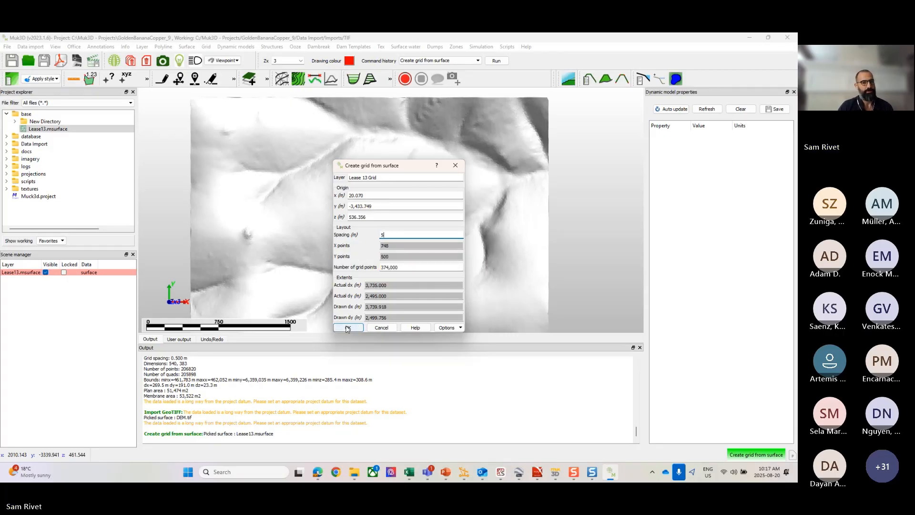
{"action": "left_click", "coordinate": [347, 328]}
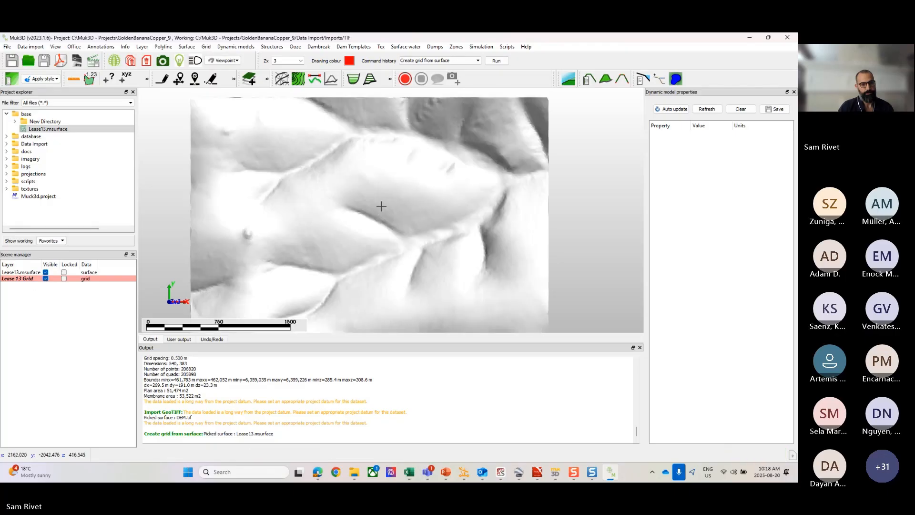
Step: Hide the Lease13.msurface layer, leaving only the Lease 13 Grid visible
{"action": "scroll", "coordinate": [381, 206], "scroll_direction": "up", "scroll_amount": 3}
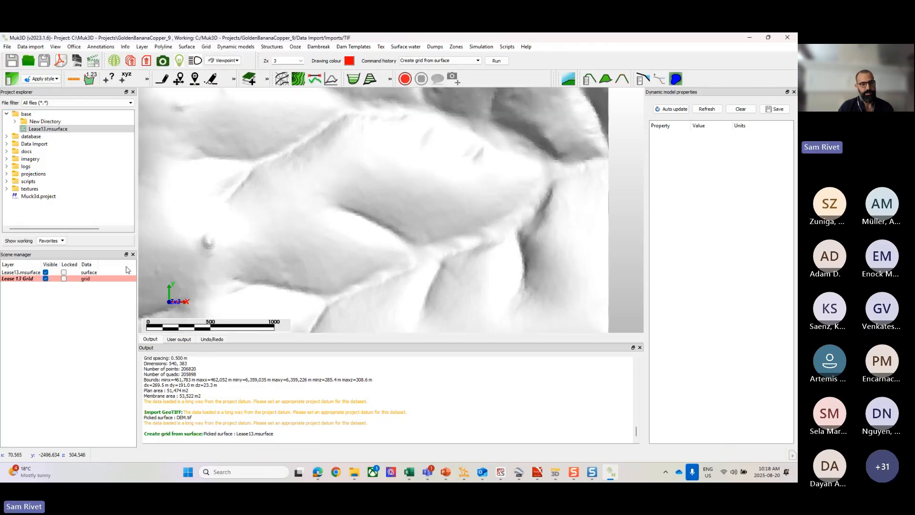
{"action": "left_click", "coordinate": [42, 272]}
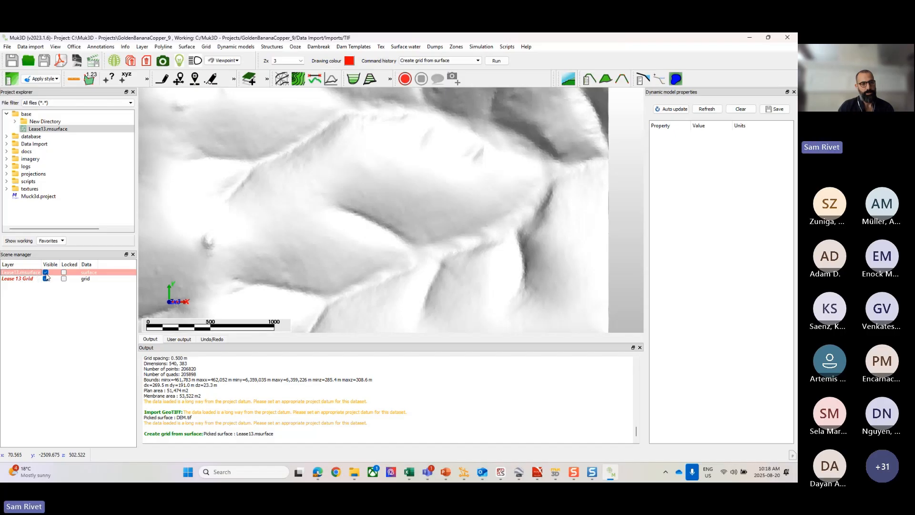
{"action": "left_click", "coordinate": [46, 272]}
Step: Examine the Lease 13 Grid's regular square cells up close and its terrain as a whole
{"action": "scroll", "coordinate": [423, 203], "scroll_direction": "up", "scroll_amount": 5}
{"action": "scroll", "coordinate": [421, 170], "scroll_direction": "down", "scroll_amount": 2}
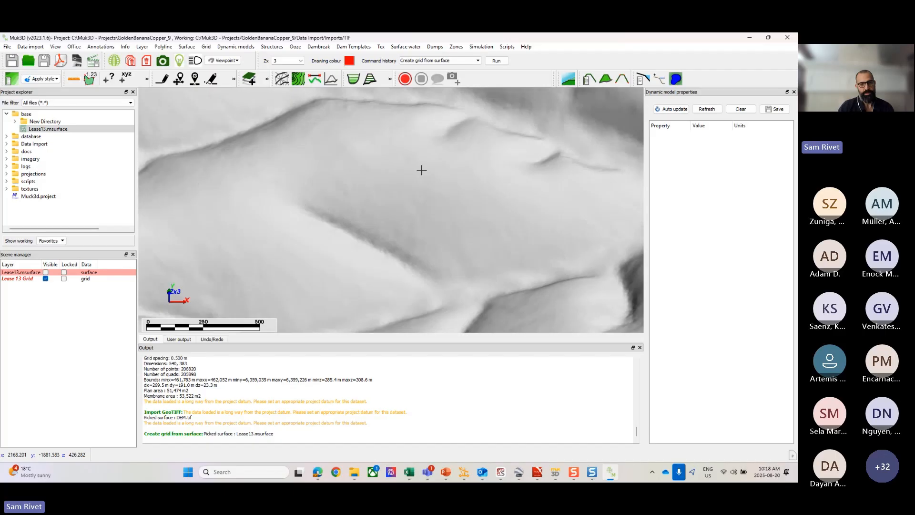
{"action": "left_click", "coordinate": [38, 273]}
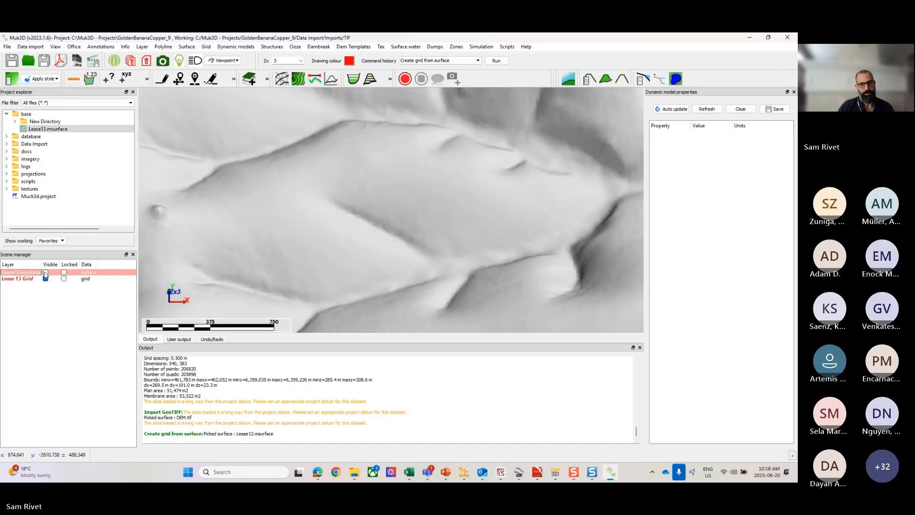
{"action": "scroll", "coordinate": [424, 172], "scroll_direction": "down", "scroll_amount": 5}
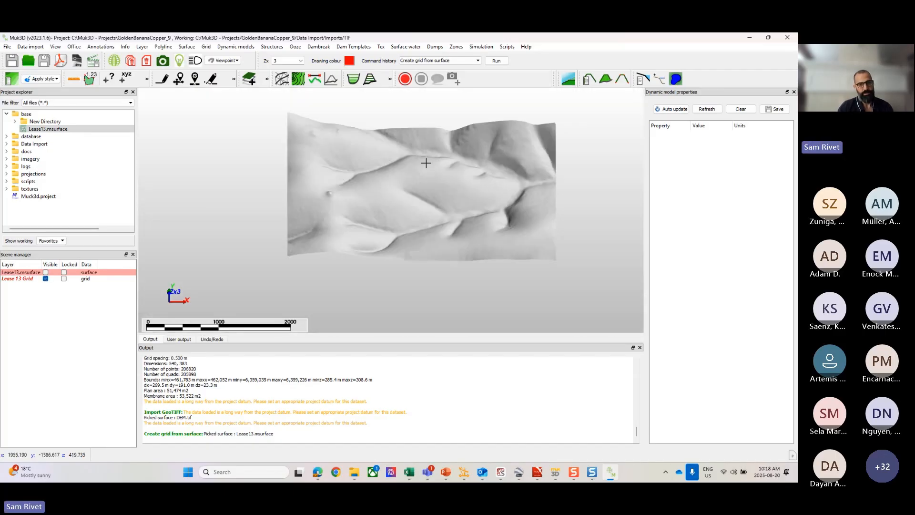
{"action": "scroll", "coordinate": [425, 185], "scroll_direction": "up", "scroll_amount": 2}
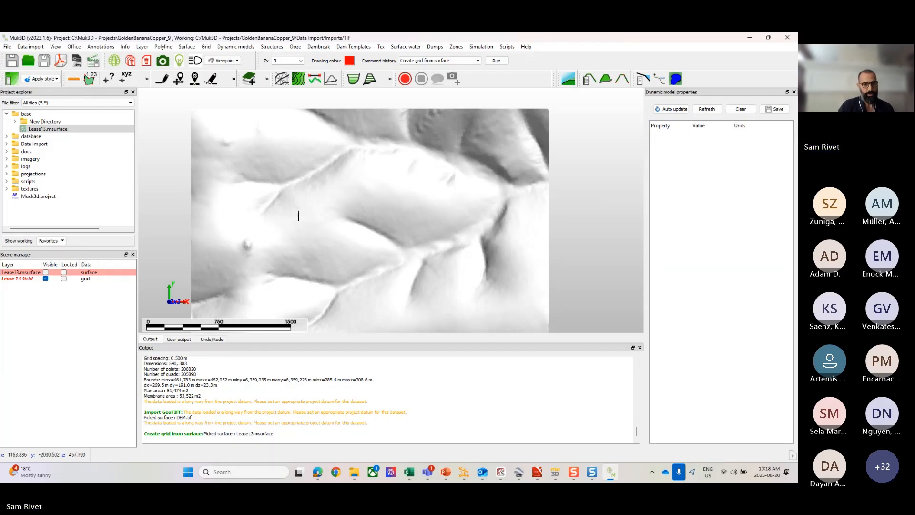
{"action": "scroll", "coordinate": [340, 223], "scroll_direction": "up", "scroll_amount": 3}
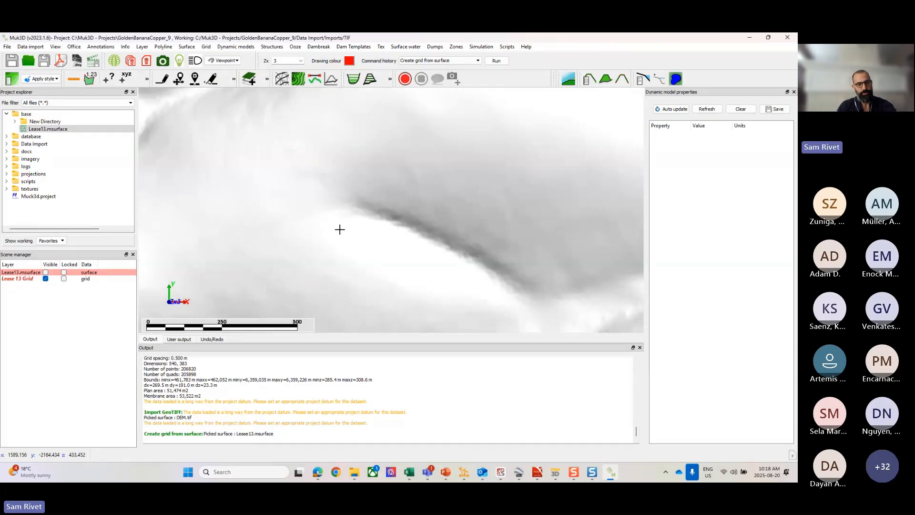
{"action": "scroll", "coordinate": [339, 229], "scroll_direction": "up", "scroll_amount": 5}
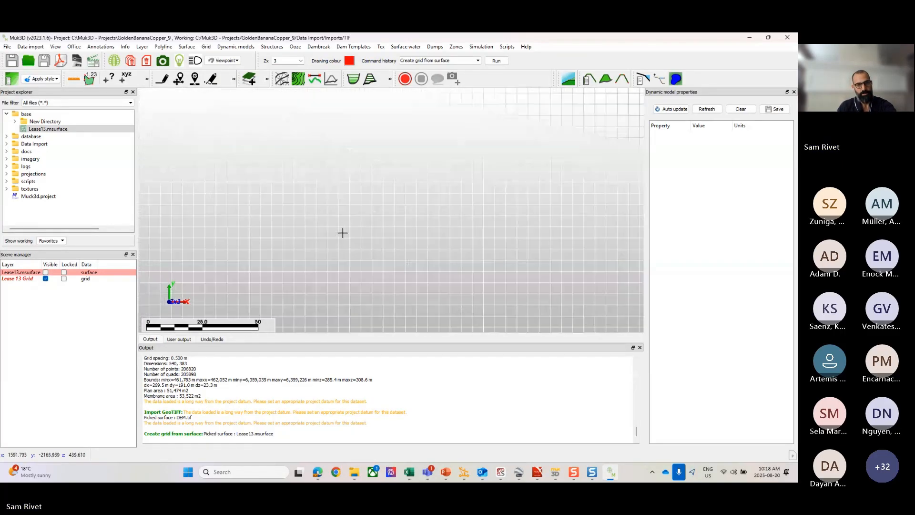
{"action": "scroll", "coordinate": [382, 221], "scroll_direction": "down", "scroll_amount": 1}
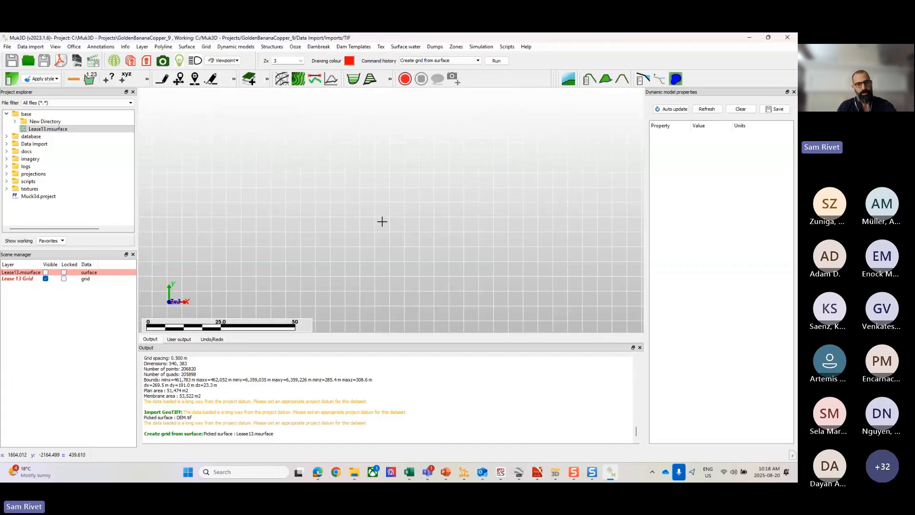
{"action": "scroll", "coordinate": [484, 240], "scroll_direction": "down", "scroll_amount": 1}
{"action": "scroll", "coordinate": [445, 236], "scroll_direction": "down", "scroll_amount": 5}
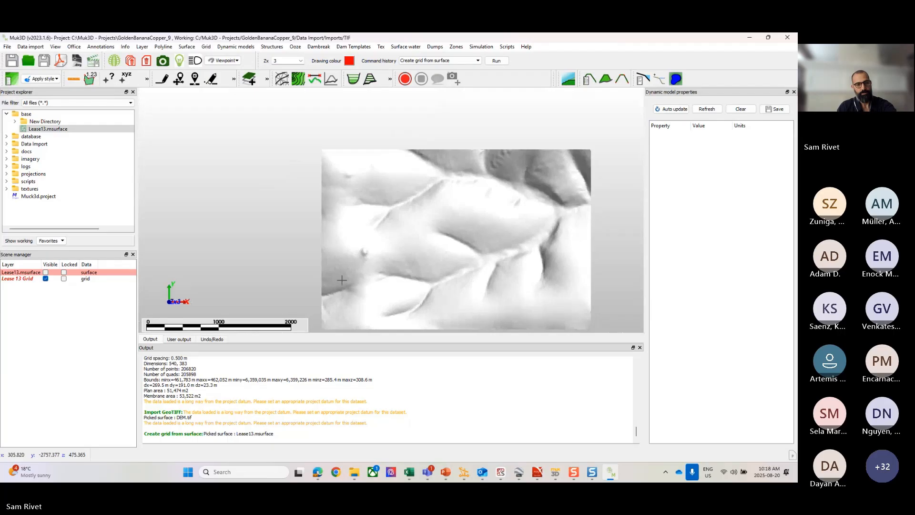
Step: Unload the Lease13.msurface layer from the scene and select the Lease 13 Grid layer
{"action": "right_click", "coordinate": [29, 273]}
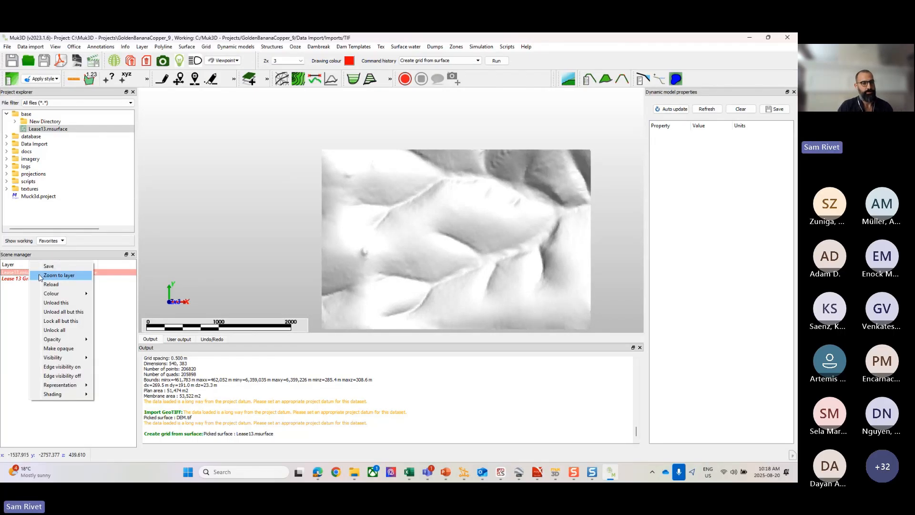
{"action": "left_click", "coordinate": [52, 302]}
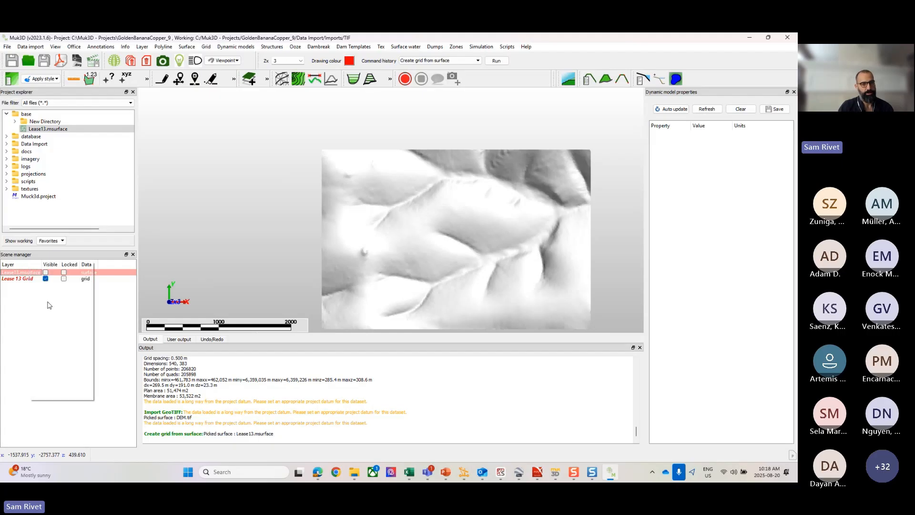
{"action": "left_click", "coordinate": [29, 274]}
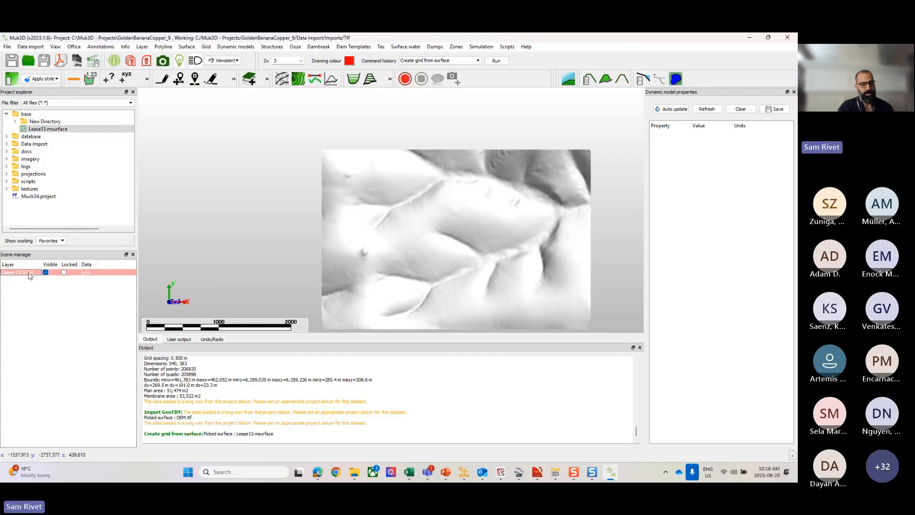
Step: Set the base folder as the project's working directory
{"action": "left_click", "coordinate": [24, 129]}
{"action": "left_click", "coordinate": [26, 114]}
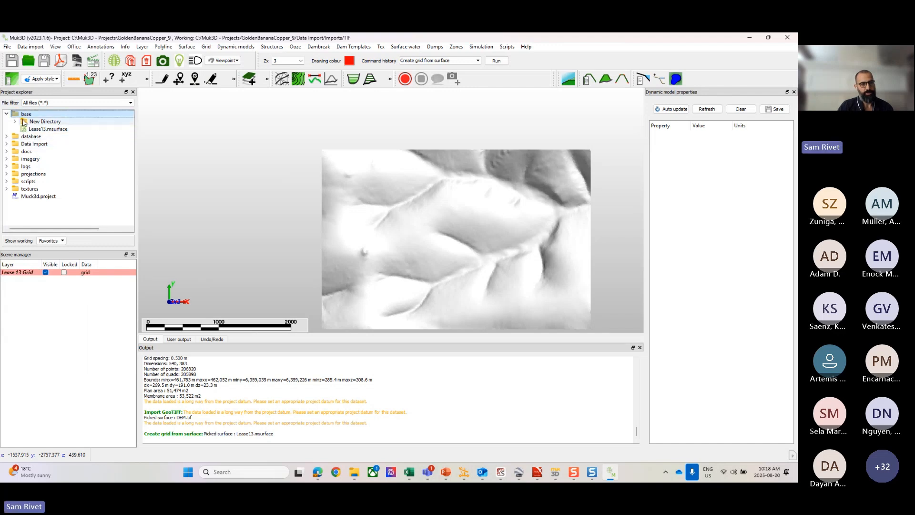
{"action": "right_click", "coordinate": [18, 116]}
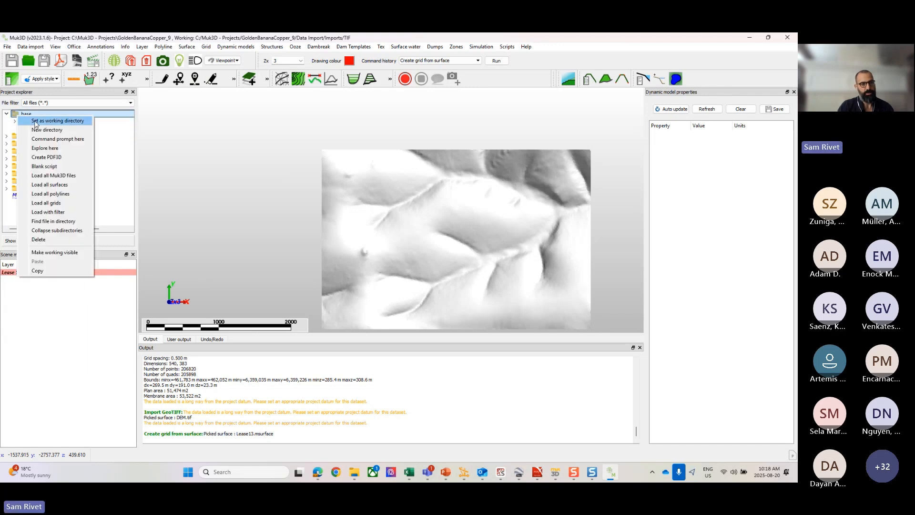
{"action": "left_click", "coordinate": [36, 121]}
Step: Save the Lease 13 Grid layer in the working directory as a Muk3d Grid (*.mgrid) file named Lease 13 Grid
{"action": "right_click", "coordinate": [30, 272]}
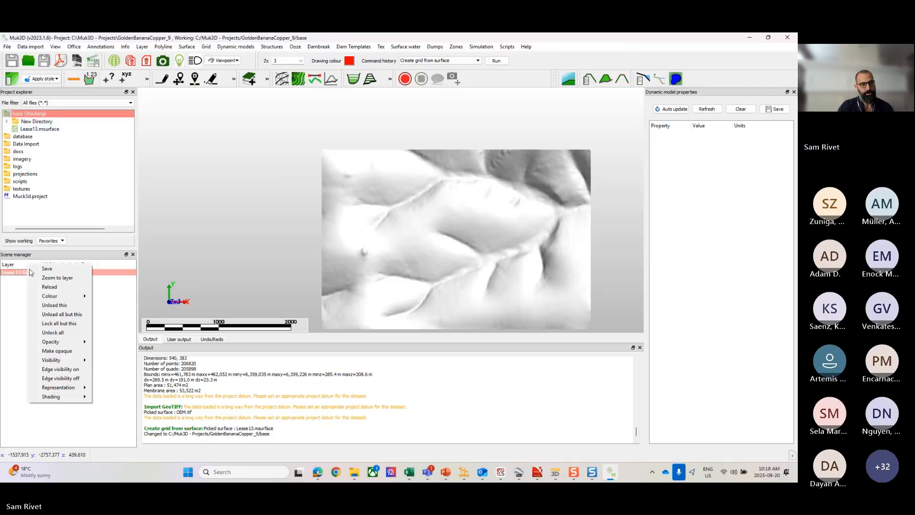
{"action": "left_click", "coordinate": [47, 268]}
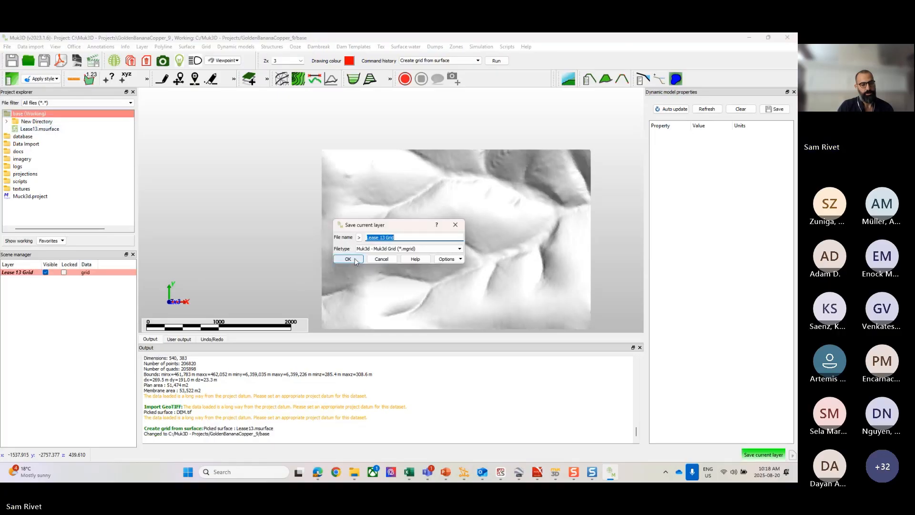
{"action": "left_click", "coordinate": [355, 261]}
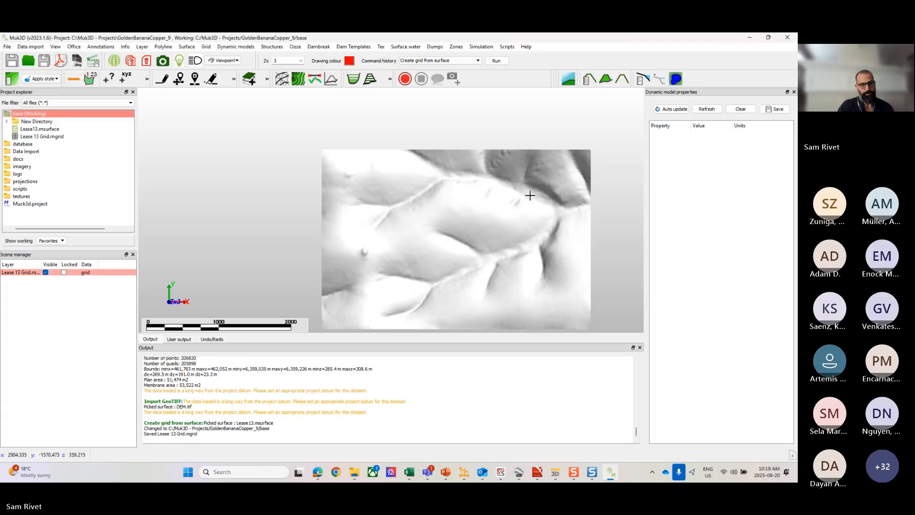
Step: Apply the Atlas elevation style to the Lease 13 Grid and inspect its elevation colouring
{"action": "middle_click_drag", "start_coordinate": [530, 195], "coordinate": [435, 190]}
{"action": "scroll", "coordinate": [447, 183], "scroll_direction": "up", "scroll_amount": 3}
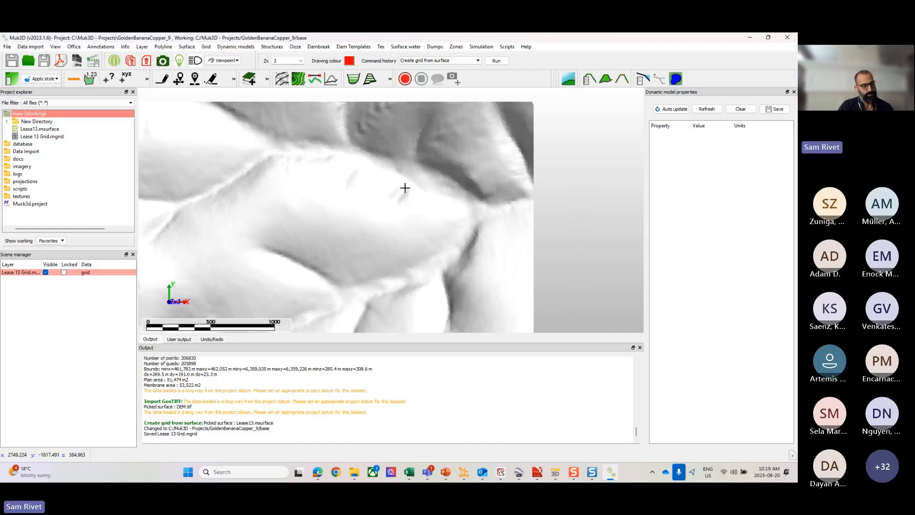
{"action": "scroll", "coordinate": [353, 198], "scroll_direction": "down", "scroll_amount": 3}
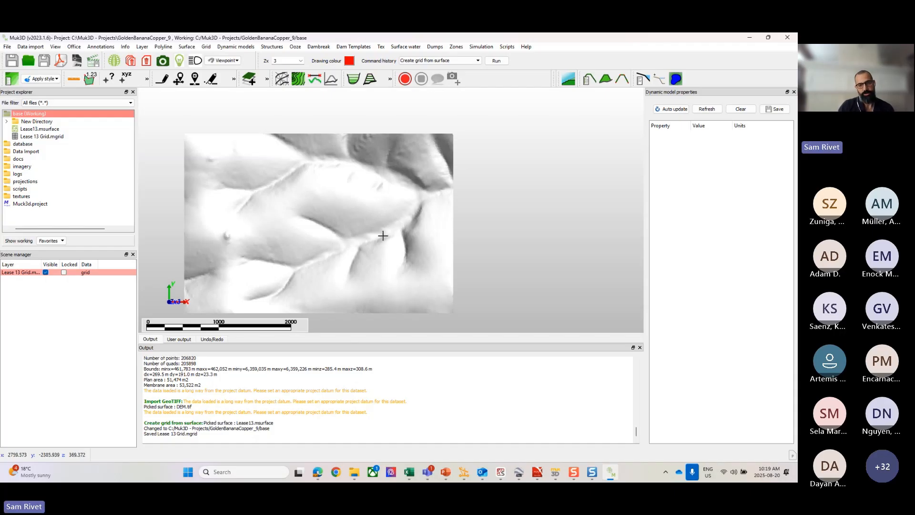
{"action": "middle_click_drag", "start_coordinate": [376, 202], "coordinate": [402, 208]}
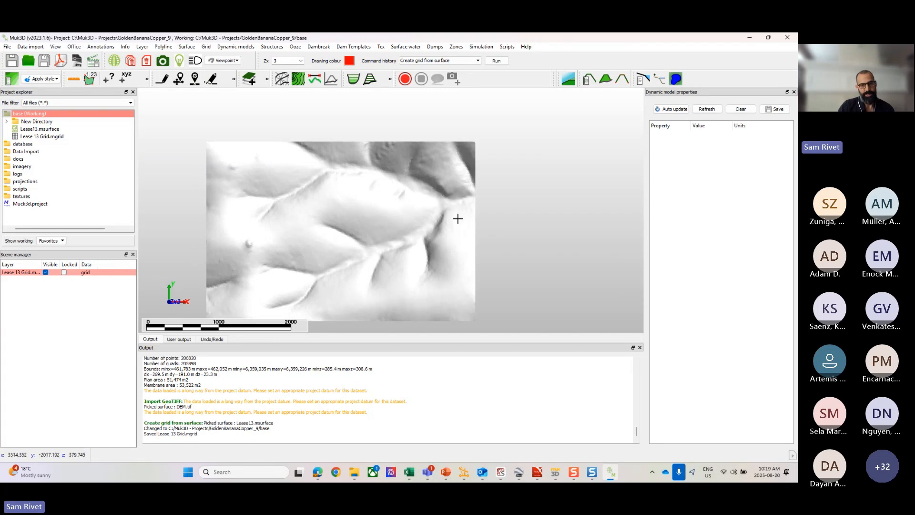
{"action": "left_click", "coordinate": [55, 80]}
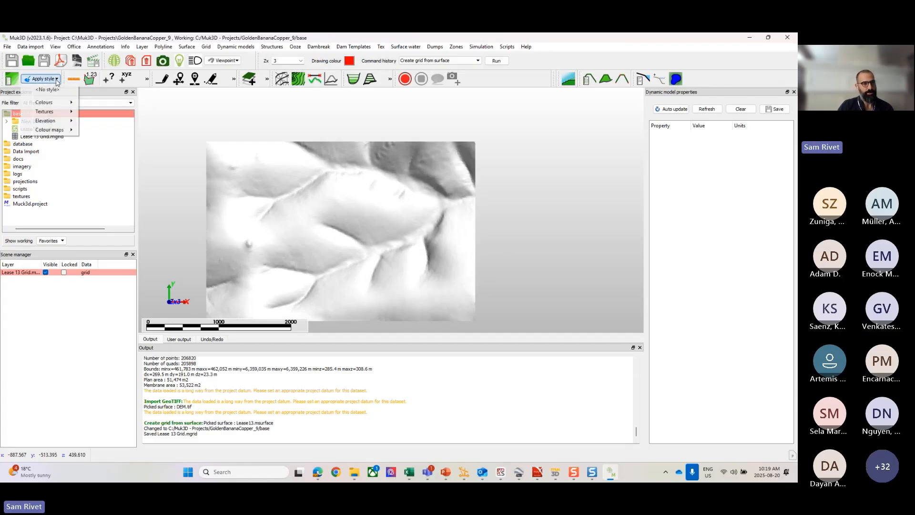
{"action": "mouse_move", "coordinate": [52, 122]}
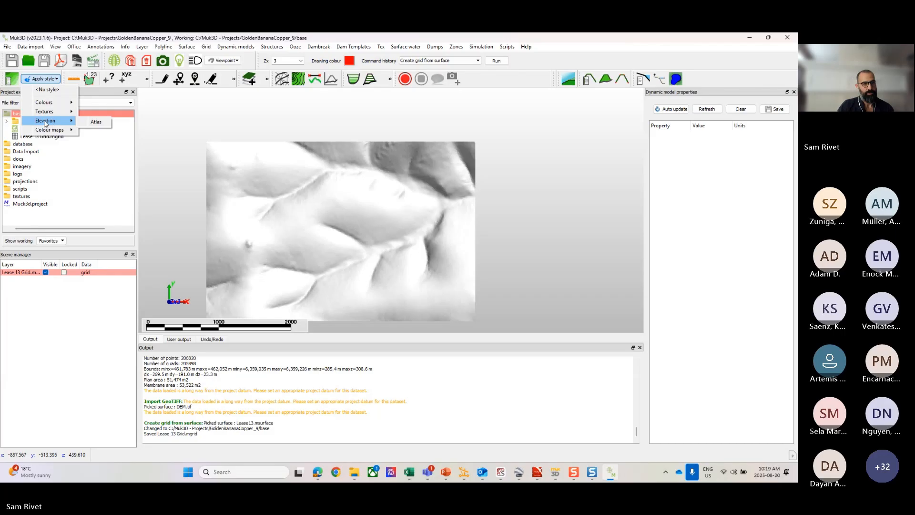
{"action": "mouse_move", "coordinate": [47, 106]}
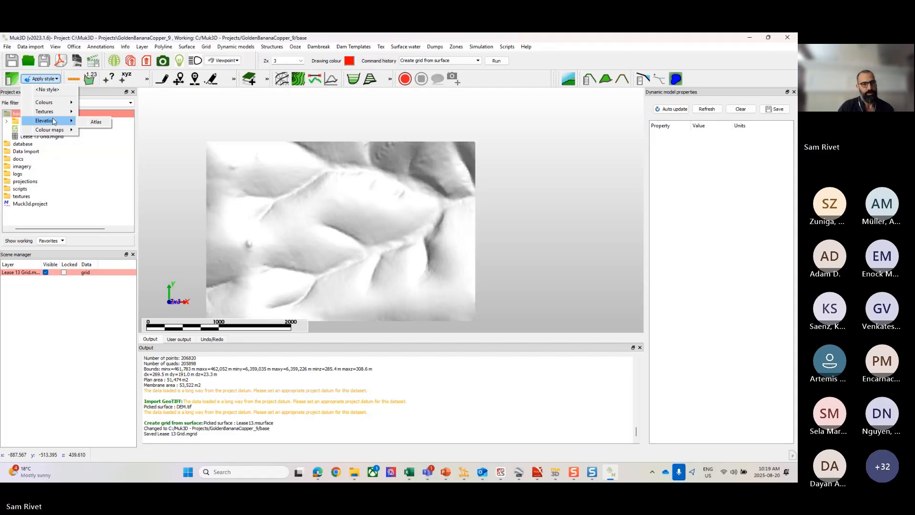
{"action": "left_click", "coordinate": [96, 122]}
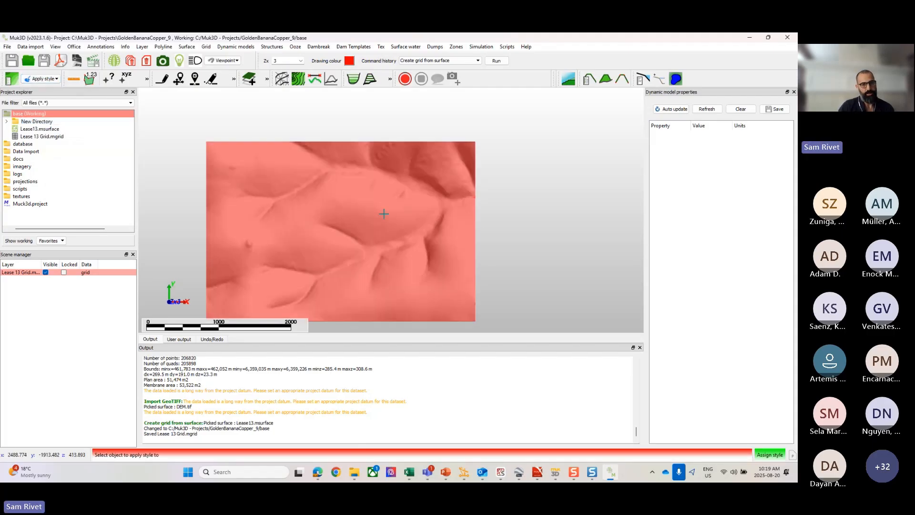
{"action": "left_click", "coordinate": [382, 213]}
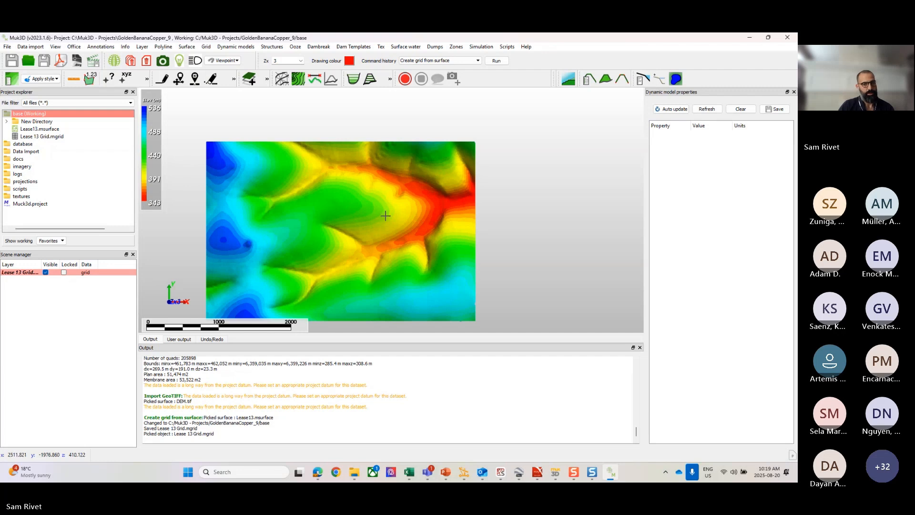
{"action": "scroll", "coordinate": [384, 214], "scroll_direction": "up", "scroll_amount": 3}
{"action": "middle_click_drag", "start_coordinate": [386, 217], "coordinate": [449, 185]}
{"action": "scroll", "coordinate": [449, 186], "scroll_direction": "down", "scroll_amount": 3}
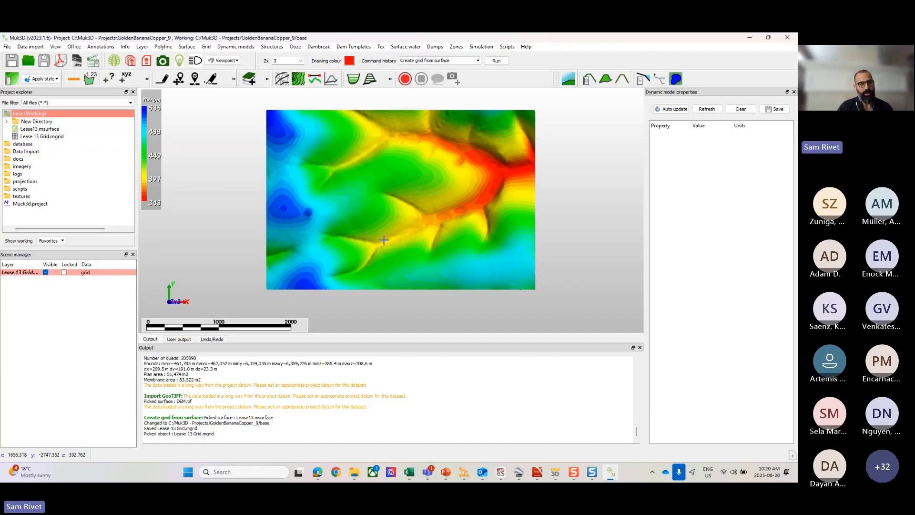
Step: Open the Atlas elevation shader for editing in the Style manager
{"action": "left_click", "coordinate": [40, 80]}
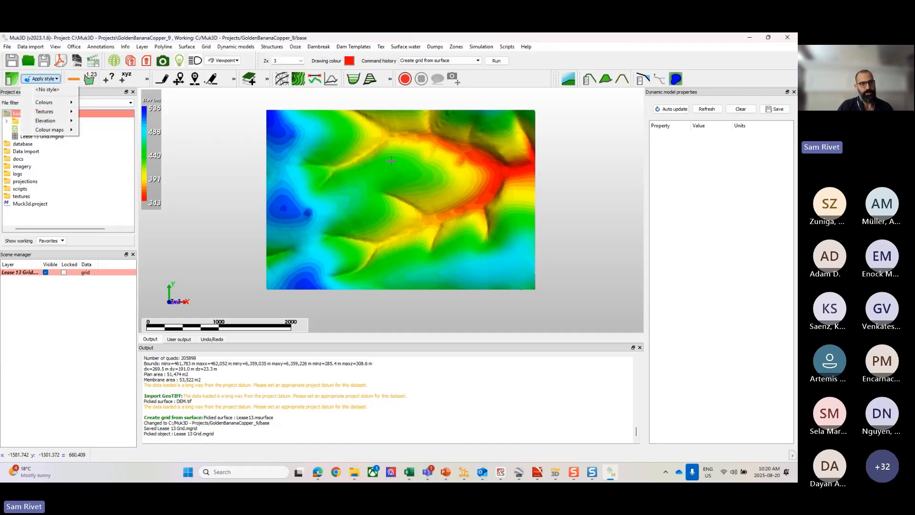
{"action": "left_click", "coordinate": [12, 80]}
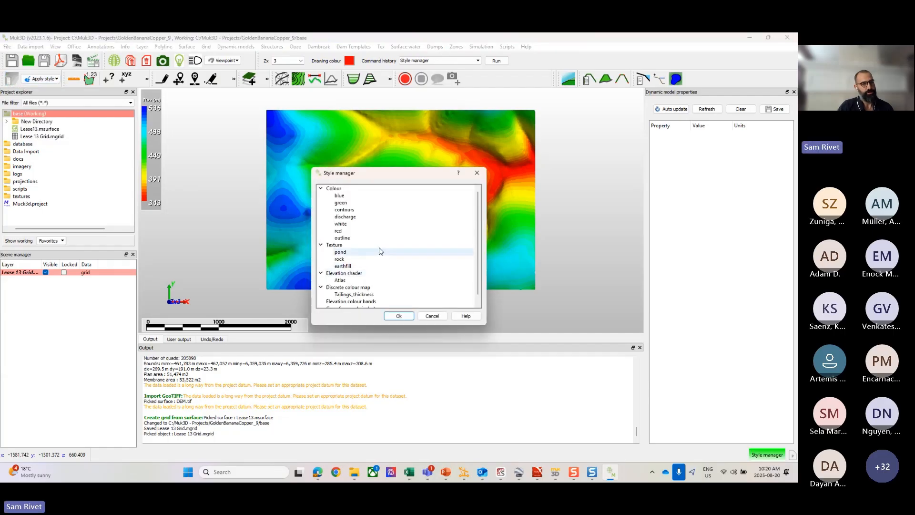
{"action": "scroll", "coordinate": [380, 250], "scroll_direction": "down", "scroll_amount": 1}
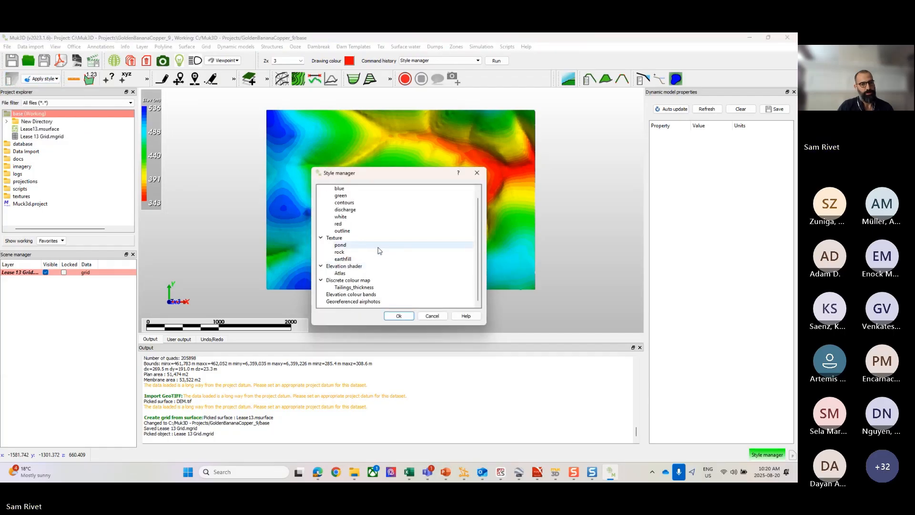
{"action": "double_click", "coordinate": [339, 272]}
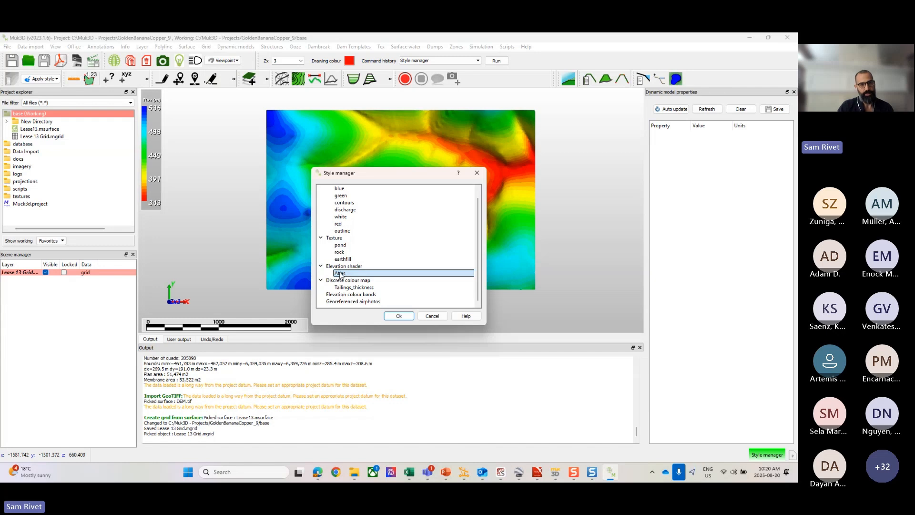
{"action": "left_click", "coordinate": [343, 267]}
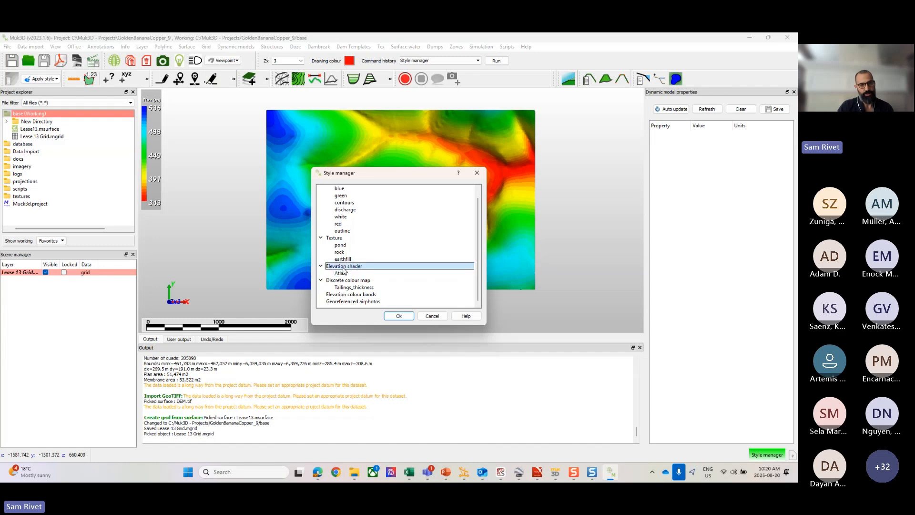
{"action": "left_click", "coordinate": [335, 273]}
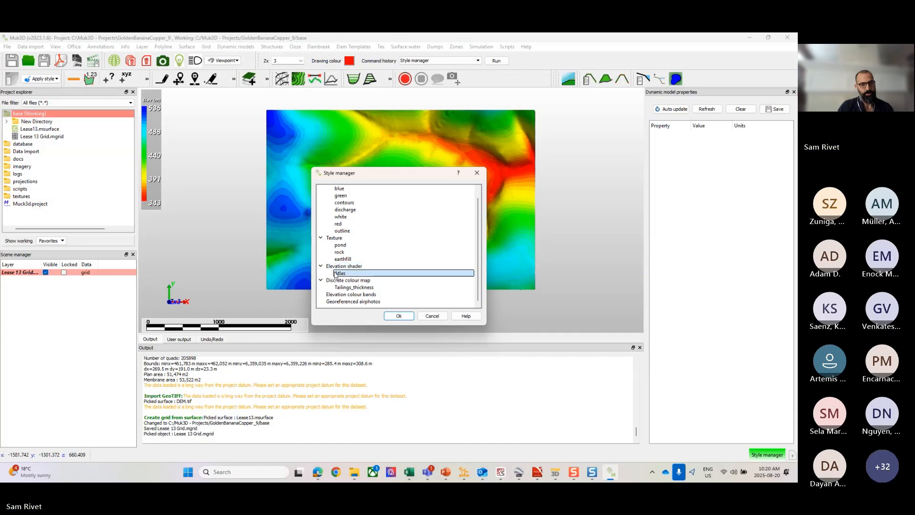
{"action": "right_click", "coordinate": [335, 273]}
{"action": "left_click", "coordinate": [346, 277]}
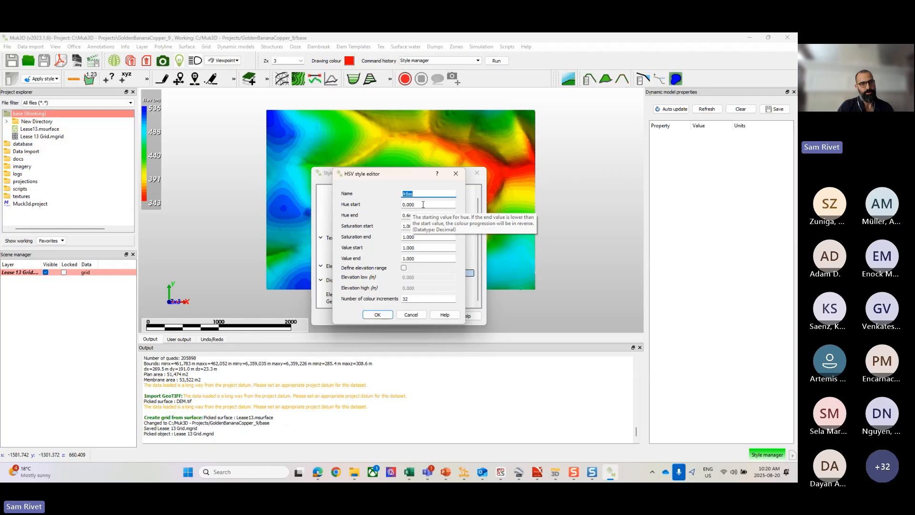
Step: Reverse the Atlas colour progression with hue start 0.667 and hue end 0.000, apply it, and inspect the recoloured grid
{"action": "key", "text": "Tab"}
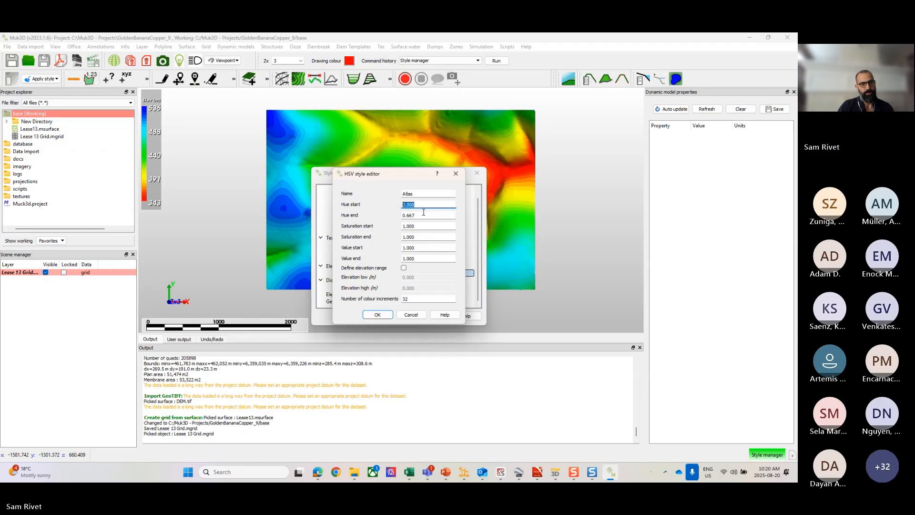
{"action": "key", "text": "Tab"}
{"action": "left_click_drag", "start_coordinate": [416, 205], "coordinate": [406, 205]}
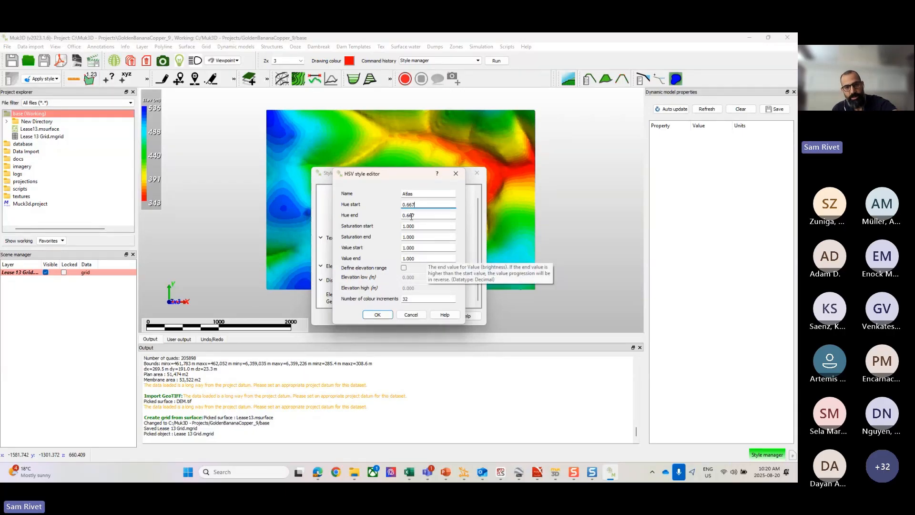
{"action": "left_click_drag", "start_coordinate": [418, 215], "coordinate": [407, 215]}
{"action": "type", "text": "0."}
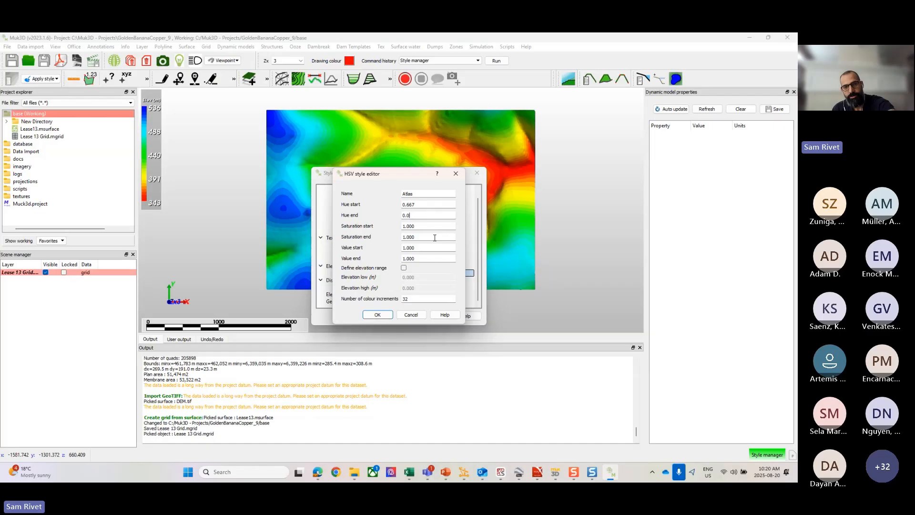
{"action": "type", "text": "00"}
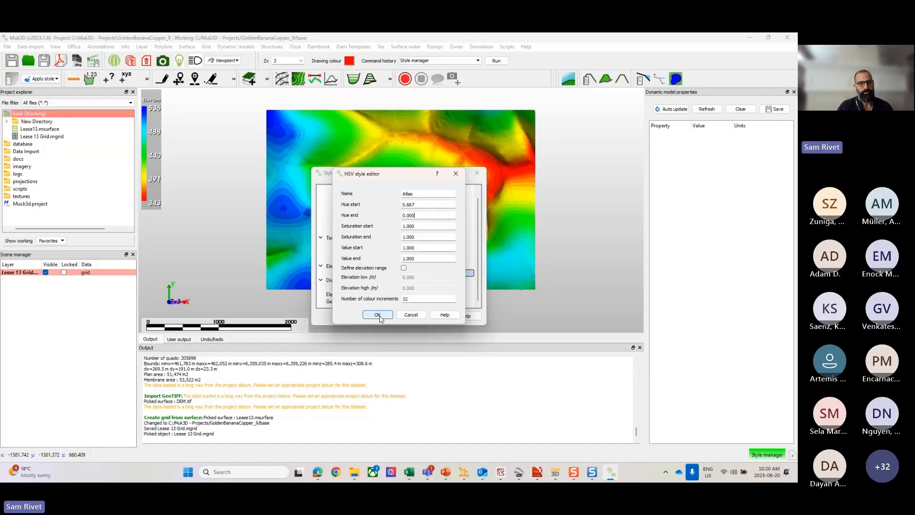
{"action": "left_click", "coordinate": [378, 315]}
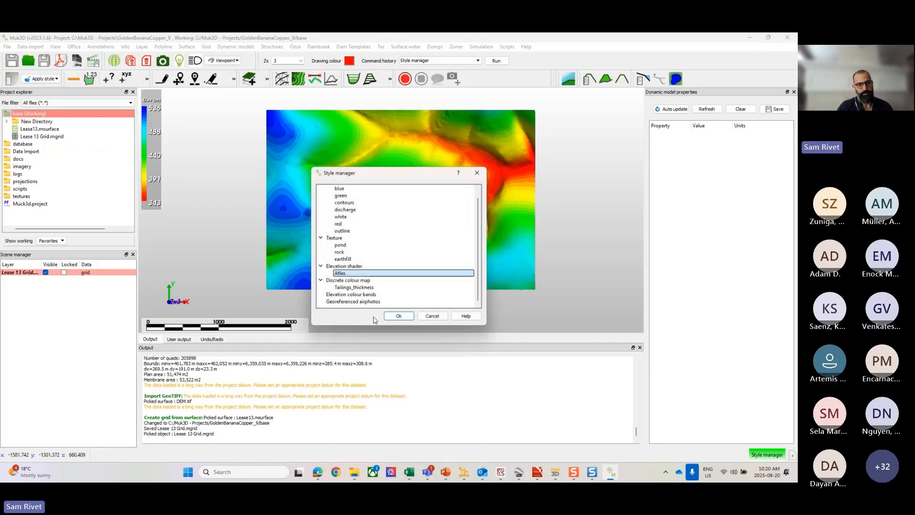
{"action": "left_click", "coordinate": [399, 317]}
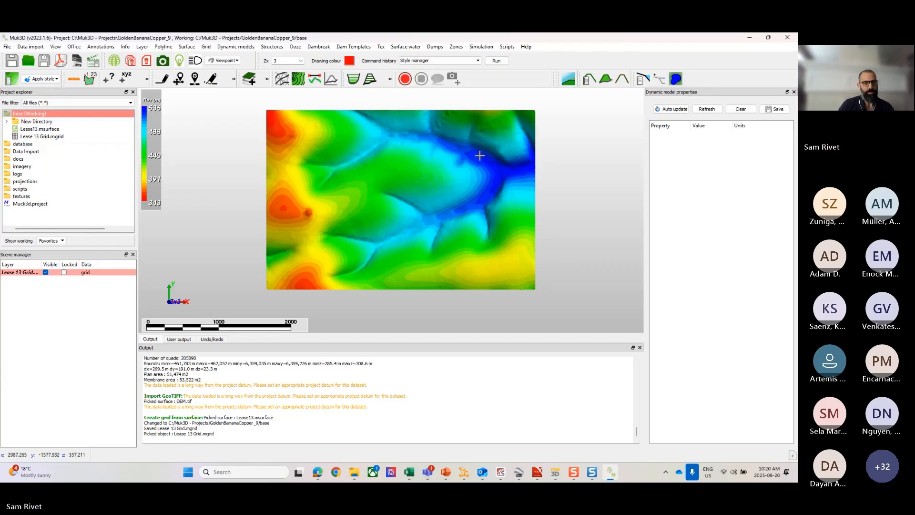
{"action": "scroll", "coordinate": [492, 185], "scroll_direction": "up", "scroll_amount": 2}
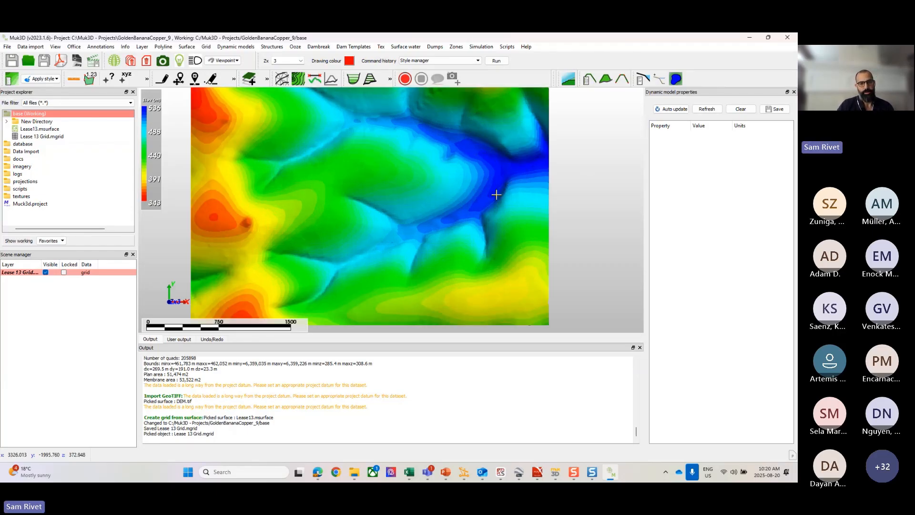
{"action": "middle_click_drag", "start_coordinate": [496, 194], "coordinate": [468, 212]}
{"action": "left_click", "coordinate": [55, 298]}
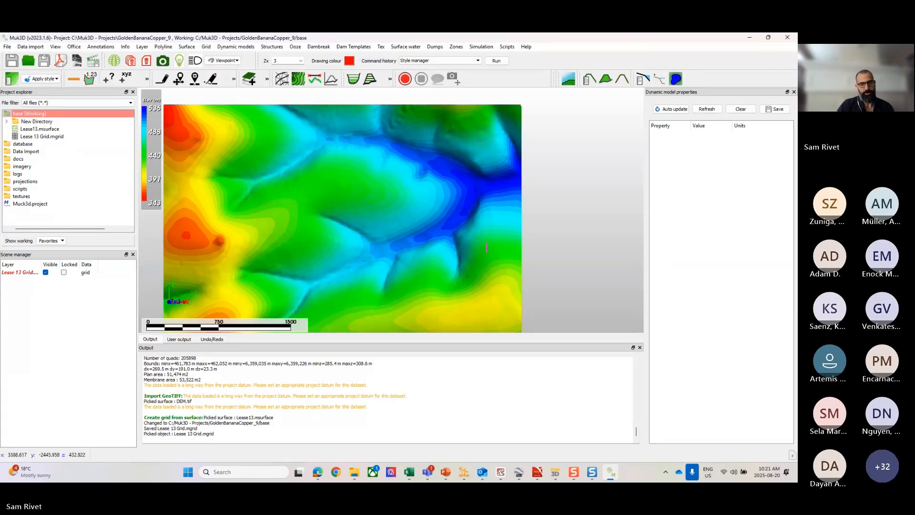
{"action": "middle_click_drag", "start_coordinate": [486, 248], "coordinate": [502, 247]}
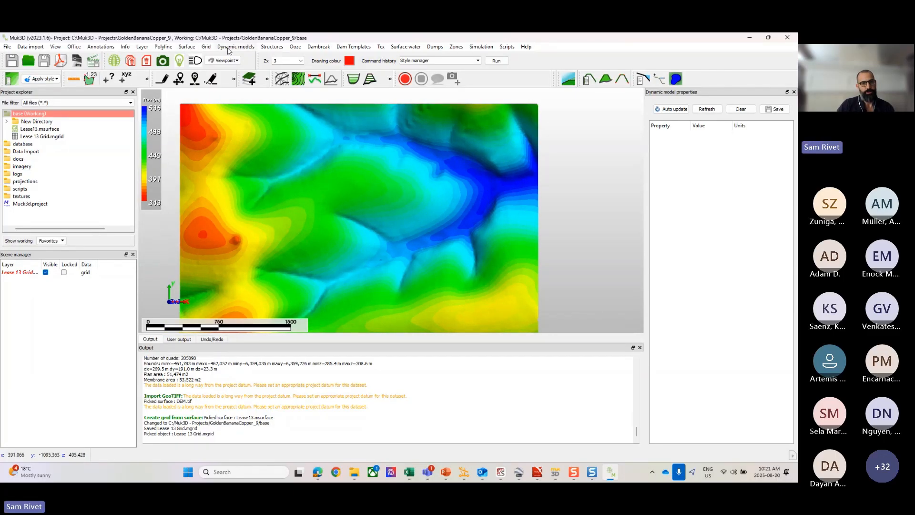
Step: Start drawing a dam by its centerline and set the crest elevation to 425 m
{"action": "left_click", "coordinate": [271, 46]}
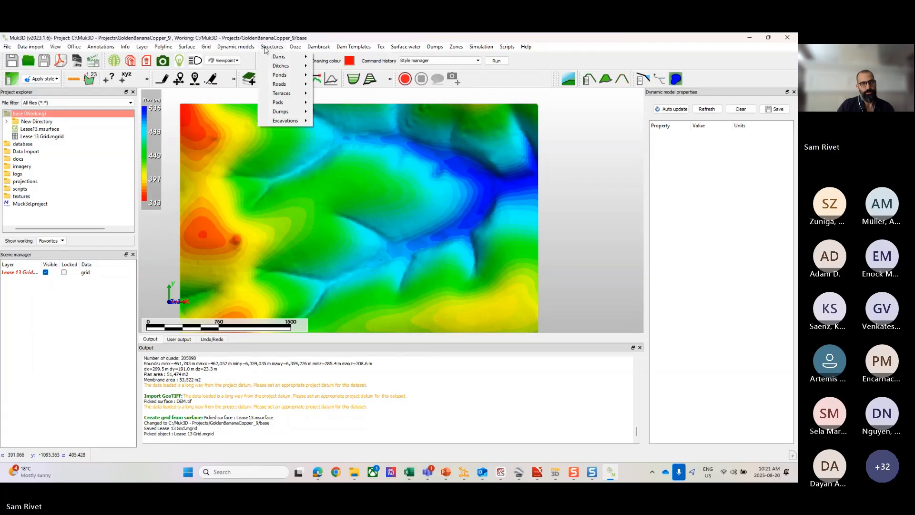
{"action": "mouse_move", "coordinate": [269, 58]}
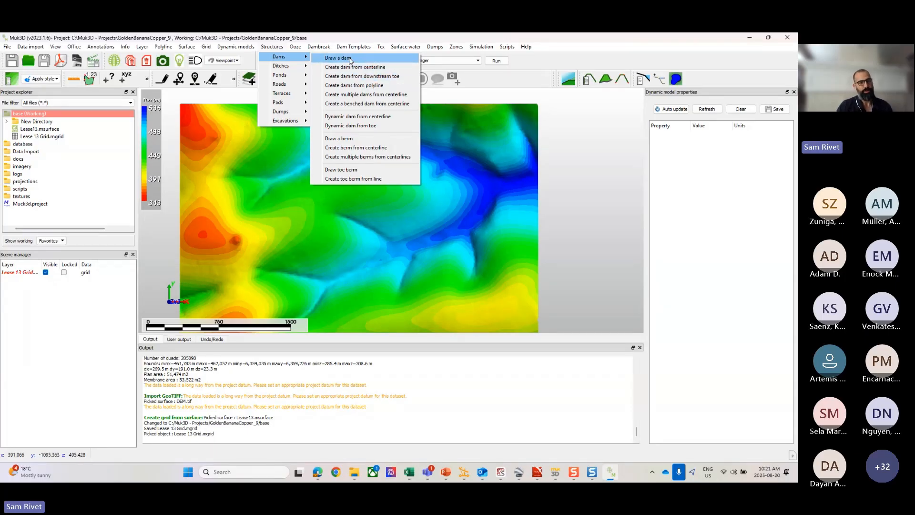
{"action": "left_click", "coordinate": [349, 58]}
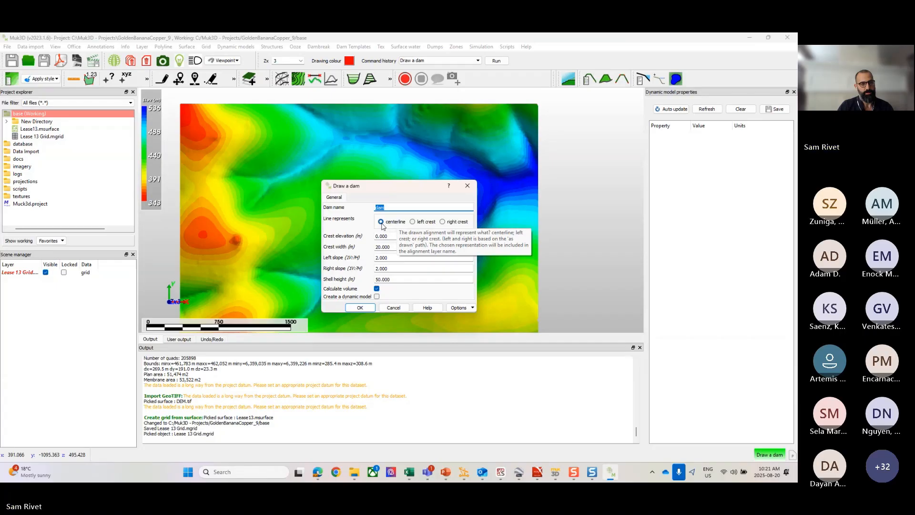
{"action": "key", "text": "Tab"}
{"action": "key", "text": "Tab"}
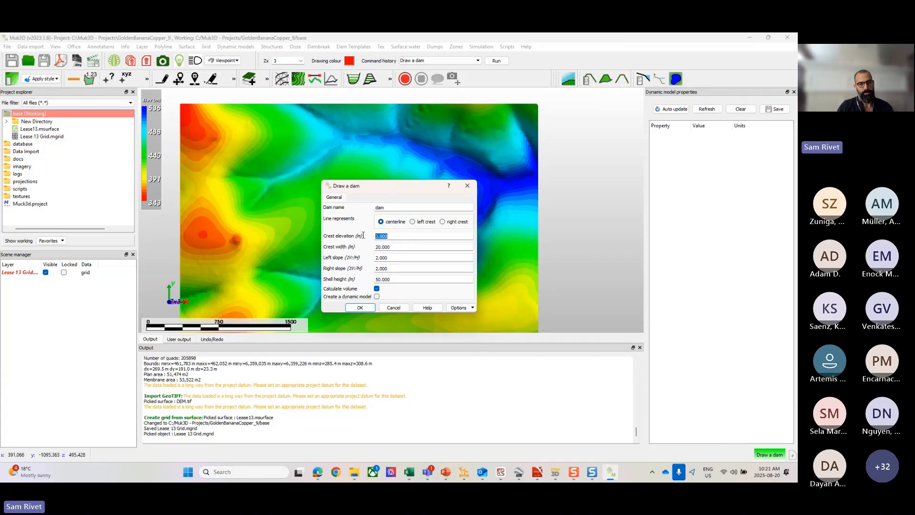
{"action": "type", "text": "425"}
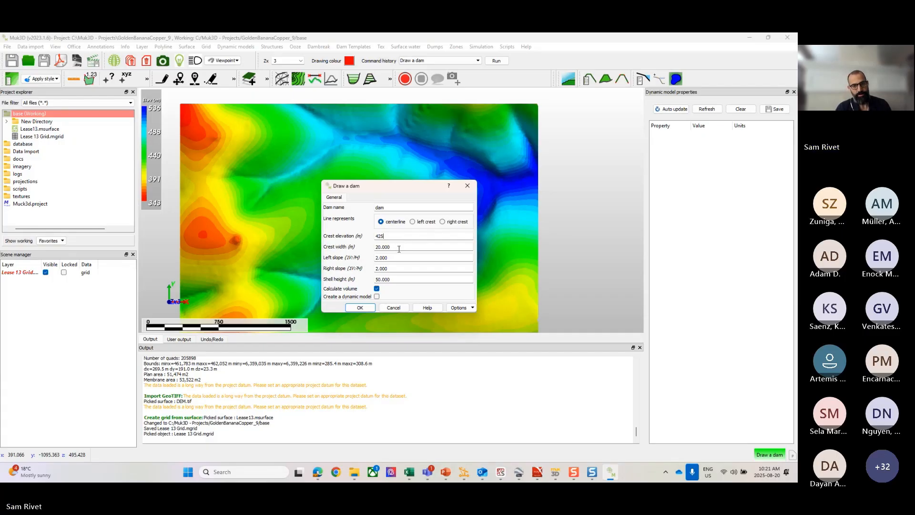
Step: Set the dam's left slope to 3 and shell height to 100 m, and accept the dam settings
{"action": "key", "text": "Tab"}
{"action": "key", "text": "Tab"}
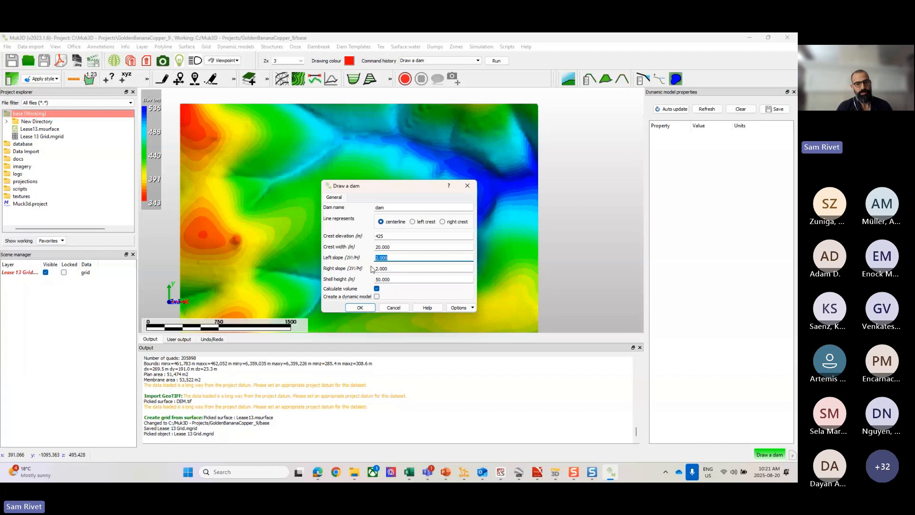
{"action": "type", "text": "3"}
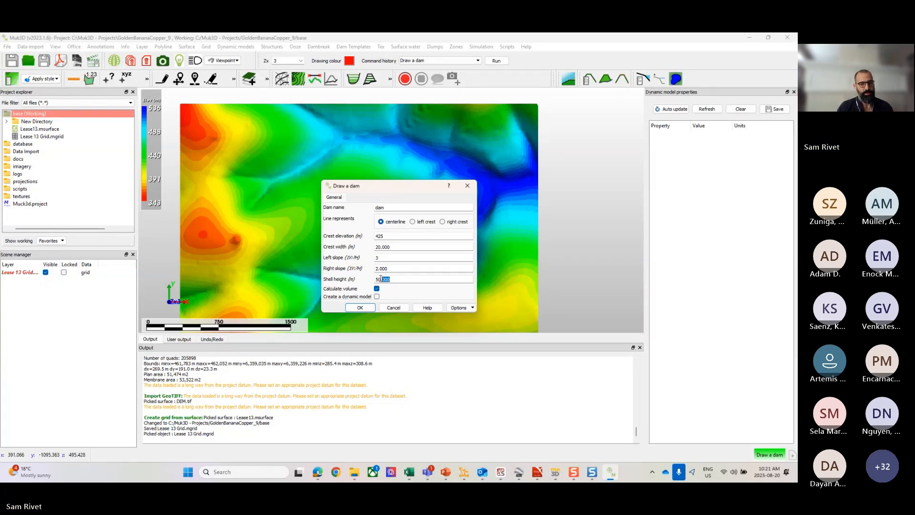
{"action": "key", "text": "Tab"}
{"action": "key", "text": "Tab"}
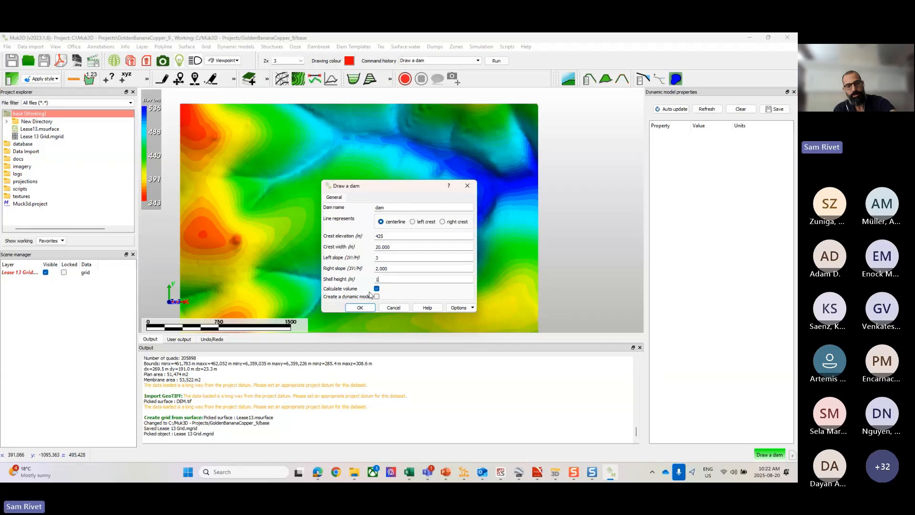
{"action": "type", "text": "100"}
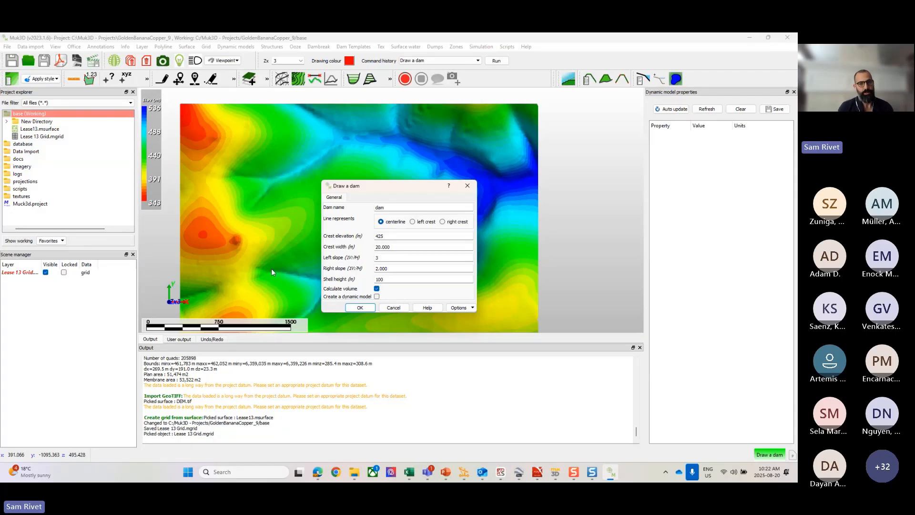
{"action": "left_click", "coordinate": [359, 308]}
Step: Use the Lease 13 Grid as the base grid and draw the dam centerline across the low valley near the grid's eastern edge
{"action": "left_click", "coordinate": [372, 280]}
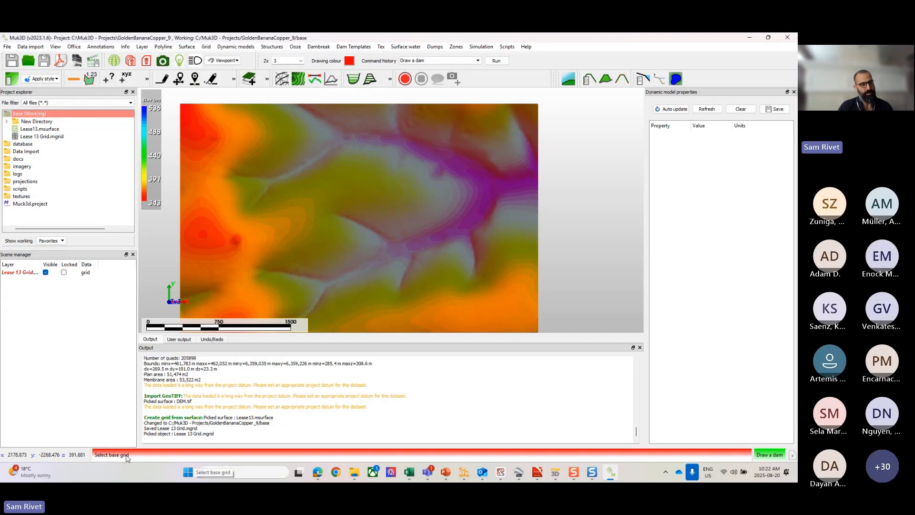
{"action": "left_click", "coordinate": [394, 195]}
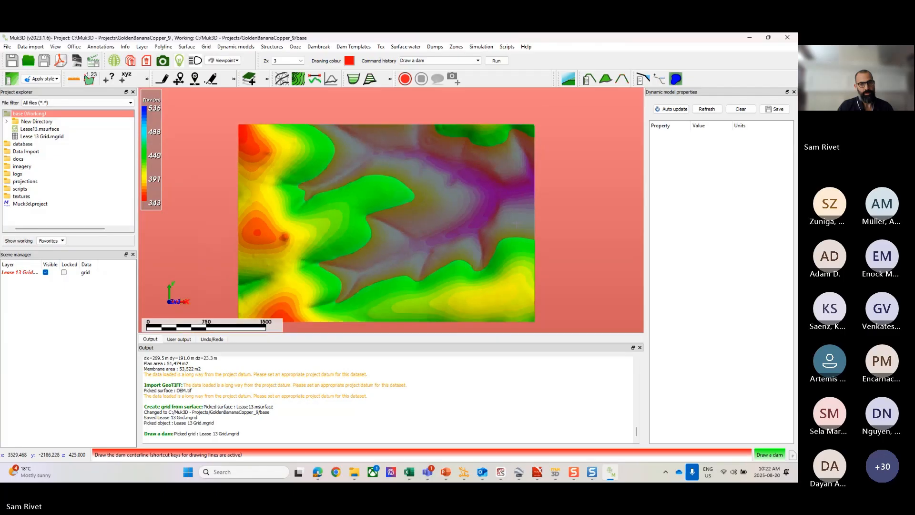
{"action": "scroll", "coordinate": [514, 229], "scroll_direction": "down", "scroll_amount": 2}
{"action": "scroll", "coordinate": [516, 240], "scroll_direction": "up", "scroll_amount": 1}
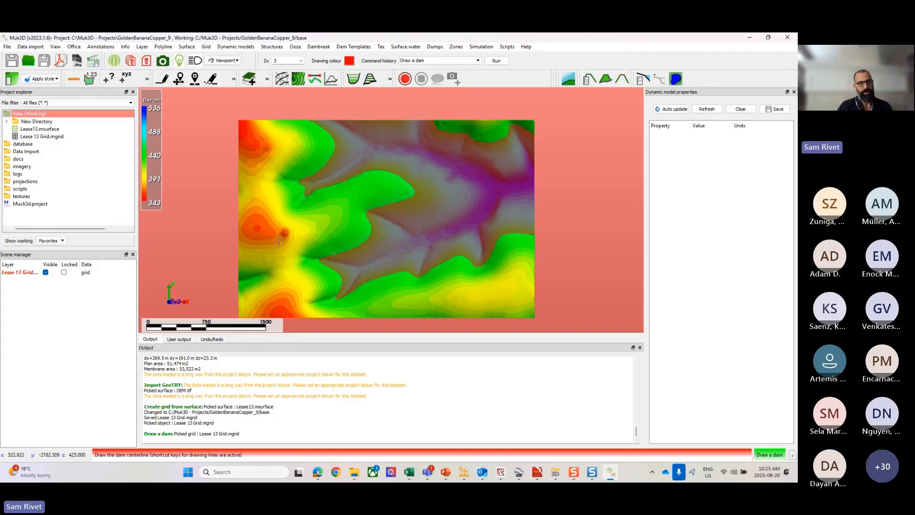
{"action": "scroll", "coordinate": [511, 147], "scroll_direction": "up", "scroll_amount": 1}
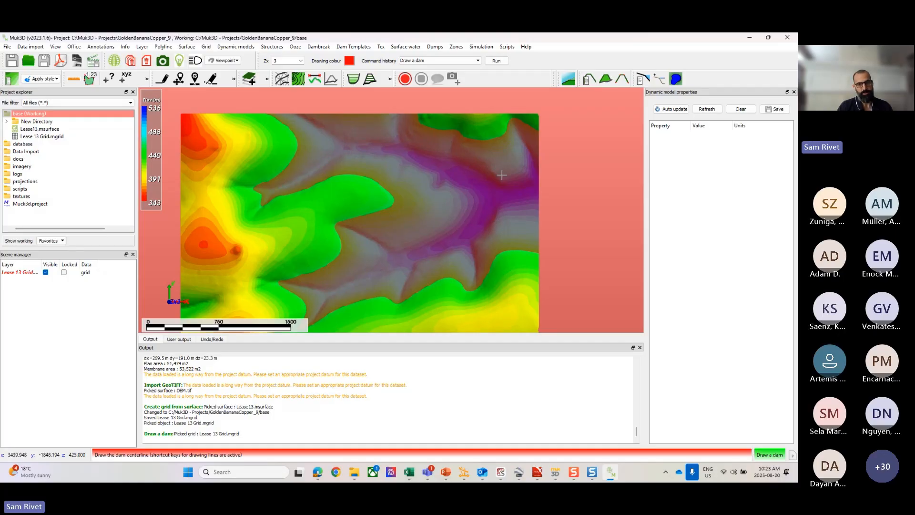
{"action": "left_click", "coordinate": [488, 140]}
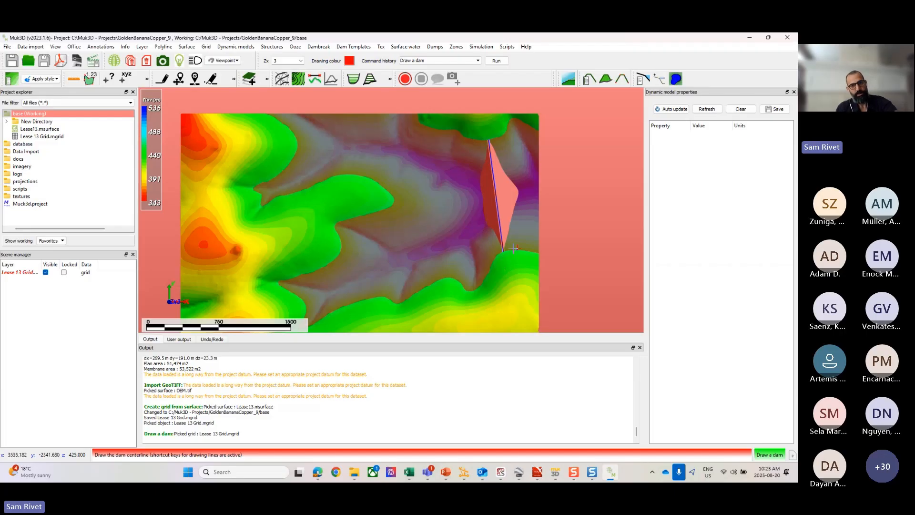
{"action": "right_click", "coordinate": [500, 274]}
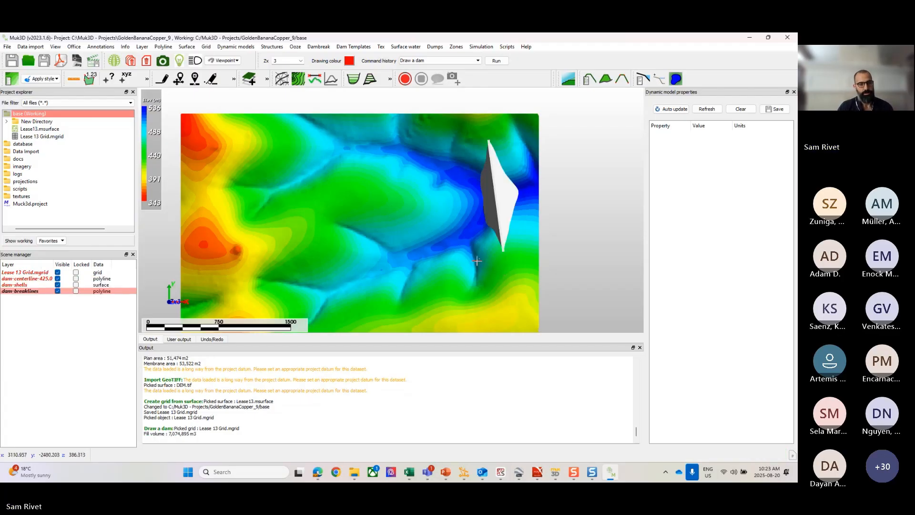
Step: Hide the Lease 13 Grid layer and inspect the full dam shell in 3D
{"action": "scroll", "coordinate": [480, 234], "scroll_direction": "up", "scroll_amount": 2}
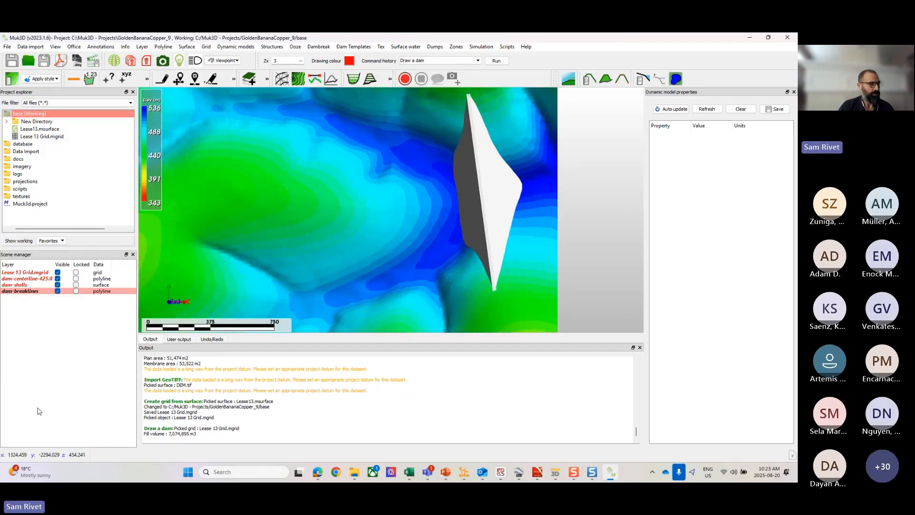
{"action": "left_click", "coordinate": [58, 272]}
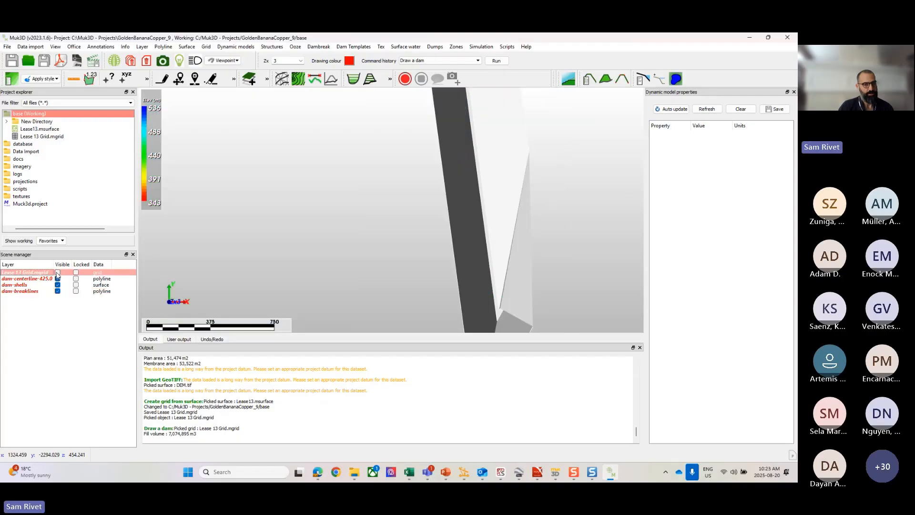
{"action": "scroll", "coordinate": [394, 235], "scroll_direction": "down", "scroll_amount": 3}
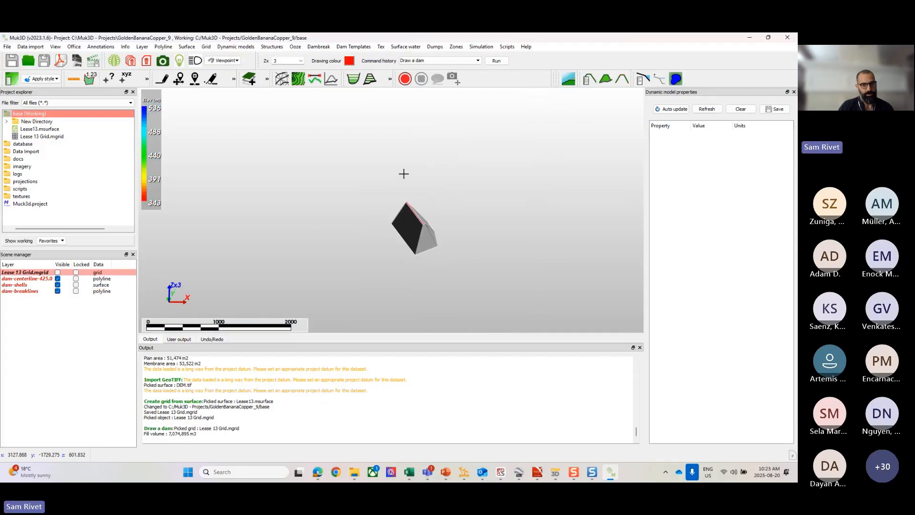
{"action": "scroll", "coordinate": [402, 248], "scroll_direction": "up", "scroll_amount": 5}
{"action": "left_click_drag", "start_coordinate": [403, 268], "coordinate": [368, 259]}
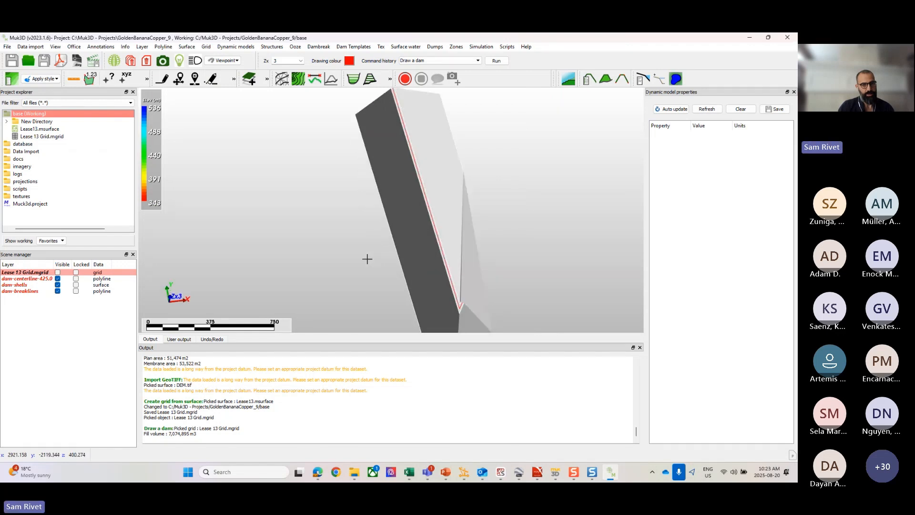
Step: Hide the dam shells and breaklines so only the dam centerline layer shows, and examine the line in plan view
{"action": "left_click", "coordinate": [58, 279]}
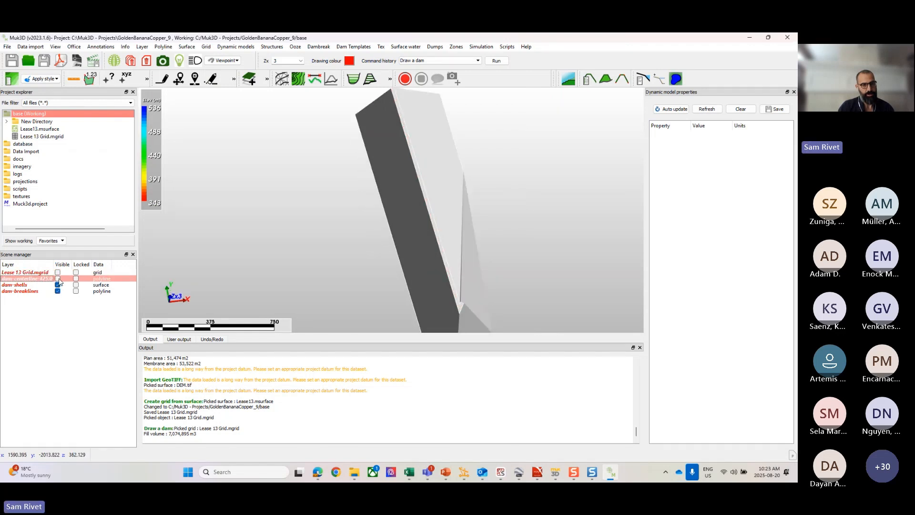
{"action": "left_click", "coordinate": [57, 284]}
{"action": "left_click", "coordinate": [58, 291]}
{"action": "left_click", "coordinate": [58, 279]}
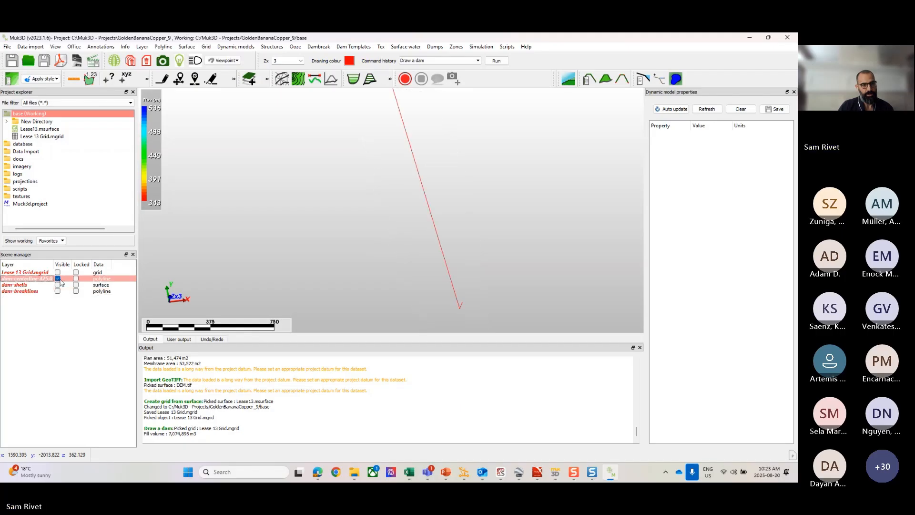
{"action": "scroll", "coordinate": [449, 265], "scroll_direction": "up", "scroll_amount": 5}
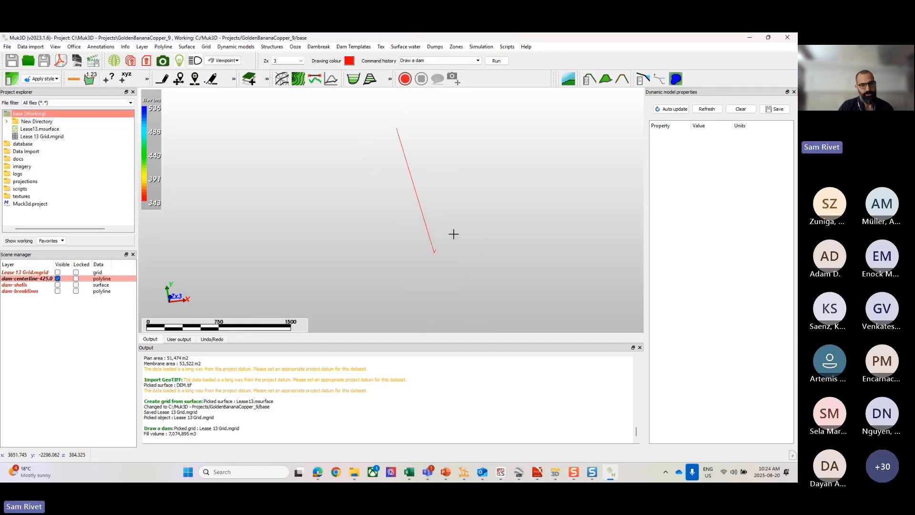
{"action": "left_click_drag", "start_coordinate": [397, 275], "coordinate": [371, 262]}
{"action": "key", "text": "r"}
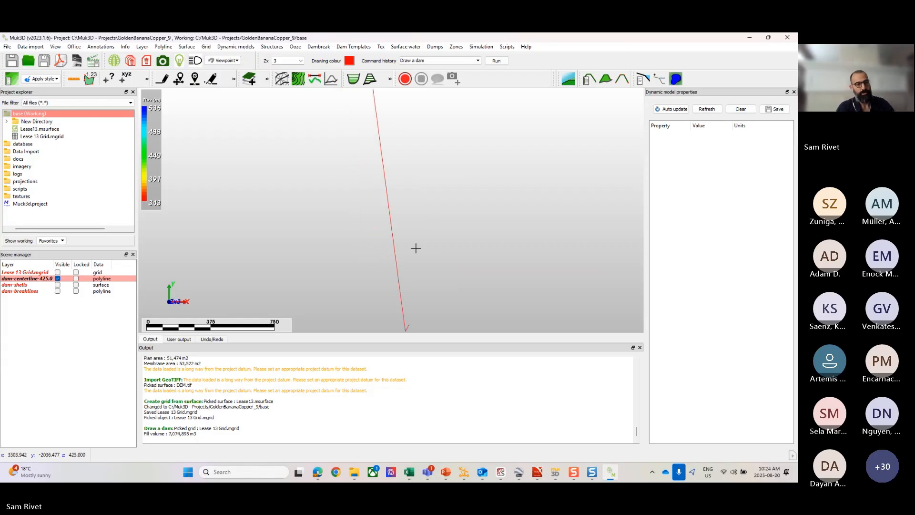
Step: Switch the dam shells and breaklines layers on and off again, and examine the southern end of the centerline
{"action": "left_click", "coordinate": [58, 285]}
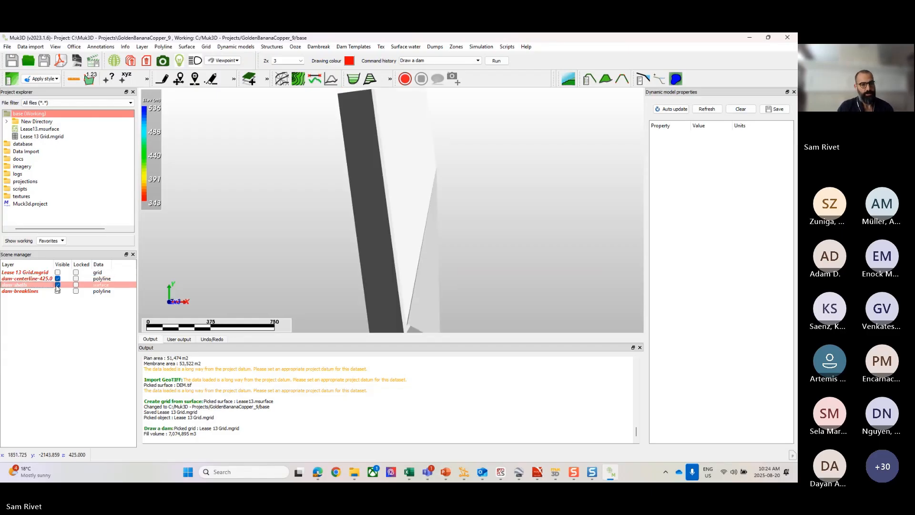
{"action": "left_click", "coordinate": [57, 291]}
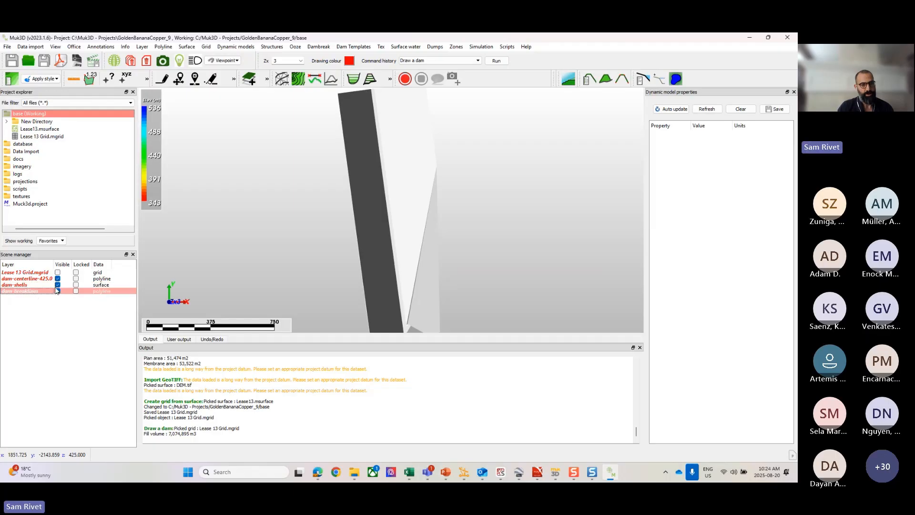
{"action": "left_click", "coordinate": [58, 291]}
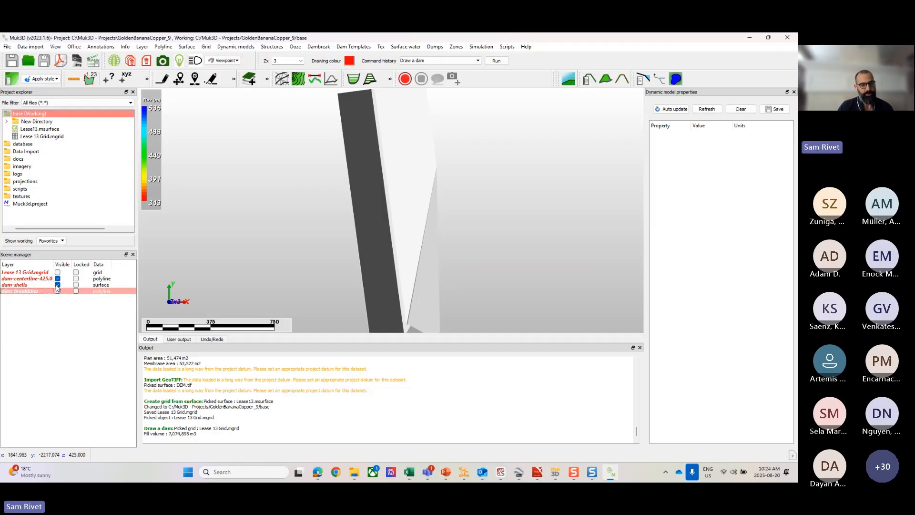
{"action": "left_click", "coordinate": [57, 284]}
{"action": "scroll", "coordinate": [382, 280], "scroll_direction": "up", "scroll_amount": 3}
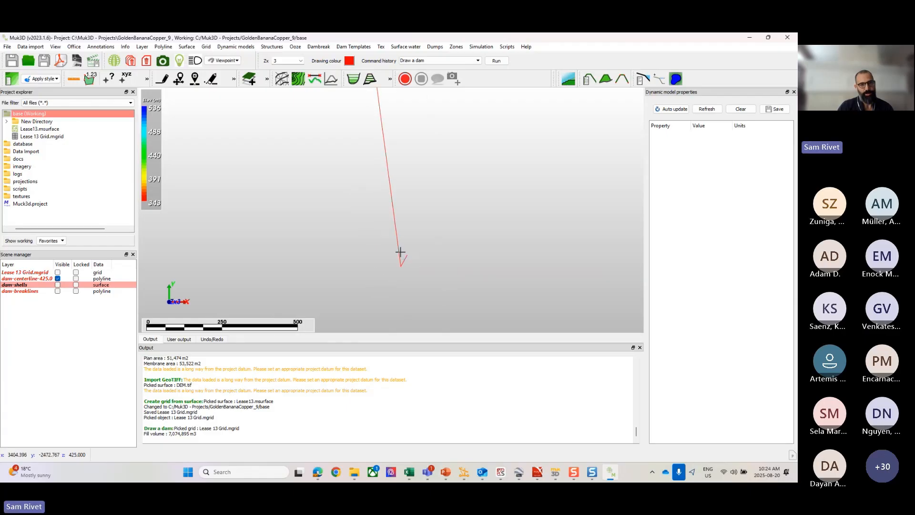
{"action": "scroll", "coordinate": [401, 245], "scroll_direction": "down", "scroll_amount": 1}
{"action": "scroll", "coordinate": [401, 245], "scroll_direction": "down", "scroll_amount": 1}
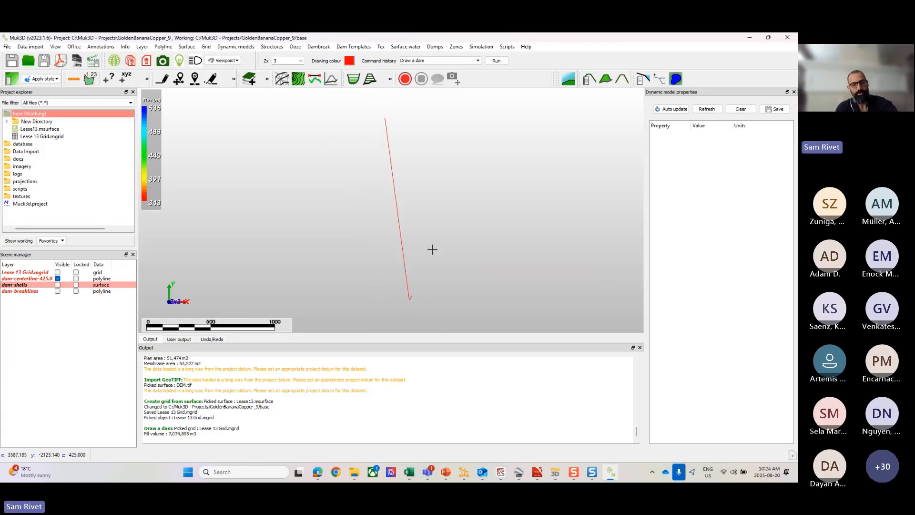
{"action": "scroll", "coordinate": [432, 250], "scroll_direction": "down", "scroll_amount": 1}
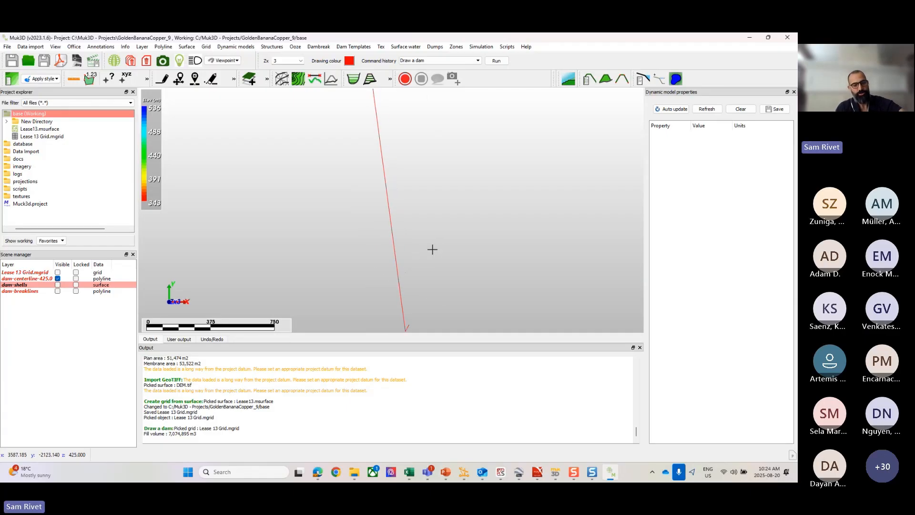
Step: Hide the dam centerline and show the Lease 13 Grid layer around the eastern valley
{"action": "left_click", "coordinate": [58, 279]}
{"action": "left_click", "coordinate": [57, 272]}
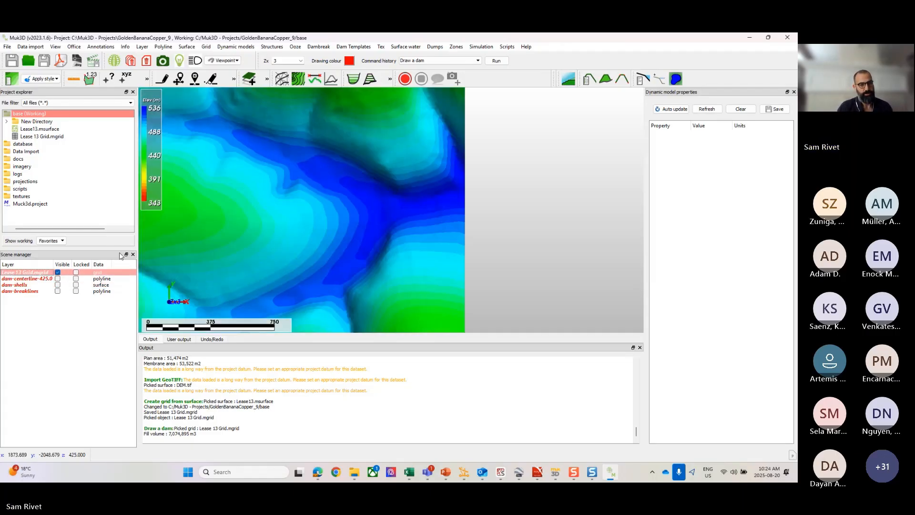
{"action": "scroll", "coordinate": [464, 221], "scroll_direction": "down", "scroll_amount": 3}
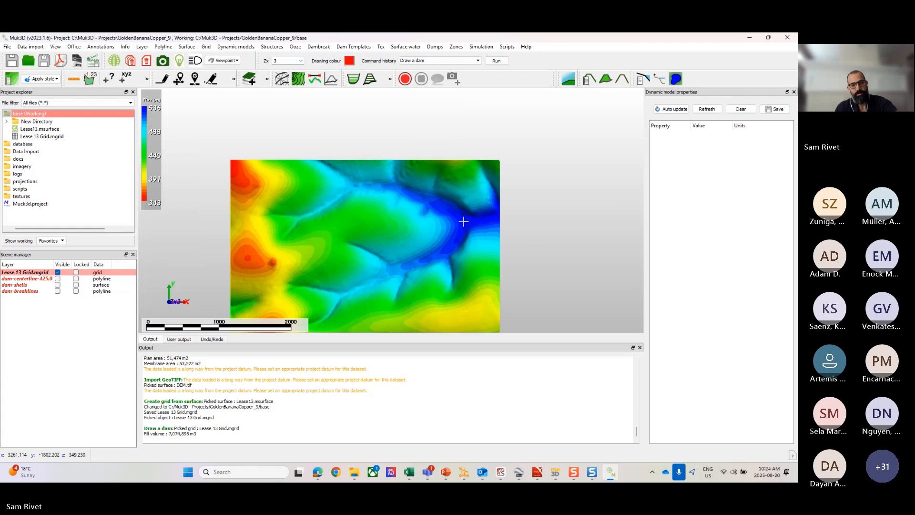
{"action": "scroll", "coordinate": [464, 219], "scroll_direction": "down", "scroll_amount": 1}
{"action": "scroll", "coordinate": [463, 205], "scroll_direction": "up", "scroll_amount": 1}
{"action": "scroll", "coordinate": [464, 195], "scroll_direction": "up", "scroll_amount": 2}
Step: Start another dam by its centerline, accepting the same settings: crest elevation 425 m, left slope 3, right slope 2 and shell height 100 m
{"action": "right_click", "coordinate": [465, 196]}
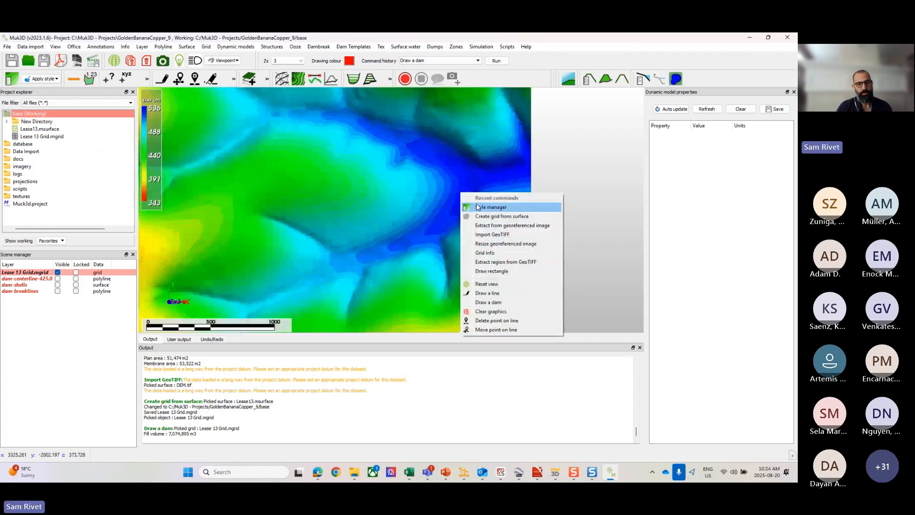
{"action": "left_click", "coordinate": [486, 303]}
{"action": "right_click", "coordinate": [390, 209]}
{"action": "left_click", "coordinate": [407, 212]}
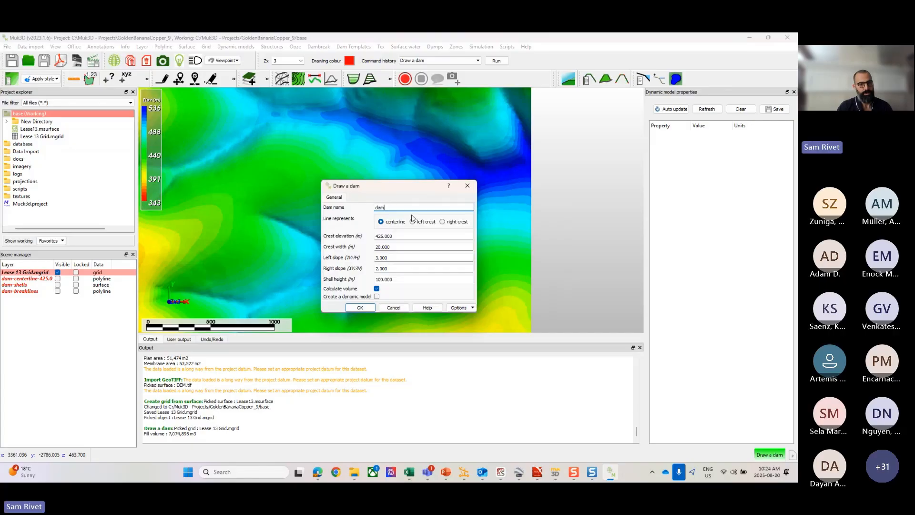
{"action": "left_click", "coordinate": [360, 307]}
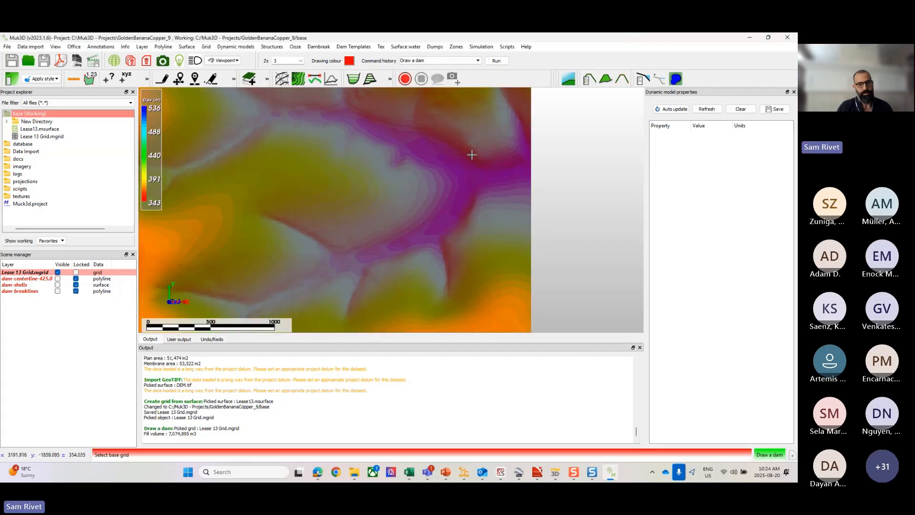
Step: Use the Lease 13 Grid as the base grid and draw a straight dam centerline across the valley near its eastern edge
{"action": "left_click", "coordinate": [477, 140]}
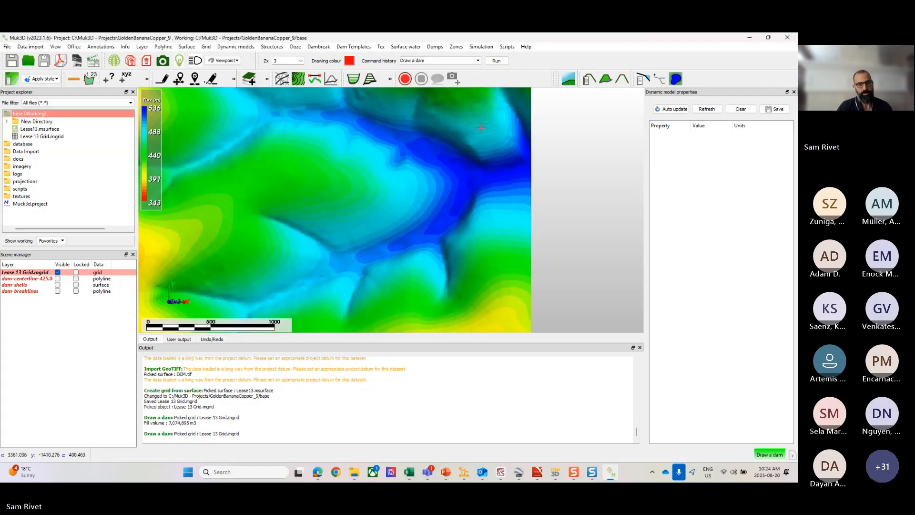
{"action": "scroll", "coordinate": [478, 140], "scroll_direction": "down", "scroll_amount": 3}
{"action": "left_click", "coordinate": [467, 123]}
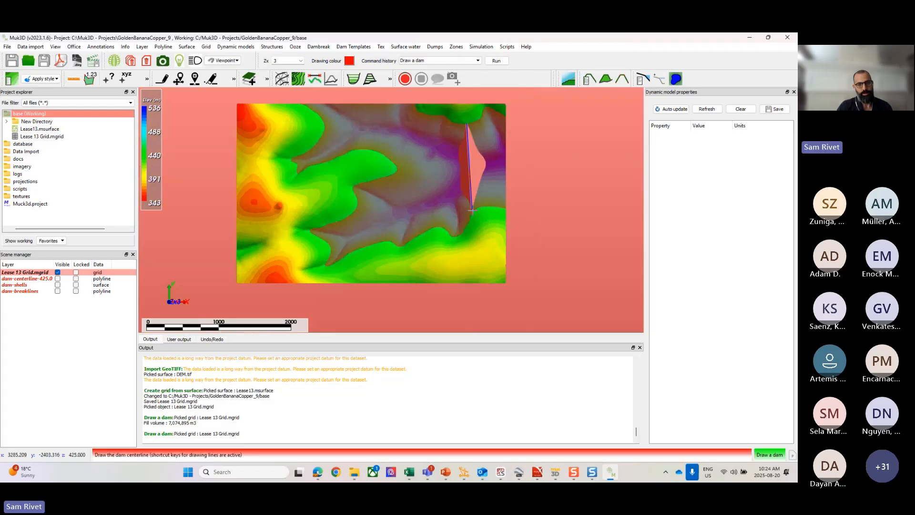
{"action": "left_click", "coordinate": [483, 222]}
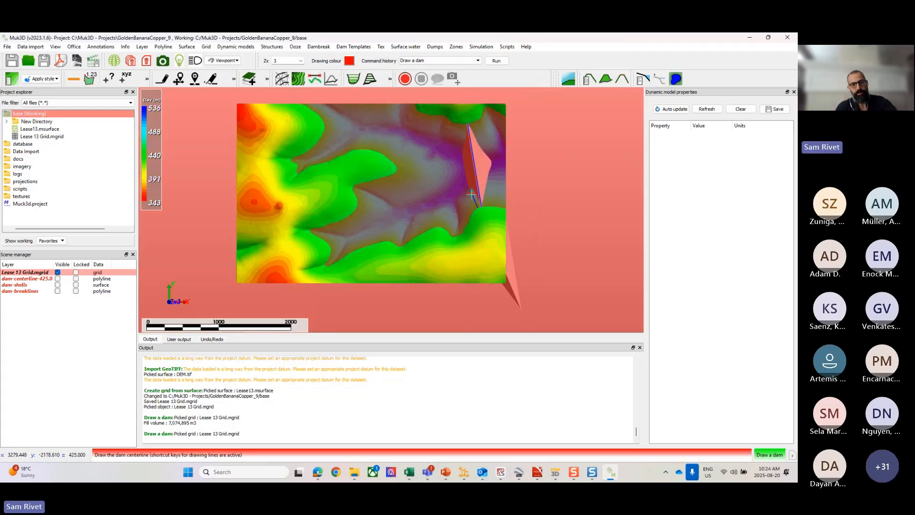
{"action": "left_click", "coordinate": [375, 223]}
{"action": "right_click", "coordinate": [375, 222]}
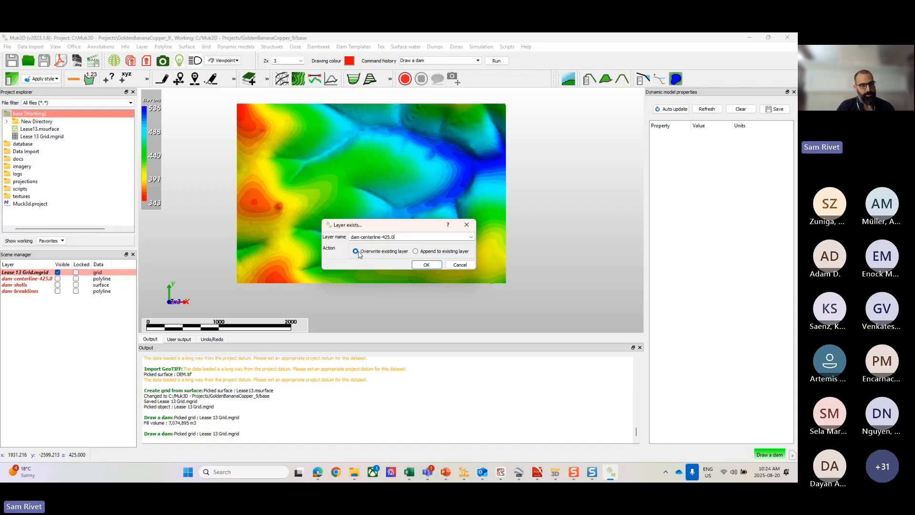
Step: Overwrite the existing dam centerline, dam shells and dam breaklines layers with the new dam
{"action": "left_click", "coordinate": [426, 265]}
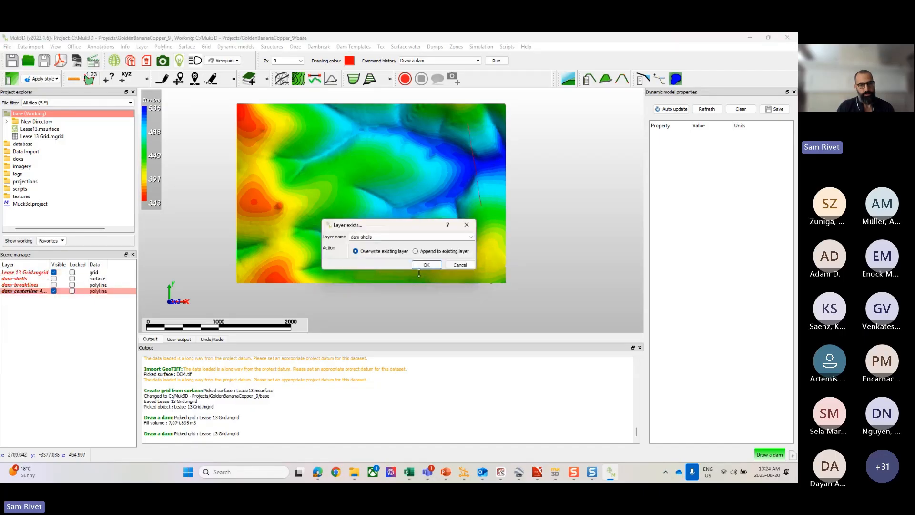
{"action": "left_click", "coordinate": [418, 264]}
{"action": "left_click", "coordinate": [419, 264]}
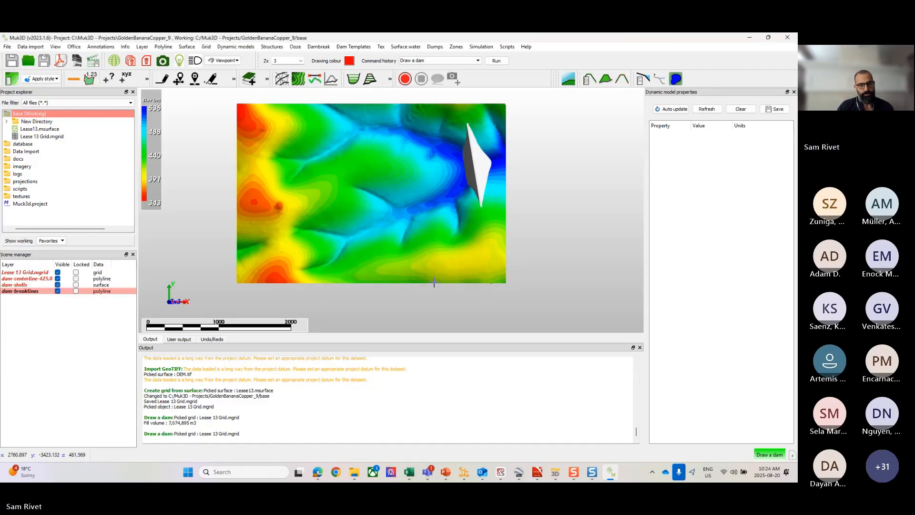
Step: Hide the Lease 13 Grid layer and inspect the southern end of the redrawn dam shell in 3D
{"action": "scroll", "coordinate": [480, 161], "scroll_direction": "up", "scroll_amount": 3}
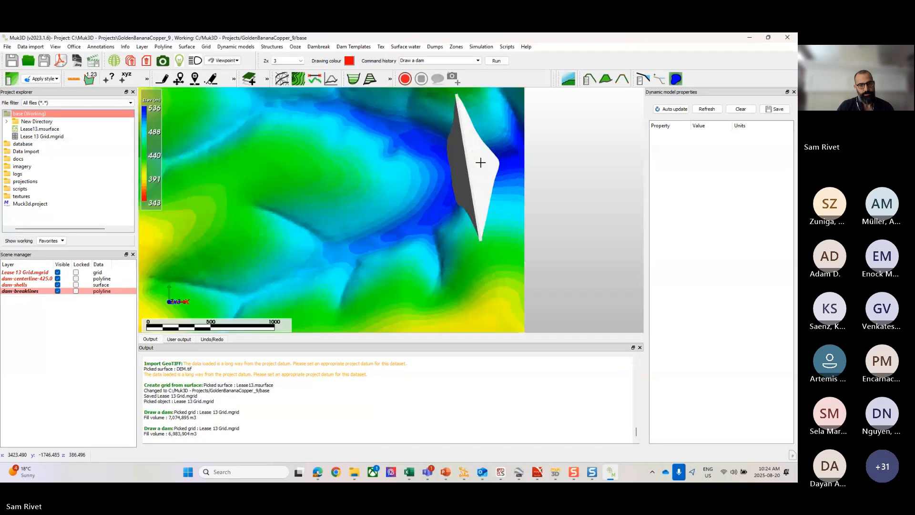
{"action": "left_click", "coordinate": [58, 272]}
{"action": "left_click_drag", "start_coordinate": [481, 248], "coordinate": [519, 187]}
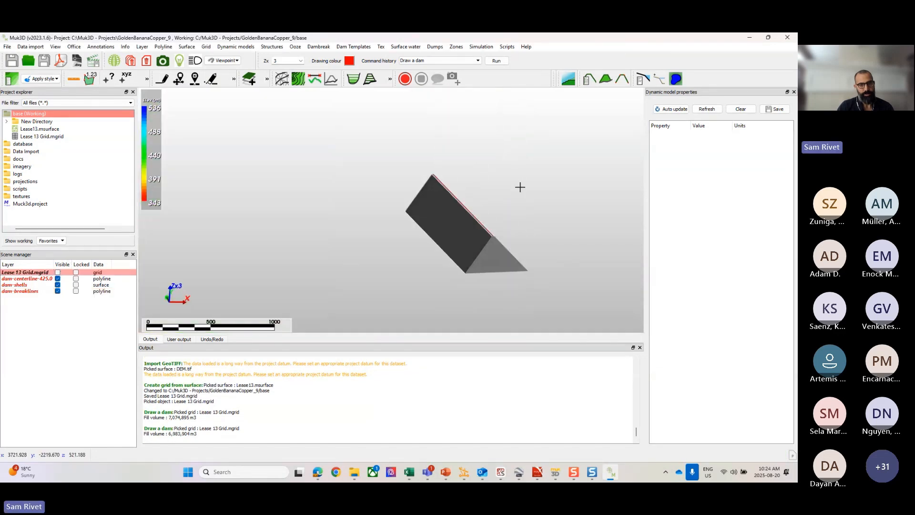
{"action": "scroll", "coordinate": [485, 217], "scroll_direction": "up", "scroll_amount": 3}
{"action": "left_click_drag", "start_coordinate": [458, 253], "coordinate": [474, 204]}
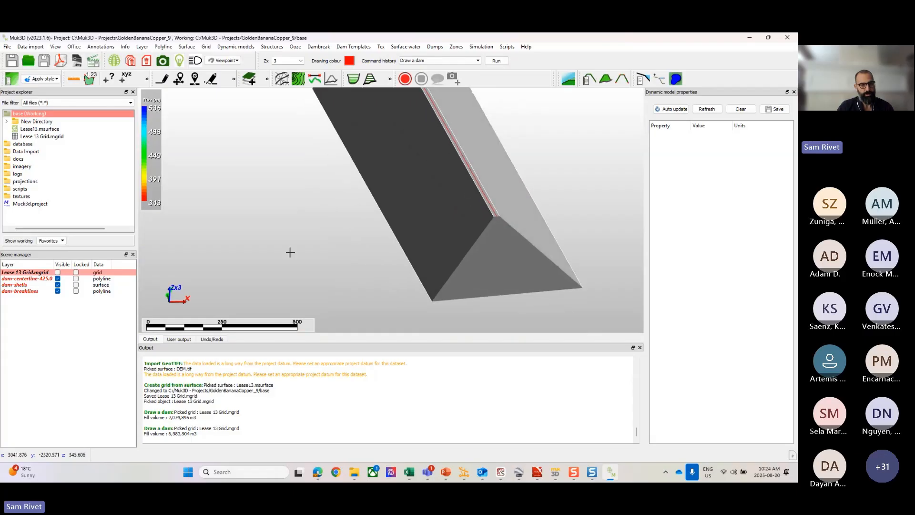
Step: Hide all three dam layers, and show the centerline, shells and breaklines again one at a time to compare their contents
{"action": "left_click", "coordinate": [58, 278]}
{"action": "left_click", "coordinate": [58, 285]}
{"action": "left_click", "coordinate": [58, 291]}
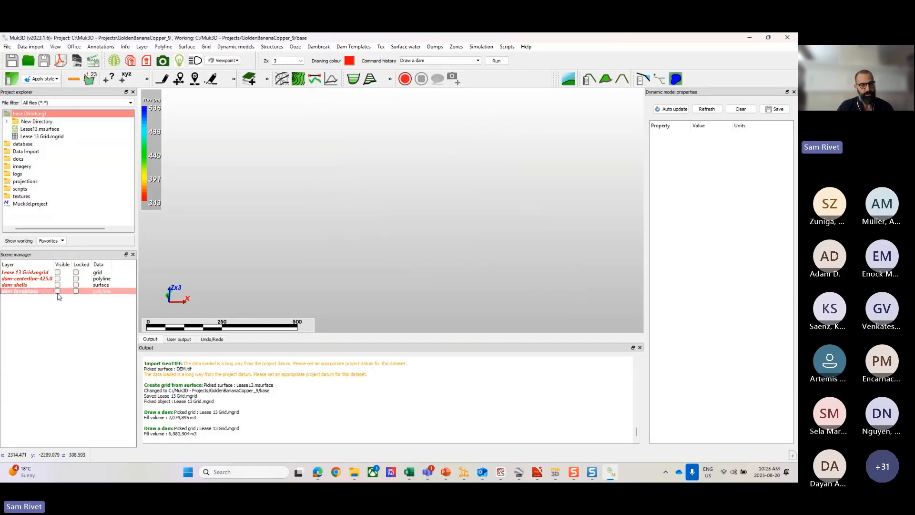
{"action": "left_click", "coordinate": [58, 278]}
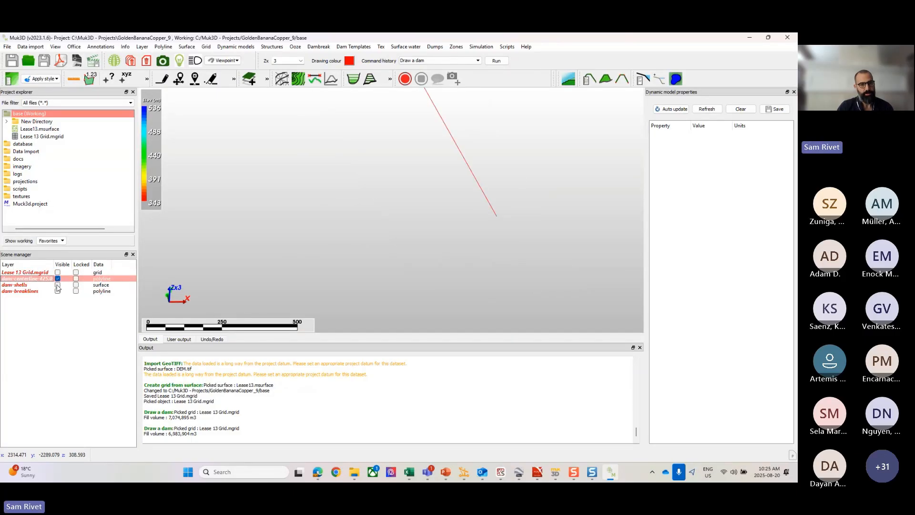
{"action": "left_click", "coordinate": [58, 284]}
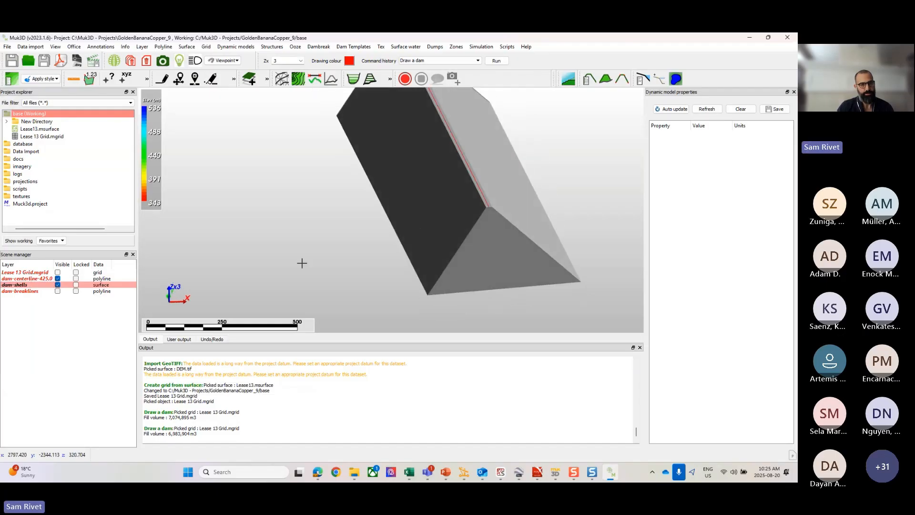
{"action": "left_click", "coordinate": [58, 291]}
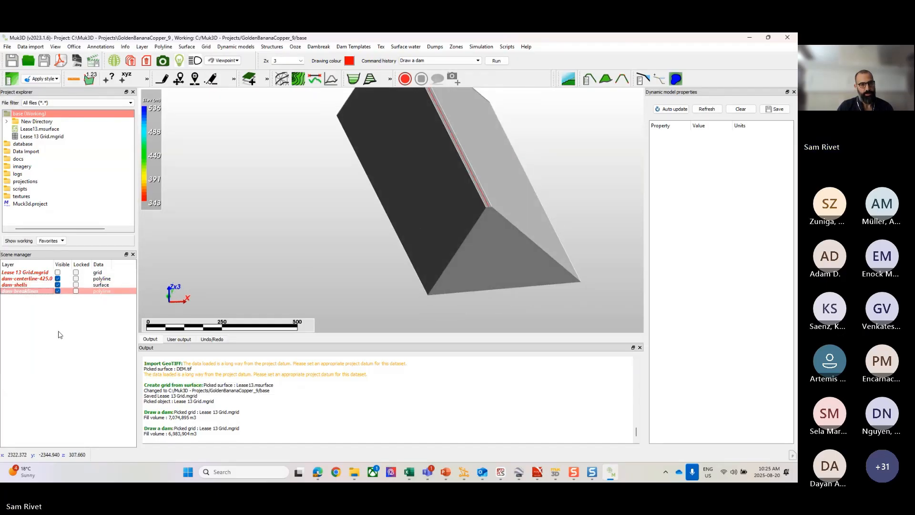
Step: Isolate the dam breaklines by hiding the shells and centerline, and examine the lines up close
{"action": "left_click", "coordinate": [57, 284]}
{"action": "left_click", "coordinate": [58, 278]}
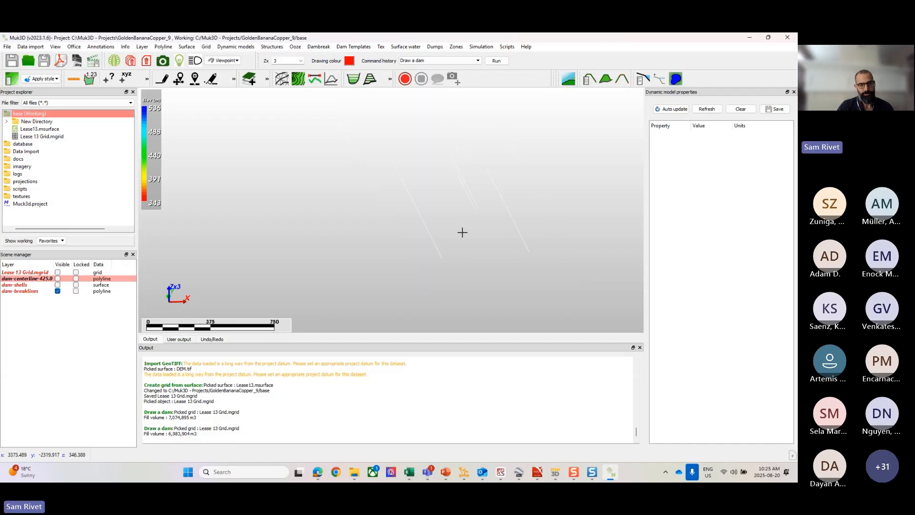
{"action": "scroll", "coordinate": [491, 215], "scroll_direction": "up", "scroll_amount": 2}
{"action": "middle_click_drag", "start_coordinate": [484, 231], "coordinate": [469, 168]}
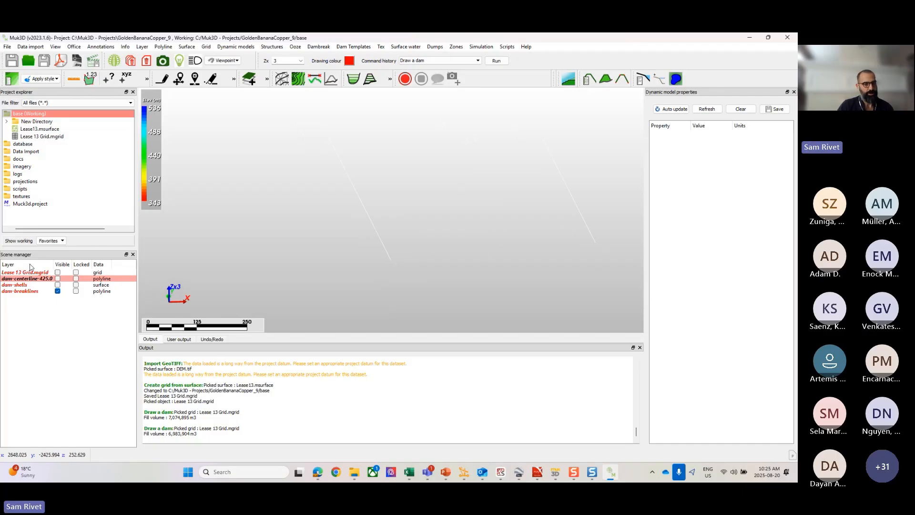
Step: Make the dam centerline, shells, breaklines and Lease 13 Grid layers all visible together
{"action": "left_click", "coordinate": [57, 278]}
{"action": "left_click", "coordinate": [58, 291]}
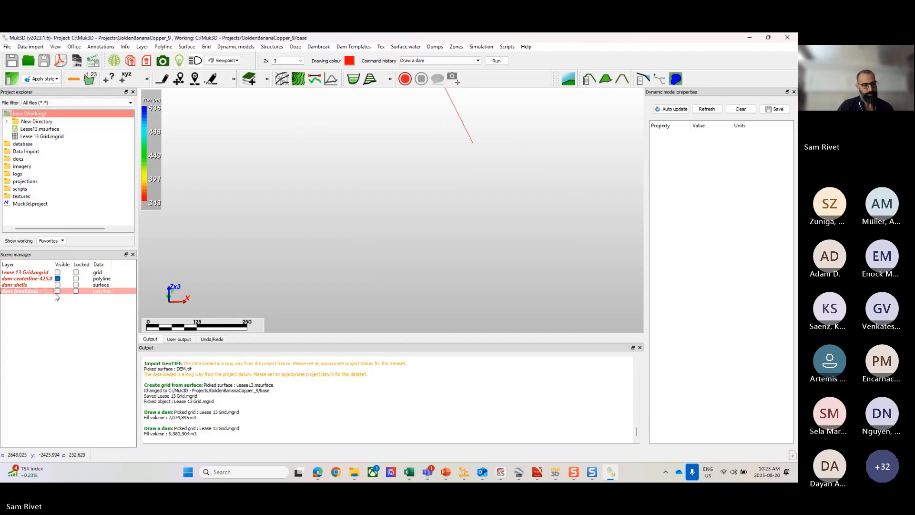
{"action": "left_click", "coordinate": [57, 290]}
{"action": "left_click", "coordinate": [58, 285]}
{"action": "left_click", "coordinate": [58, 272]}
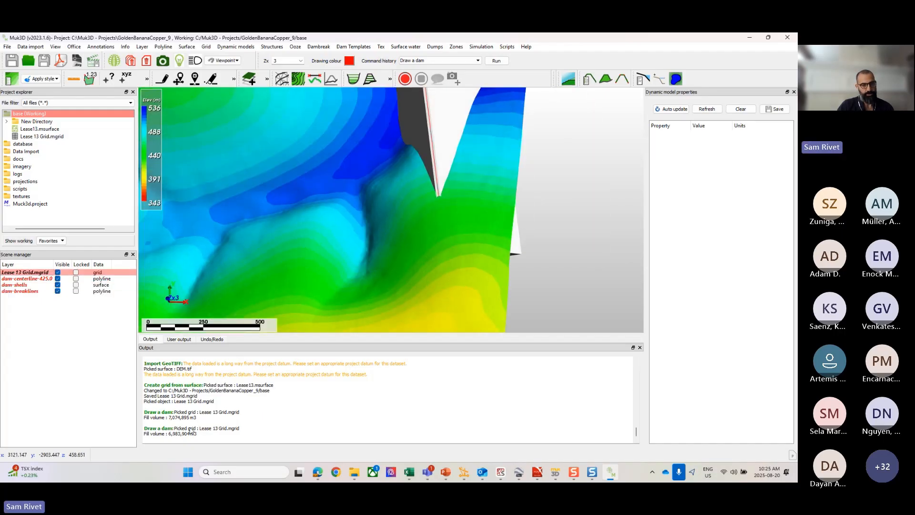
Step: Highlight the latest dam's fill volume in the output log and view the dam on the terrain in plan
{"action": "left_click_drag", "start_coordinate": [197, 437], "coordinate": [167, 437]}
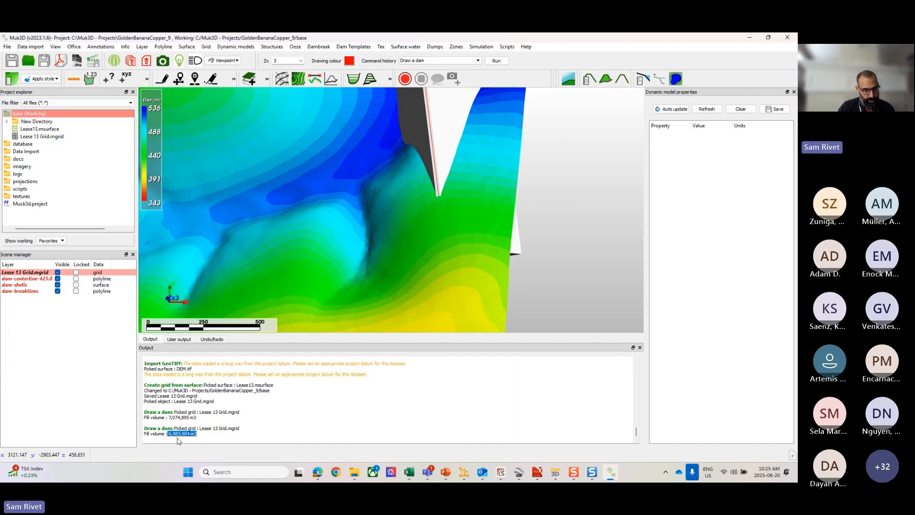
{"action": "scroll", "coordinate": [458, 224], "scroll_direction": "down", "scroll_amount": 2}
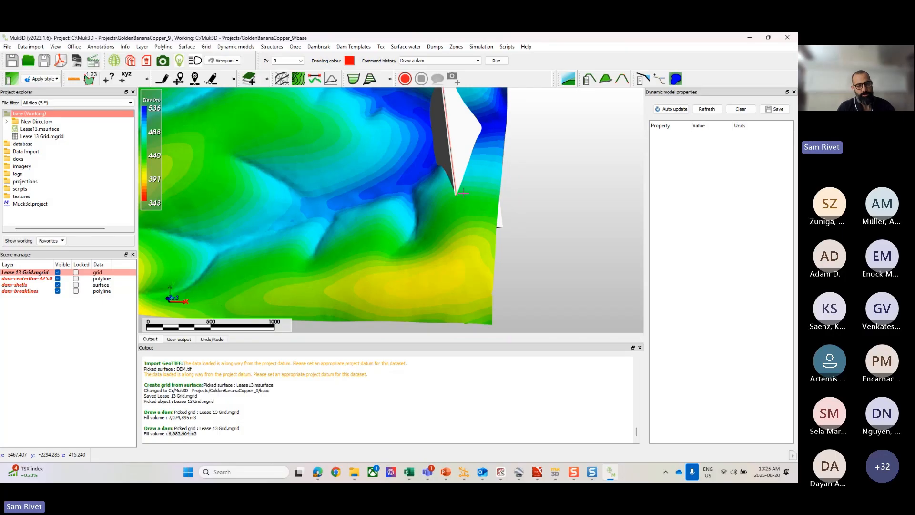
{"action": "scroll", "coordinate": [458, 225], "scroll_direction": "down", "scroll_amount": 2}
{"action": "key", "text": "r"}
{"action": "scroll", "coordinate": [460, 184], "scroll_direction": "up", "scroll_amount": 4}
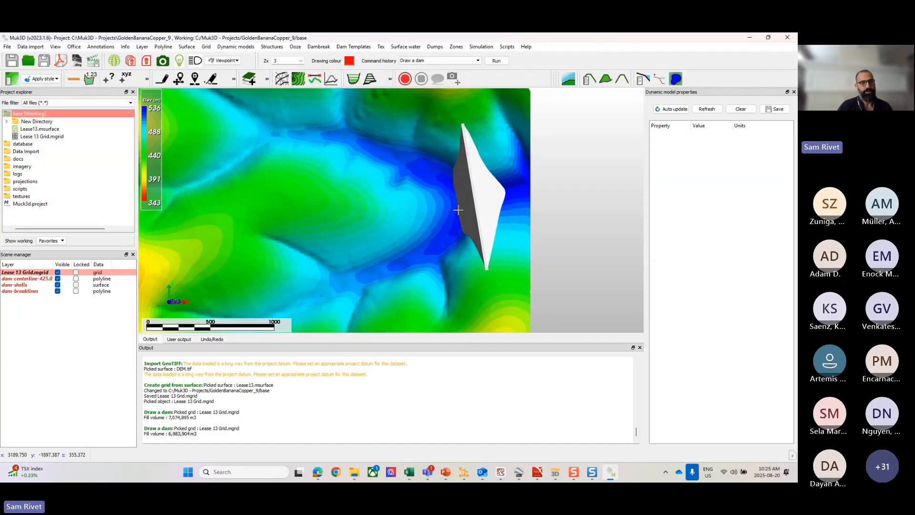
Step: Calculate the fill volume between the Lease 13 Grid and the dam-shells surface
{"action": "left_click", "coordinate": [206, 46]}
{"action": "mouse_move", "coordinate": [212, 87]}
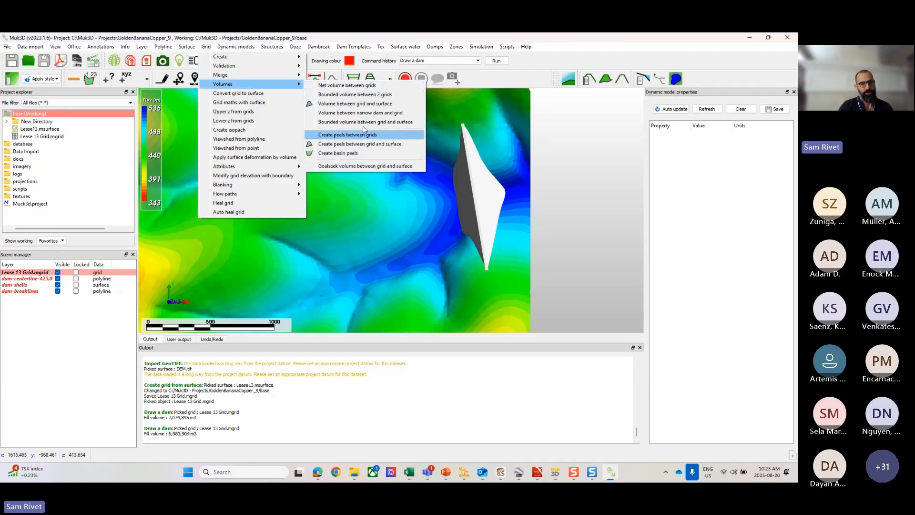
{"action": "left_click", "coordinate": [363, 105]}
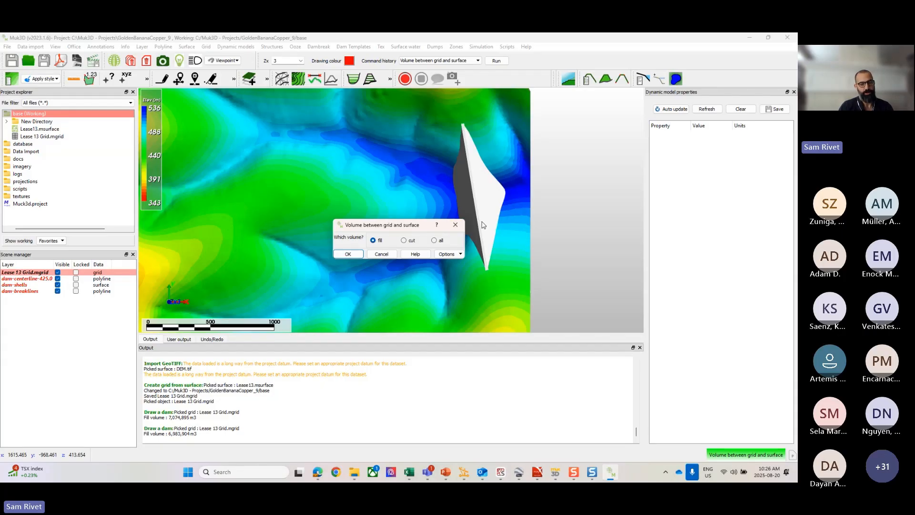
{"action": "left_click", "coordinate": [348, 254]}
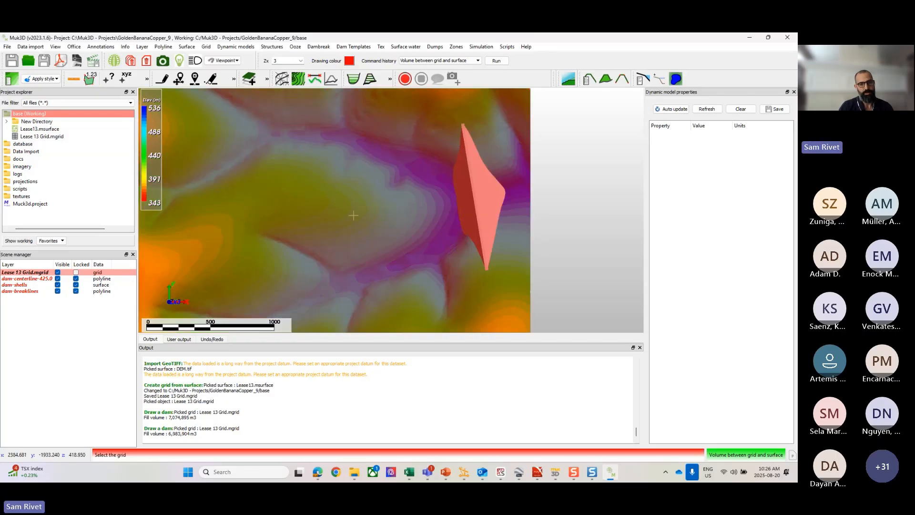
{"action": "left_click", "coordinate": [353, 216]}
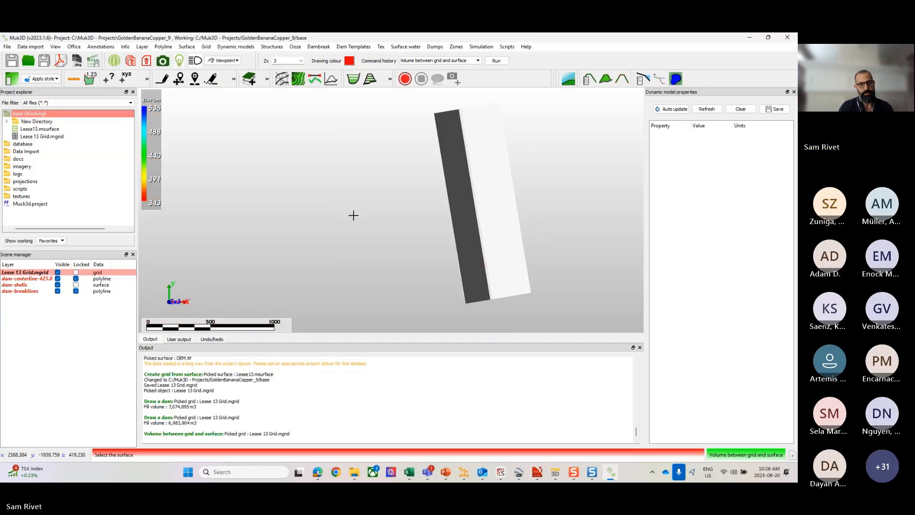
{"action": "left_click", "coordinate": [469, 209]}
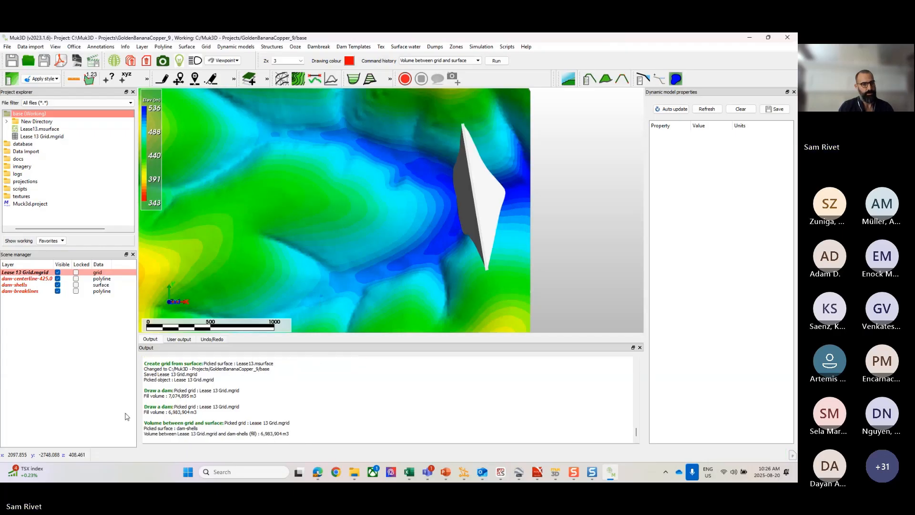
{"action": "scroll", "coordinate": [463, 156], "scroll_direction": "down", "scroll_amount": 2}
{"action": "scroll", "coordinate": [463, 156], "scroll_direction": "up", "scroll_amount": 2}
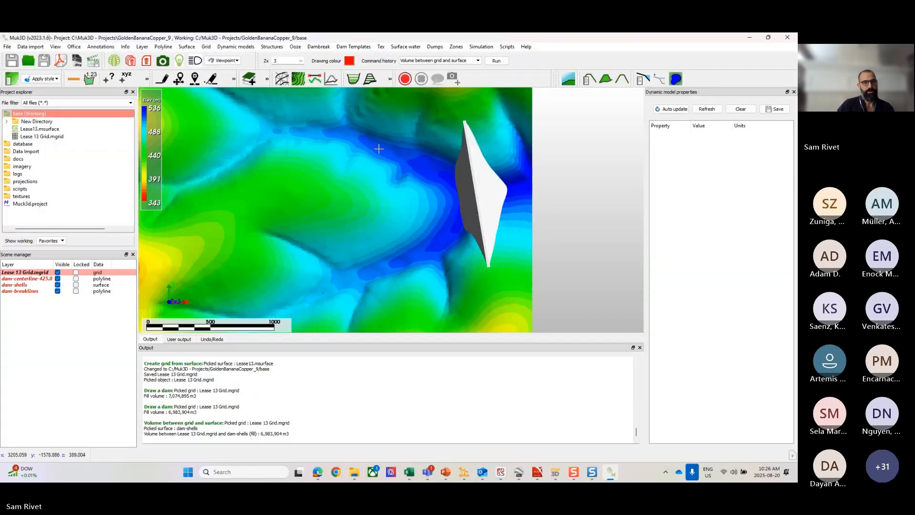
Step: Create fill peels between the Lease 13 Grid and the dam-shells surface at a 5 m interval, with peels as the output filename
{"action": "left_click_drag", "start_coordinate": [33, 229], "coordinate": [28, 231]}
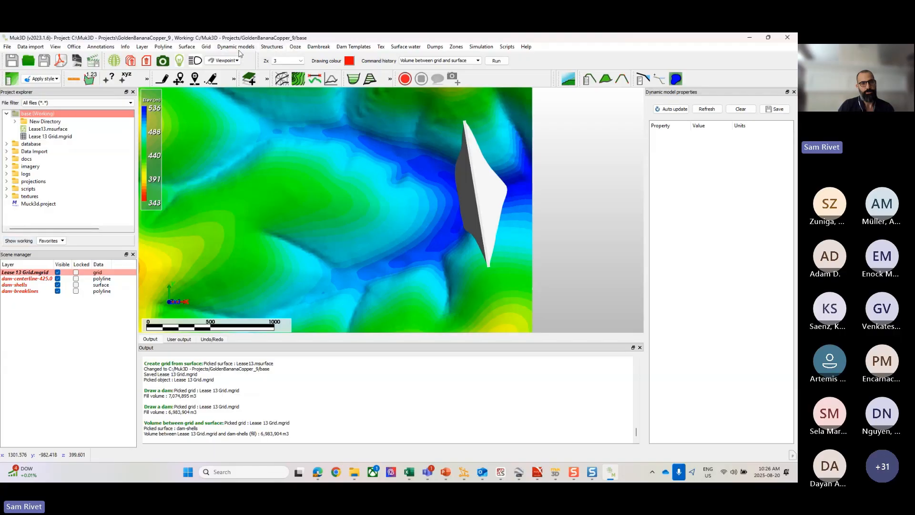
{"action": "left_click", "coordinate": [206, 46]}
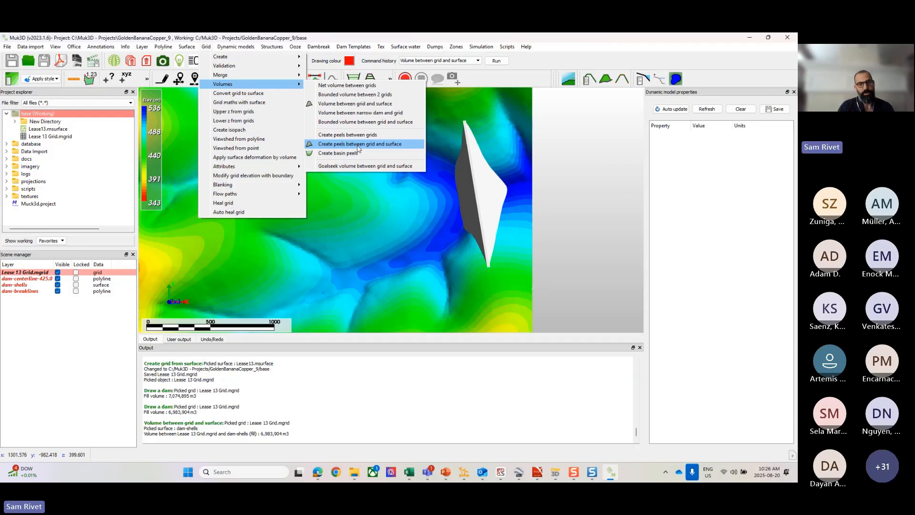
{"action": "left_click", "coordinate": [376, 144]}
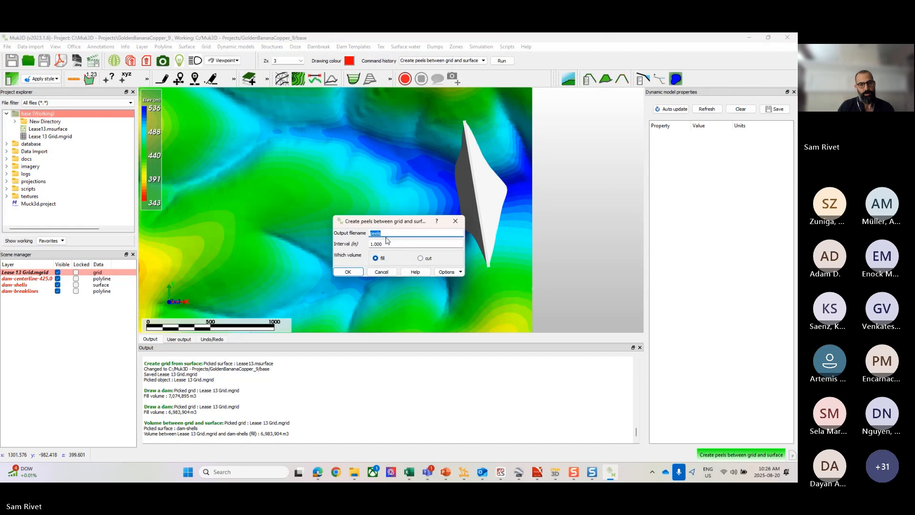
{"action": "left_click", "coordinate": [387, 233]}
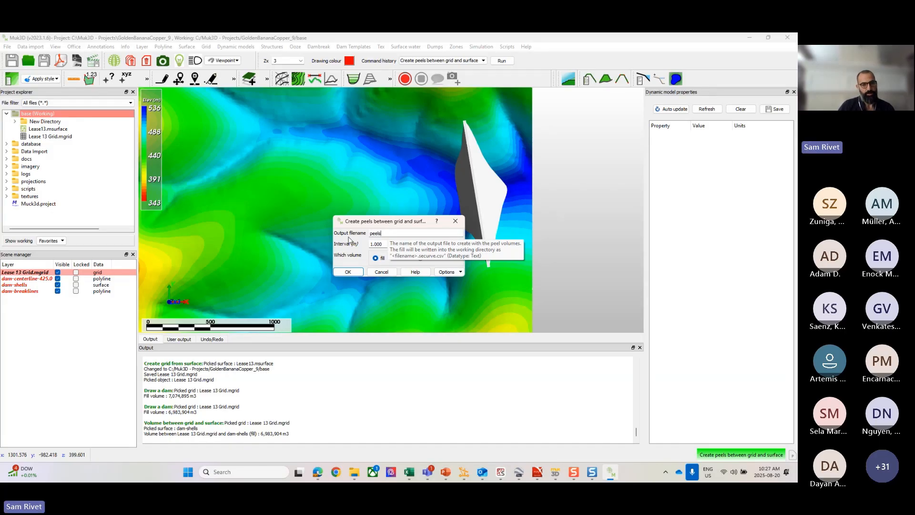
{"action": "key", "text": "Tab"}
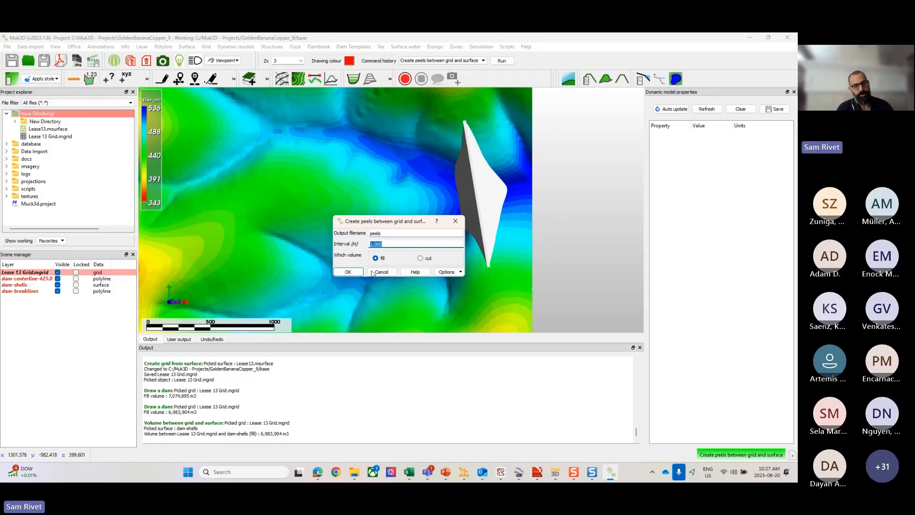
{"action": "type", "text": "5"}
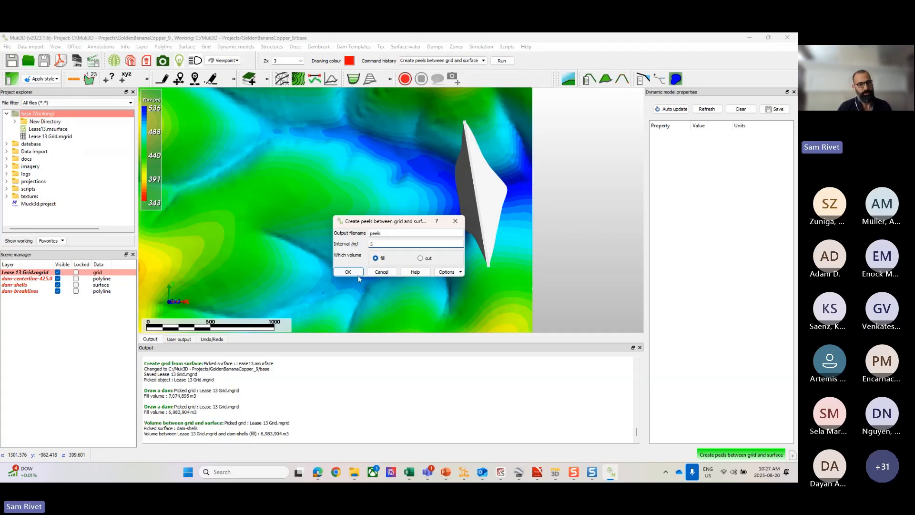
{"action": "left_click", "coordinate": [343, 272]}
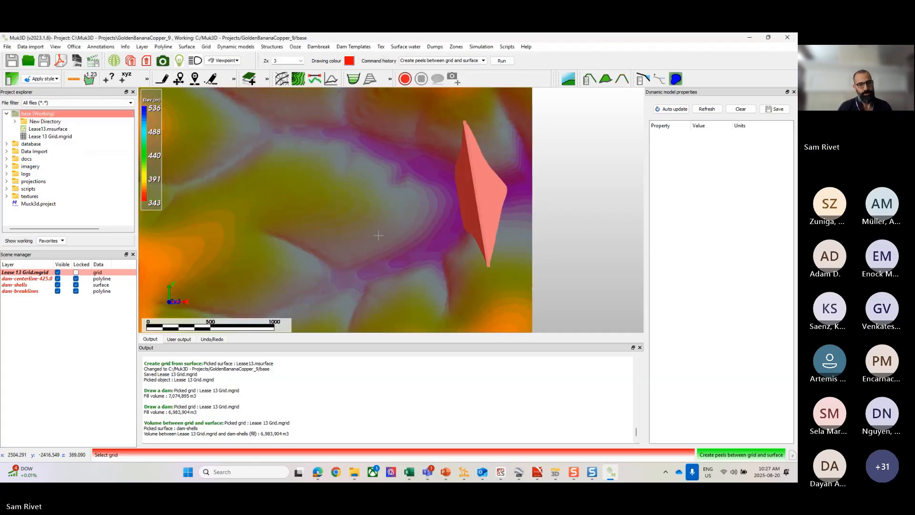
{"action": "left_click", "coordinate": [380, 229]}
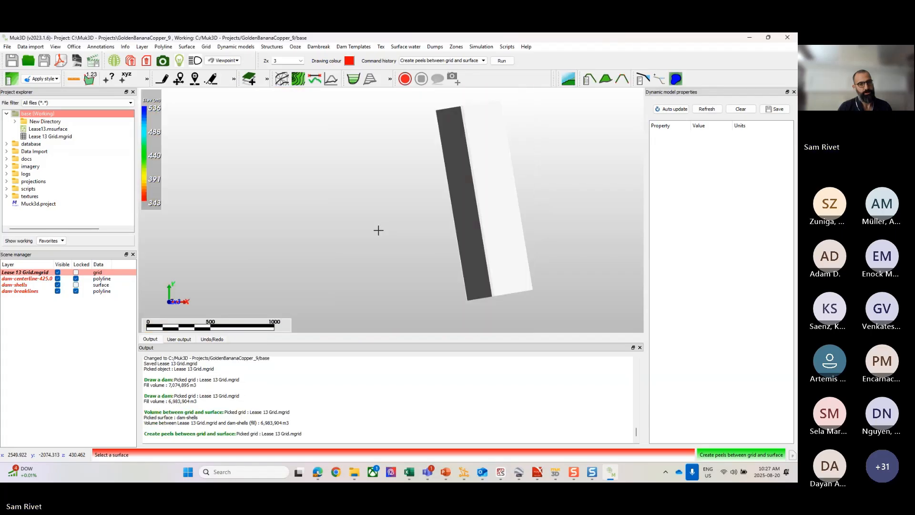
{"action": "left_click", "coordinate": [479, 218]}
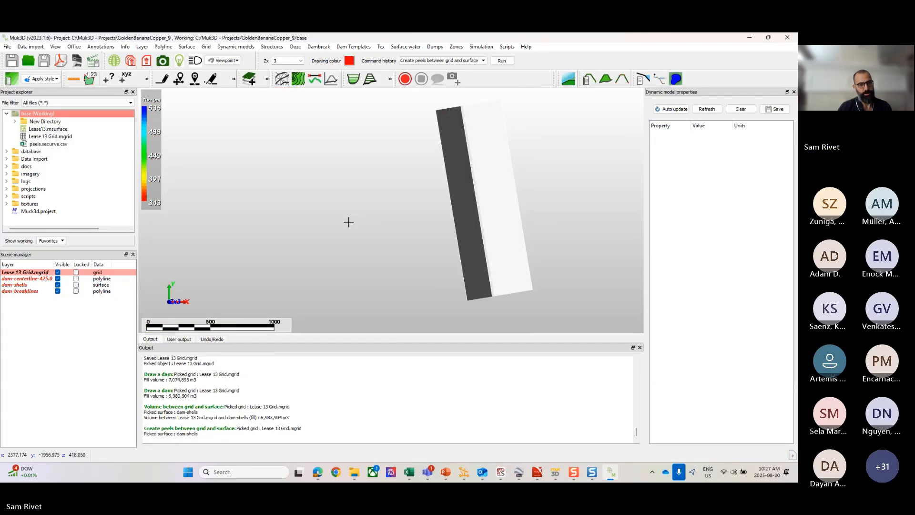
Step: Open the peels.securve.csv file from the base folder in Excel
{"action": "left_click", "coordinate": [41, 144]}
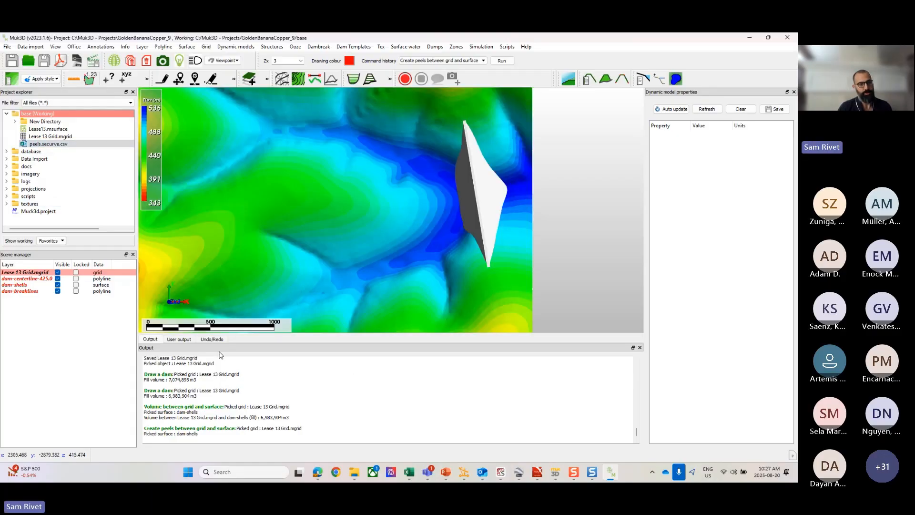
{"action": "right_click", "coordinate": [50, 145]}
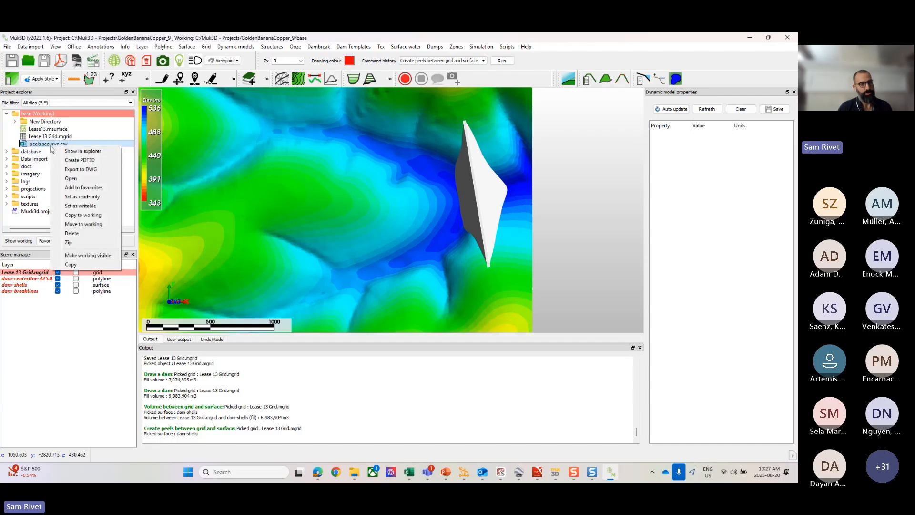
{"action": "left_click", "coordinate": [72, 179]}
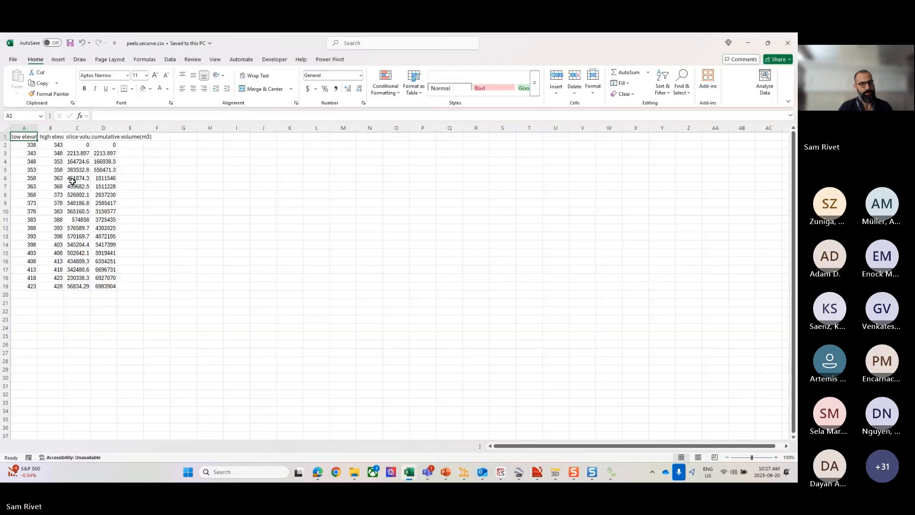
Step: Fit the column widths of the peel table and format its numbers with thousands separators and no decimals
{"action": "left_click_drag", "start_coordinate": [23, 127], "coordinate": [143, 127]}
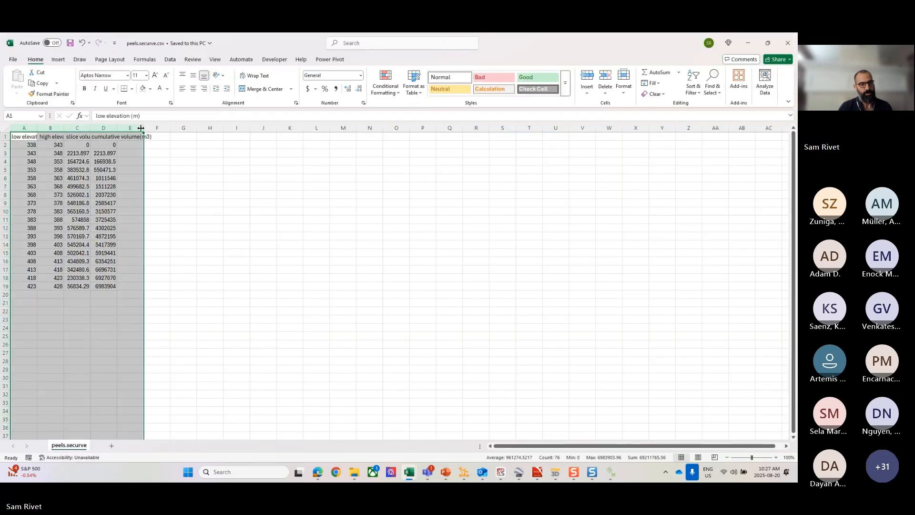
{"action": "double_click", "coordinate": [143, 127]}
{"action": "left_click", "coordinate": [32, 138]}
{"action": "key", "text": "ctrl+a"}
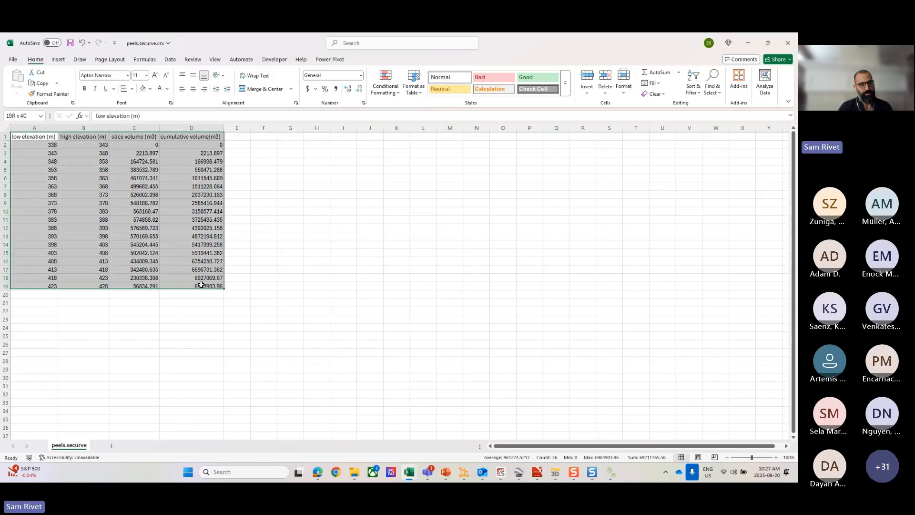
{"action": "left_click", "coordinate": [336, 89]}
{"action": "left_click", "coordinate": [358, 90]}
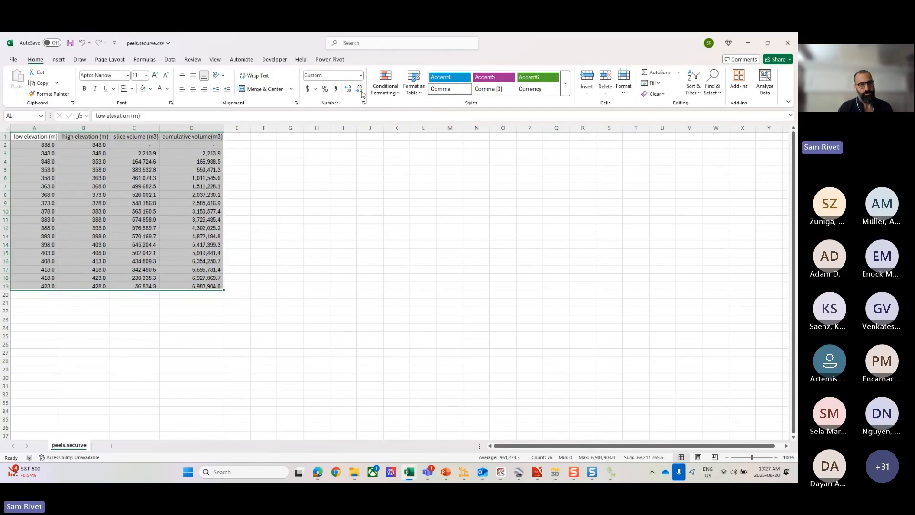
{"action": "left_click", "coordinate": [357, 91]}
Step: Apply all borders to the peel volume table
{"action": "left_click", "coordinate": [131, 89]}
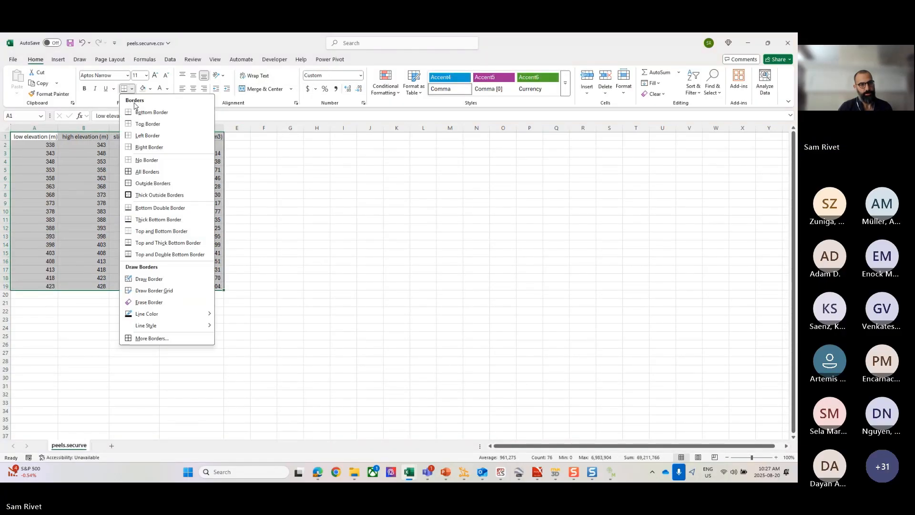
{"action": "left_click", "coordinate": [142, 173]}
{"action": "left_click", "coordinate": [89, 320]}
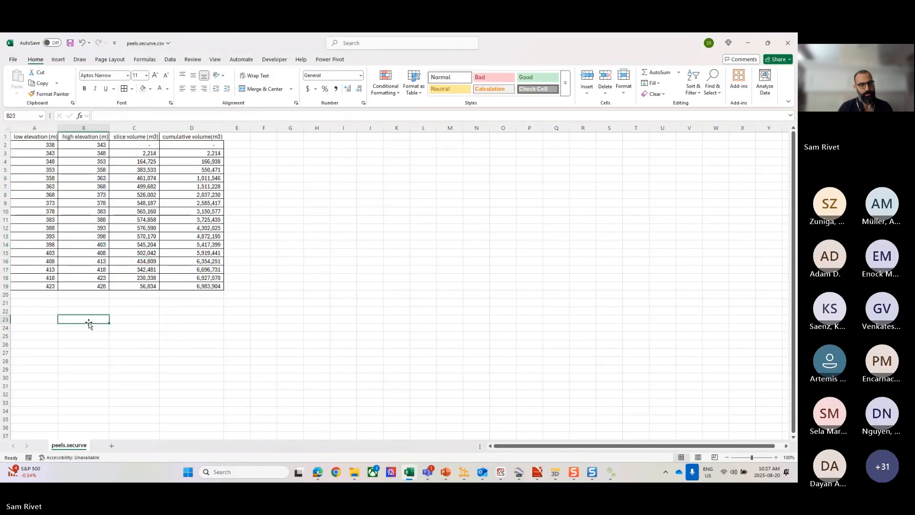
Step: Examine the peel table's elevation ranges, slice volumes and cumulative volumes, from the first filled slice to the last
{"action": "left_click_drag", "start_coordinate": [47, 145], "coordinate": [73, 155]}
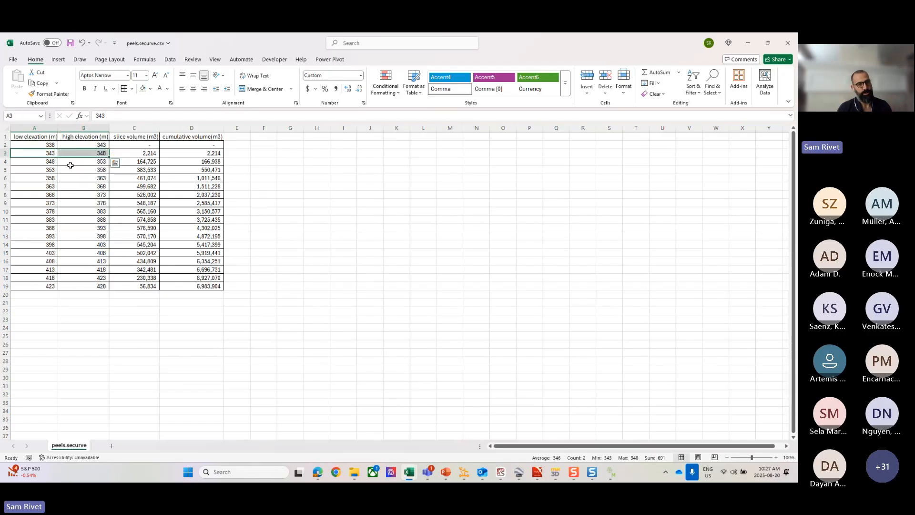
{"action": "left_click", "coordinate": [132, 154]}
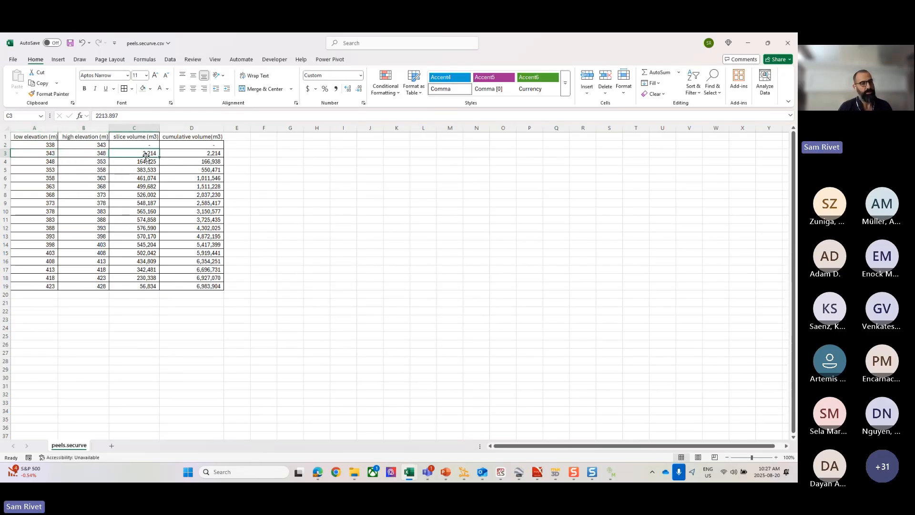
{"action": "left_click", "coordinate": [184, 153]}
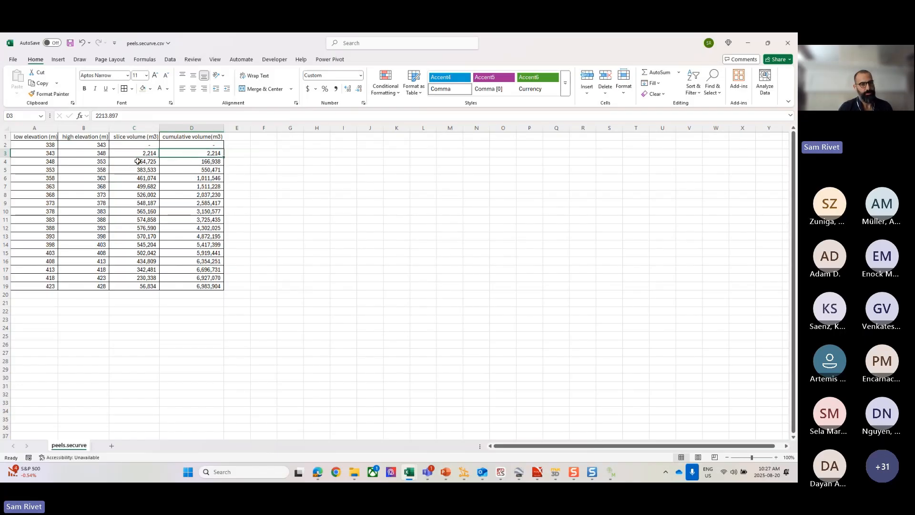
{"action": "left_click_drag", "start_coordinate": [137, 153], "coordinate": [132, 291]}
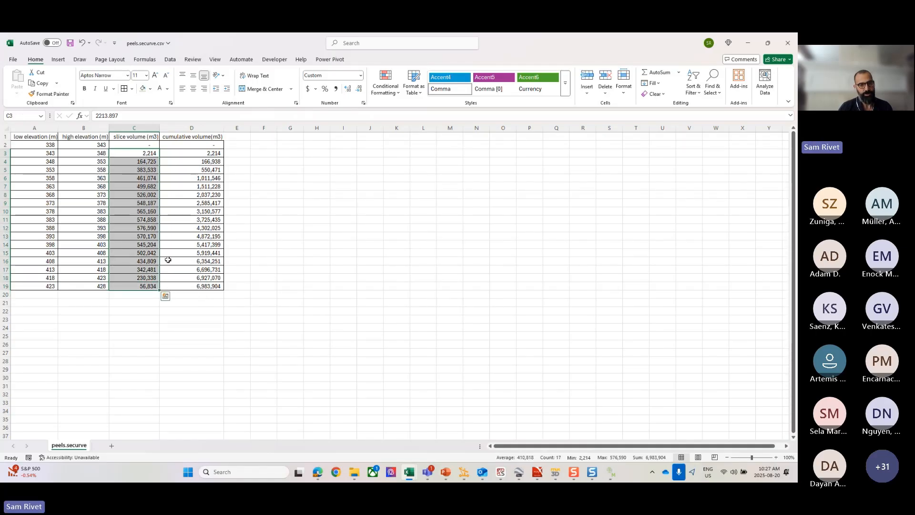
{"action": "left_click", "coordinate": [132, 310]}
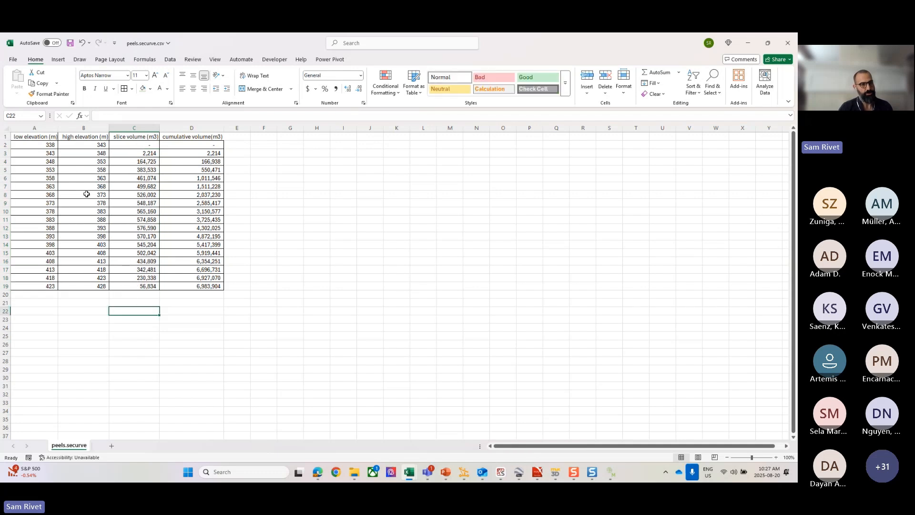
{"action": "left_click", "coordinate": [47, 154]}
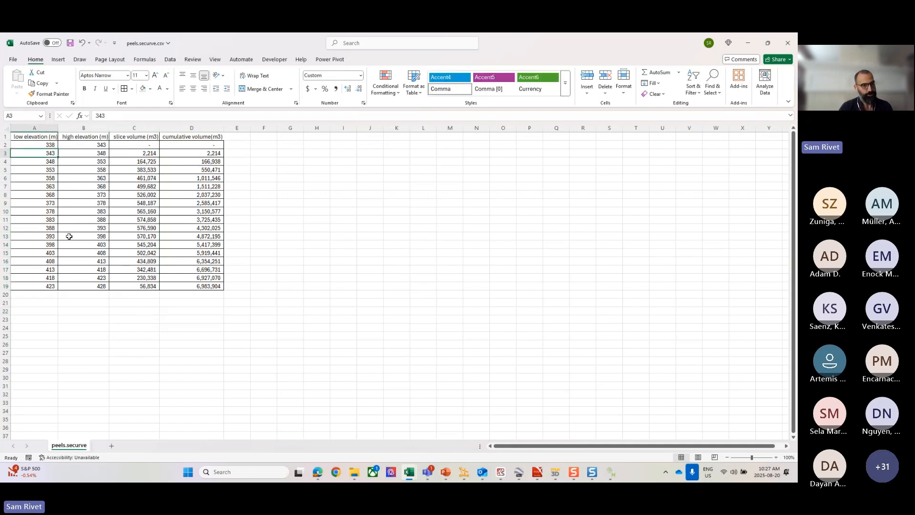
{"action": "left_click", "coordinate": [102, 286]}
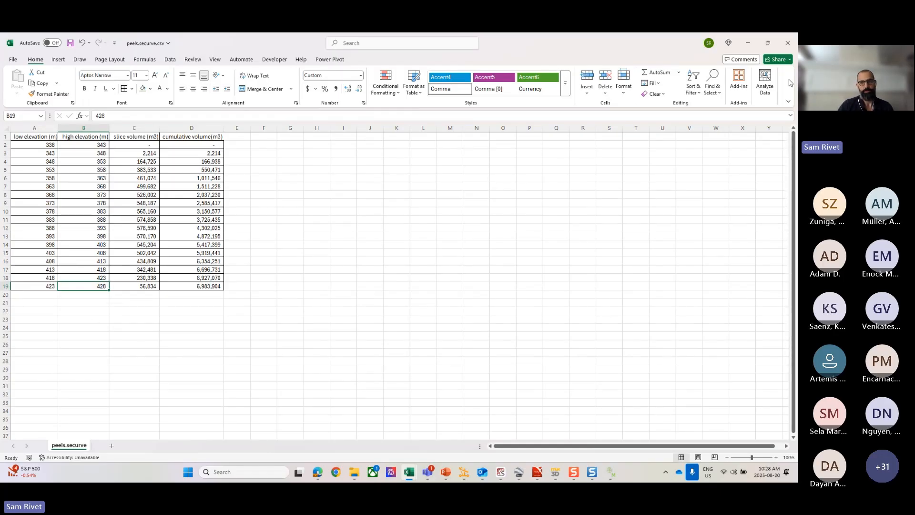
Step: Close the peels CSV file without saving the changes and switch back to Muk3D
{"action": "left_click", "coordinate": [787, 43]}
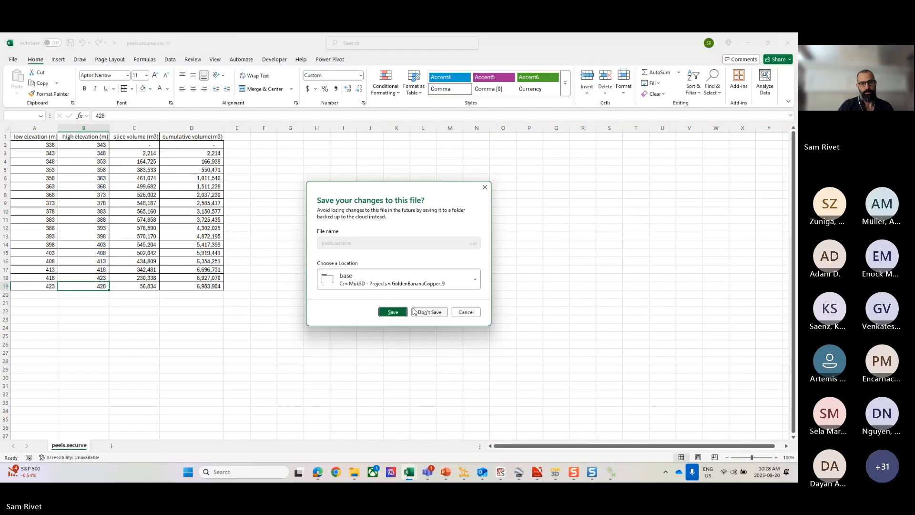
{"action": "left_click", "coordinate": [415, 311]}
{"action": "left_click", "coordinate": [611, 471]}
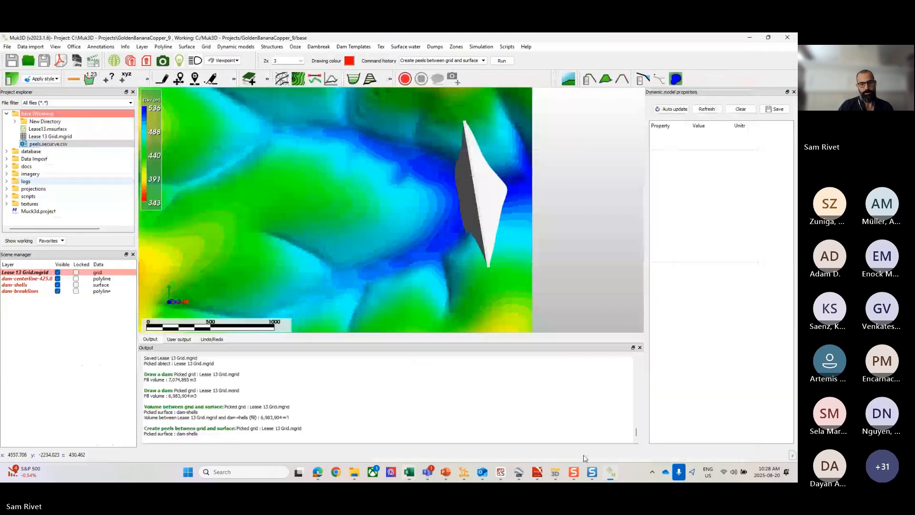
{"action": "scroll", "coordinate": [437, 152], "scroll_direction": "down", "scroll_amount": 4}
{"action": "middle_click_drag", "start_coordinate": [438, 152], "coordinate": [465, 205]}
{"action": "scroll", "coordinate": [465, 205], "scroll_direction": "up", "scroll_amount": 1}
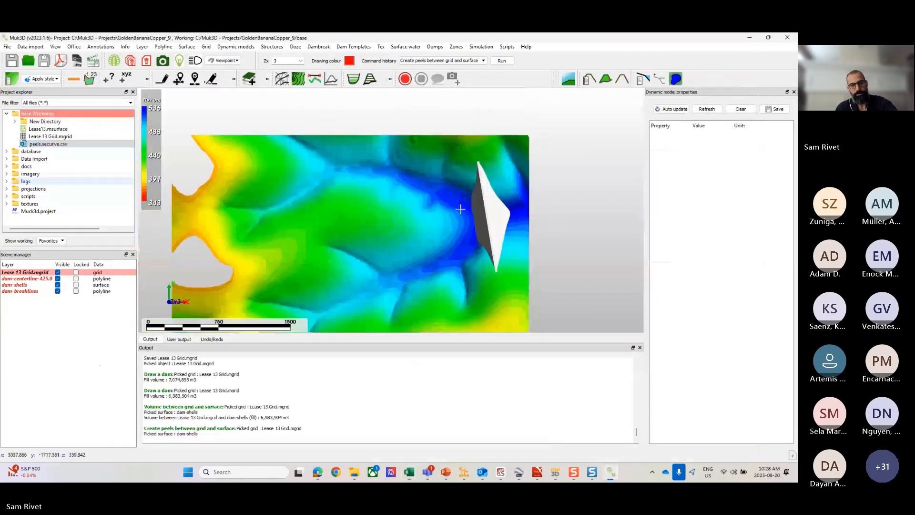
{"action": "scroll", "coordinate": [453, 208], "scroll_direction": "down", "scroll_amount": 2}
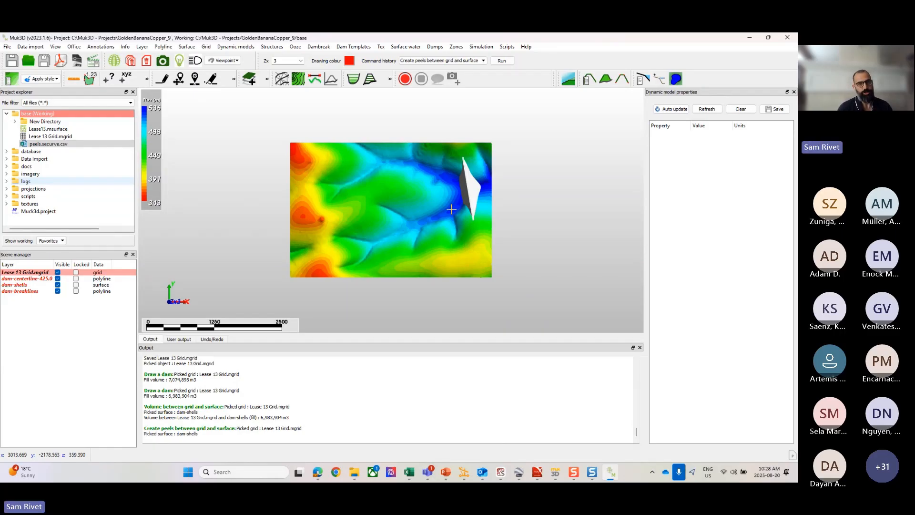
{"action": "scroll", "coordinate": [451, 209], "scroll_direction": "up", "scroll_amount": 2}
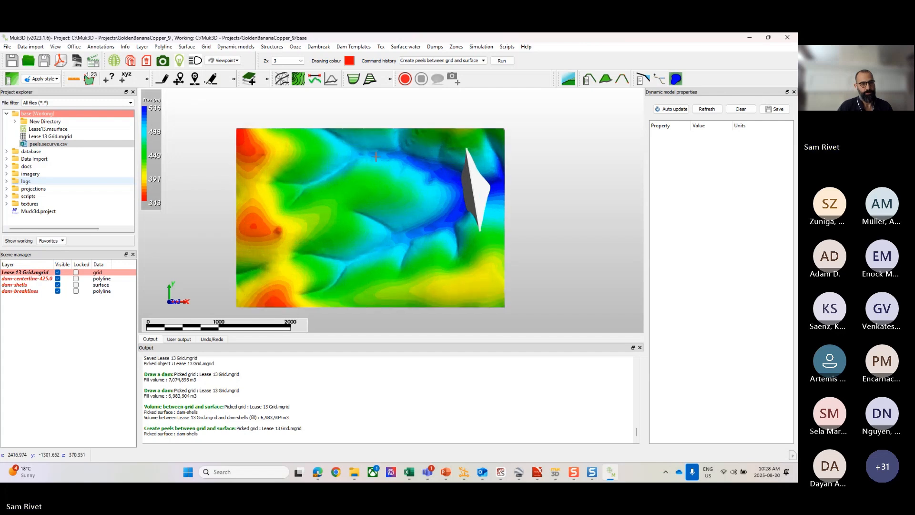
Step: Unload the dam centerline, dam shells and dam breaklines layers, keeping only the Lease 13 grid loaded
{"action": "left_click_drag", "start_coordinate": [25, 299], "coordinate": [27, 278]}
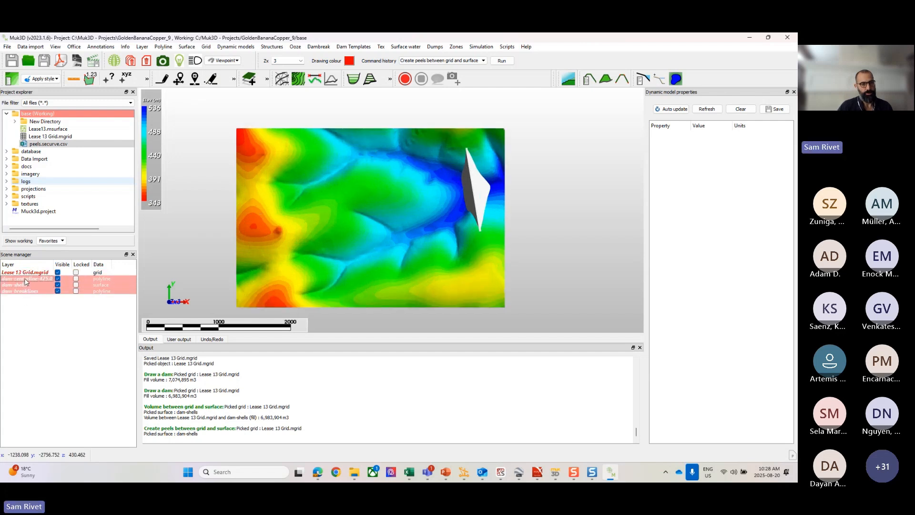
{"action": "right_click", "coordinate": [27, 279]}
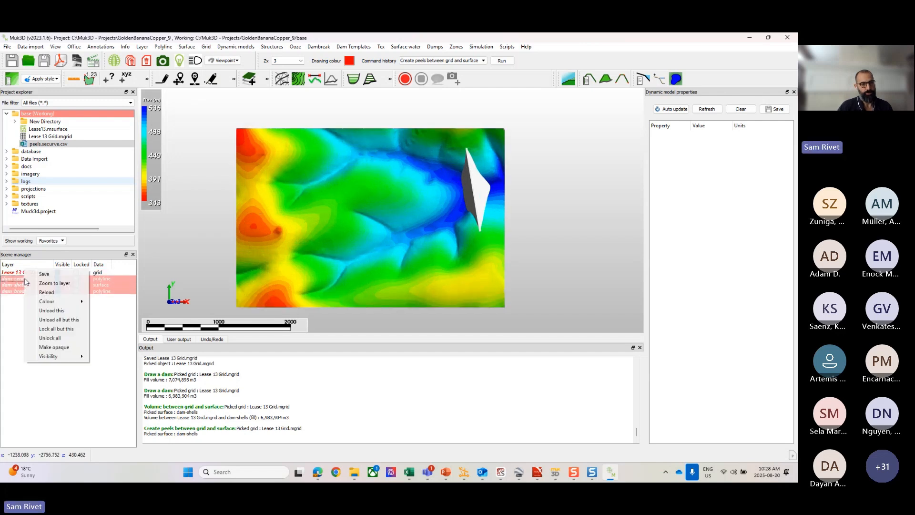
{"action": "left_click", "coordinate": [45, 310]}
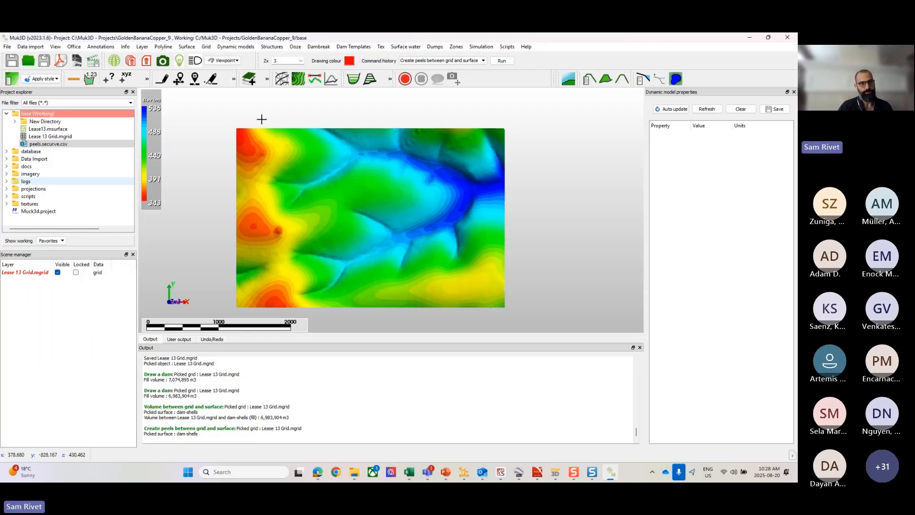
Step: Set up a new dam with the last-used values (crest elevation 425, width 20, slopes 3 and 2, shell height 100) and enable dynamic model creation
{"action": "left_click", "coordinate": [271, 47]}
{"action": "mouse_move", "coordinate": [281, 56]}
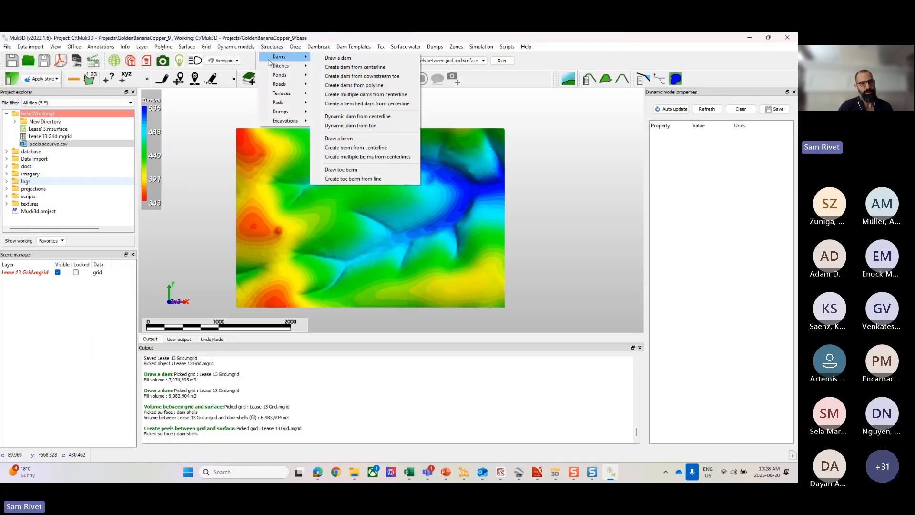
{"action": "left_click", "coordinate": [339, 58]}
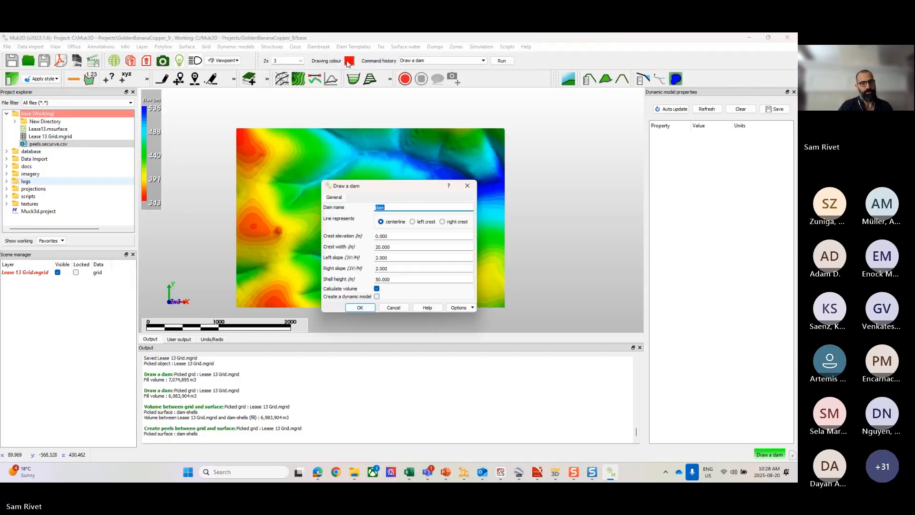
{"action": "right_click", "coordinate": [407, 237]}
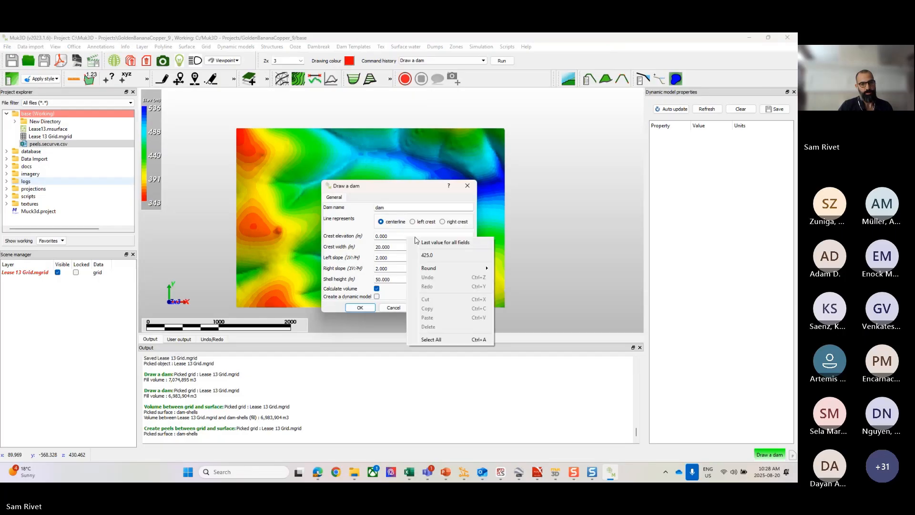
{"action": "left_click", "coordinate": [419, 243]}
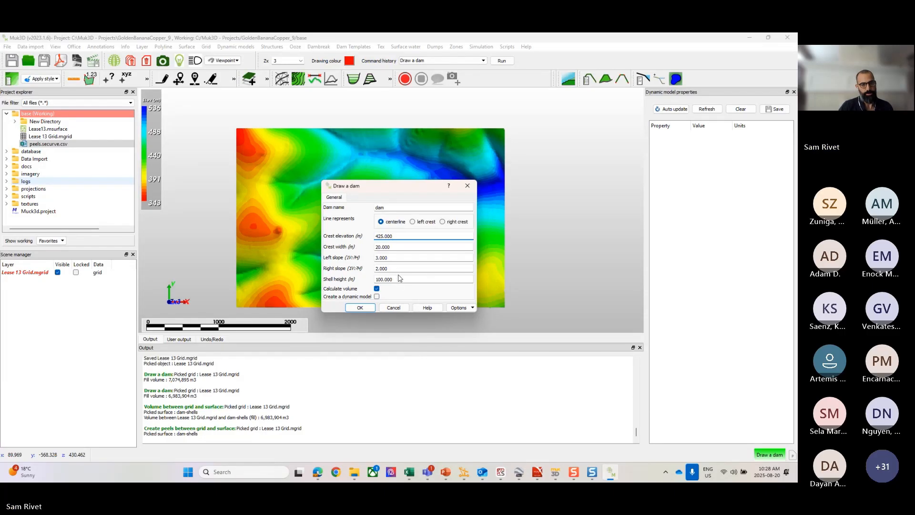
{"action": "left_click", "coordinate": [376, 296]}
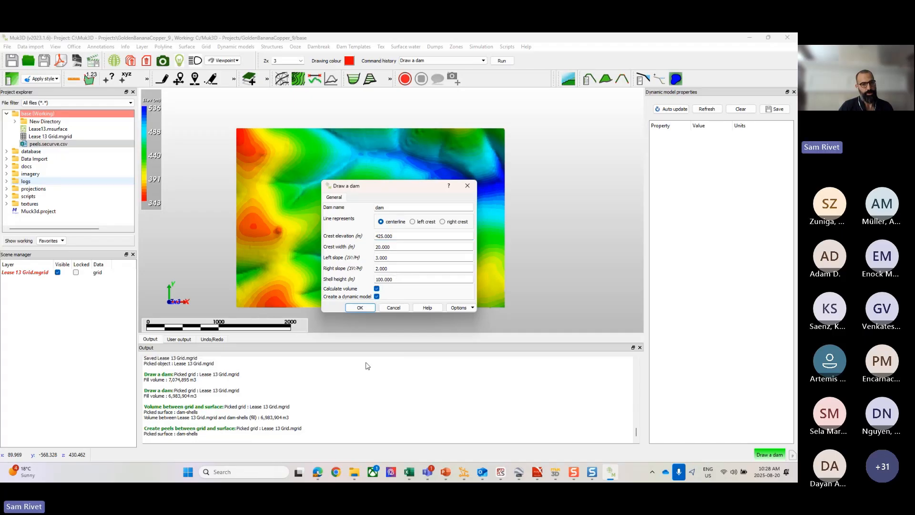
{"action": "left_click", "coordinate": [368, 308]}
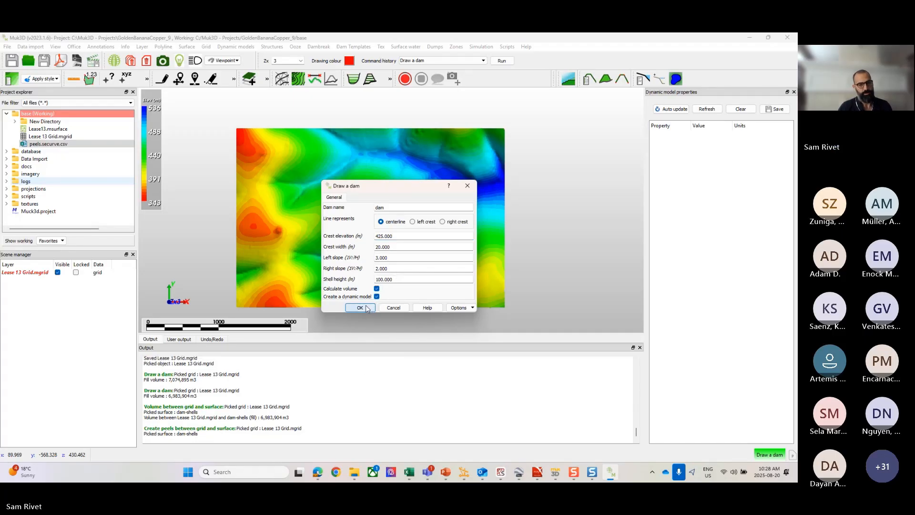
{"action": "left_click_drag", "start_coordinate": [404, 279], "coordinate": [370, 280]}
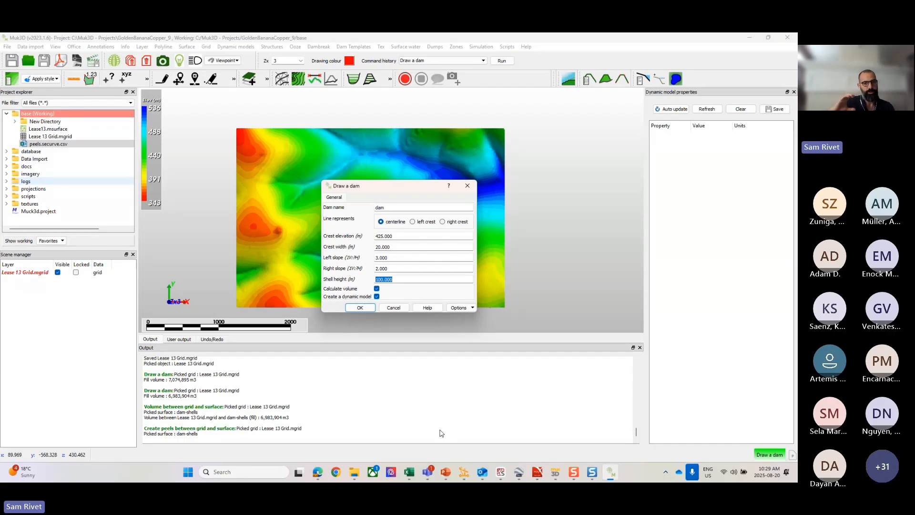
{"action": "left_click", "coordinate": [357, 308]}
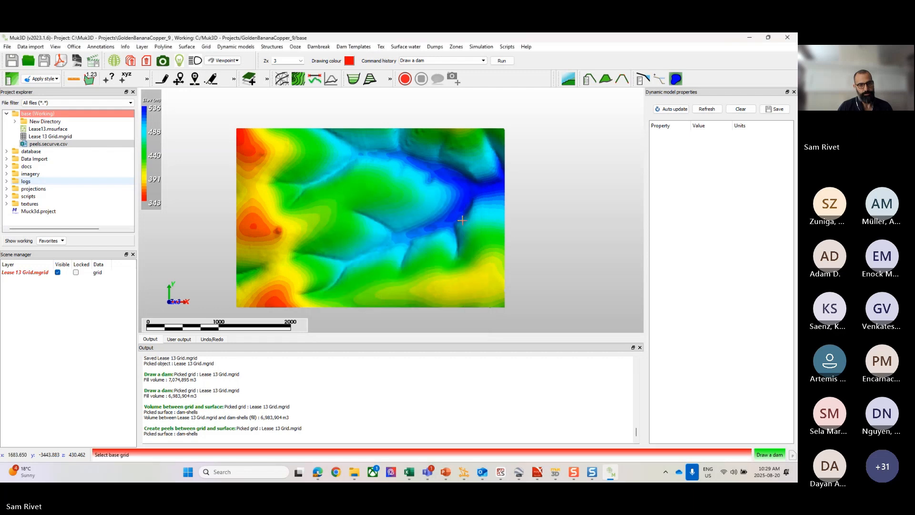
Step: Pick Lease 13 Grid as the base and draw the dam centerline across the eastern valley from about (3211, -1100) to (3424, -2520)
{"action": "left_click", "coordinate": [453, 209]}
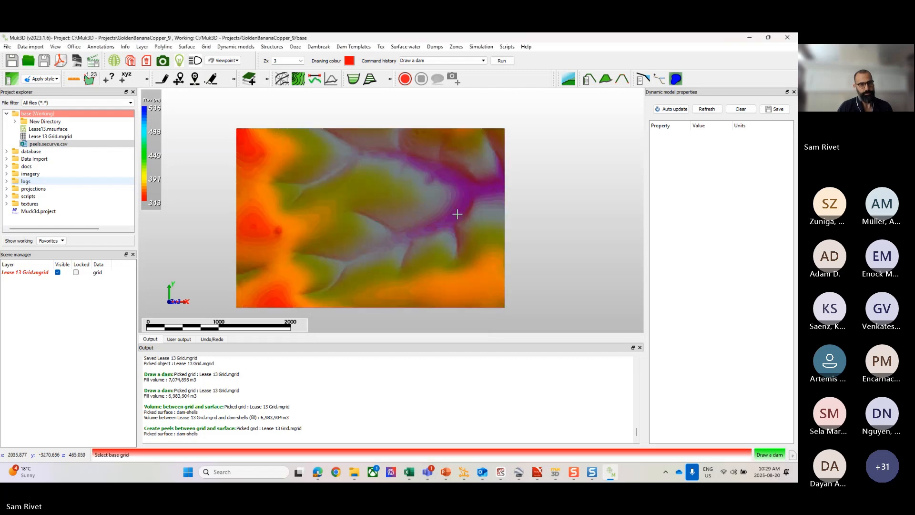
{"action": "left_click", "coordinate": [494, 242]}
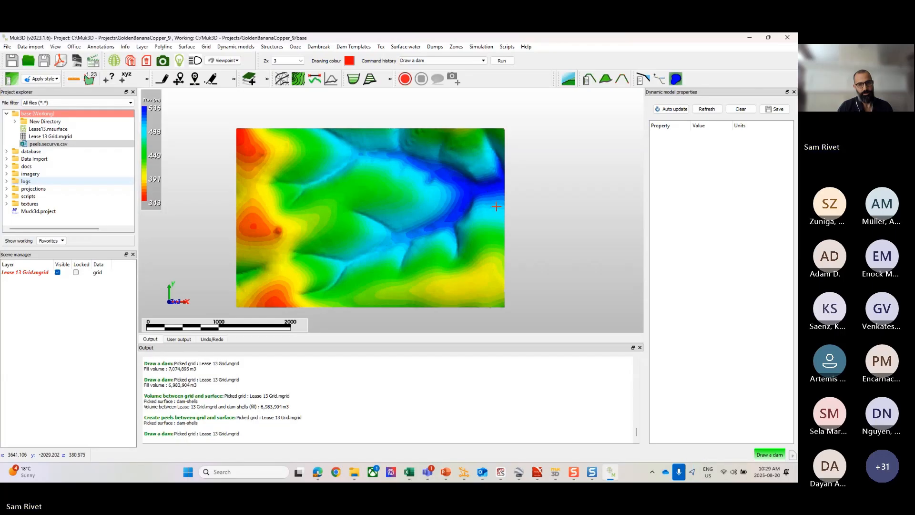
{"action": "scroll", "coordinate": [496, 206], "scroll_direction": "up", "scroll_amount": 3}
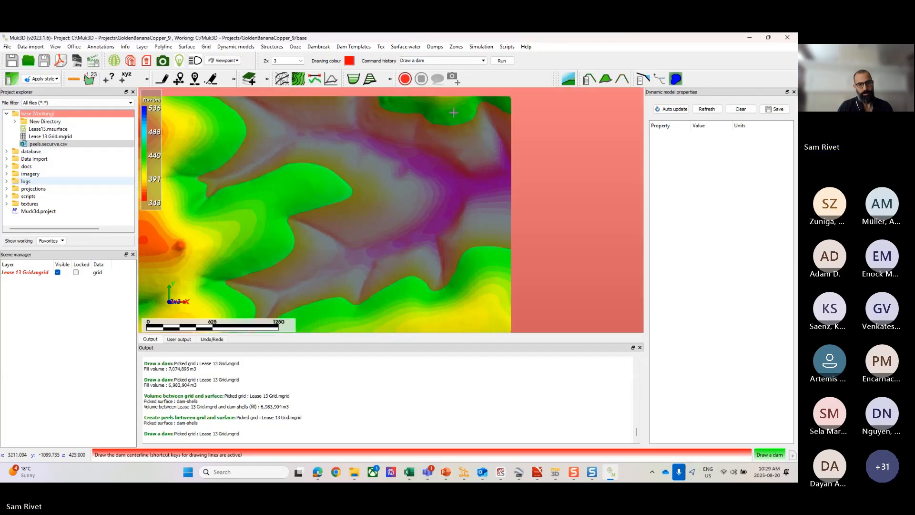
{"action": "left_click", "coordinate": [453, 113]}
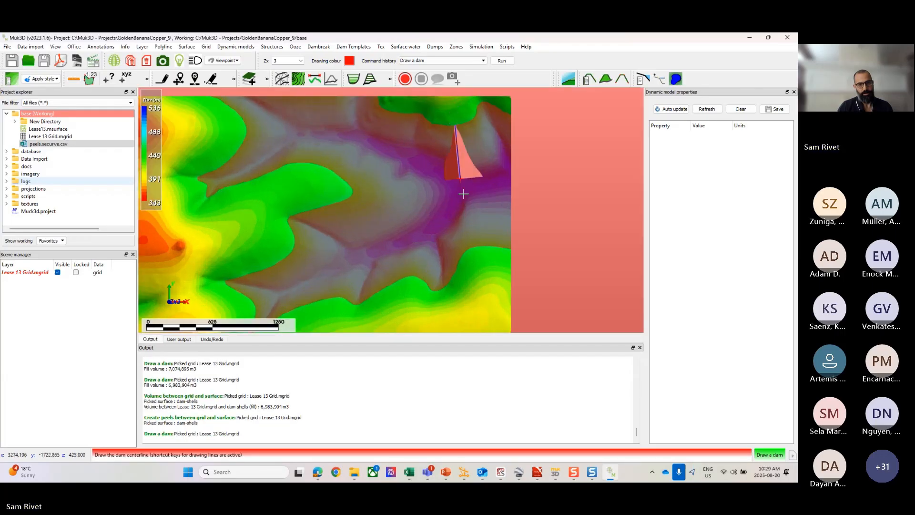
{"action": "right_click", "coordinate": [476, 262]}
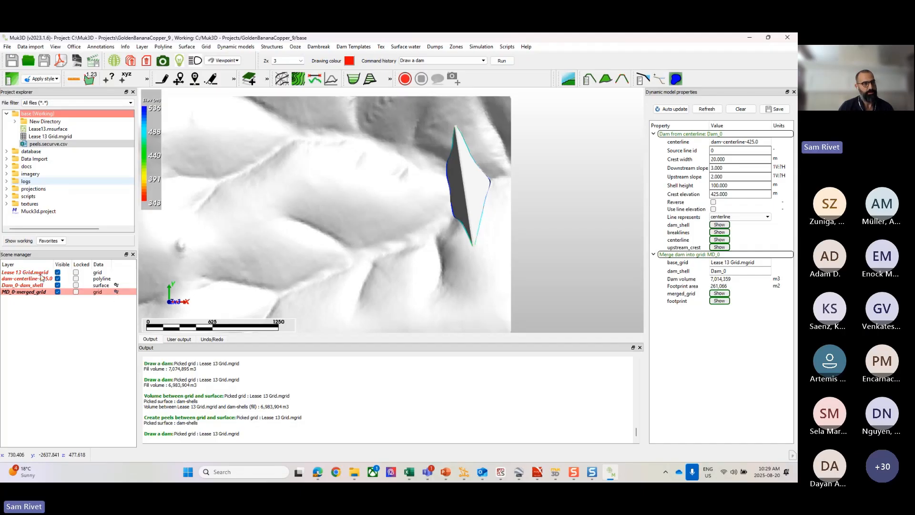
Step: Hide the Lease 13 grid, dam centerline and dam shell layers and inspect the merged grid in 3D and in plan
{"action": "left_click", "coordinate": [58, 272]}
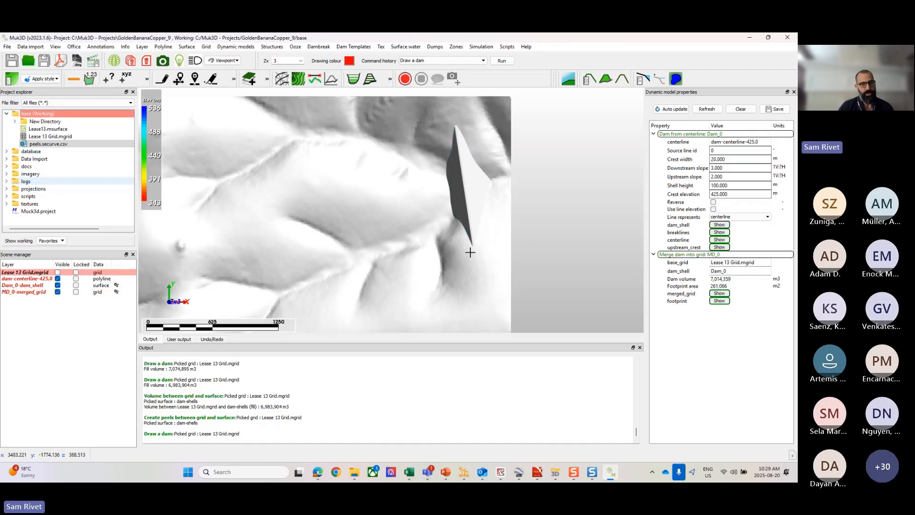
{"action": "left_click", "coordinate": [57, 278]}
{"action": "left_click", "coordinate": [57, 285]}
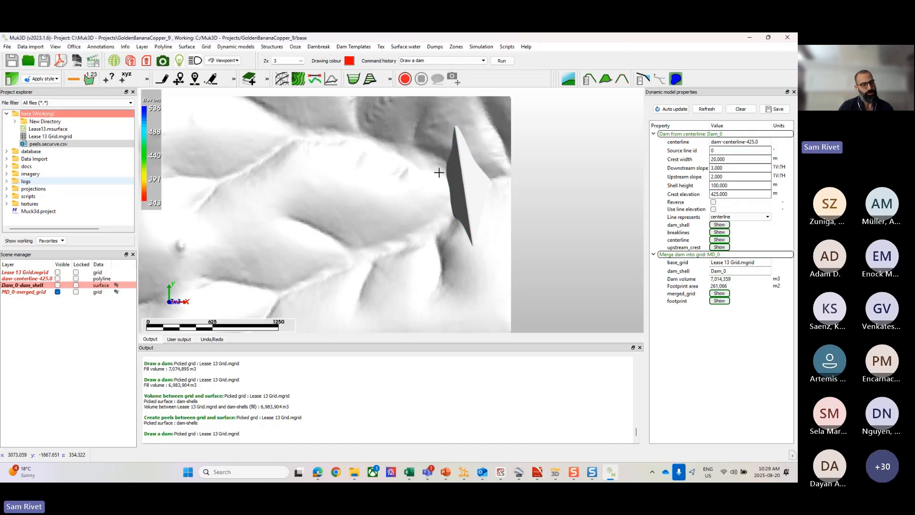
{"action": "scroll", "coordinate": [448, 205], "scroll_direction": "up", "scroll_amount": 2}
{"action": "middle_click_drag", "start_coordinate": [448, 206], "coordinate": [436, 205]}
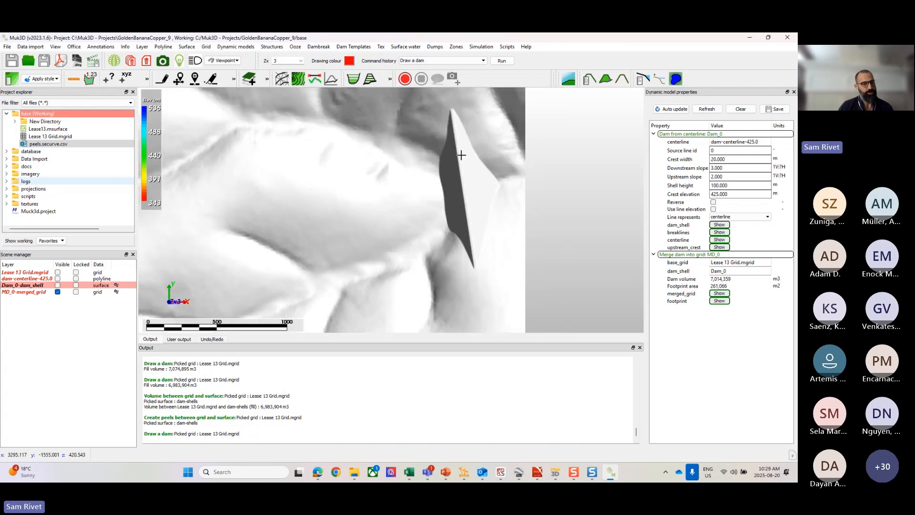
{"action": "left_click_drag", "start_coordinate": [446, 202], "coordinate": [458, 234]}
{"action": "left_click_drag", "start_coordinate": [479, 229], "coordinate": [478, 119]}
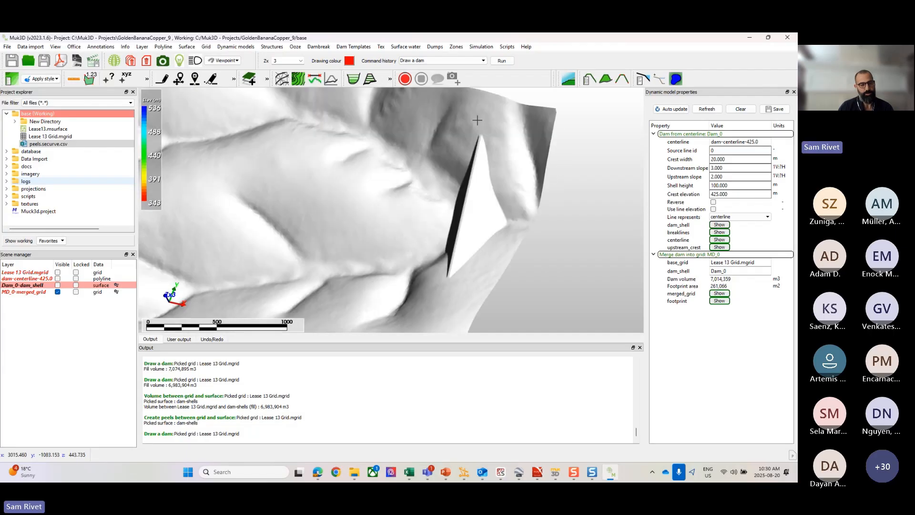
{"action": "key", "text": "p"}
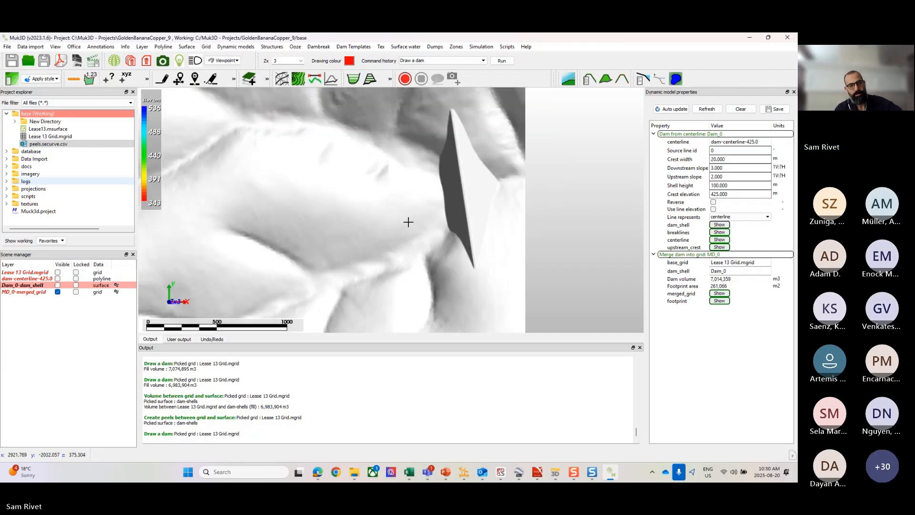
{"action": "scroll", "coordinate": [439, 239], "scroll_direction": "up", "scroll_amount": 2}
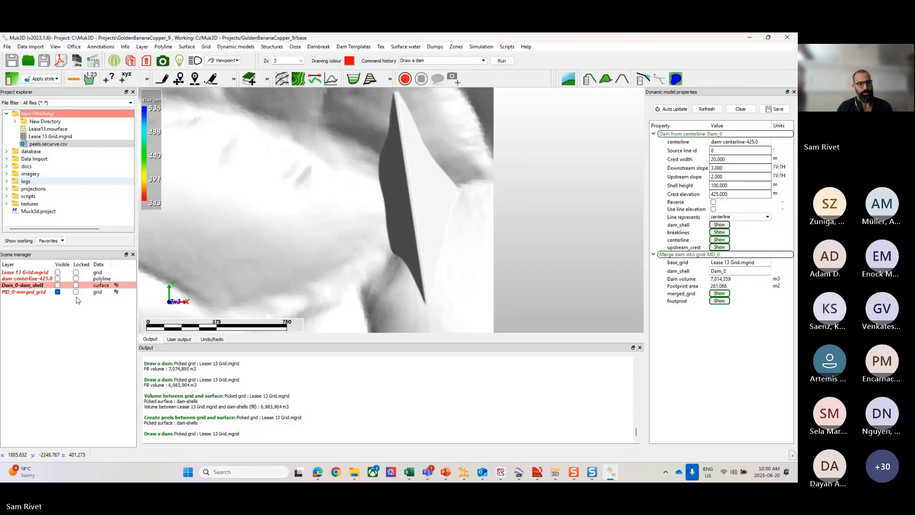
Step: Display only the dam centerline and dam shell layers and examine the full shell in 3D
{"action": "left_click", "coordinate": [58, 291]}
{"action": "left_click", "coordinate": [58, 278]}
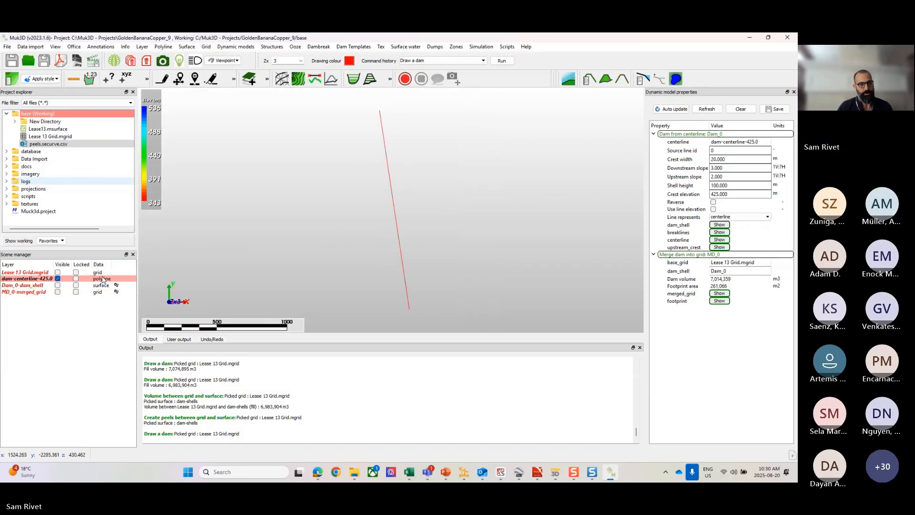
{"action": "left_click", "coordinate": [57, 284]}
{"action": "left_click_drag", "start_coordinate": [331, 224], "coordinate": [335, 188]}
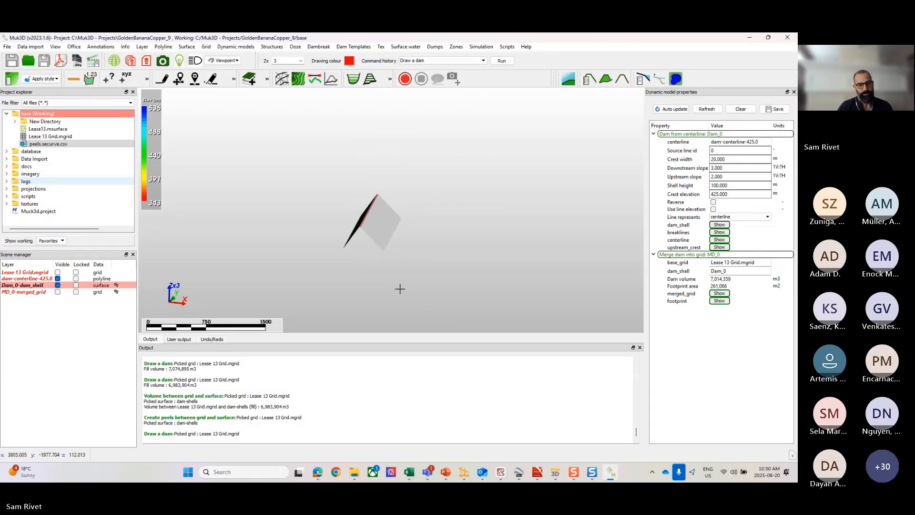
{"action": "left_click_drag", "start_coordinate": [399, 288], "coordinate": [379, 275]}
Step: Show the merged grid again, hide the dam shell and centerline, and view the merged dam from above
{"action": "left_click", "coordinate": [57, 292]}
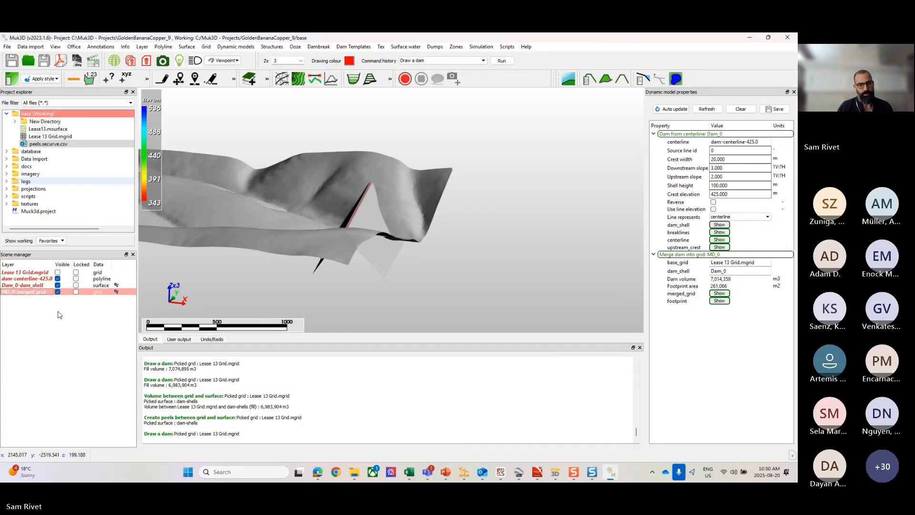
{"action": "left_click", "coordinate": [58, 285]}
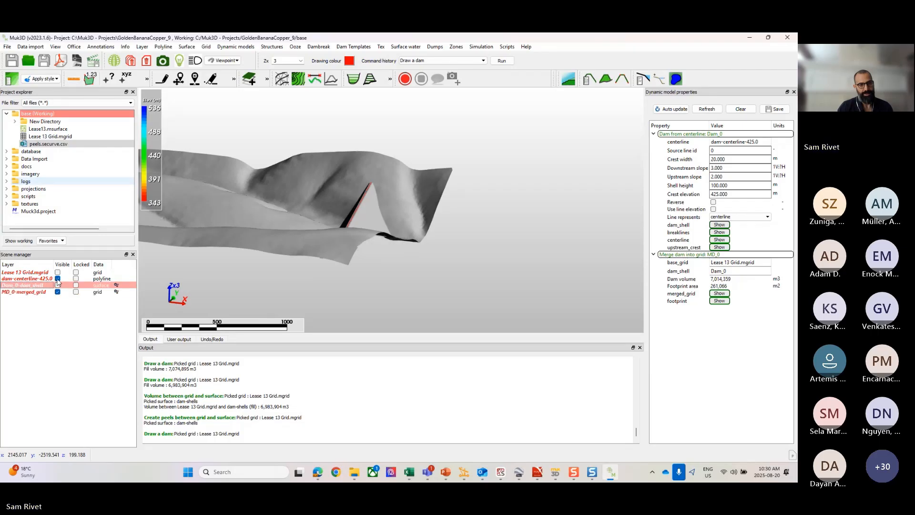
{"action": "left_click", "coordinate": [58, 278]}
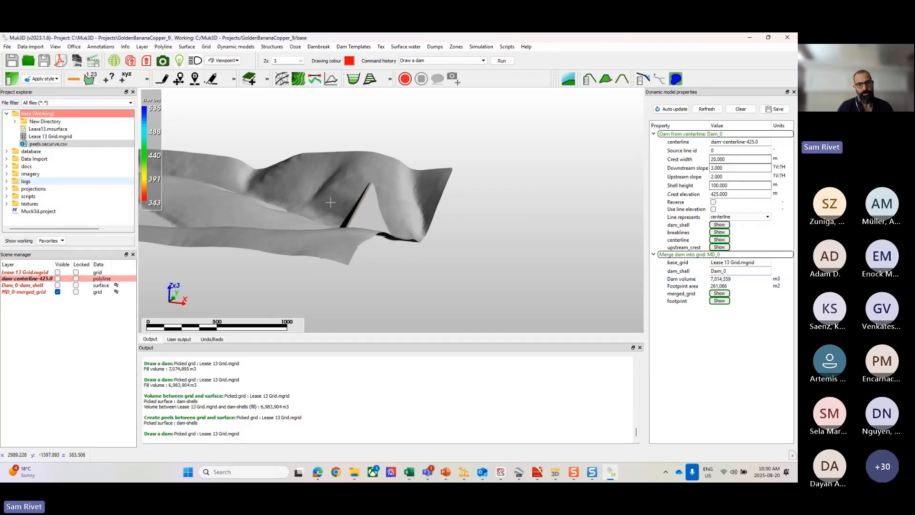
{"action": "left_click_drag", "start_coordinate": [331, 202], "coordinate": [336, 265]}
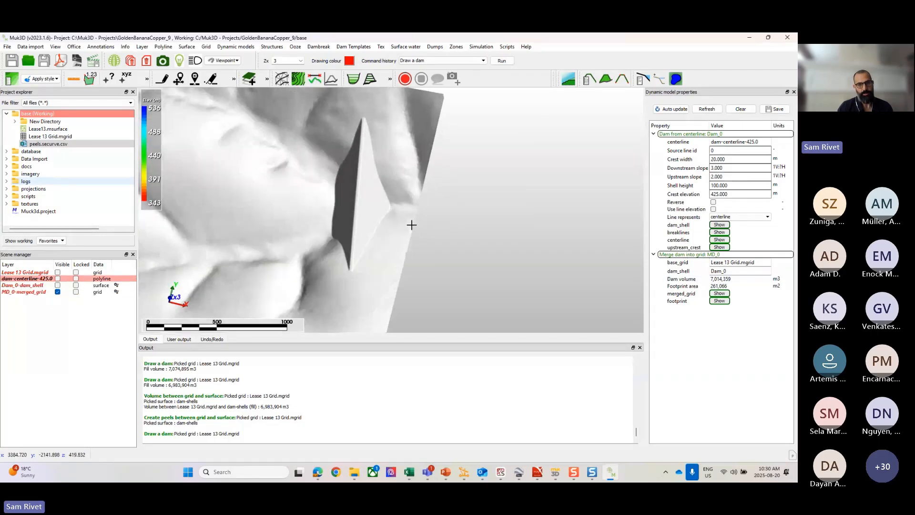
Step: Set the dynamic dam's crest width to 50 m with the merged dam in close plan view
{"action": "left_click", "coordinate": [723, 168]}
{"action": "key", "text": "r"}
{"action": "scroll", "coordinate": [504, 173], "scroll_direction": "up", "scroll_amount": 5}
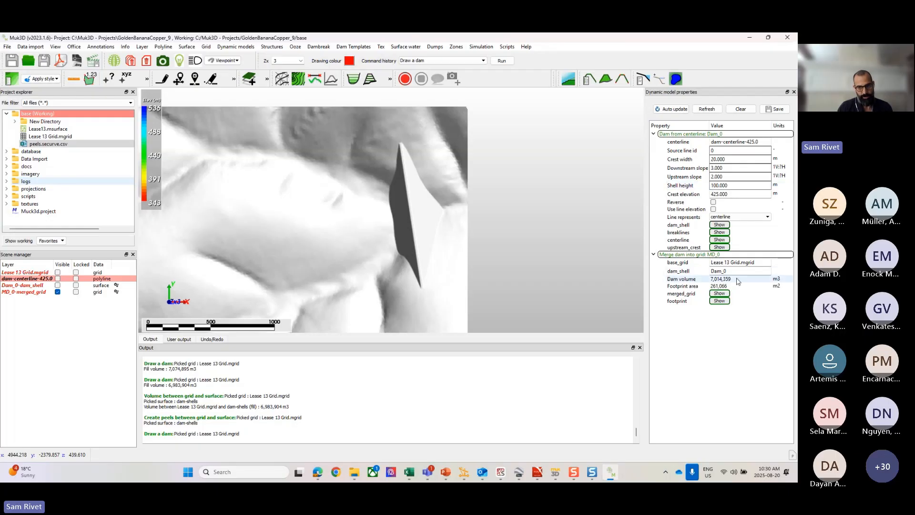
{"action": "scroll", "coordinate": [442, 219], "scroll_direction": "up", "scroll_amount": 3}
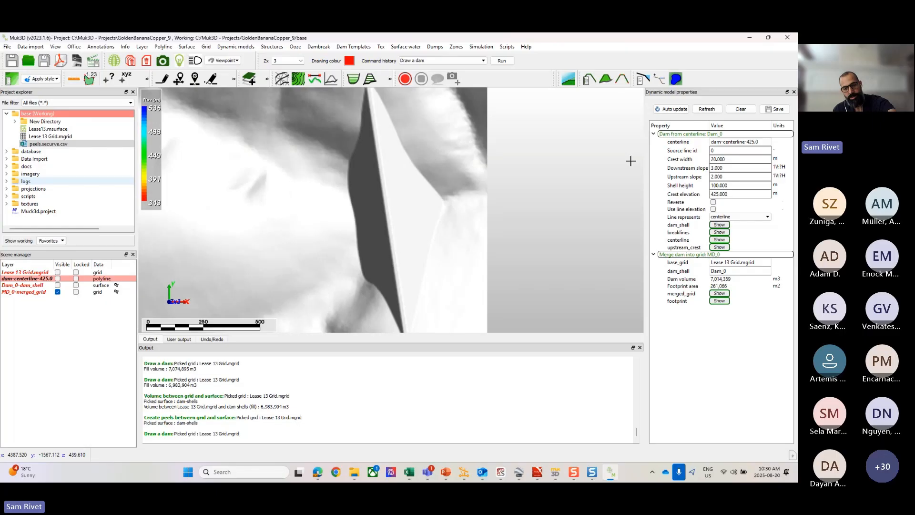
{"action": "left_click", "coordinate": [667, 162]}
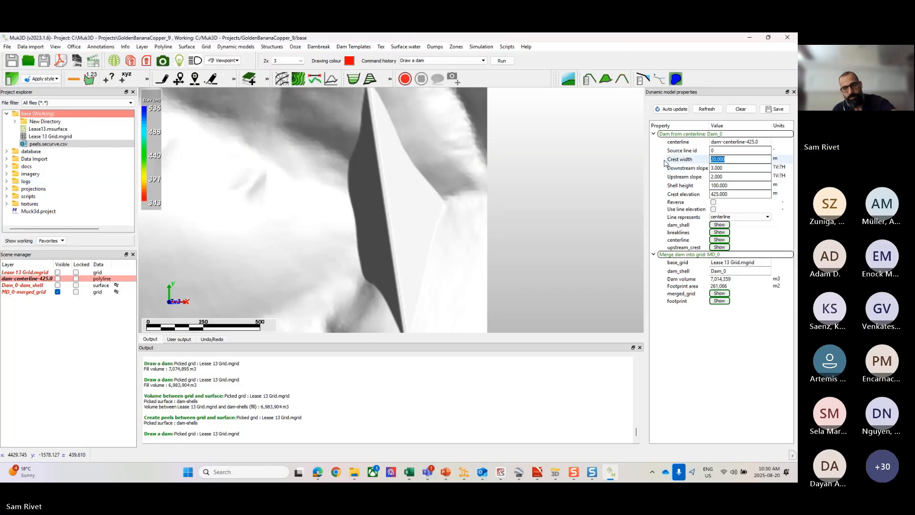
{"action": "type", "text": "50"}
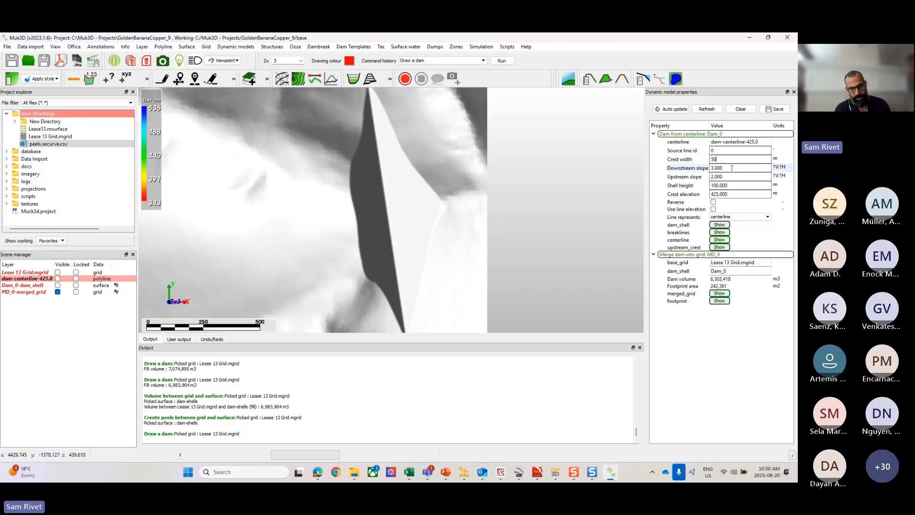
{"action": "key", "text": "Return"}
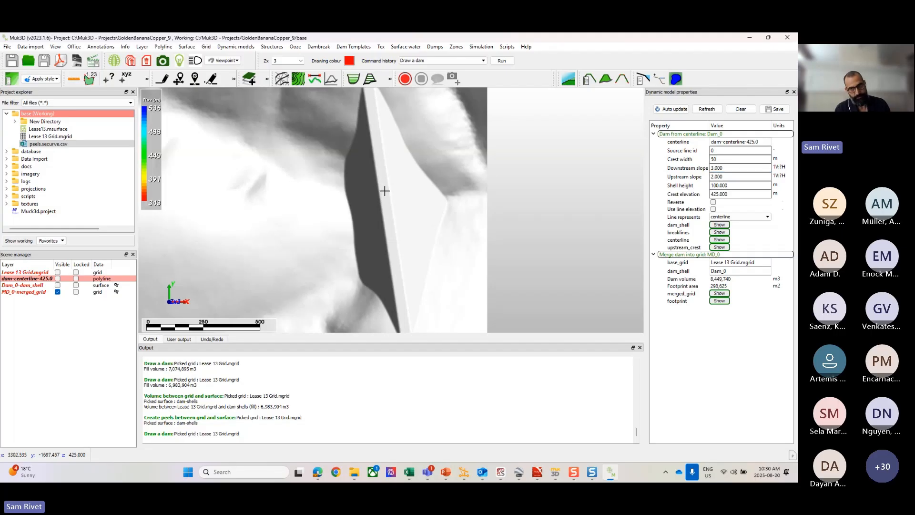
Step: Set the dynamic dam's downstream slope to 4 and its upstream slope to 3
{"action": "left_click", "coordinate": [685, 170]}
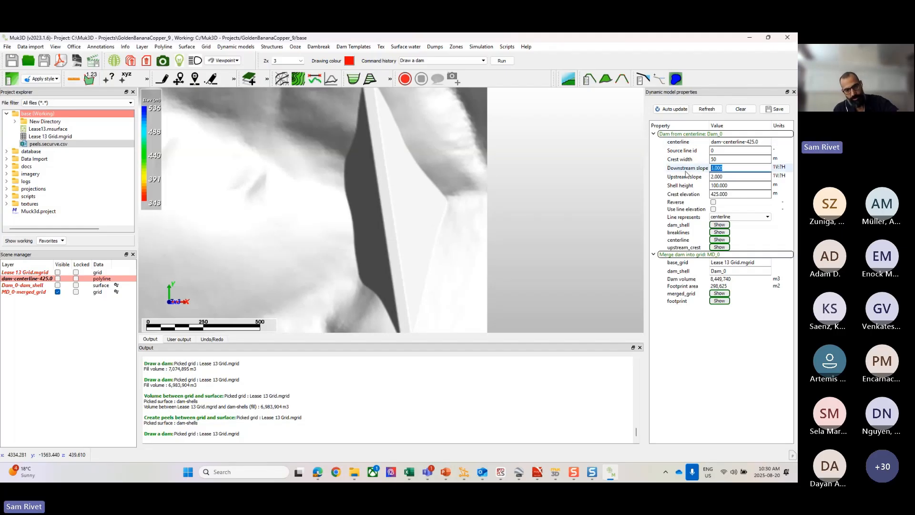
{"action": "type", "text": "4"}
{"action": "left_click", "coordinate": [732, 176]}
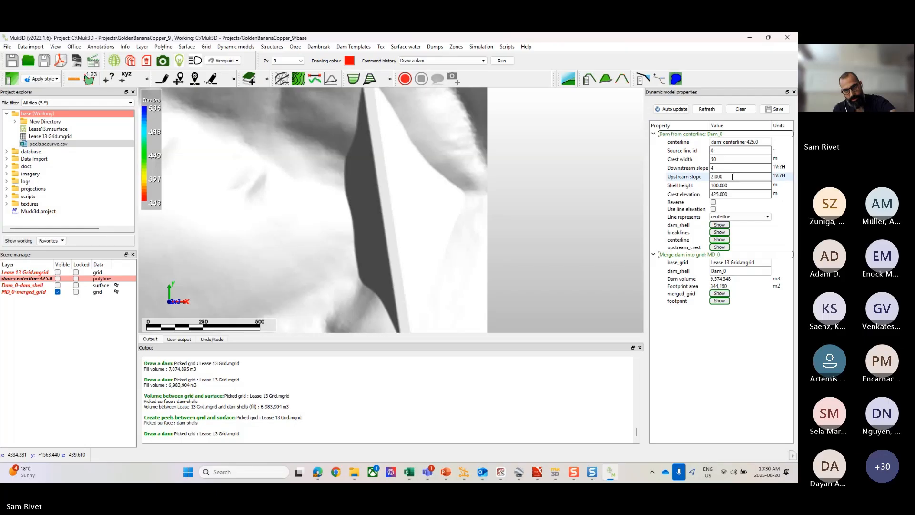
{"action": "left_click", "coordinate": [706, 177]}
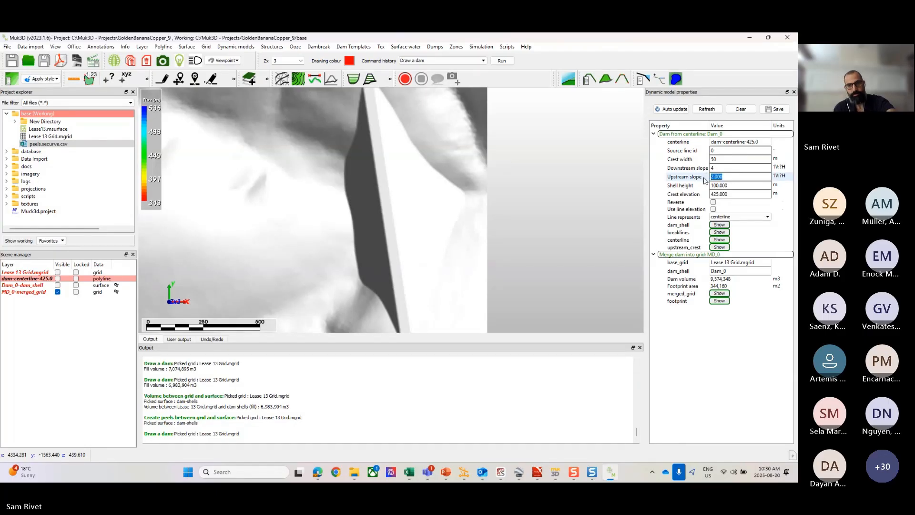
{"action": "type", "text": "3"}
{"action": "key", "text": "Return"}
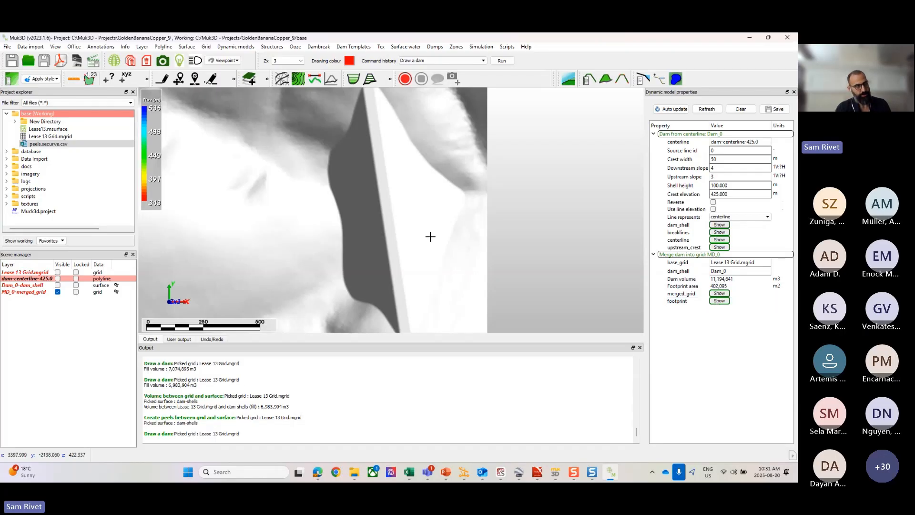
Step: Show the footprint outline of the merged dam and inspect it in plan
{"action": "left_click", "coordinate": [719, 301]}
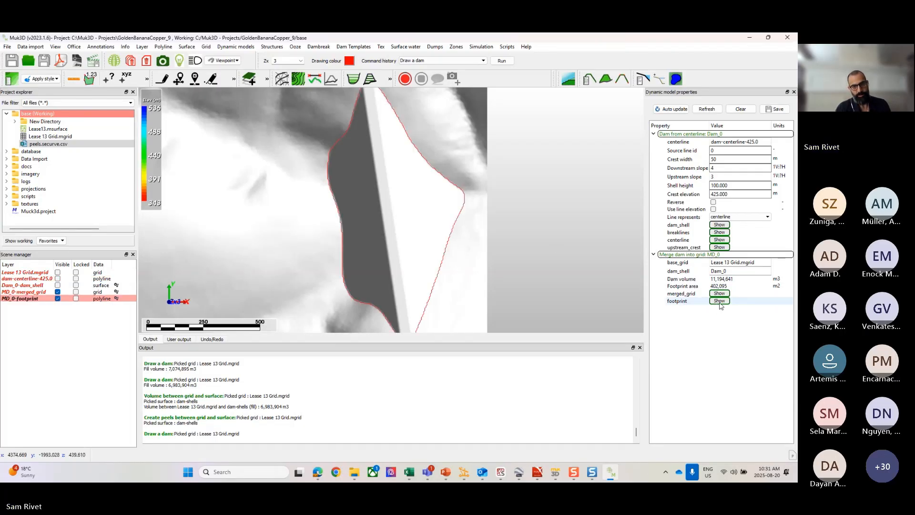
{"action": "scroll", "coordinate": [384, 191], "scroll_direction": "down", "scroll_amount": 3}
{"action": "scroll", "coordinate": [385, 191], "scroll_direction": "up", "scroll_amount": 3}
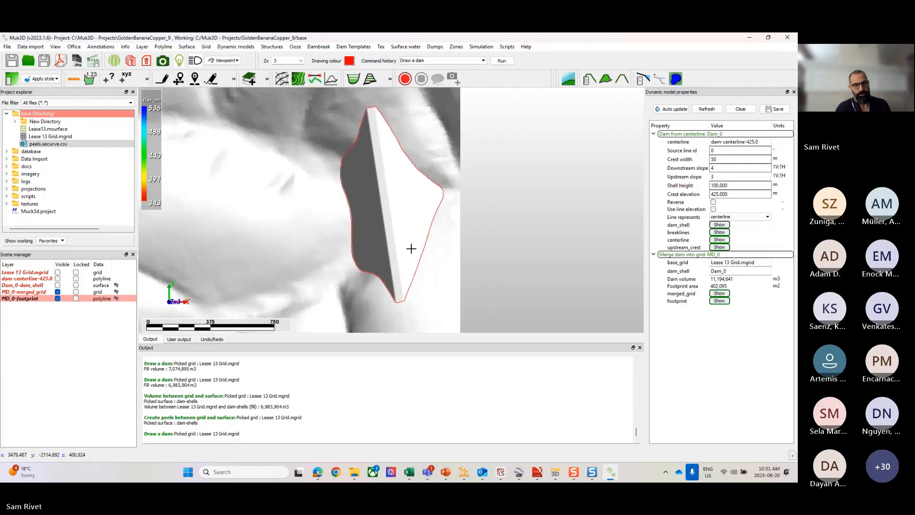
{"action": "scroll", "coordinate": [410, 242], "scroll_direction": "down", "scroll_amount": 2}
{"action": "scroll", "coordinate": [407, 239], "scroll_direction": "up", "scroll_amount": 2}
Step: Set the dynamic dam's crest width to 25 m
{"action": "double_click", "coordinate": [730, 160]}
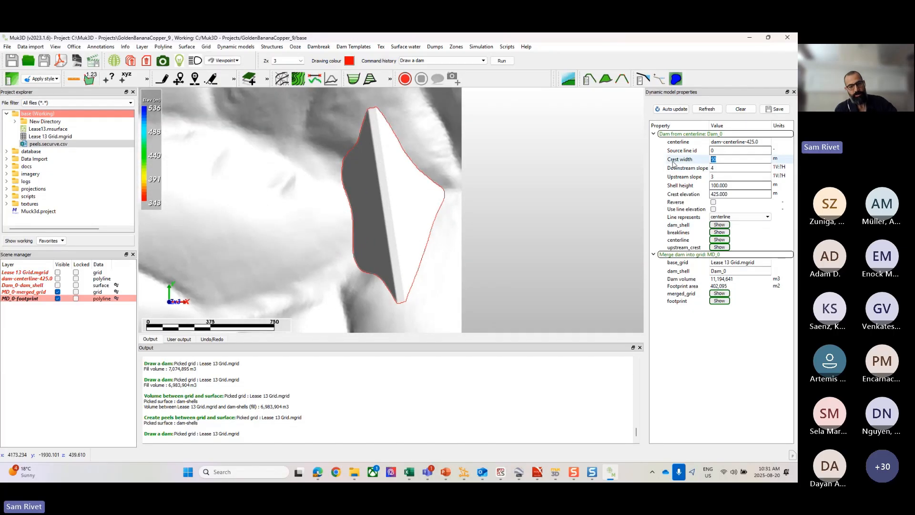
{"action": "type", "text": "25"}
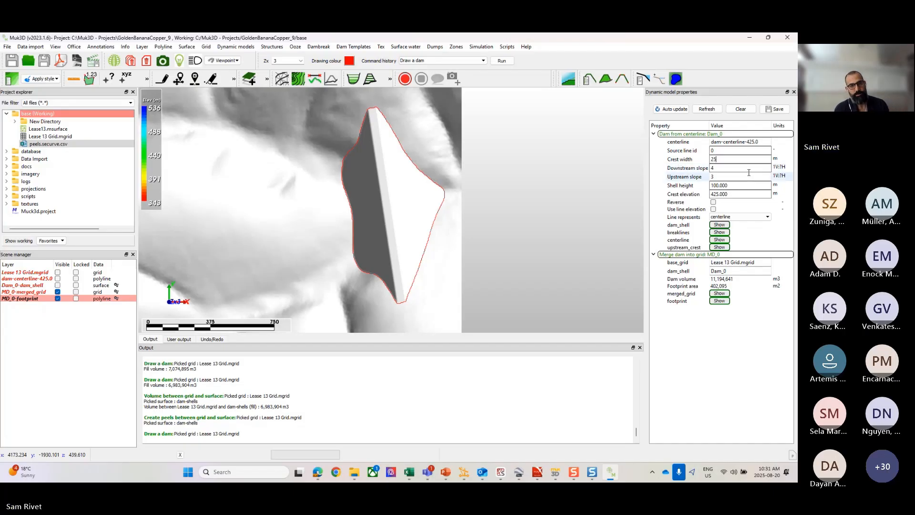
{"action": "left_click", "coordinate": [741, 186]}
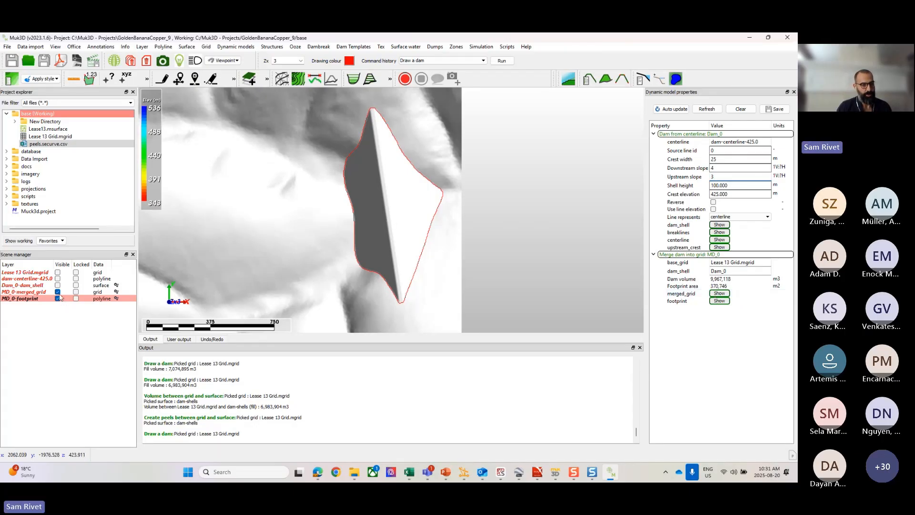
Step: Show the dam centerline layer and hide the footprint layer, keeping the merged grid displayed
{"action": "left_click", "coordinate": [58, 279]}
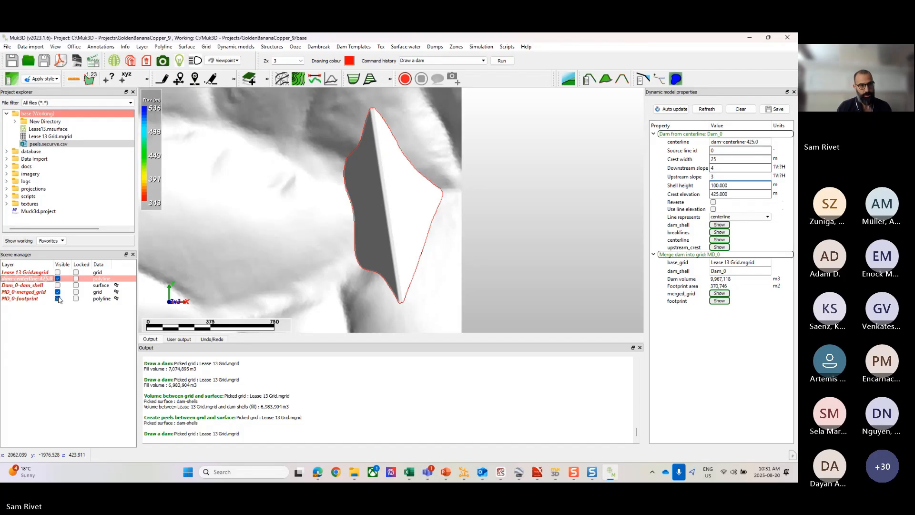
{"action": "left_click", "coordinate": [57, 298]}
{"action": "left_click", "coordinate": [58, 291]}
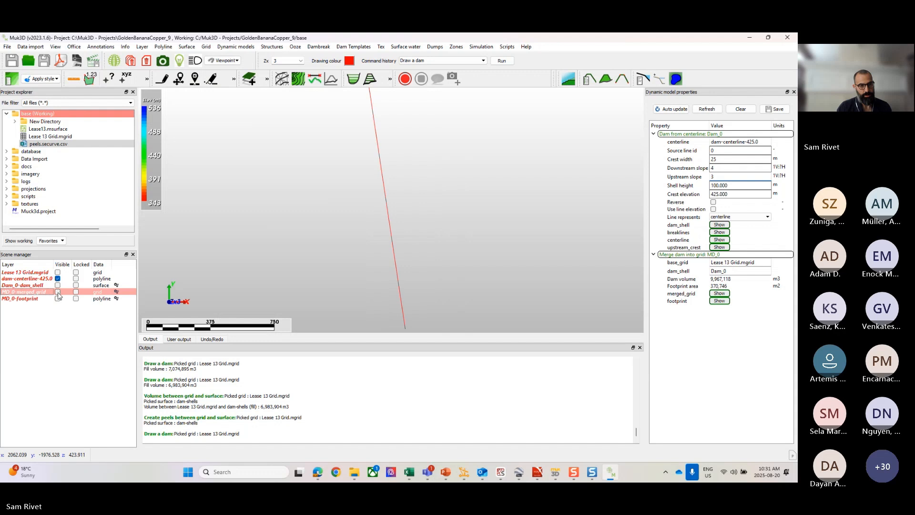
{"action": "left_click", "coordinate": [57, 292]}
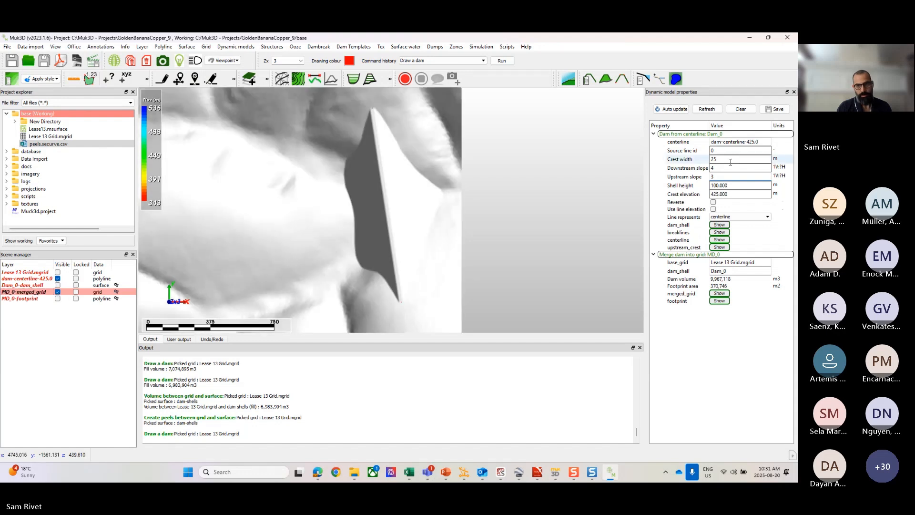
Step: Set the dynamic dam's downstream slope to 3 and its upstream slope to 2
{"action": "left_click", "coordinate": [707, 169]}
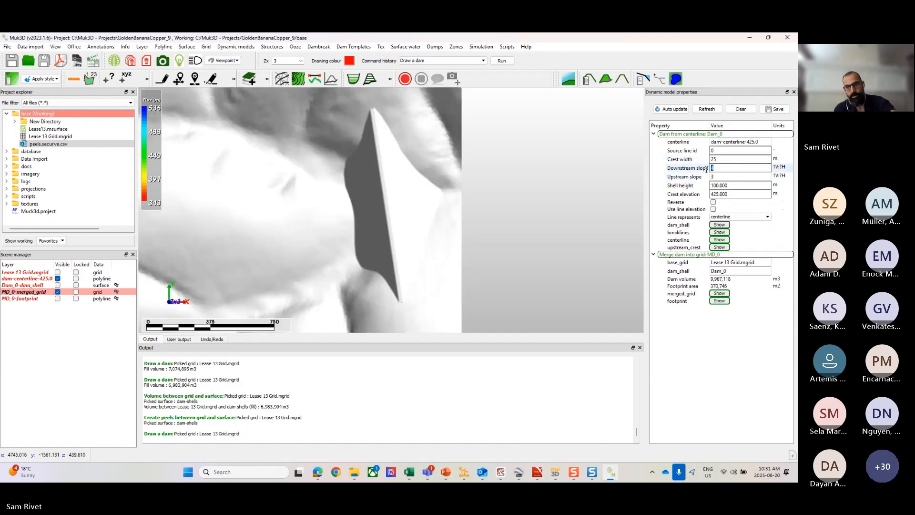
{"action": "type", "text": "3"}
{"action": "left_click", "coordinate": [722, 177]}
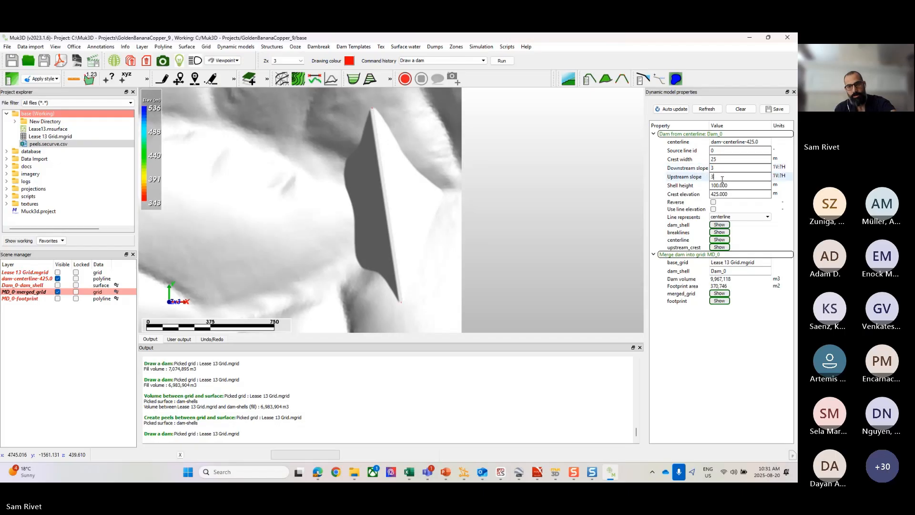
{"action": "key", "text": "BackSpace"}
{"action": "type", "text": "2"}
{"action": "key", "text": "Return"}
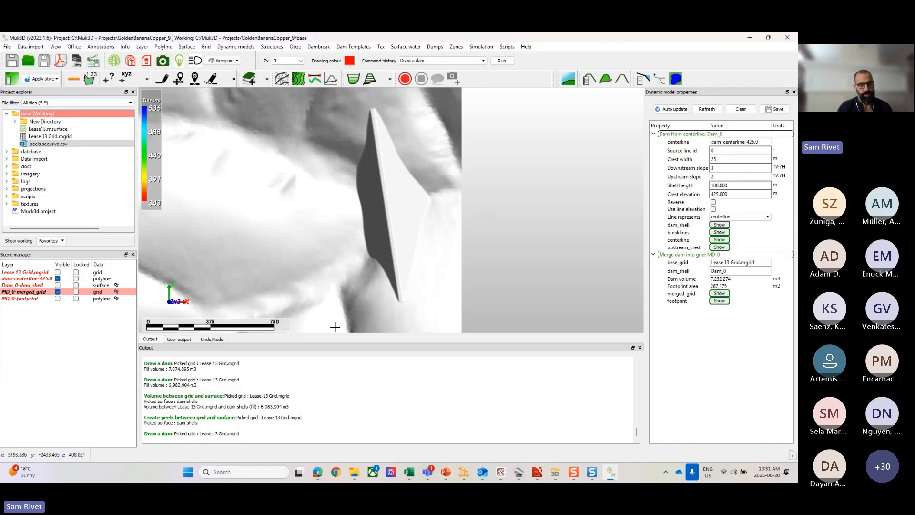
{"action": "left_click", "coordinate": [29, 281]}
{"action": "right_click", "coordinate": [30, 281]}
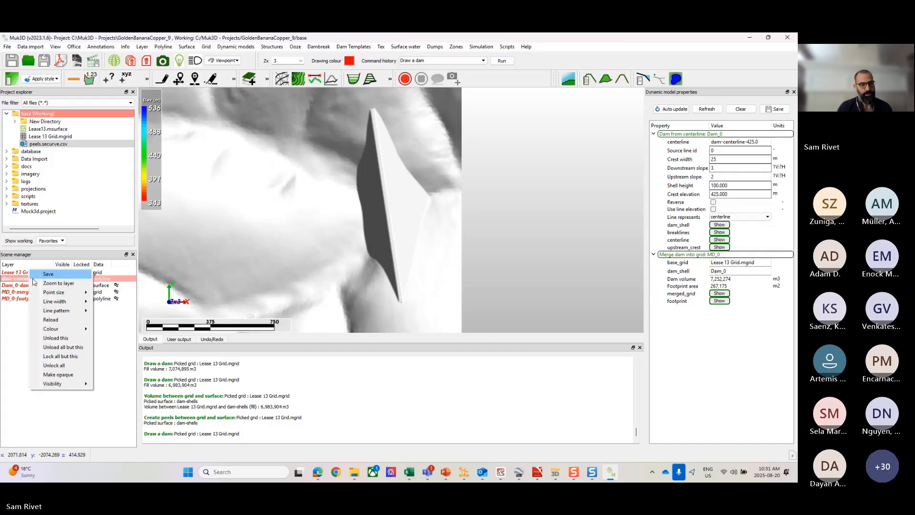
{"action": "mouse_move", "coordinate": [52, 304]}
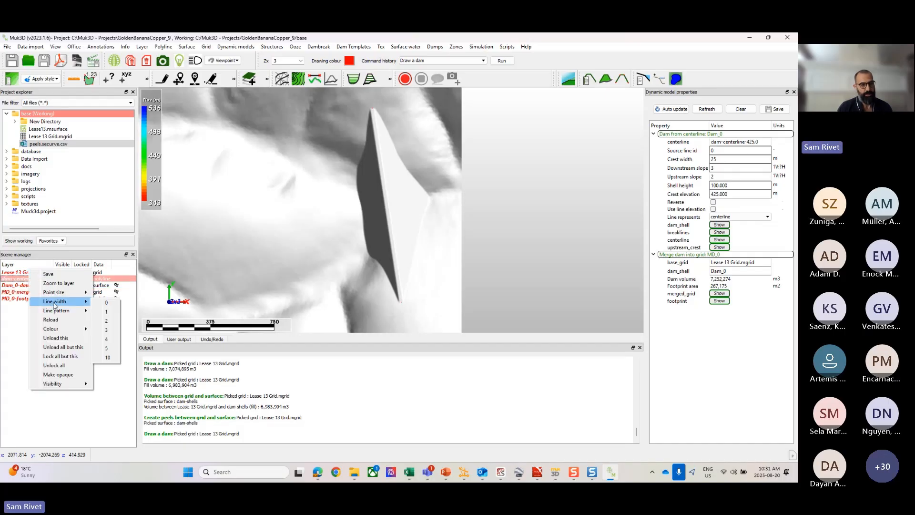
{"action": "mouse_move", "coordinate": [63, 330]}
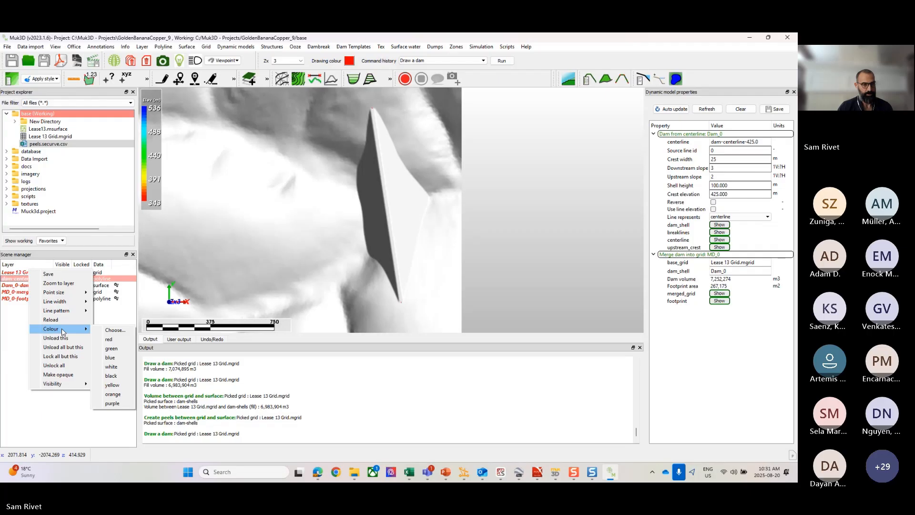
{"action": "left_click", "coordinate": [7, 329]}
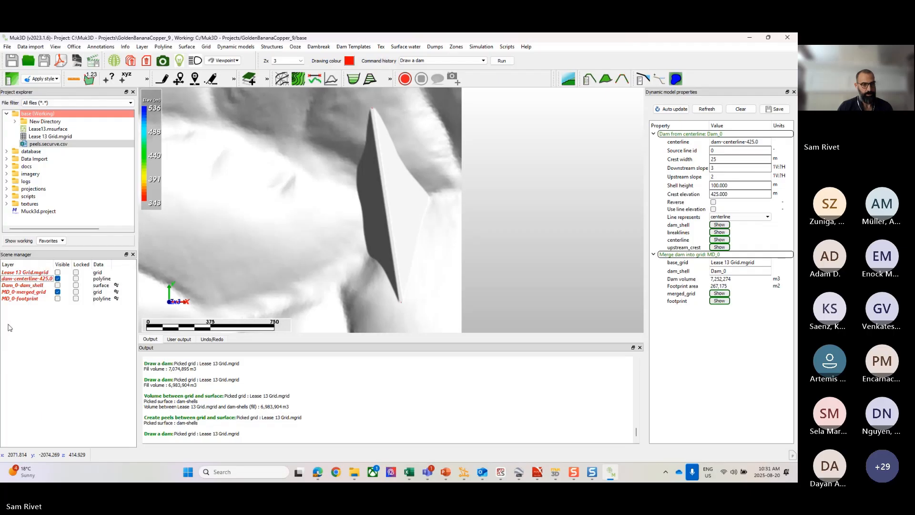
Step: Reduce the merged grid's opacity so that the dam centerline shows through it
{"action": "right_click", "coordinate": [28, 291]}
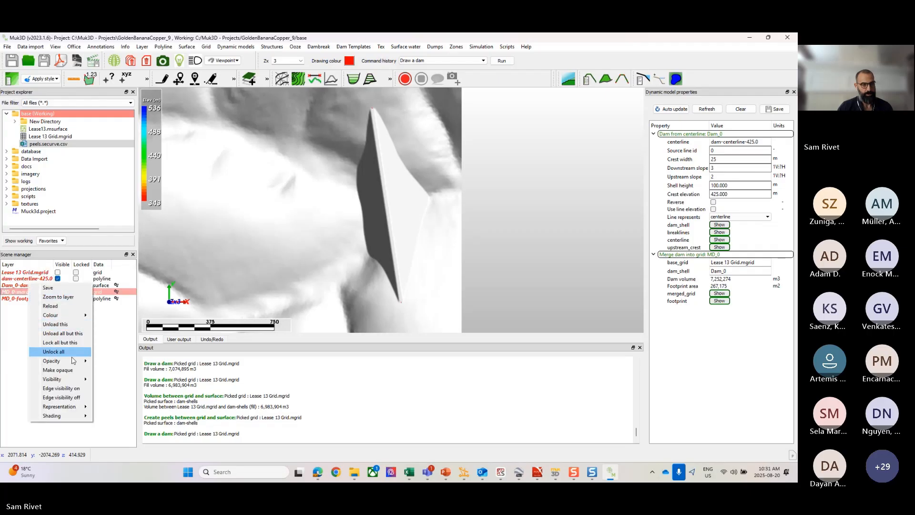
{"action": "mouse_move", "coordinate": [73, 362]}
{"action": "left_click", "coordinate": [109, 380]}
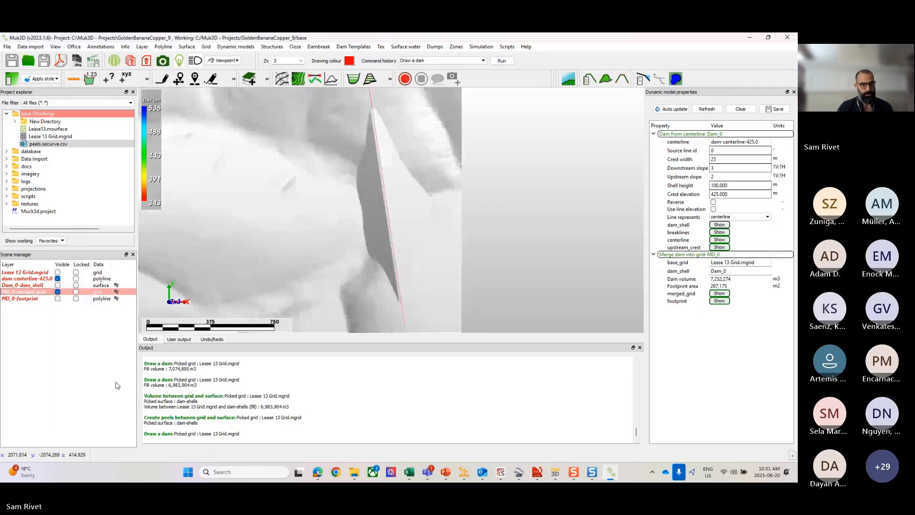
Step: Move the southern end point of the dam centerline about 99 m west and 42 m north
{"action": "scroll", "coordinate": [413, 259], "scroll_direction": "down", "scroll_amount": 3}
{"action": "middle_click_drag", "start_coordinate": [424, 291], "coordinate": [427, 271]}
{"action": "scroll", "coordinate": [427, 271], "scroll_direction": "up", "scroll_amount": 3}
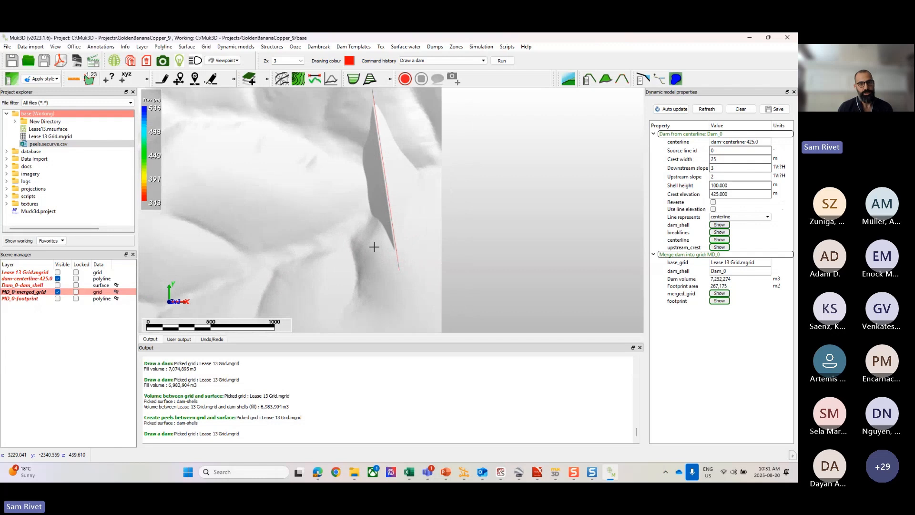
{"action": "scroll", "coordinate": [381, 211], "scroll_direction": "down", "scroll_amount": 3}
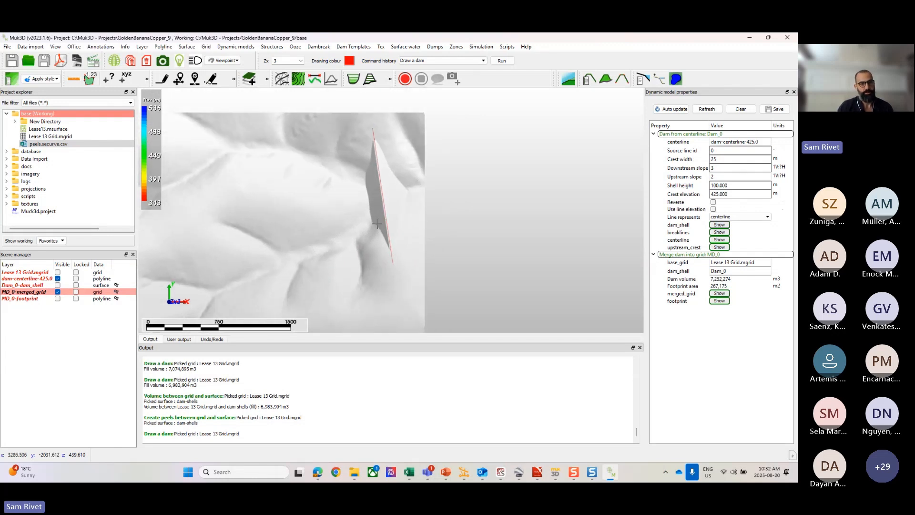
{"action": "left_click", "coordinate": [164, 47]}
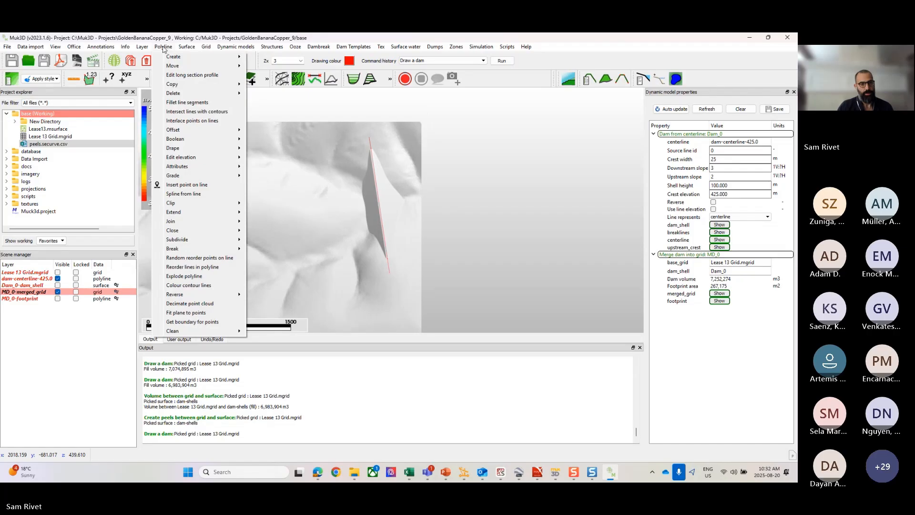
{"action": "mouse_move", "coordinate": [196, 69]}
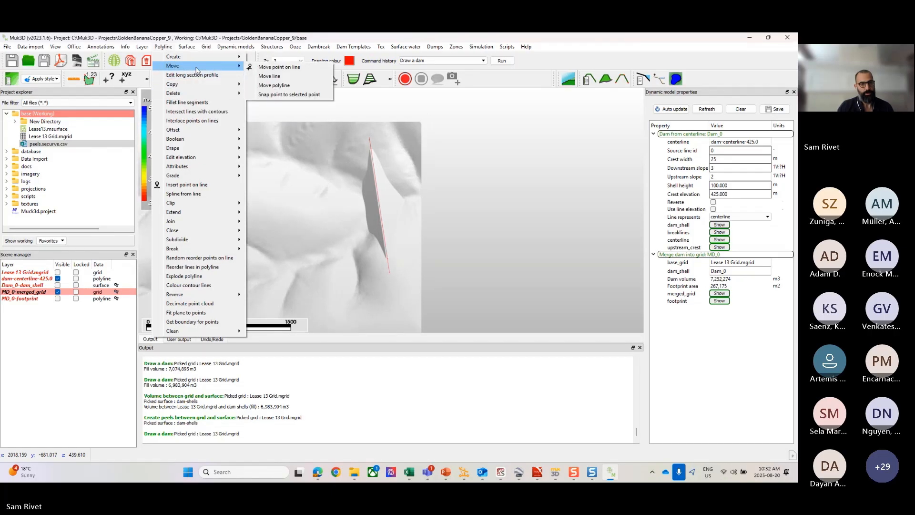
{"action": "left_click", "coordinate": [276, 67]}
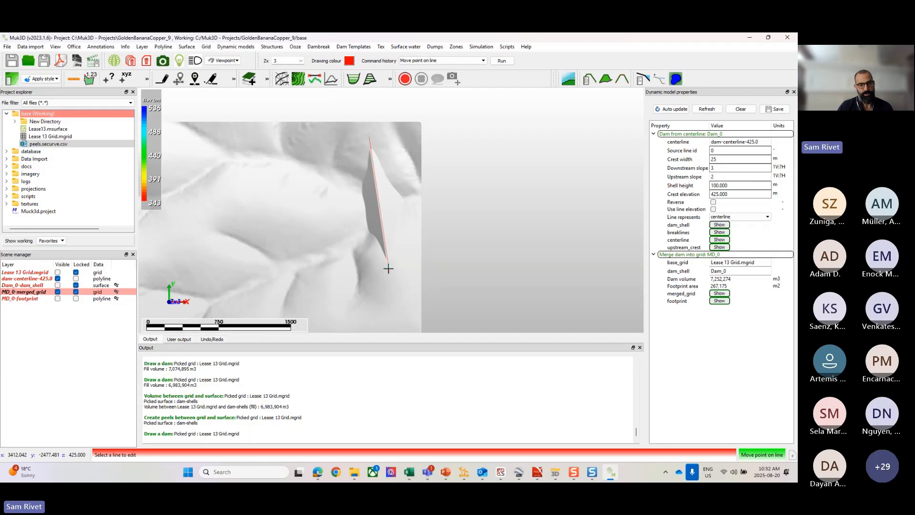
{"action": "left_click", "coordinate": [388, 269]}
{"action": "left_click_drag", "start_coordinate": [390, 274], "coordinate": [380, 269]}
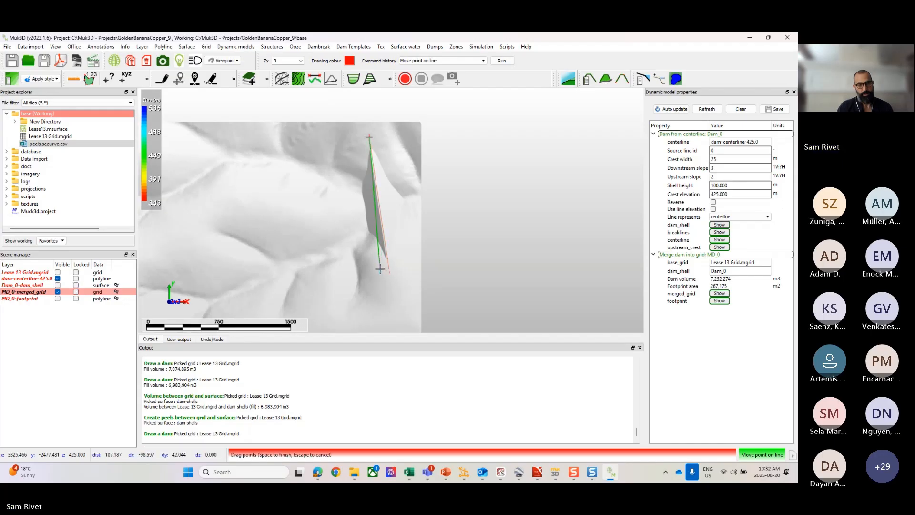
{"action": "key", "text": "space"}
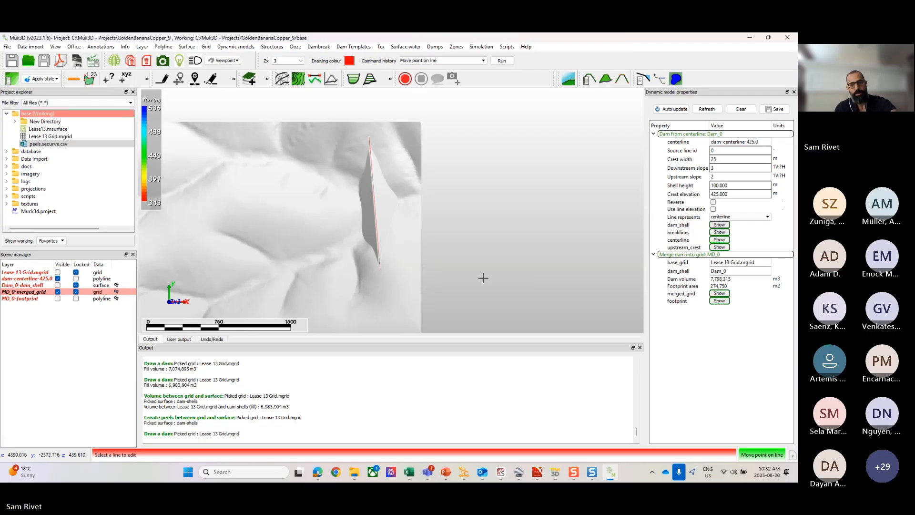
{"action": "key", "text": "Escape"}
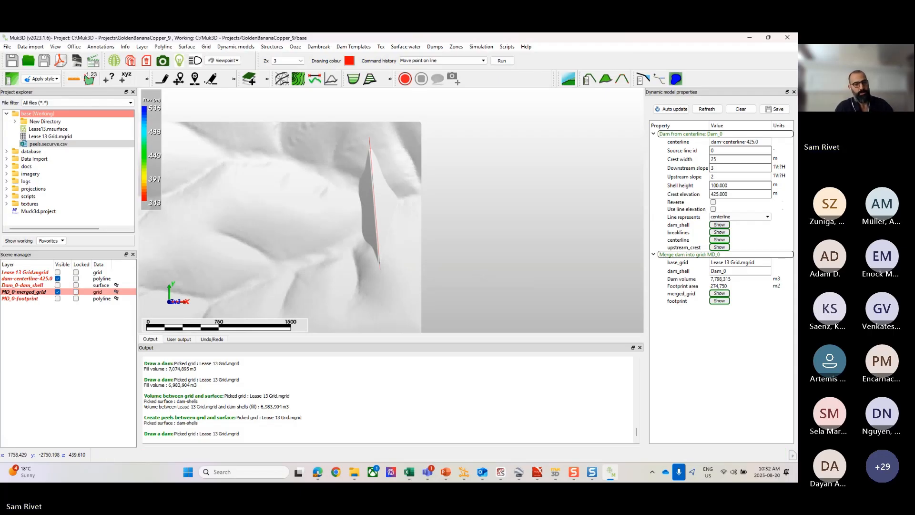
Step: Make the merged grid opaque again and inspect the realigned dam in plan
{"action": "right_click", "coordinate": [47, 289]}
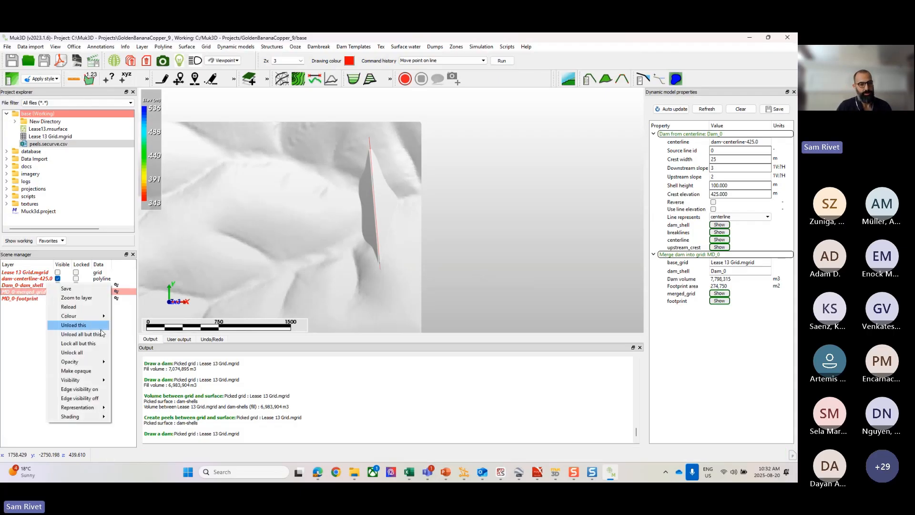
{"action": "left_click", "coordinate": [76, 371]}
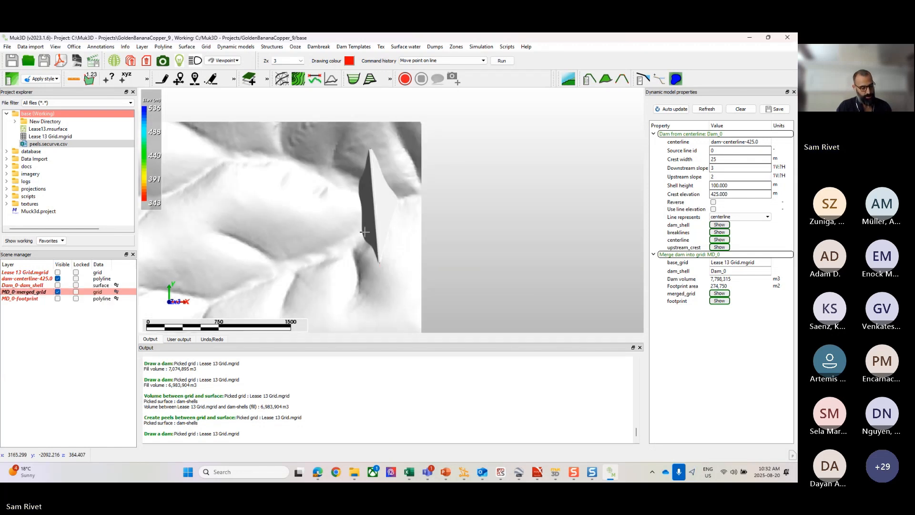
{"action": "middle_click_drag", "start_coordinate": [365, 232], "coordinate": [396, 240]}
{"action": "scroll", "coordinate": [395, 241], "scroll_direction": "up", "scroll_amount": 2}
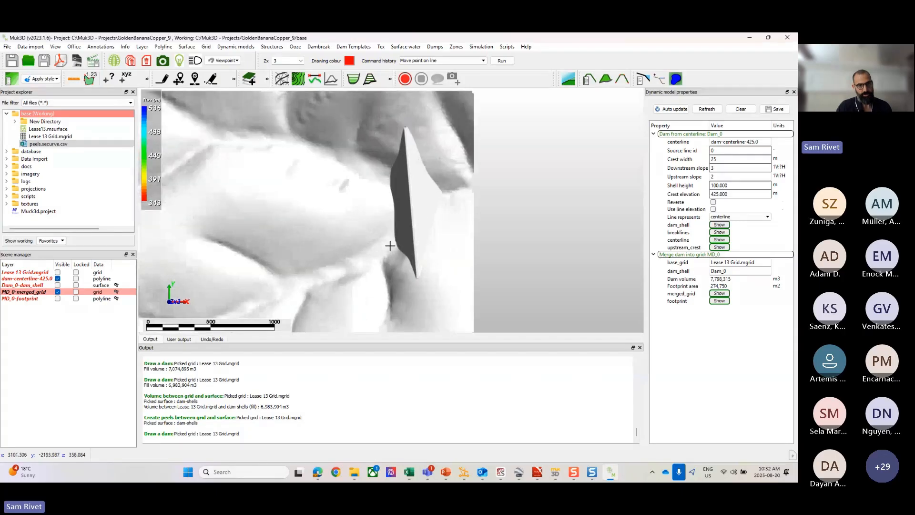
{"action": "scroll", "coordinate": [389, 248], "scroll_direction": "down", "scroll_amount": 2}
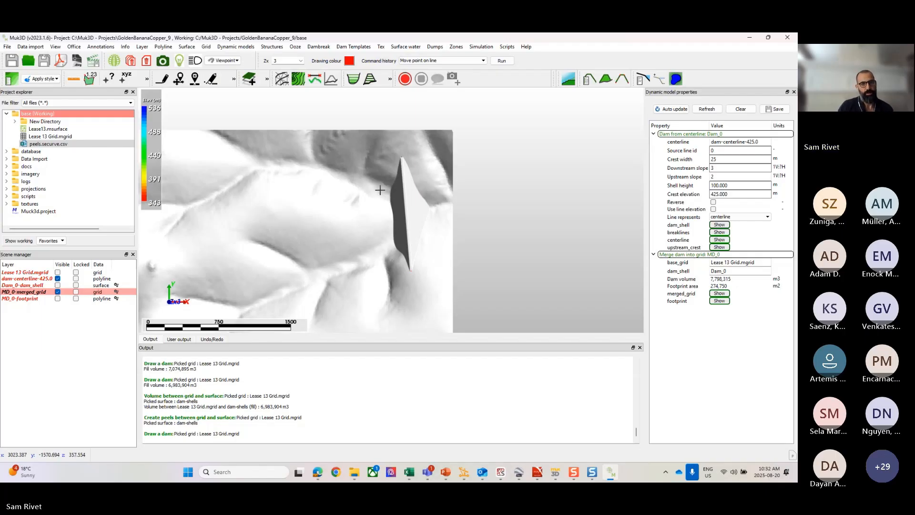
Step: Find the maximum containment elevation on MD_0-merged_grid for a pond point just west of the dam and read the reported elevation
{"action": "left_click", "coordinate": [406, 47]}
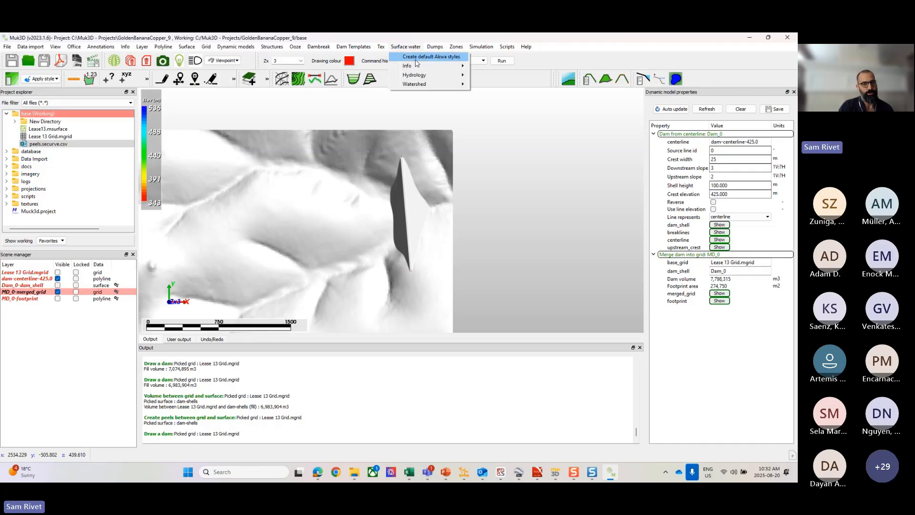
{"action": "mouse_move", "coordinate": [416, 68]}
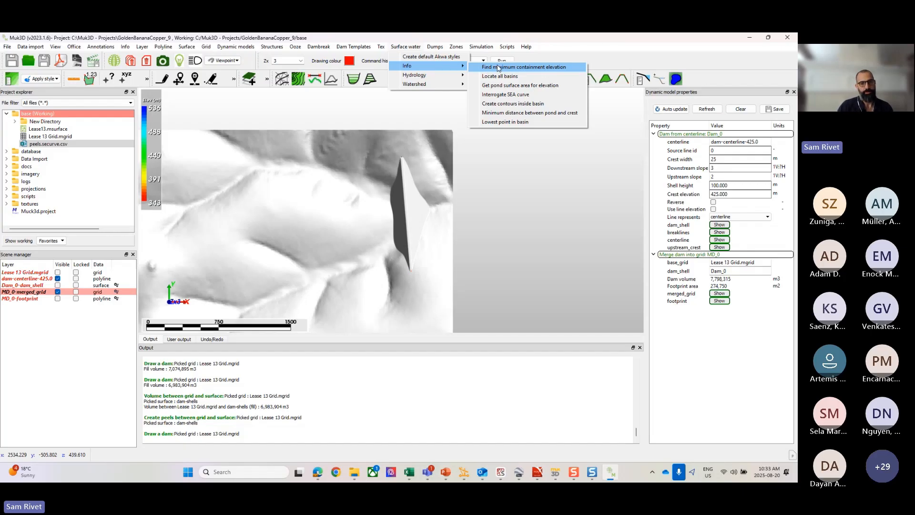
{"action": "left_click", "coordinate": [498, 67]}
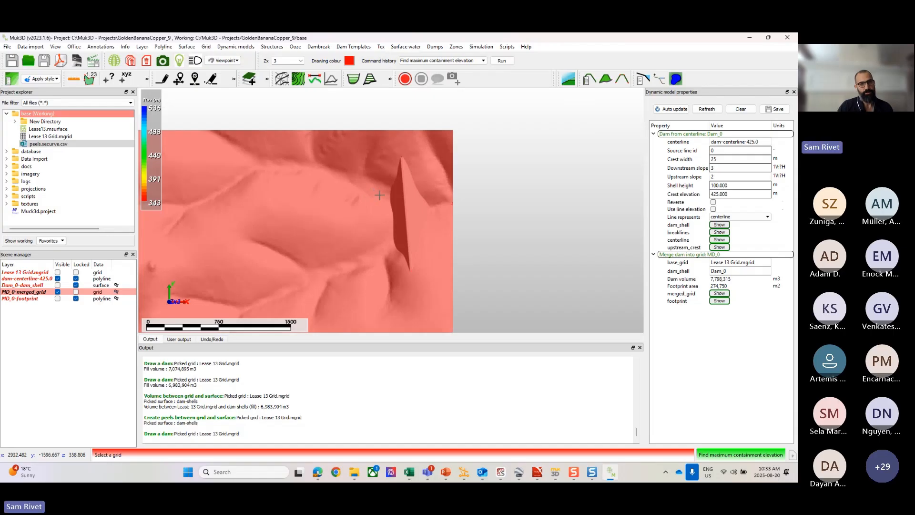
{"action": "left_click", "coordinate": [408, 191]}
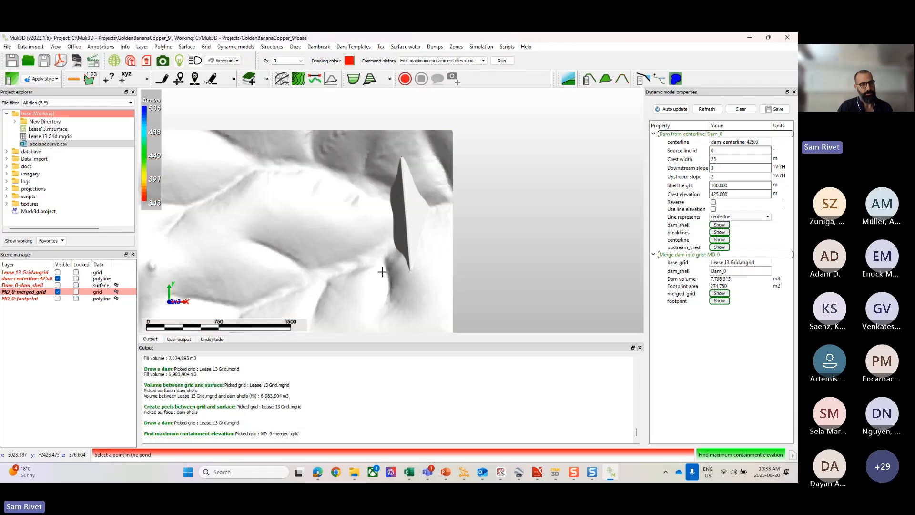
{"action": "left_click", "coordinate": [374, 191]}
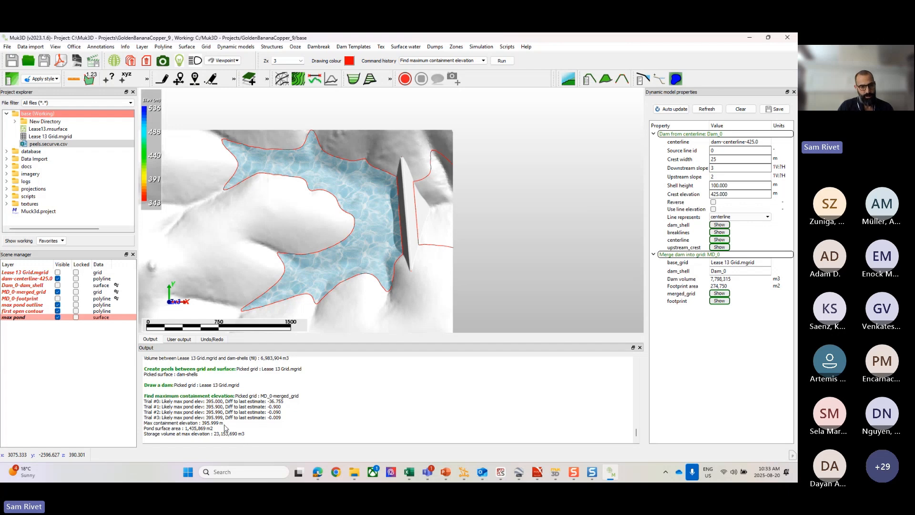
{"action": "left_click_drag", "start_coordinate": [224, 424], "coordinate": [205, 423]}
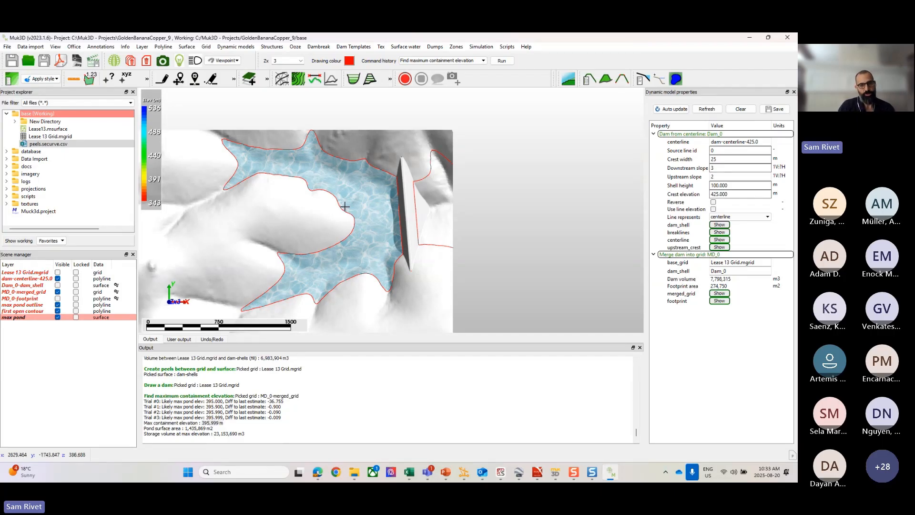
Step: Examine in plan where the maximum pond outline reaches the grid's northern edge and meets the dam
{"action": "scroll", "coordinate": [357, 220], "scroll_direction": "up", "scroll_amount": 3}
{"action": "middle_click_drag", "start_coordinate": [369, 173], "coordinate": [419, 208]}
{"action": "scroll", "coordinate": [333, 118], "scroll_direction": "up", "scroll_amount": 6}
{"action": "middle_click_drag", "start_coordinate": [329, 121], "coordinate": [361, 155]}
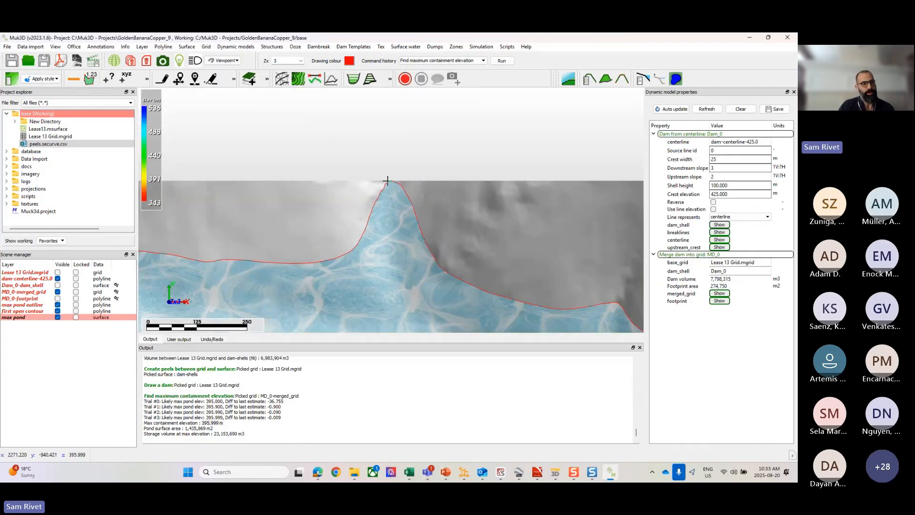
{"action": "scroll", "coordinate": [387, 180], "scroll_direction": "down", "scroll_amount": 6}
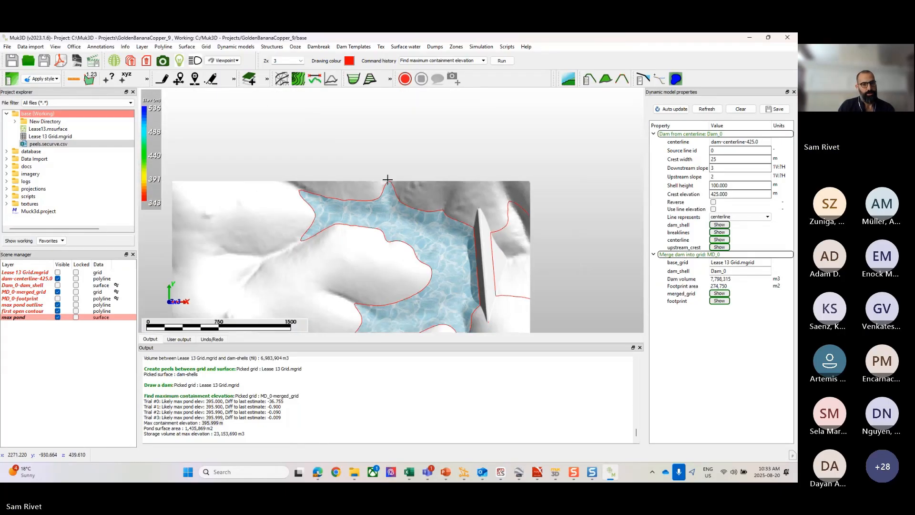
{"action": "scroll", "coordinate": [386, 179], "scroll_direction": "up", "scroll_amount": 2}
{"action": "scroll", "coordinate": [364, 176], "scroll_direction": "up", "scroll_amount": 3}
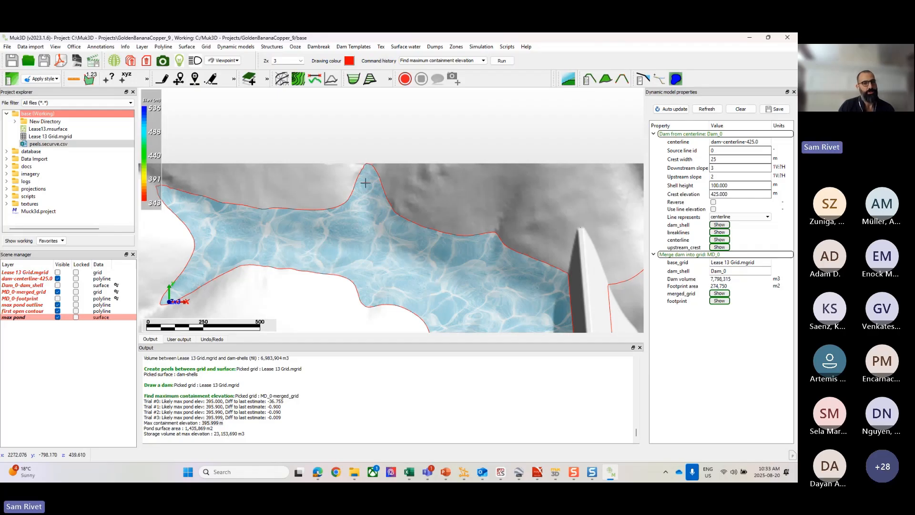
{"action": "scroll", "coordinate": [397, 243], "scroll_direction": "down", "scroll_amount": 3}
{"action": "middle_click_drag", "start_coordinate": [396, 243], "coordinate": [398, 201]}
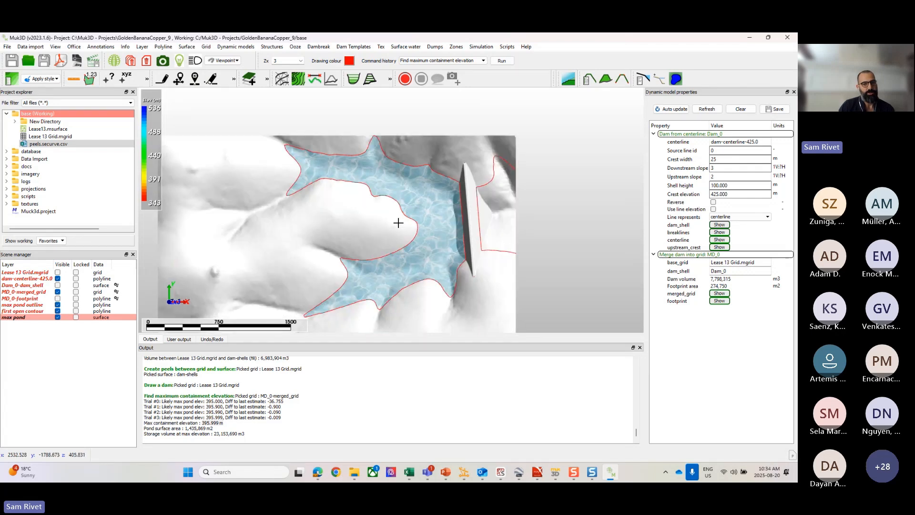
{"action": "middle_click_drag", "start_coordinate": [438, 253], "coordinate": [398, 211]}
{"action": "scroll", "coordinate": [422, 156], "scroll_direction": "up", "scroll_amount": 3}
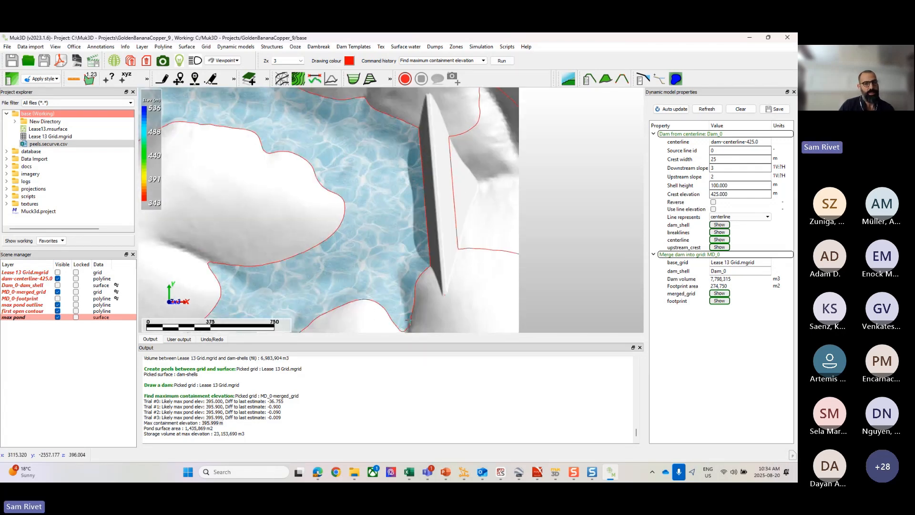
{"action": "scroll", "coordinate": [408, 318], "scroll_direction": "down", "scroll_amount": 4}
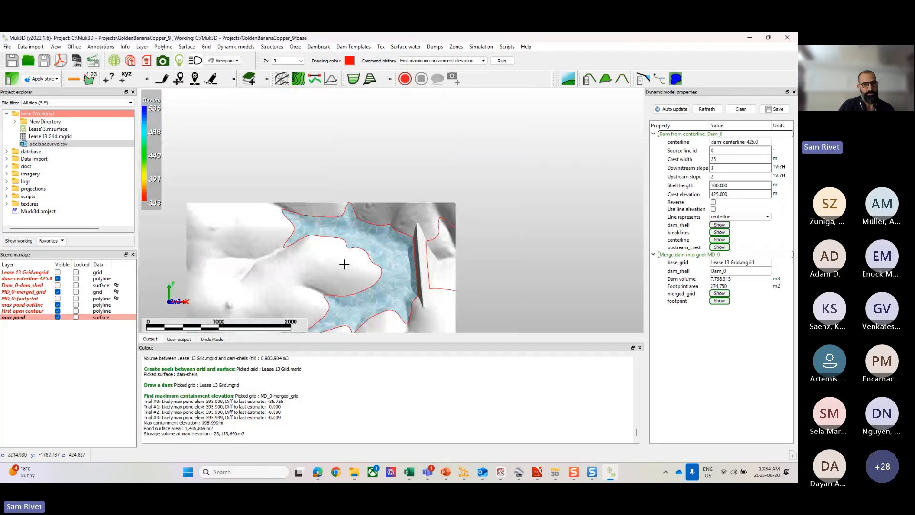
{"action": "middle_click_drag", "start_coordinate": [343, 264], "coordinate": [370, 218]}
{"action": "scroll", "coordinate": [356, 168], "scroll_direction": "up", "scroll_amount": 3}
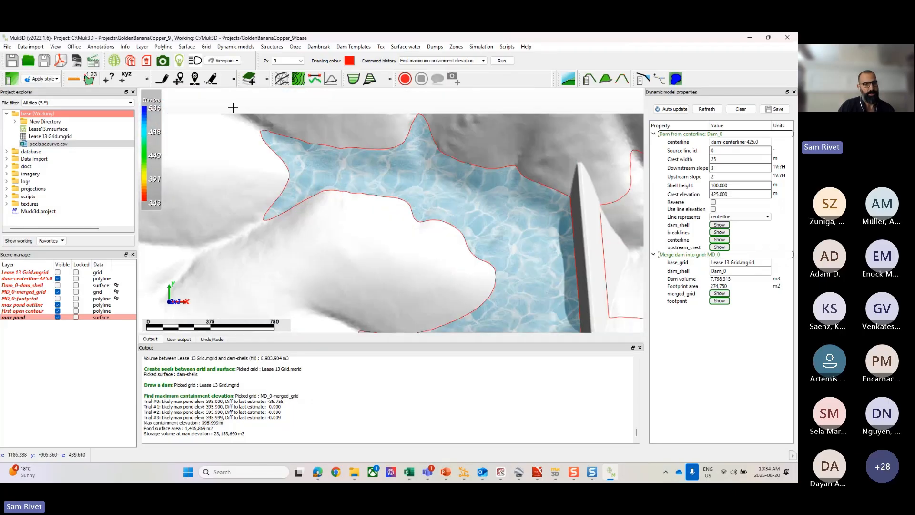
{"action": "scroll", "coordinate": [343, 207], "scroll_direction": "down", "scroll_amount": 5}
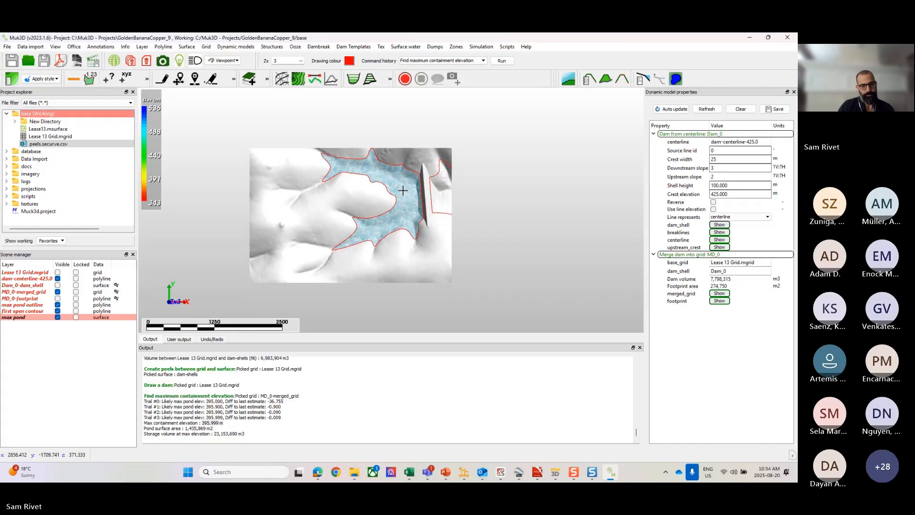
Step: Check the storage volume at maximum elevation and inspect the pond against the dam in 3D and plan
{"action": "left_click_drag", "start_coordinate": [240, 435], "coordinate": [216, 433]}
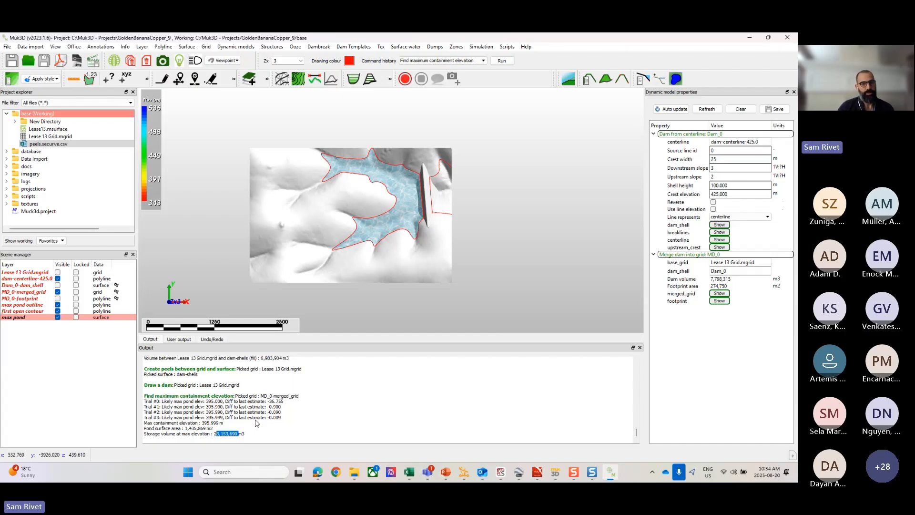
{"action": "scroll", "coordinate": [400, 179], "scroll_direction": "up", "scroll_amount": 6}
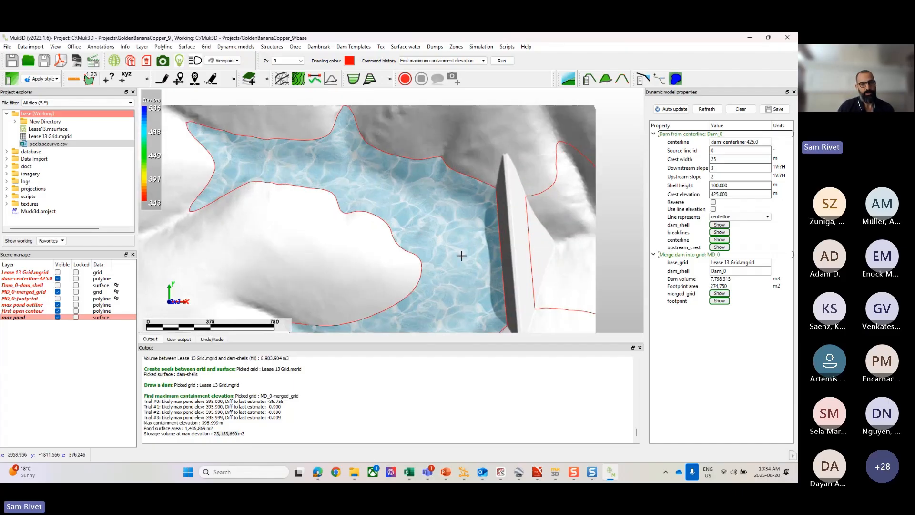
{"action": "left_click_drag", "start_coordinate": [462, 256], "coordinate": [465, 229]}
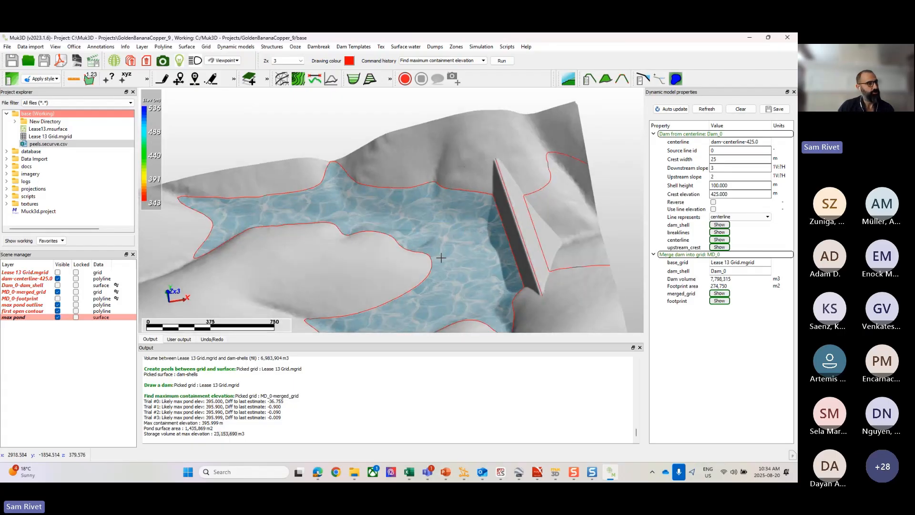
{"action": "left_click_drag", "start_coordinate": [517, 189], "coordinate": [523, 215]}
{"action": "key", "text": "r"}
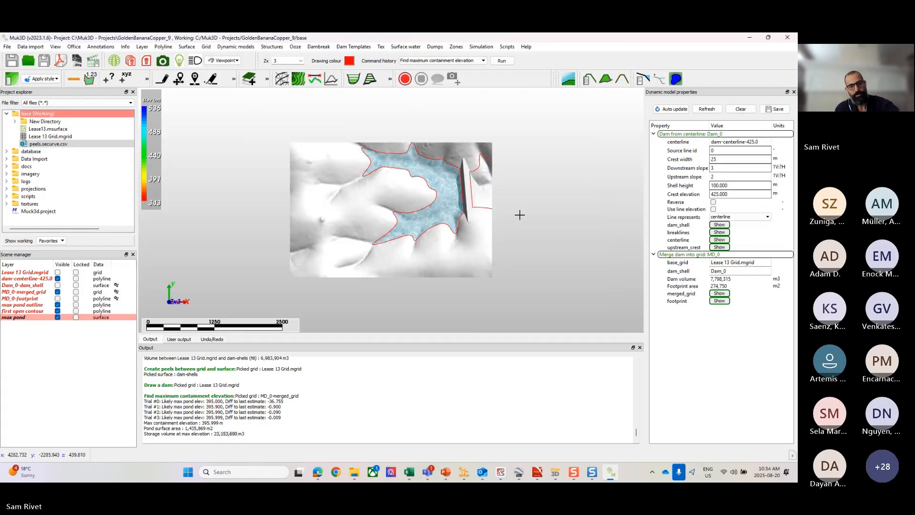
{"action": "scroll", "coordinate": [459, 193], "scroll_direction": "up", "scroll_amount": 5}
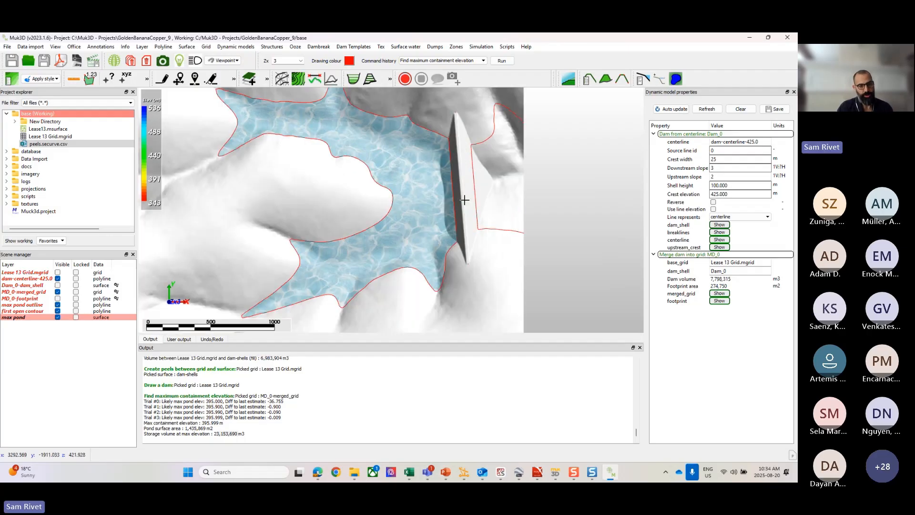
Step: Unload the max pond outline, first open contour and max pond layers
{"action": "left_click_drag", "start_coordinate": [18, 318], "coordinate": [18, 305]}
{"action": "right_click", "coordinate": [20, 310]}
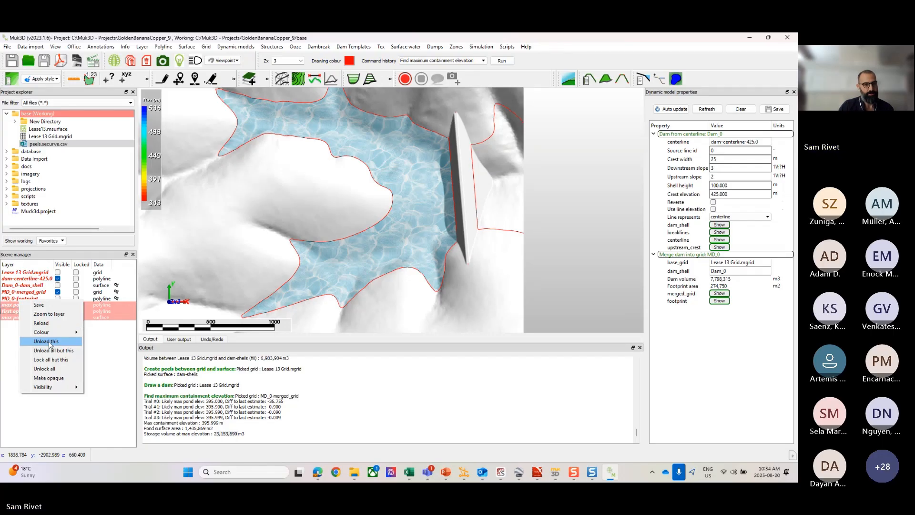
{"action": "left_click", "coordinate": [50, 341]}
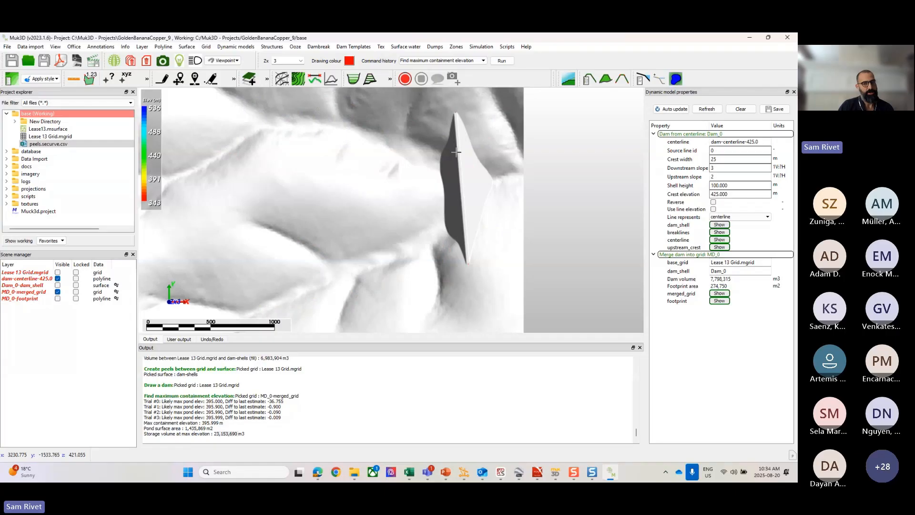
Step: Create a pond surface at elevation 390 m on MD_0-merged_grid upstream of the dam, with its volume calculated
{"action": "left_click", "coordinate": [271, 46]}
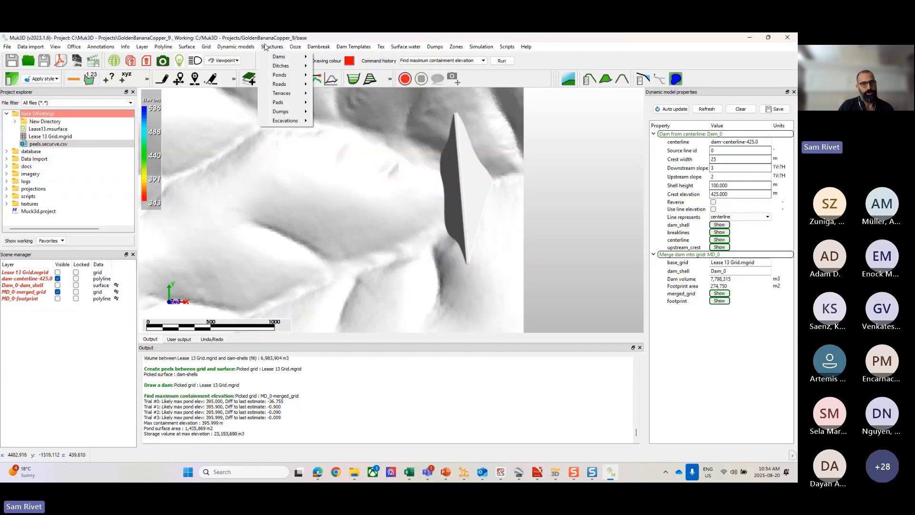
{"action": "mouse_move", "coordinate": [286, 77]}
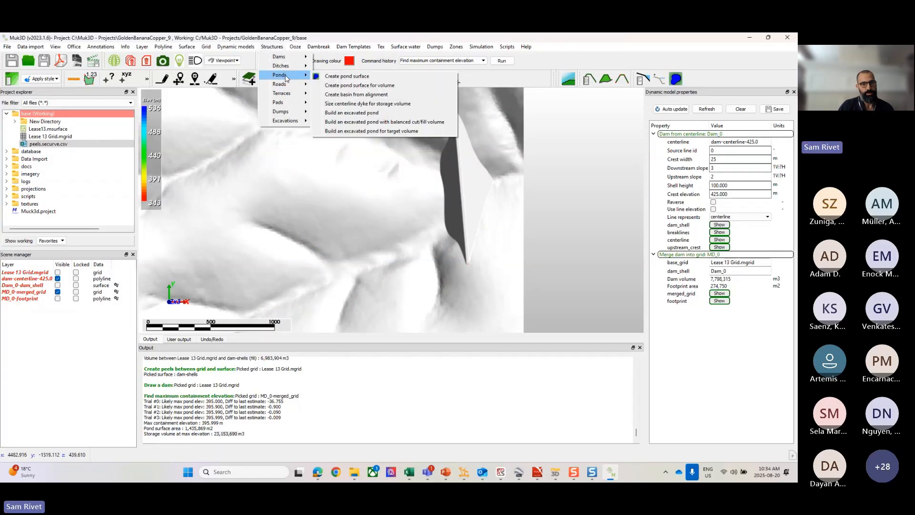
{"action": "left_click", "coordinate": [362, 78]}
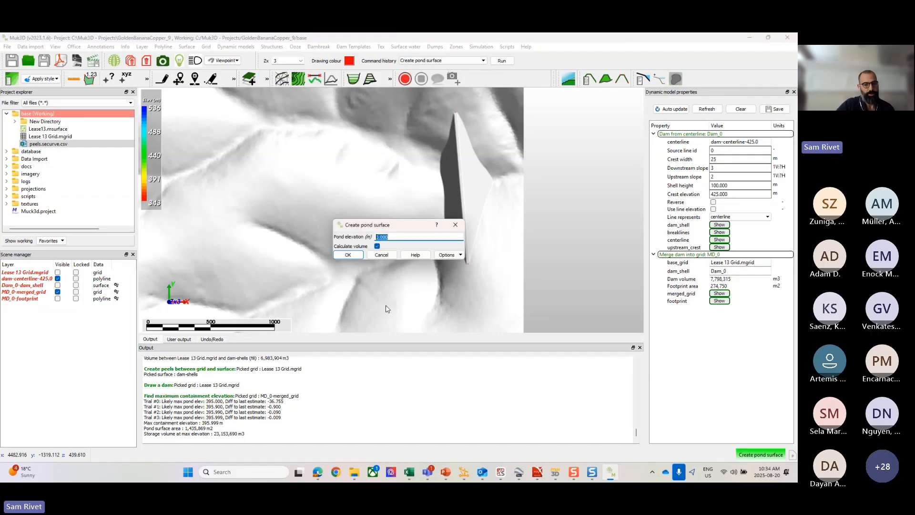
{"action": "type", "text": "390"}
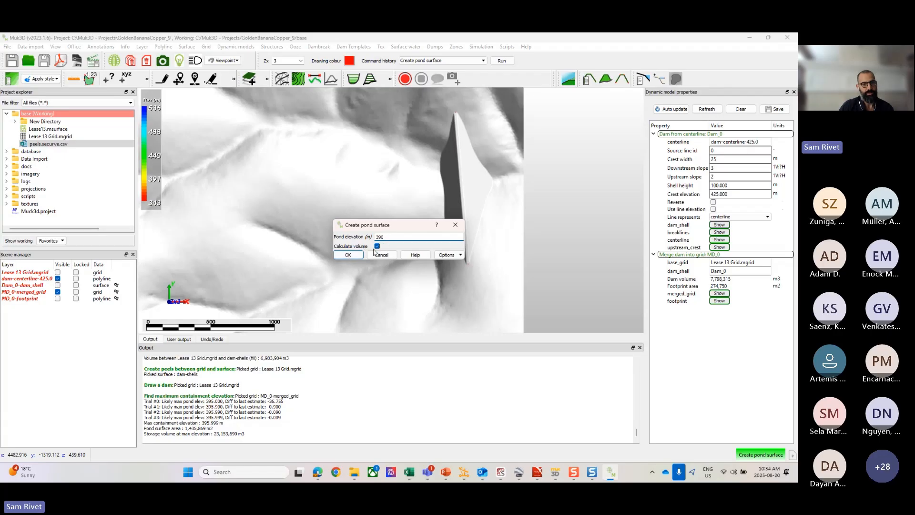
{"action": "left_click", "coordinate": [349, 255]}
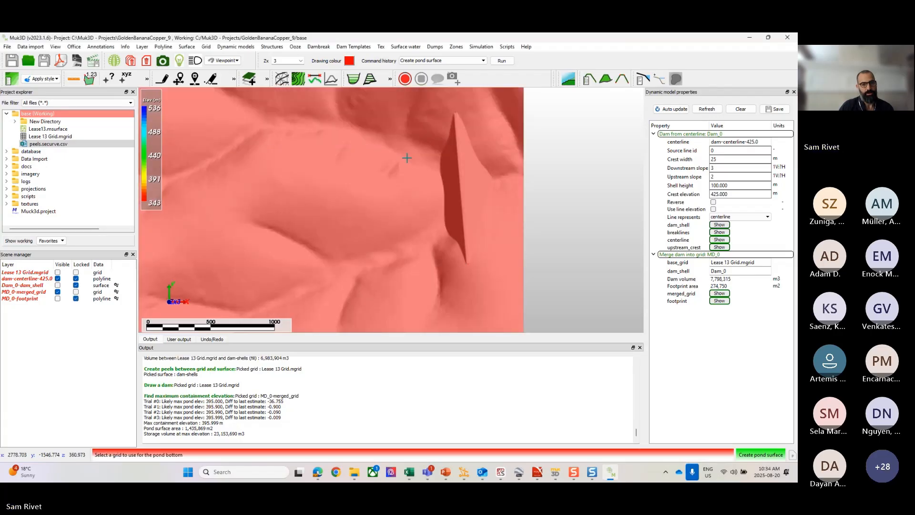
{"action": "left_click", "coordinate": [409, 159]}
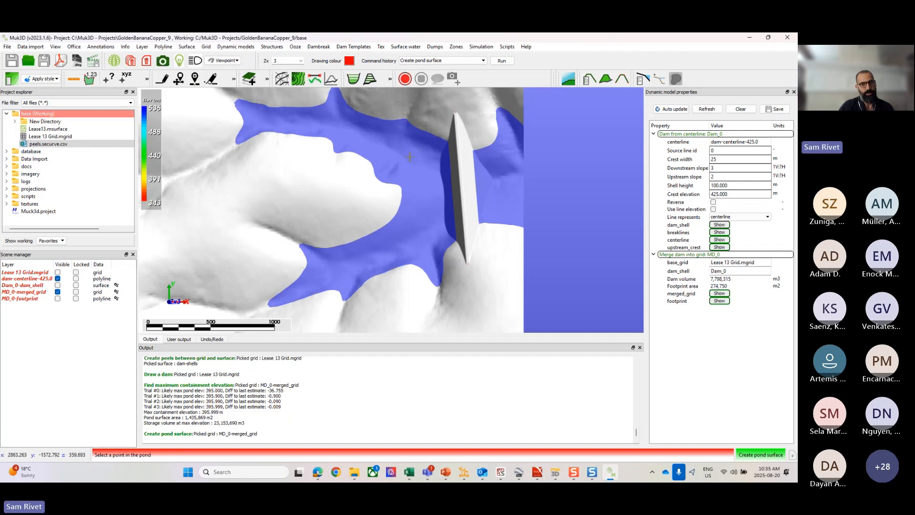
{"action": "left_click", "coordinate": [408, 159]}
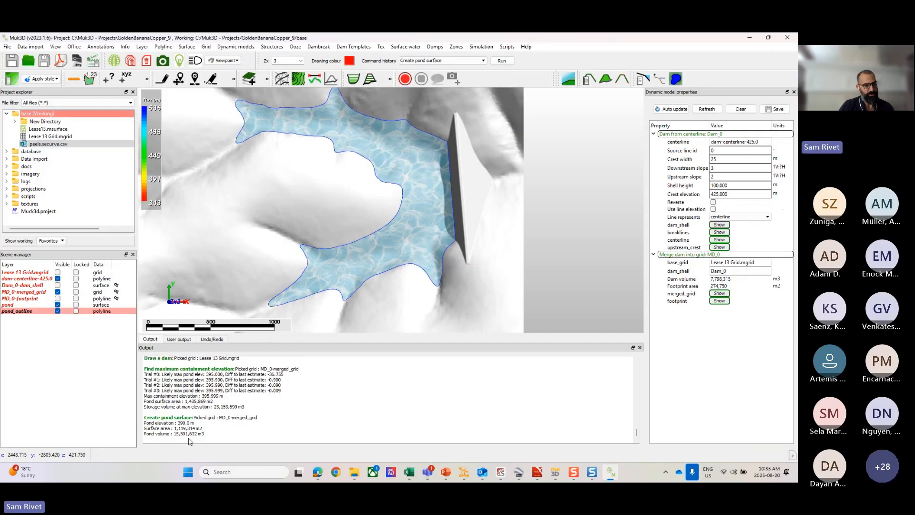
Step: Unload the pond and pond_outline layers
{"action": "left_click", "coordinate": [38, 314]}
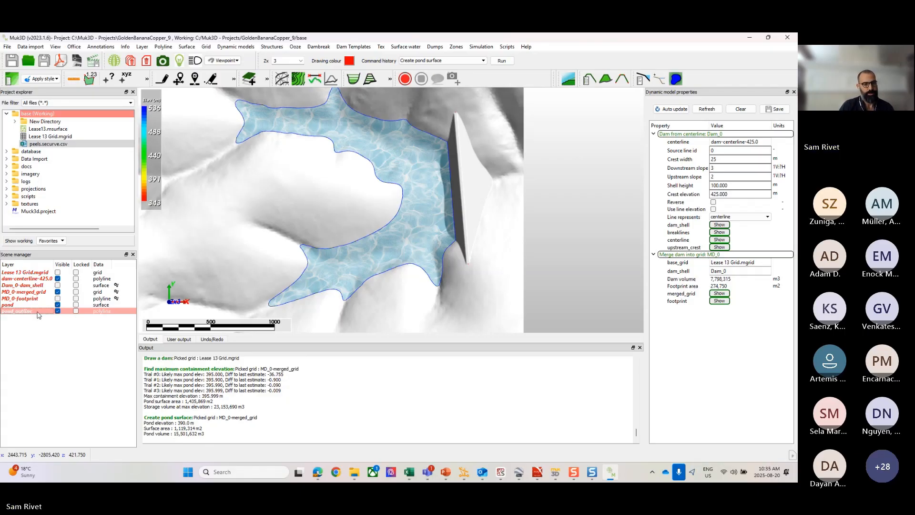
{"action": "left_click", "coordinate": [38, 305], "text": "shift"}
{"action": "right_click", "coordinate": [39, 305]}
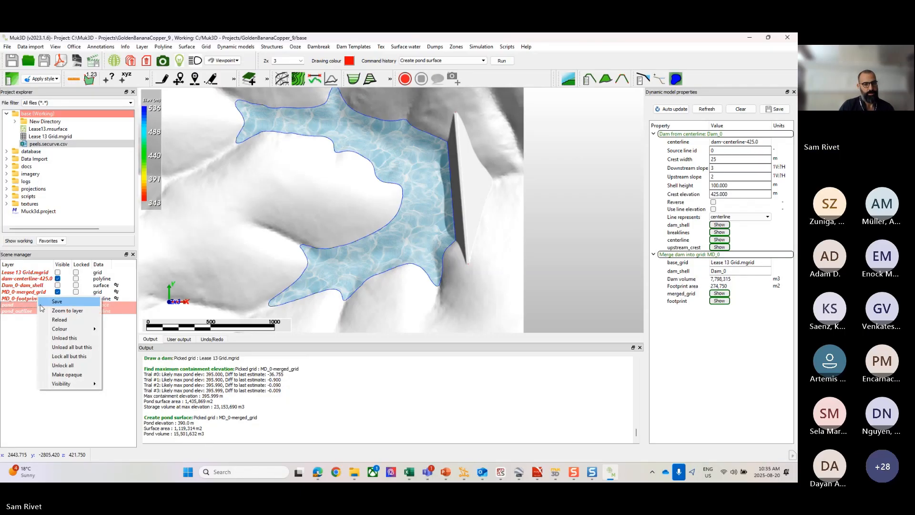
{"action": "left_click", "coordinate": [64, 338]}
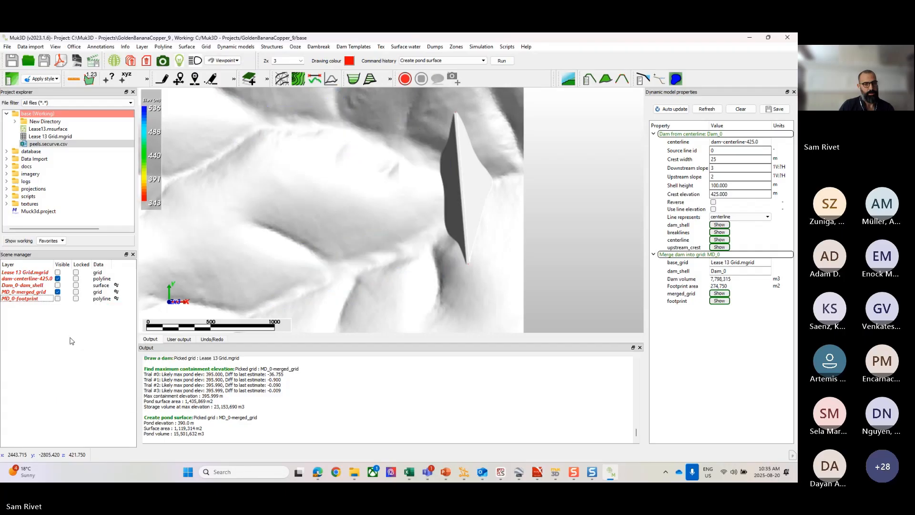
Step: Add a dynamic pond by volume connected to MD_0: merged_grid, locating it just upstream of the dam
{"action": "left_click", "coordinate": [240, 47]}
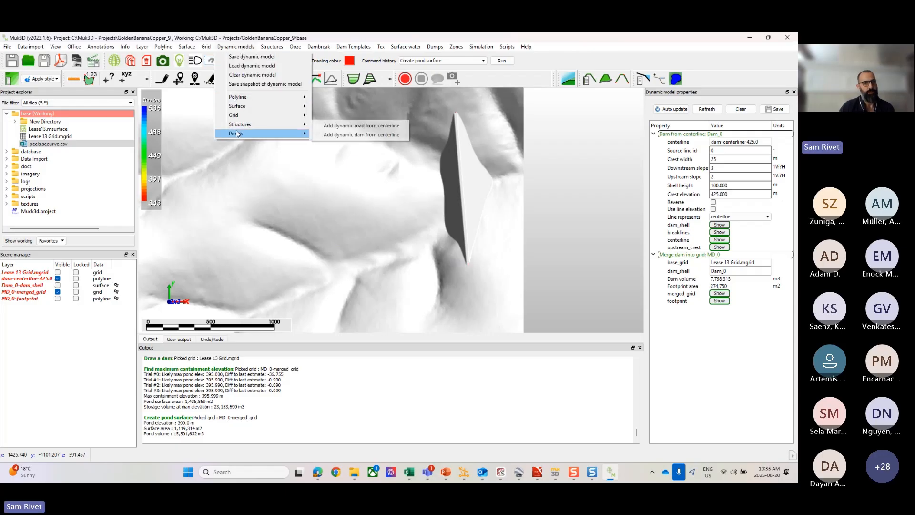
{"action": "mouse_move", "coordinate": [237, 134]}
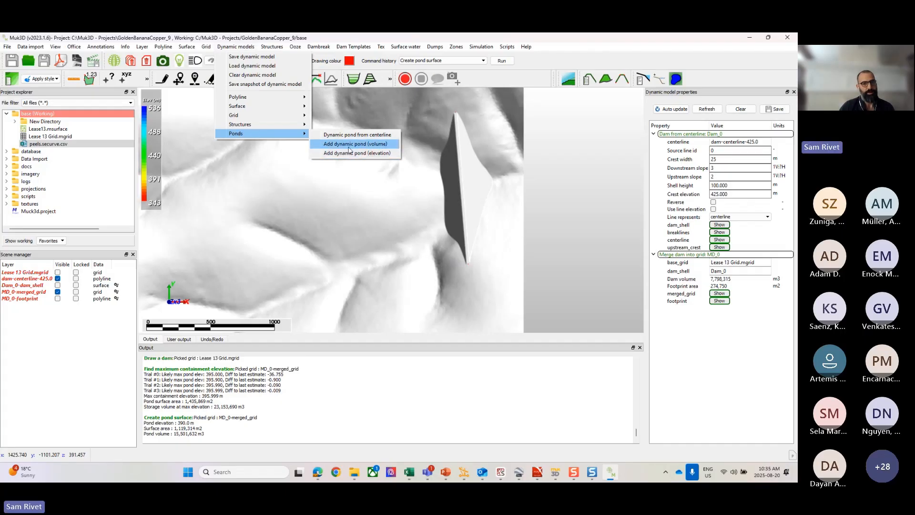
{"action": "left_click", "coordinate": [381, 149]}
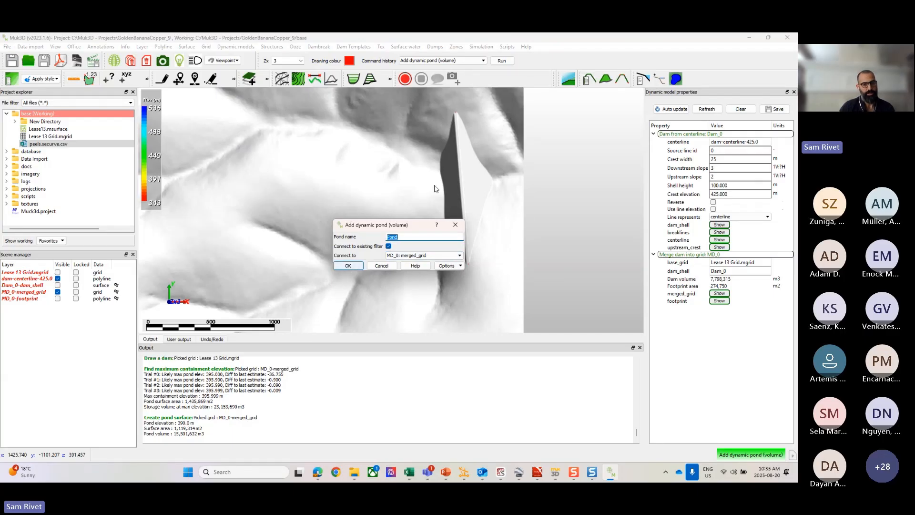
{"action": "left_click", "coordinate": [347, 265]}
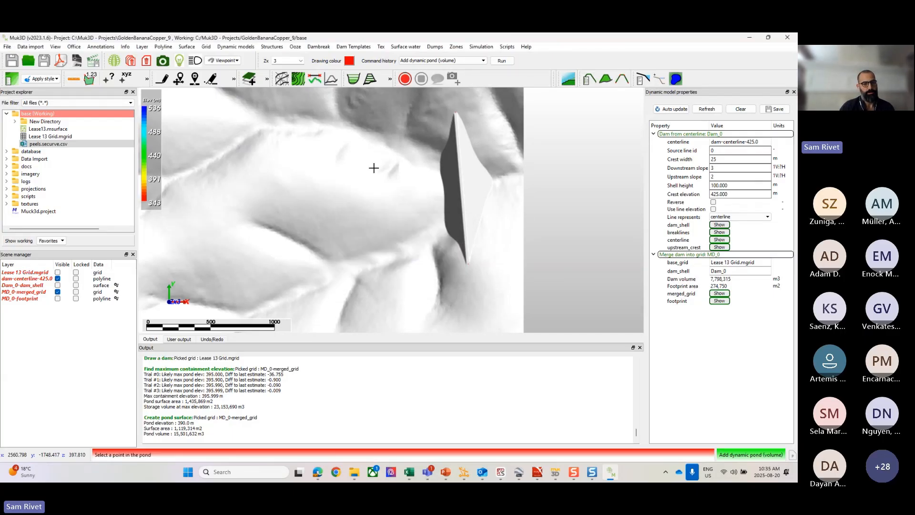
{"action": "left_click", "coordinate": [400, 154]}
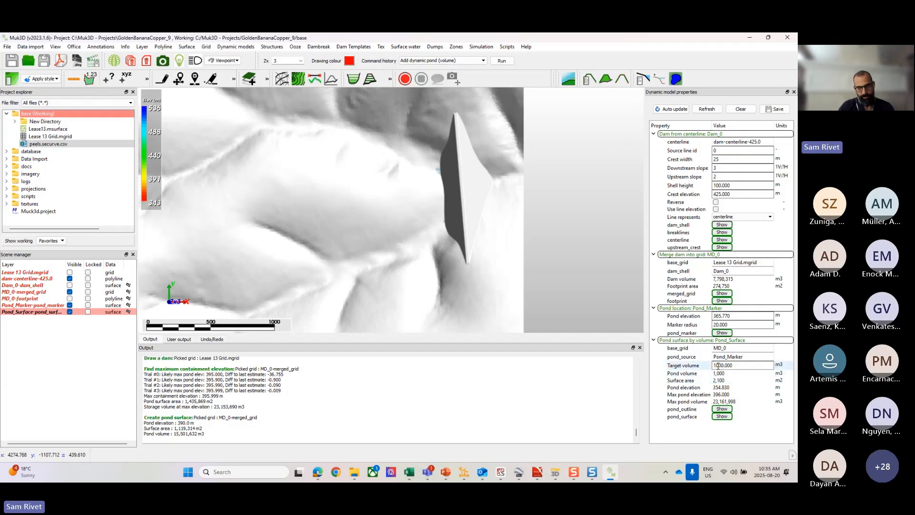
Step: Set the dynamic pond's target volume to 1,000,000 m3 and inspect the pond behind the dam
{"action": "scroll", "coordinate": [424, 159], "scroll_direction": "up", "scroll_amount": 5}
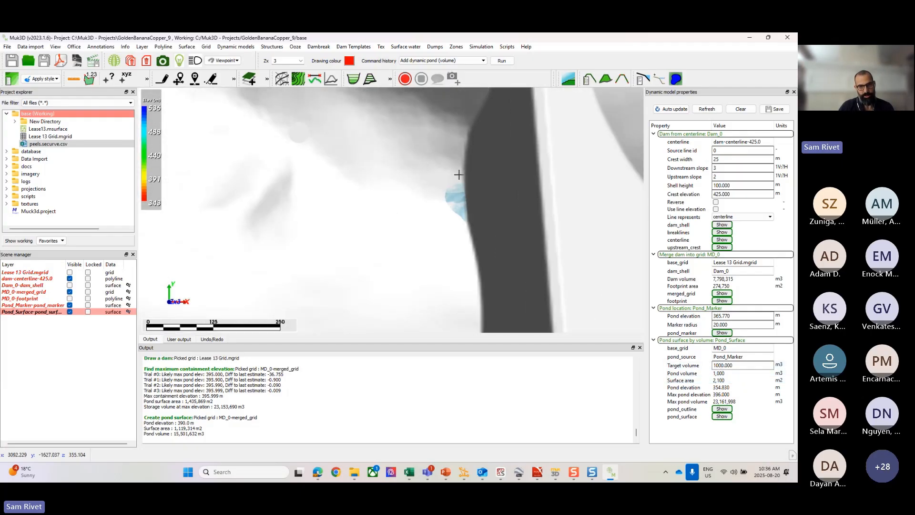
{"action": "scroll", "coordinate": [462, 263], "scroll_direction": "down", "scroll_amount": 6}
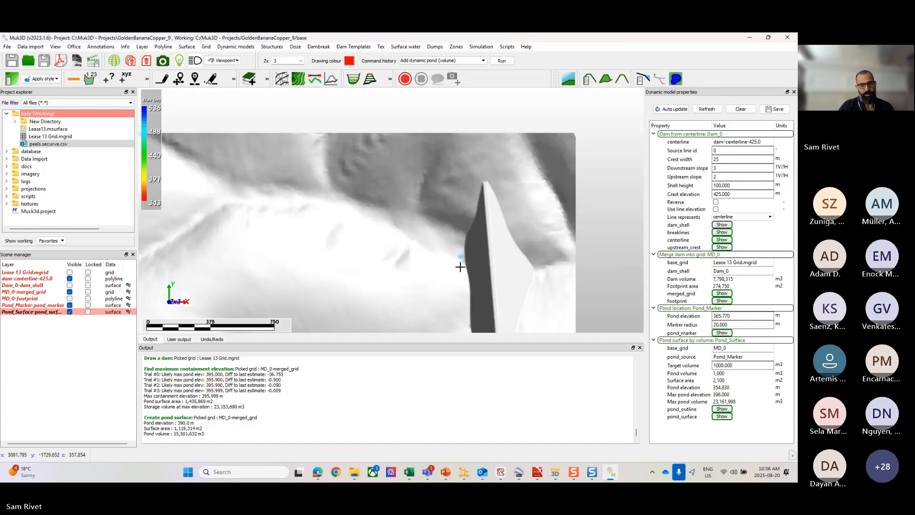
{"action": "left_click", "coordinate": [728, 366]}
{"action": "double_click", "coordinate": [731, 366]}
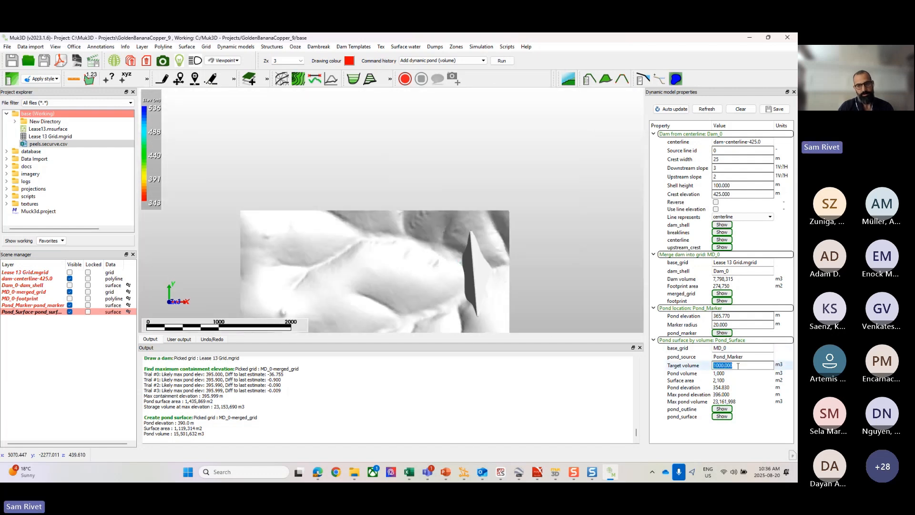
{"action": "left_click", "coordinate": [720, 365]}
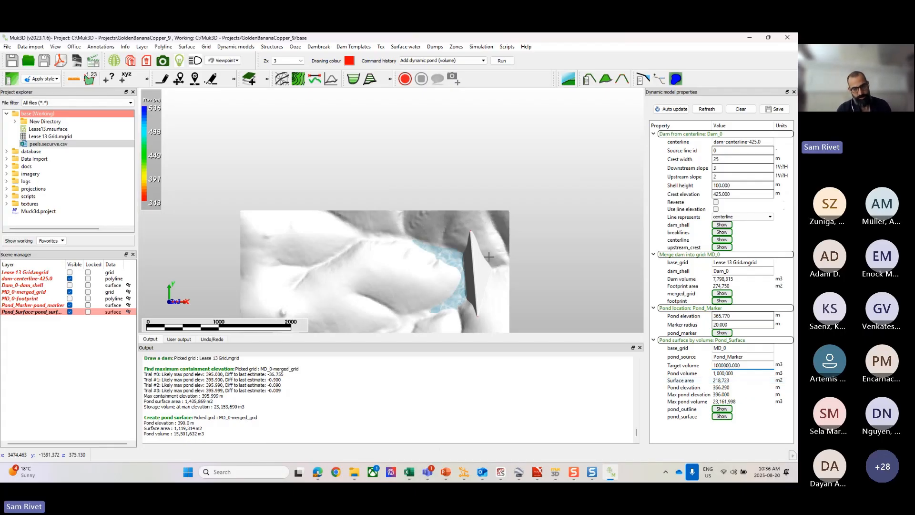
{"action": "scroll", "coordinate": [488, 258], "scroll_direction": "up", "scroll_amount": 3}
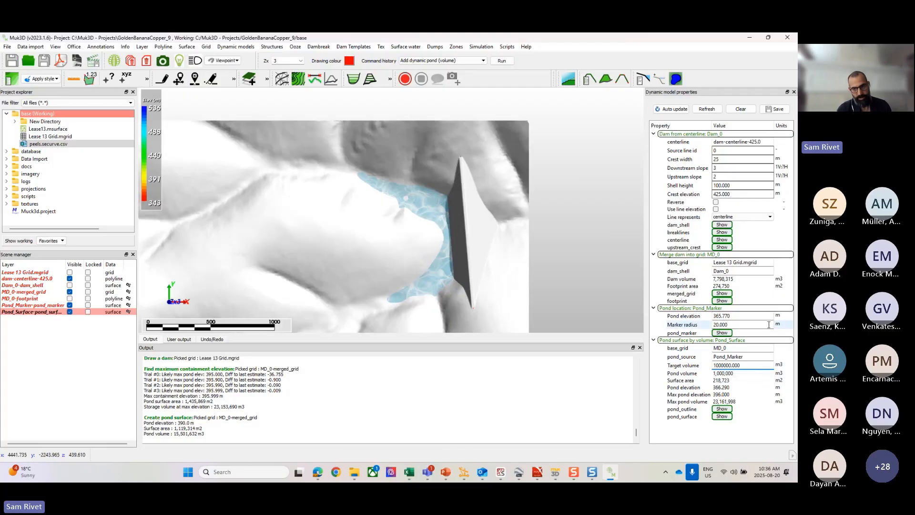
Step: Set the dynamic pond's target volume to 10,000,000 m3
{"action": "left_click", "coordinate": [726, 365]}
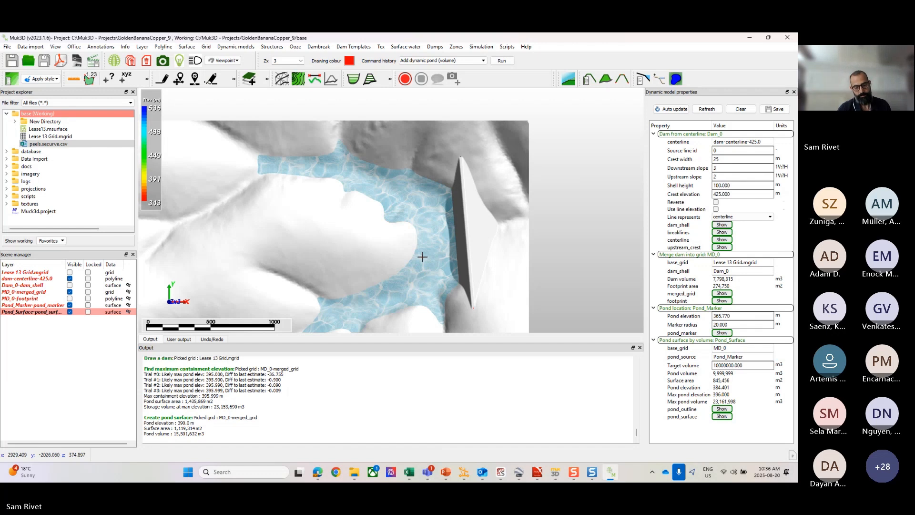
{"action": "scroll", "coordinate": [423, 257], "scroll_direction": "down", "scroll_amount": 2}
{"action": "left_click", "coordinate": [714, 365]}
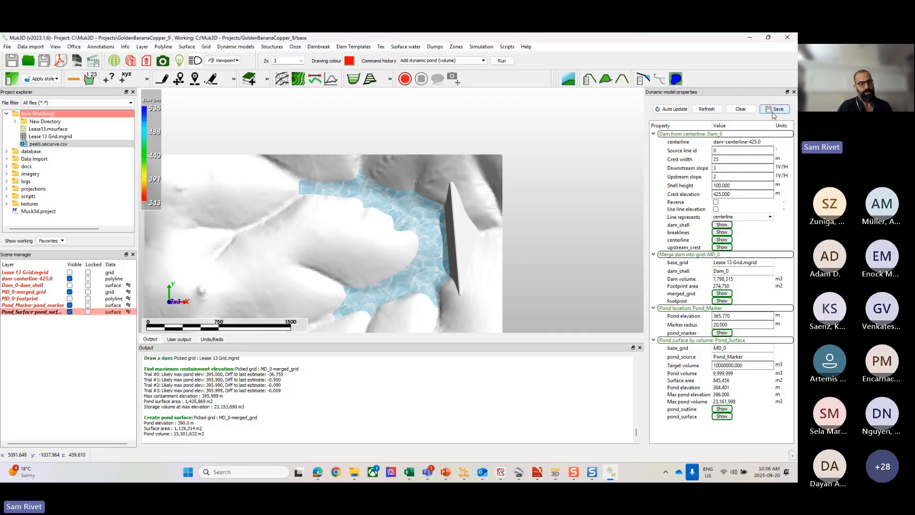
{"action": "left_click", "coordinate": [235, 48]}
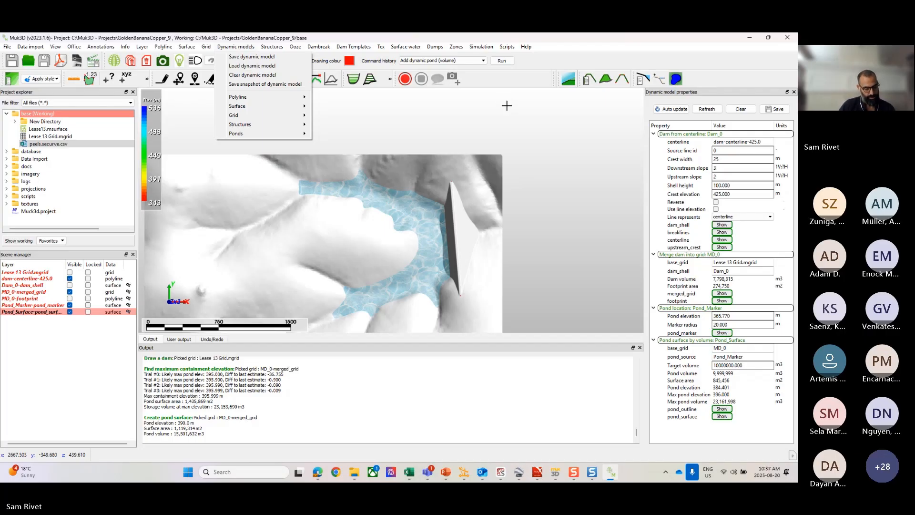
{"action": "middle_click_drag", "start_coordinate": [461, 212], "coordinate": [462, 176]}
{"action": "scroll", "coordinate": [533, 189], "scroll_direction": "up", "scroll_amount": 3}
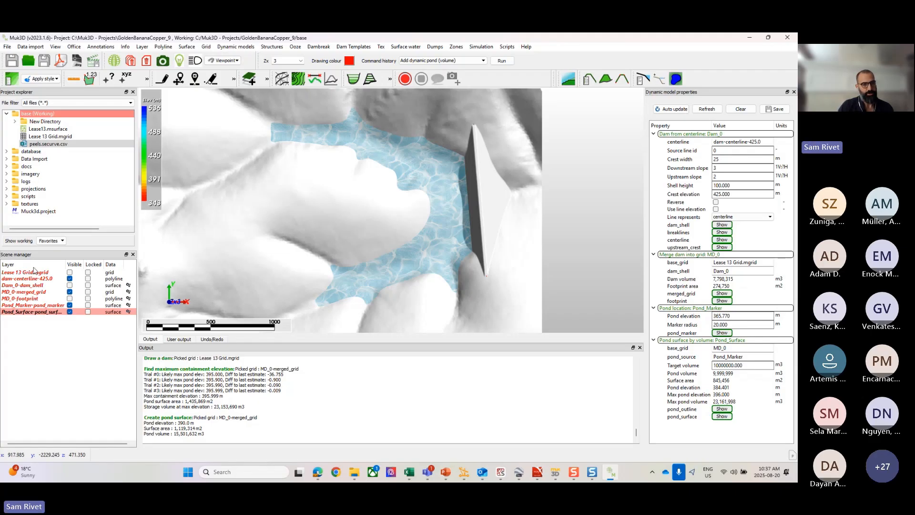
Step: Save the MD_0-merged_grid layer as a Muk3D grid (*.mgrid) under its existing name
{"action": "left_click", "coordinate": [33, 291]}
{"action": "right_click", "coordinate": [33, 286]}
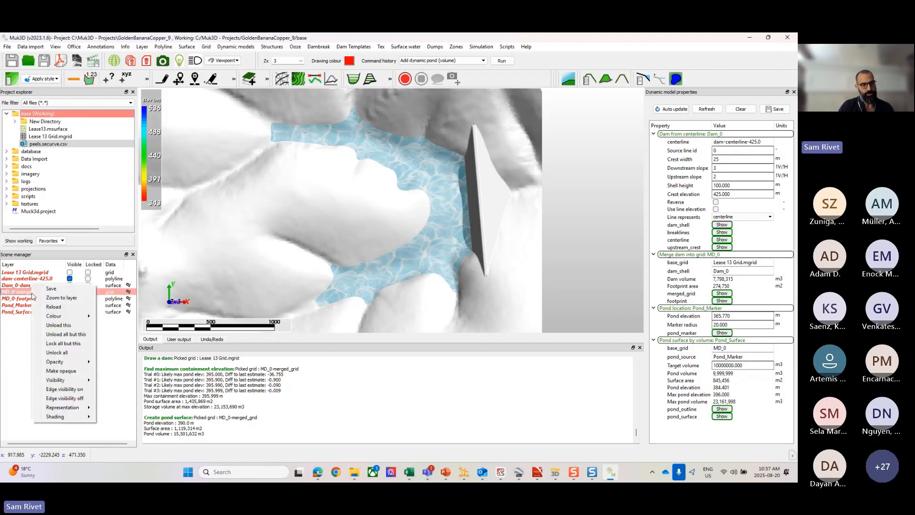
{"action": "left_click", "coordinate": [59, 289]}
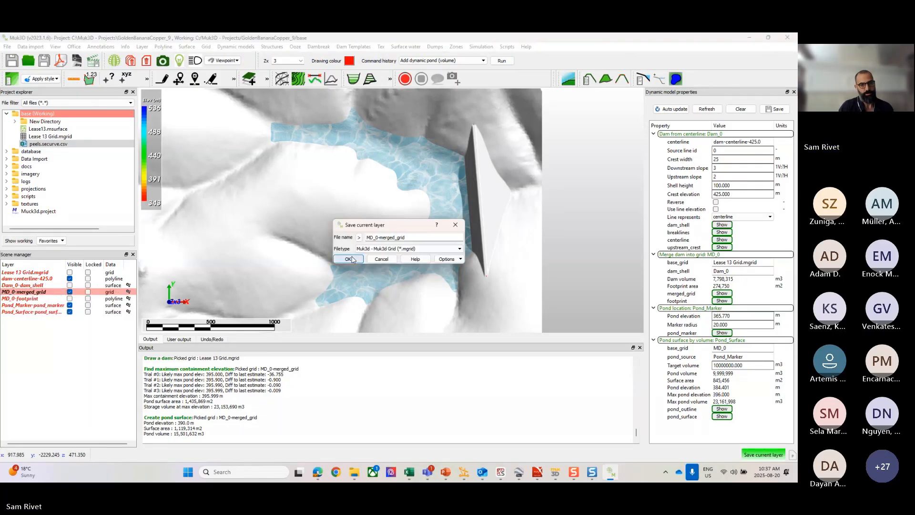
{"action": "left_click", "coordinate": [355, 260]}
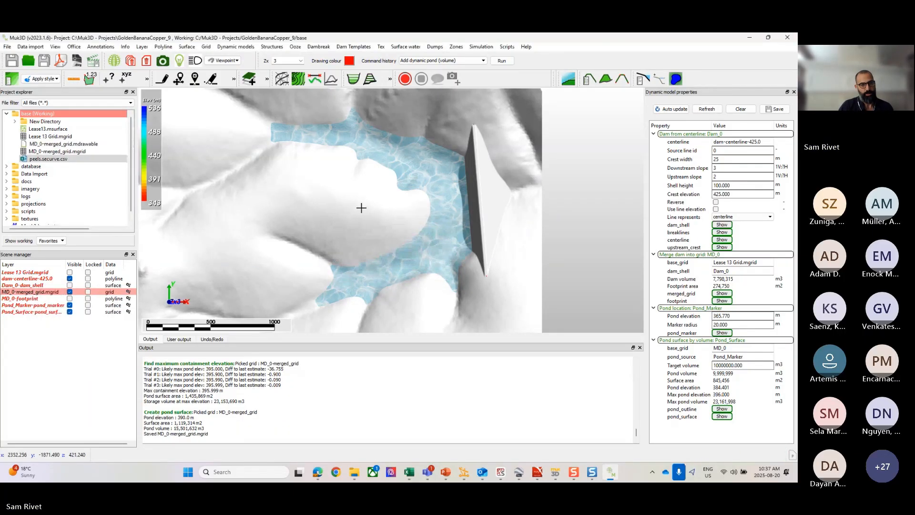
Step: Clear all graphics from the scene, discarding every unsaved layer
{"action": "scroll", "coordinate": [404, 212], "scroll_direction": "down", "scroll_amount": 3}
{"action": "scroll", "coordinate": [405, 213], "scroll_direction": "up", "scroll_amount": 3}
{"action": "right_click", "coordinate": [408, 217]}
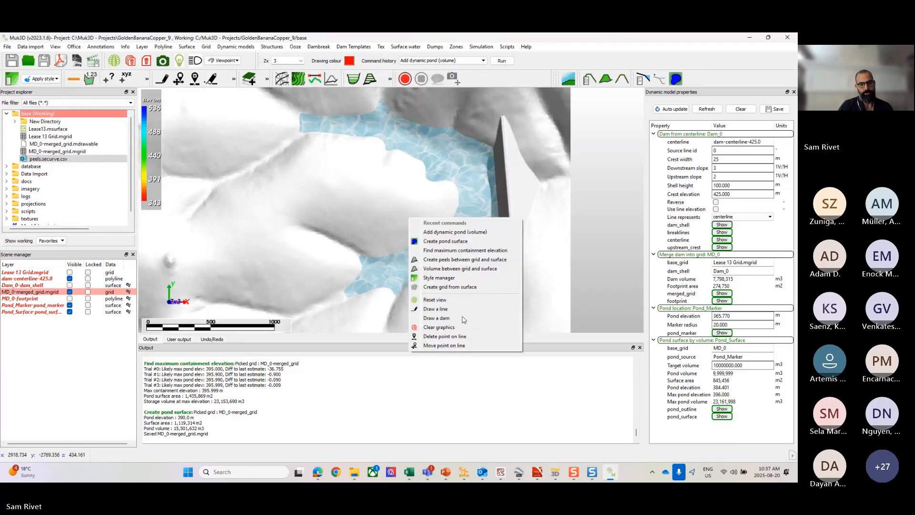
{"action": "left_click", "coordinate": [438, 327]}
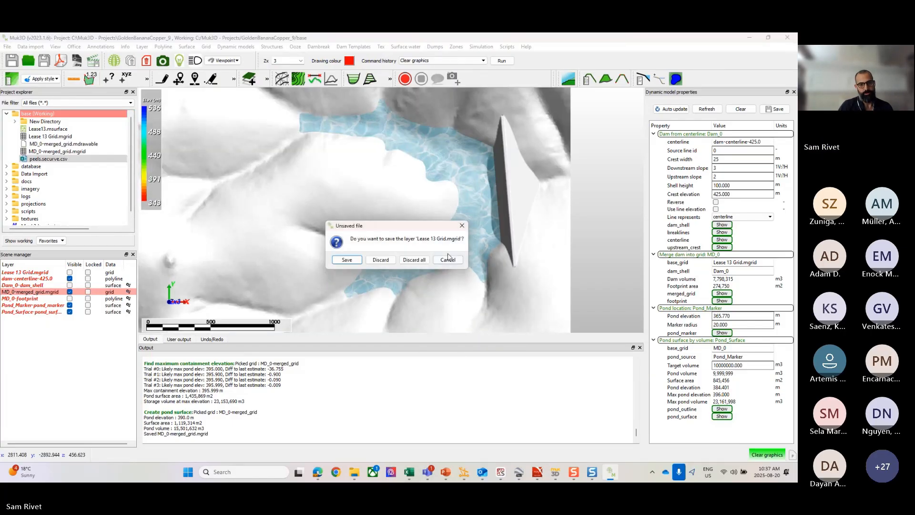
{"action": "left_click", "coordinate": [413, 261]}
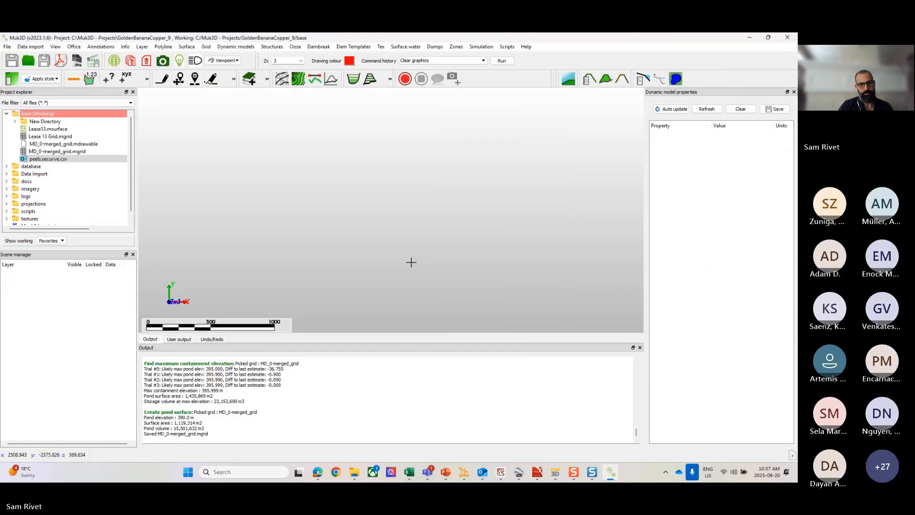
Step: Load MD_0-merged_grid.mgrid from the base folder into the empty scene
{"action": "left_click", "coordinate": [40, 160]}
{"action": "left_click_drag", "start_coordinate": [53, 151], "coordinate": [374, 261]}
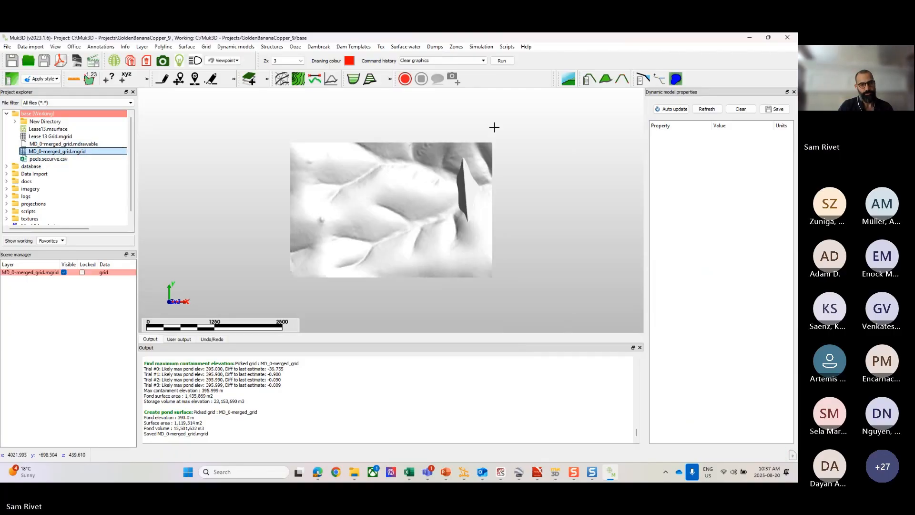
{"action": "scroll", "coordinate": [492, 194], "scroll_direction": "up", "scroll_amount": 5}
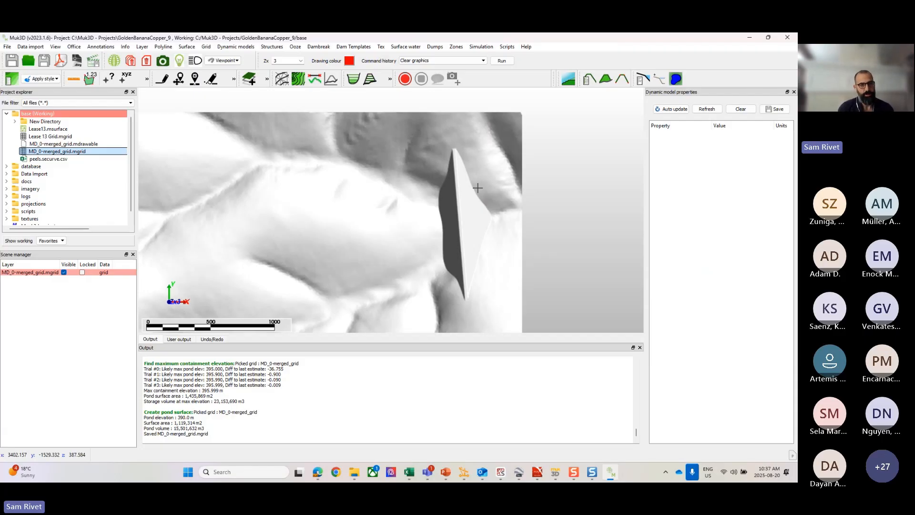
Step: Create a new tailings entry in the project's tailings database and name it Tailings Type 1
{"action": "left_click", "coordinate": [301, 50]}
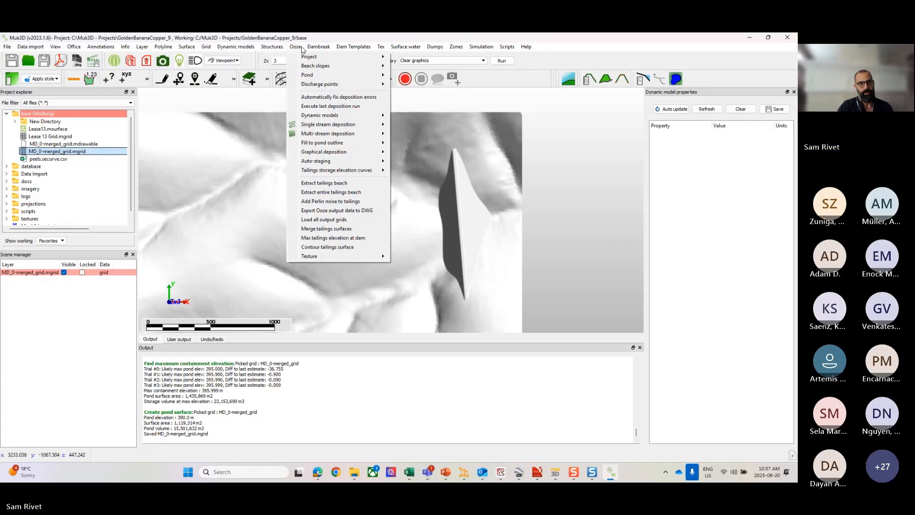
{"action": "mouse_move", "coordinate": [315, 57]}
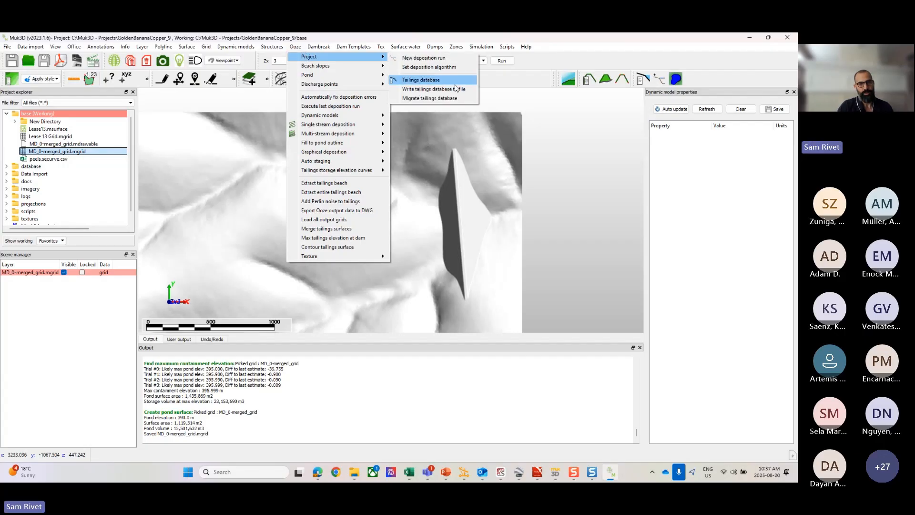
{"action": "left_click", "coordinate": [421, 80]}
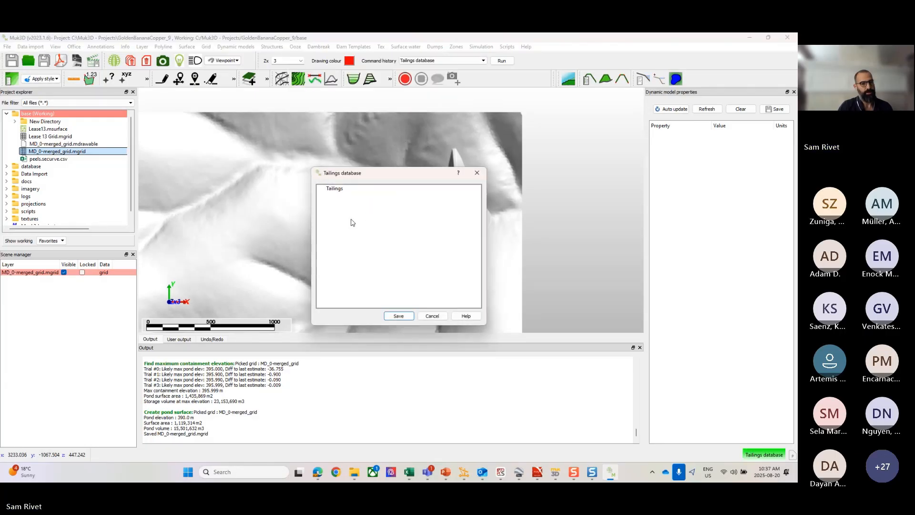
{"action": "left_click", "coordinate": [334, 189]}
{"action": "right_click", "coordinate": [333, 191]}
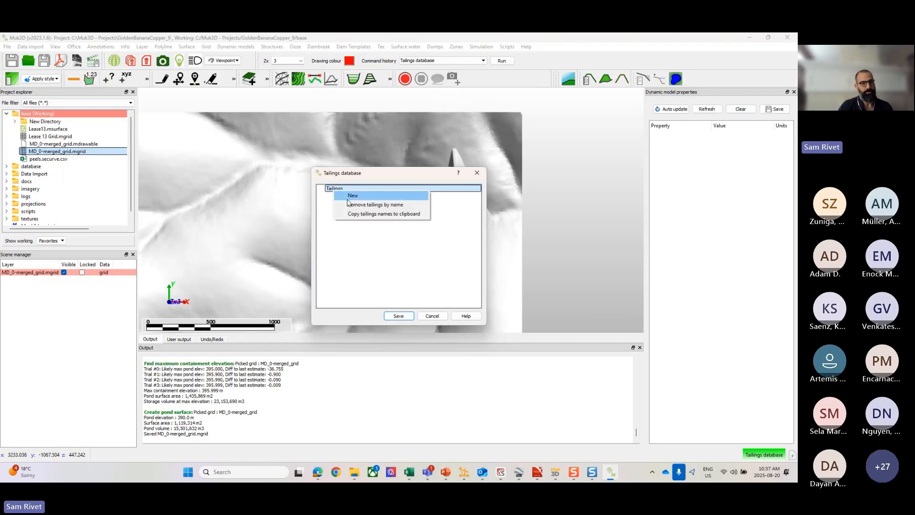
{"action": "left_click", "coordinate": [353, 196]}
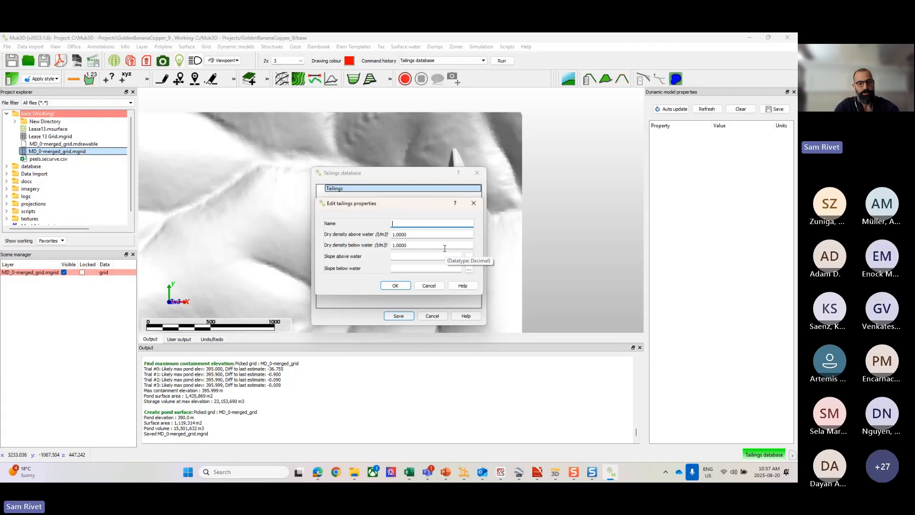
{"action": "type", "text": "Tailings Type 1"}
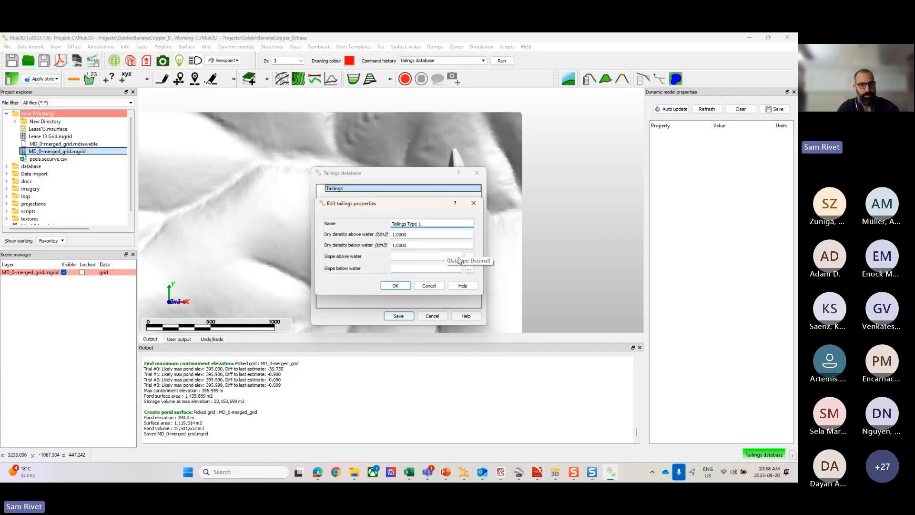
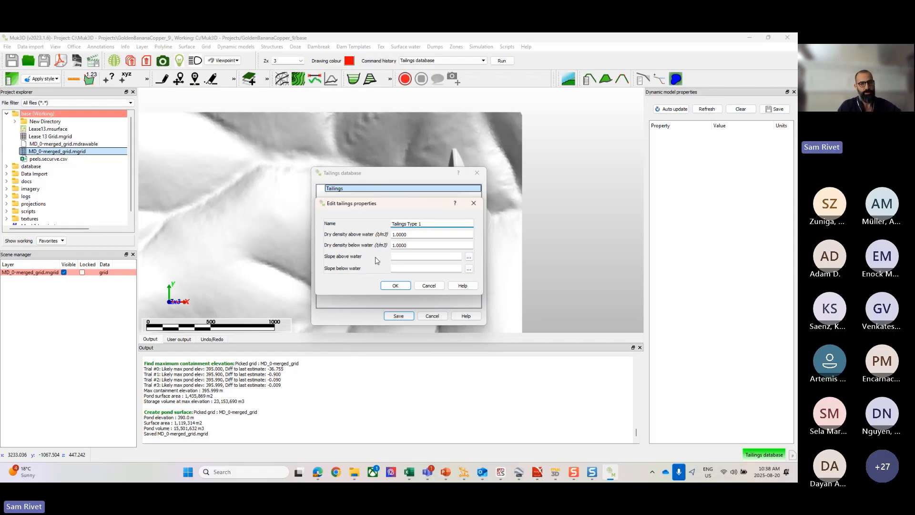
Step: Try a linear slope of 0.01 for the above-water slope of Tailings Type 1
{"action": "left_click", "coordinate": [469, 257]}
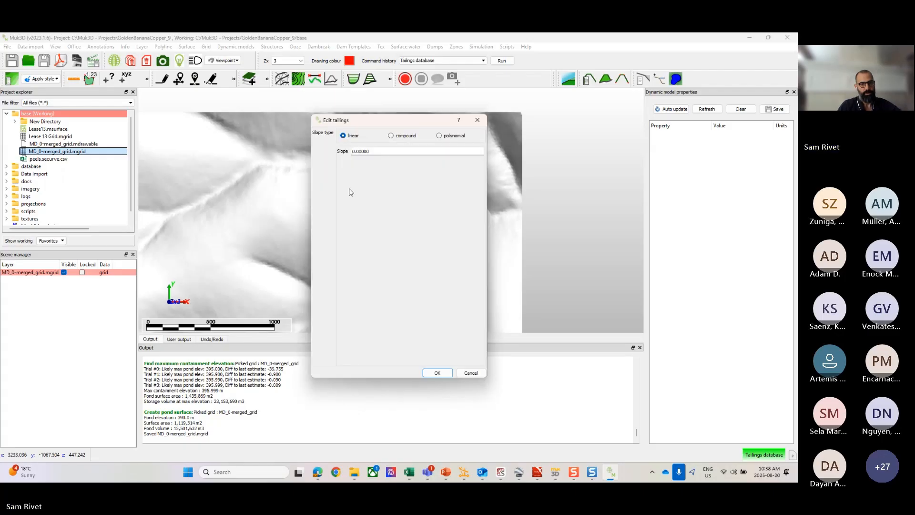
{"action": "triple_click", "coordinate": [385, 152]}
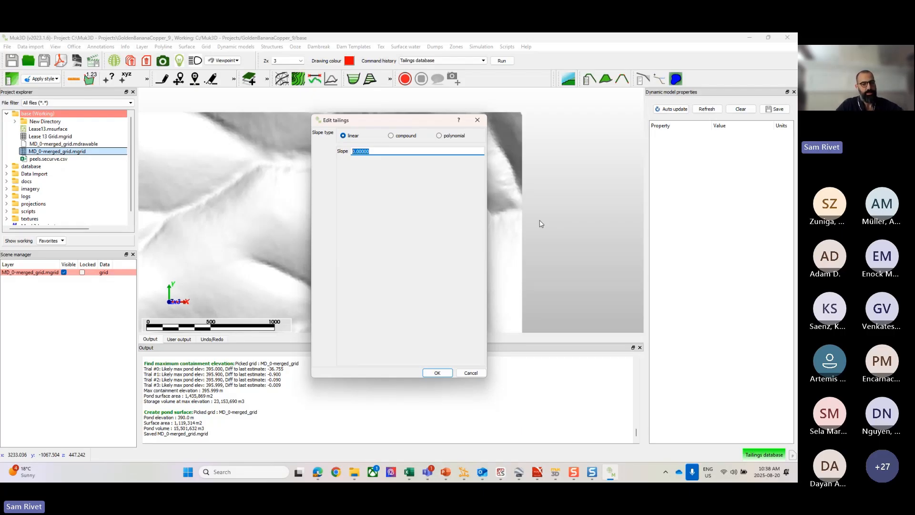
{"action": "type", "text": "0."}
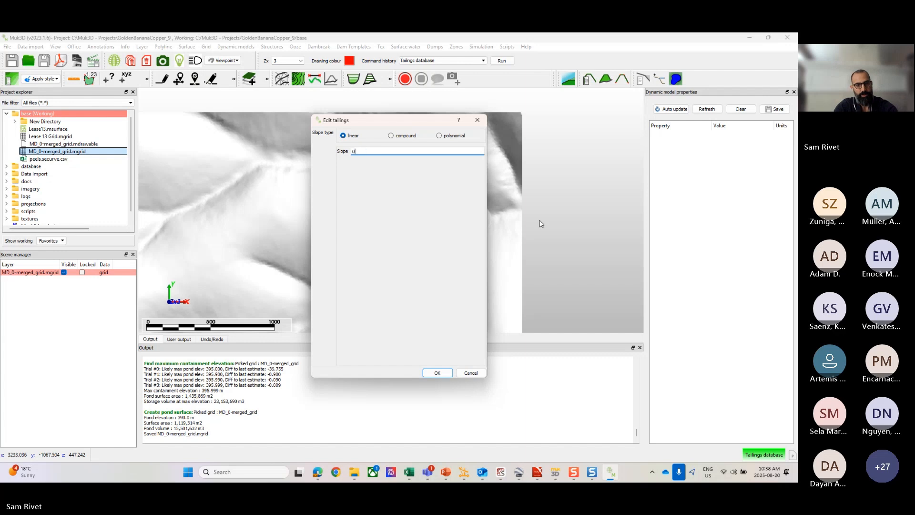
{"action": "type", "text": "02"}
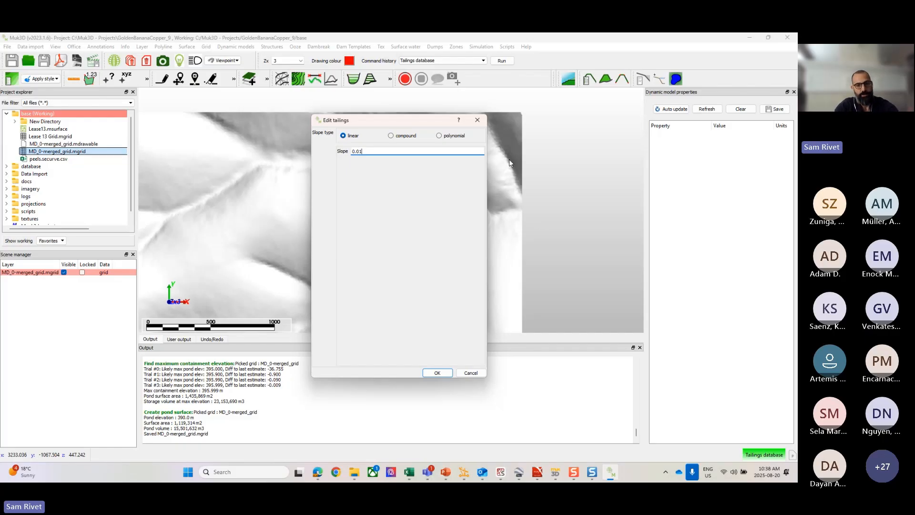
{"action": "key", "text": "BackSpace"}
{"action": "key", "text": "BackSpace"}
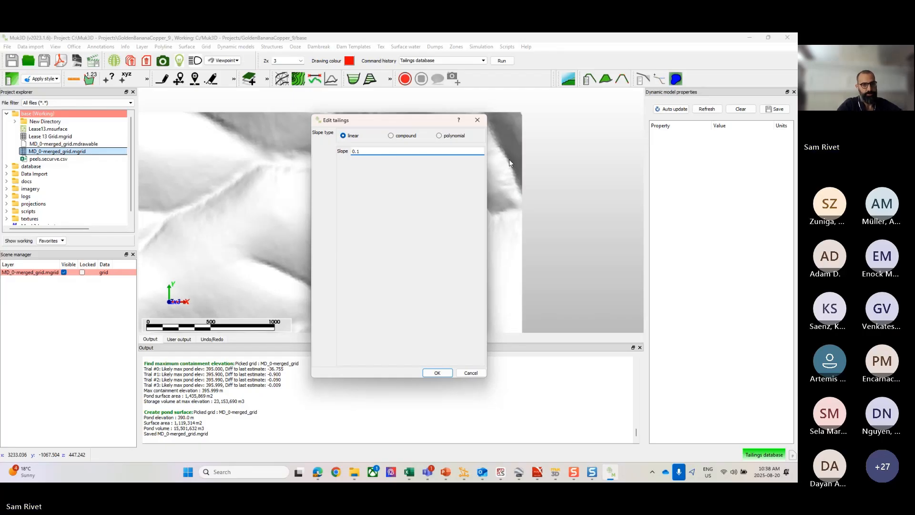
{"action": "type", "text": "1"}
{"action": "left_click", "coordinate": [391, 136]}
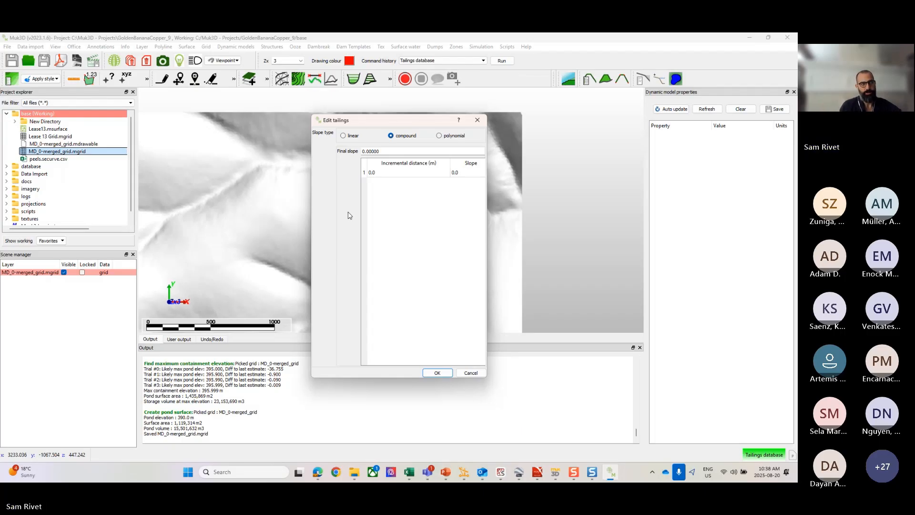
{"action": "right_click", "coordinate": [365, 185]}
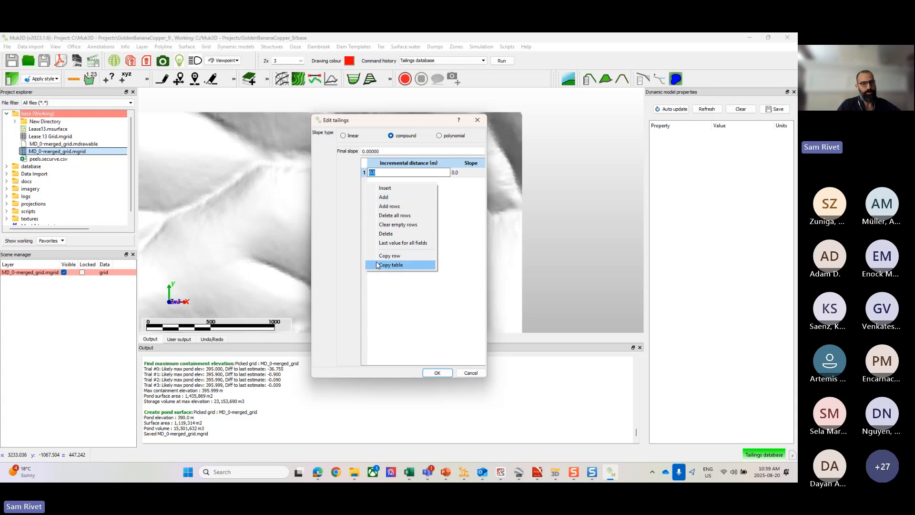
{"action": "left_click", "coordinate": [389, 214]}
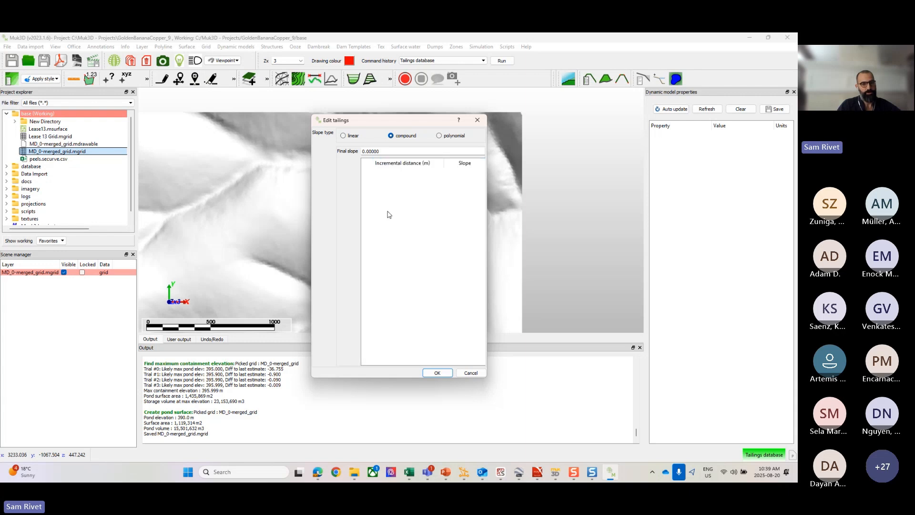
{"action": "left_click", "coordinate": [371, 164]}
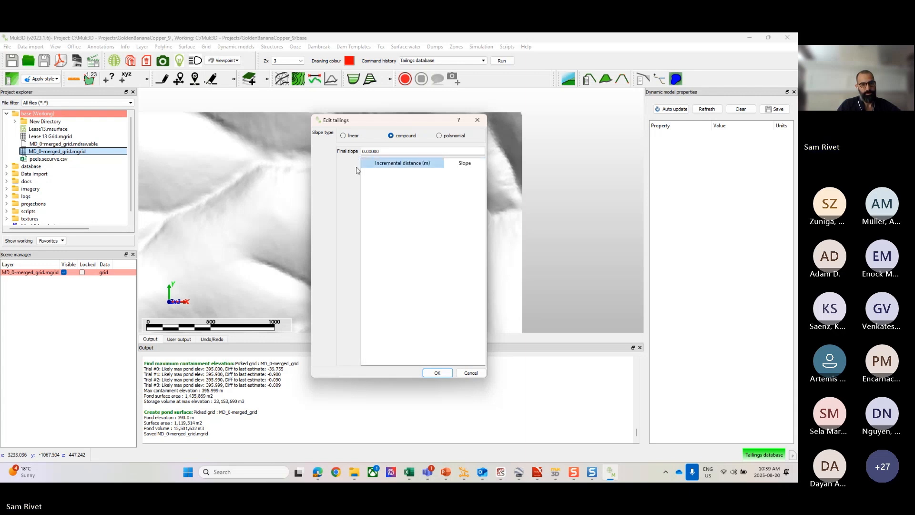
{"action": "left_click", "coordinate": [358, 138]}
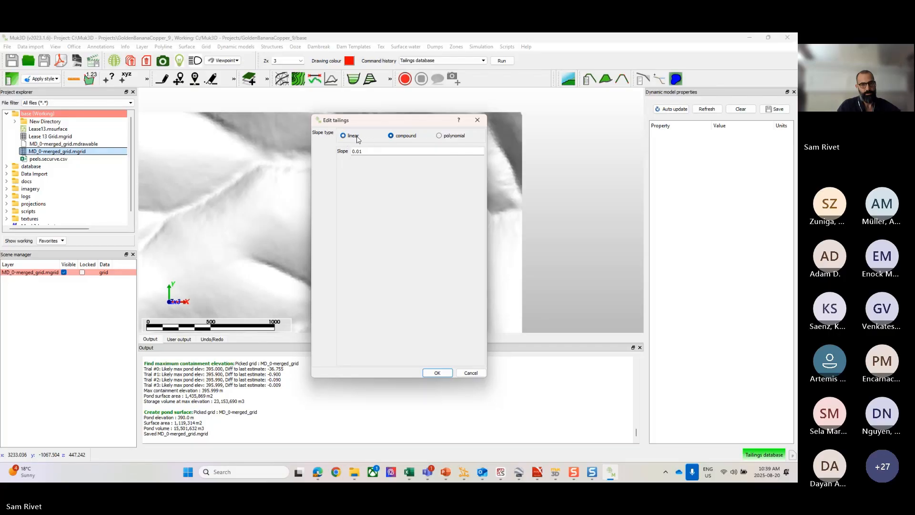
{"action": "left_click", "coordinate": [398, 138]}
{"action": "left_click", "coordinate": [373, 166]}
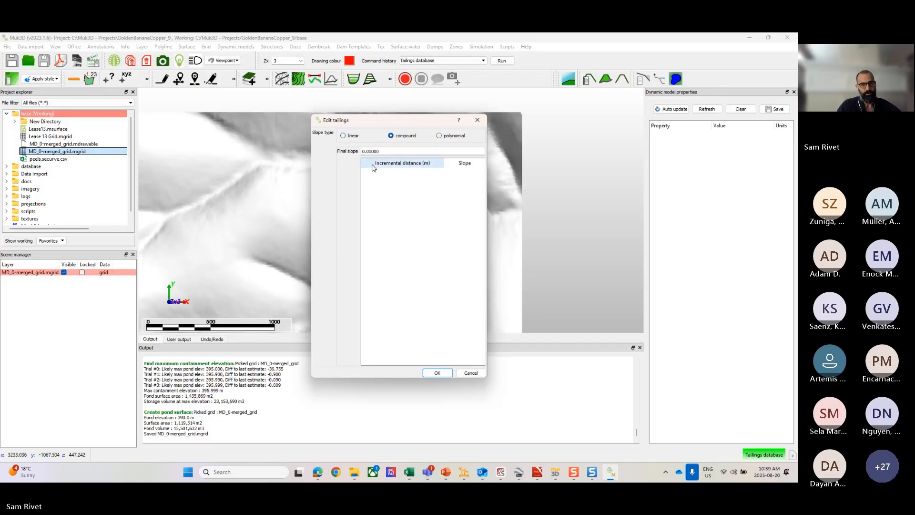
{"action": "left_click", "coordinate": [470, 373]}
Step: Switch the above-water slope of Tailings Type 1 to compound and extend its distance and slope table to three rows
{"action": "left_click", "coordinate": [468, 257]}
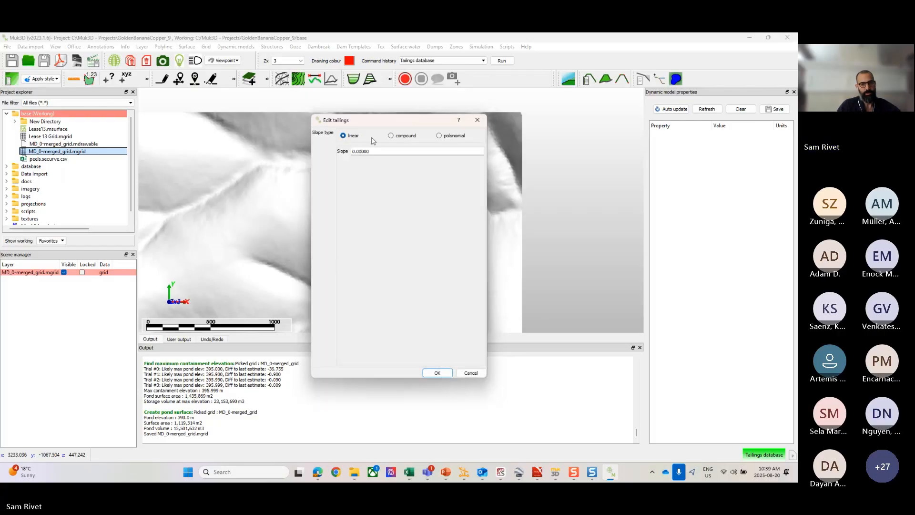
{"action": "left_click", "coordinate": [399, 138]}
{"action": "right_click", "coordinate": [363, 192]}
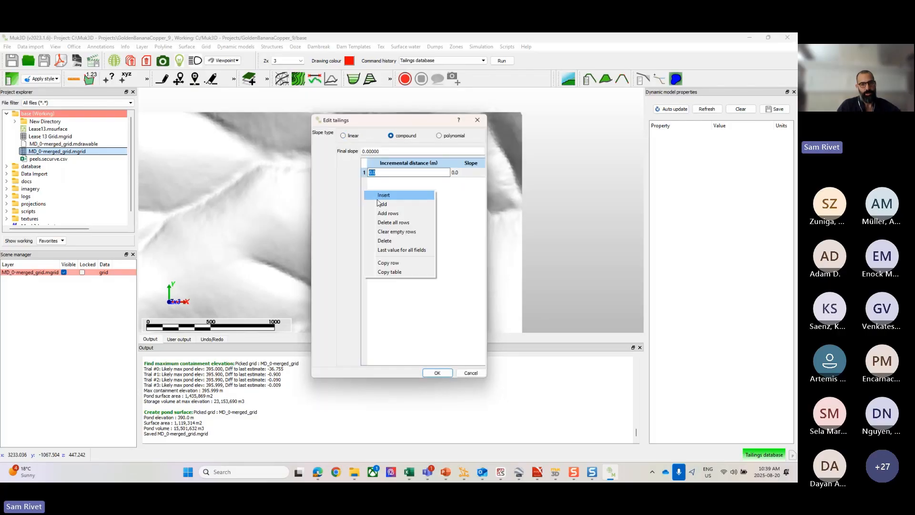
{"action": "left_click", "coordinate": [384, 213]}
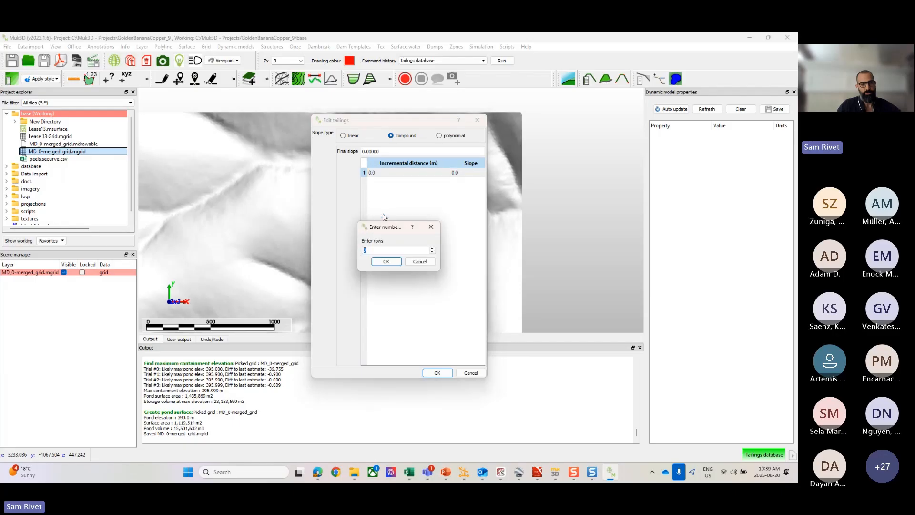
{"action": "left_click", "coordinate": [393, 262]}
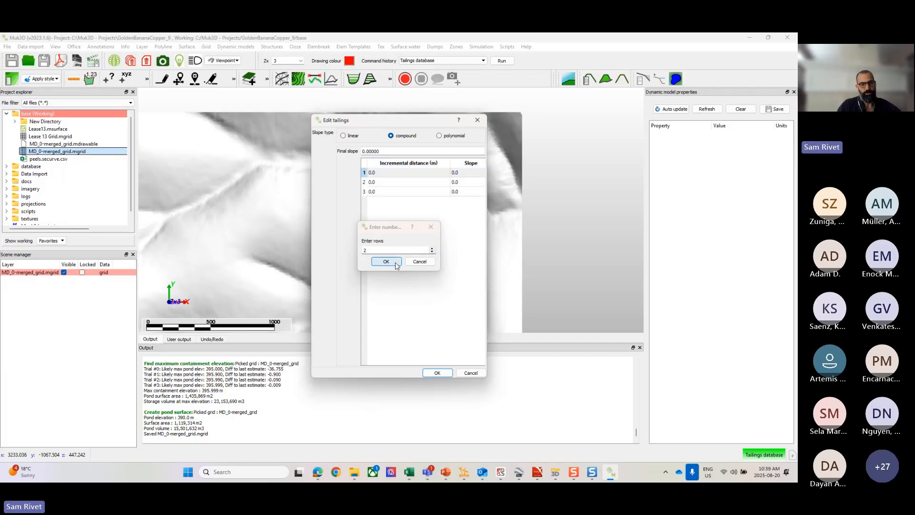
Step: Fill the first two compound slope rows with 100 m at slope 0.05 and 200 m at slope 0.025
{"action": "double_click", "coordinate": [381, 174]}
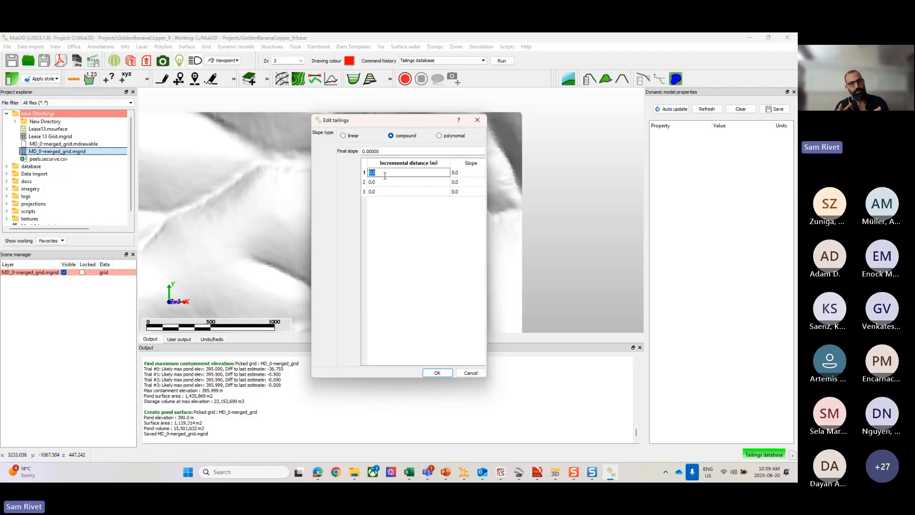
{"action": "type", "text": "1"}
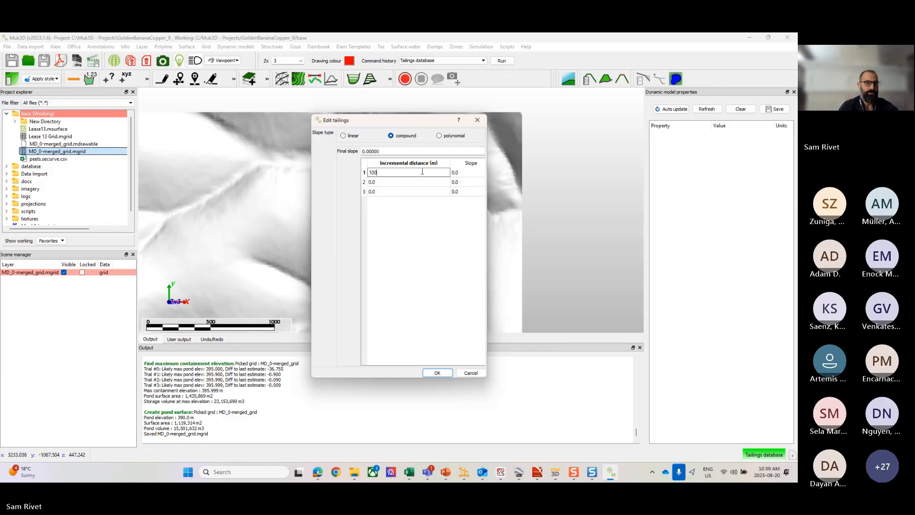
{"action": "double_click", "coordinate": [465, 171]}
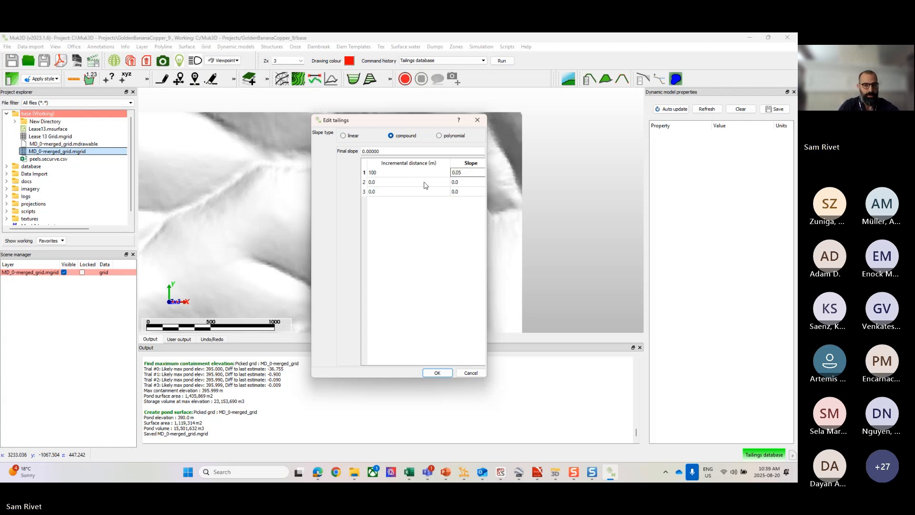
{"action": "double_click", "coordinate": [405, 182]}
{"action": "type", "text": "2"}
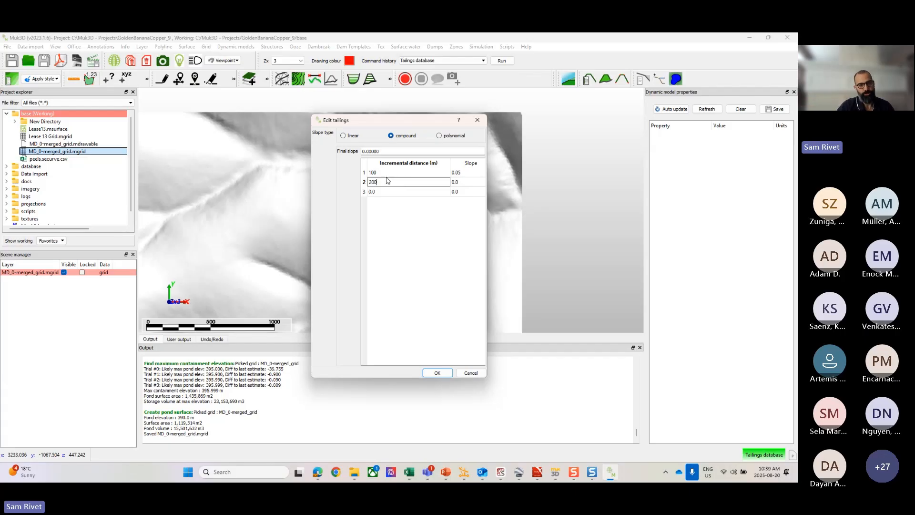
{"action": "double_click", "coordinate": [468, 181]}
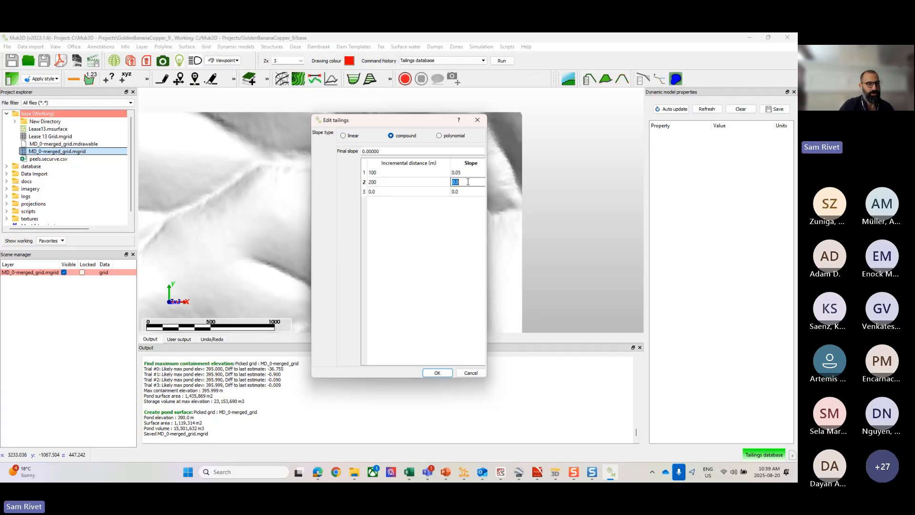
{"action": "type", "text": "0"}
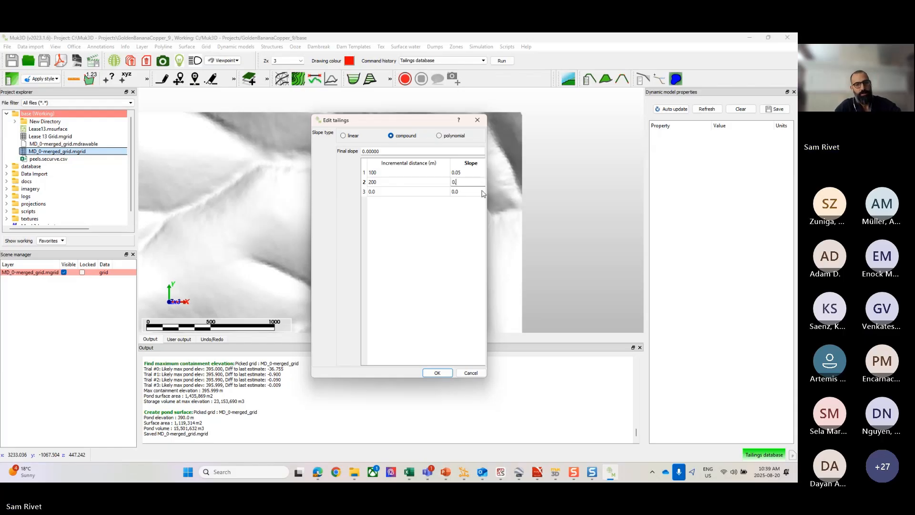
{"action": "type", "text": ".025"}
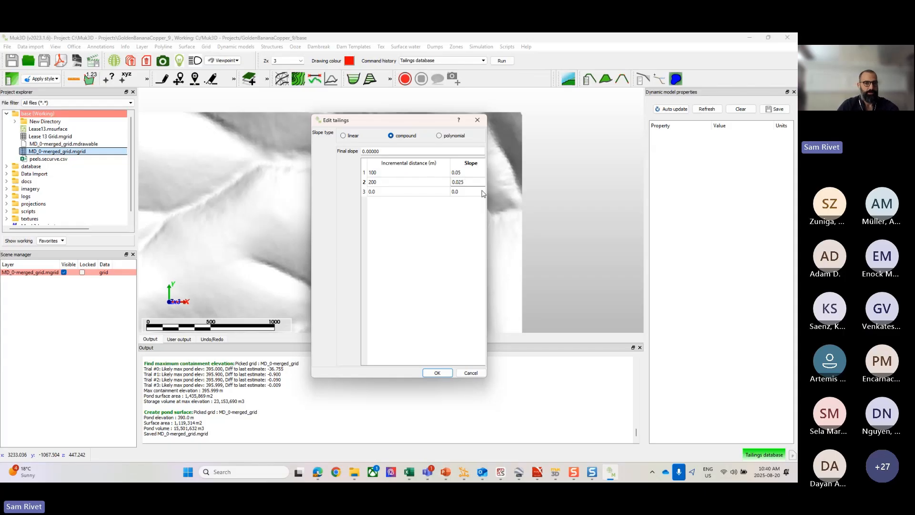
Step: Fill the third compound slope row with 300 m at slope 0.01 and set the final slope to 0.001
{"action": "double_click", "coordinate": [410, 191]}
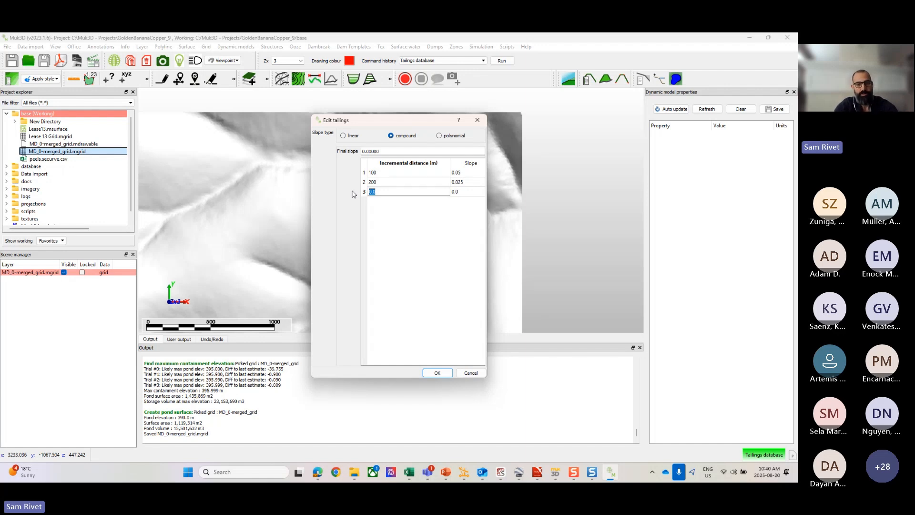
{"action": "type", "text": "300"}
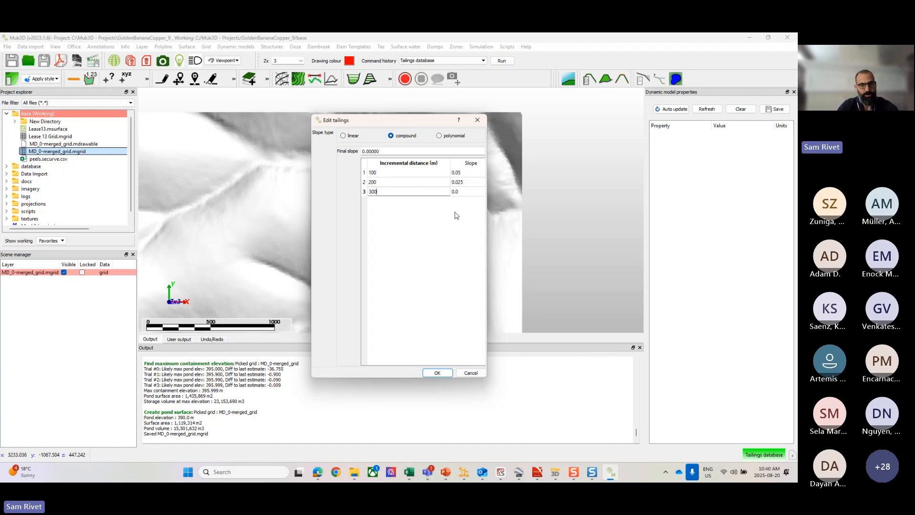
{"action": "key", "text": "Tab"}
{"action": "type", "text": "0.01"}
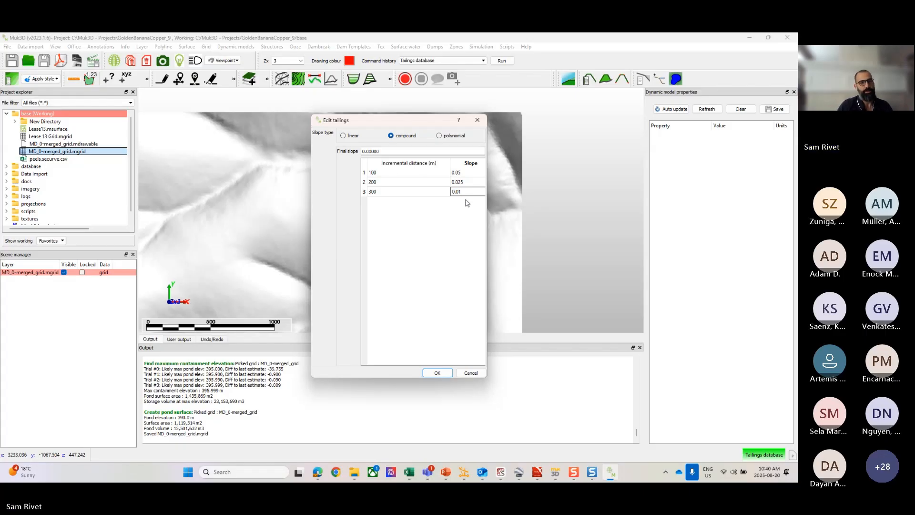
{"action": "key", "text": "Return"}
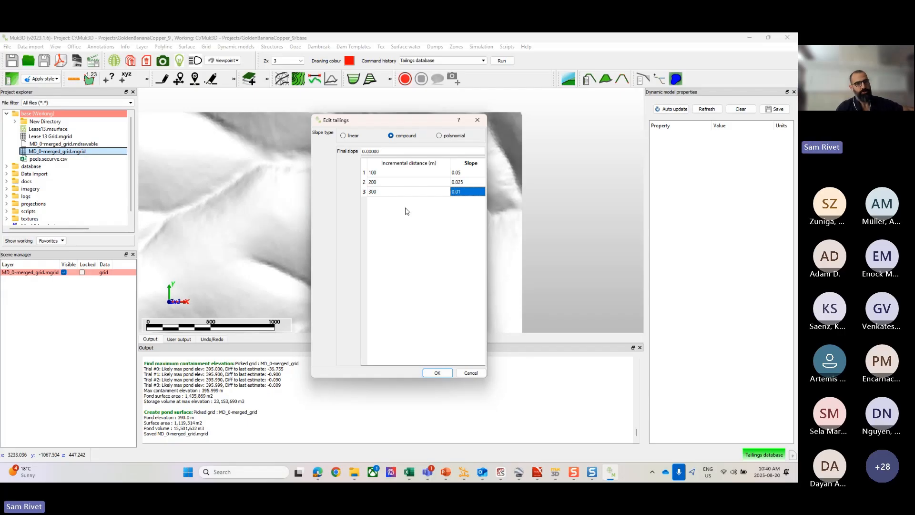
{"action": "left_click_drag", "start_coordinate": [388, 149], "coordinate": [339, 148]}
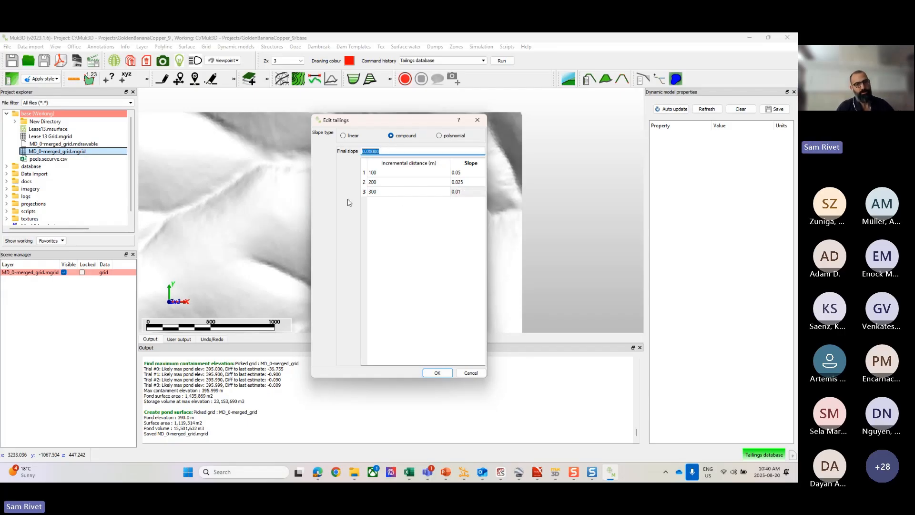
{"action": "type", "text": "0.0"}
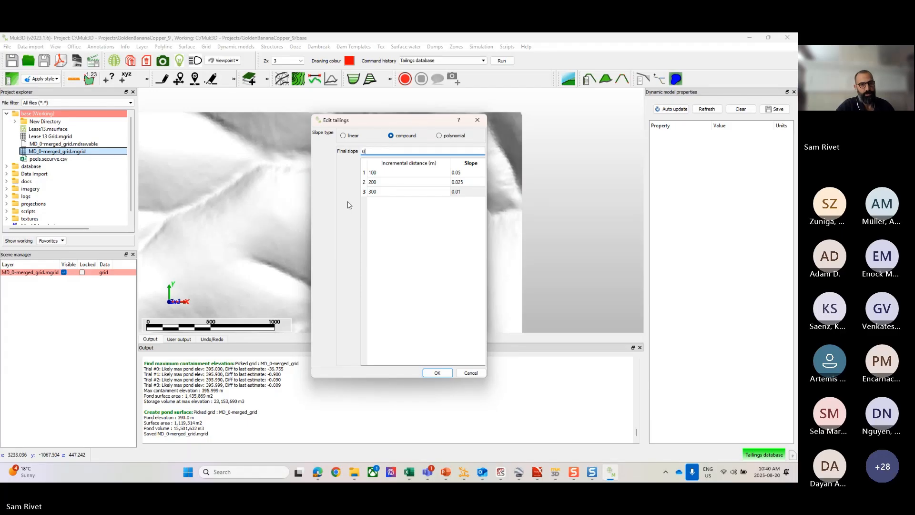
{"action": "type", "text": "0"}
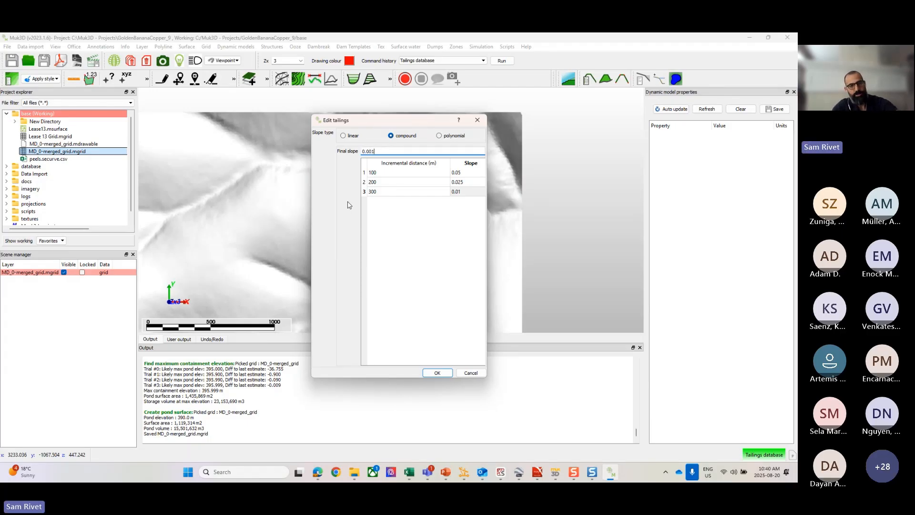
{"action": "type", "text": "1"}
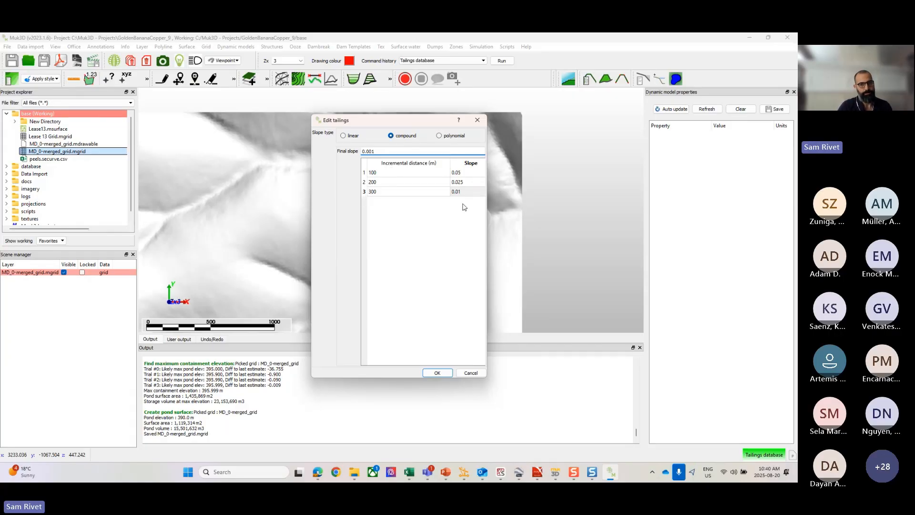
Step: Change the above-water slope type to linear with a slope of 0.01 and accept the definition
{"action": "left_click", "coordinate": [441, 136]}
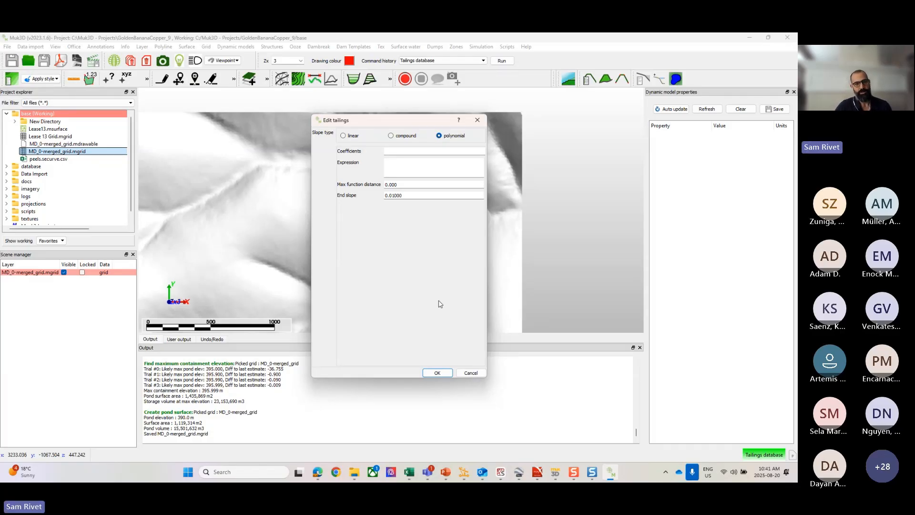
{"action": "left_click", "coordinate": [353, 137]}
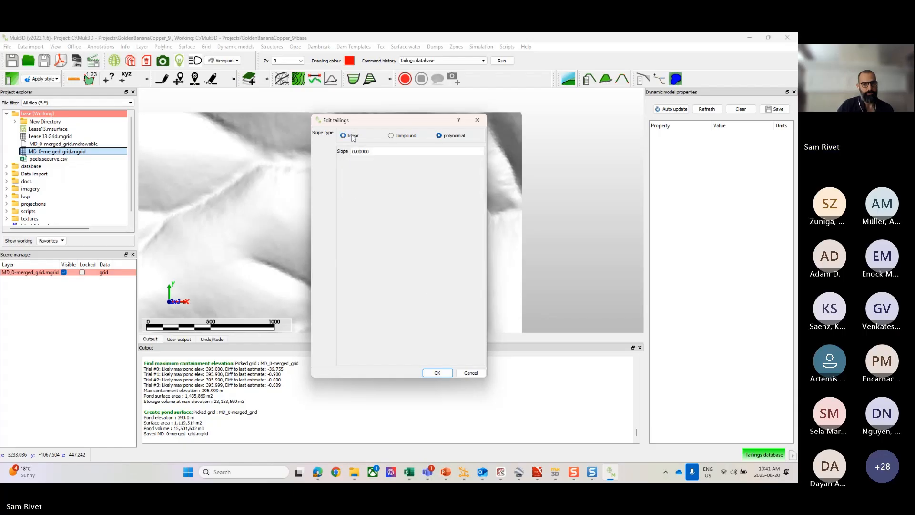
{"action": "left_click_drag", "start_coordinate": [362, 150], "coordinate": [320, 154]}
{"action": "type", "text": "0"}
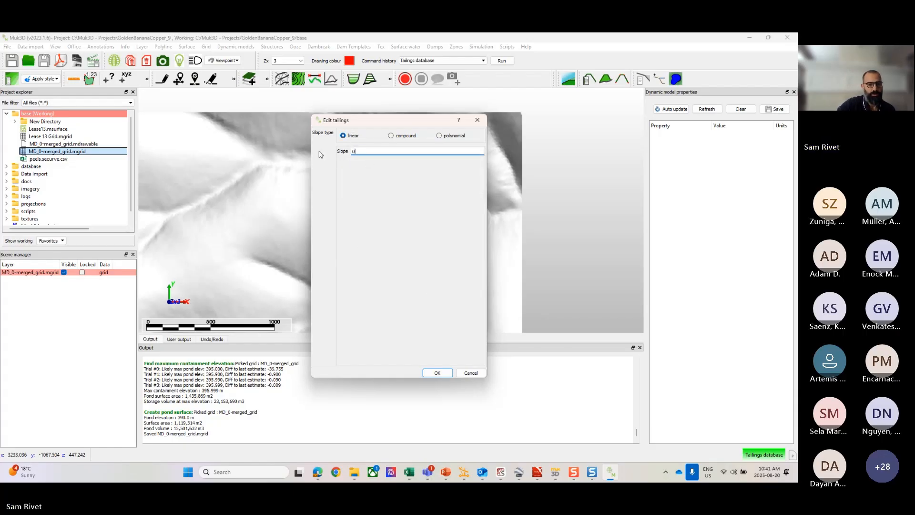
{"action": "type", "text": ".01"}
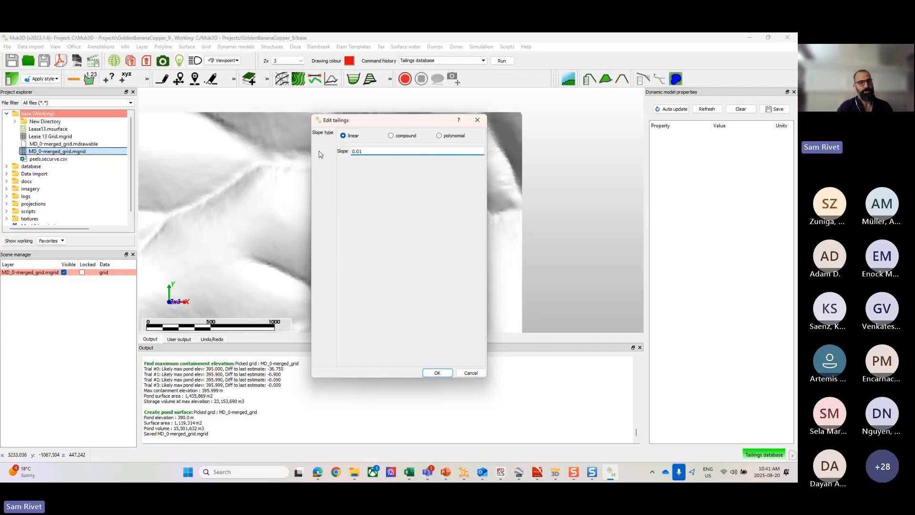
{"action": "left_click", "coordinate": [437, 372]}
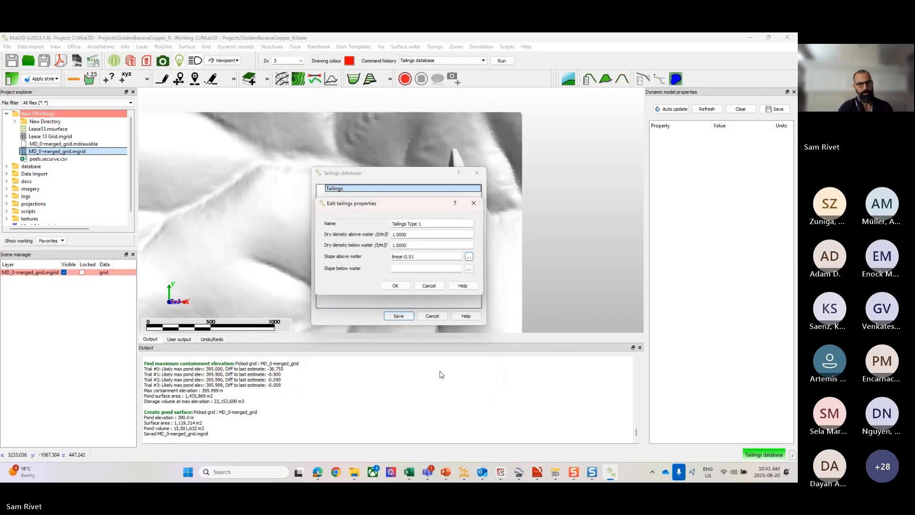
Step: Set the below-water slope of Tailings Type 1 to linear 0.03, accept its properties and save the tailings database
{"action": "left_click", "coordinate": [467, 267]}
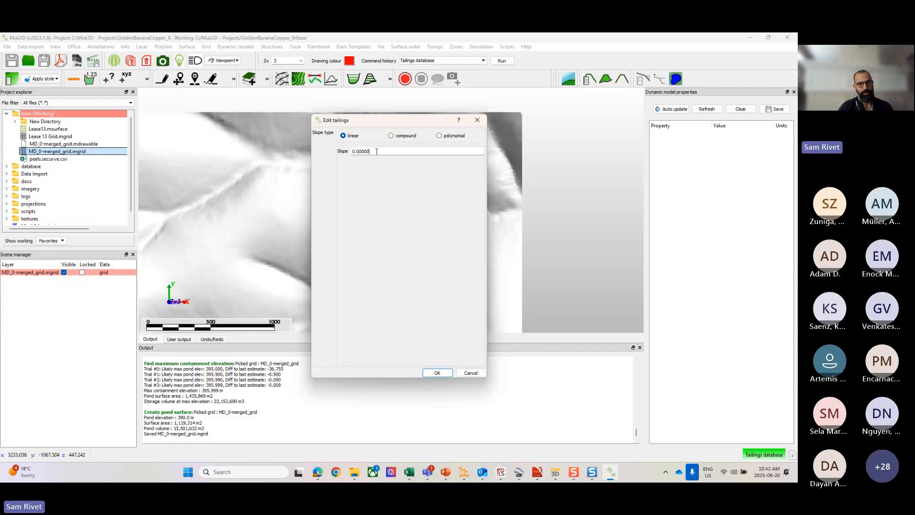
{"action": "key", "text": "ctrl+a"}
{"action": "type", "text": "0."}
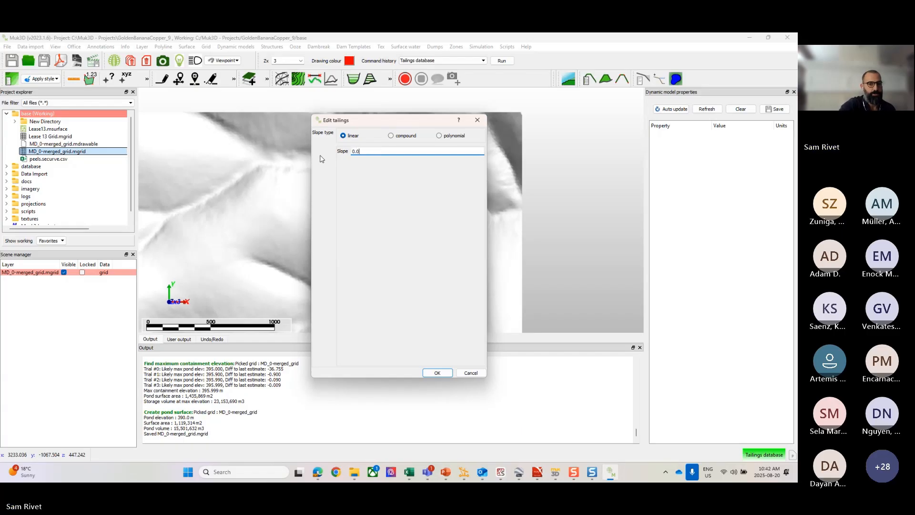
{"action": "type", "text": "03"}
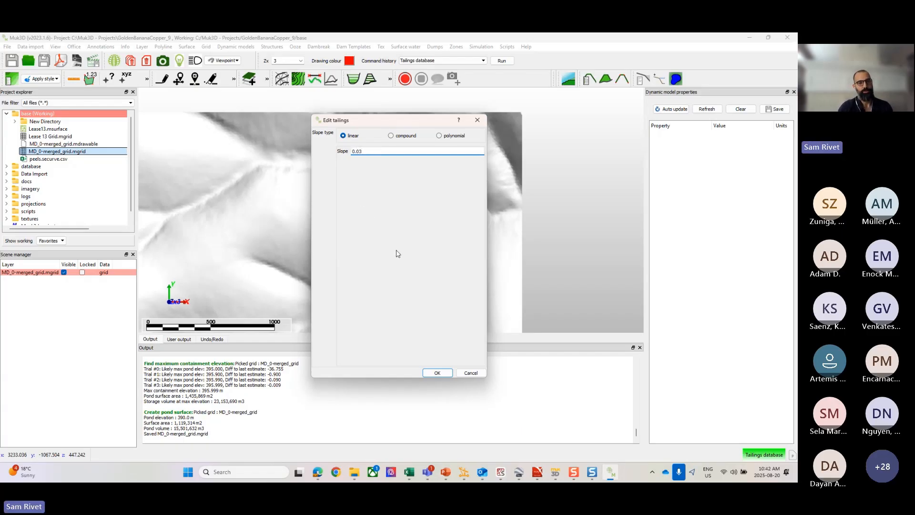
{"action": "left_click", "coordinate": [433, 373]}
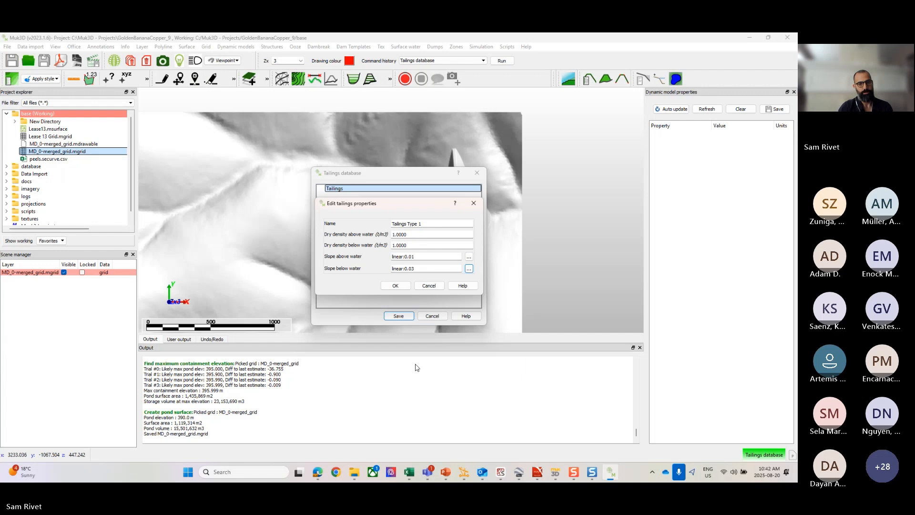
{"action": "left_click", "coordinate": [396, 286]}
{"action": "left_click", "coordinate": [352, 196]}
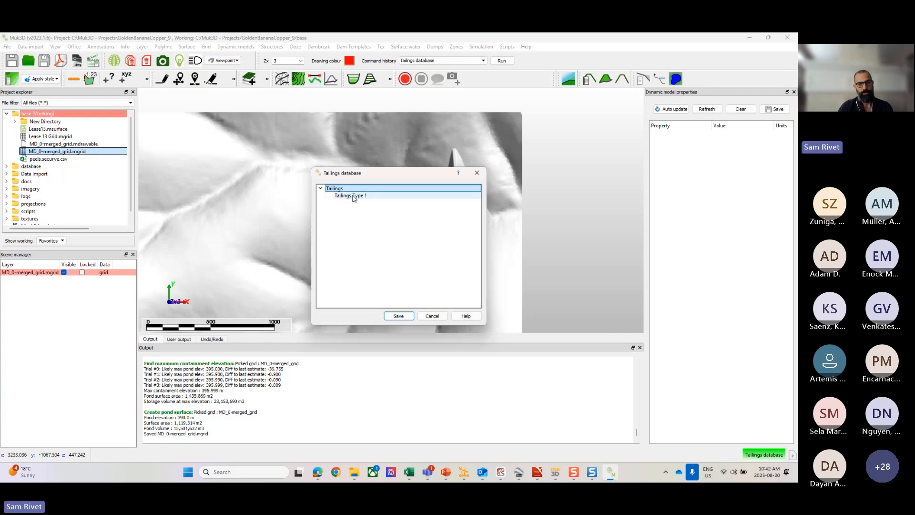
{"action": "left_click", "coordinate": [399, 315]}
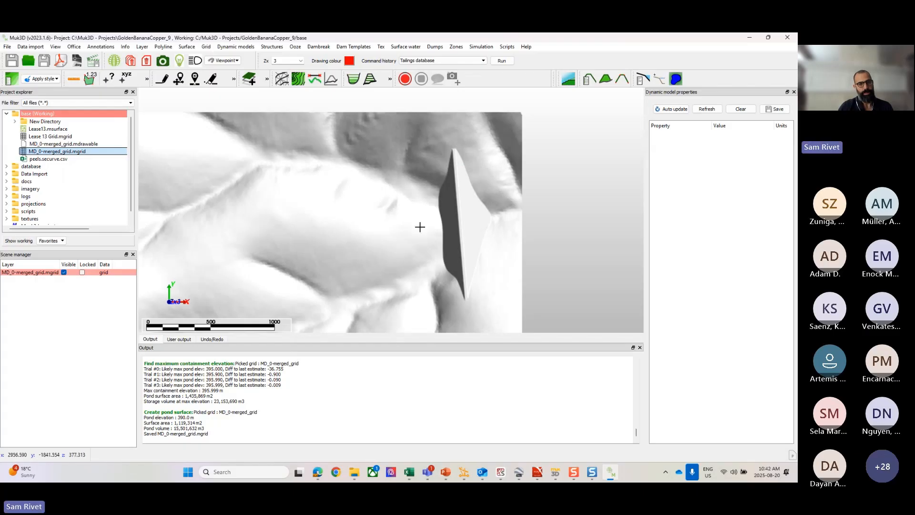
Step: Draw a polyline about 807 m long at elevation 397 m along the dam's upstream face, from abutment to abutment
{"action": "scroll", "coordinate": [419, 224], "scroll_direction": "down", "scroll_amount": 2}
{"action": "scroll", "coordinate": [437, 217], "scroll_direction": "up", "scroll_amount": 3}
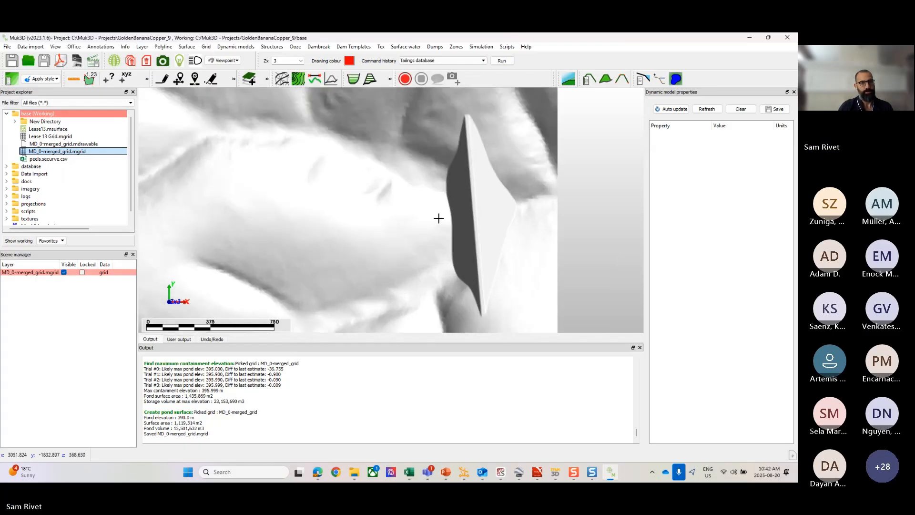
{"action": "left_click", "coordinate": [164, 46]}
{"action": "mouse_move", "coordinate": [200, 57]}
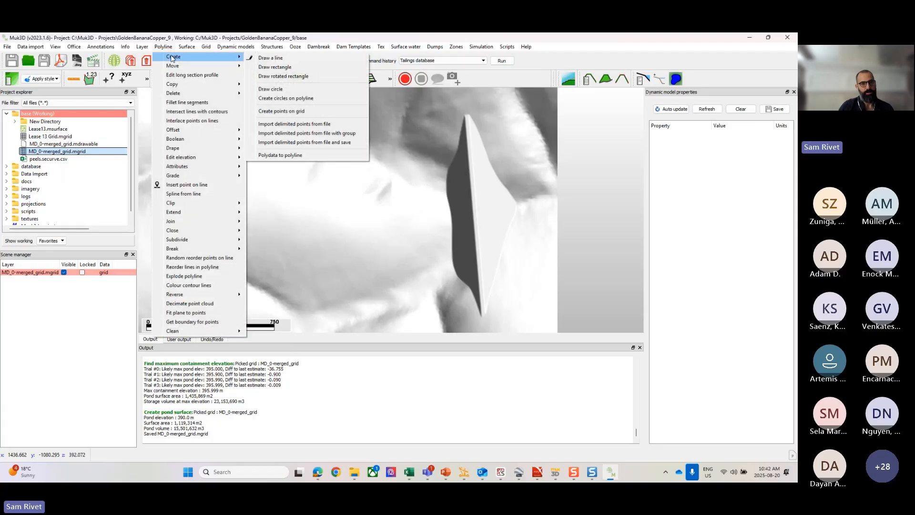
{"action": "left_click", "coordinate": [295, 59]}
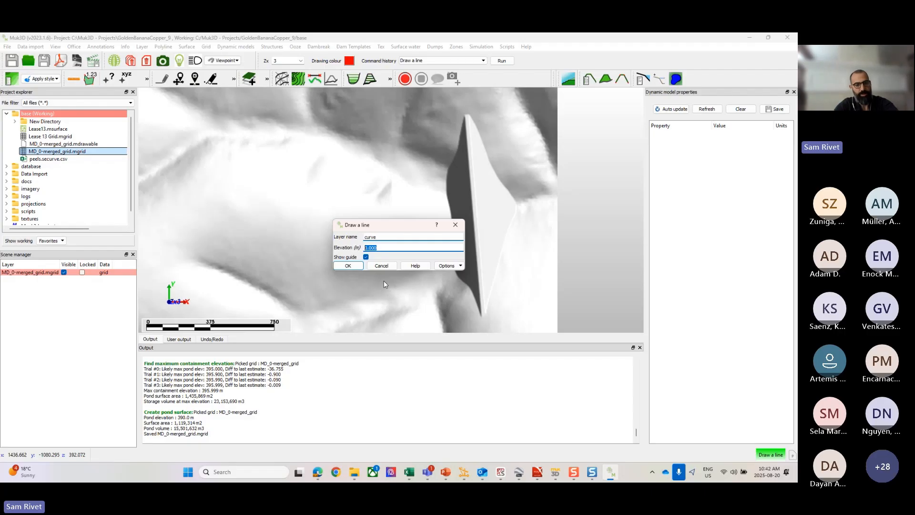
{"action": "type", "text": "397"}
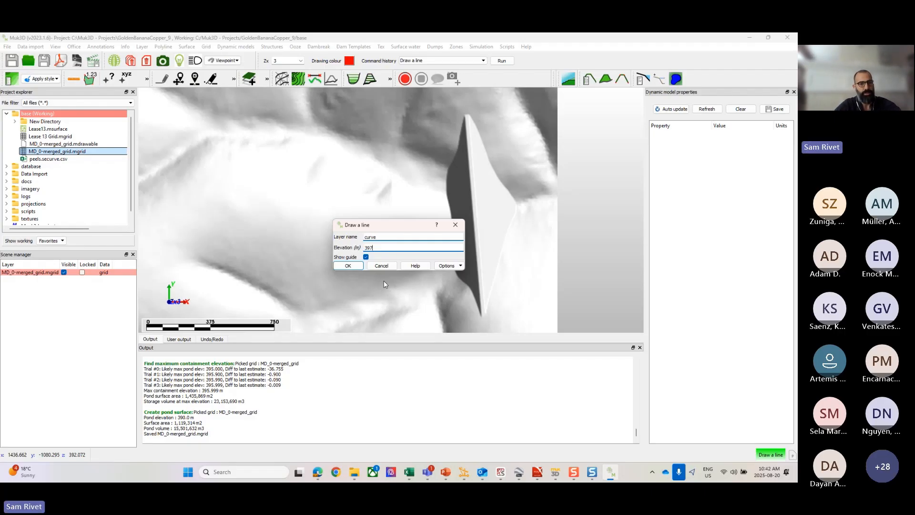
{"action": "left_click", "coordinate": [349, 265]}
{"action": "scroll", "coordinate": [448, 146], "scroll_direction": "up", "scroll_amount": 2}
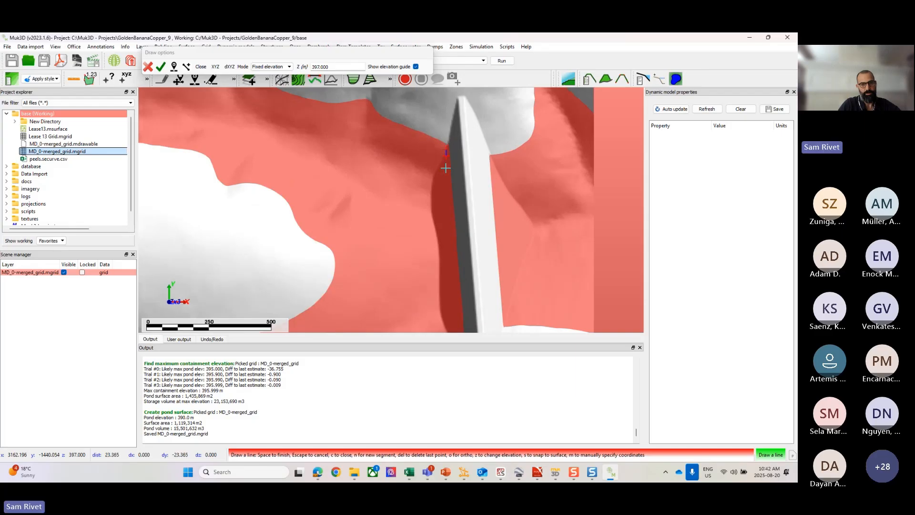
{"action": "left_click", "coordinate": [446, 150]}
{"action": "scroll", "coordinate": [444, 215], "scroll_direction": "down", "scroll_amount": 3}
{"action": "scroll", "coordinate": [444, 277], "scroll_direction": "up", "scroll_amount": 2}
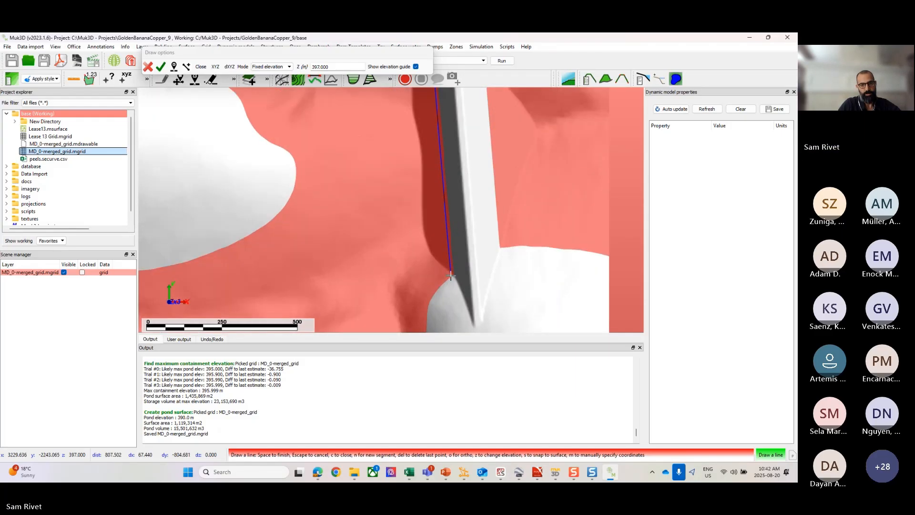
{"action": "left_click", "coordinate": [450, 276]}
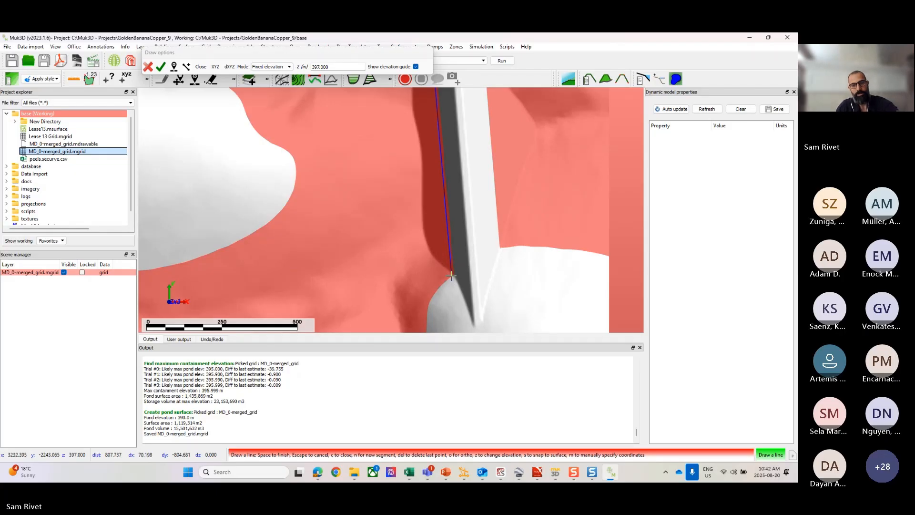
{"action": "key", "text": "space"}
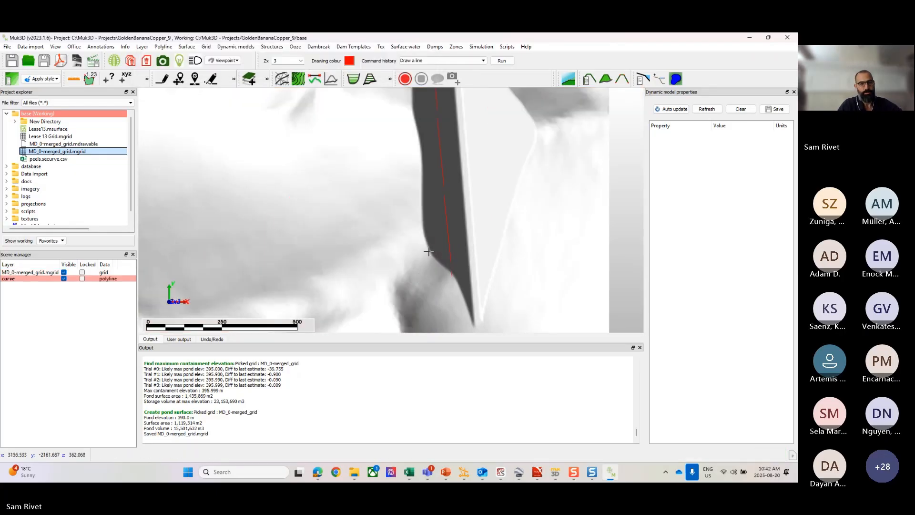
Step: Save the drawn polyline layer as the Muk3D curve file Discharge 1
{"action": "left_click", "coordinate": [19, 281]}
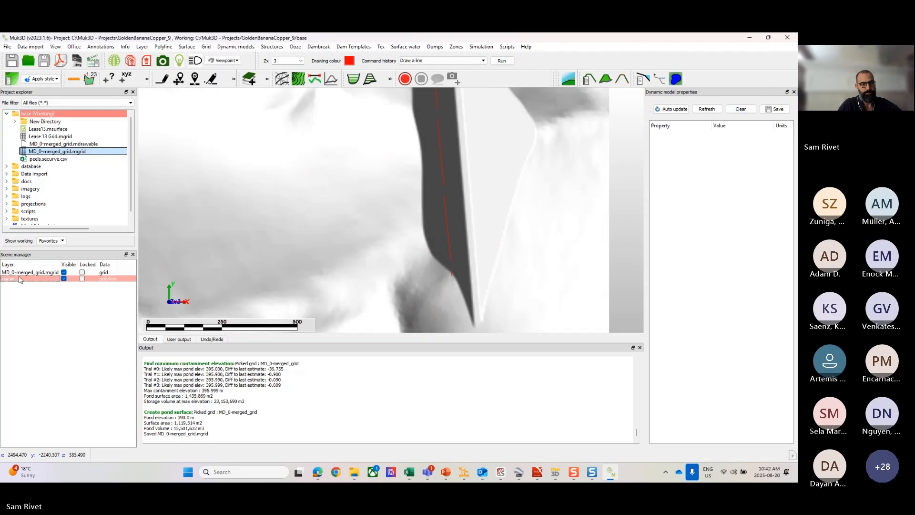
{"action": "right_click", "coordinate": [19, 280]}
{"action": "left_click", "coordinate": [14, 281]}
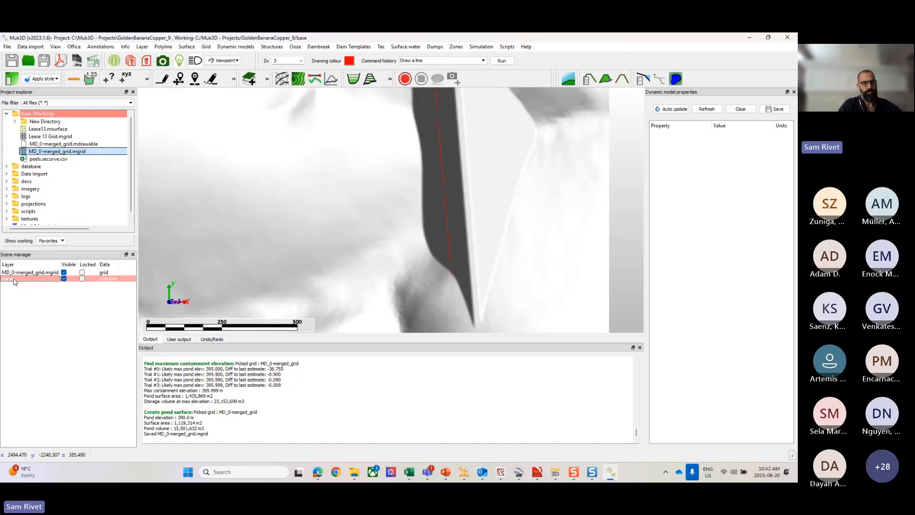
{"action": "right_click", "coordinate": [15, 280]}
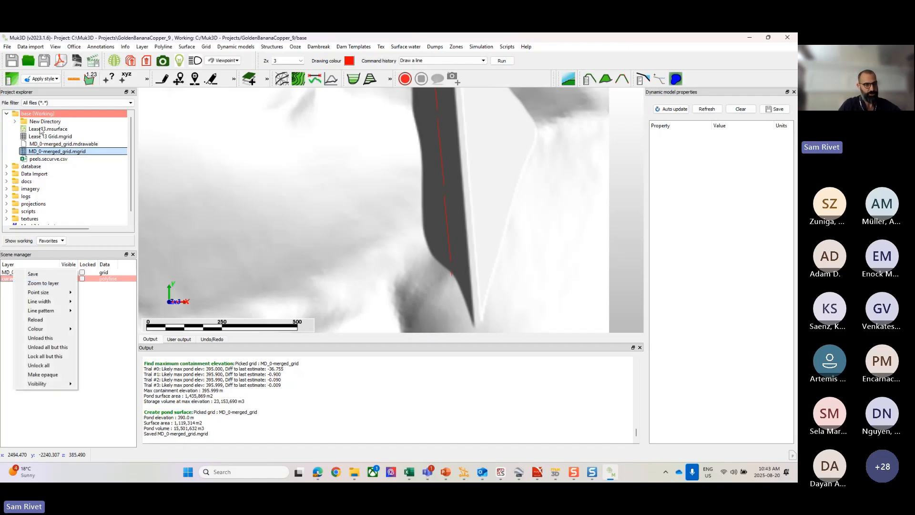
{"action": "left_click", "coordinate": [33, 274]}
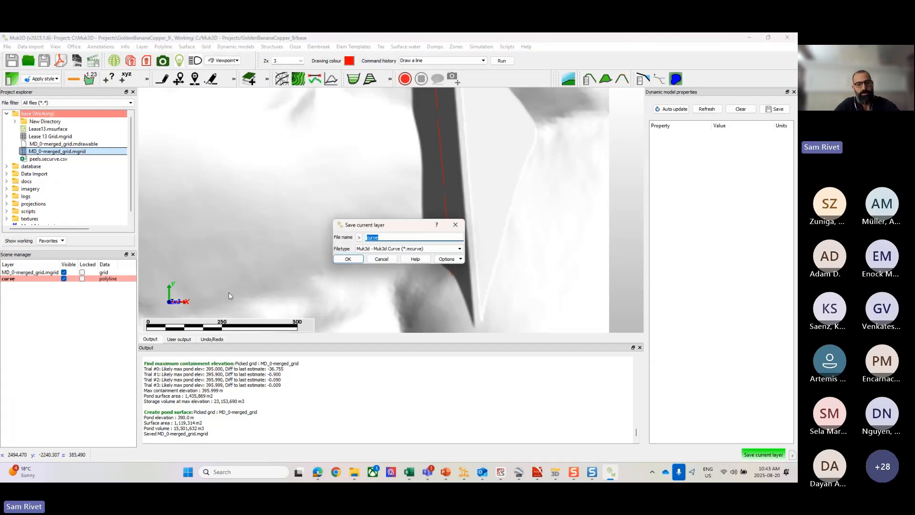
{"action": "type", "text": "Discharge 1"}
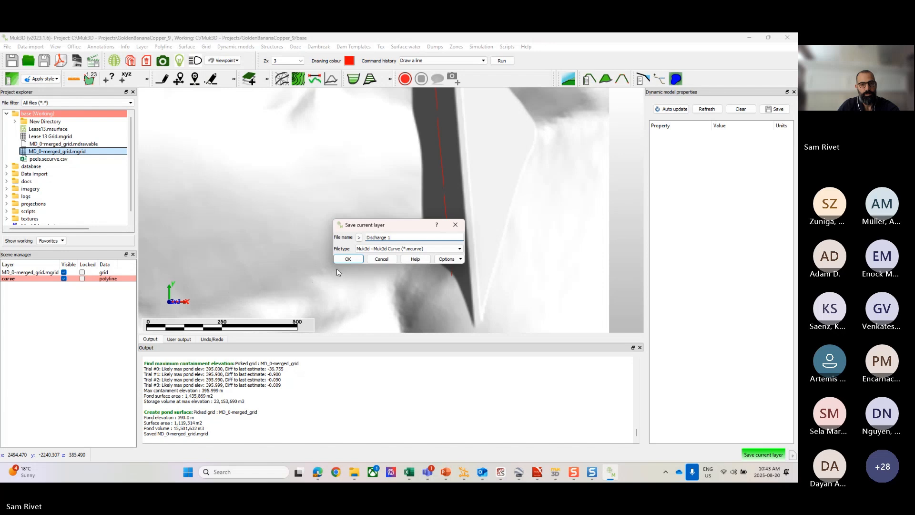
{"action": "left_click", "coordinate": [346, 259]}
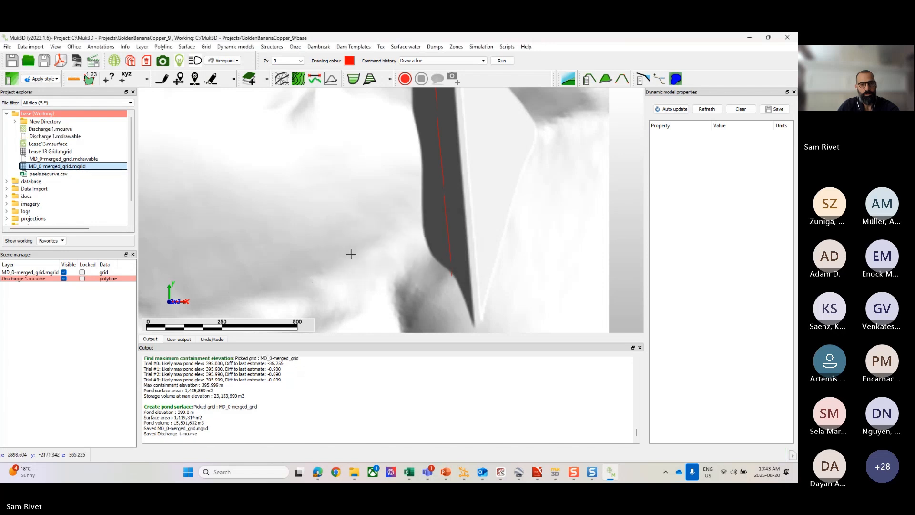
{"action": "scroll", "coordinate": [336, 220], "scroll_direction": "down", "scroll_amount": 3}
{"action": "middle_click_drag", "start_coordinate": [358, 210], "coordinate": [370, 222]}
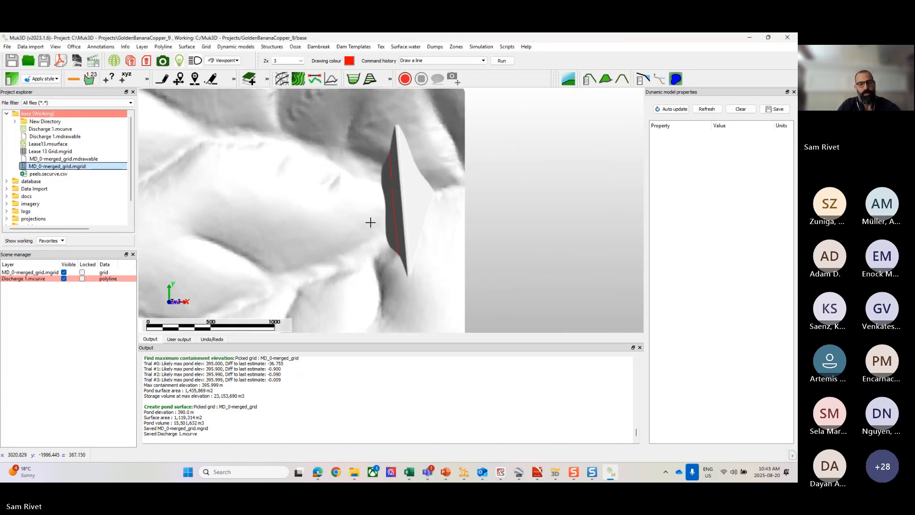
{"action": "scroll", "coordinate": [370, 222], "scroll_direction": "up", "scroll_amount": 1}
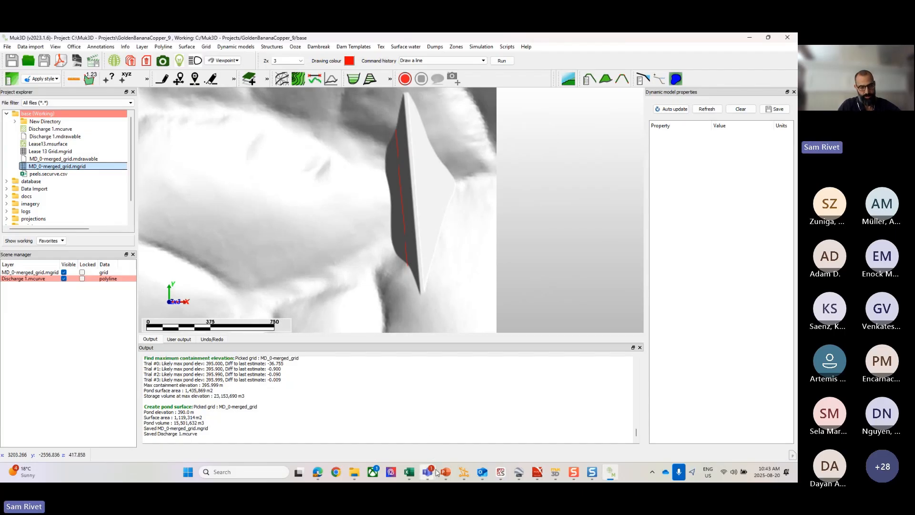
{"action": "mouse_move", "coordinate": [438, 471]}
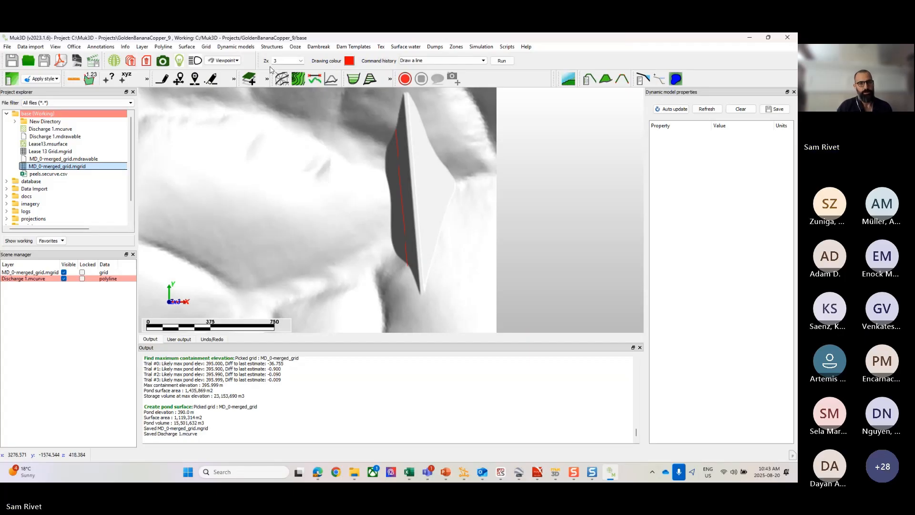
Step: Start a single stream, fixed pond elevation, as drawn deposition with base grid MD_0-merged_grid.mgrid and discharge points Discharge 1.mcurve
{"action": "left_click", "coordinate": [295, 47]}
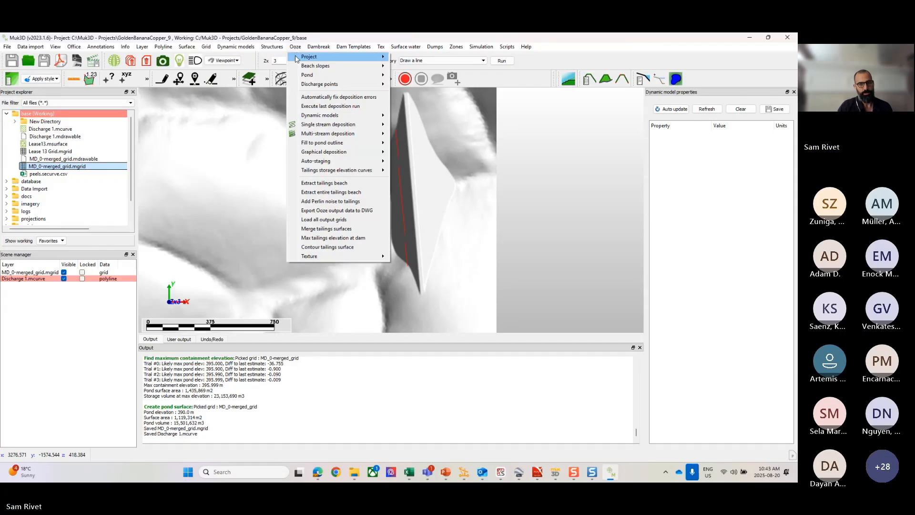
{"action": "mouse_move", "coordinate": [319, 135]}
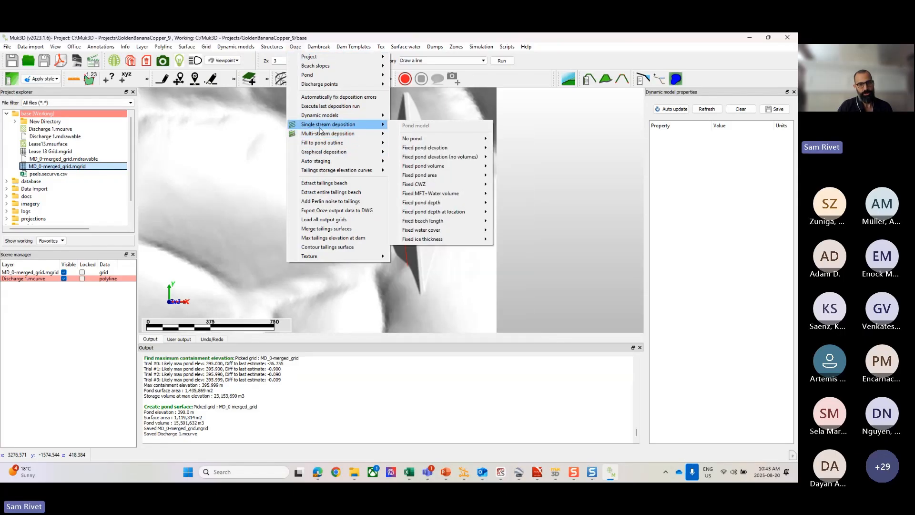
{"action": "mouse_move", "coordinate": [429, 152]}
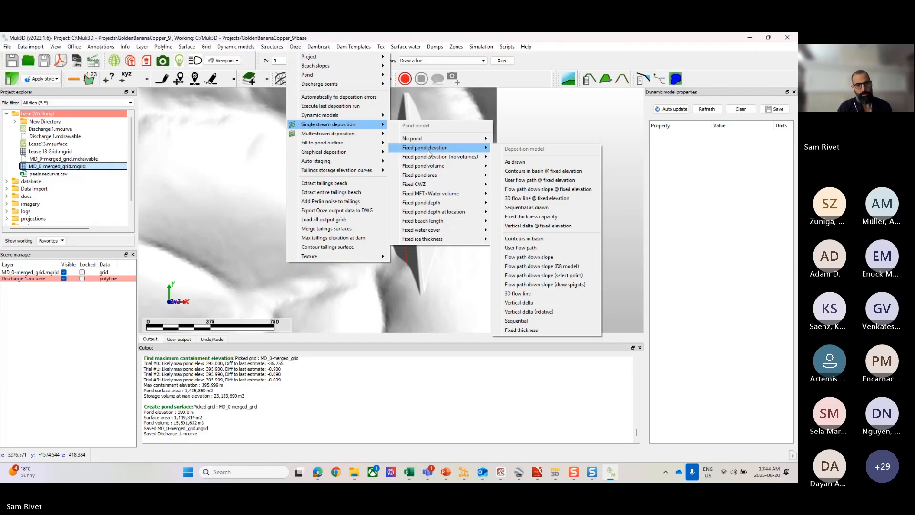
{"action": "left_click", "coordinate": [515, 162]}
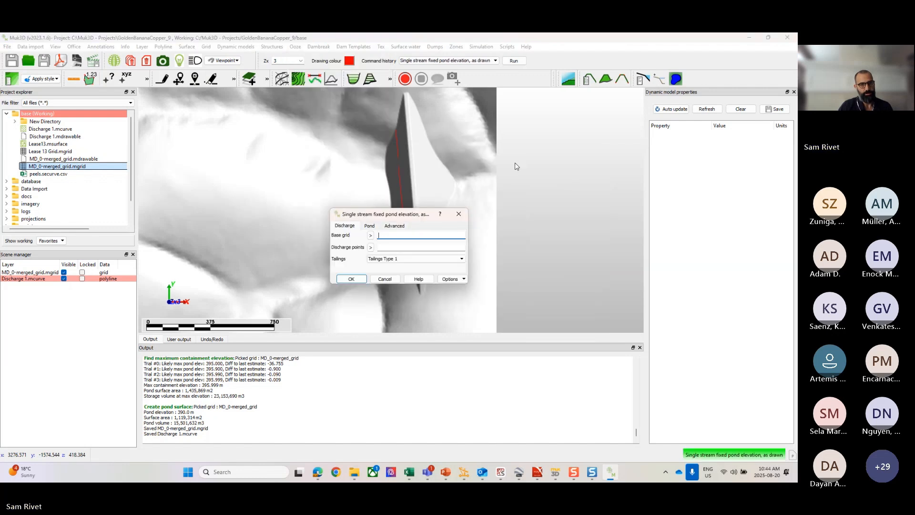
{"action": "left_click", "coordinate": [370, 235]}
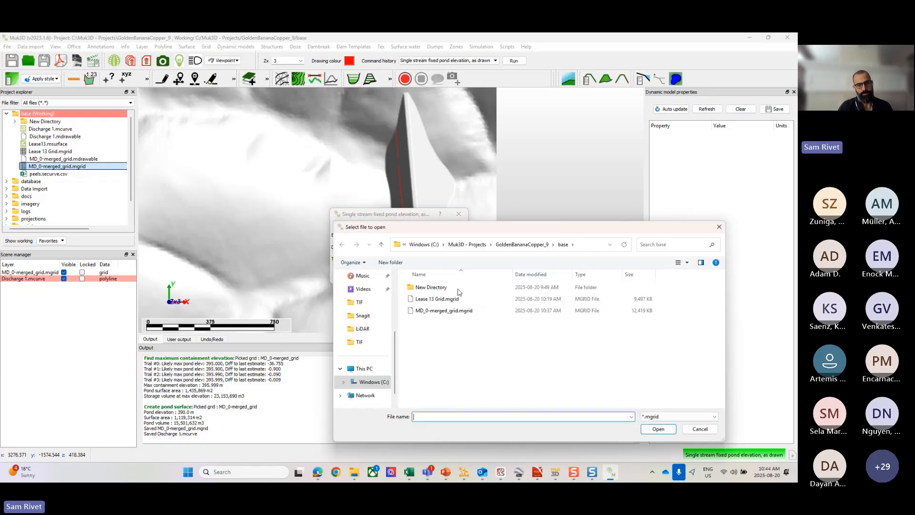
{"action": "left_click", "coordinate": [443, 310]}
{"action": "left_click", "coordinate": [665, 429]}
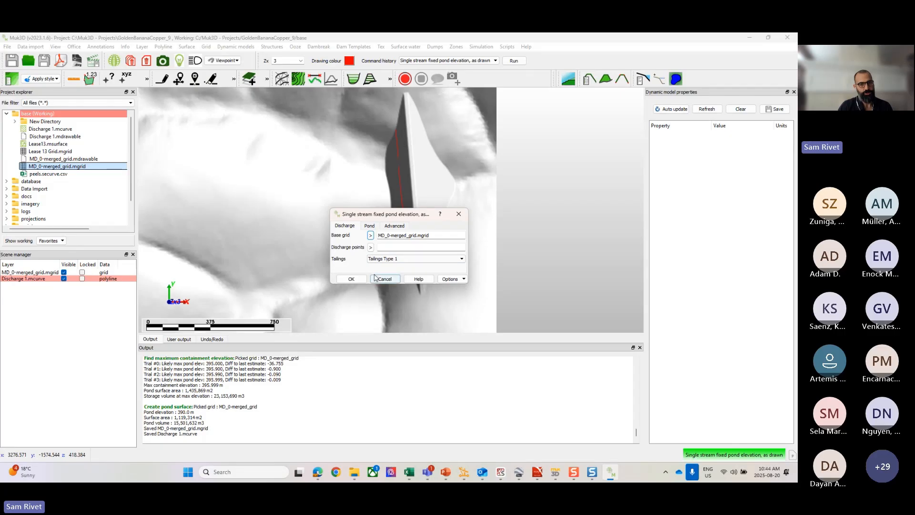
{"action": "left_click", "coordinate": [370, 247]}
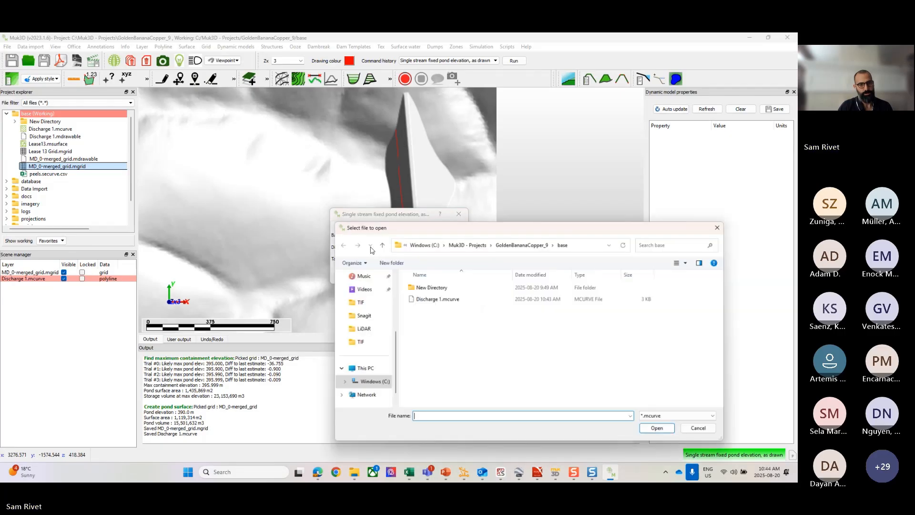
{"action": "left_click", "coordinate": [441, 298]}
{"action": "left_click", "coordinate": [658, 429]}
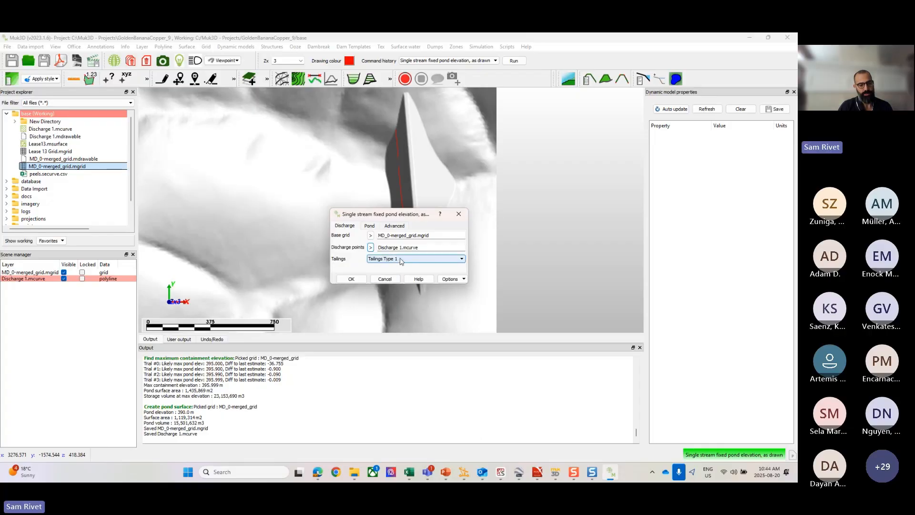
Step: Set the deposition run's pond elevation to 390 m and return to its discharge settings
{"action": "left_click", "coordinate": [371, 228]}
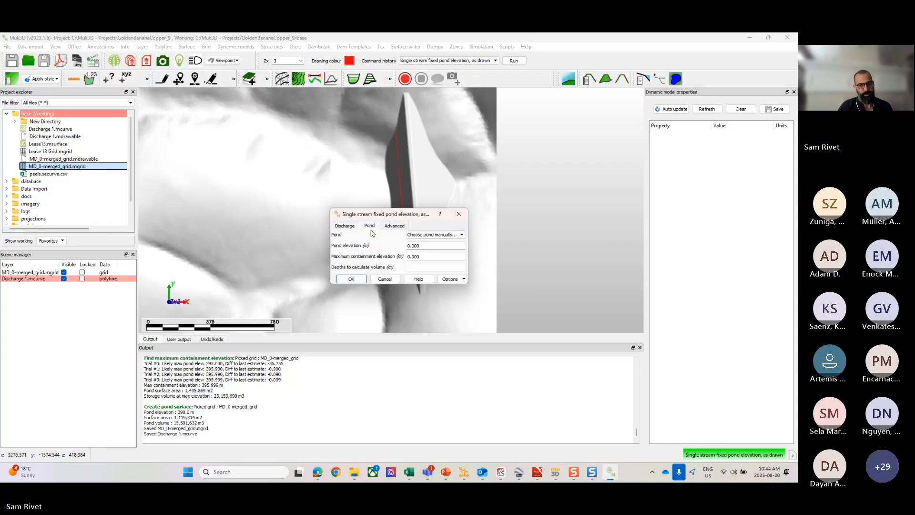
{"action": "double_click", "coordinate": [426, 246]}
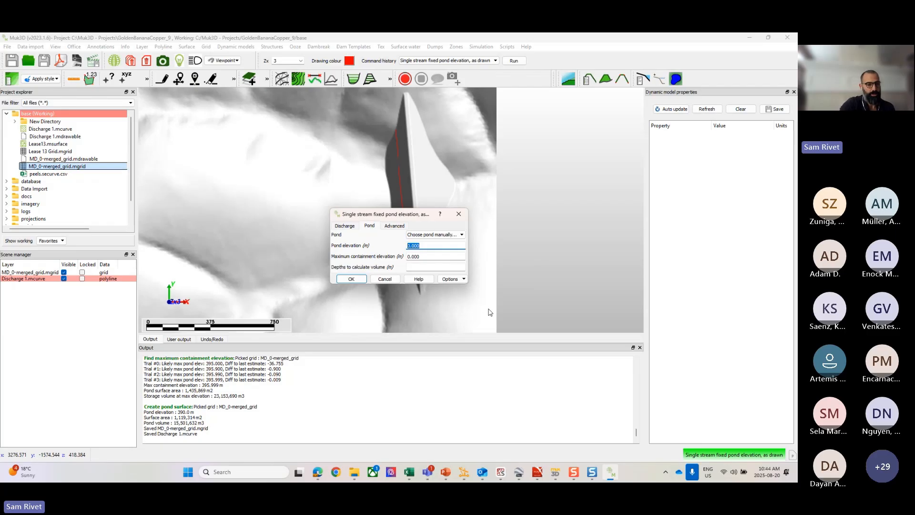
{"action": "type", "text": "390"}
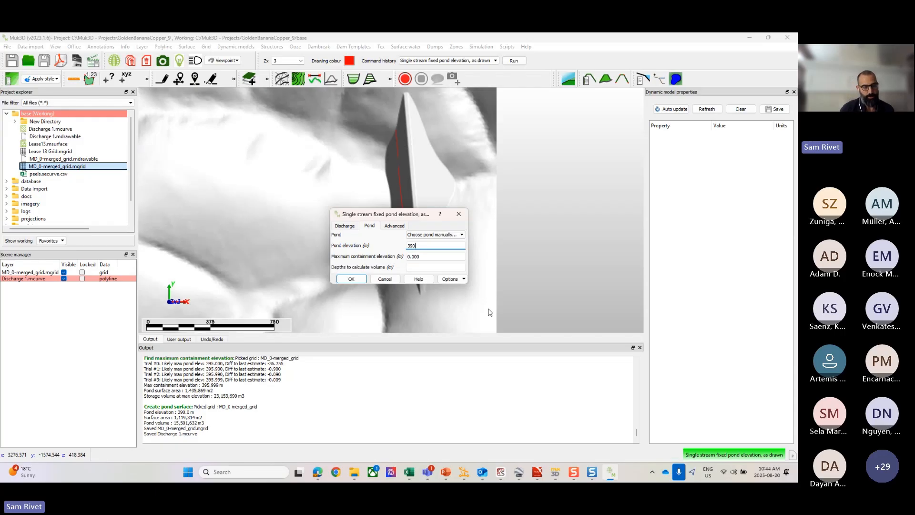
{"action": "left_click", "coordinate": [343, 226]}
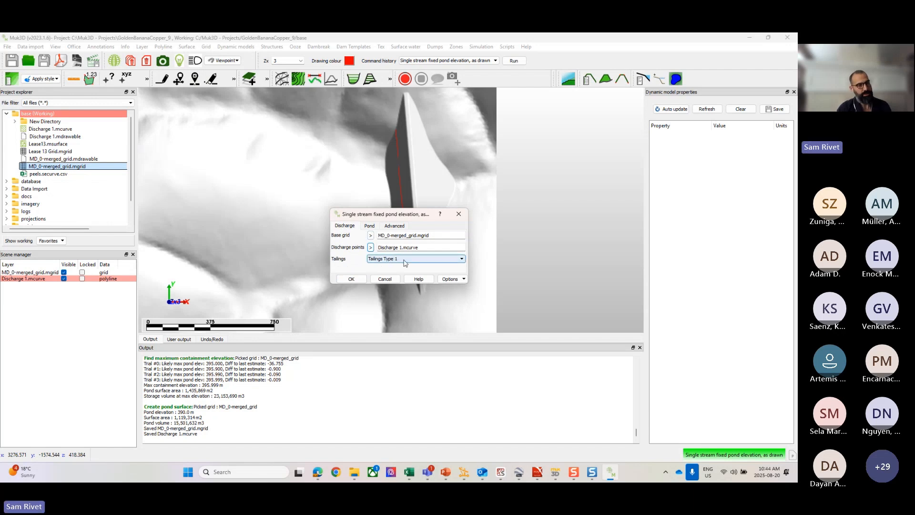
Step: Set the maximum containment elevation to 395.99 m and run the deposition with the pond point picked in the basin upstream of the dam
{"action": "left_click", "coordinate": [370, 227]}
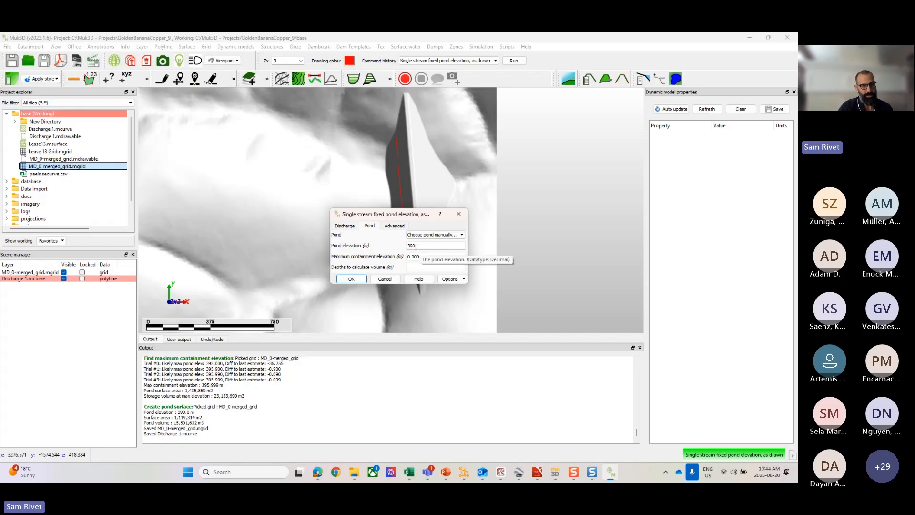
{"action": "key", "text": "Tab"}
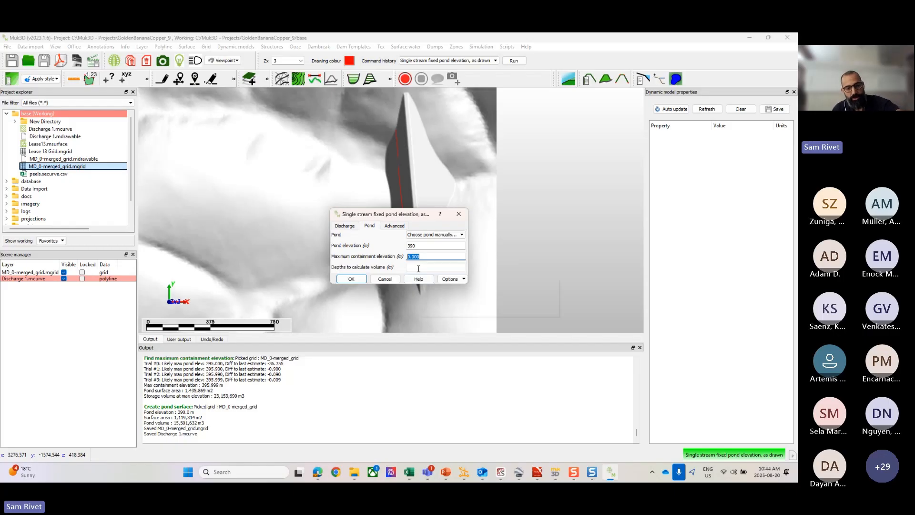
{"action": "type", "text": "395"}
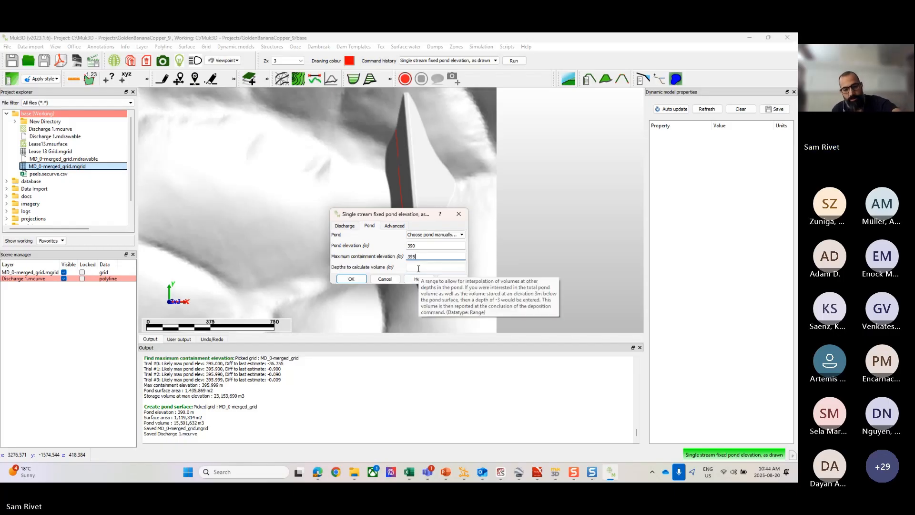
{"action": "type", "text": ".99"}
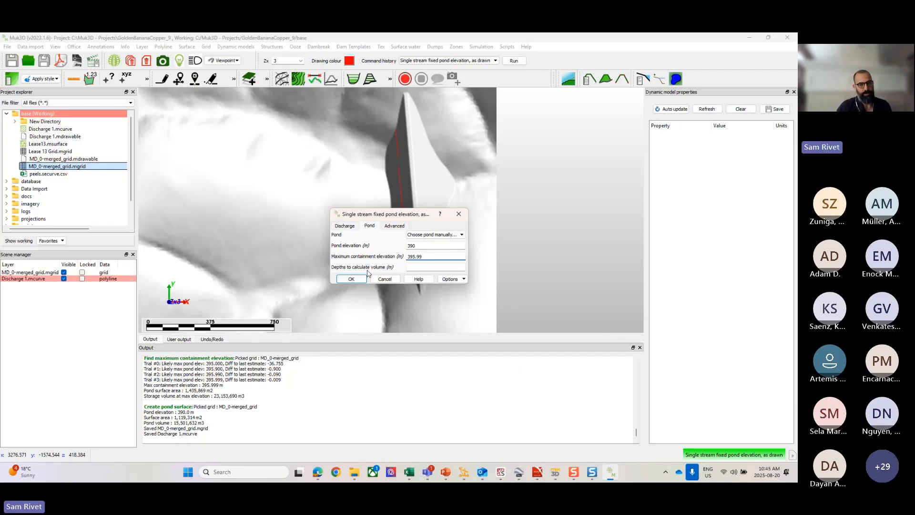
{"action": "left_click", "coordinate": [352, 278]}
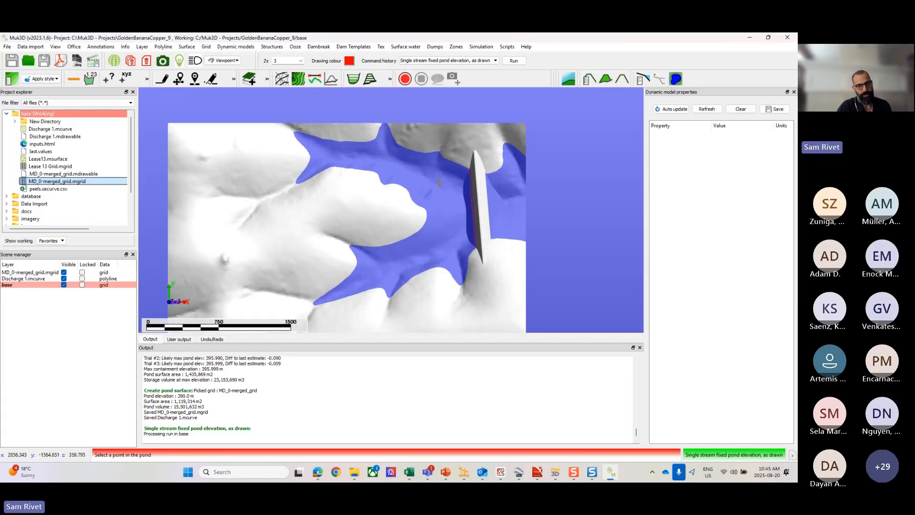
{"action": "left_click", "coordinate": [442, 181]}
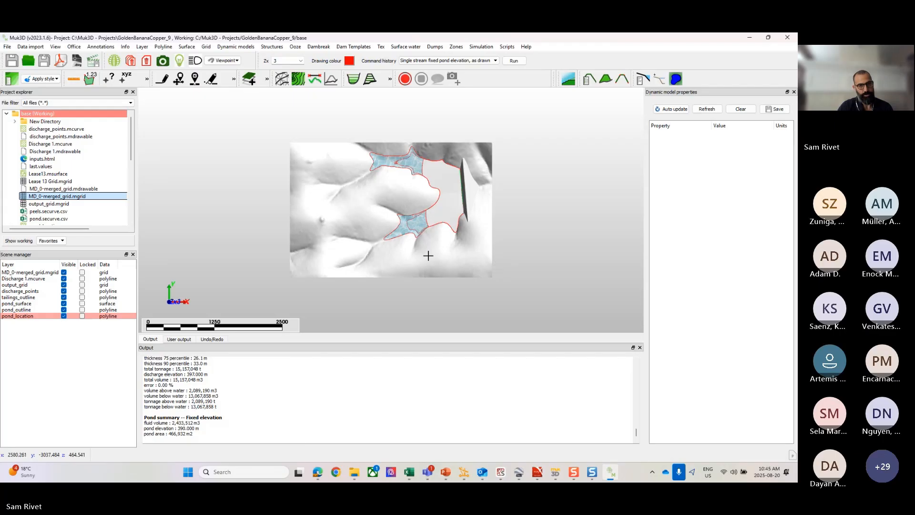
Step: Hide every layer except output_grid to inspect the deposited tailings surface on its own
{"action": "scroll", "coordinate": [428, 255], "scroll_direction": "up", "scroll_amount": 5}
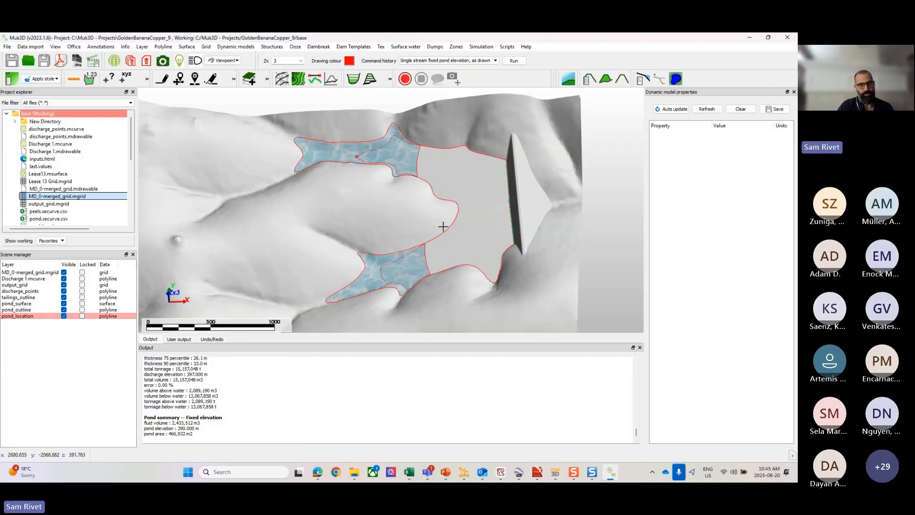
{"action": "left_click_drag", "start_coordinate": [447, 226], "coordinate": [455, 251]}
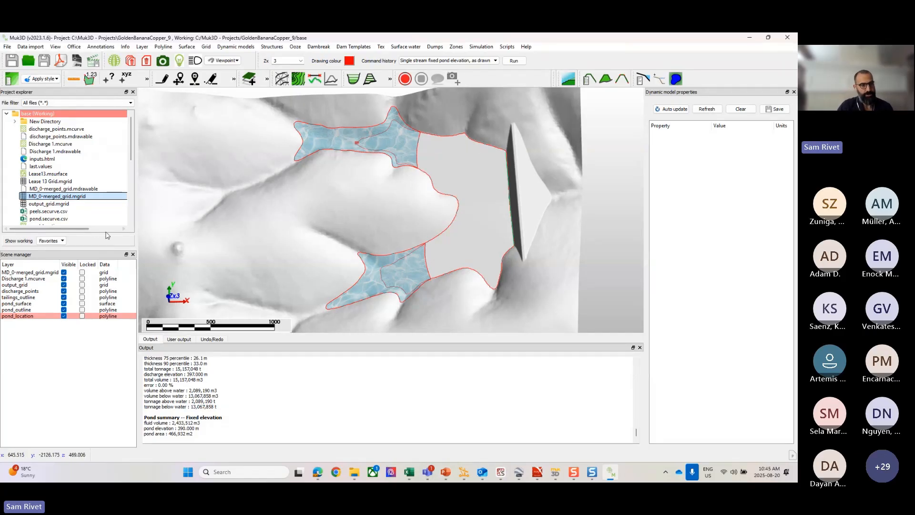
{"action": "left_click", "coordinate": [63, 272]}
{"action": "left_click", "coordinate": [64, 278]}
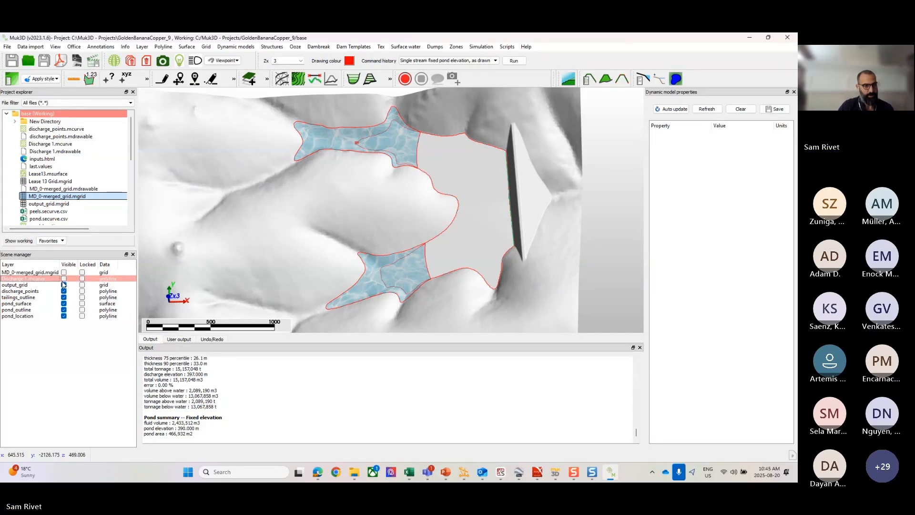
{"action": "left_click", "coordinate": [64, 285]}
{"action": "left_click", "coordinate": [64, 291]}
{"action": "left_click", "coordinate": [63, 296]}
{"action": "left_click", "coordinate": [63, 303]}
{"action": "left_click", "coordinate": [63, 309]}
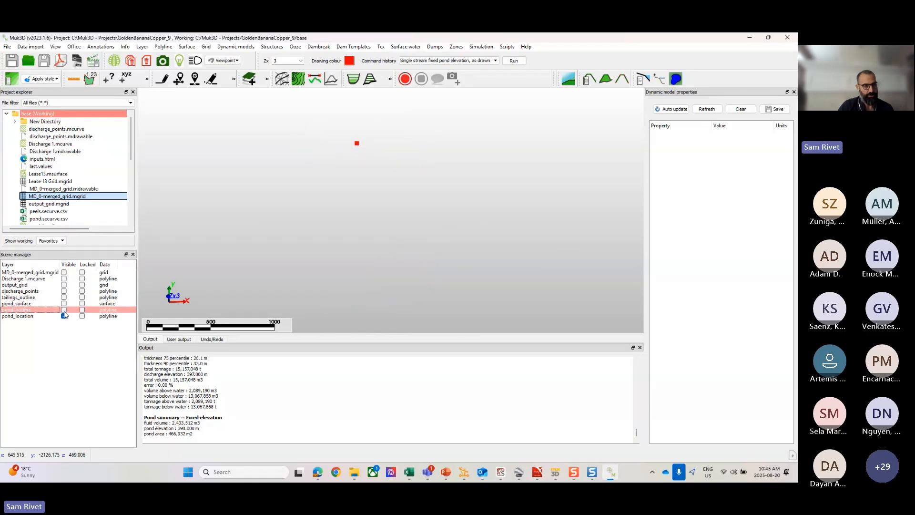
{"action": "left_click", "coordinate": [63, 315]}
{"action": "left_click", "coordinate": [63, 284]}
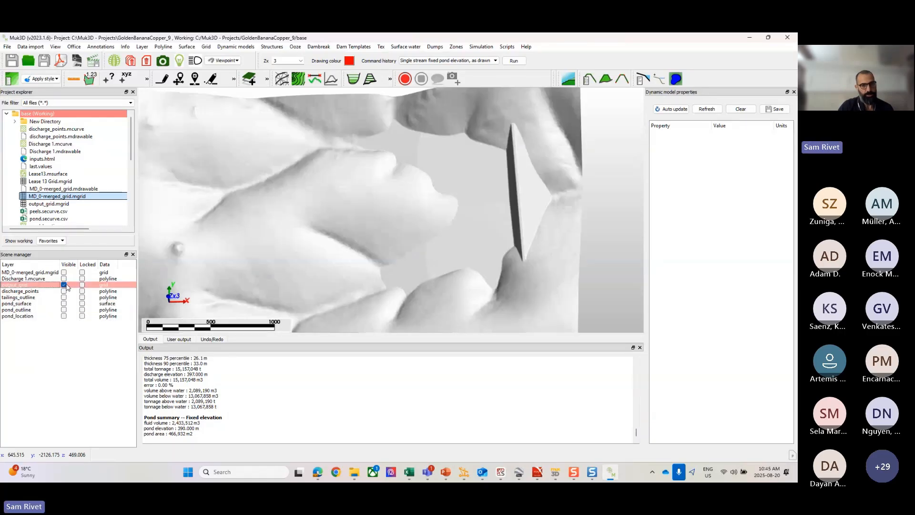
{"action": "scroll", "coordinate": [486, 229], "scroll_direction": "up", "scroll_amount": 3}
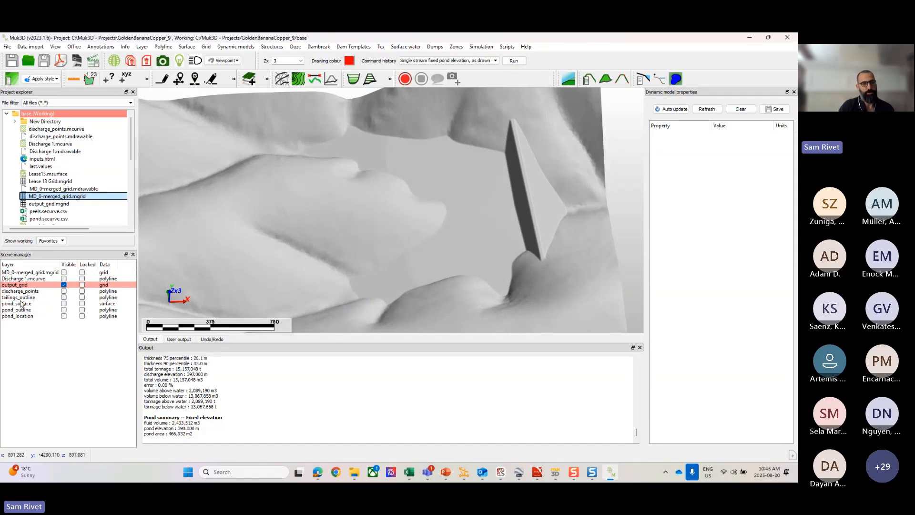
{"action": "middle_click_drag", "start_coordinate": [396, 225], "coordinate": [394, 219]}
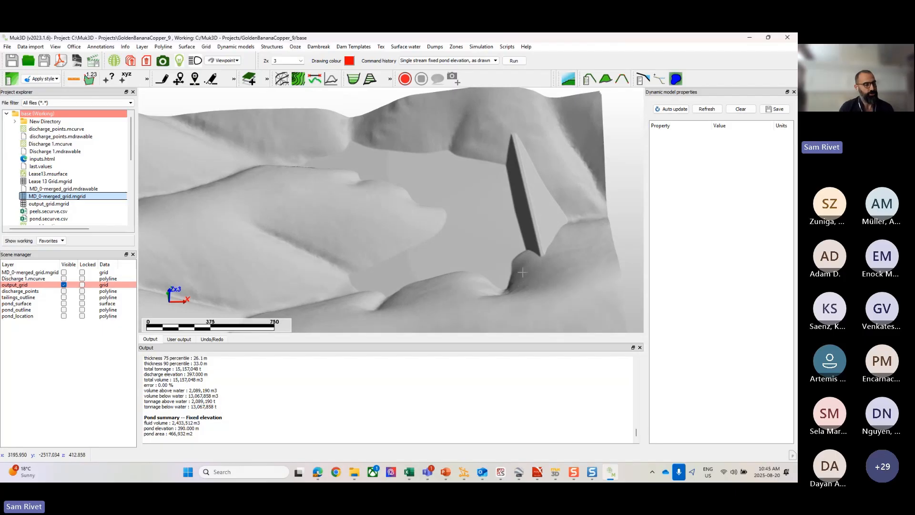
{"action": "scroll", "coordinate": [477, 264], "scroll_direction": "up", "scroll_amount": 2}
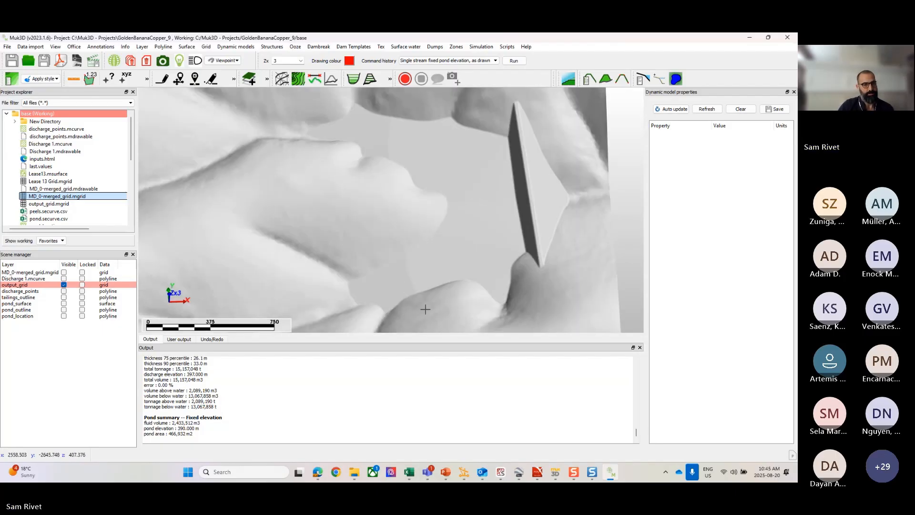
Step: Show the discharge_points, tailings_outline, pond_surface, pond_outline and pond_location layers over the output grid
{"action": "left_click", "coordinate": [64, 291]}
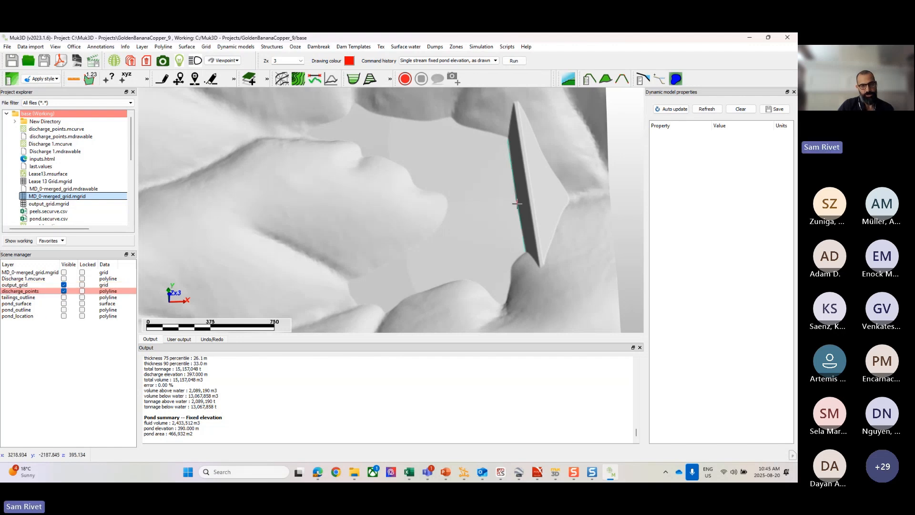
{"action": "left_click", "coordinate": [63, 297]}
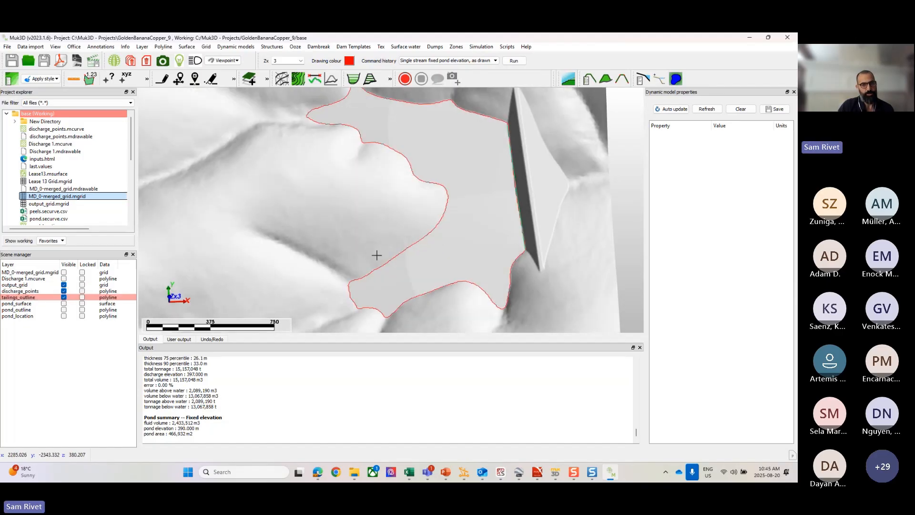
{"action": "left_click", "coordinate": [64, 304]}
{"action": "scroll", "coordinate": [432, 227], "scroll_direction": "down", "scroll_amount": 3}
{"action": "left_click_drag", "start_coordinate": [427, 244], "coordinate": [376, 238]}
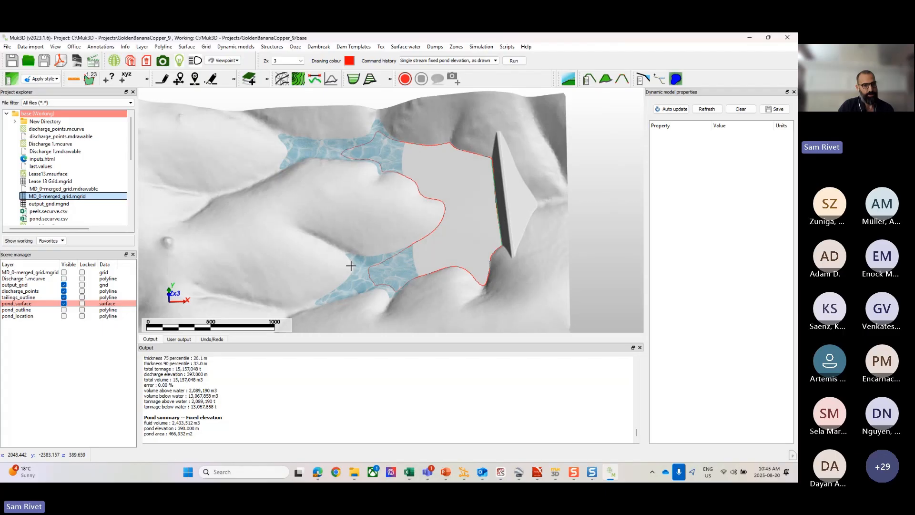
{"action": "left_click", "coordinate": [64, 310]}
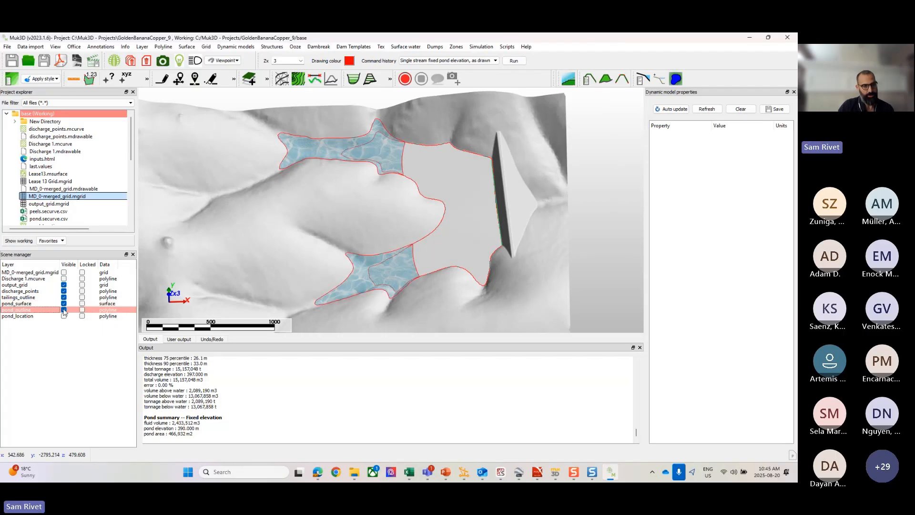
{"action": "left_click", "coordinate": [64, 316]}
{"action": "left_click_drag", "start_coordinate": [372, 222], "coordinate": [372, 247]}
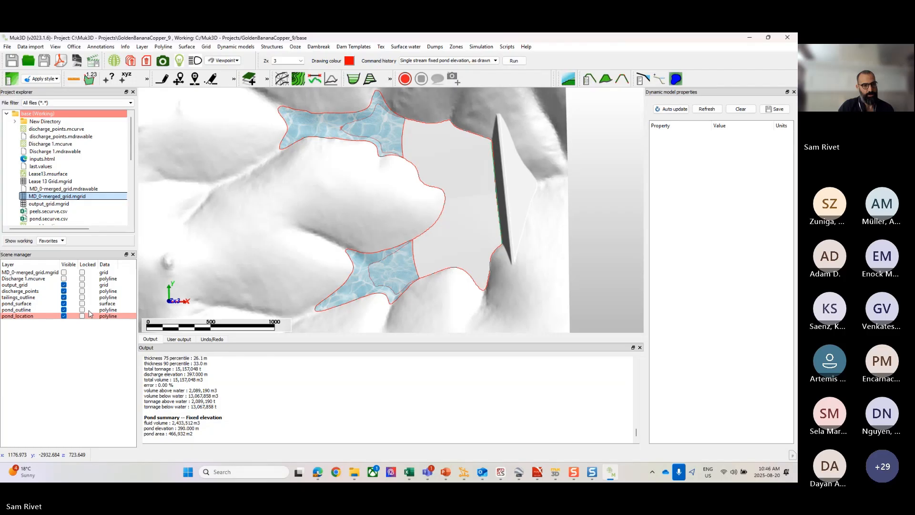
Step: Hide the pond_location, pond_outline and tailings_outline layers, keeping the pond surface displayed
{"action": "left_click", "coordinate": [64, 316]}
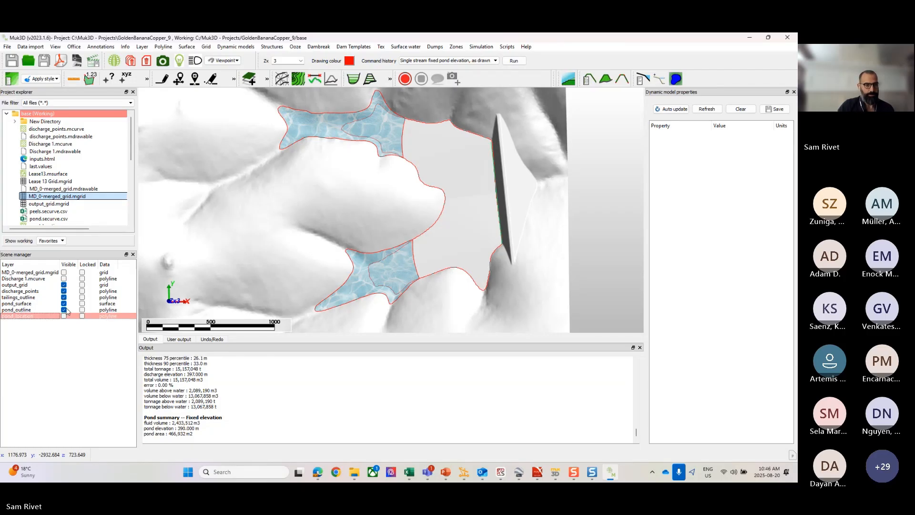
{"action": "left_click", "coordinate": [64, 309]}
{"action": "scroll", "coordinate": [438, 242], "scroll_direction": "down", "scroll_amount": 2}
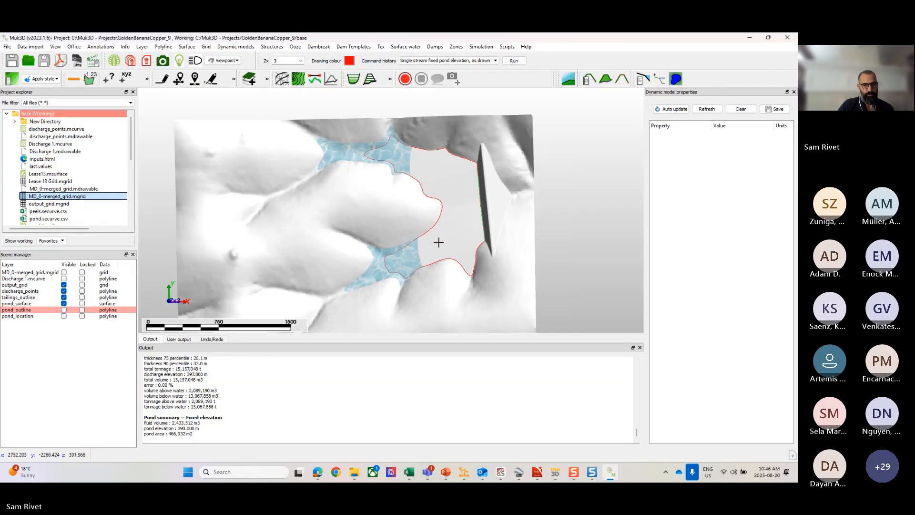
{"action": "left_click", "coordinate": [64, 304]}
{"action": "left_click", "coordinate": [64, 304]}
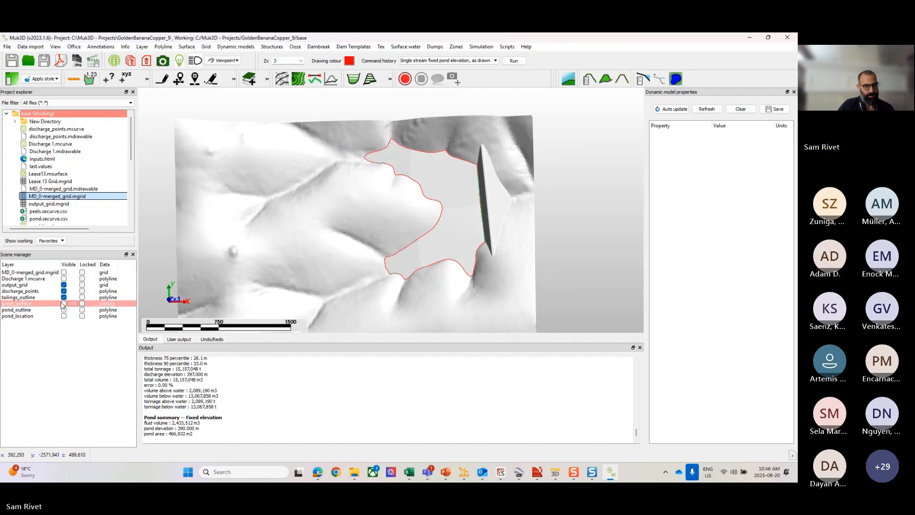
{"action": "left_click", "coordinate": [64, 297]}
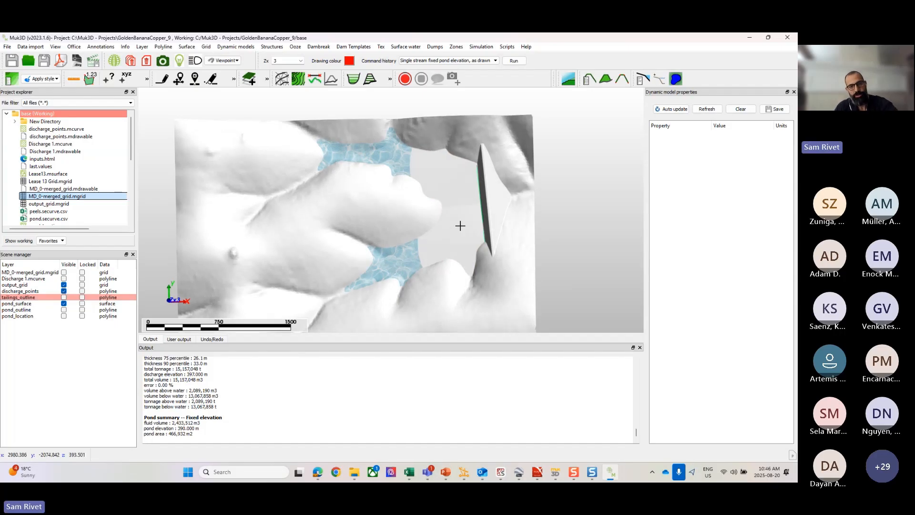
{"action": "scroll", "coordinate": [460, 229], "scroll_direction": "up", "scroll_amount": 3}
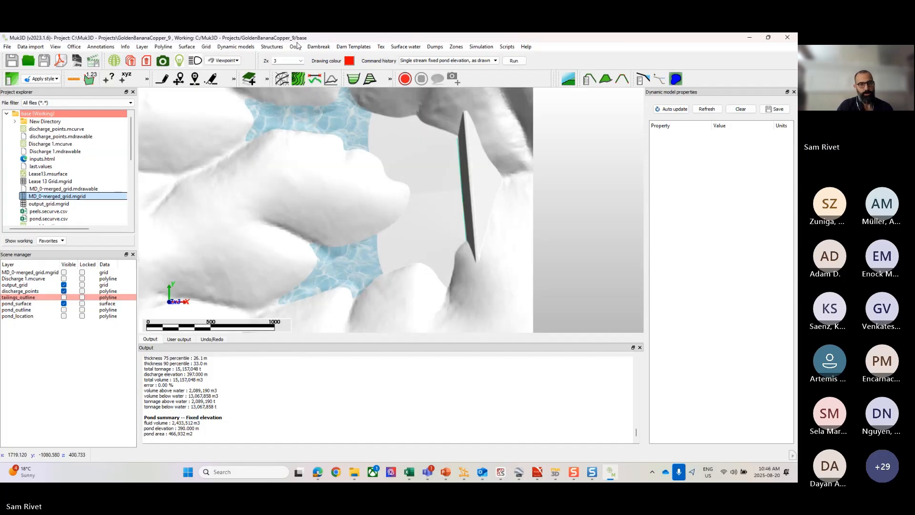
Step: Colour the output_grid tailings surface with white original ground and yellow tailings
{"action": "left_click", "coordinate": [296, 47]}
{"action": "mouse_move", "coordinate": [342, 257]}
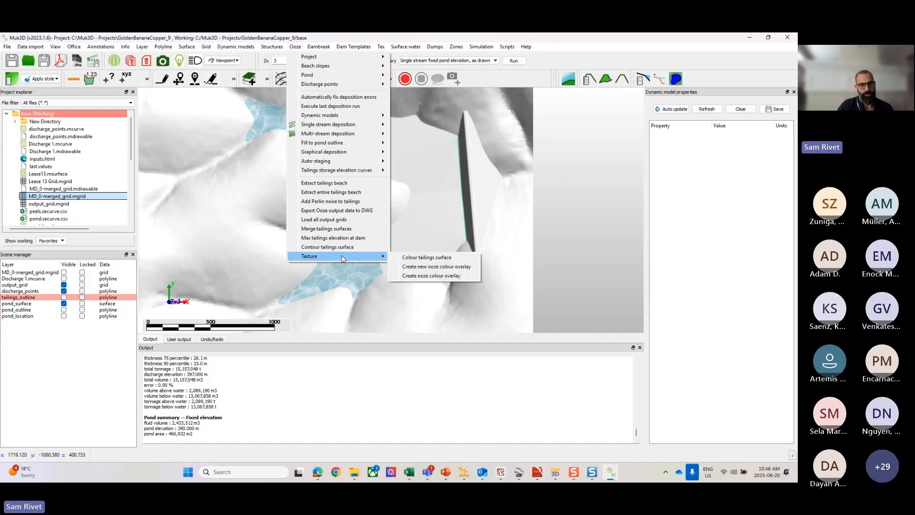
{"action": "left_click", "coordinate": [413, 260]}
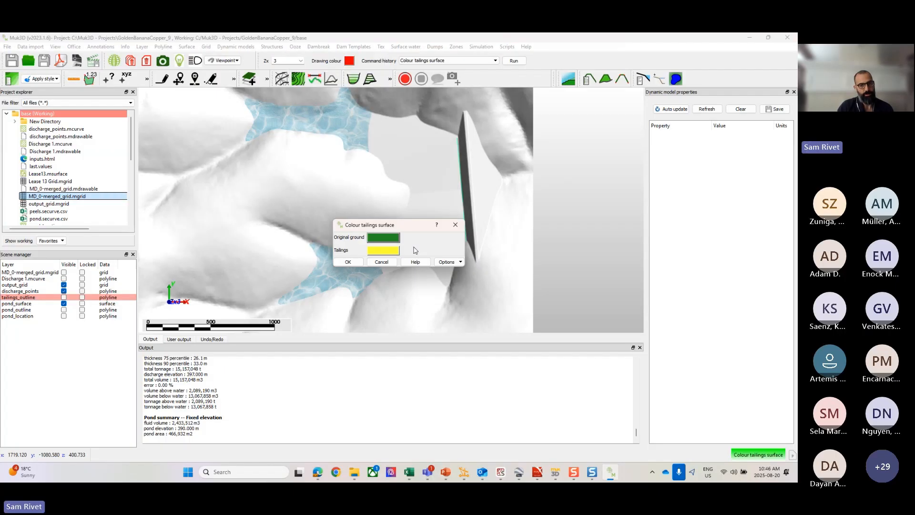
{"action": "left_click", "coordinate": [388, 243]}
{"action": "left_click", "coordinate": [385, 240]}
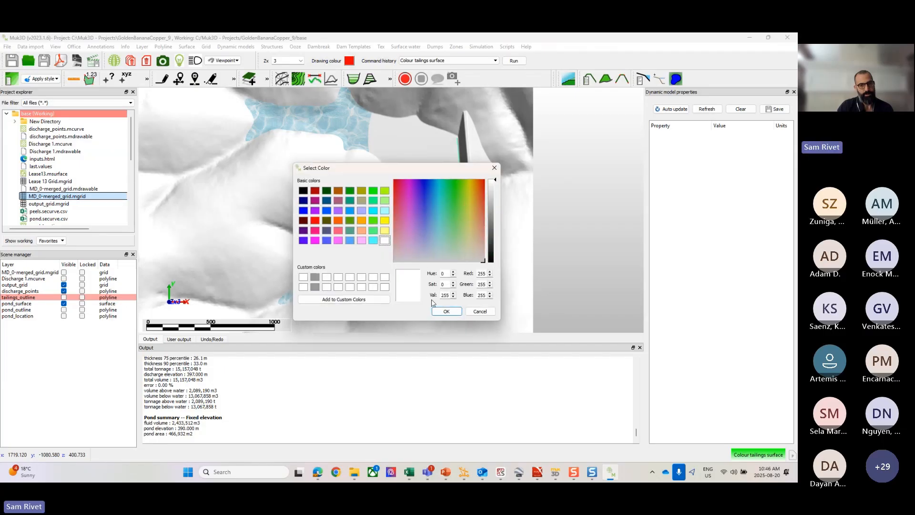
{"action": "left_click", "coordinate": [446, 311]}
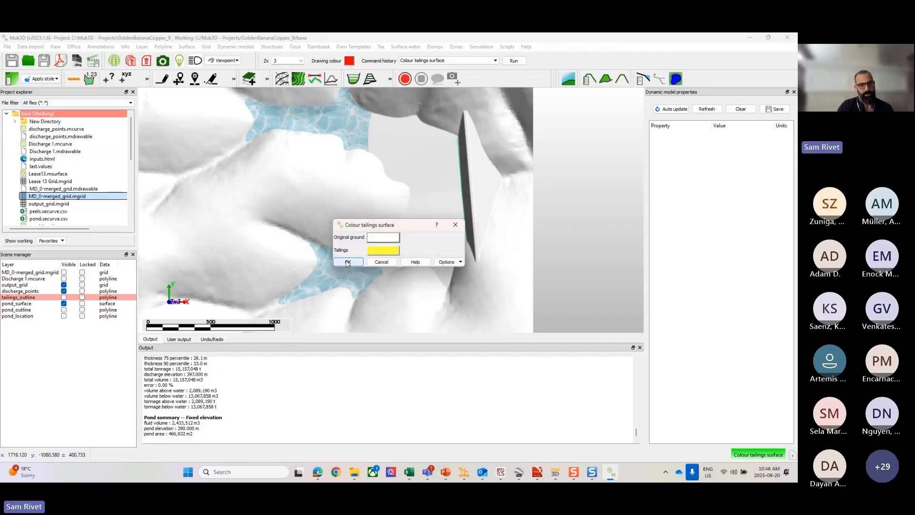
{"action": "left_click", "coordinate": [348, 261]}
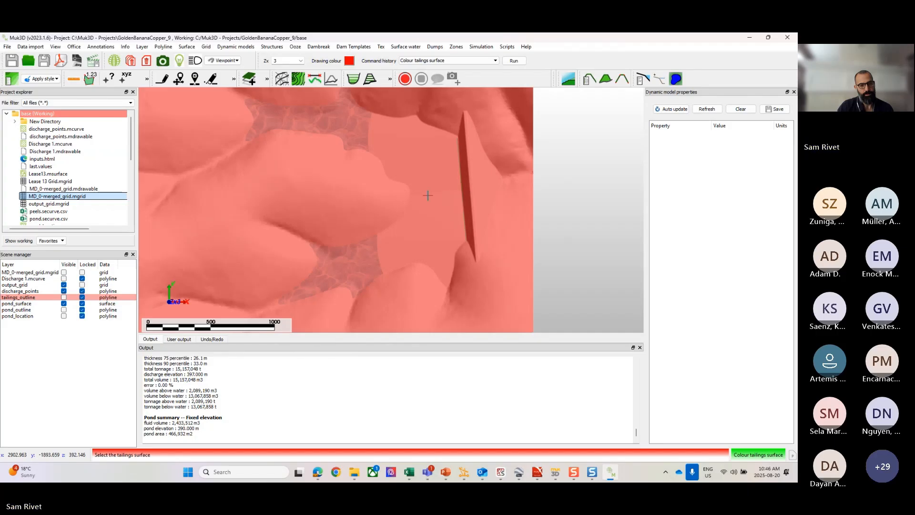
{"action": "left_click", "coordinate": [430, 240]}
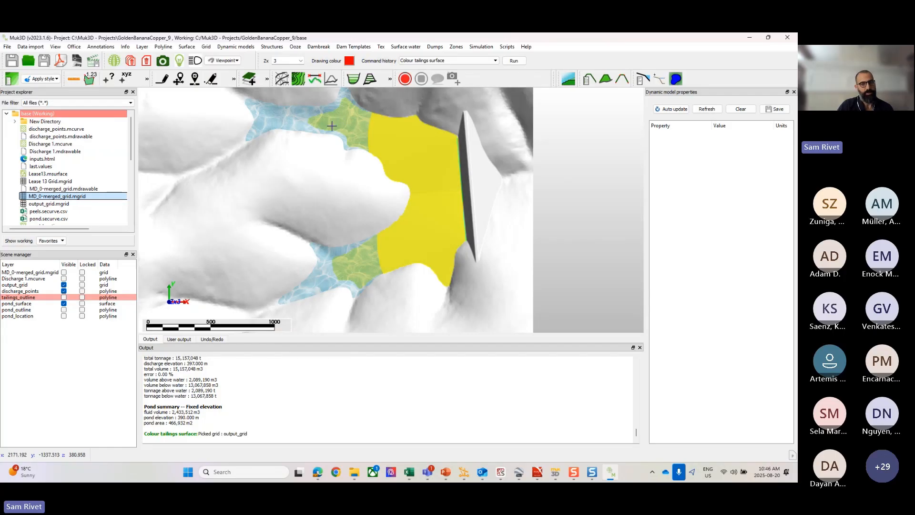
Step: Contour the output_grid tailings surface at a 1 m interval on a layer named contours
{"action": "left_click", "coordinate": [296, 47]}
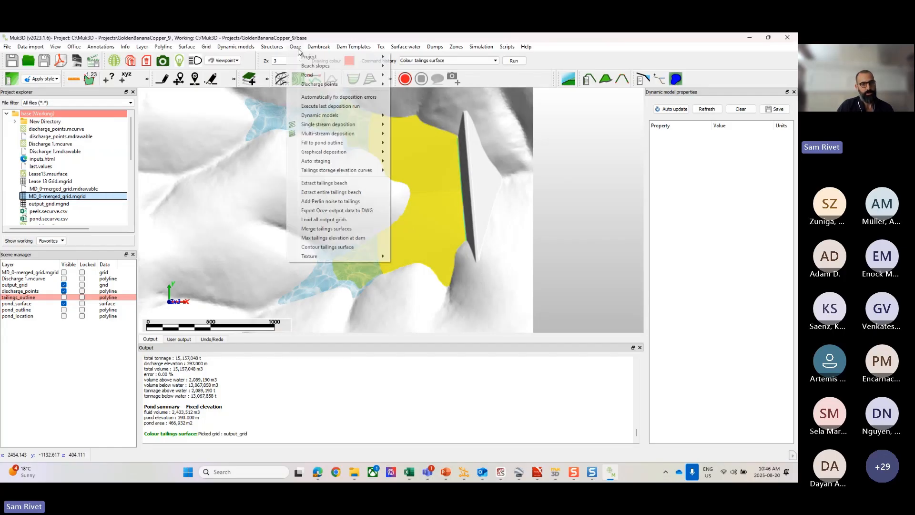
{"action": "left_click", "coordinate": [333, 248]}
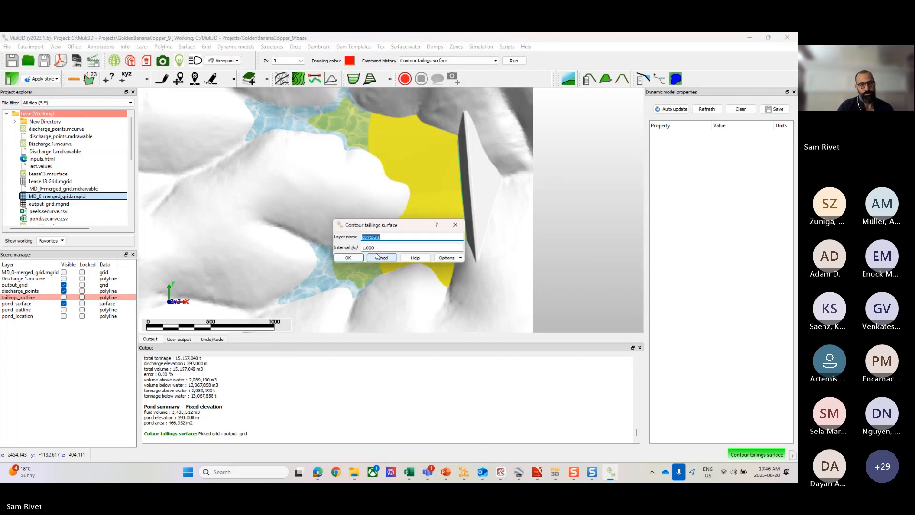
{"action": "left_click", "coordinate": [349, 257]}
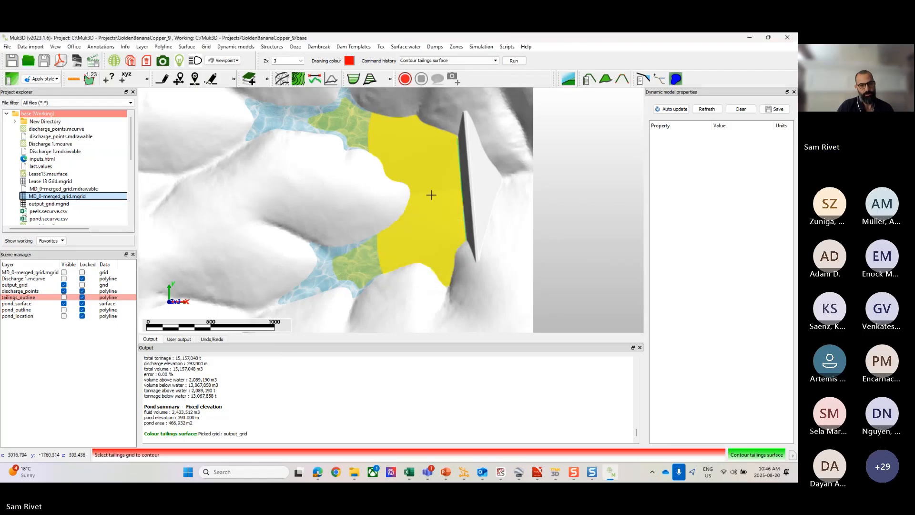
{"action": "left_click", "coordinate": [430, 243]}
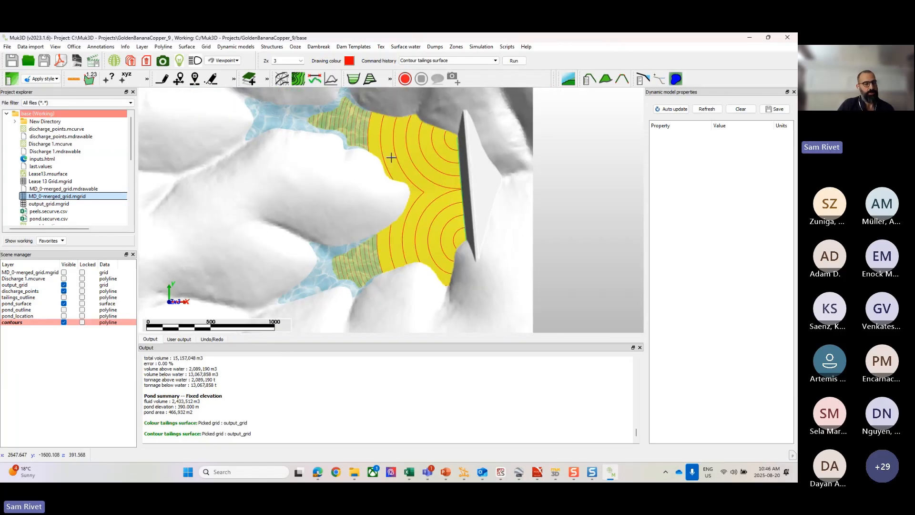
{"action": "middle_click_drag", "start_coordinate": [414, 157], "coordinate": [453, 170]}
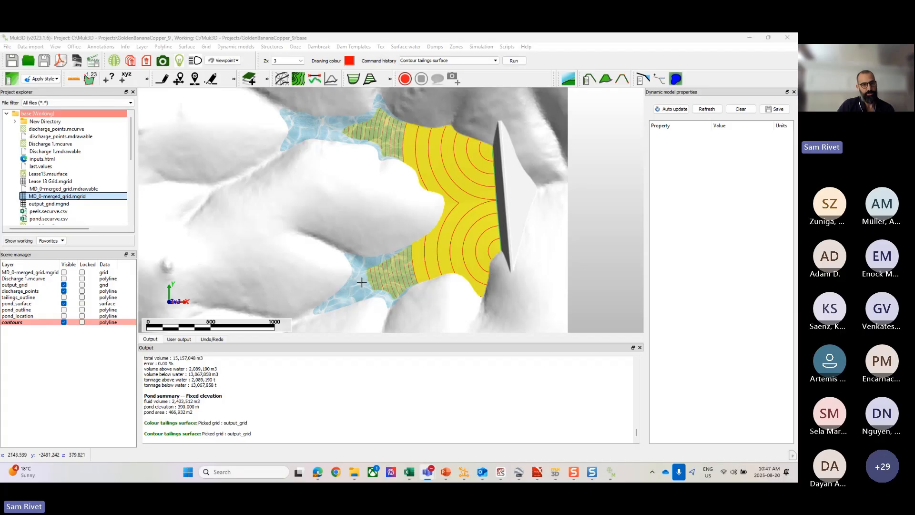
Step: Examine the contoured tailings beach around the discharge points along the dam and towards the pond
{"action": "scroll", "coordinate": [493, 152], "scroll_direction": "up", "scroll_amount": 1}
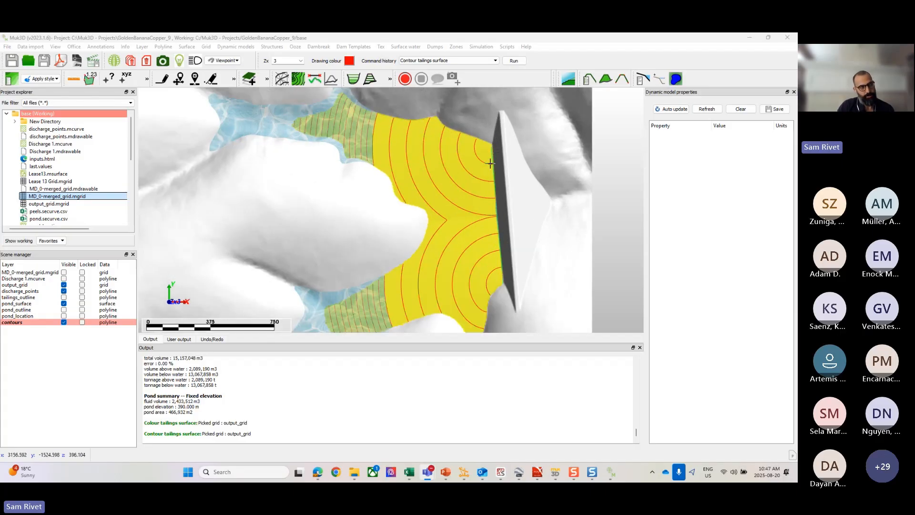
{"action": "scroll", "coordinate": [484, 273], "scroll_direction": "up", "scroll_amount": 1}
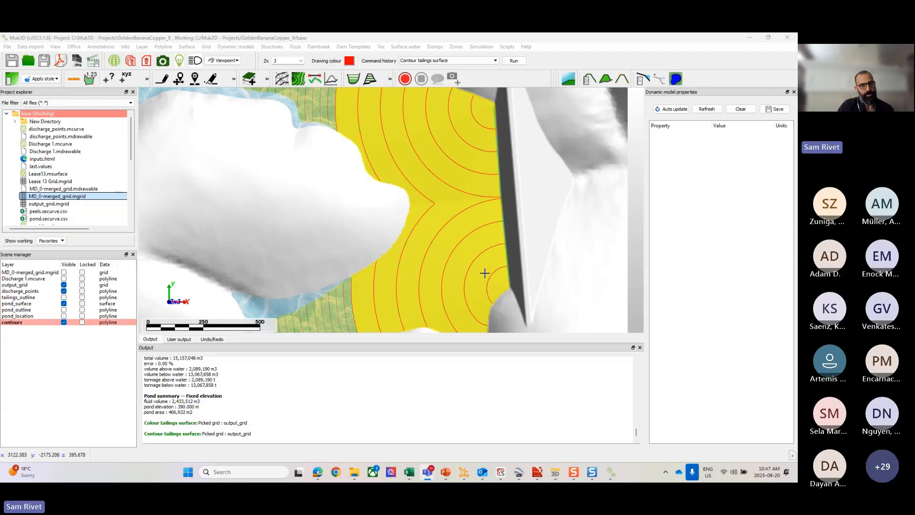
{"action": "scroll", "coordinate": [489, 253], "scroll_direction": "down", "scroll_amount": 1}
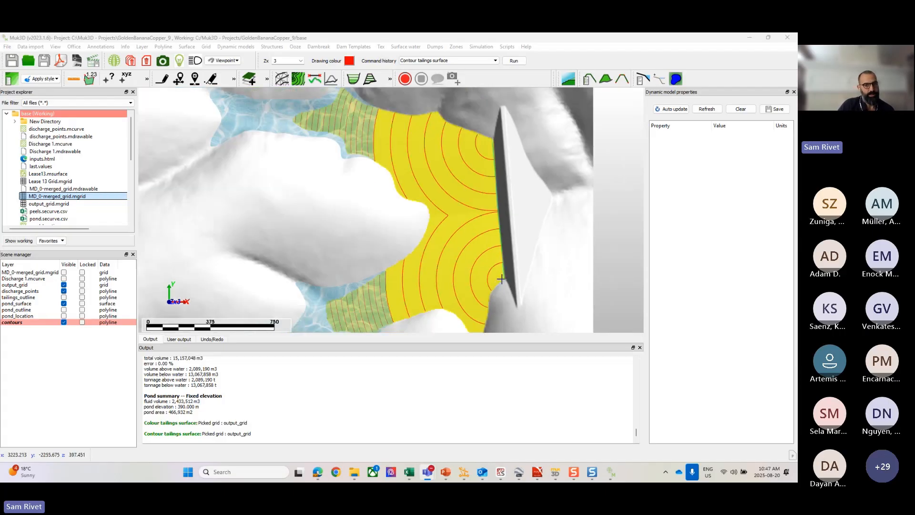
{"action": "left_click_drag", "start_coordinate": [501, 279], "coordinate": [491, 262]}
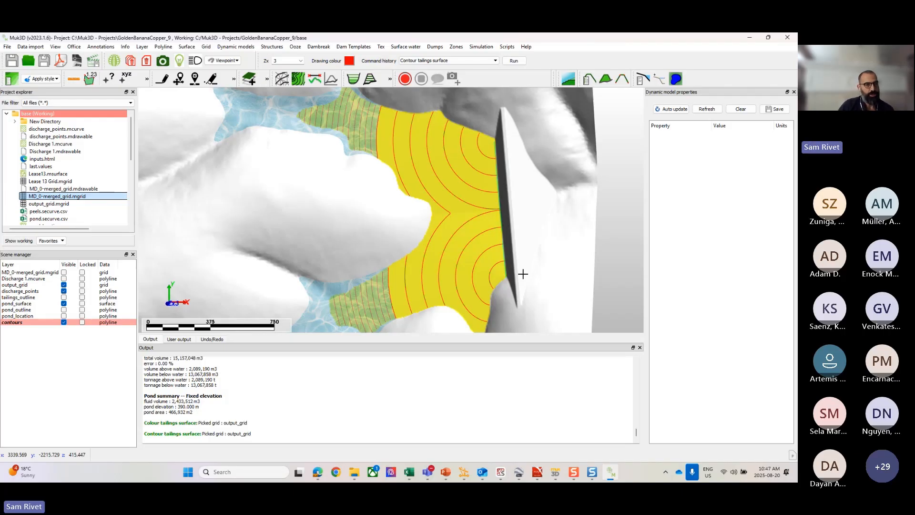
{"action": "left_click", "coordinate": [162, 46]}
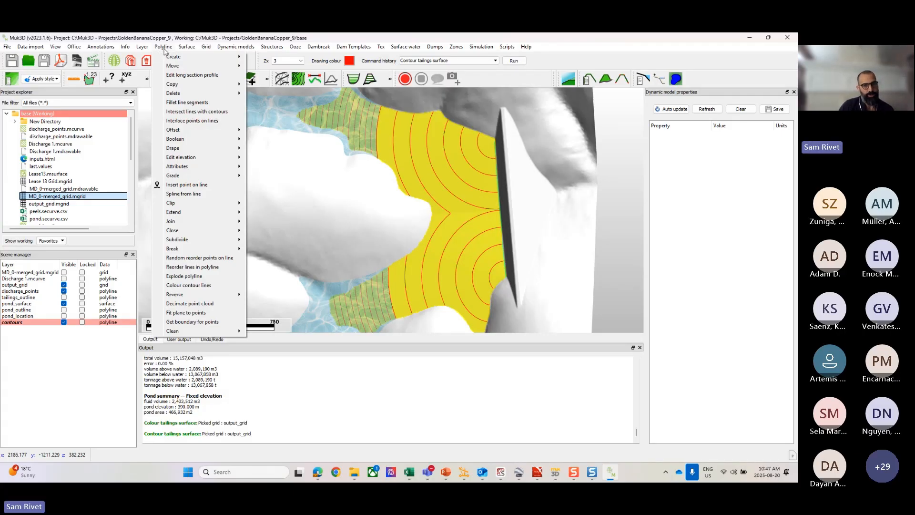
{"action": "left_click", "coordinate": [170, 40]}
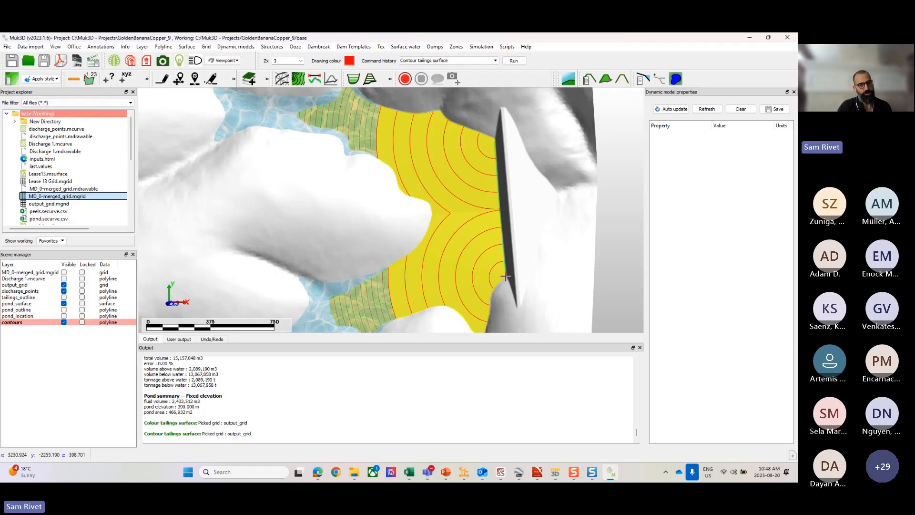
{"action": "scroll", "coordinate": [500, 255], "scroll_direction": "down", "scroll_amount": 2}
{"action": "scroll", "coordinate": [484, 220], "scroll_direction": "down", "scroll_amount": 2}
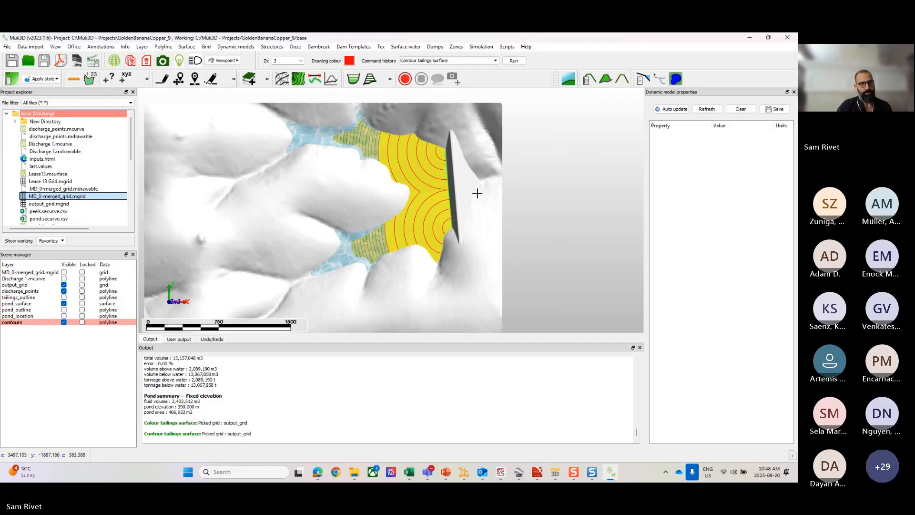
{"action": "scroll", "coordinate": [422, 180], "scroll_direction": "up", "scroll_amount": 3}
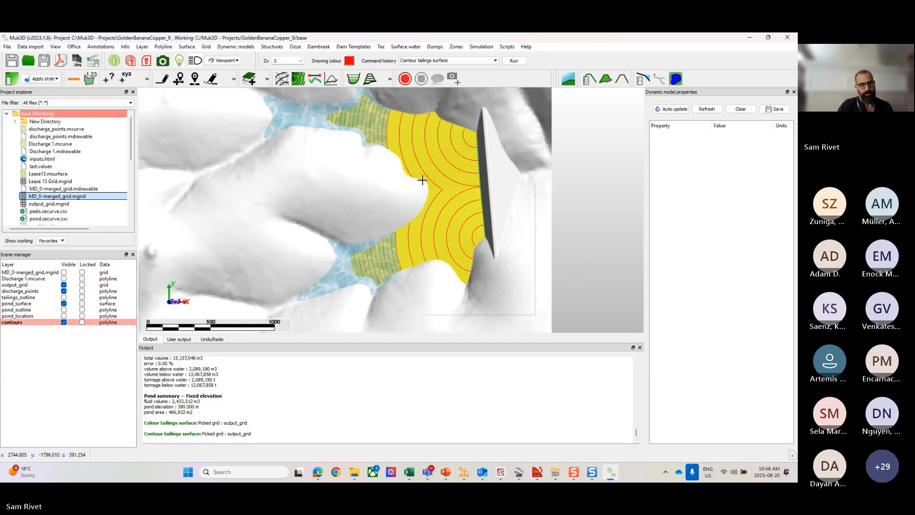
Step: Clear all graphics from the scene and load MD_0-merged_grid.mgrid on its own
{"action": "right_click", "coordinate": [422, 180]}
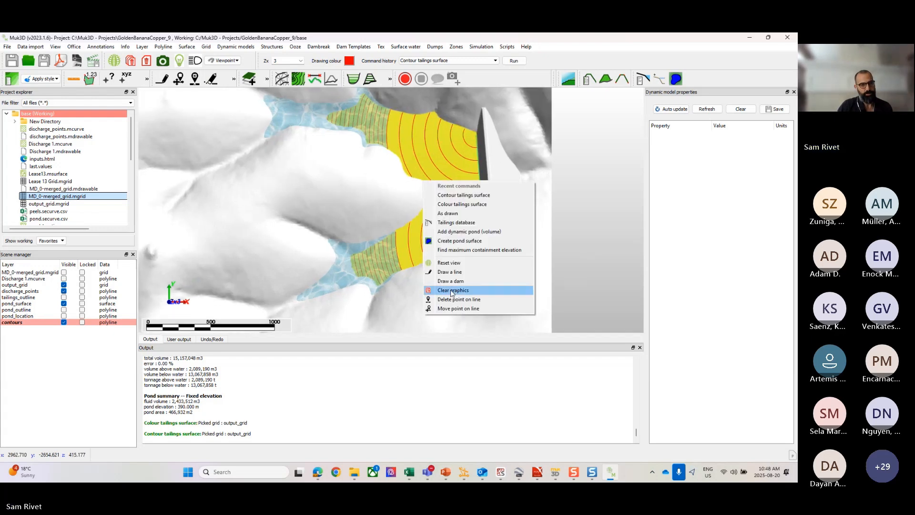
{"action": "left_click", "coordinate": [452, 291]}
{"action": "left_click", "coordinate": [412, 260]}
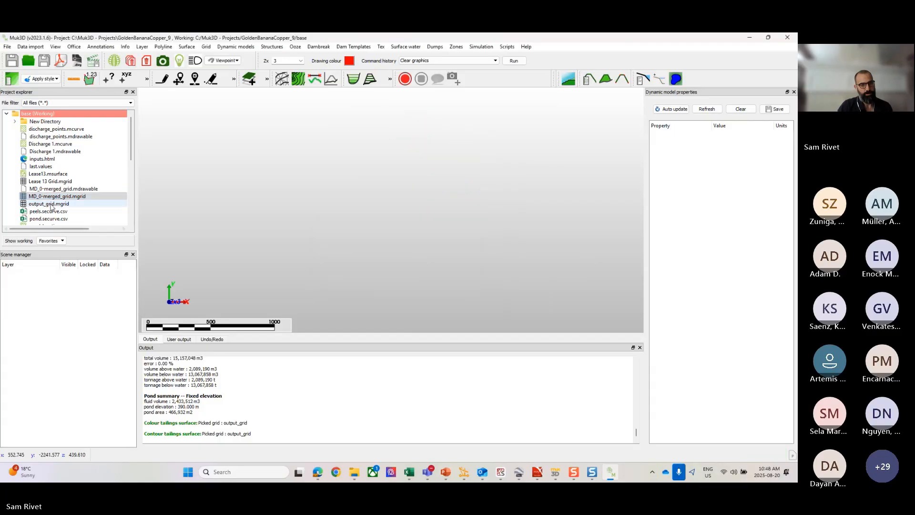
{"action": "left_click_drag", "start_coordinate": [54, 196], "coordinate": [341, 221]}
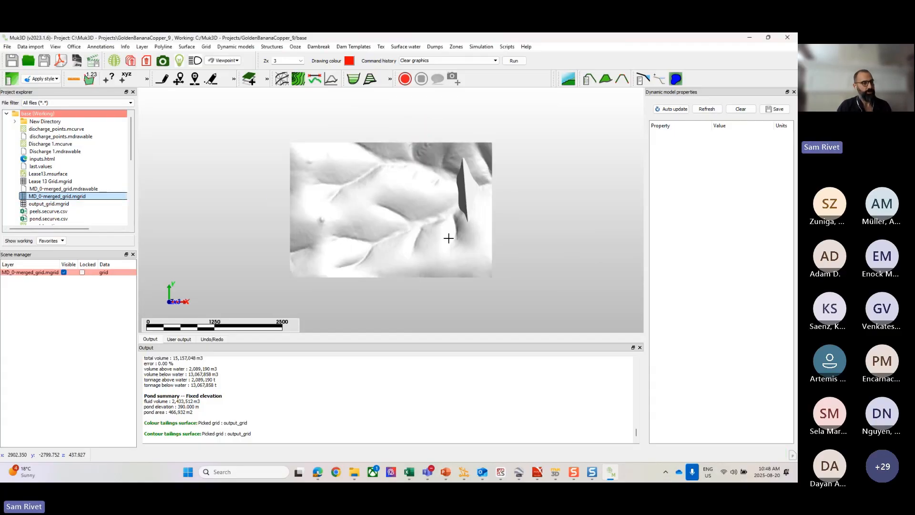
{"action": "left_click", "coordinate": [54, 205]}
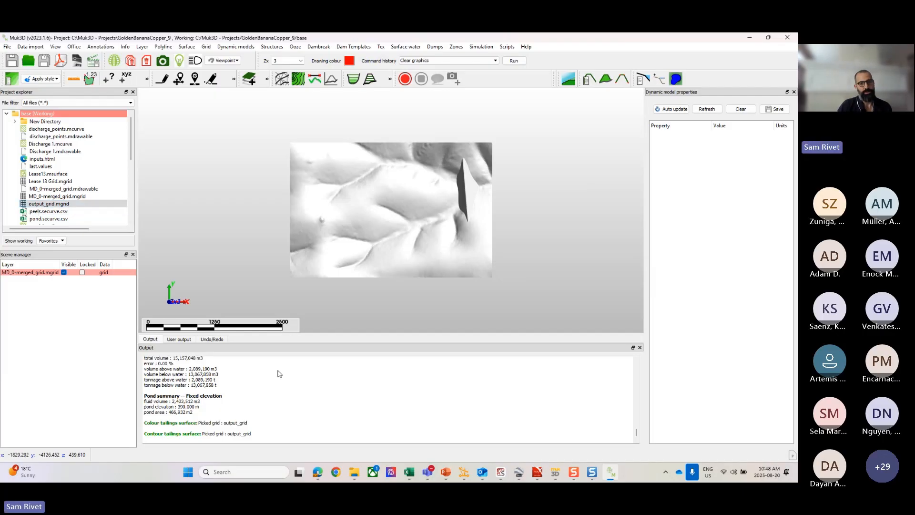
Step: Start drawing regularly spaced discharge points at elevation 397 m with 100 m spacing on the discharge layer, without keeping the drawn points
{"action": "scroll", "coordinate": [450, 186], "scroll_direction": "up", "scroll_amount": 3}
{"action": "scroll", "coordinate": [450, 185], "scroll_direction": "down", "scroll_amount": 2}
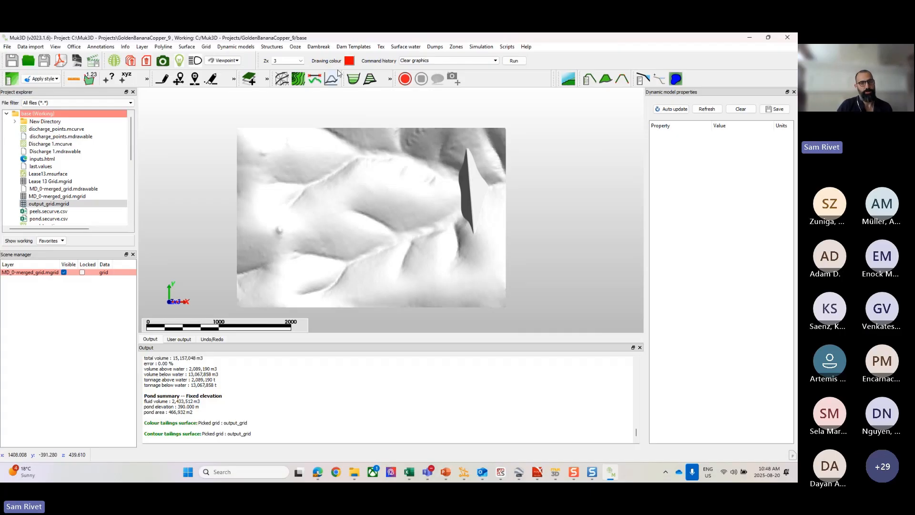
{"action": "left_click", "coordinate": [294, 47]}
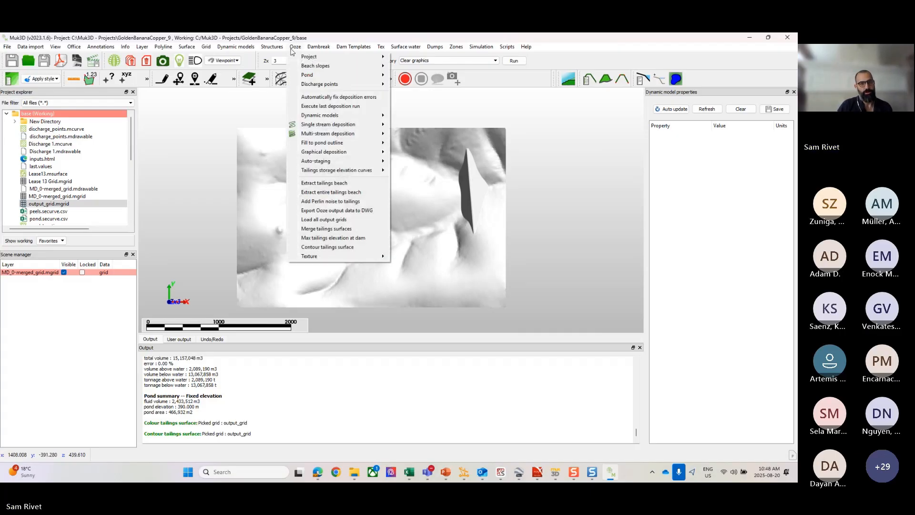
{"action": "mouse_move", "coordinate": [344, 90]}
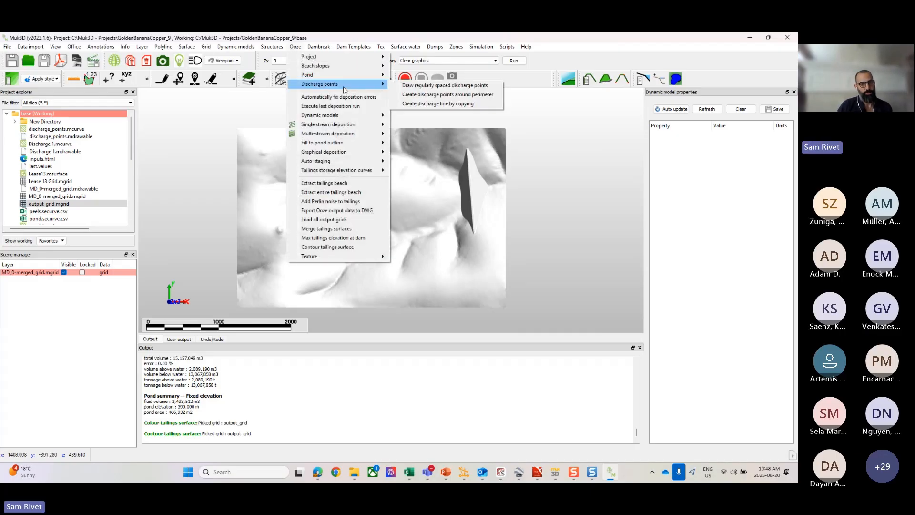
{"action": "left_click", "coordinate": [424, 89]}
{"action": "key", "text": "Tab"}
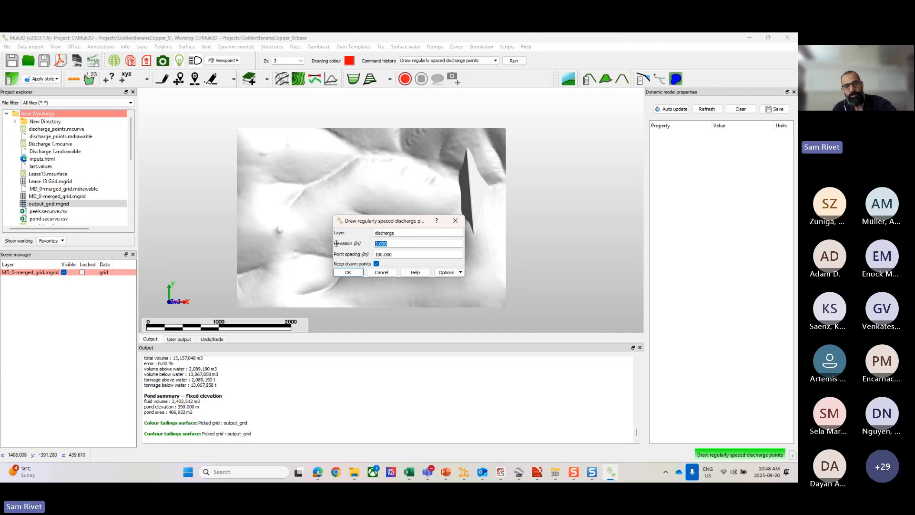
{"action": "type", "text": "397"}
{"action": "left_click", "coordinate": [384, 254]}
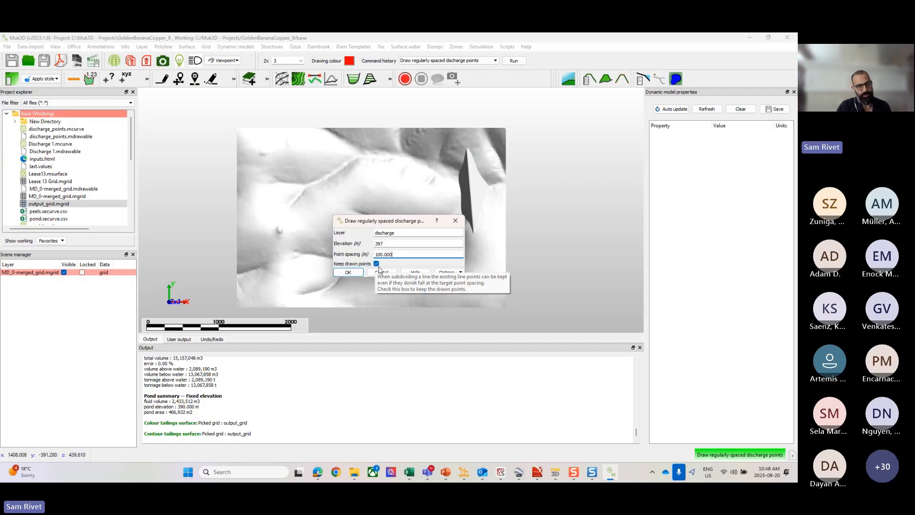
{"action": "left_click_drag", "start_coordinate": [396, 256], "coordinate": [363, 256]}
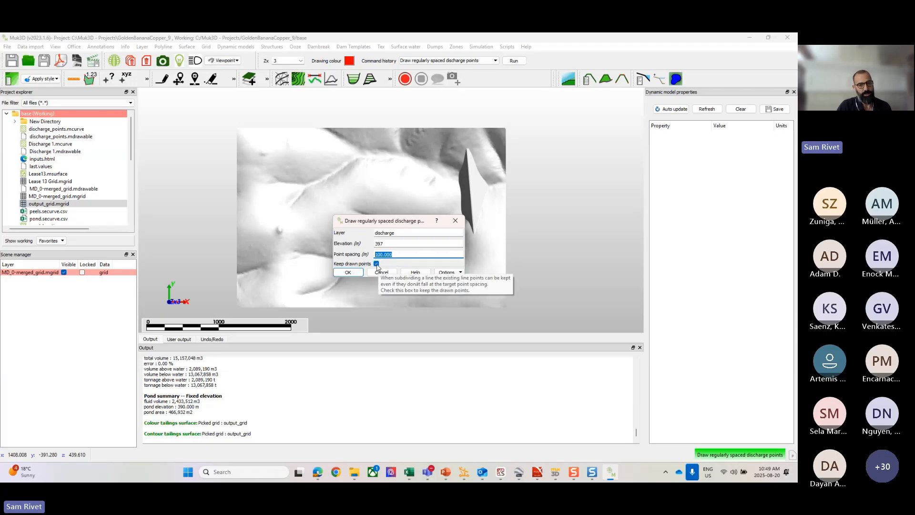
{"action": "left_click", "coordinate": [376, 264]}
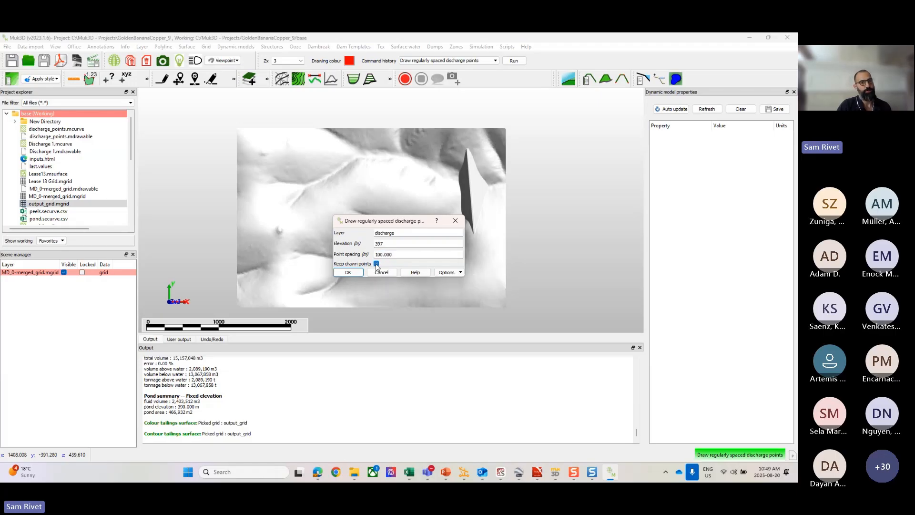
{"action": "left_click", "coordinate": [348, 272]}
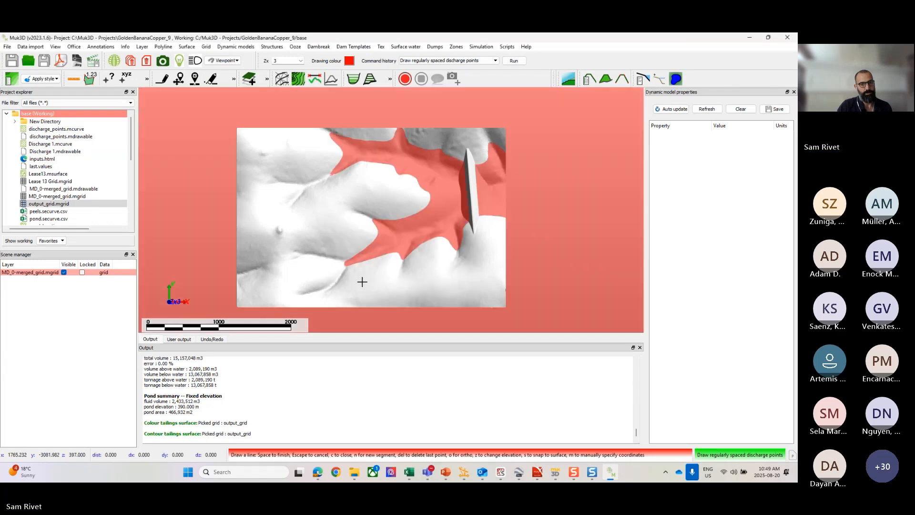
Step: Draw the discharge line about 795 m long along the dam's upstream face, from one abutment to the other
{"action": "scroll", "coordinate": [472, 187], "scroll_direction": "up", "scroll_amount": 3}
{"action": "scroll", "coordinate": [472, 188], "scroll_direction": "up", "scroll_amount": 3}
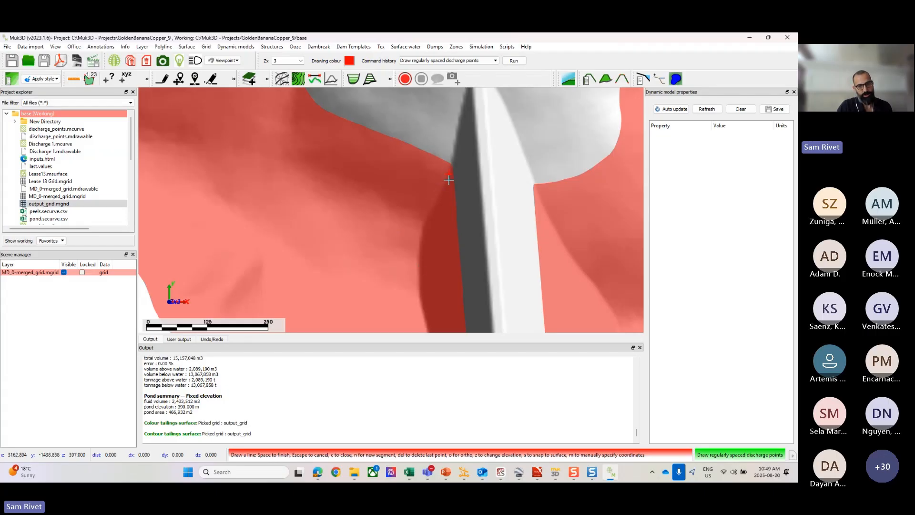
{"action": "scroll", "coordinate": [429, 224], "scroll_direction": "down", "scroll_amount": 4}
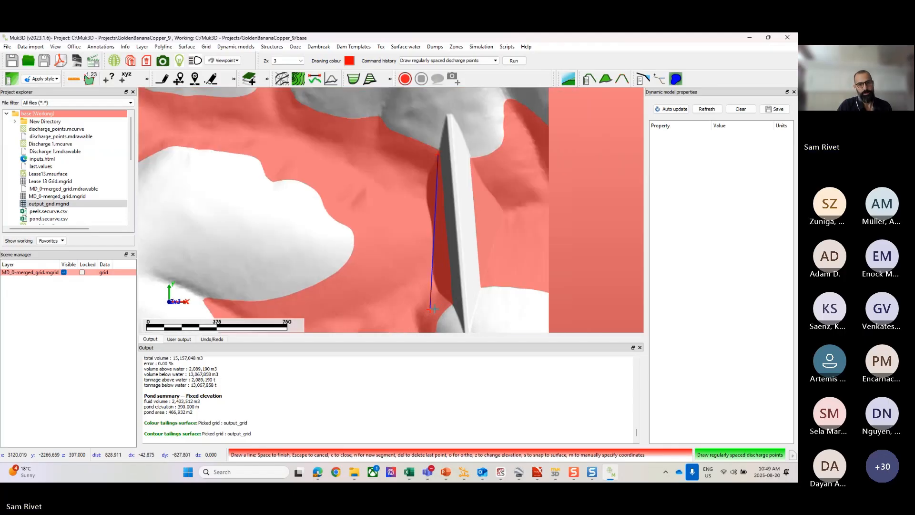
{"action": "scroll", "coordinate": [433, 309], "scroll_direction": "up", "scroll_amount": 2}
{"action": "scroll", "coordinate": [474, 298], "scroll_direction": "up", "scroll_amount": 2}
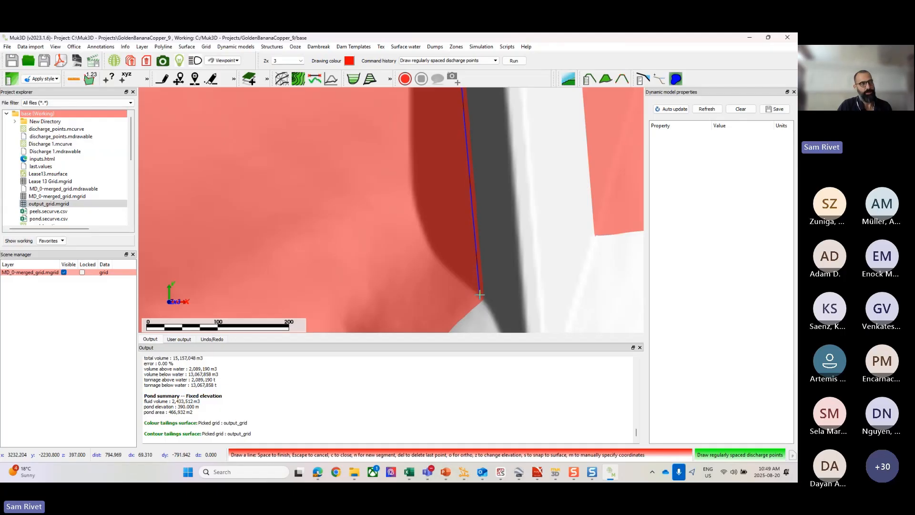
{"action": "left_click", "coordinate": [480, 295]}
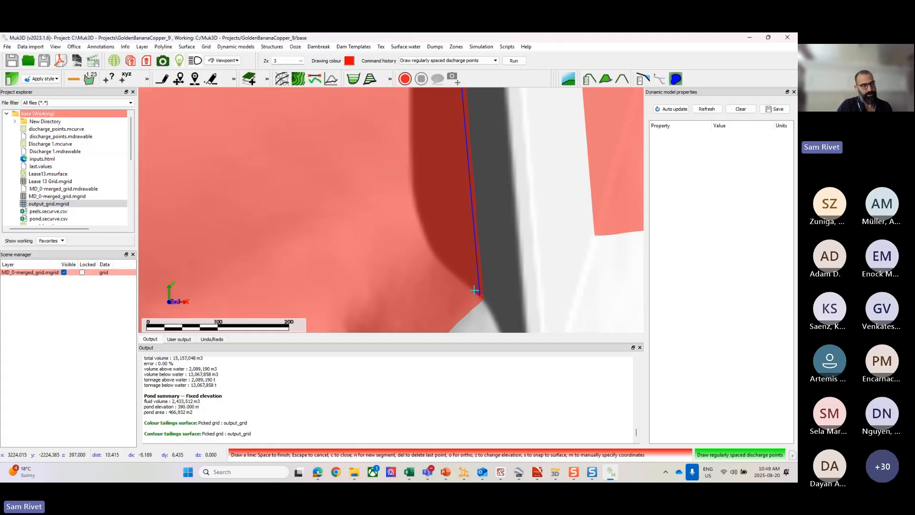
{"action": "key", "text": "space"}
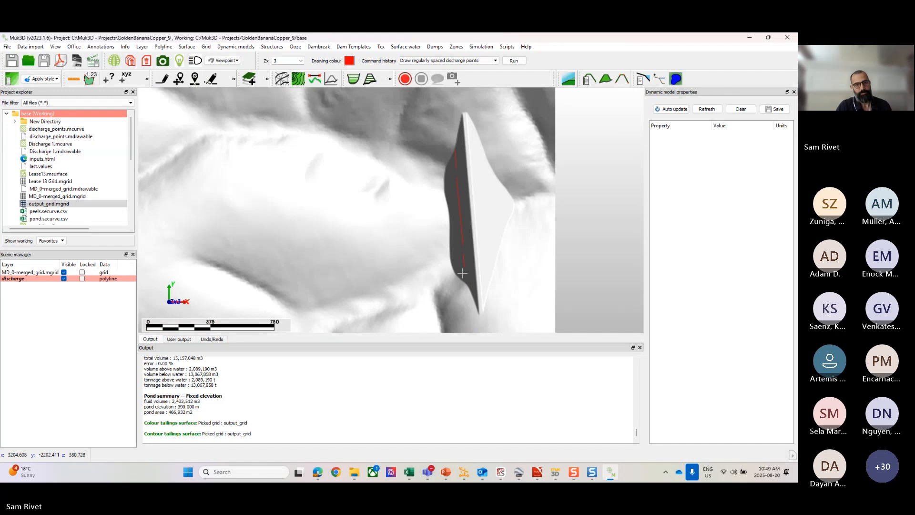
Step: Save the discharge layer as a Muk3D curve file named discharge2
{"action": "right_click", "coordinate": [32, 278]}
{"action": "left_click", "coordinate": [47, 276]}
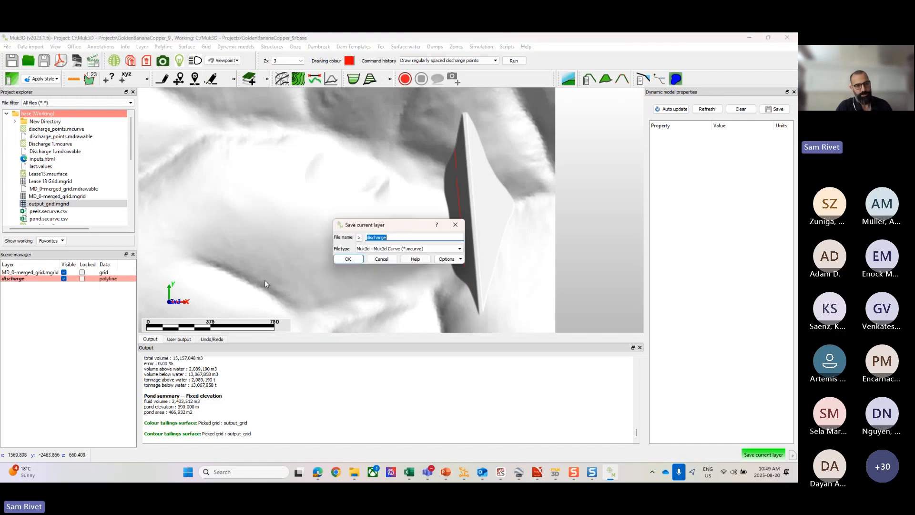
{"action": "left_click", "coordinate": [400, 237]}
{"action": "type", "text": "2"}
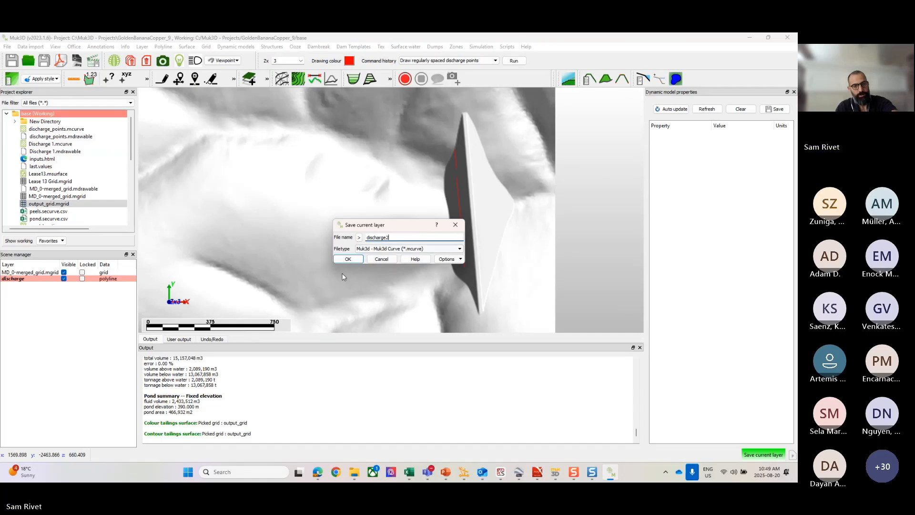
{"action": "left_click", "coordinate": [344, 259]}
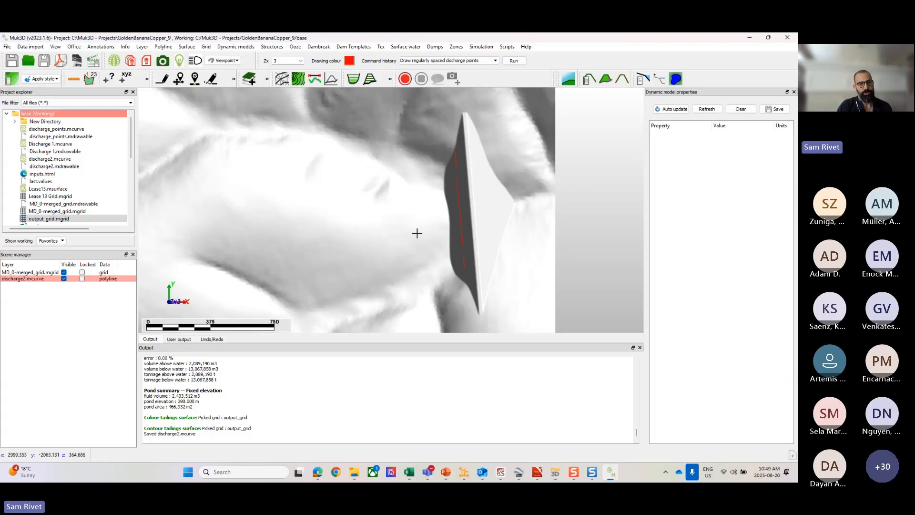
Step: Run a single stream fixed pond elevation deposition as drawn, using MD_0-merged_grid.mgrid, discharge2.mcurve and Tailings Type 1, picking a point in the pond
{"action": "right_click", "coordinate": [368, 182]}
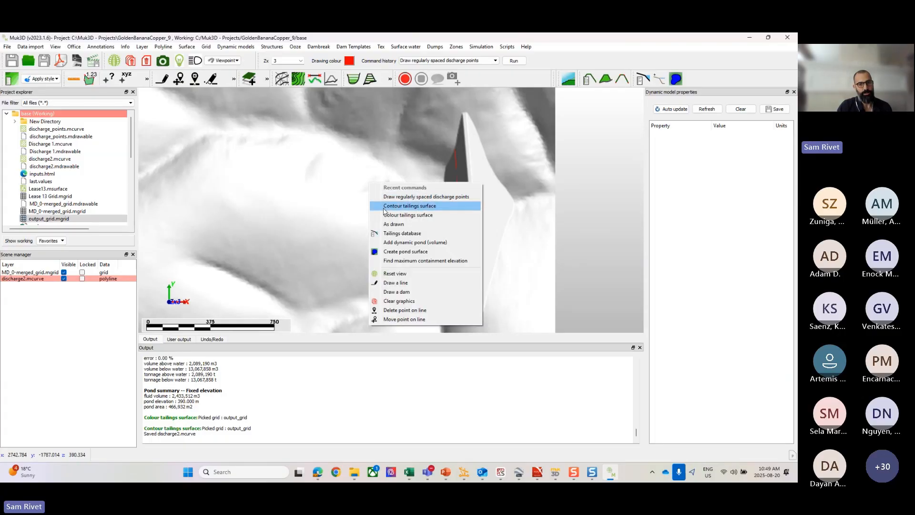
{"action": "left_click", "coordinate": [396, 227]}
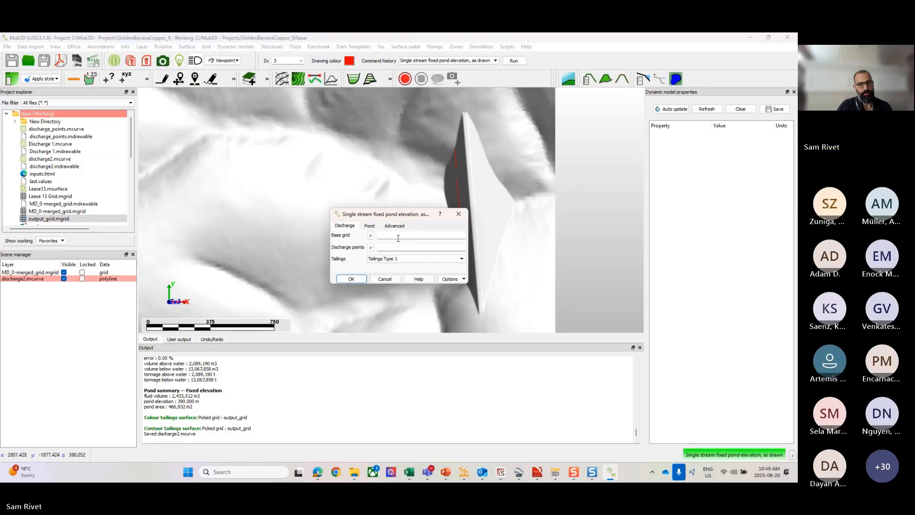
{"action": "right_click", "coordinate": [388, 233]}
{"action": "left_click", "coordinate": [414, 240]}
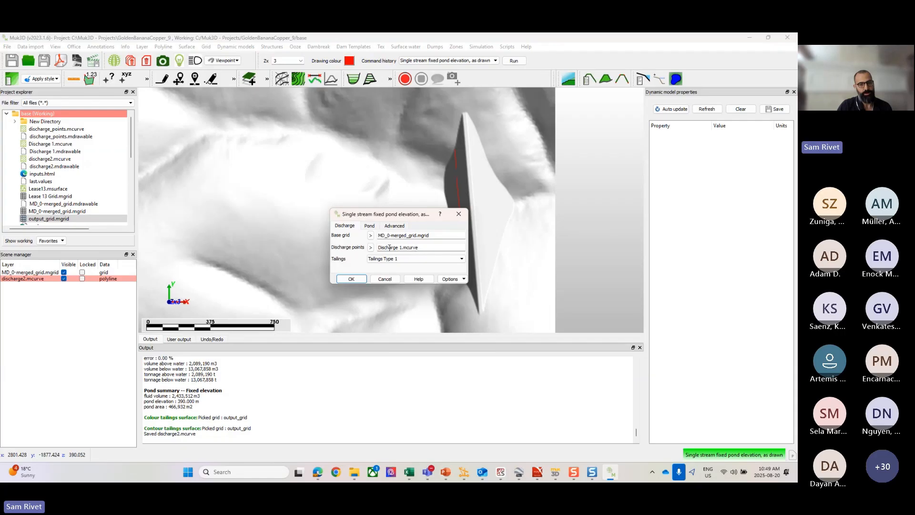
{"action": "left_click", "coordinate": [370, 247]}
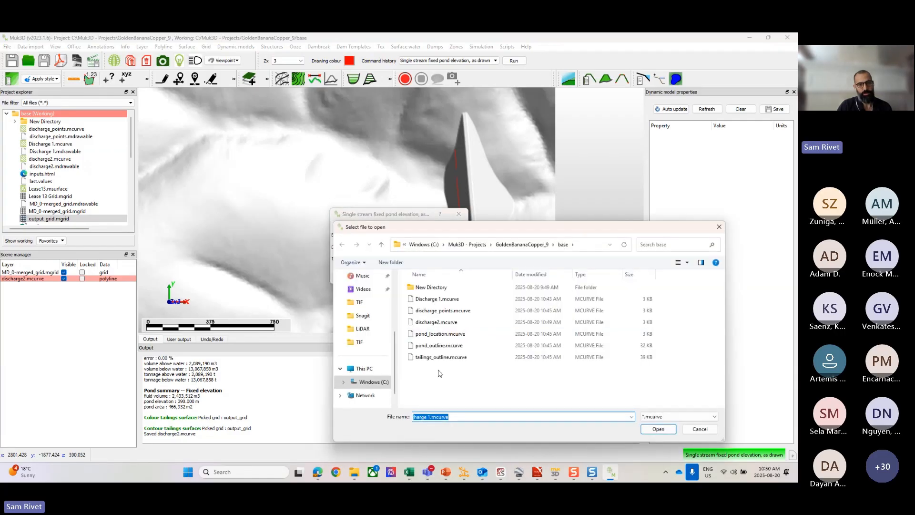
{"action": "left_click", "coordinate": [424, 322]}
{"action": "left_click", "coordinate": [658, 429]}
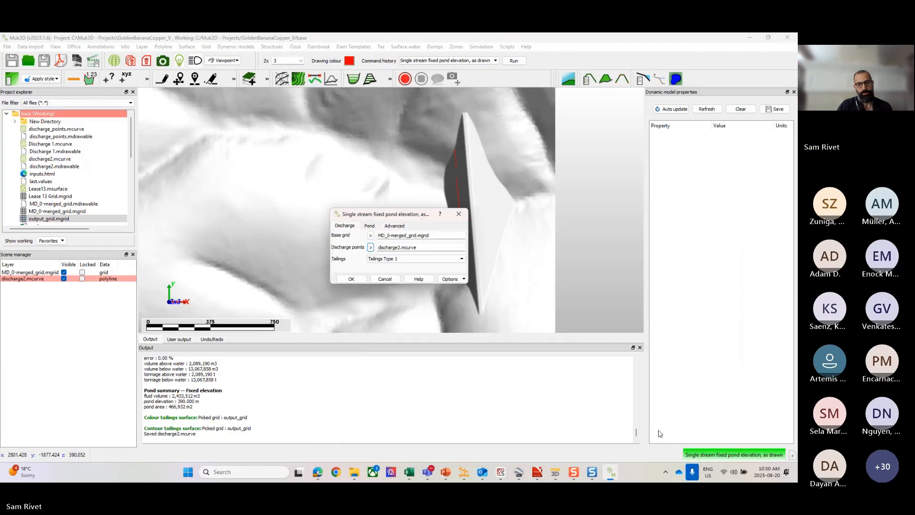
{"action": "left_click", "coordinate": [350, 280]}
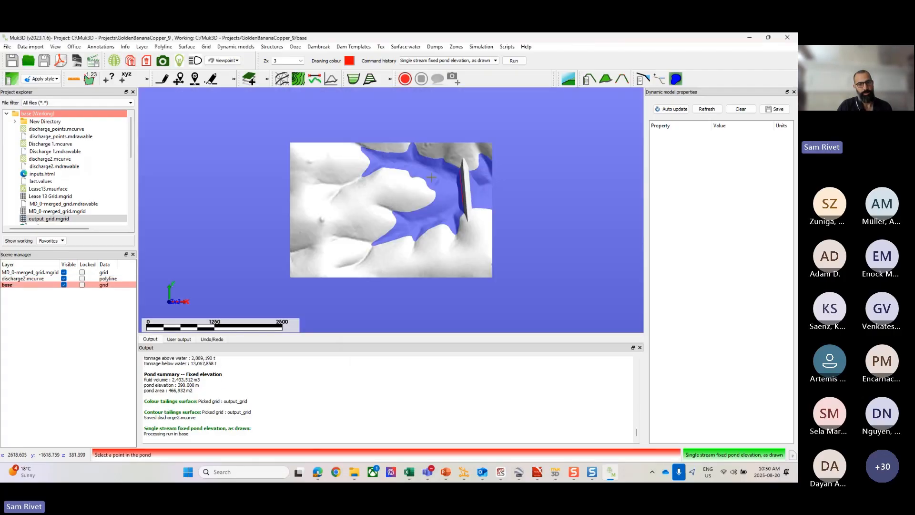
{"action": "left_click", "coordinate": [415, 189]}
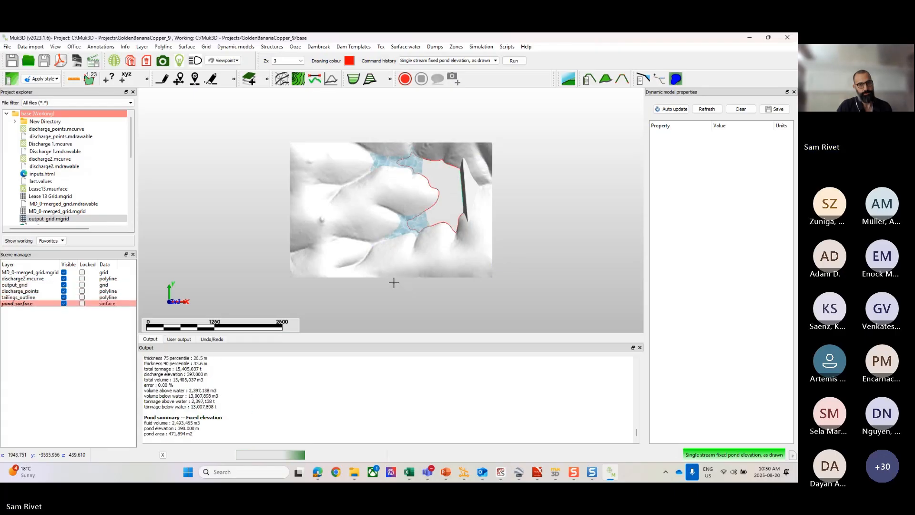
Step: Colour the output_grid tailings surface with white original ground and yellow tailings
{"action": "scroll", "coordinate": [448, 195], "scroll_direction": "up", "scroll_amount": 3}
{"action": "right_click", "coordinate": [447, 195]}
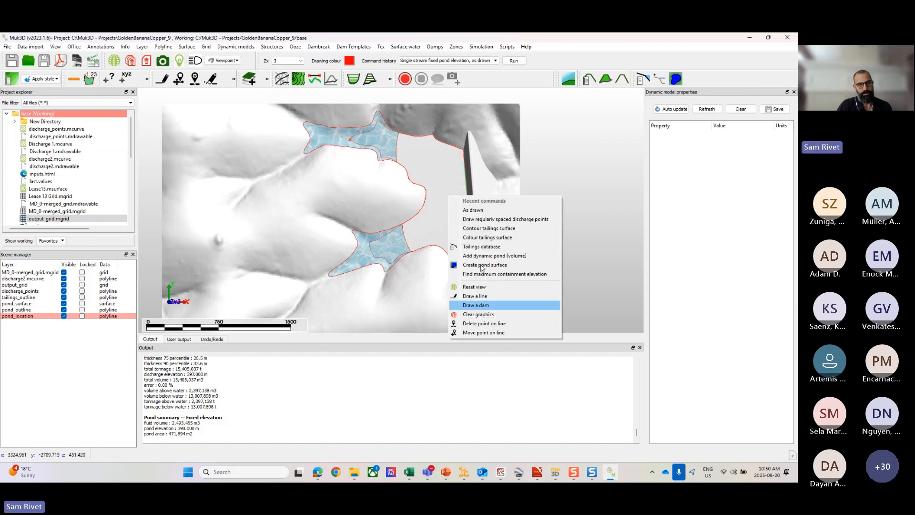
{"action": "left_click", "coordinate": [484, 238]}
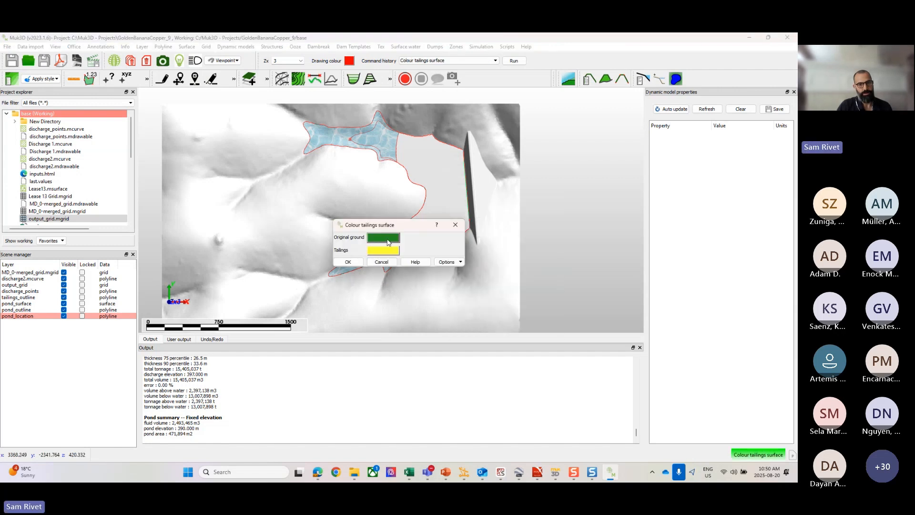
{"action": "left_click", "coordinate": [387, 242]}
{"action": "left_click", "coordinate": [384, 220]}
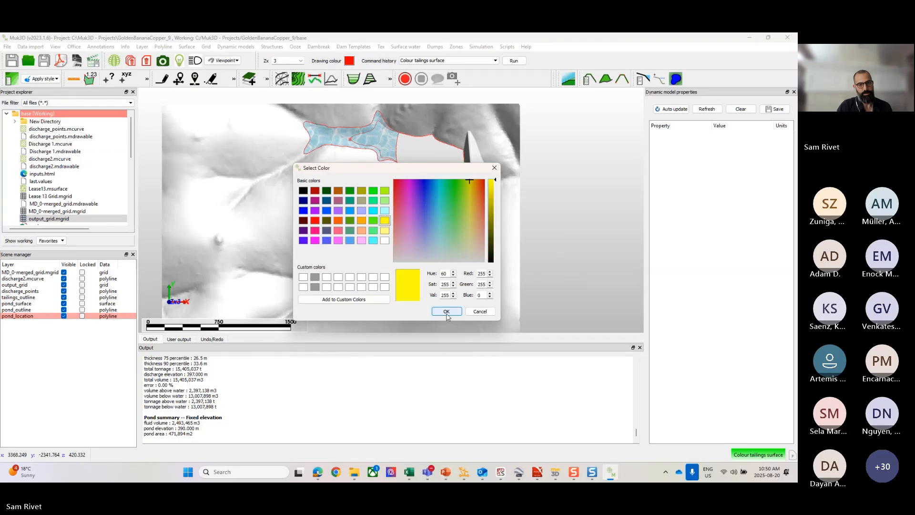
{"action": "left_click", "coordinate": [385, 230]}
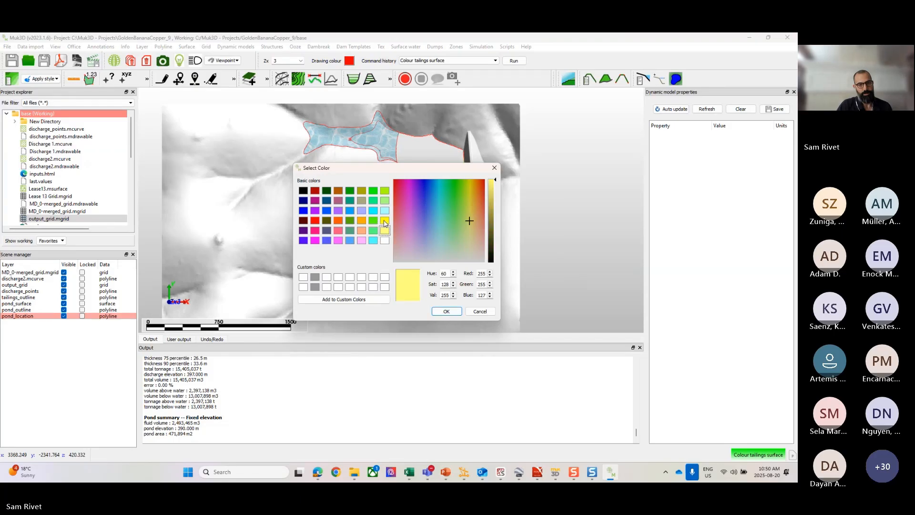
{"action": "left_click", "coordinate": [385, 220]}
{"action": "left_click", "coordinate": [446, 311]}
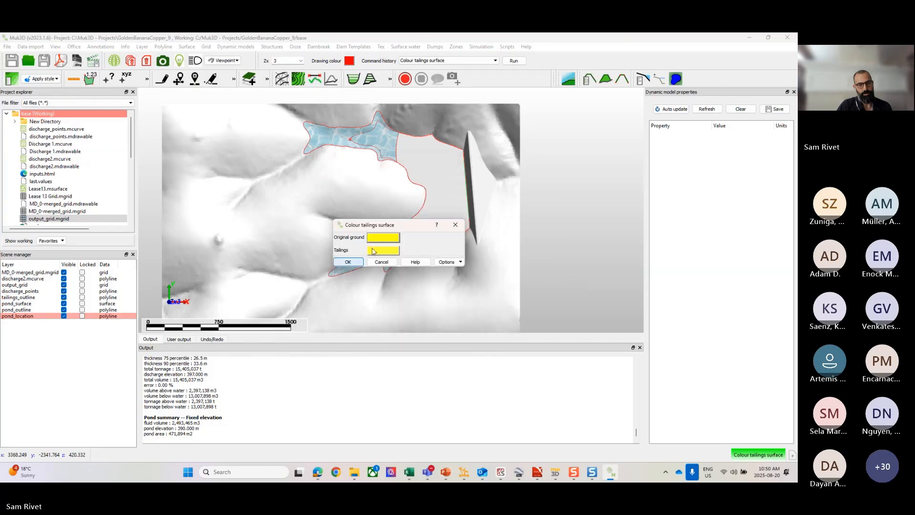
{"action": "left_click", "coordinate": [387, 241]}
{"action": "left_click", "coordinate": [385, 241]}
{"action": "left_click", "coordinate": [455, 313]}
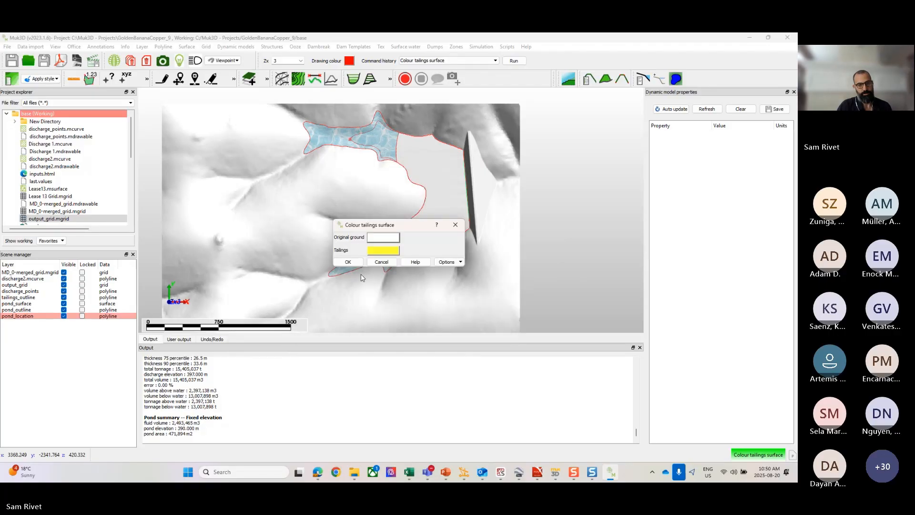
{"action": "left_click", "coordinate": [348, 262]}
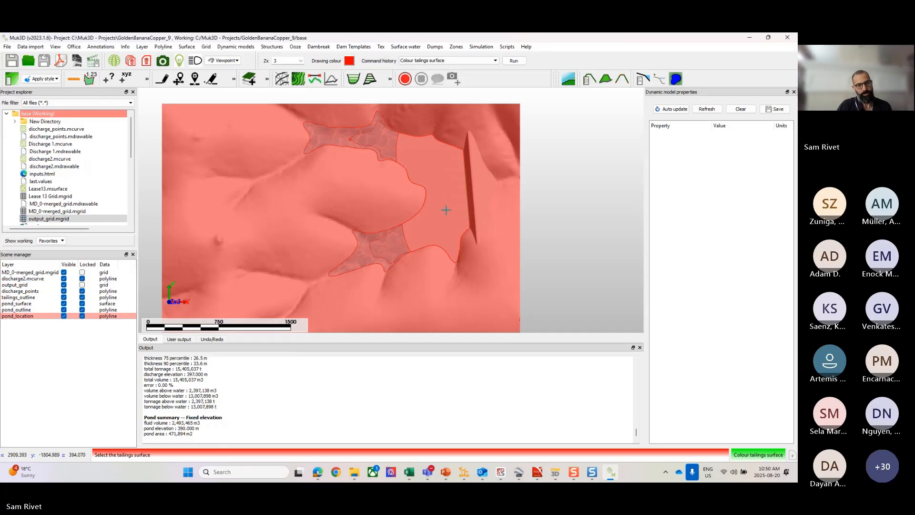
{"action": "left_click", "coordinate": [446, 210]}
Step: Contour the output_grid tailings surface, keeping the offered contour settings
{"action": "right_click", "coordinate": [446, 208]}
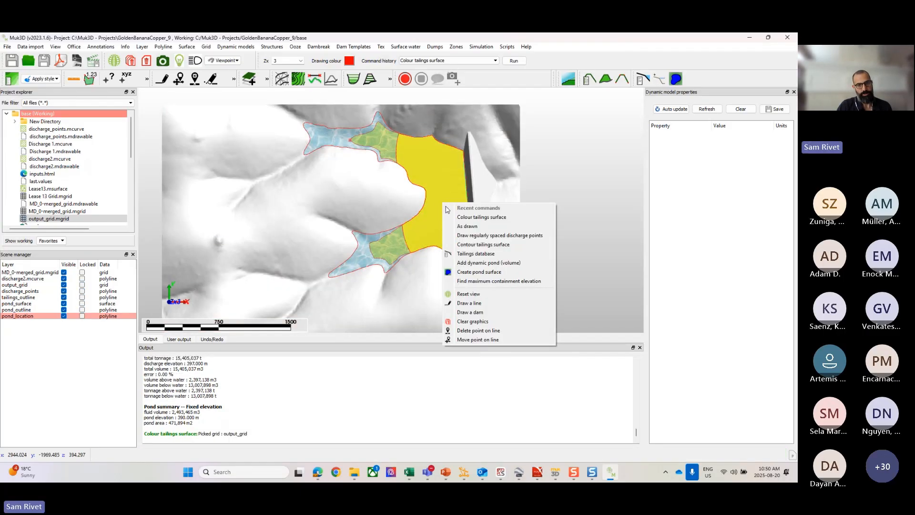
{"action": "left_click", "coordinate": [480, 244]}
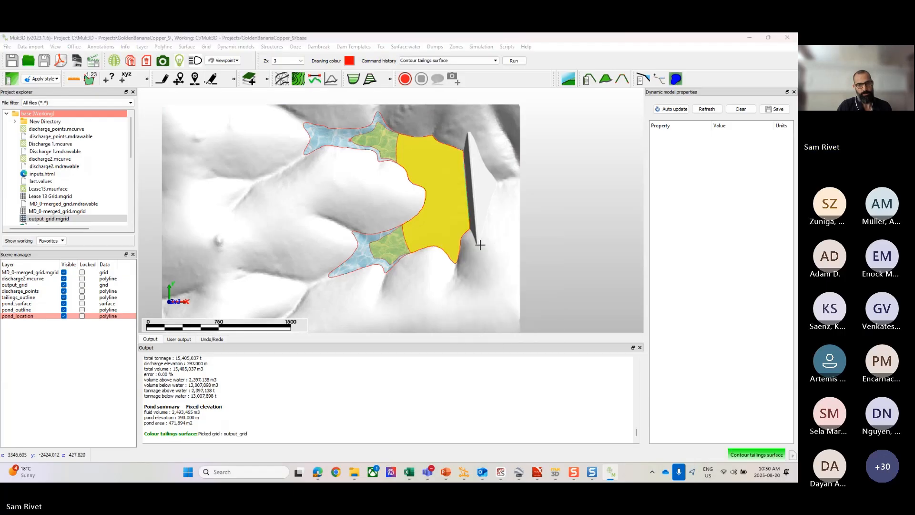
{"action": "left_click", "coordinate": [347, 256]}
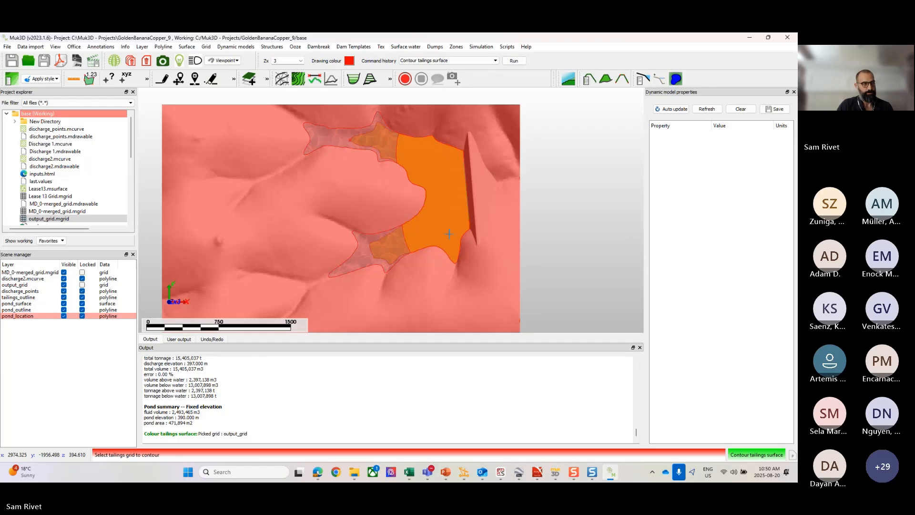
{"action": "left_click", "coordinate": [448, 234]}
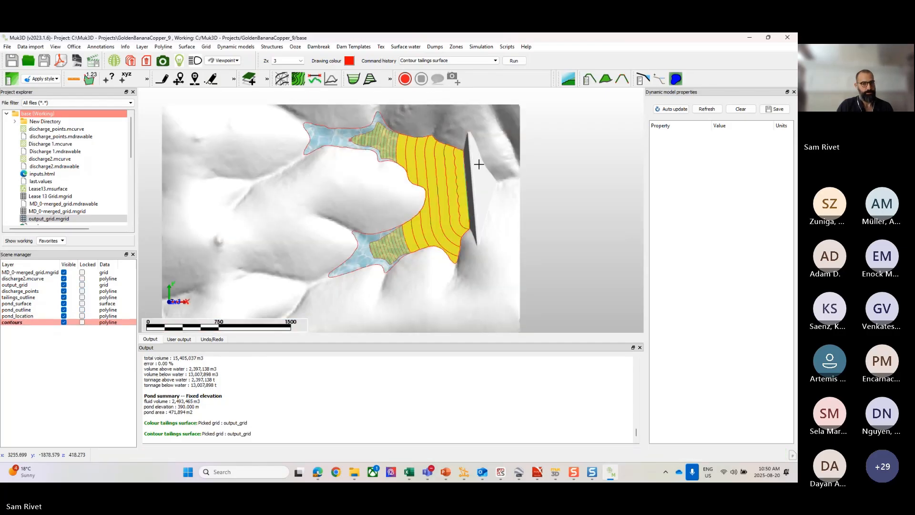
Step: Examine the tailings contours along the dam's upstream face and around the pond arms
{"action": "scroll", "coordinate": [452, 180], "scroll_direction": "up", "scroll_amount": 3}
{"action": "scroll", "coordinate": [453, 253], "scroll_direction": "up", "scroll_amount": 2}
{"action": "mouse_move", "coordinate": [453, 254]}
{"action": "middle_mouse_down"}
{"action": "mouse_move", "coordinate": [467, 219]}
{"action": "mouse_move", "coordinate": [464, 250]}
{"action": "middle_mouse_up"}
{"action": "middle_click_drag", "start_coordinate": [475, 155], "coordinate": [478, 181]}
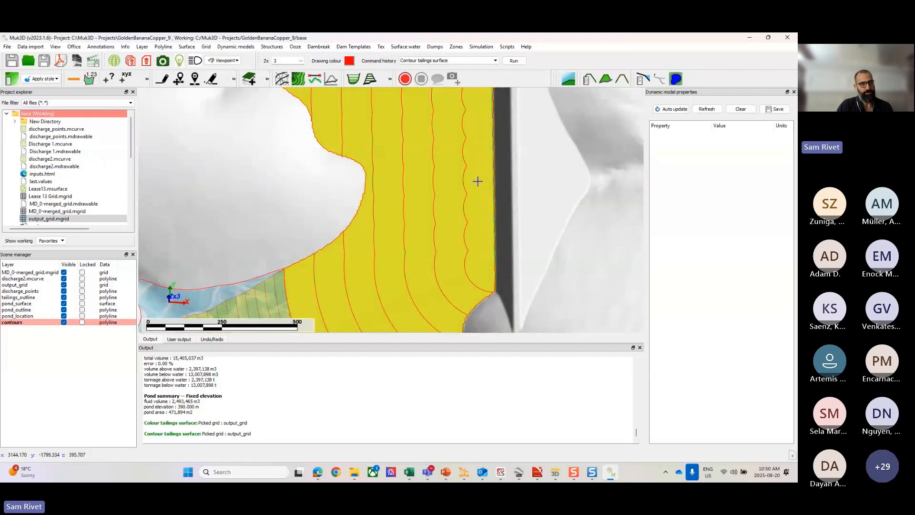
{"action": "scroll", "coordinate": [477, 184], "scroll_direction": "down", "scroll_amount": 3}
{"action": "middle_click_drag", "start_coordinate": [479, 115], "coordinate": [483, 147]}
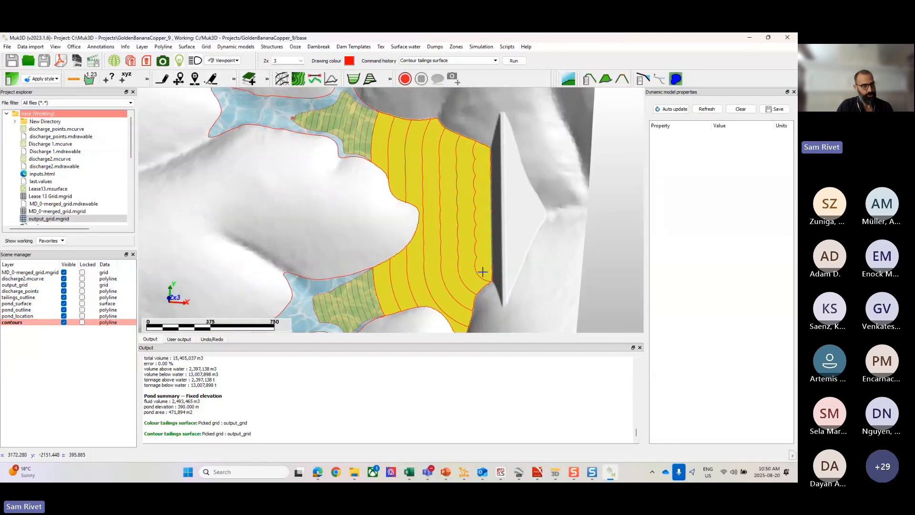
{"action": "middle_click_drag", "start_coordinate": [483, 253], "coordinate": [490, 181]}
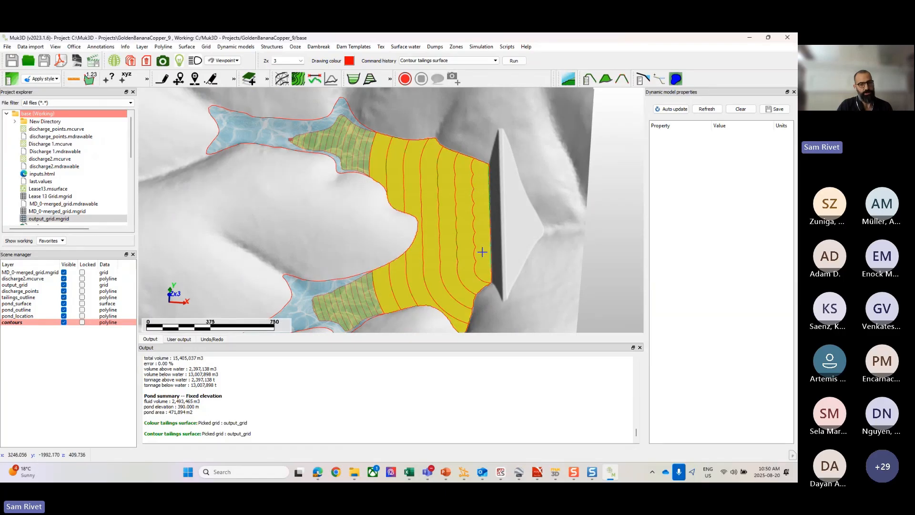
{"action": "middle_click_drag", "start_coordinate": [444, 281], "coordinate": [470, 247]}
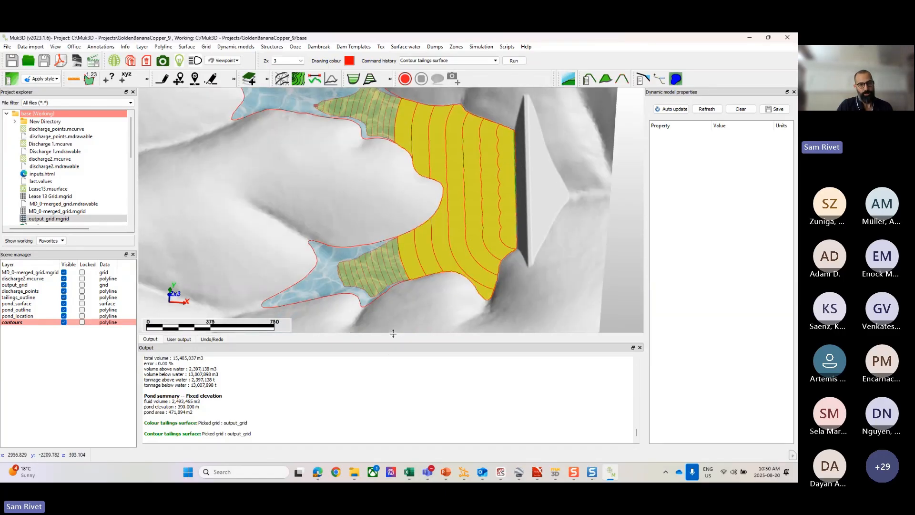
Step: Enlarge the Output window, detach it beside the model view and bring up the latest deposition results
{"action": "left_click_drag", "start_coordinate": [393, 334], "coordinate": [395, 287]}
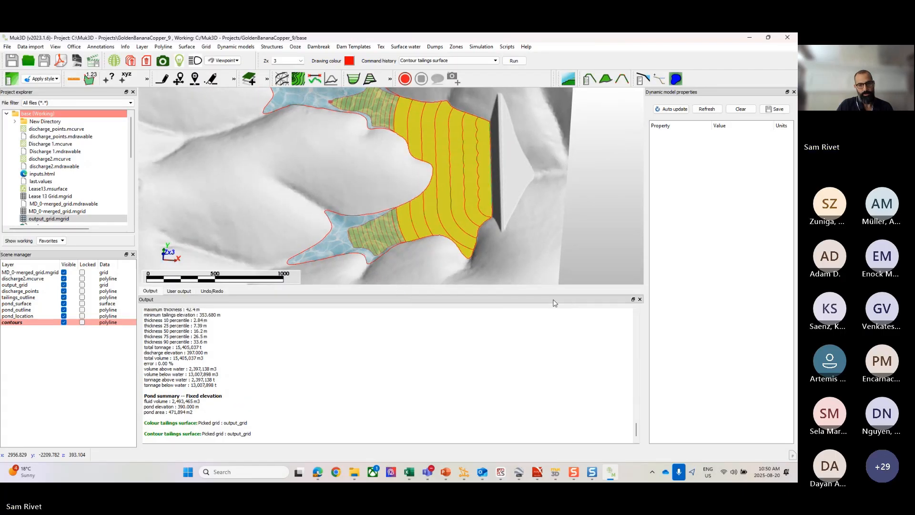
{"action": "left_click_drag", "start_coordinate": [553, 300], "coordinate": [661, 91]}
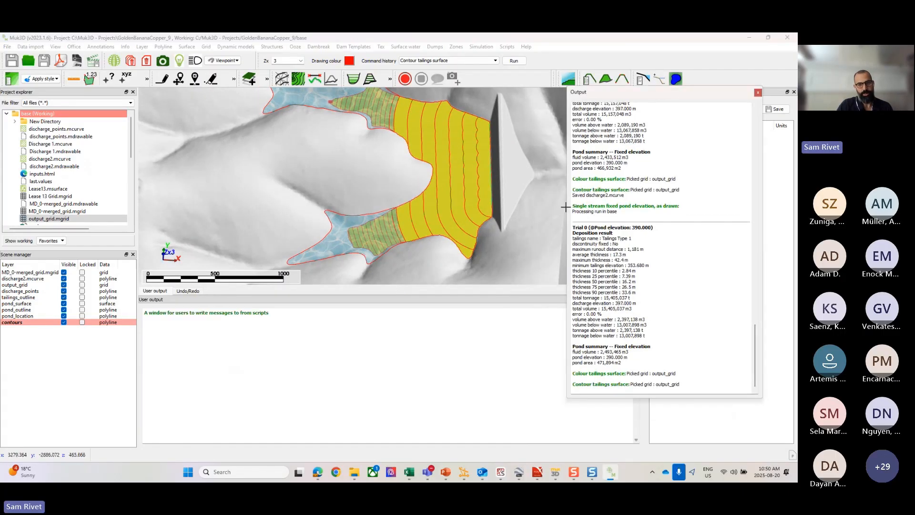
{"action": "scroll", "coordinate": [641, 306], "scroll_direction": "up", "scroll_amount": 15}
{"action": "scroll", "coordinate": [643, 307], "scroll_direction": "down", "scroll_amount": 12}
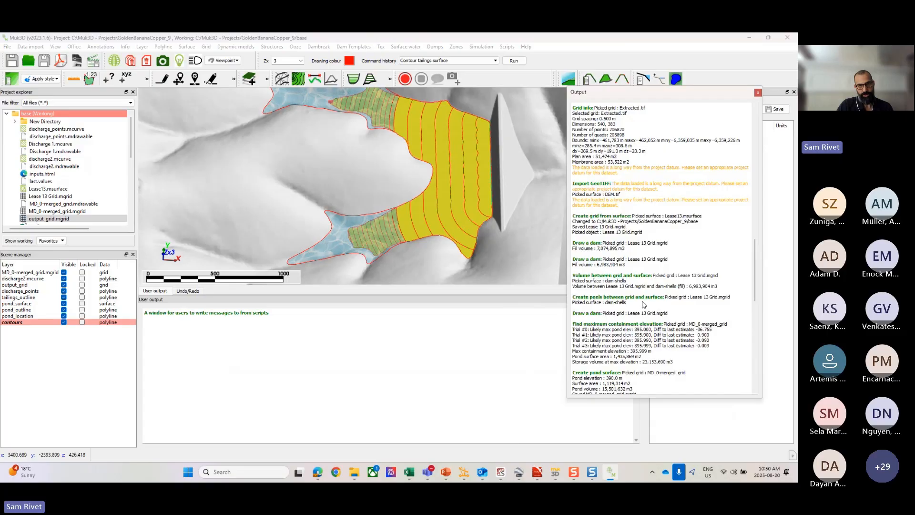
{"action": "scroll", "coordinate": [638, 306], "scroll_direction": "down", "scroll_amount": 1}
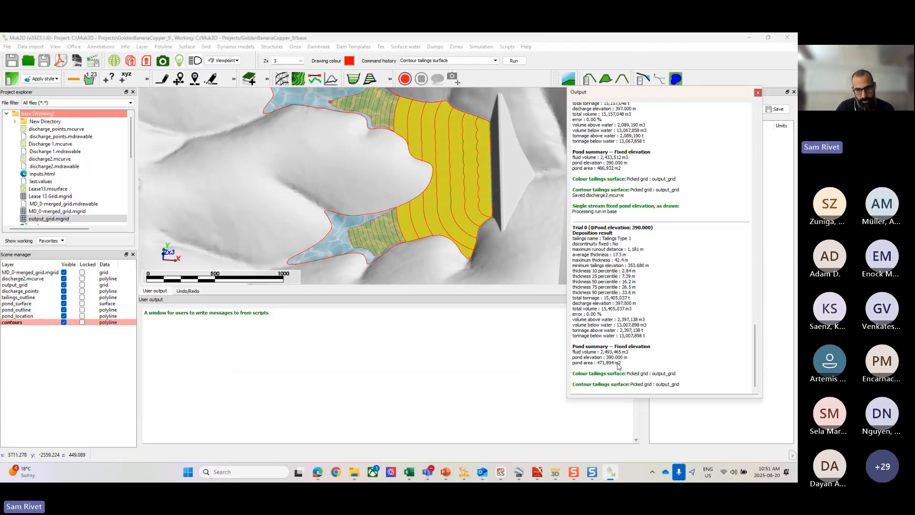
Step: Review the pond elevation, fluid volume and pond area, plus the discharge elevation and total tailings volume
{"action": "left_click_drag", "start_coordinate": [628, 357], "coordinate": [605, 358]}
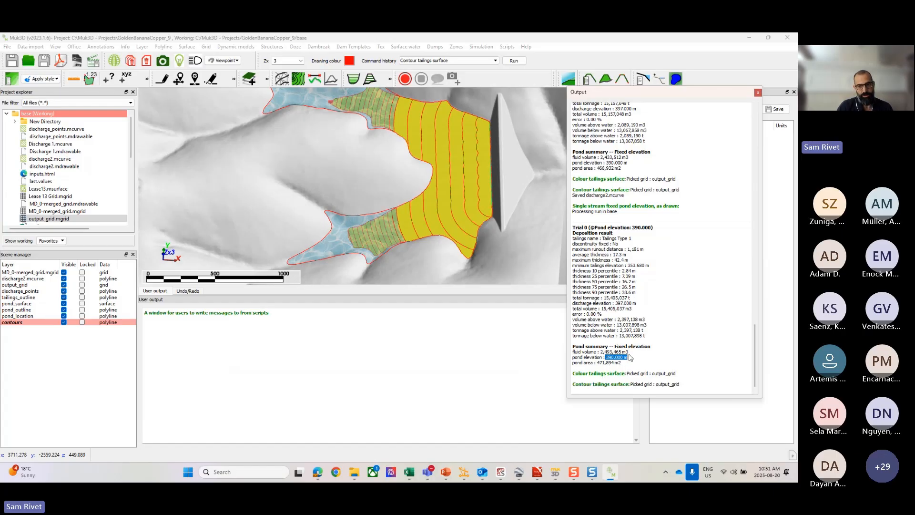
{"action": "left_click_drag", "start_coordinate": [628, 351], "coordinate": [603, 354]}
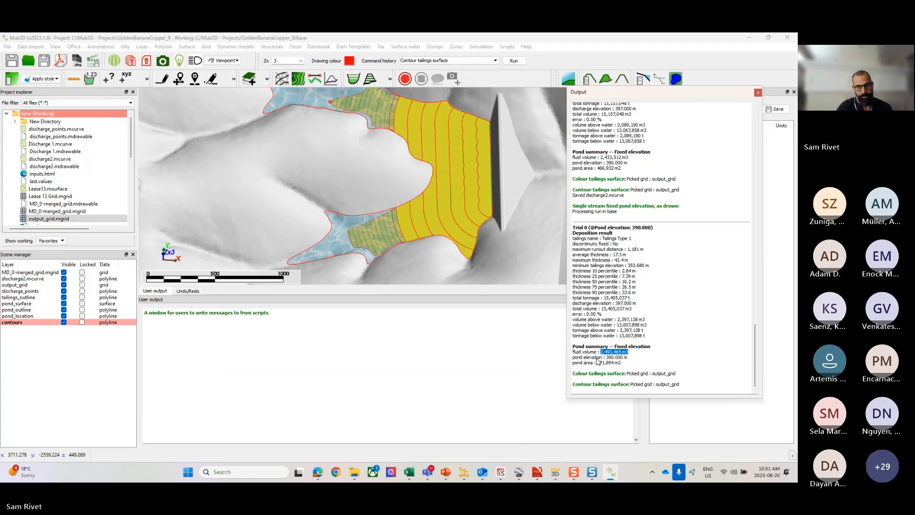
{"action": "left_click_drag", "start_coordinate": [627, 363], "coordinate": [598, 364]}
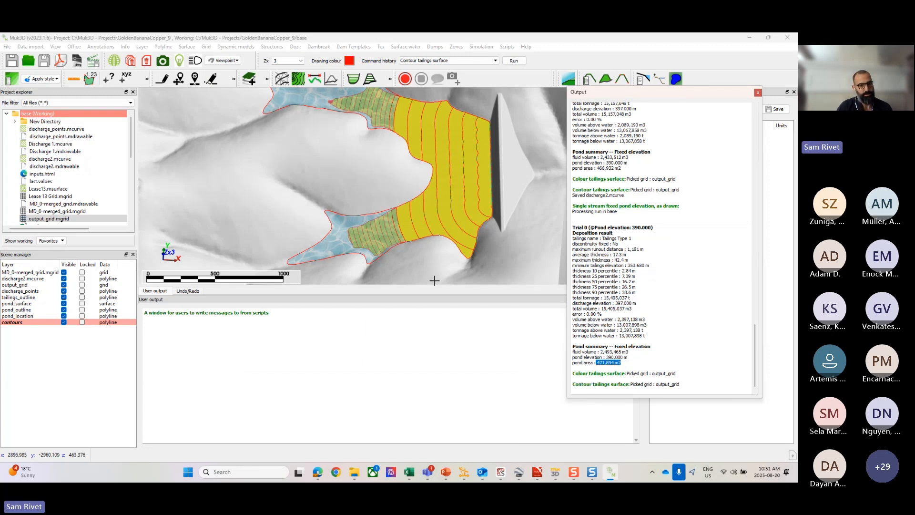
{"action": "left_click", "coordinate": [655, 278]}
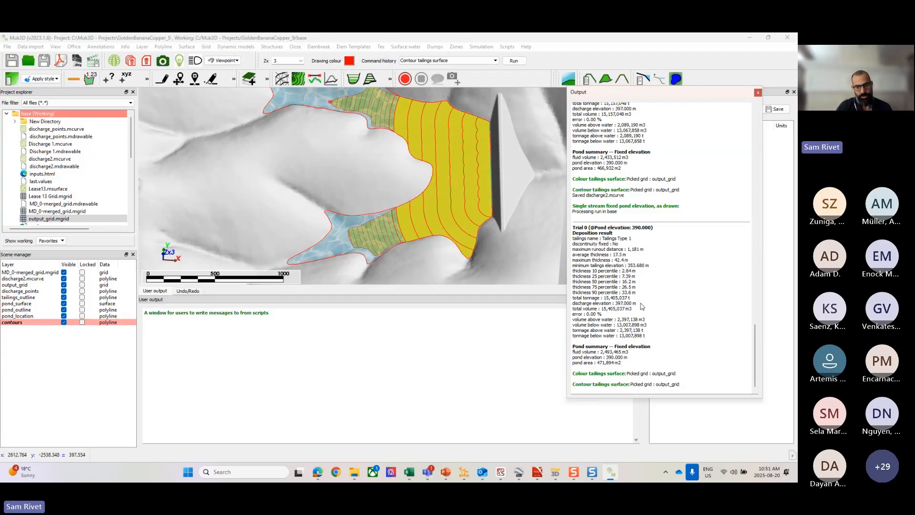
{"action": "left_click_drag", "start_coordinate": [637, 303], "coordinate": [577, 305]}
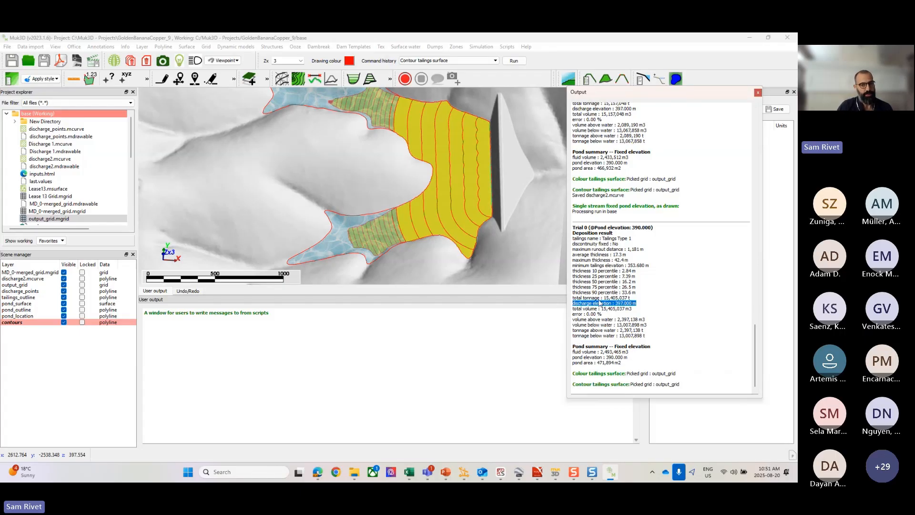
{"action": "left_click", "coordinate": [618, 308]}
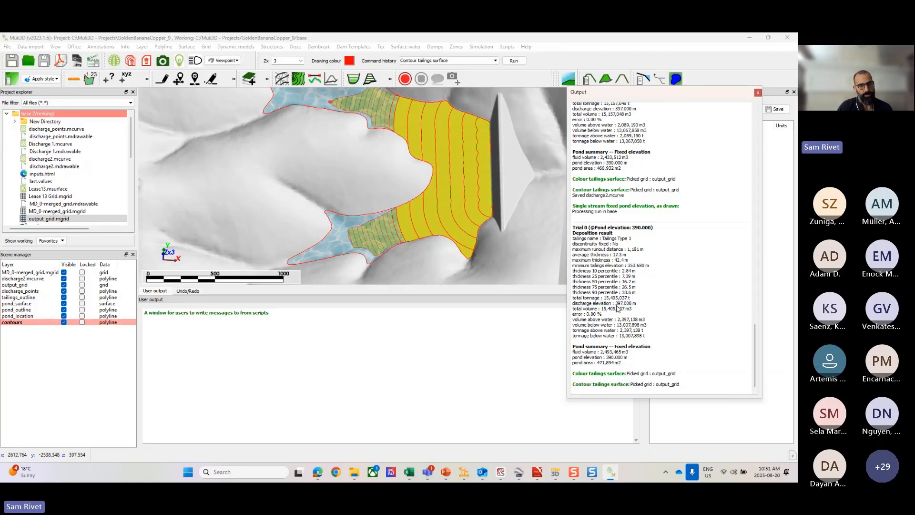
{"action": "left_click_drag", "start_coordinate": [615, 303], "coordinate": [632, 304]}
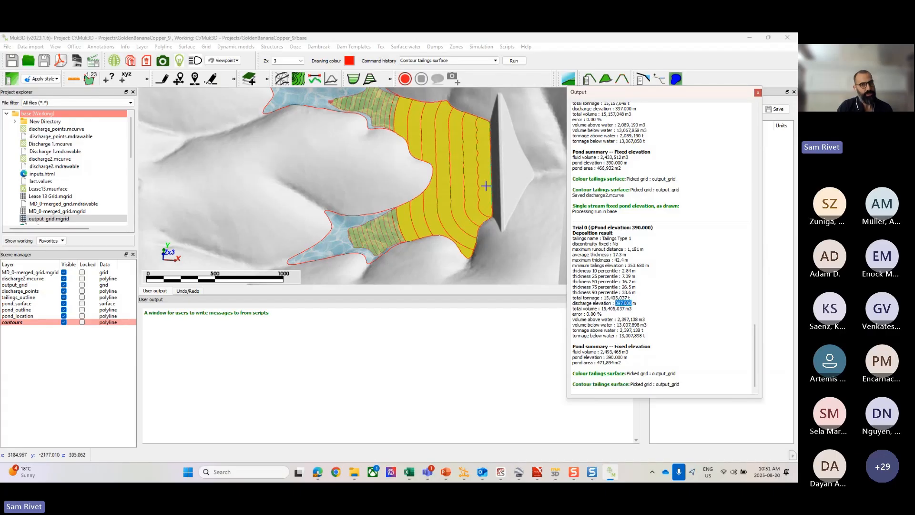
{"action": "left_click", "coordinate": [629, 305]}
{"action": "left_click_drag", "start_coordinate": [631, 303], "coordinate": [615, 304]}
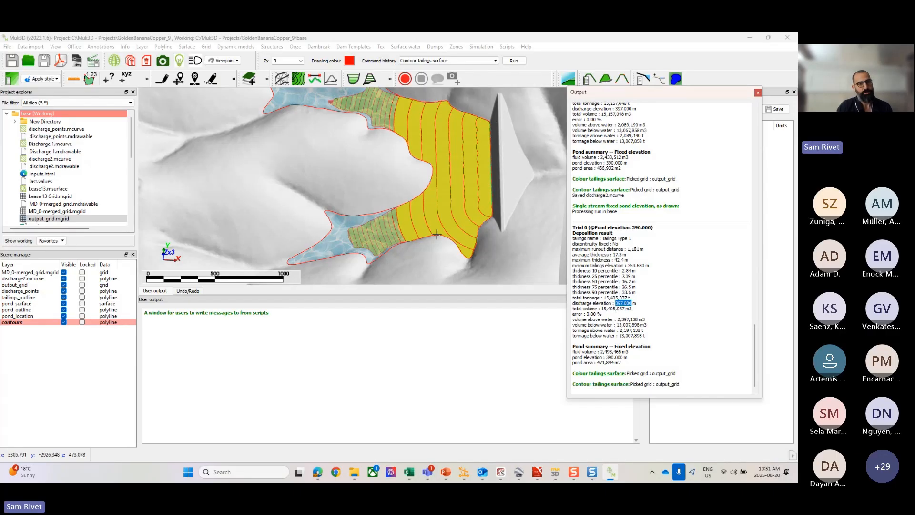
{"action": "left_click", "coordinate": [626, 311]}
{"action": "left_click_drag", "start_coordinate": [632, 308], "coordinate": [603, 312]}
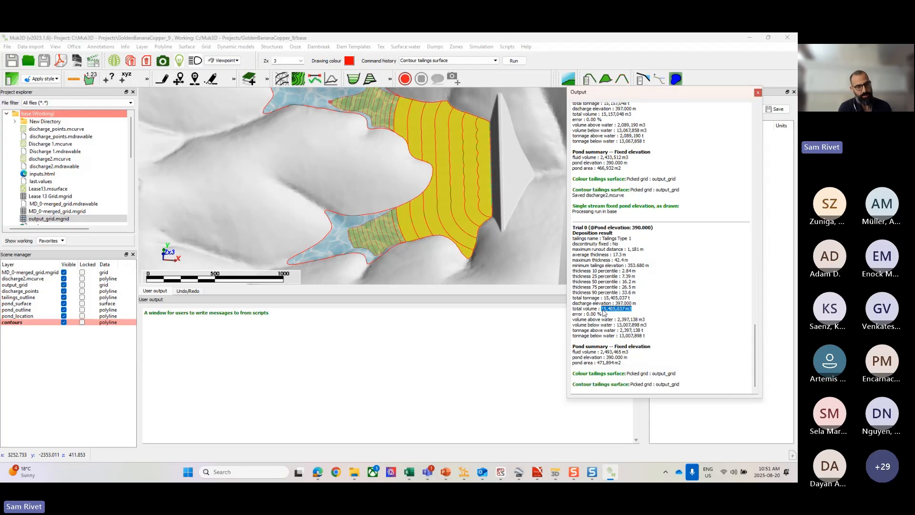
Step: Compare the tailings volumes below and above water with the model, and check the tailings thickness statistics
{"action": "left_click", "coordinate": [648, 323]}
{"action": "left_click_drag", "start_coordinate": [648, 324], "coordinate": [621, 325]}
{"action": "left_click_drag", "start_coordinate": [431, 196], "coordinate": [430, 224]}
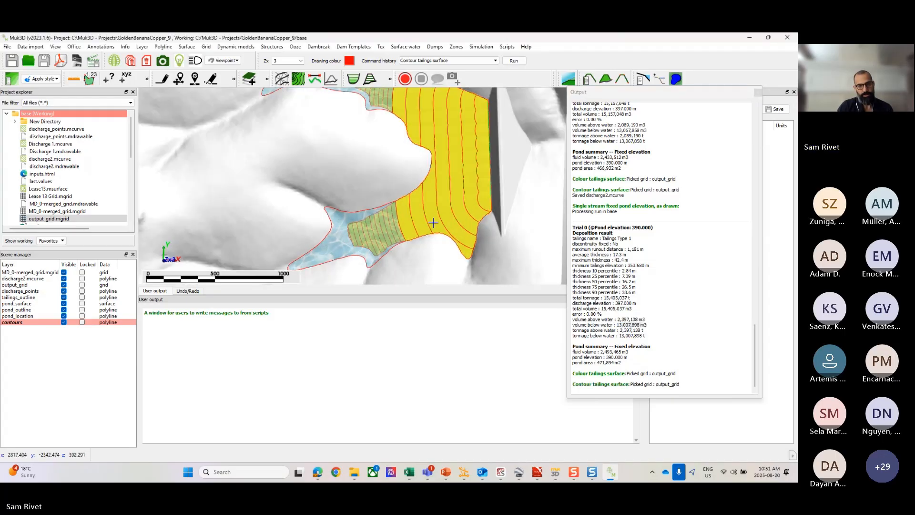
{"action": "scroll", "coordinate": [422, 213], "scroll_direction": "down", "scroll_amount": 2}
{"action": "middle_click_drag", "start_coordinate": [415, 209], "coordinate": [404, 227]}
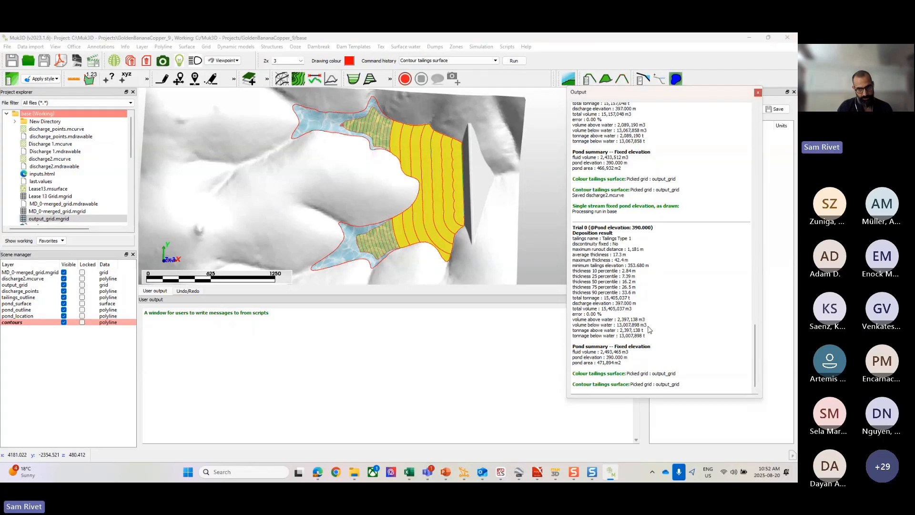
{"action": "left_click_drag", "start_coordinate": [647, 325], "coordinate": [614, 319]}
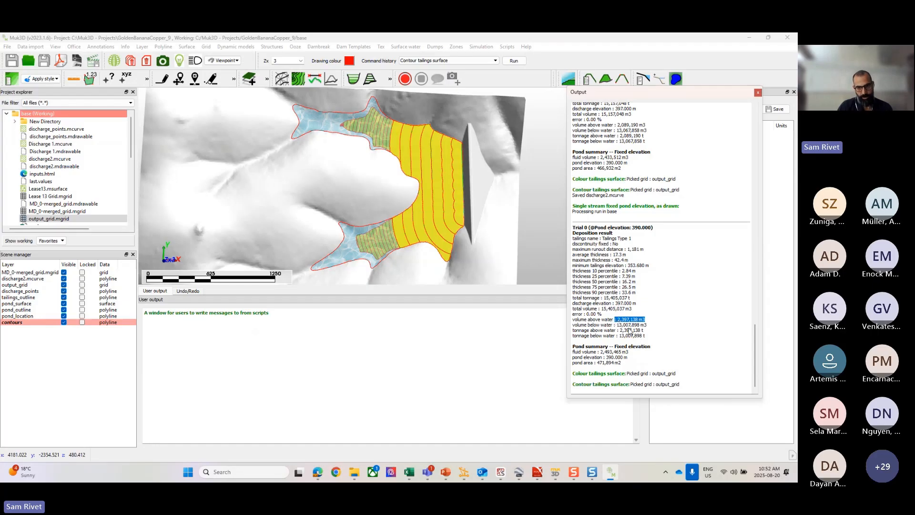
{"action": "left_click_drag", "start_coordinate": [637, 292], "coordinate": [575, 272]}
{"action": "left_click", "coordinate": [613, 255]}
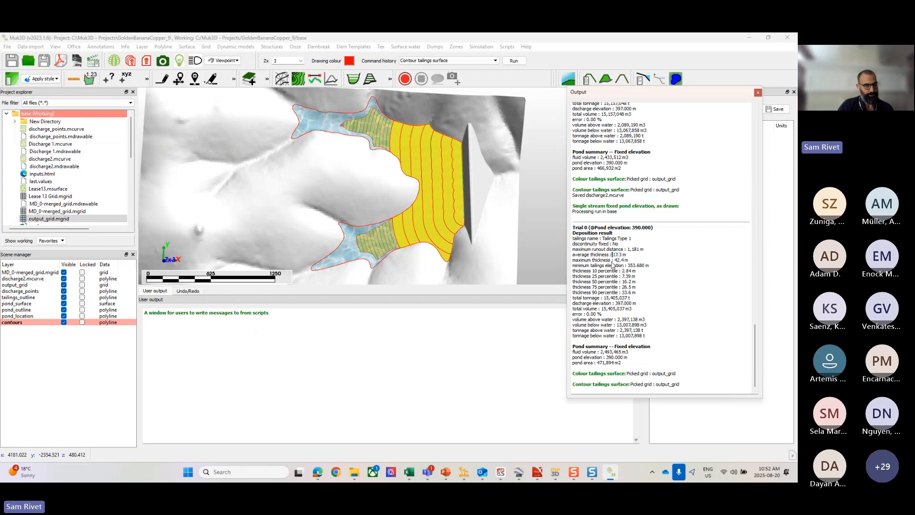
{"action": "scroll", "coordinate": [494, 207], "scroll_direction": "down", "scroll_amount": 3}
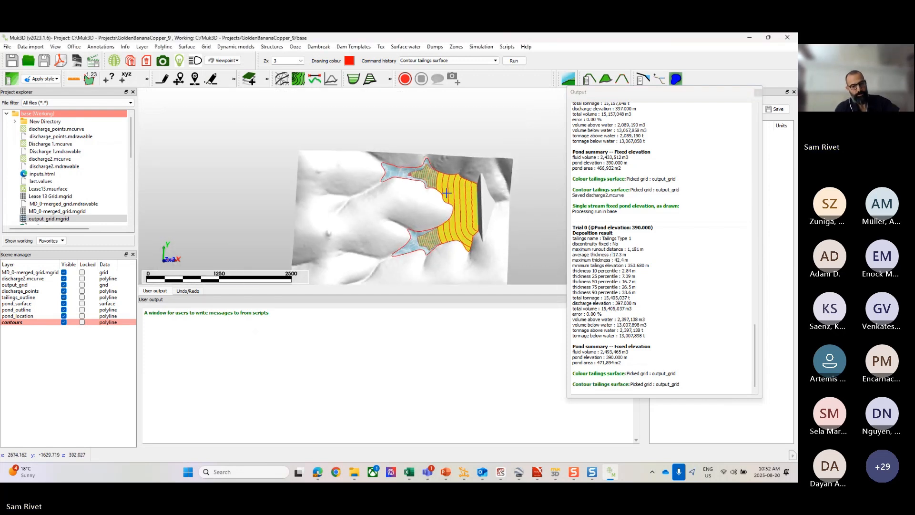
{"action": "key", "text": "p"}
{"action": "scroll", "coordinate": [446, 177], "scroll_direction": "up", "scroll_amount": 1}
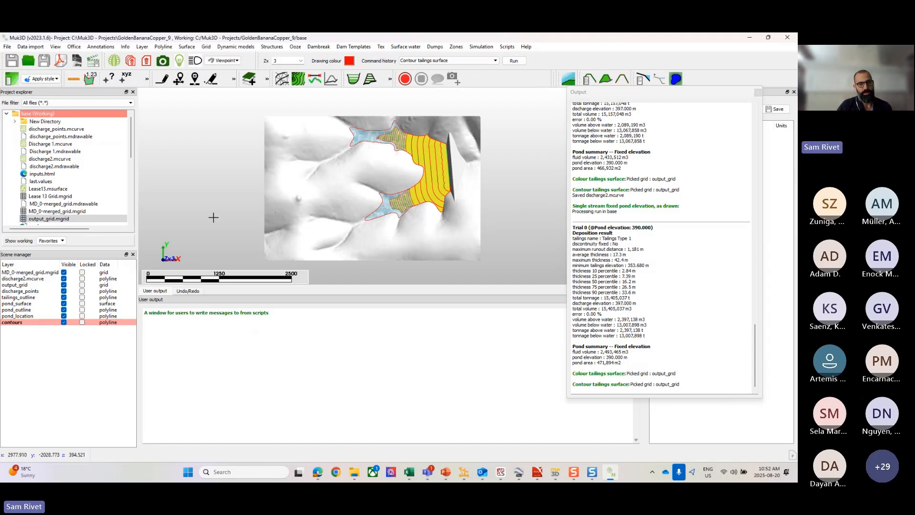
{"action": "left_click", "coordinate": [298, 47]}
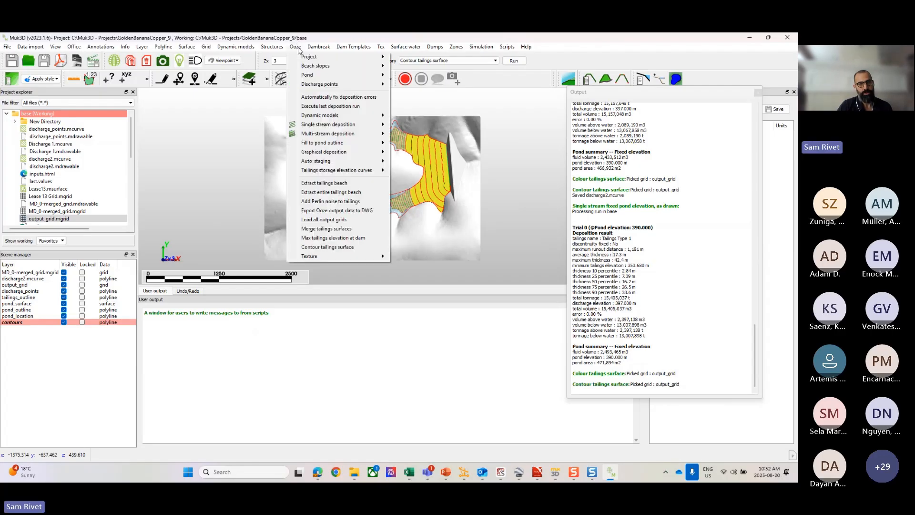
{"action": "mouse_move", "coordinate": [320, 124]}
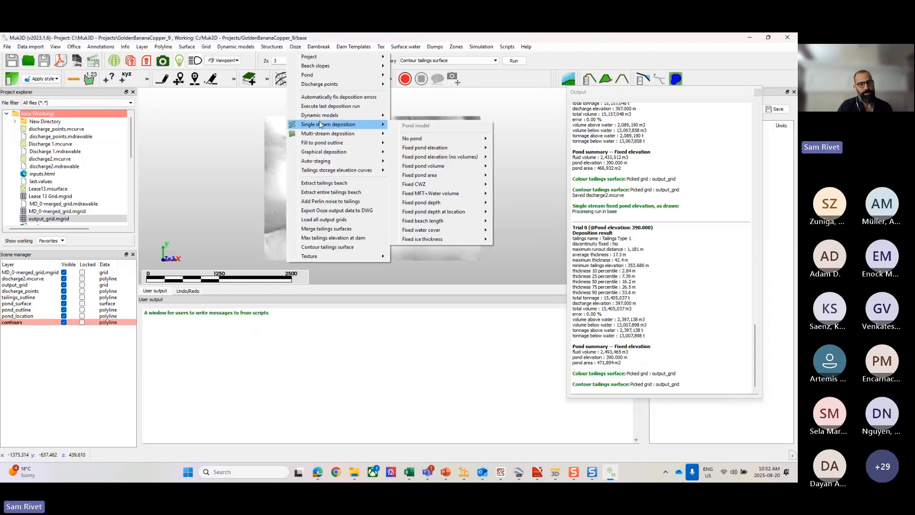
{"action": "mouse_move", "coordinate": [413, 139]}
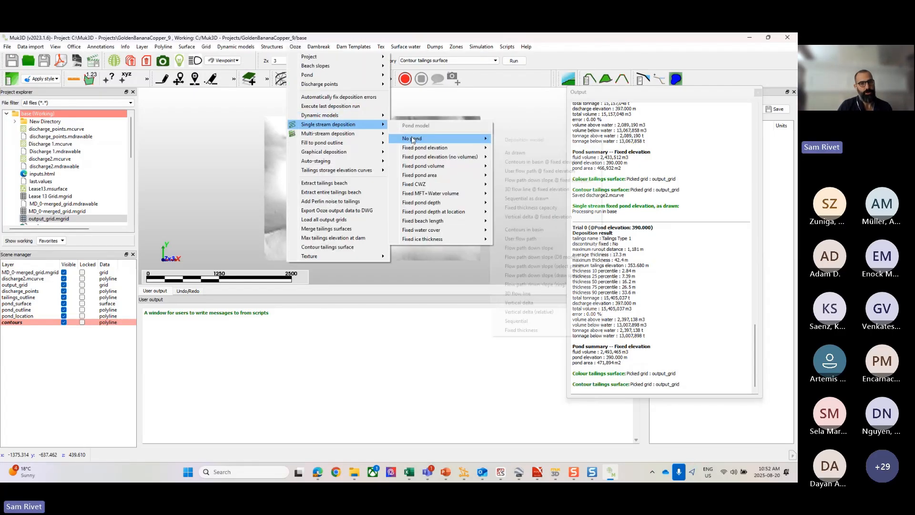
{"action": "mouse_move", "coordinate": [422, 160]}
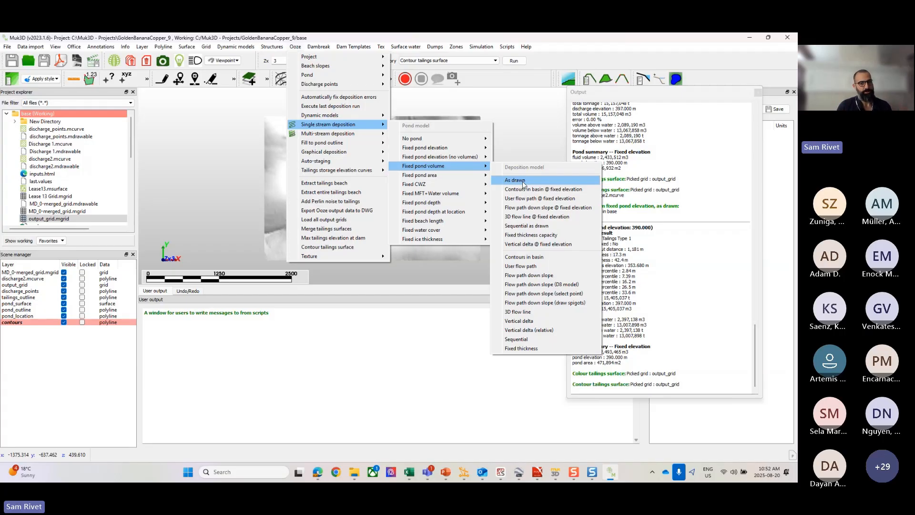
{"action": "left_click", "coordinate": [539, 271]}
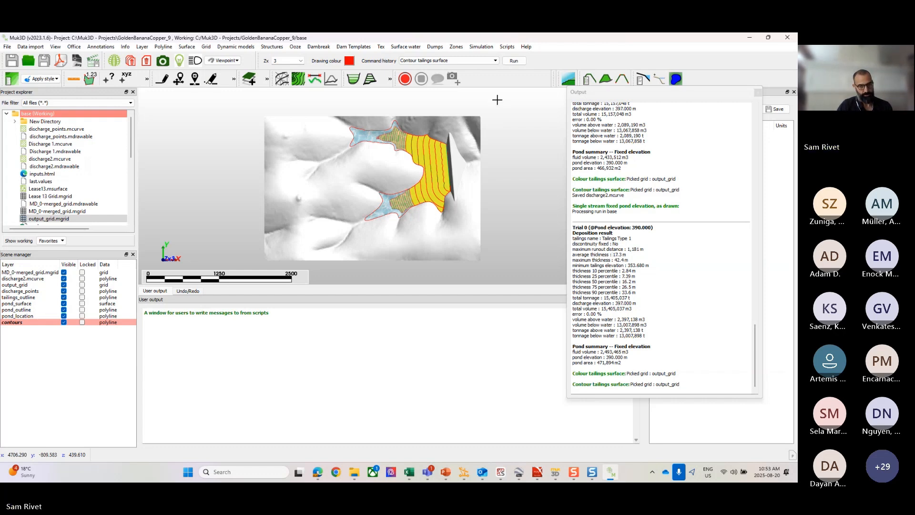
Step: Clear all graphics, discarding every unsaved layer, and load MD_0-merged_grid.mgrid into the model view
{"action": "middle_click_drag", "start_coordinate": [499, 172], "coordinate": [511, 197]}
{"action": "right_click", "coordinate": [436, 125]}
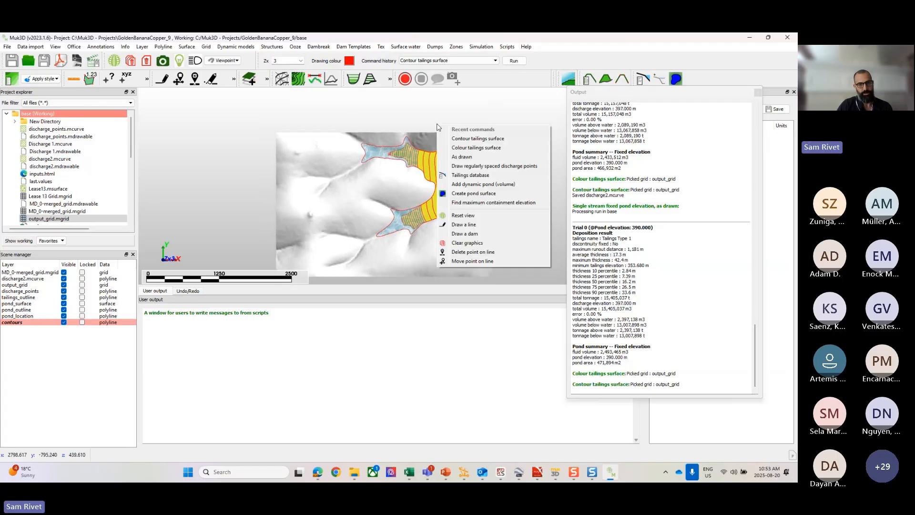
{"action": "left_click", "coordinate": [473, 244]}
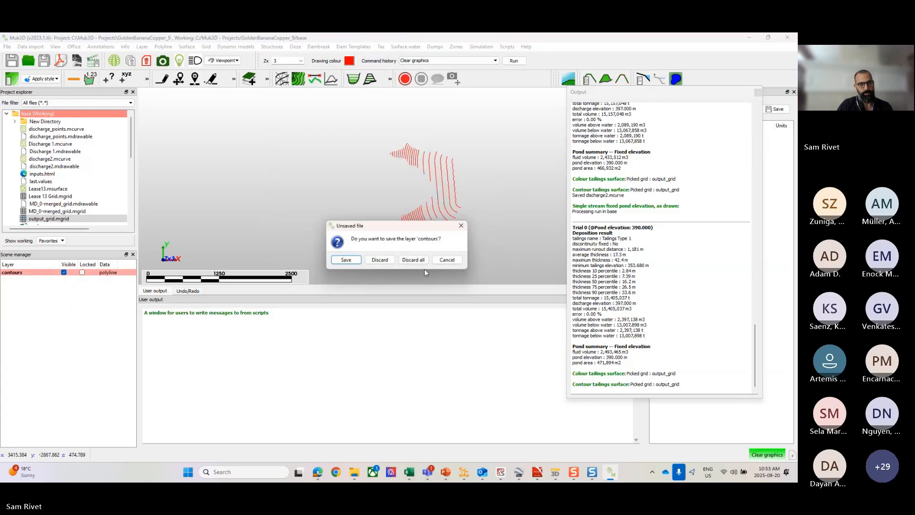
{"action": "left_click", "coordinate": [415, 260]}
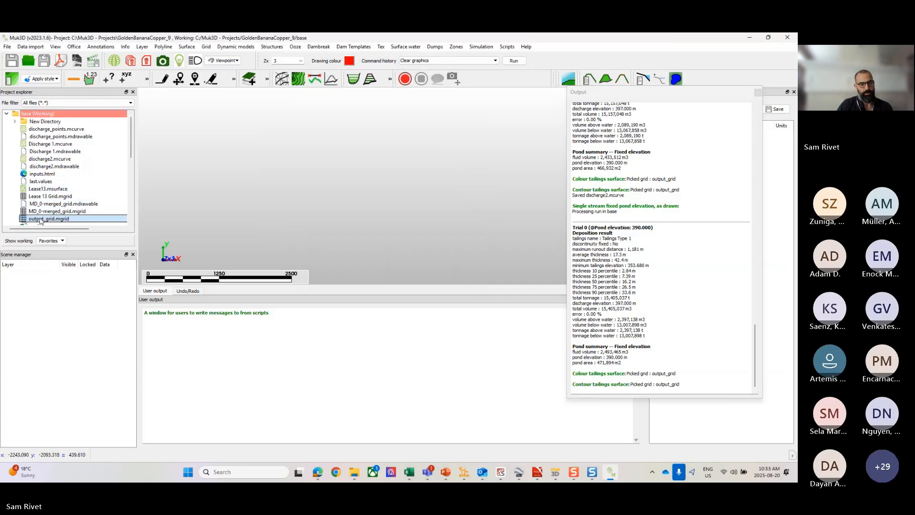
{"action": "left_click_drag", "start_coordinate": [38, 214], "coordinate": [341, 179]}
{"action": "scroll", "coordinate": [409, 180], "scroll_direction": "up", "scroll_amount": 3}
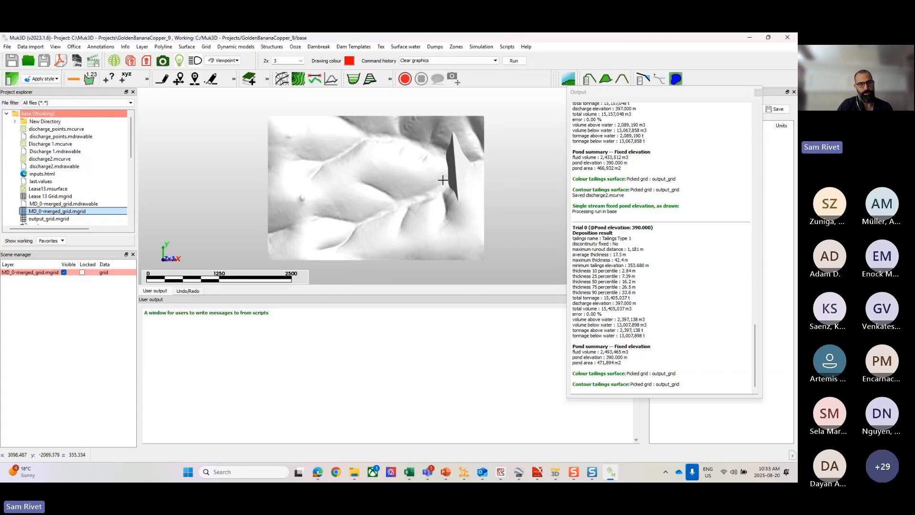
Step: Start a single stream, fixed pond volume deposition with flow path down slope, using MD_0-merged_grid.mgrid as base grid and discharge2.mcurve as discharge points
{"action": "left_click", "coordinate": [296, 47]}
{"action": "mouse_move", "coordinate": [323, 129]}
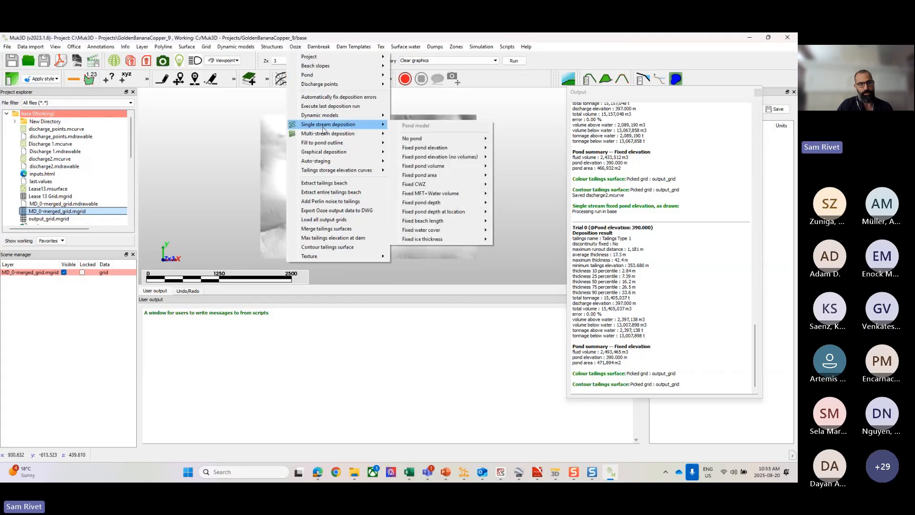
{"action": "mouse_move", "coordinate": [435, 166]}
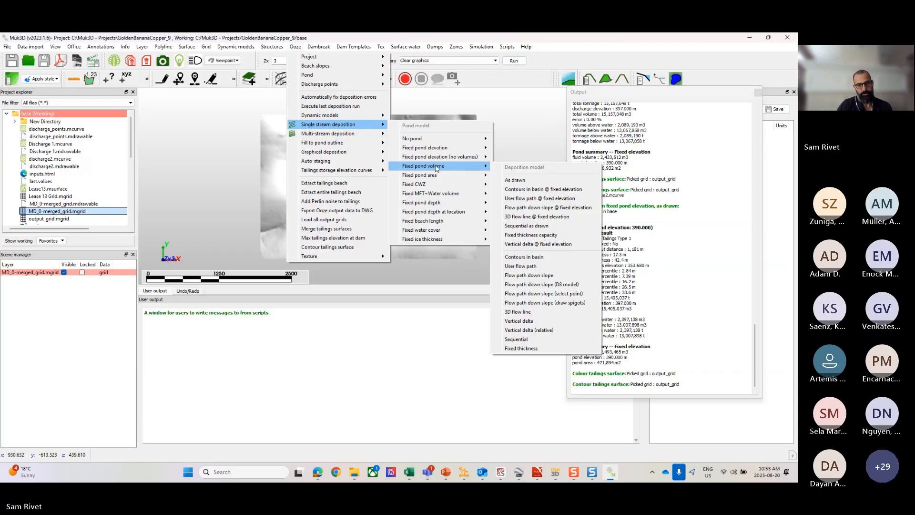
{"action": "left_click", "coordinate": [537, 276]}
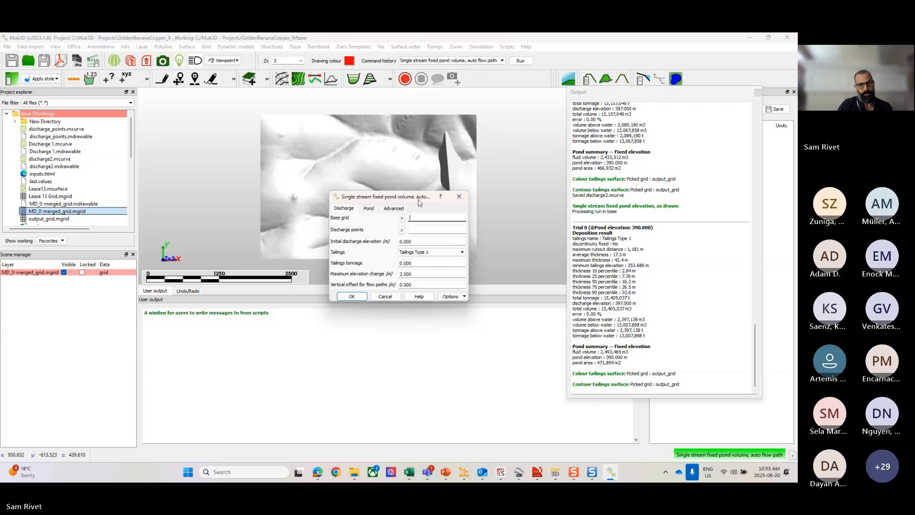
{"action": "left_click", "coordinate": [402, 219]}
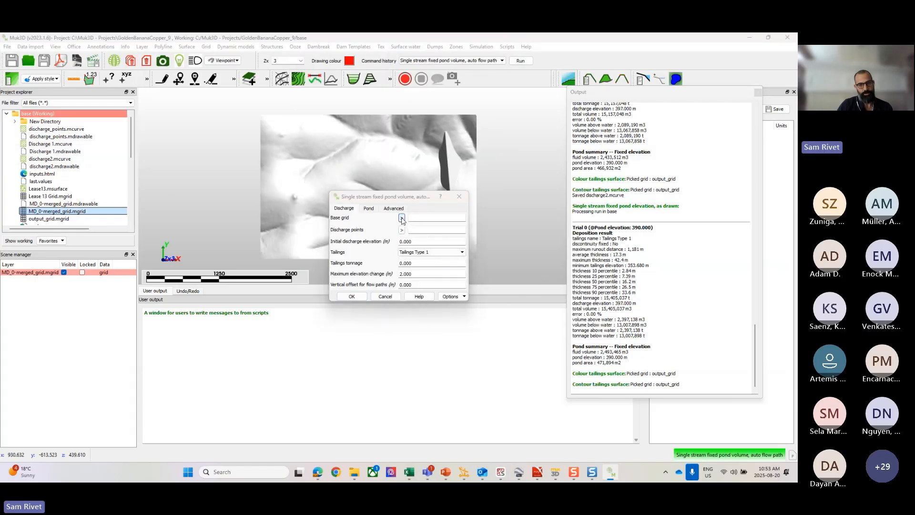
{"action": "left_click", "coordinate": [443, 292]}
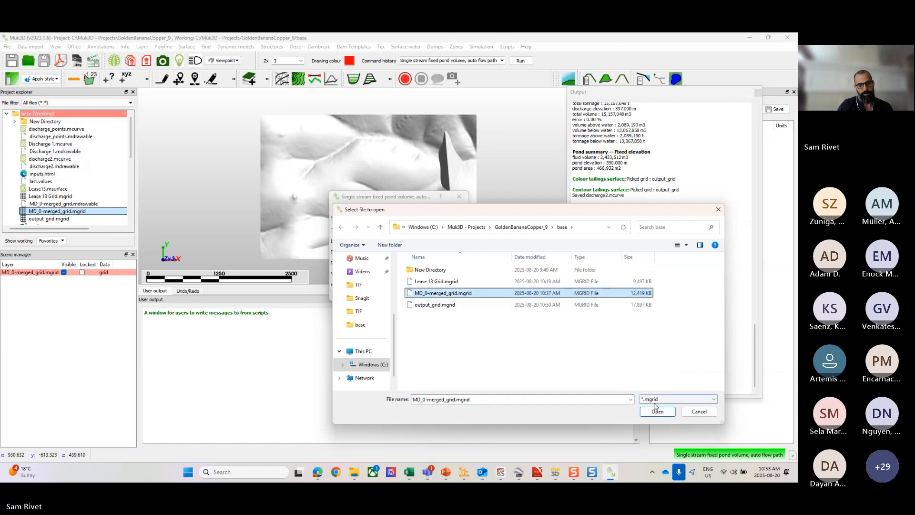
{"action": "left_click", "coordinate": [656, 410]}
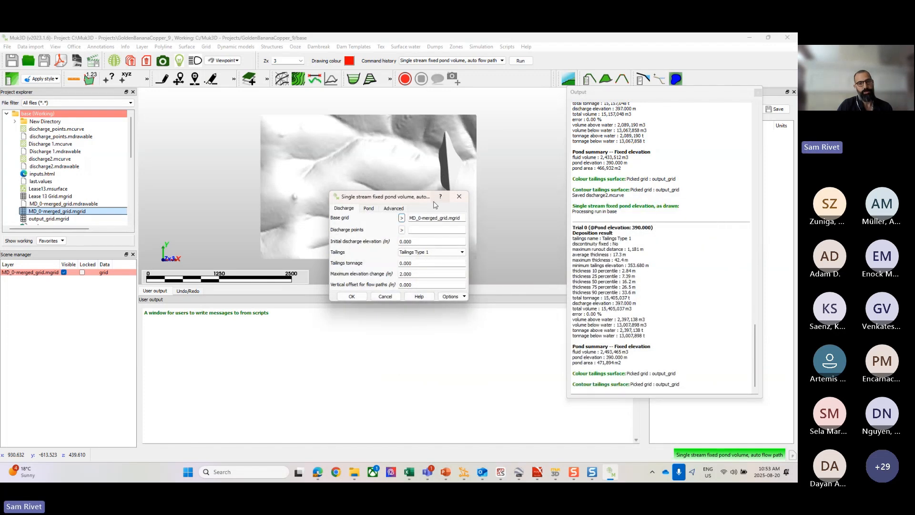
{"action": "left_click", "coordinate": [401, 230]}
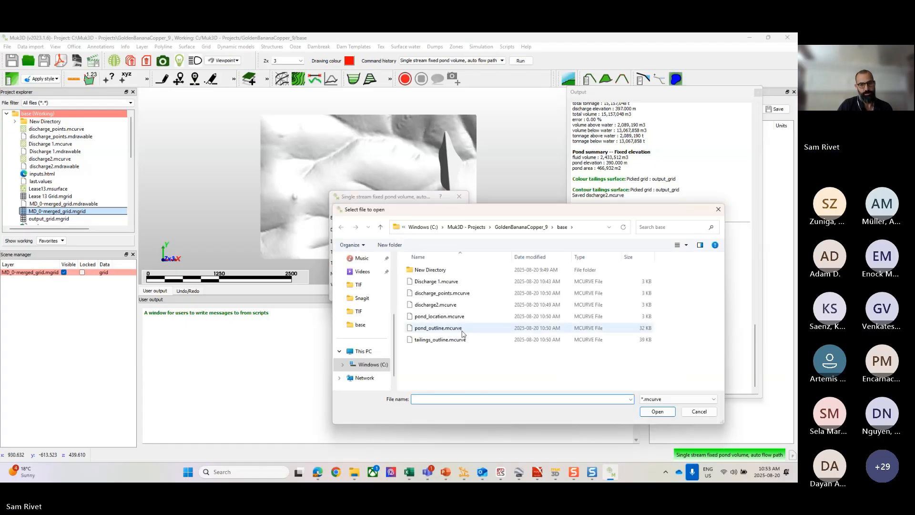
{"action": "left_click", "coordinate": [439, 307]}
{"action": "left_click", "coordinate": [652, 412]}
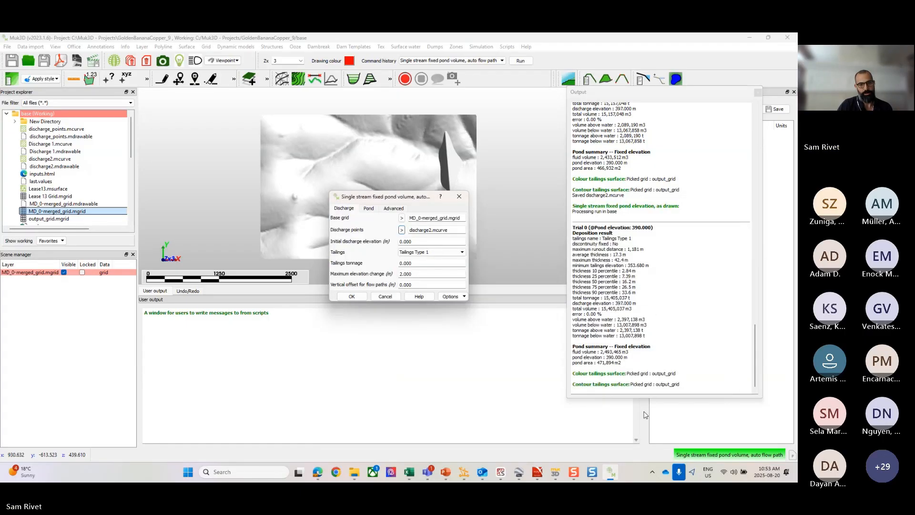
Step: Set the initial discharge elevation to 397 m and the tailings tonnage to 12000000, keeping the default elevation change and flow path offset
{"action": "left_click_drag", "start_coordinate": [415, 241], "coordinate": [395, 244]}
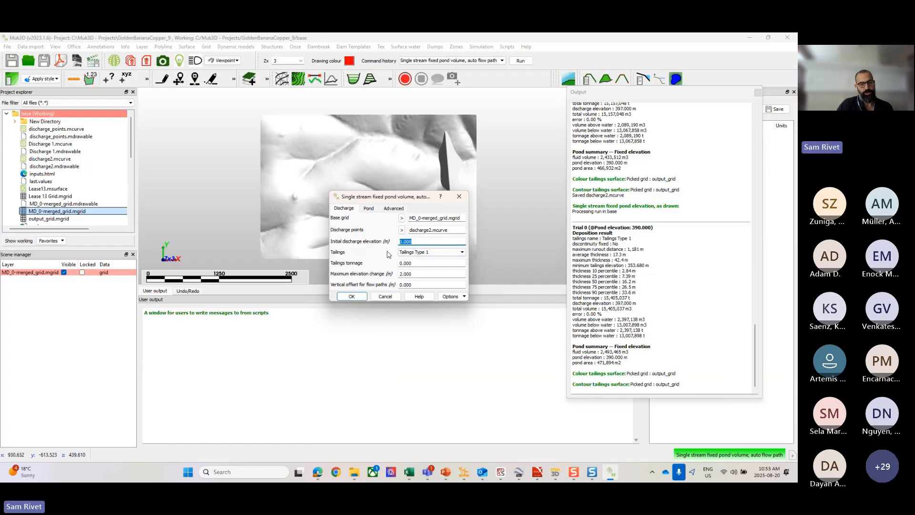
{"action": "type", "text": "39"}
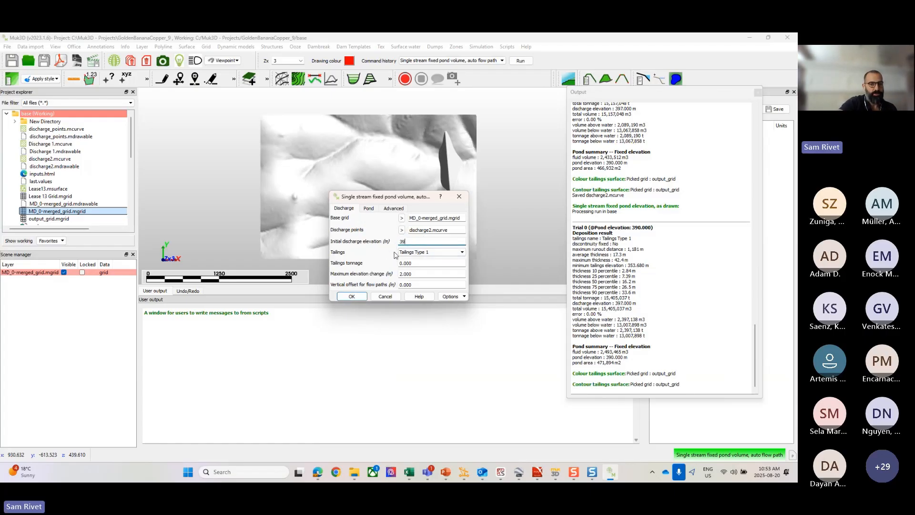
{"action": "type", "text": "7"}
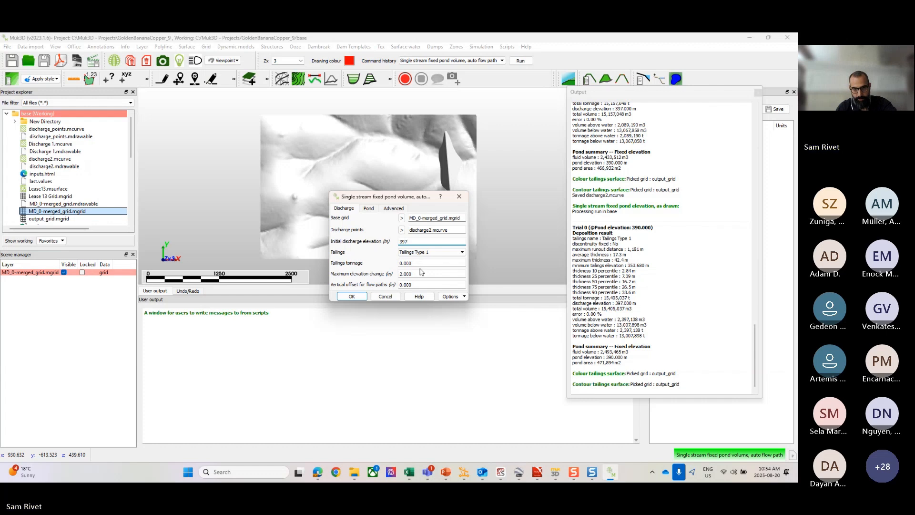
{"action": "key", "text": "Tab"}
{"action": "key", "text": "Tab"}
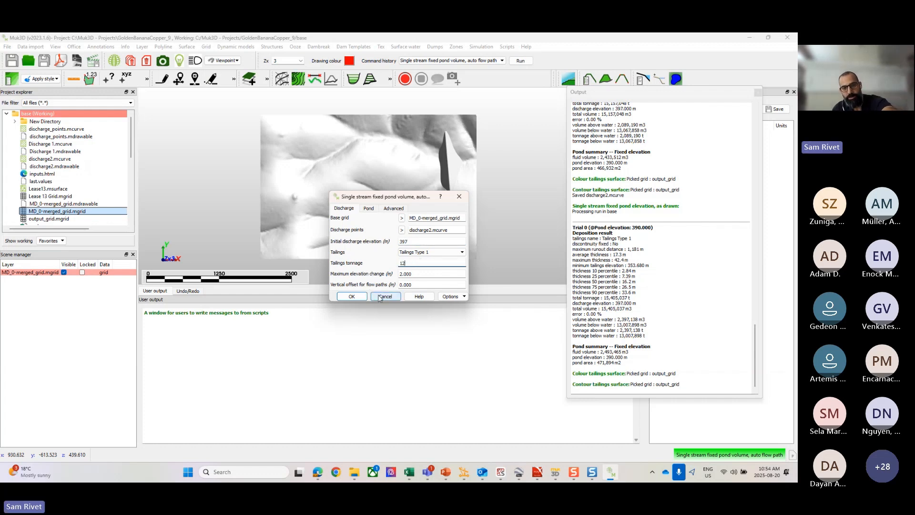
{"action": "type", "text": "1200000"}
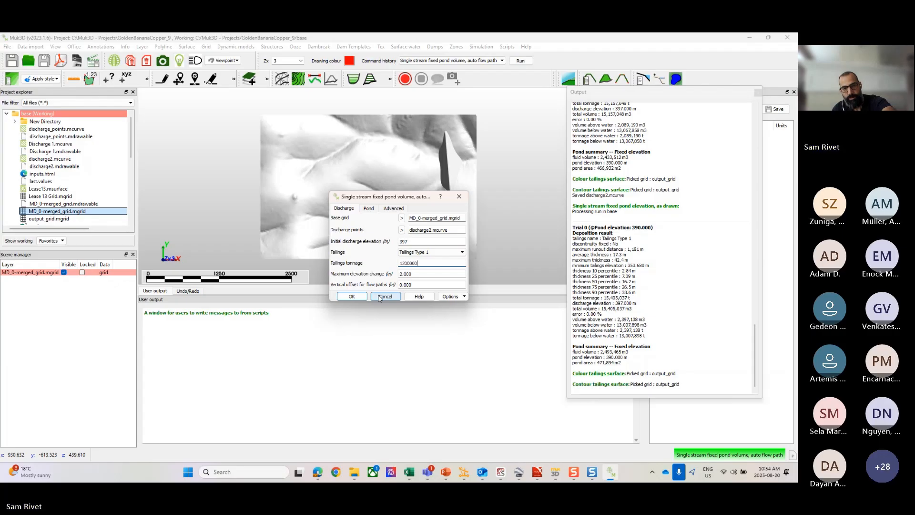
{"action": "type", "text": "0"}
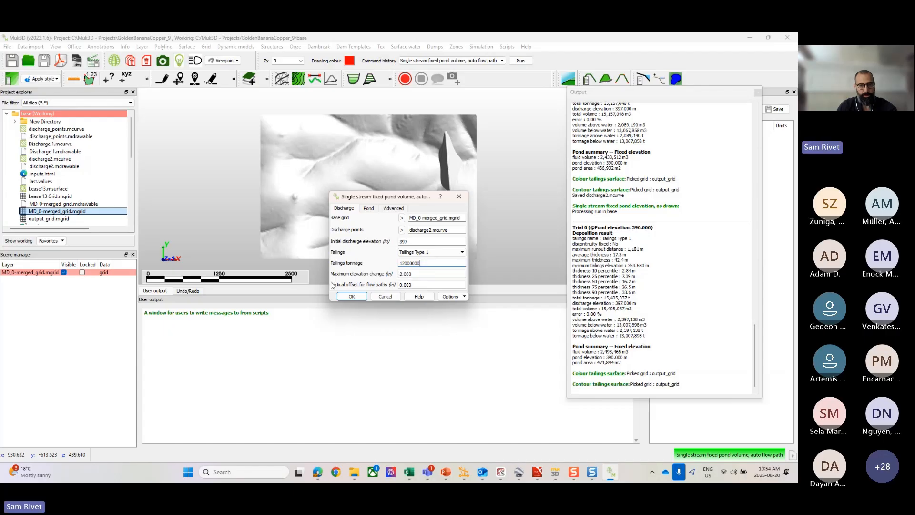
{"action": "key", "text": "Tab"}
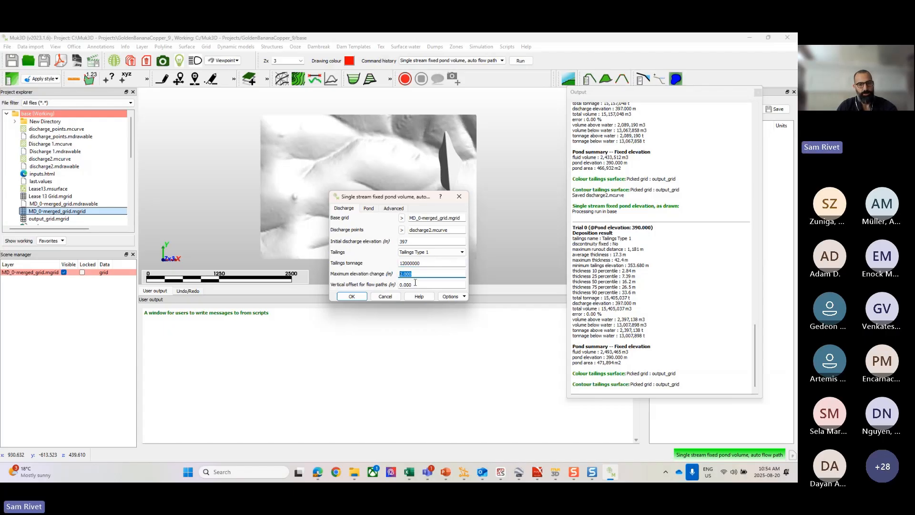
{"action": "key", "text": "Tab"}
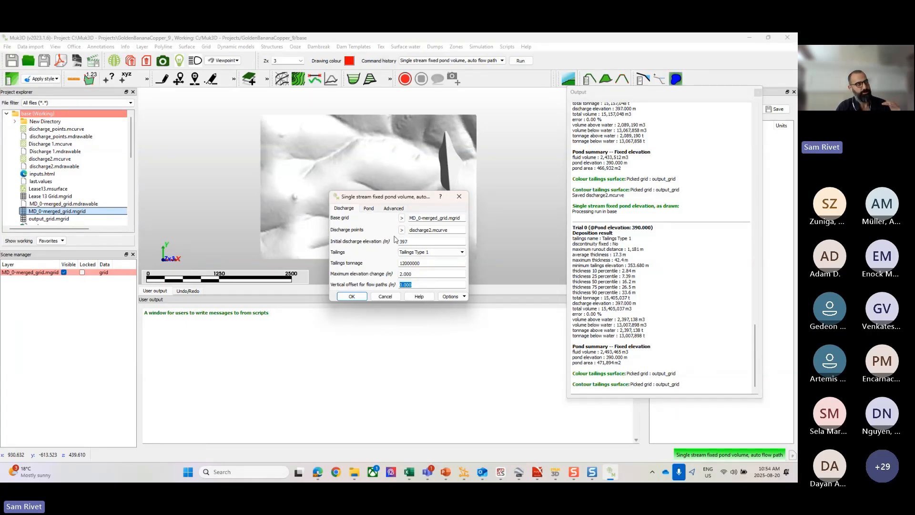
Step: Set the pond's initial elevation guess to 390 m and its volume to 3000000 m3
{"action": "left_click", "coordinate": [369, 210]}
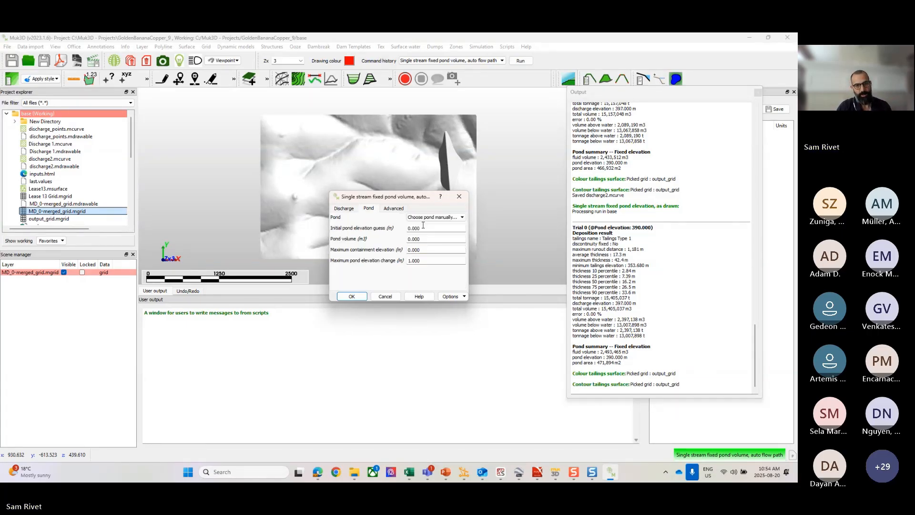
{"action": "left_click_drag", "start_coordinate": [427, 228], "coordinate": [400, 229]}
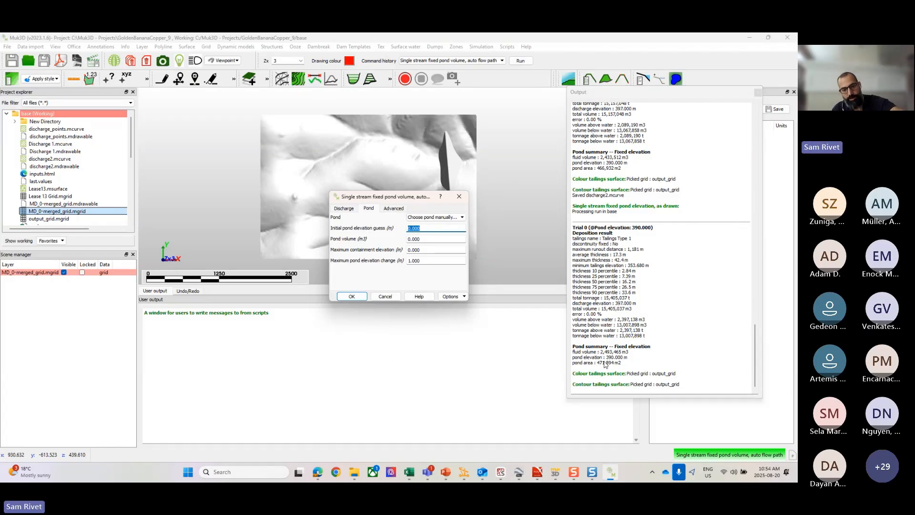
{"action": "type", "text": "390"}
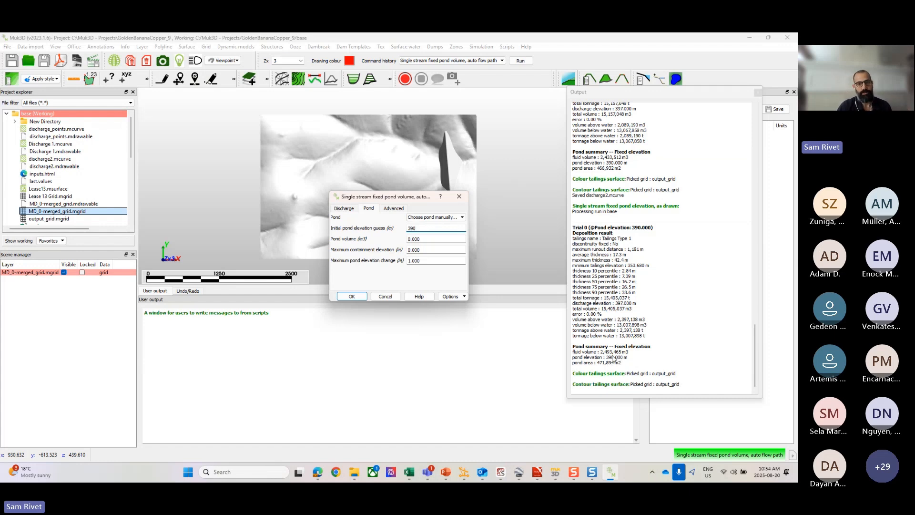
{"action": "double_click", "coordinate": [423, 240]}
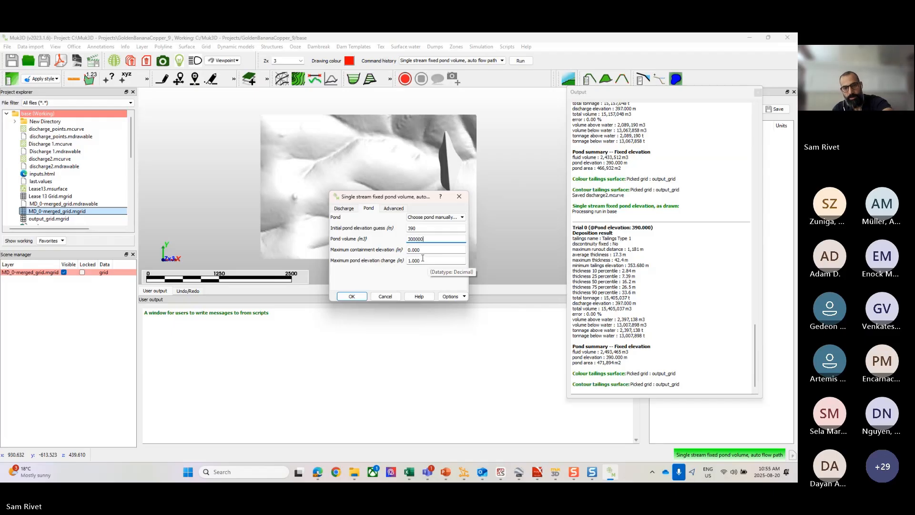
{"action": "type", "text": "0"}
Step: Set the maximum containment elevation to 395 m and run the deposition, picking the pond location in the basin upstream of the dam
{"action": "key", "text": "Tab"}
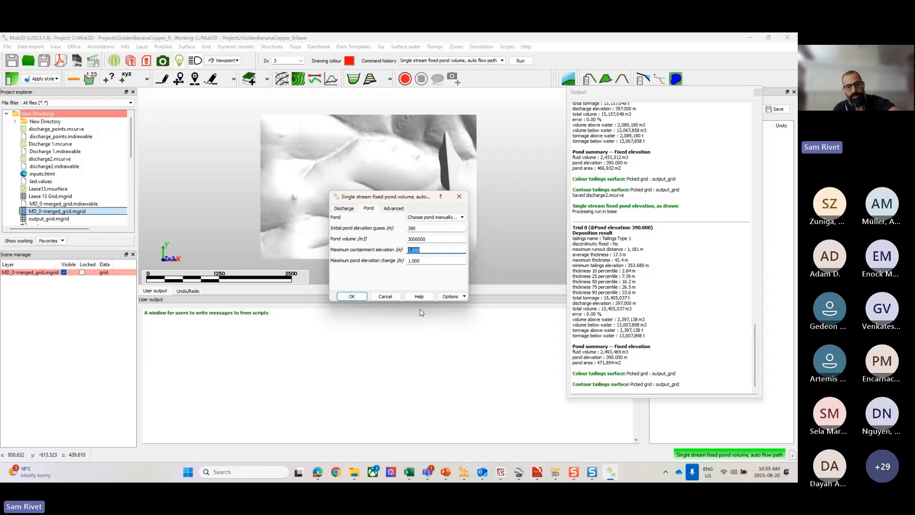
{"action": "type", "text": "395"}
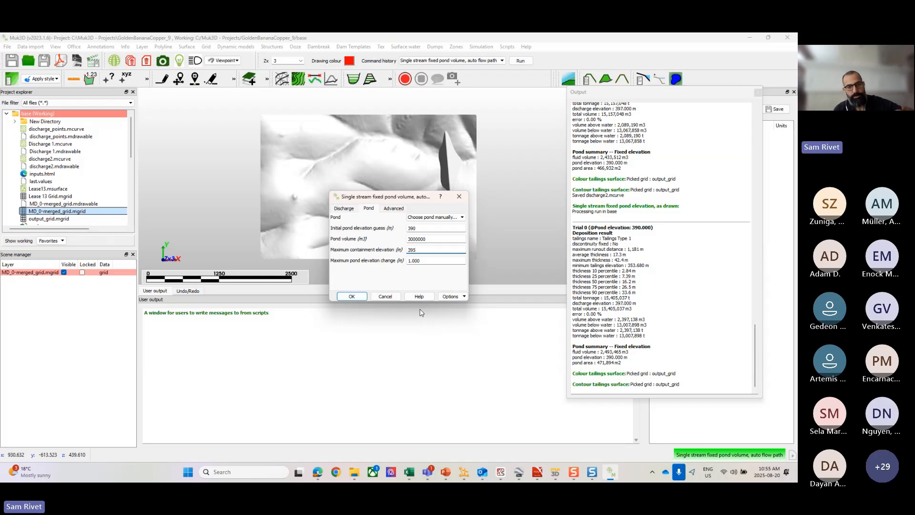
{"action": "left_click", "coordinate": [352, 295]}
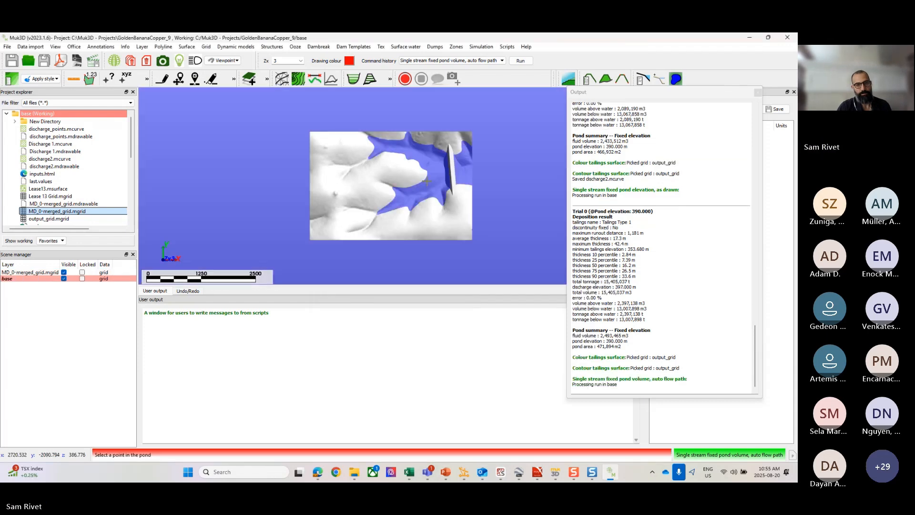
{"action": "left_click", "coordinate": [432, 146]}
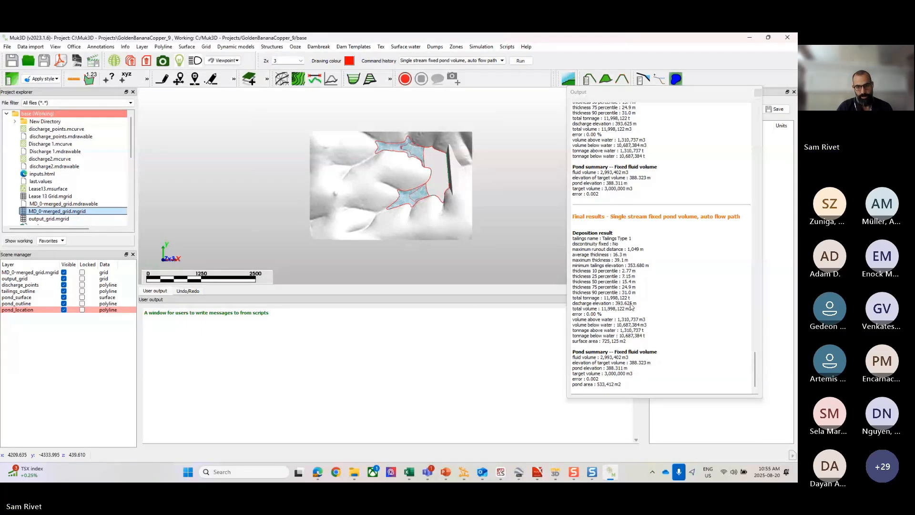
Step: Examine the final pond summary for fluid volume, pond elevation and pond area, plus the discharge elevation, against the modelled pond
{"action": "scroll", "coordinate": [419, 160], "scroll_direction": "up", "scroll_amount": 3}
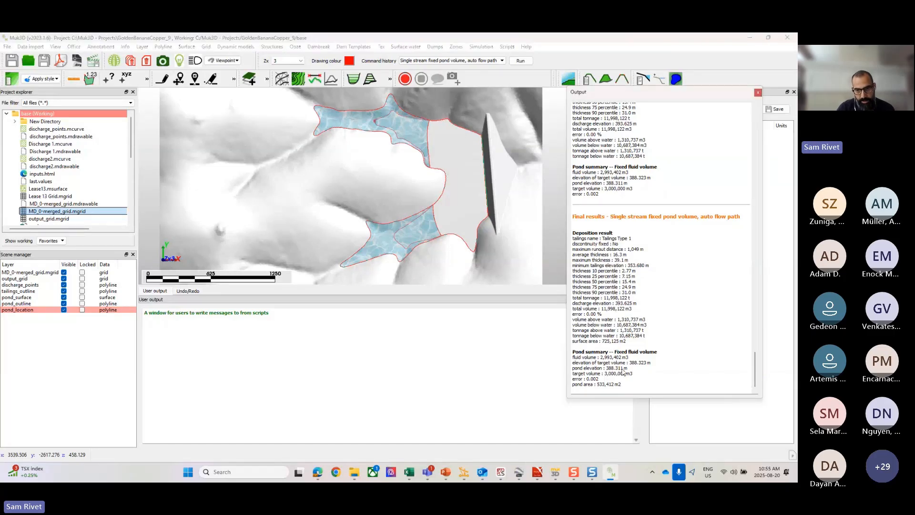
{"action": "left_click_drag", "start_coordinate": [624, 368], "coordinate": [600, 369]}
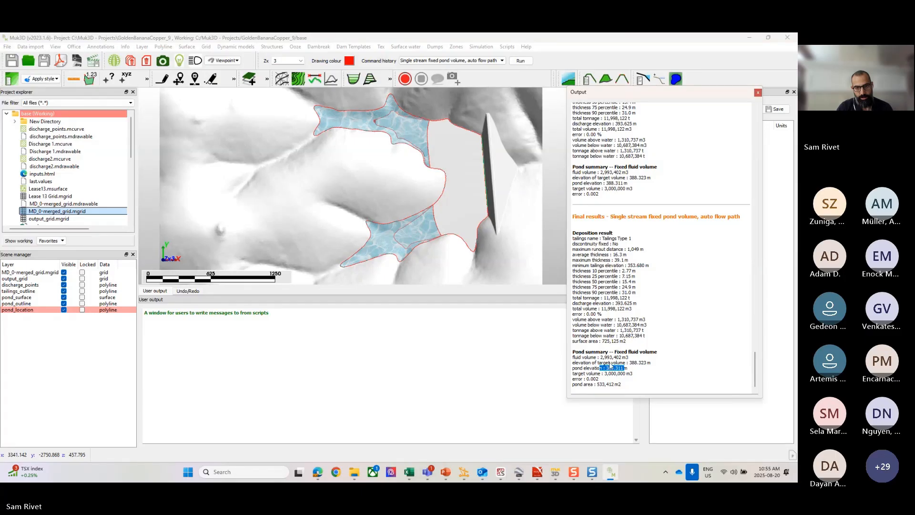
{"action": "left_click_drag", "start_coordinate": [600, 358], "coordinate": [626, 361]}
{"action": "left_click", "coordinate": [626, 362]}
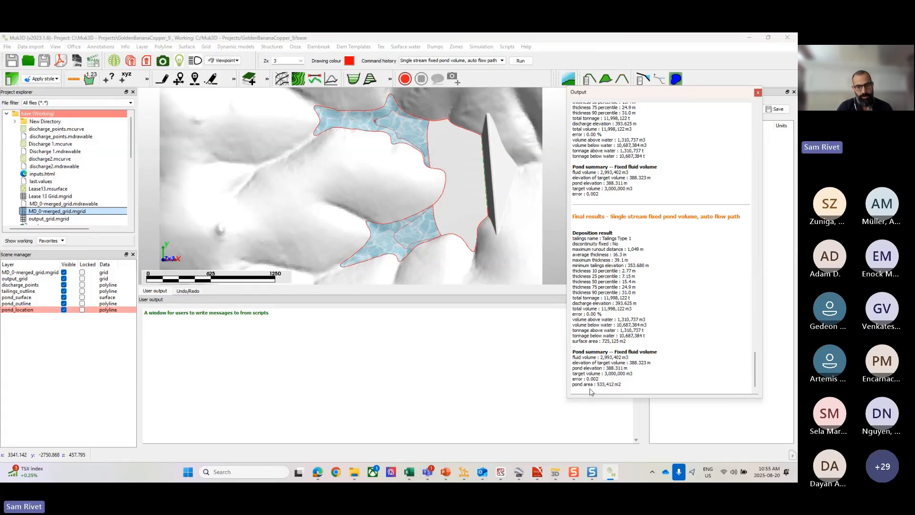
{"action": "left_click_drag", "start_coordinate": [597, 384], "coordinate": [629, 397]}
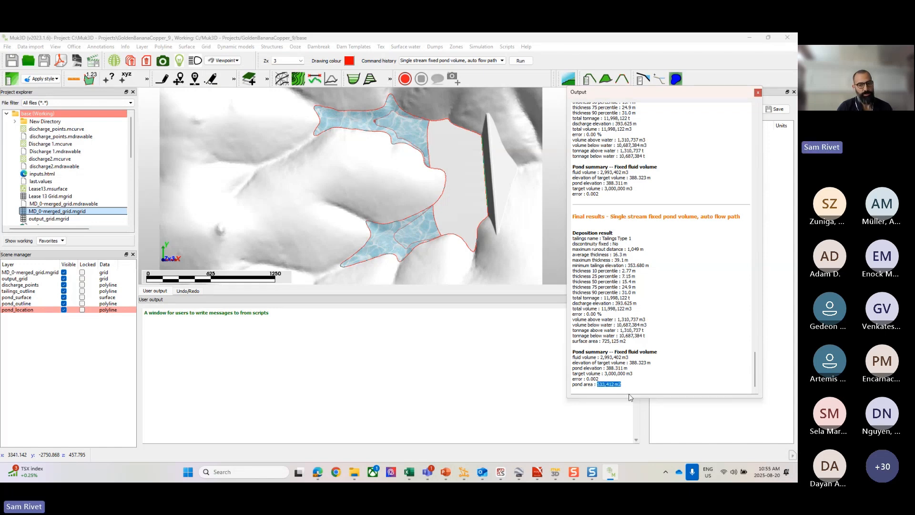
{"action": "left_click", "coordinate": [627, 337]}
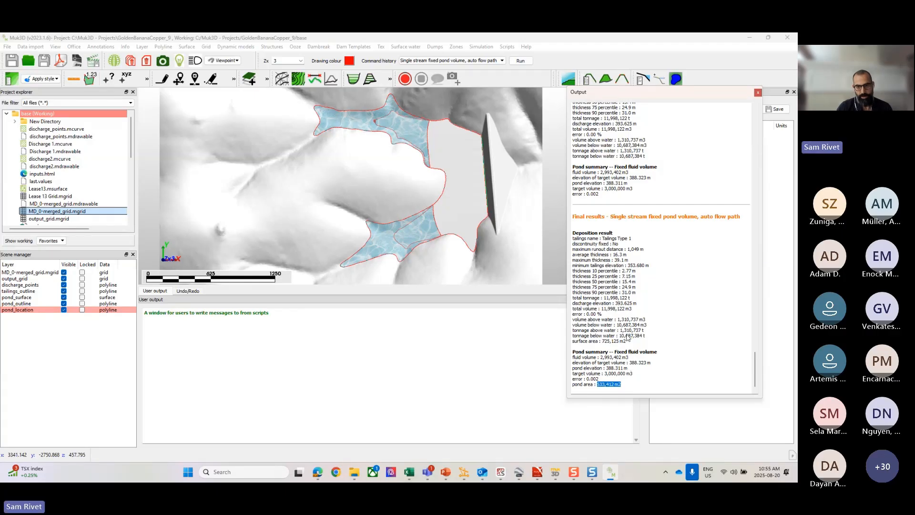
{"action": "left_click_drag", "start_coordinate": [615, 304], "coordinate": [632, 304]}
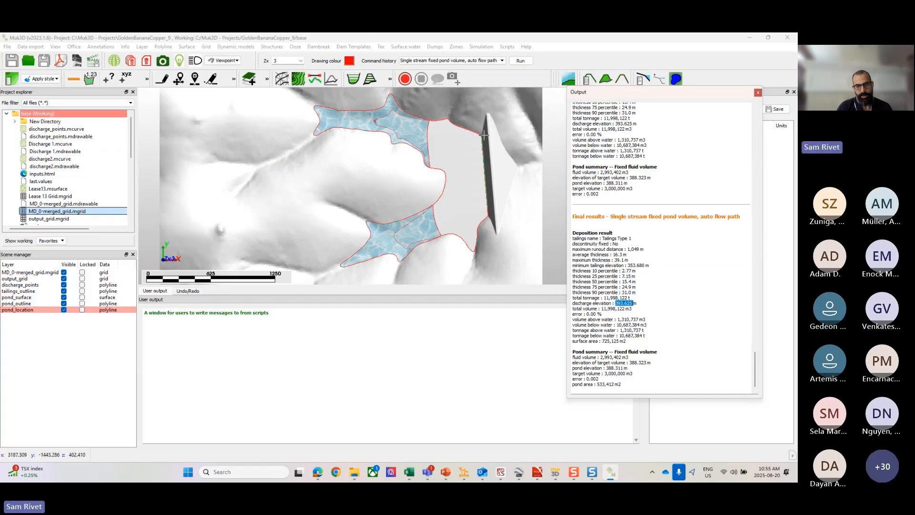
Step: Compare the resulting discharge elevation with the dam and review the tonnages deposited above and below water
{"action": "scroll", "coordinate": [484, 203], "scroll_direction": "up", "scroll_amount": 2}
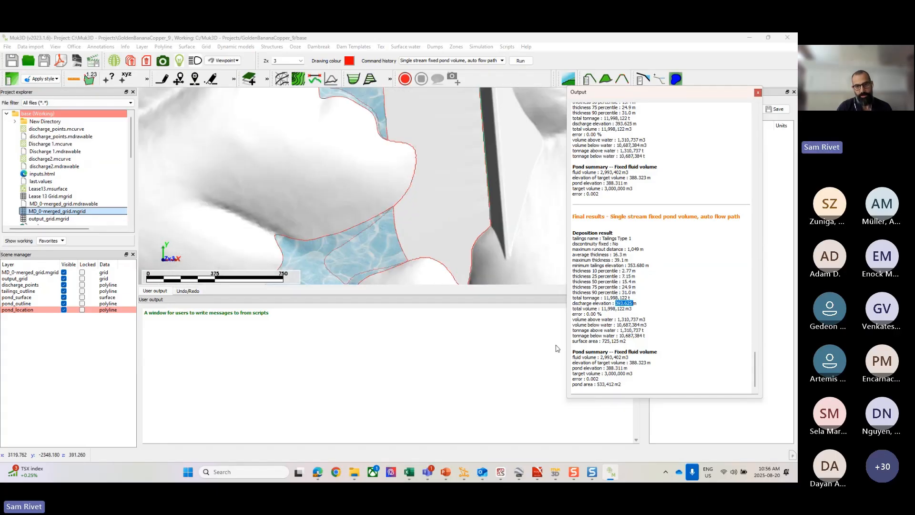
{"action": "left_click", "coordinate": [605, 331]}
{"action": "left_click_drag", "start_coordinate": [600, 308], "coordinate": [632, 304]}
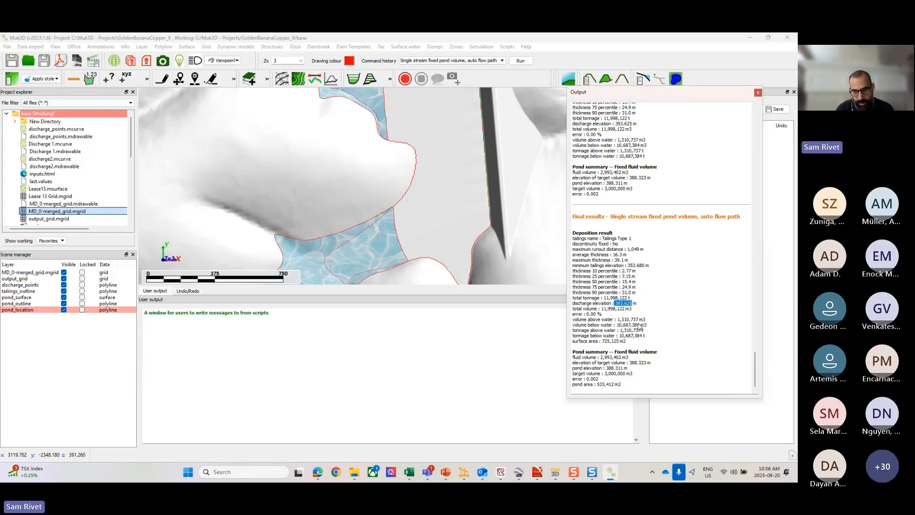
{"action": "scroll", "coordinate": [431, 198], "scroll_direction": "down", "scroll_amount": 3}
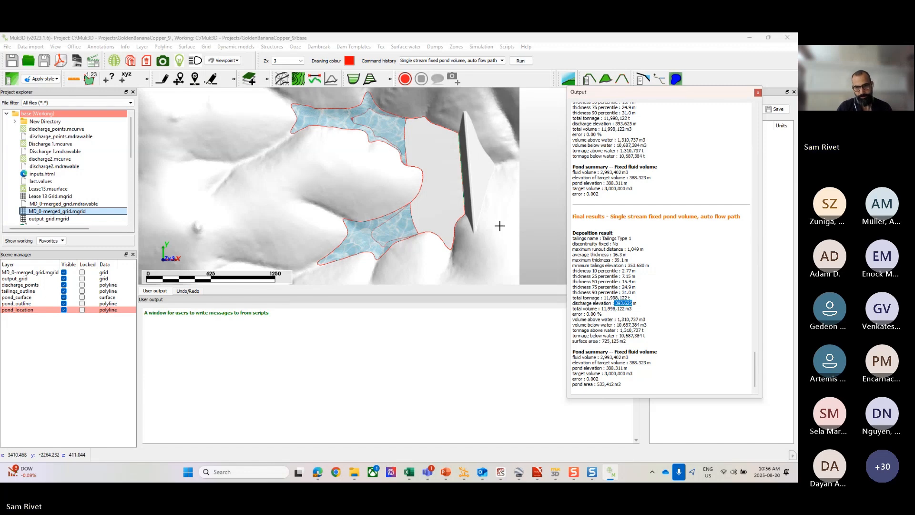
{"action": "left_click", "coordinate": [626, 303]}
{"action": "left_click_drag", "start_coordinate": [650, 337], "coordinate": [619, 330]}
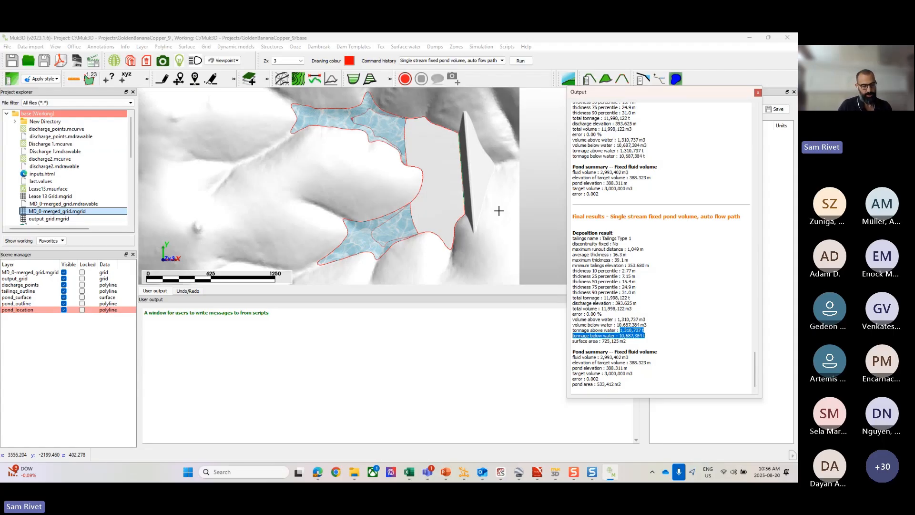
Step: Draw a four-point line at a fixed elevation of 600 m, running down the northern valley into the pond's upper arm
{"action": "scroll", "coordinate": [414, 164], "scroll_direction": "down", "scroll_amount": 3}
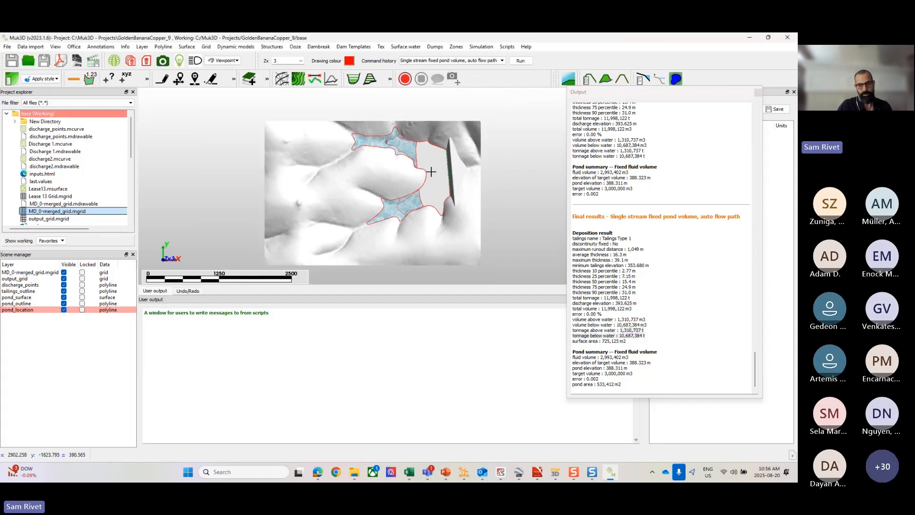
{"action": "scroll", "coordinate": [430, 171], "scroll_direction": "up", "scroll_amount": 2}
{"action": "scroll", "coordinate": [427, 170], "scroll_direction": "down", "scroll_amount": 1}
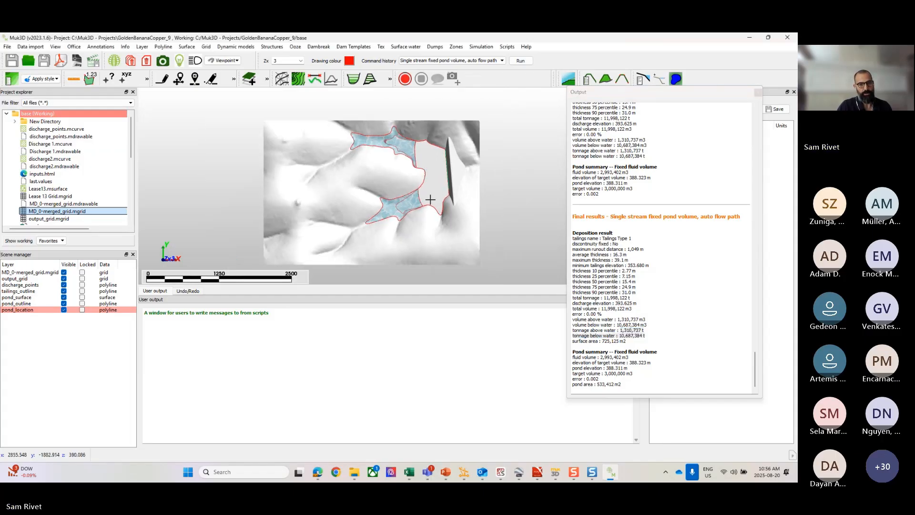
{"action": "middle_click_drag", "start_coordinate": [427, 170], "coordinate": [432, 200]}
{"action": "scroll", "coordinate": [431, 200], "scroll_direction": "up", "scroll_amount": 1}
{"action": "middle_click_drag", "start_coordinate": [440, 220], "coordinate": [462, 177]}
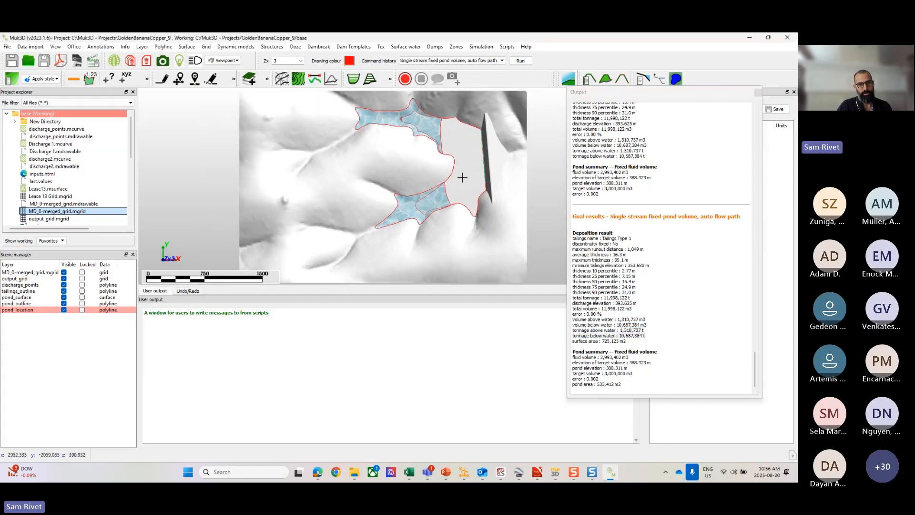
{"action": "middle_click_drag", "start_coordinate": [411, 133], "coordinate": [412, 155]}
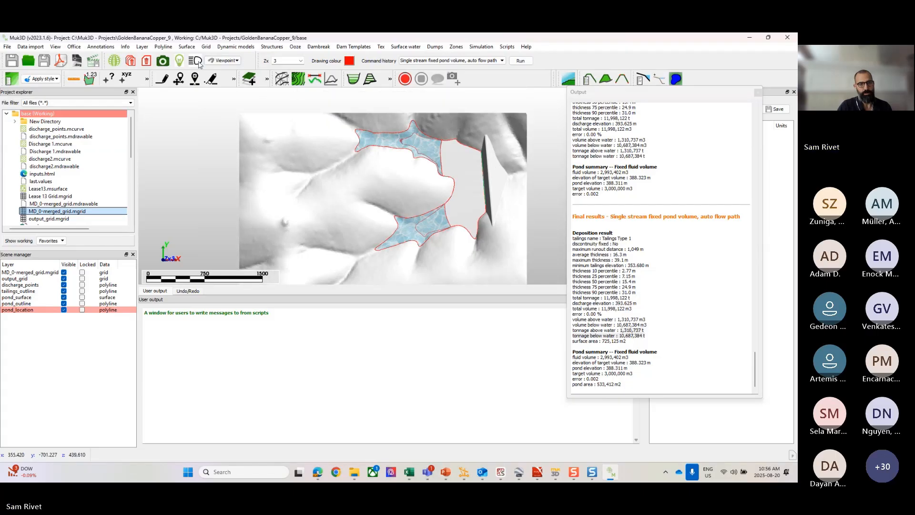
{"action": "left_click", "coordinate": [163, 47]}
{"action": "mouse_move", "coordinate": [186, 61]}
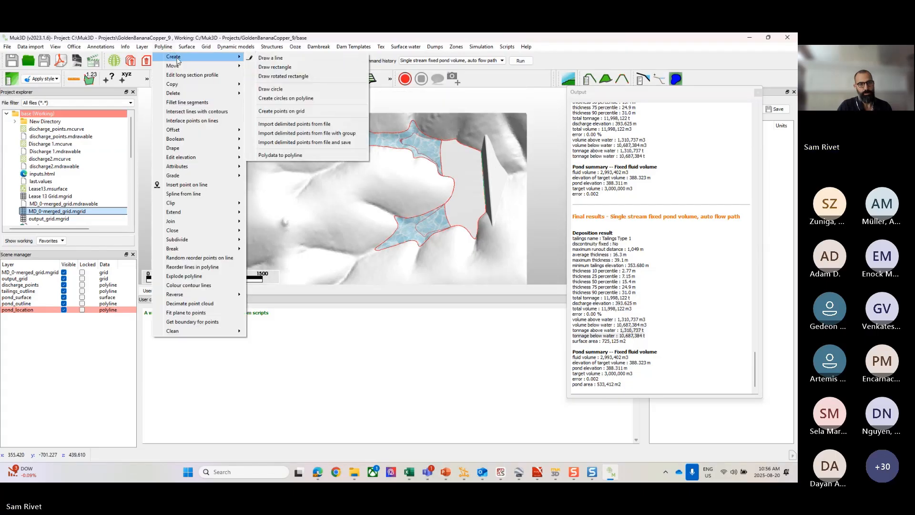
{"action": "left_click", "coordinate": [281, 59]}
{"action": "left_click_drag", "start_coordinate": [387, 247], "coordinate": [302, 232]}
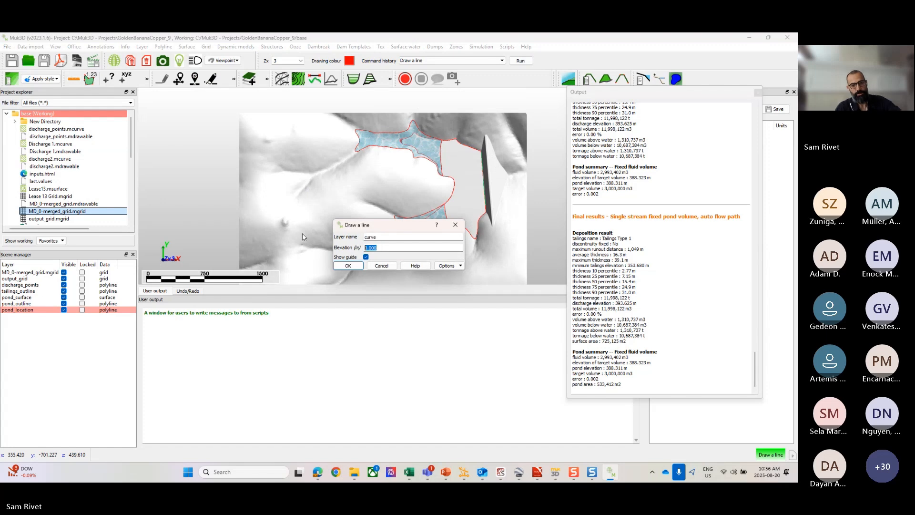
{"action": "type", "text": "600"}
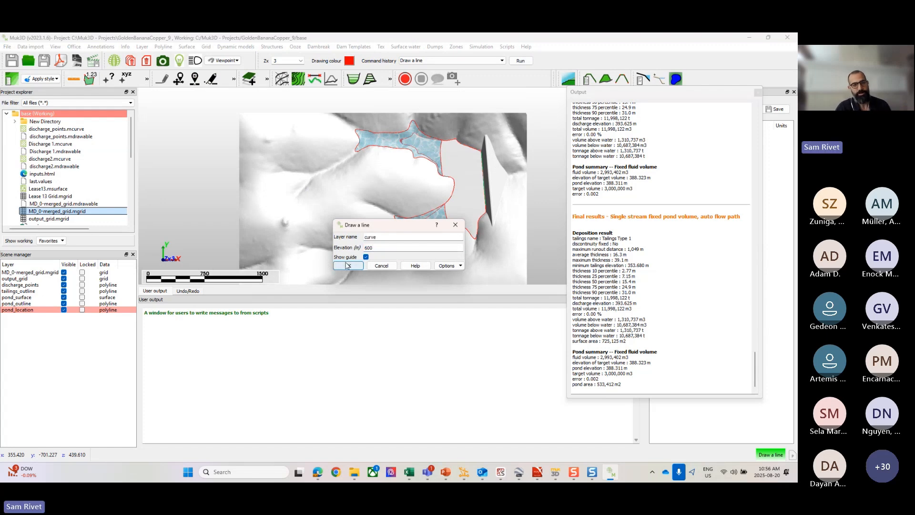
{"action": "left_click", "coordinate": [347, 266]}
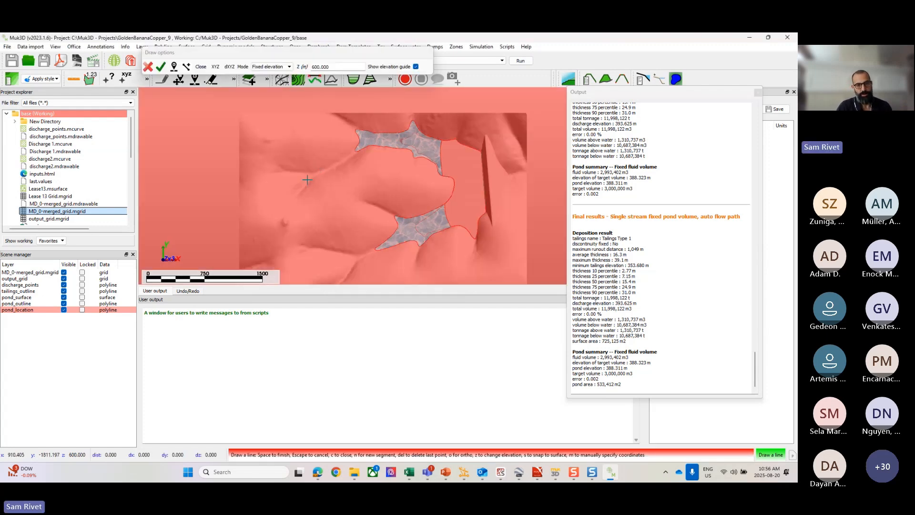
{"action": "left_click", "coordinate": [354, 153]}
{"action": "left_click", "coordinate": [373, 142]}
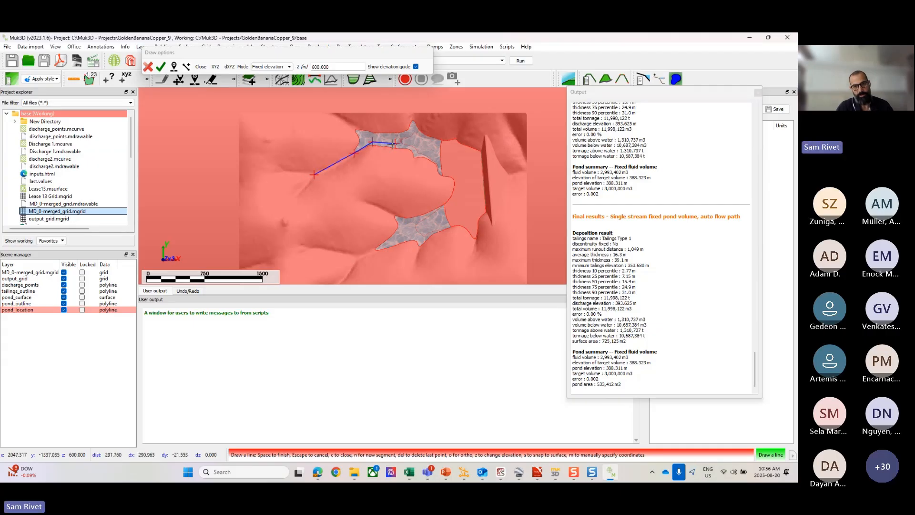
{"action": "left_click", "coordinate": [391, 143]}
{"action": "key", "text": "space"}
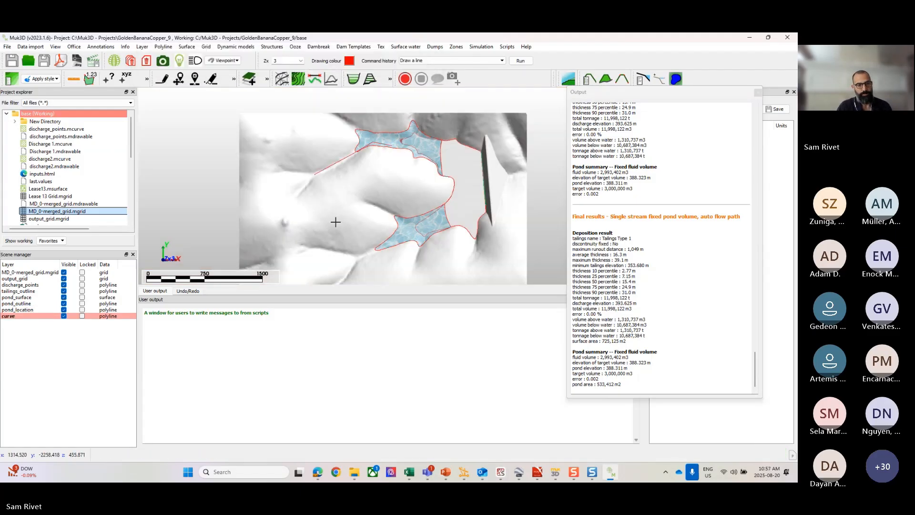
Step: Save the new curve layer as a Muk3D curve file named User Flow Path
{"action": "left_click", "coordinate": [22, 316]}
{"action": "right_click", "coordinate": [23, 318]}
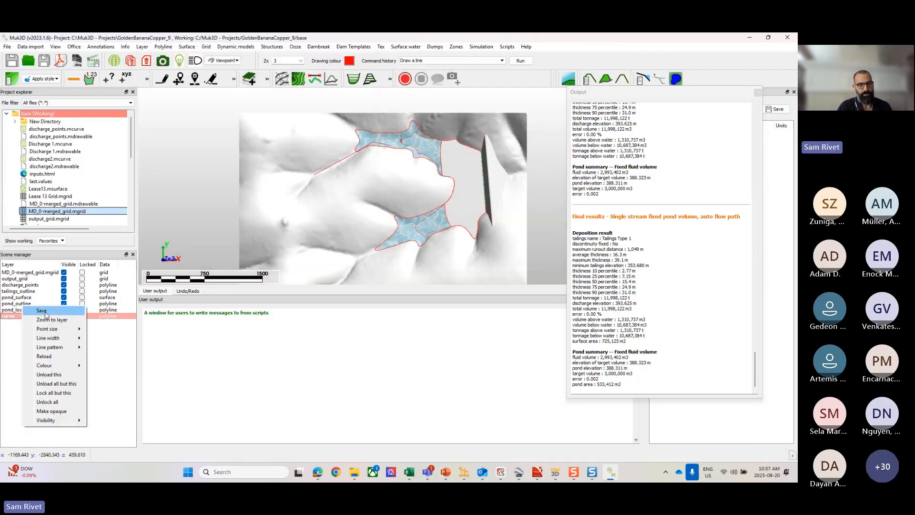
{"action": "left_click", "coordinate": [42, 310]}
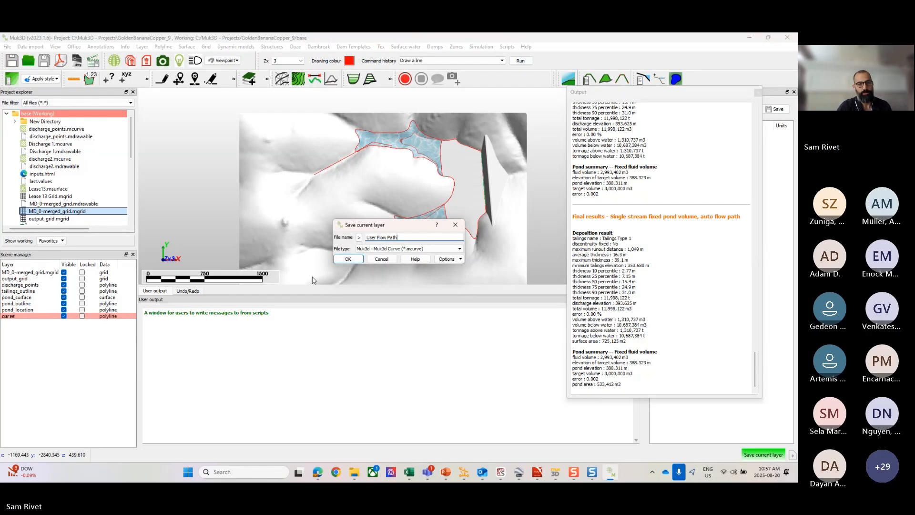
{"action": "left_click", "coordinate": [348, 259]}
Step: Unload every layer from the scene except User Flow Path.mcurve
{"action": "left_click_drag", "start_coordinate": [35, 310], "coordinate": [36, 270]}
{"action": "right_click", "coordinate": [35, 269]}
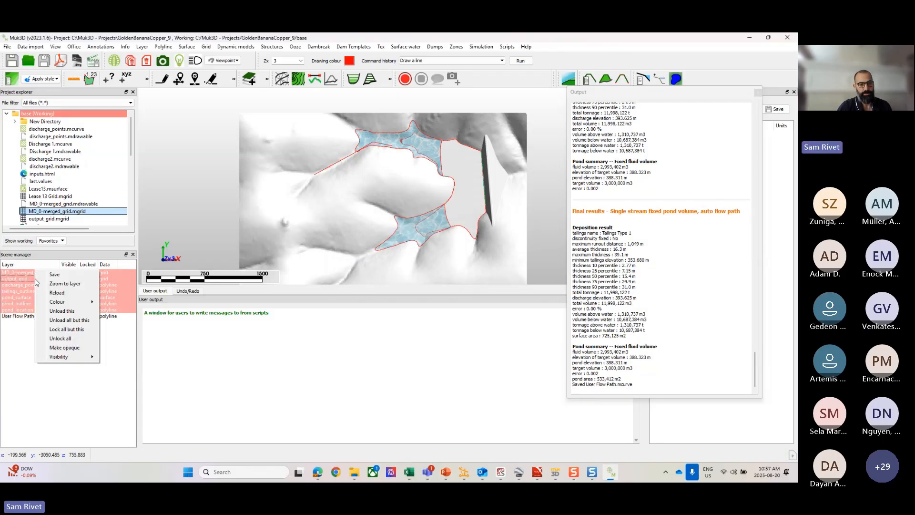
{"action": "left_click", "coordinate": [62, 312]}
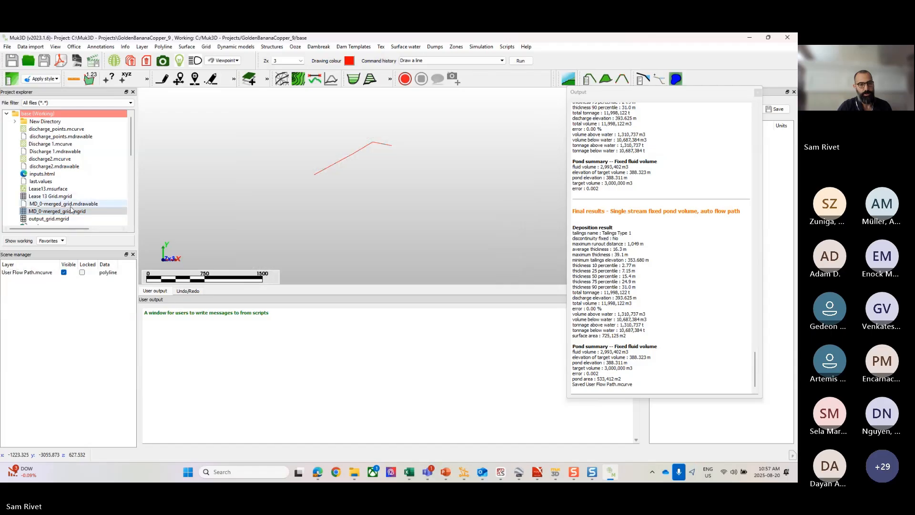
Step: Load MD_0-merged_grid.mgrid back into the scene and view the flow path line over the terrain and dam
{"action": "left_click_drag", "start_coordinate": [44, 211], "coordinate": [341, 211]}
{"action": "scroll", "coordinate": [389, 172], "scroll_direction": "up", "scroll_amount": 2}
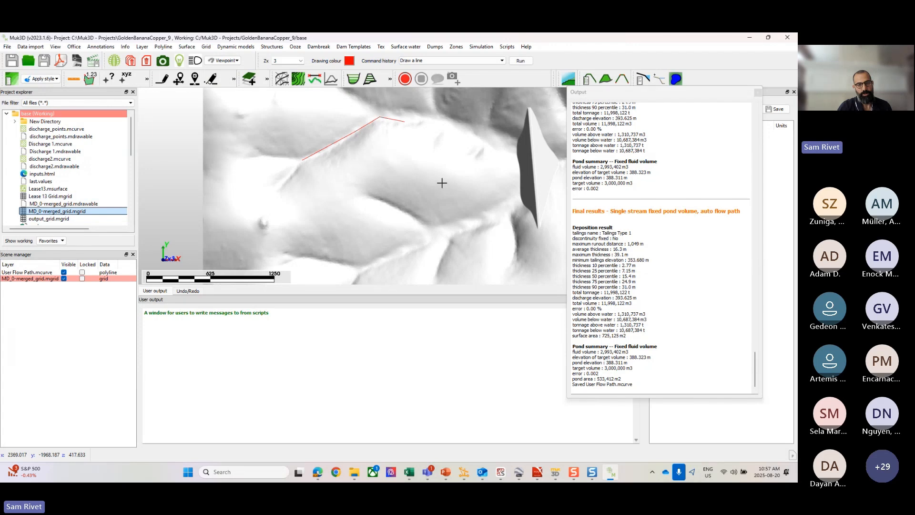
{"action": "scroll", "coordinate": [443, 182], "scroll_direction": "up", "scroll_amount": 3}
{"action": "middle_click_drag", "start_coordinate": [462, 236], "coordinate": [462, 223]}
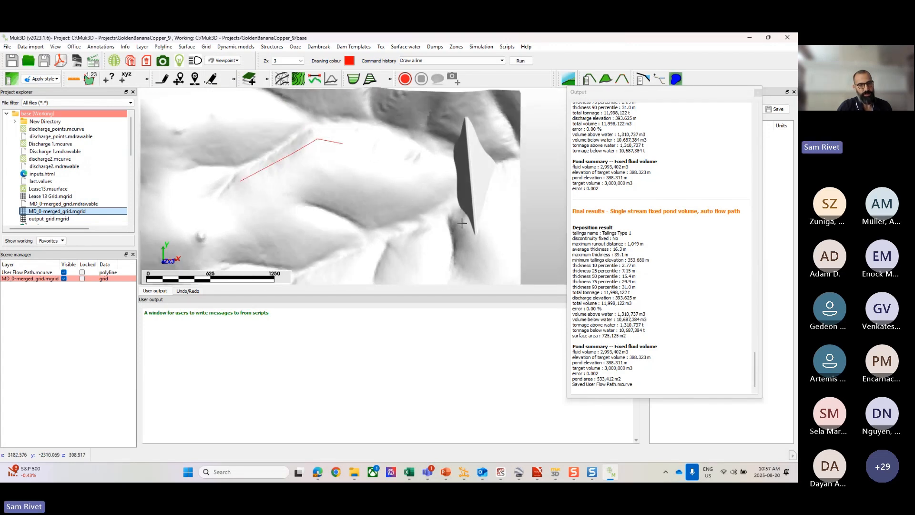
{"action": "key", "text": "p"}
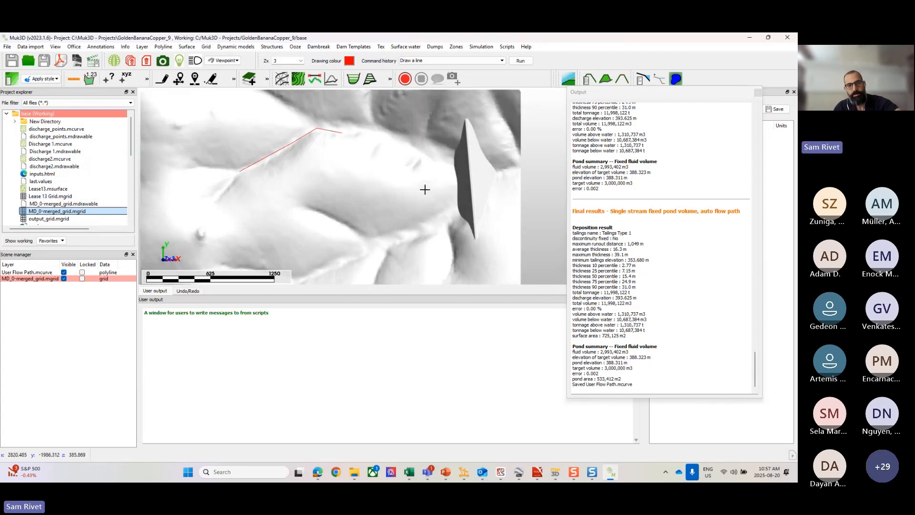
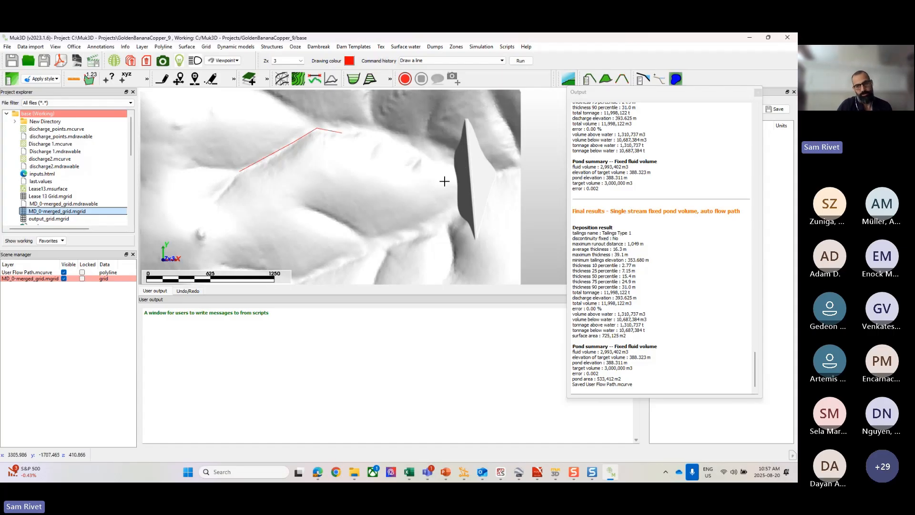
Step: Start a single stream deposition with fixed pond volume and user flow path, using MD_0-merged_grid.mgrid as the base grid
{"action": "left_click", "coordinate": [295, 47]}
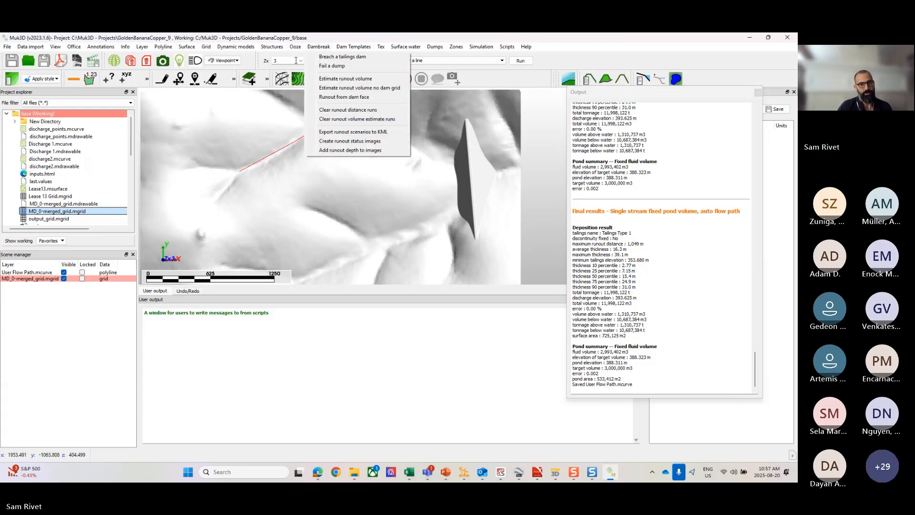
{"action": "mouse_move", "coordinate": [308, 125]}
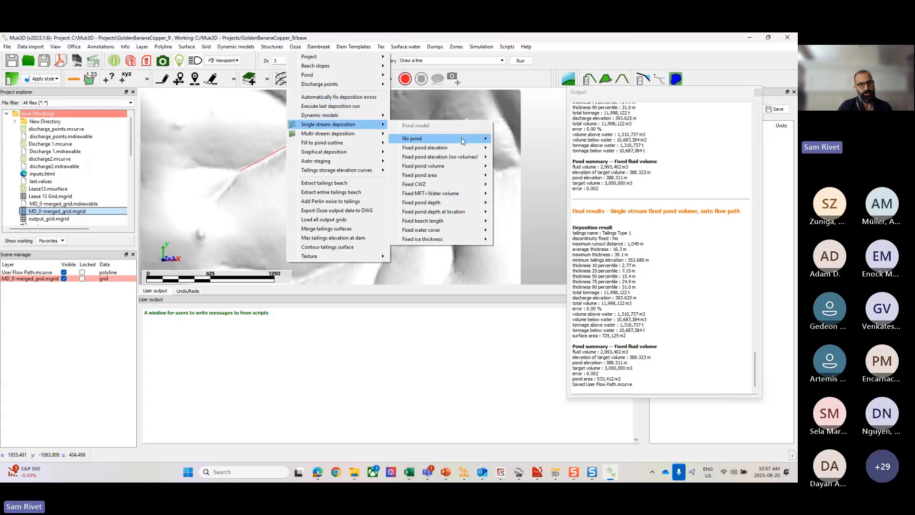
{"action": "mouse_move", "coordinate": [450, 168]}
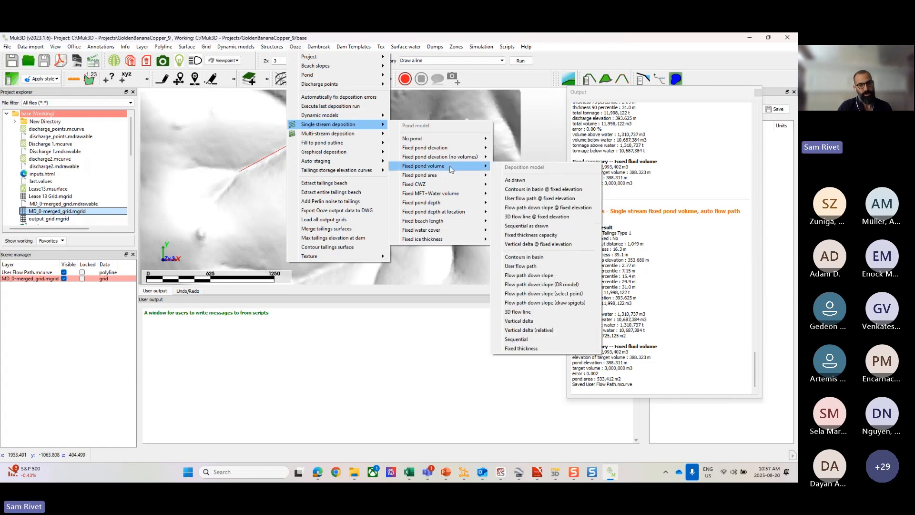
{"action": "left_click", "coordinate": [541, 268]}
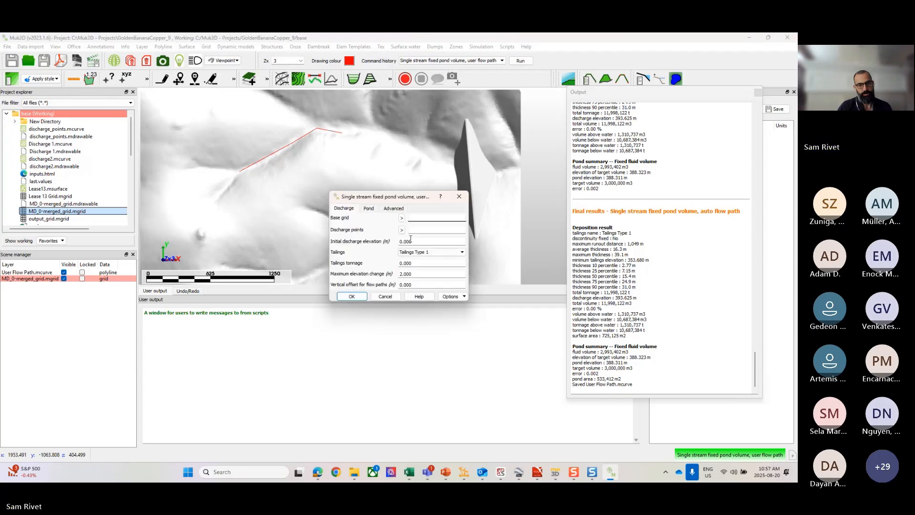
{"action": "left_click", "coordinate": [401, 217]}
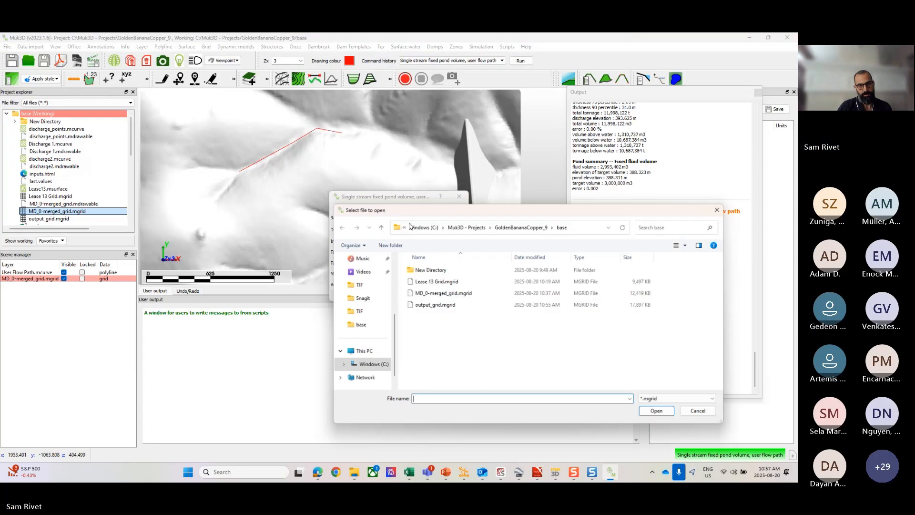
{"action": "left_click", "coordinate": [447, 293]}
{"action": "left_click", "coordinate": [654, 412]}
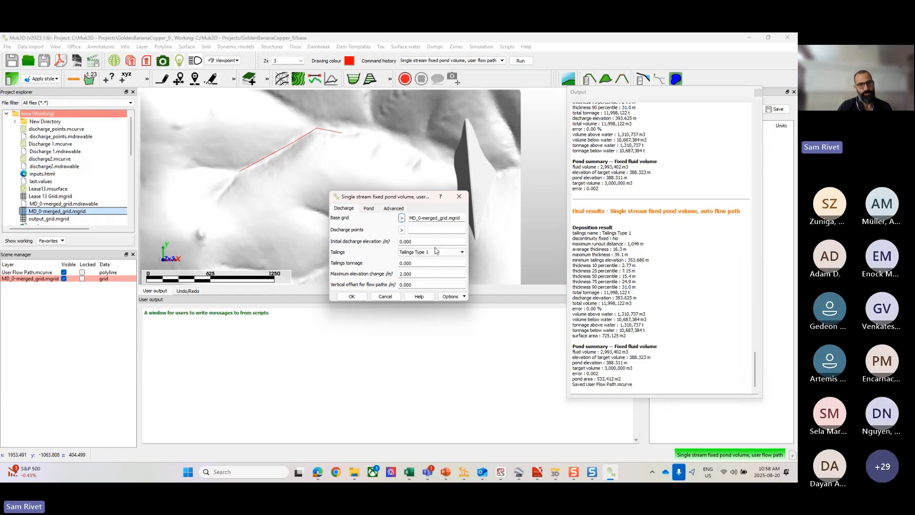
Step: Assign User Flow Path.mcurve as the discharge points for the deposition
{"action": "left_click", "coordinate": [401, 230]}
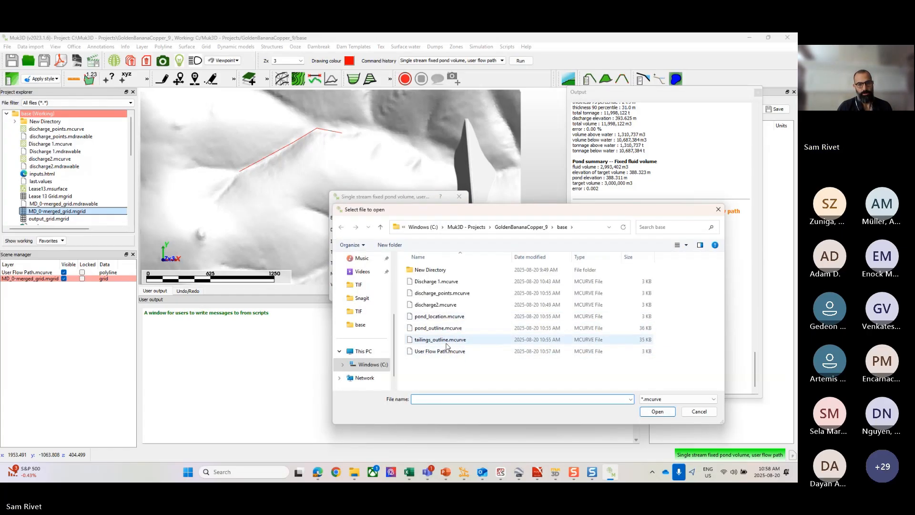
{"action": "left_click", "coordinate": [442, 352]}
{"action": "left_click", "coordinate": [663, 413]}
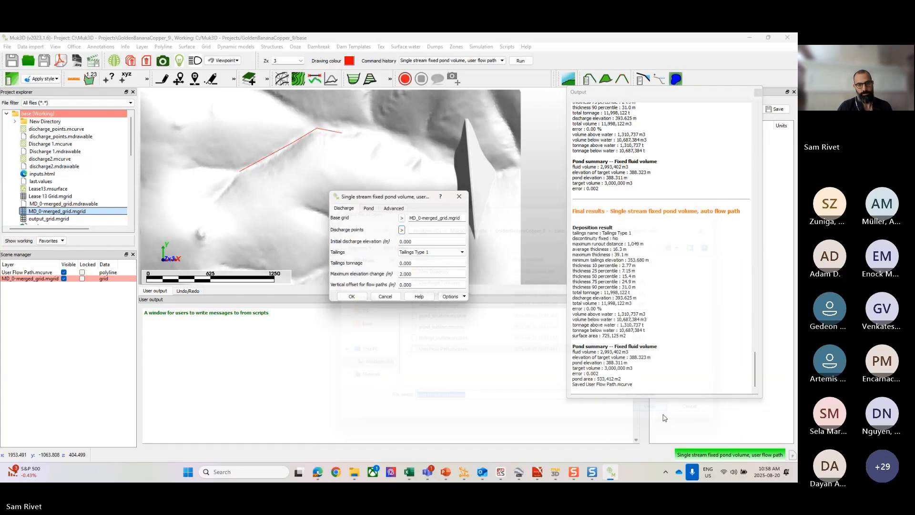
Step: Set the initial discharge elevation to 397 m and enter the tailings tonnage for Tailings Type 1
{"action": "key", "text": "Tab"}
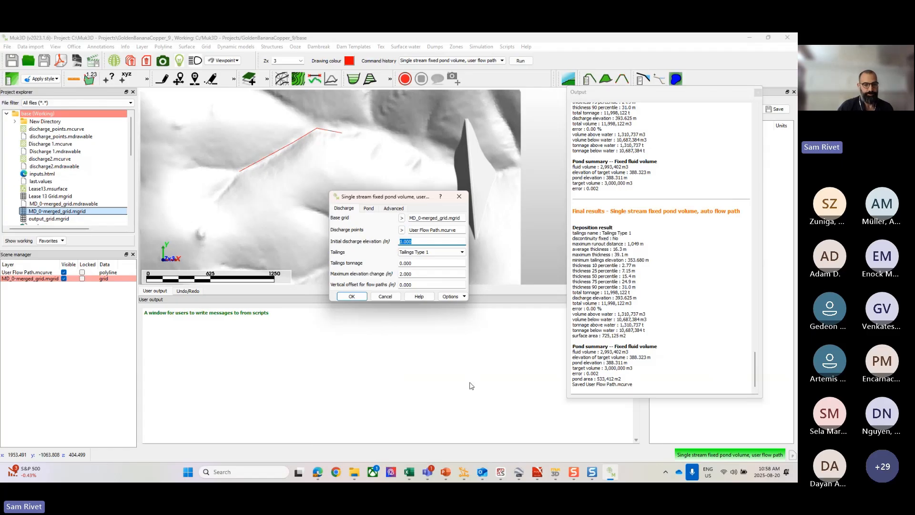
{"action": "type", "text": "397"}
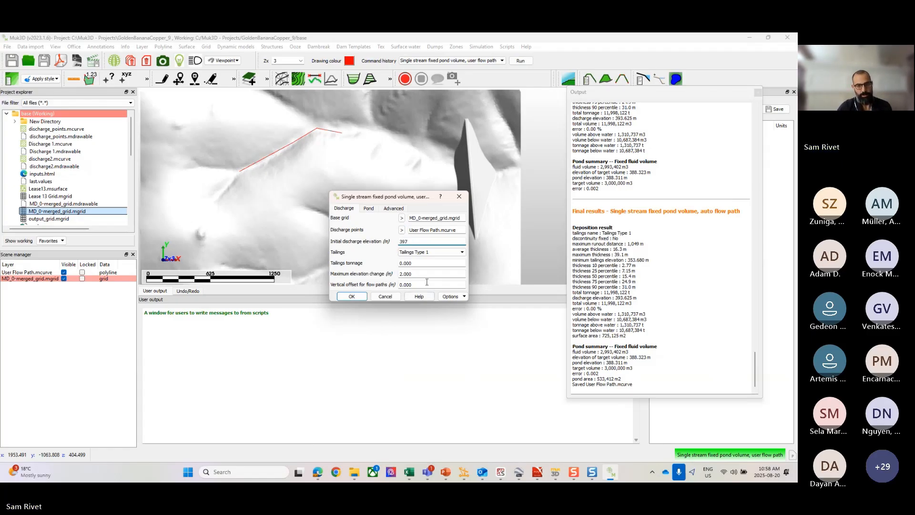
{"action": "key", "text": "Tab"}
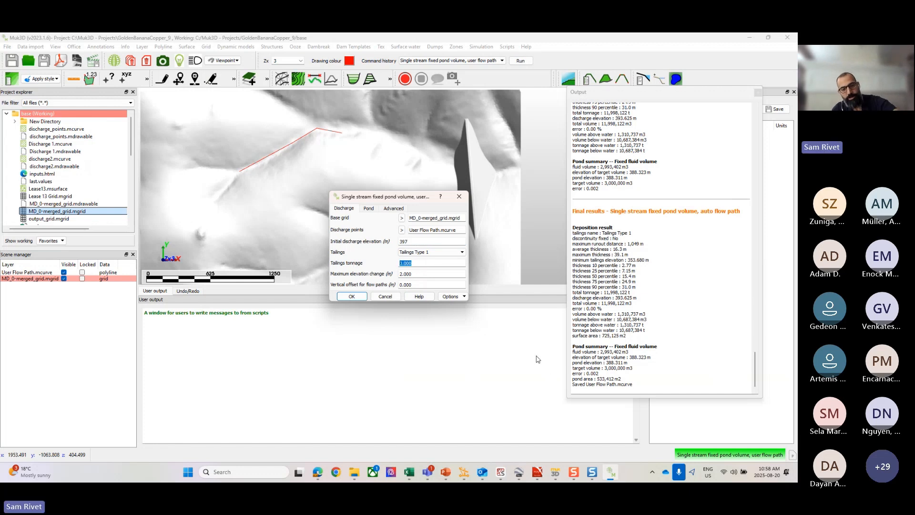
{"action": "type", "text": "1"}
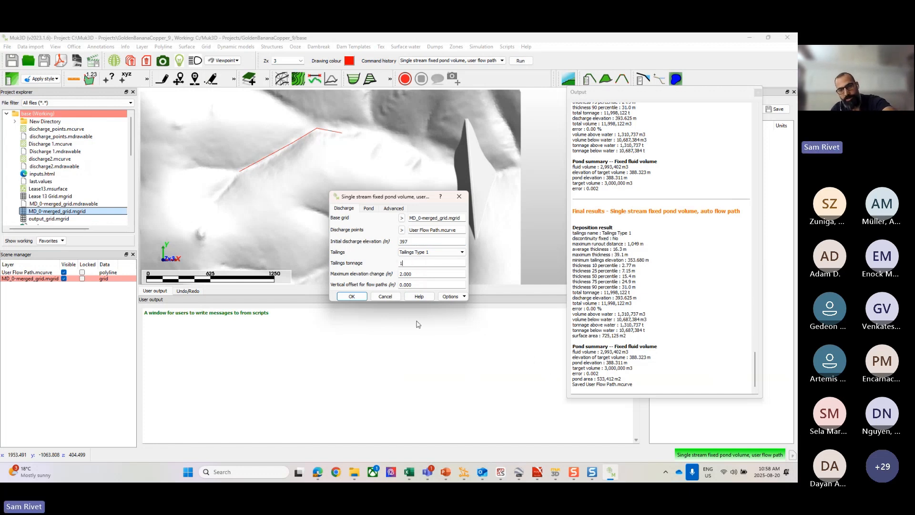
{"action": "type", "text": "0000000"}
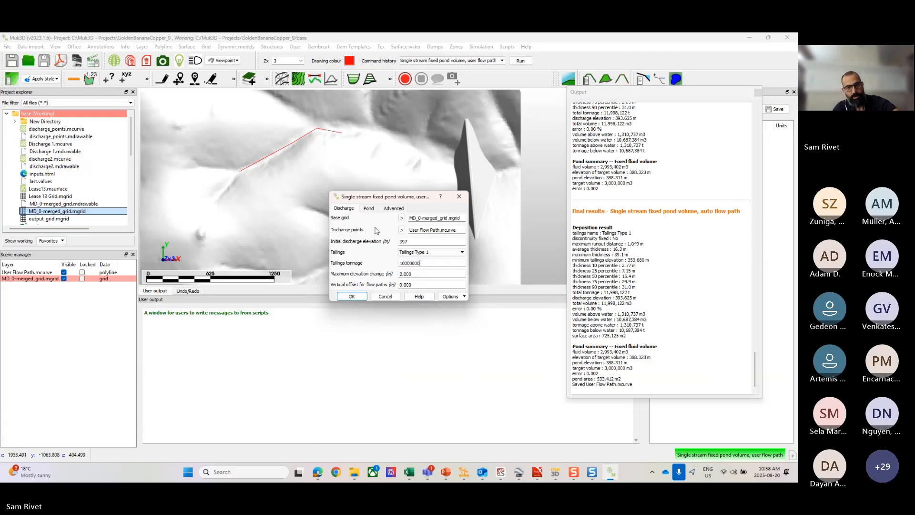
Step: Set the initial pond elevation guess to 390 m, pond volume to 2500000 m3 and maximum containment elevation to 395 m
{"action": "left_click", "coordinate": [368, 209]}
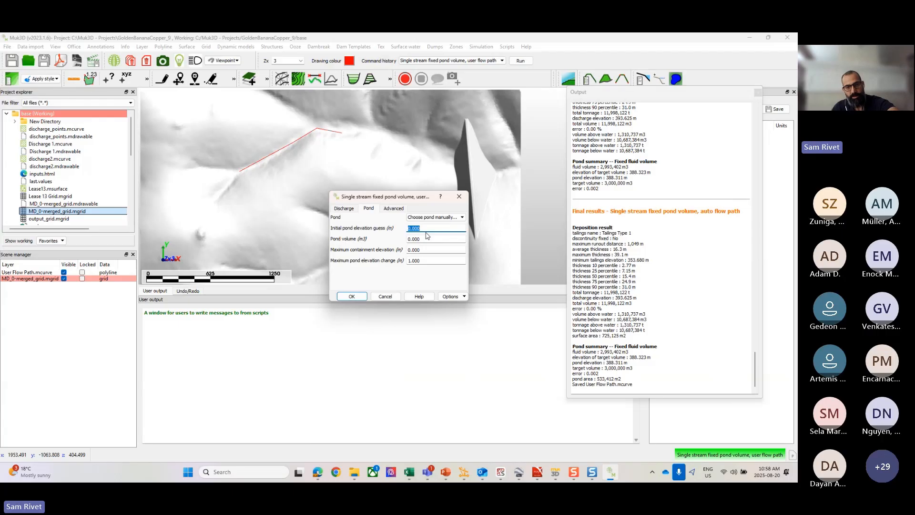
{"action": "key", "text": "Tab"}
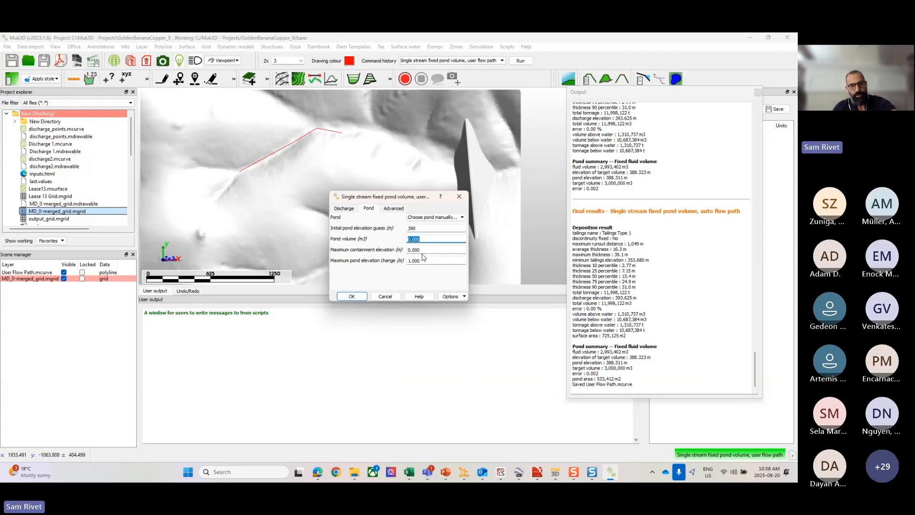
{"action": "type", "text": "250"}
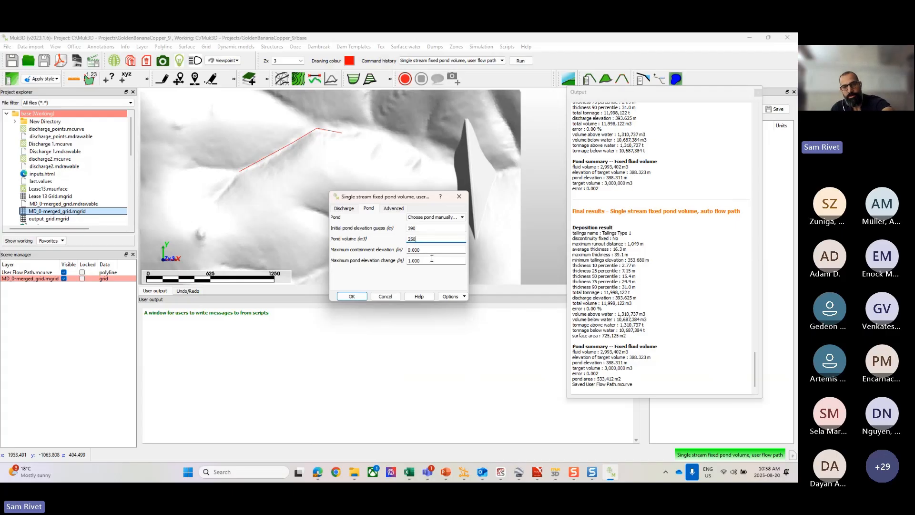
{"action": "type", "text": "0000"}
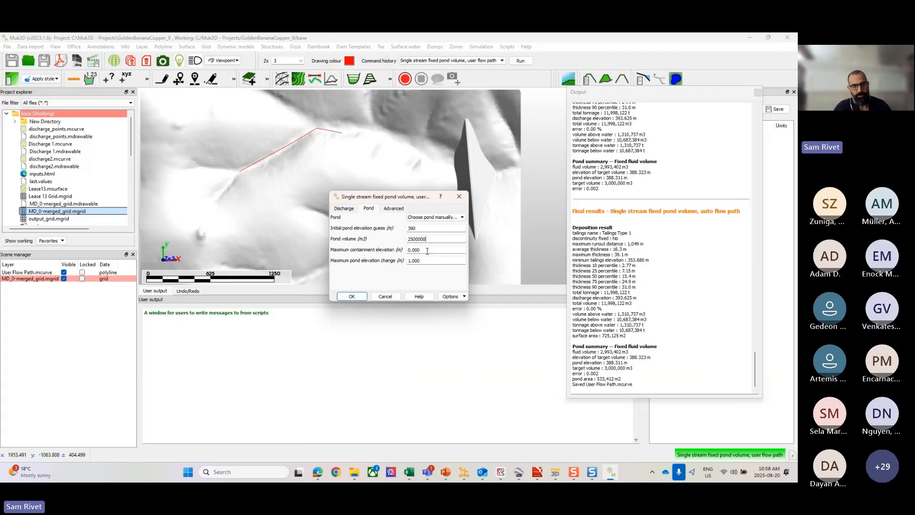
{"action": "key", "text": "Tab"}
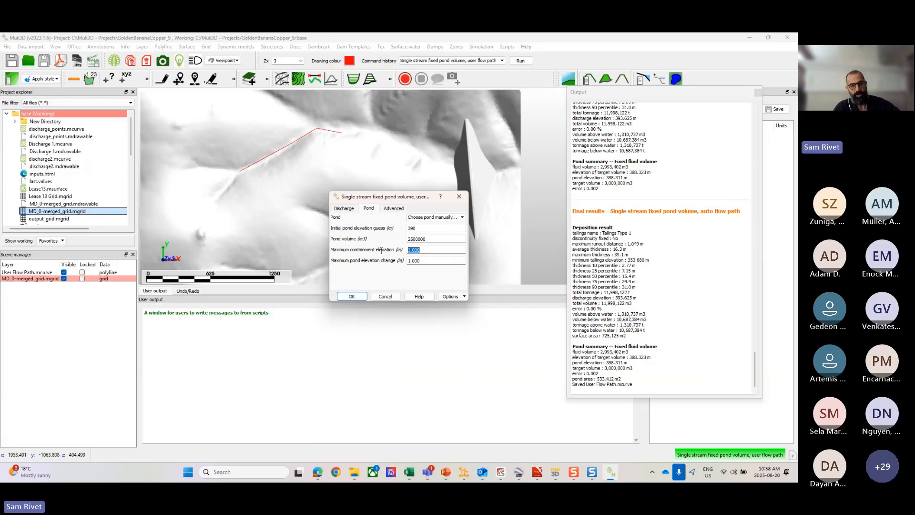
{"action": "type", "text": "395"}
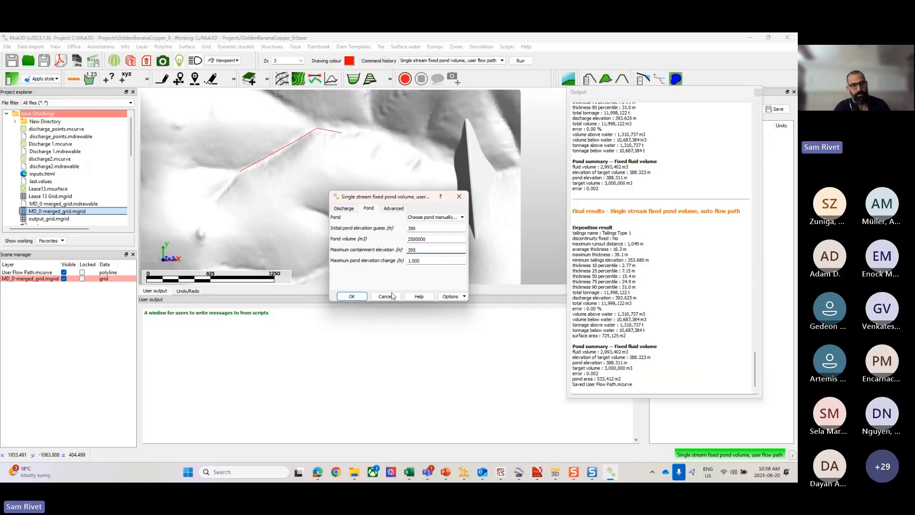
Step: Run the deposition with a manually chosen pond point in the flooded valley just upstream of the dam, and inspect the result
{"action": "left_click", "coordinate": [354, 297]}
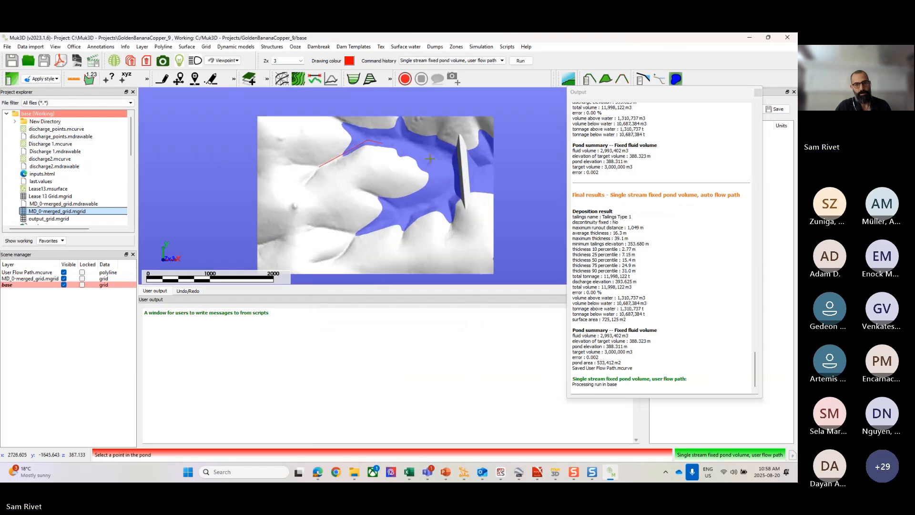
{"action": "left_click", "coordinate": [431, 152]}
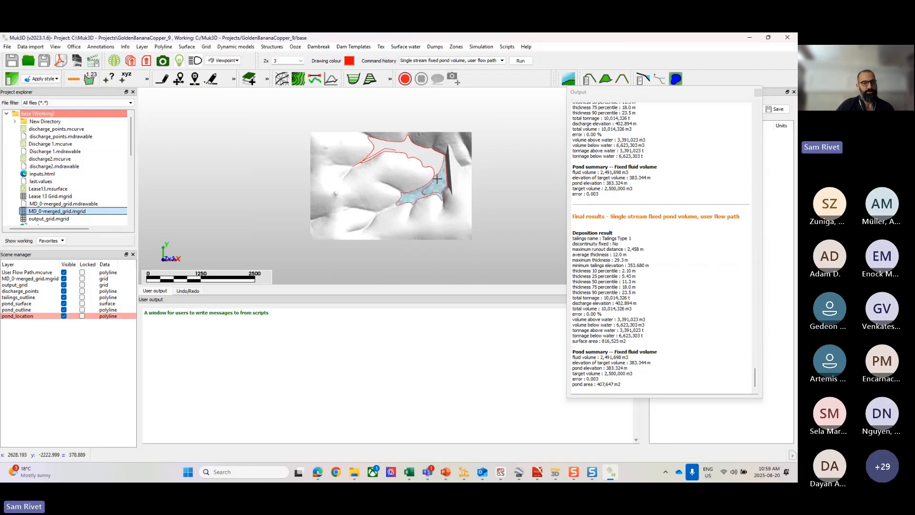
{"action": "scroll", "coordinate": [414, 169], "scroll_direction": "up", "scroll_amount": 3}
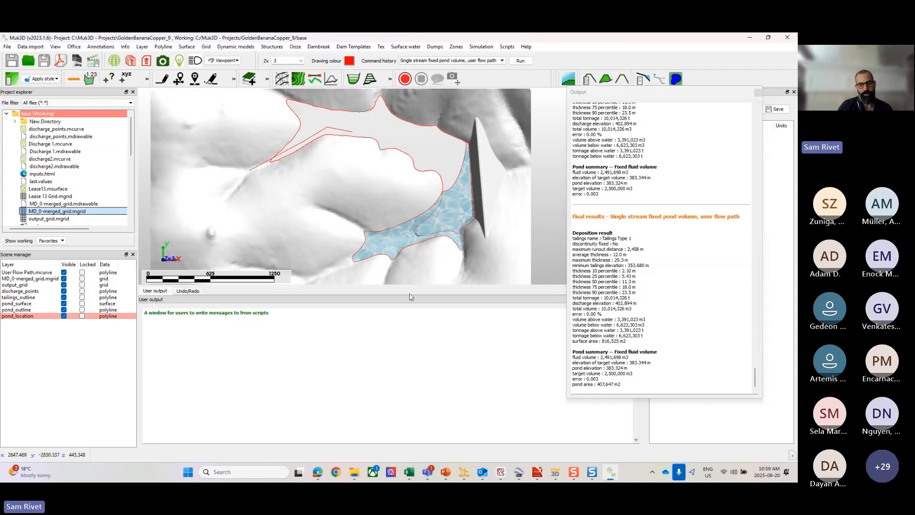
{"action": "scroll", "coordinate": [376, 178], "scroll_direction": "down", "scroll_amount": 2}
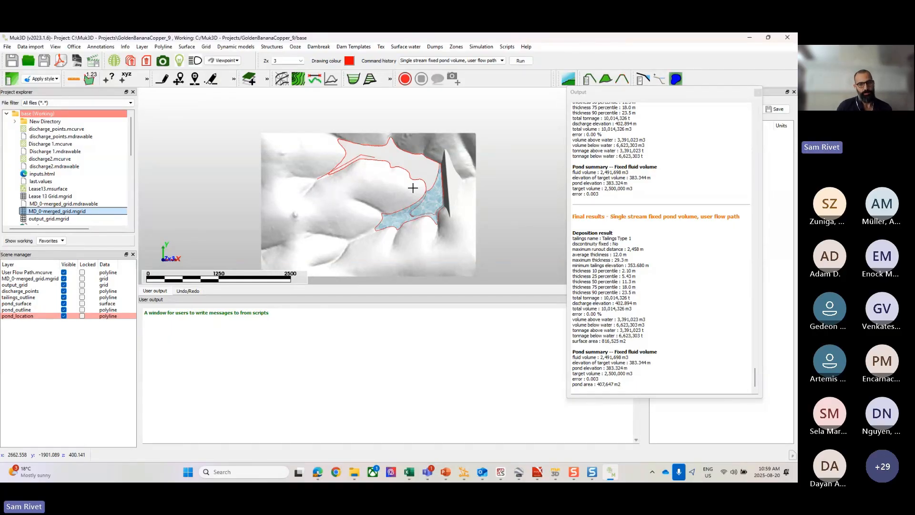
{"action": "scroll", "coordinate": [412, 182], "scroll_direction": "up", "scroll_amount": 3}
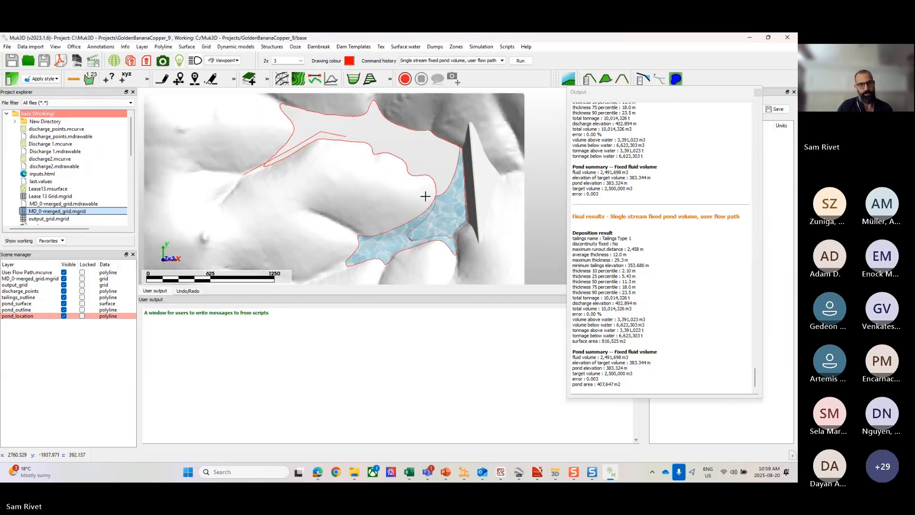
Step: Clear all graphics and load MD_0-merged_grid.mgrid back into the 3D view
{"action": "right_click", "coordinate": [370, 191]}
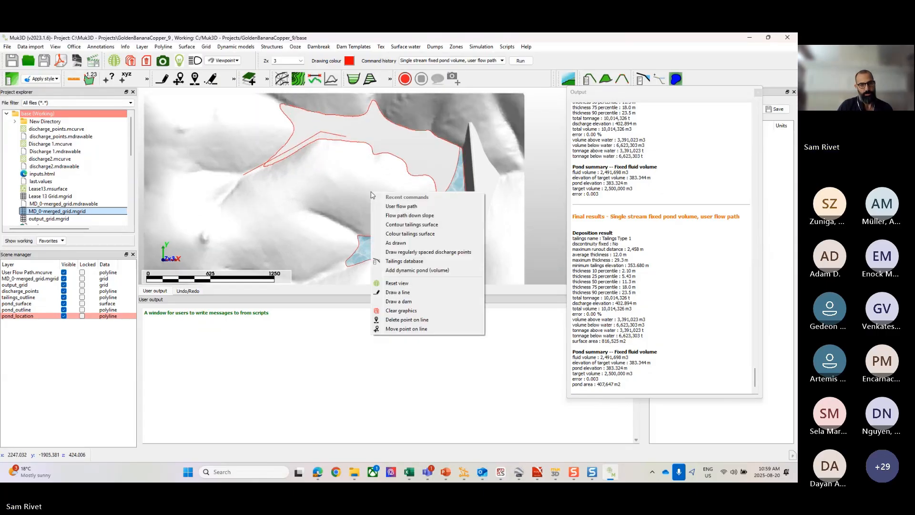
{"action": "left_click", "coordinate": [400, 310]}
{"action": "left_click_drag", "start_coordinate": [50, 211], "coordinate": [327, 186]}
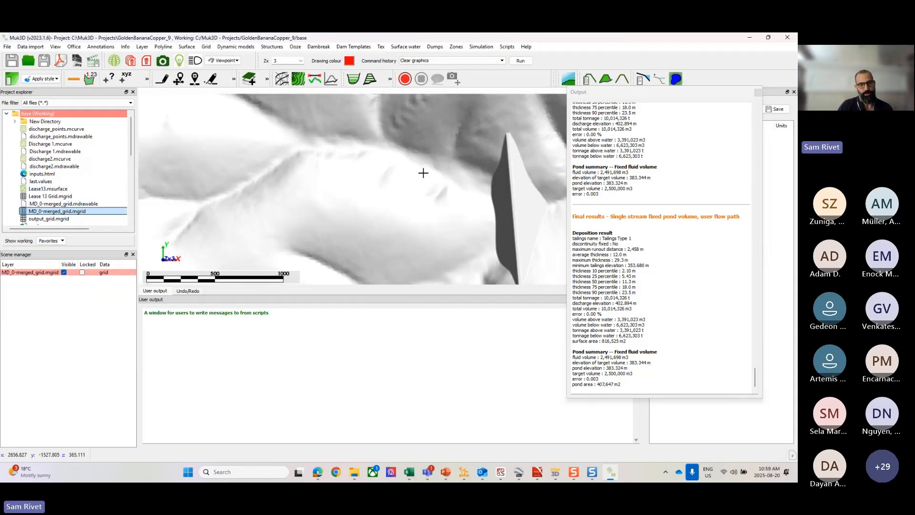
Step: Copy the coordinates of a terrain spot just upstream of the dam and paste them from the clipboard as import points: 2717.146940, -1837.605340, 394.963713
{"action": "middle_click_drag", "start_coordinate": [445, 202], "coordinate": [368, 143]}
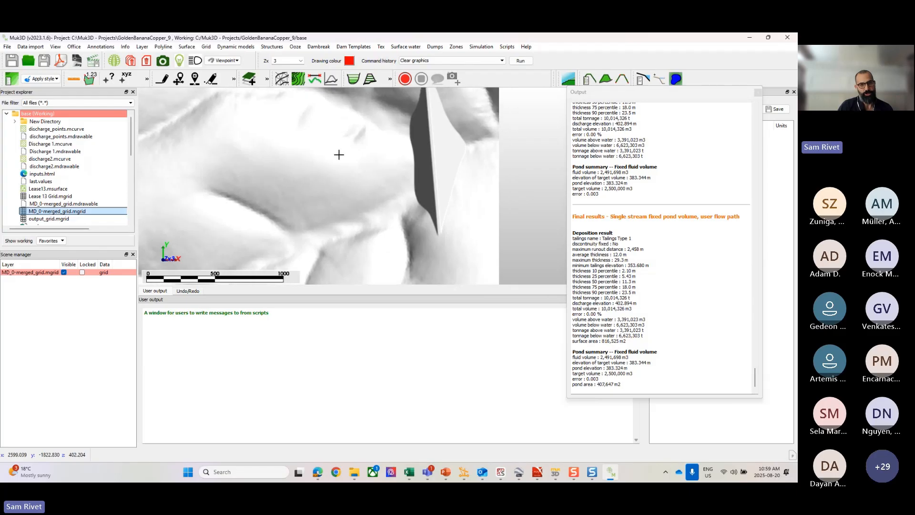
{"action": "scroll", "coordinate": [337, 158], "scroll_direction": "down", "scroll_amount": 2}
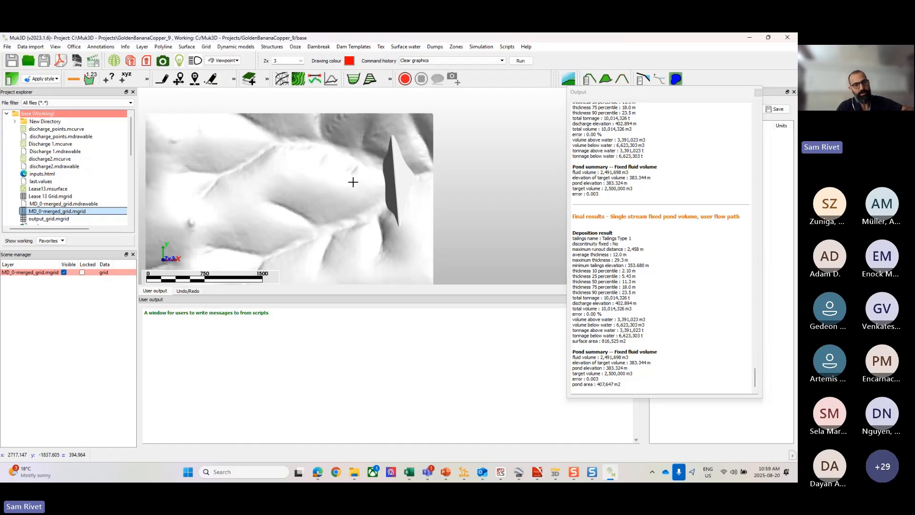
{"action": "left_click", "coordinate": [33, 47]}
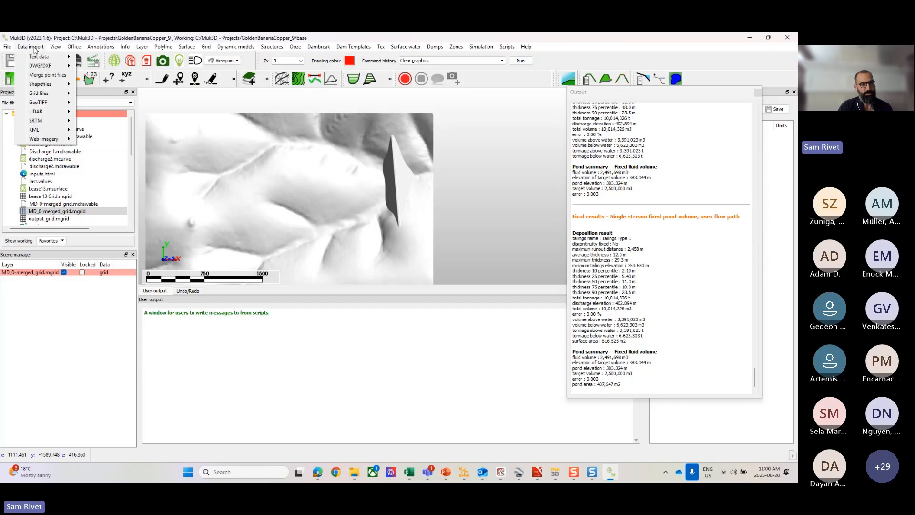
{"action": "mouse_move", "coordinate": [36, 56]}
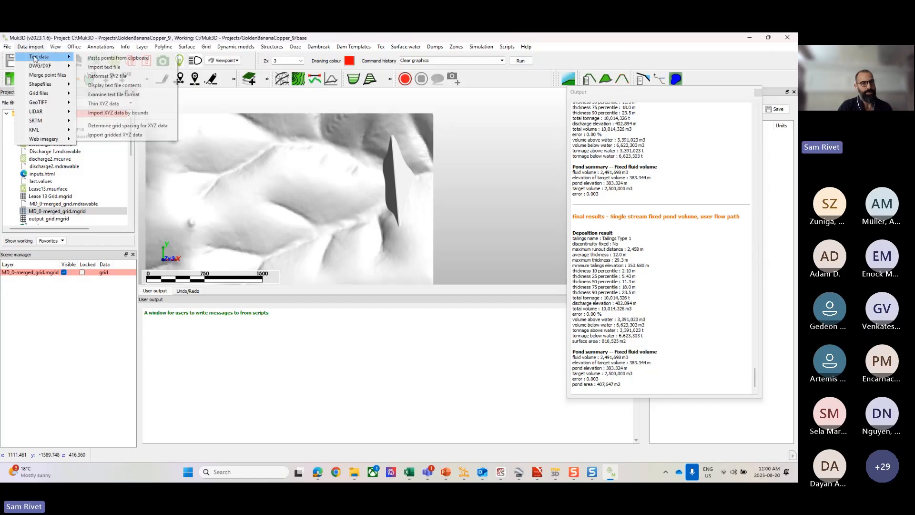
{"action": "left_click", "coordinate": [114, 57]}
{"action": "left_click", "coordinate": [375, 211]}
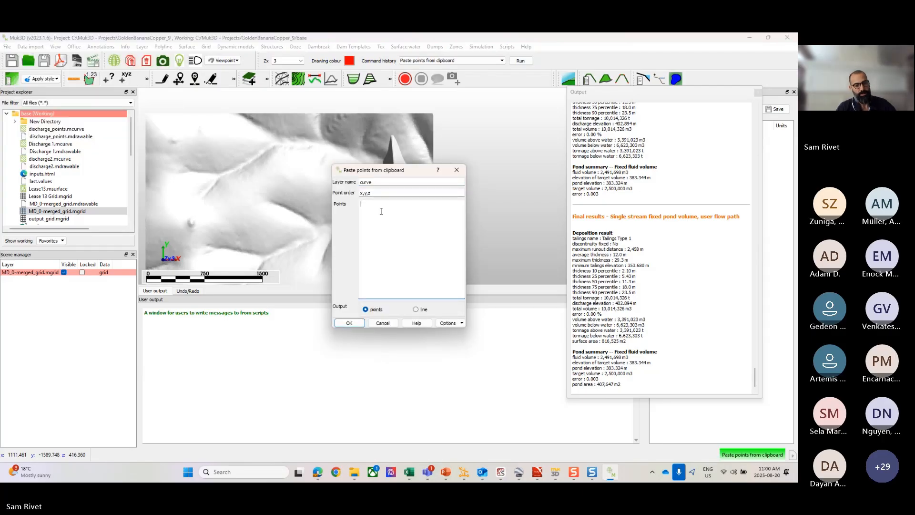
{"action": "type", "text": "2717.146940, -1837.605340, 394.963713"}
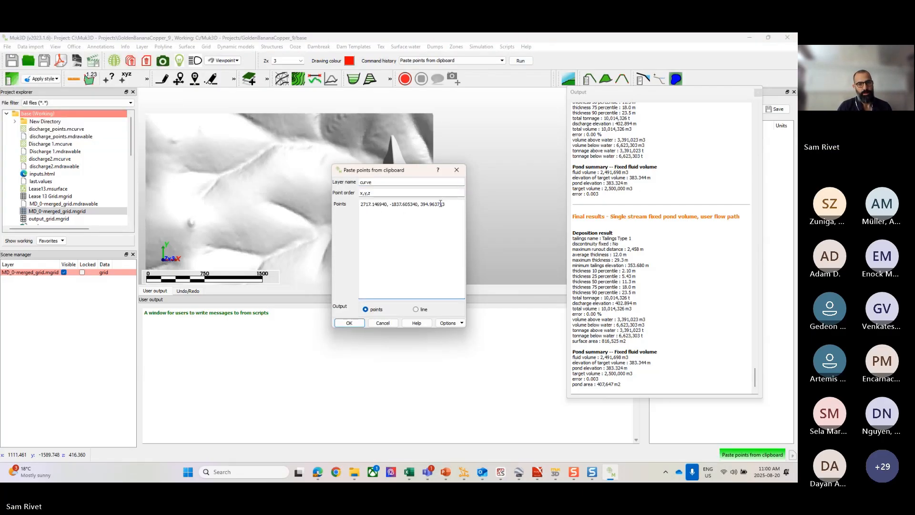
Step: Name the layer for the pasted coordinates Discharge Point, set its output to line, and create it
{"action": "double_click", "coordinate": [381, 182]}
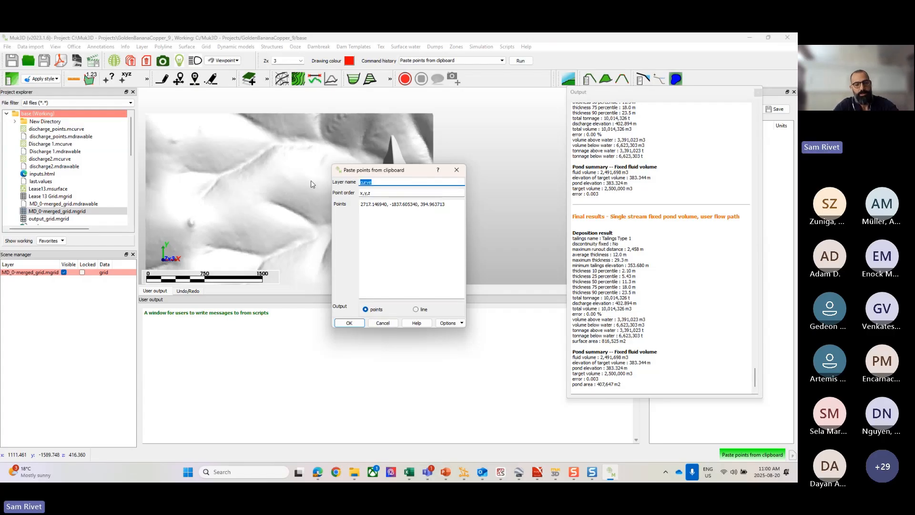
{"action": "type", "text": "Discharge "}
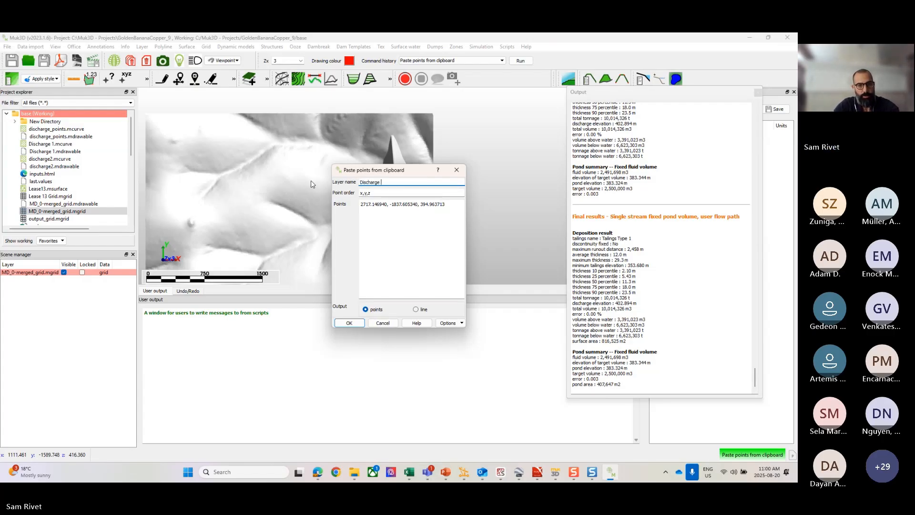
{"action": "type", "text": "Point"}
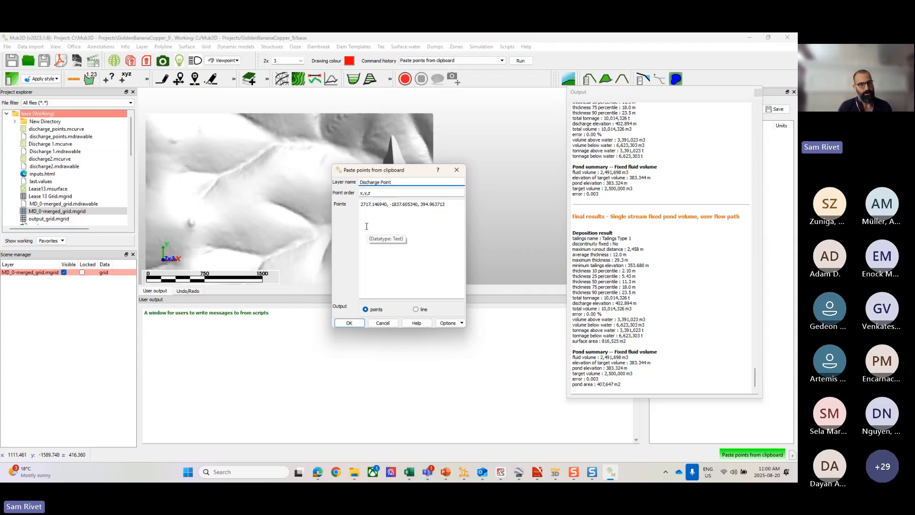
{"action": "left_click", "coordinate": [421, 312]}
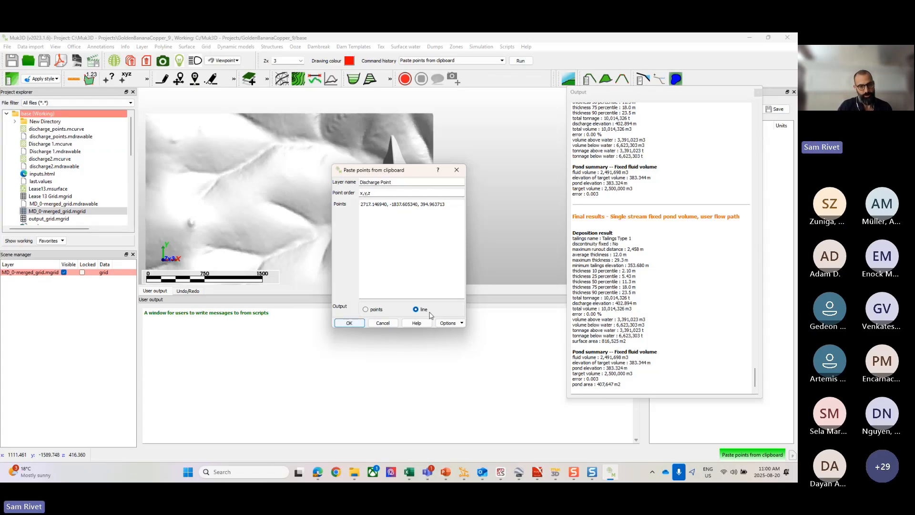
{"action": "left_click", "coordinate": [348, 322]}
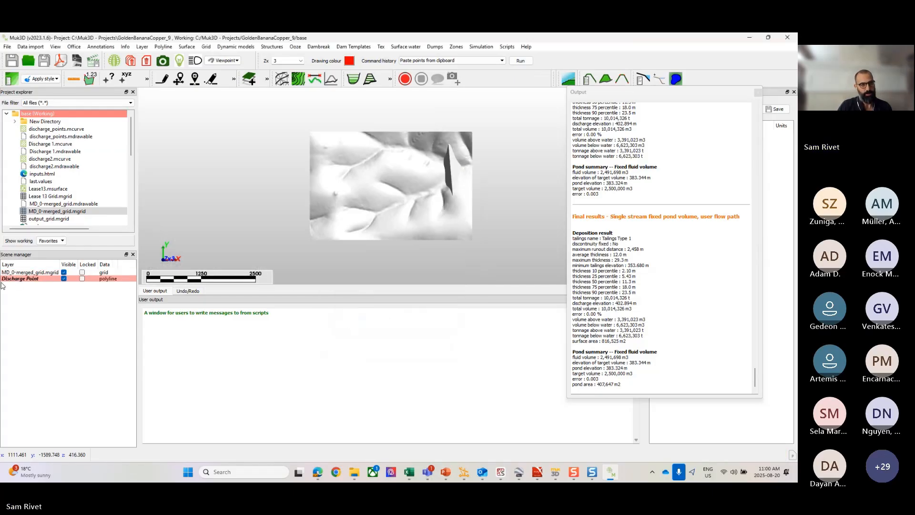
Step: Save the Discharge Point layer as a Muk3D curve file under its own name
{"action": "right_click", "coordinate": [18, 279]}
{"action": "left_click", "coordinate": [29, 277]}
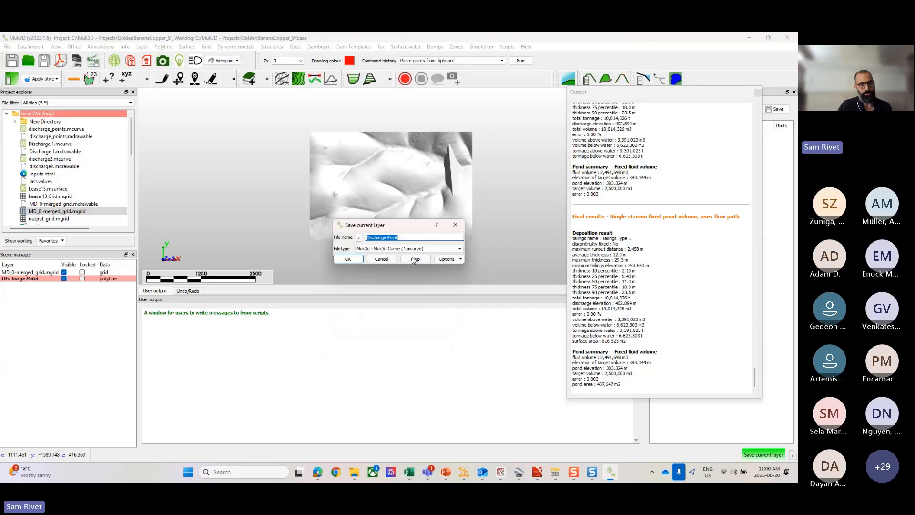
{"action": "left_click", "coordinate": [344, 260]}
Step: Start a single stream deposition with fixed pond volume using the vertical delta model, with MD_0-merged_grid.mgrid as the base grid
{"action": "scroll", "coordinate": [435, 184], "scroll_direction": "up", "scroll_amount": 3}
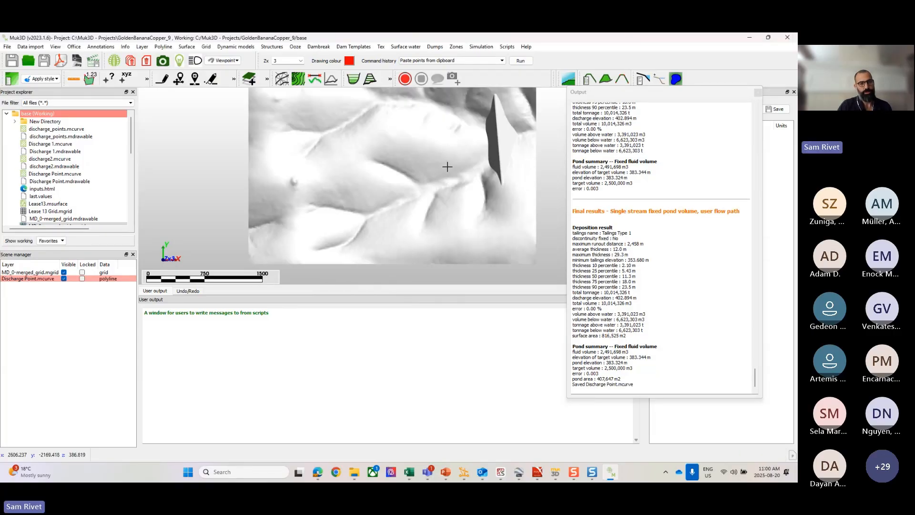
{"action": "middle_click_drag", "start_coordinate": [447, 163], "coordinate": [394, 188]}
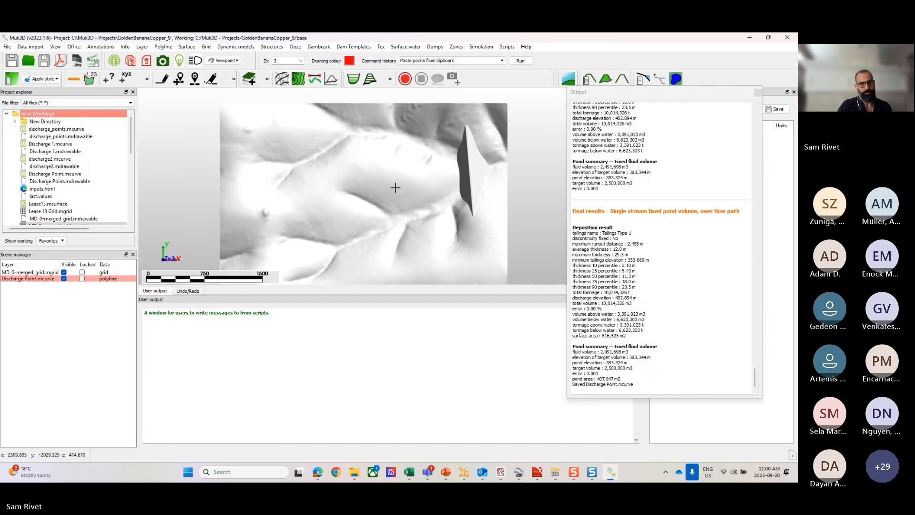
{"action": "right_click", "coordinate": [391, 167]}
{"action": "key", "text": "Escape"}
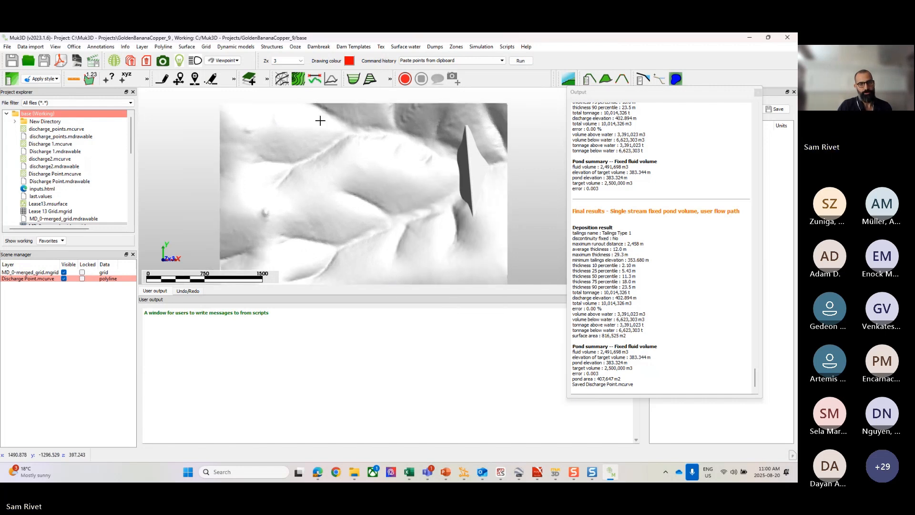
{"action": "left_click", "coordinate": [295, 46]}
{"action": "mouse_move", "coordinate": [326, 125]}
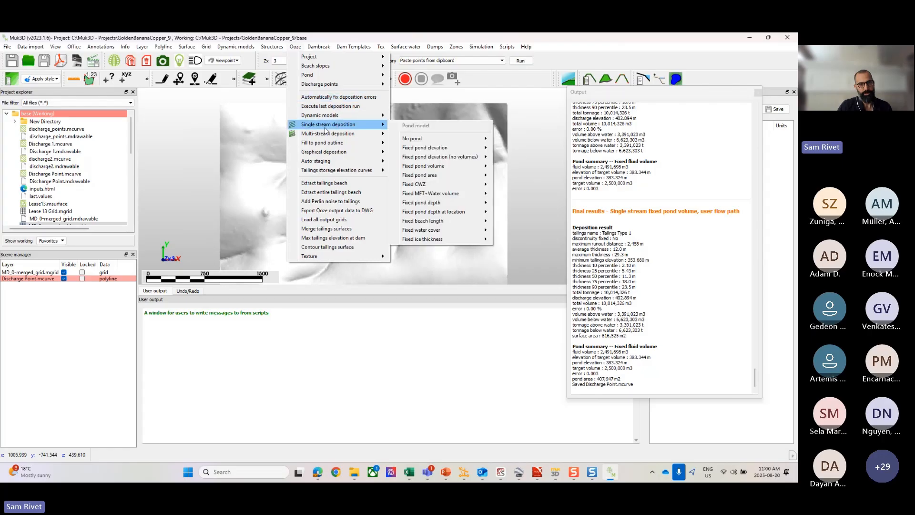
{"action": "mouse_move", "coordinate": [450, 166]}
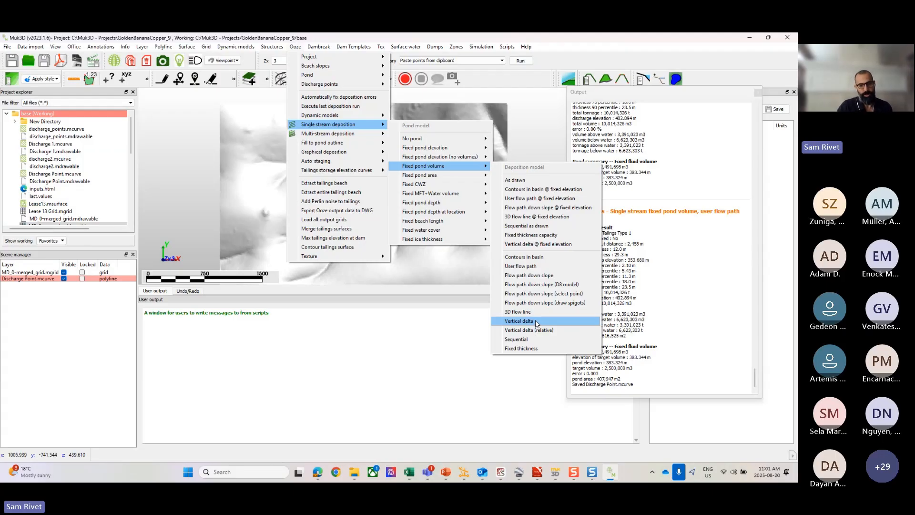
{"action": "left_click", "coordinate": [536, 320]}
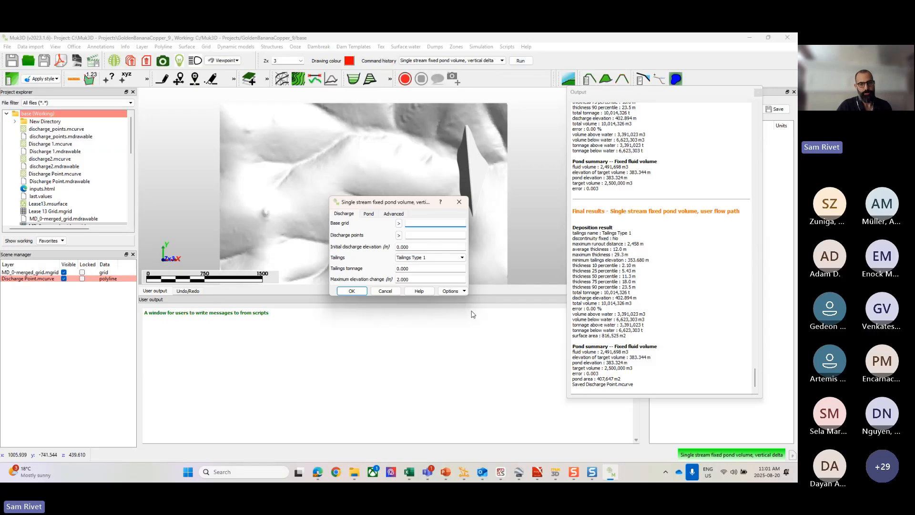
{"action": "left_click", "coordinate": [398, 223]}
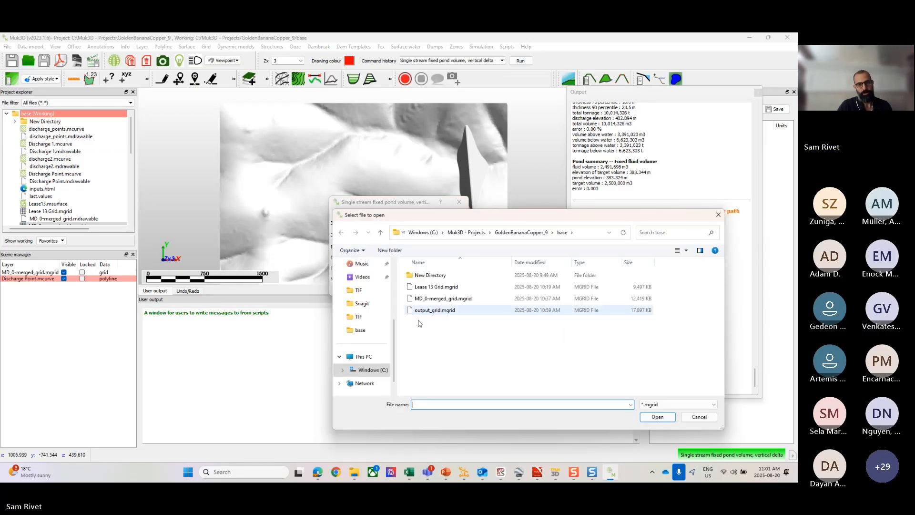
{"action": "left_click", "coordinate": [429, 298]}
{"action": "left_click", "coordinate": [657, 416]}
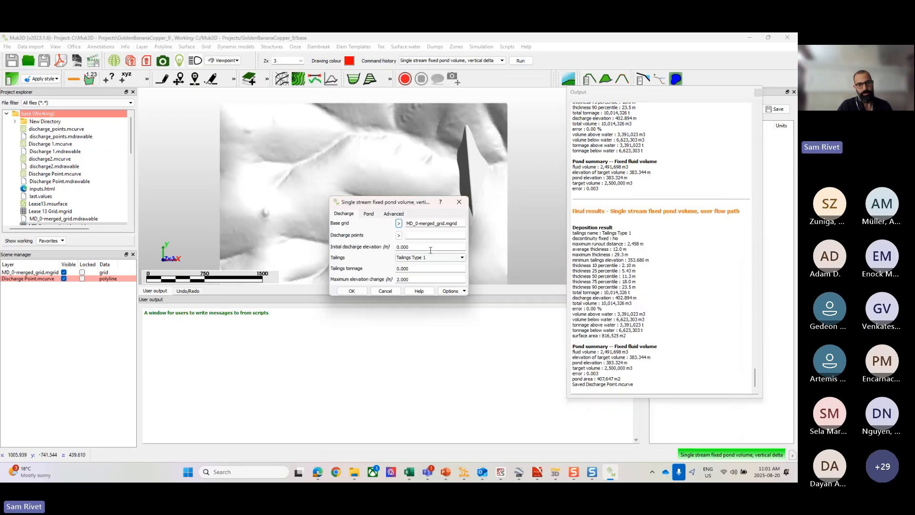
Step: Use Discharge Point.mcurve as the discharge points, with initial discharge elevation 397 m and a tailings tonnage of 10000000 for Tailings Type 1
{"action": "left_click", "coordinate": [398, 235]}
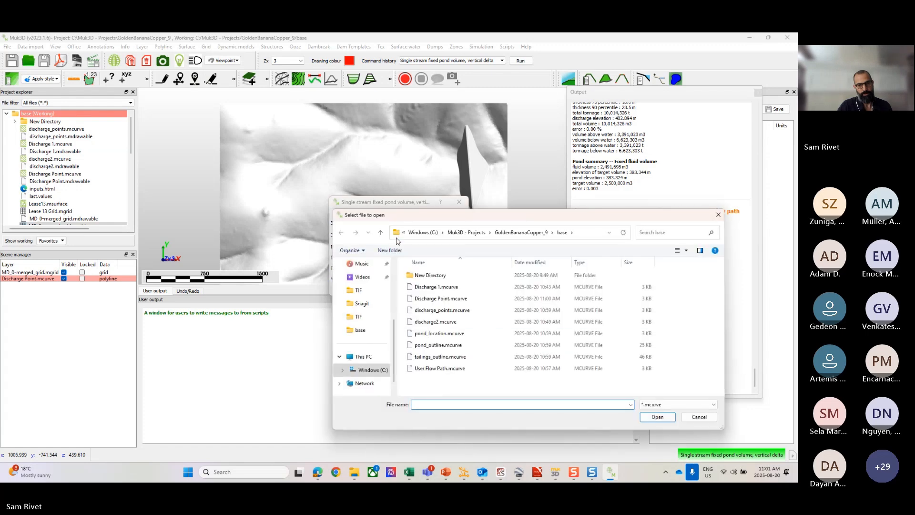
{"action": "left_click", "coordinate": [438, 298]}
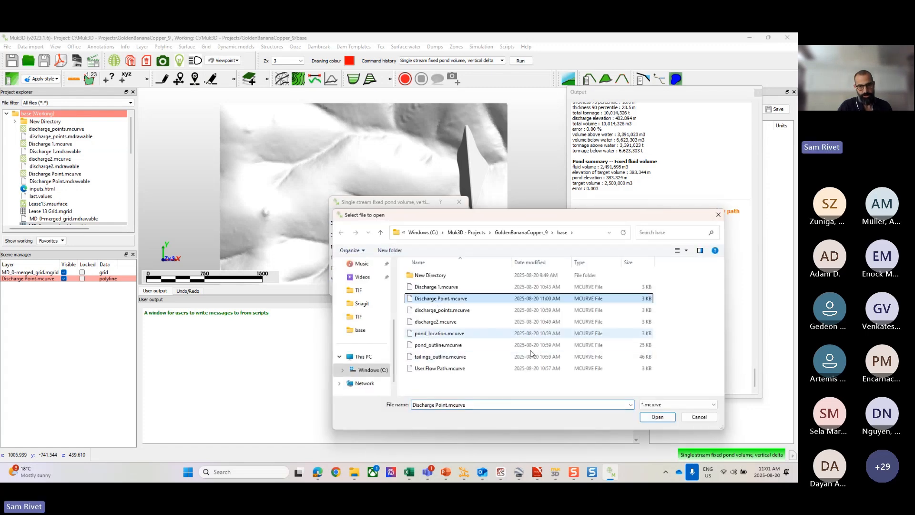
{"action": "left_click", "coordinate": [657, 416]}
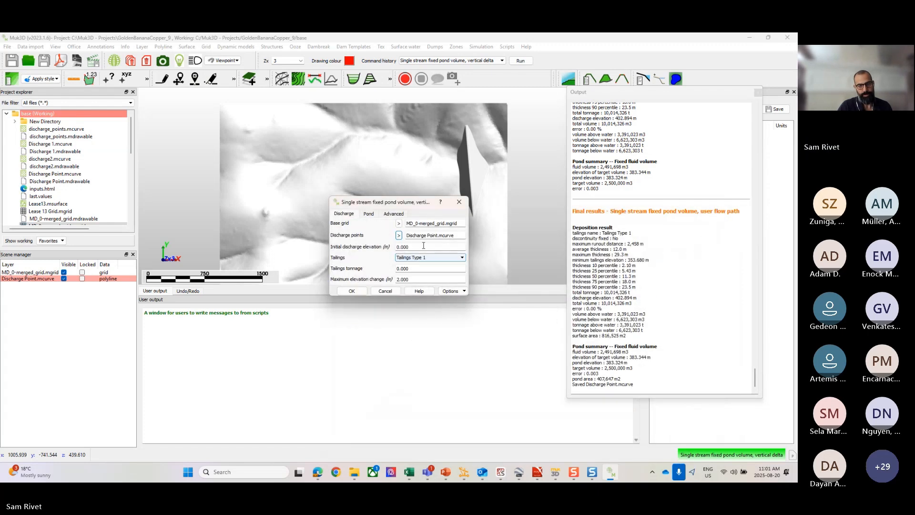
{"action": "double_click", "coordinate": [423, 245]}
{"action": "type", "text": "397"}
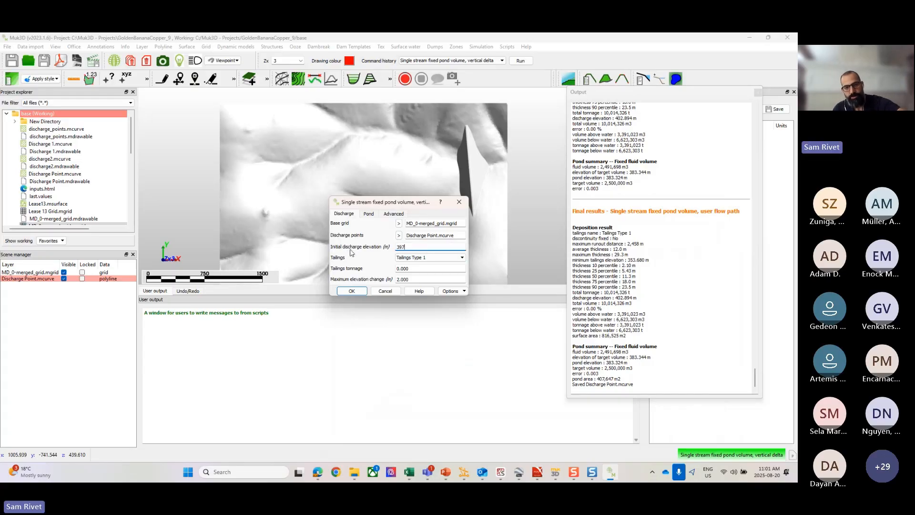
{"action": "key", "text": "Tab"}
{"action": "key", "text": "Tab"}
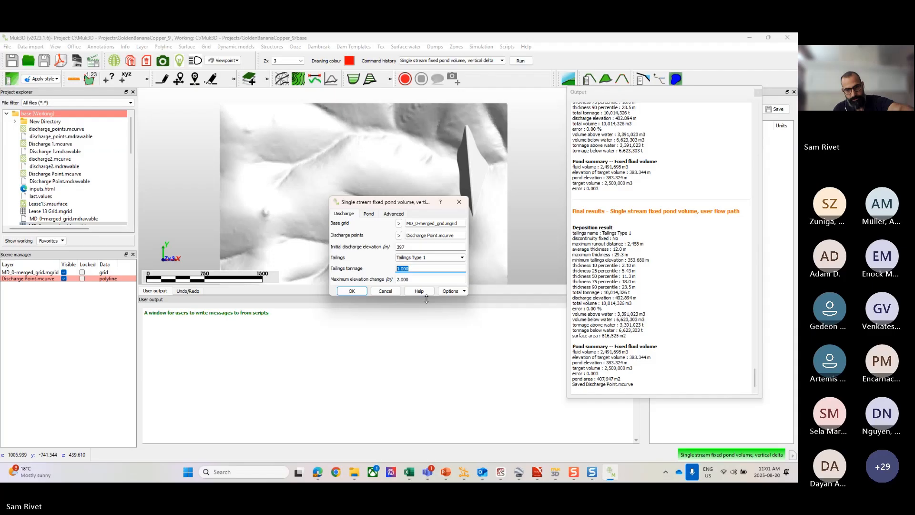
Step: Set the initial pond elevation guess to 390 m, pond volume to 1500000 m3 and maximum containment elevation to 395 m
{"action": "left_click", "coordinate": [369, 214]}
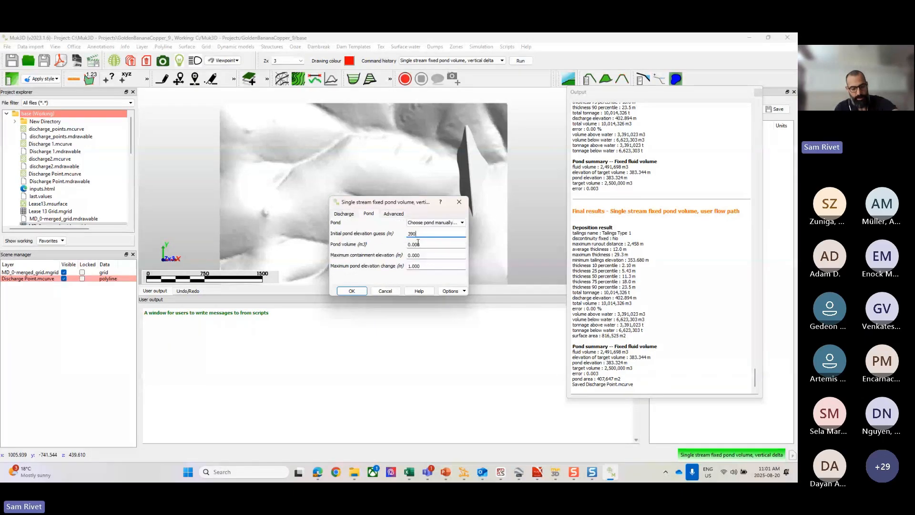
{"action": "key", "text": "Tab"}
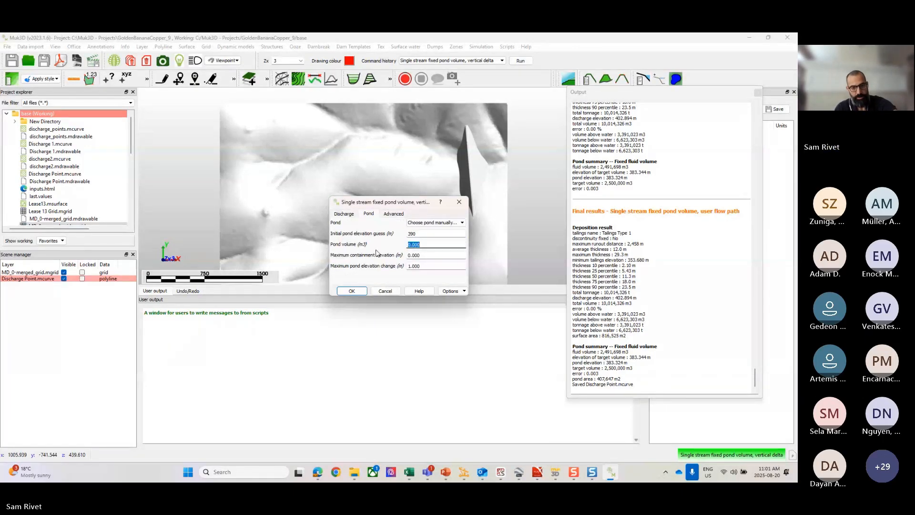
{"action": "type", "text": "15"}
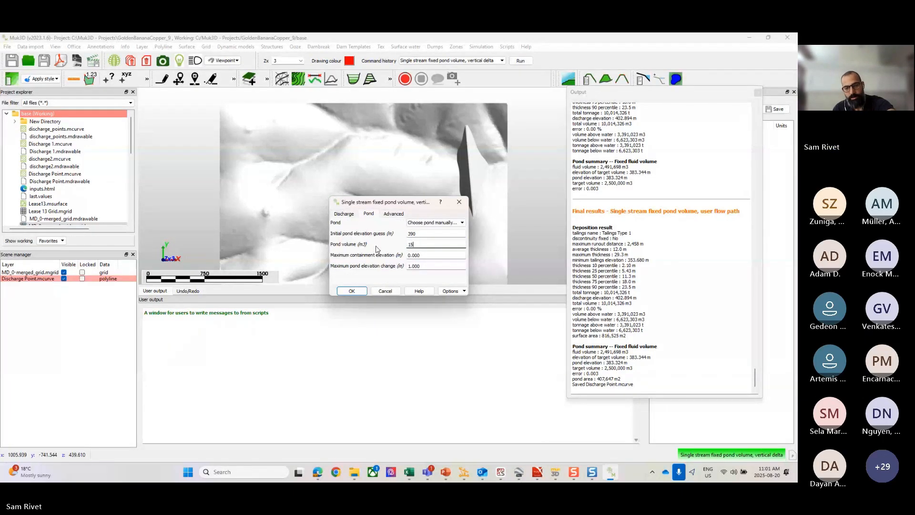
{"action": "type", "text": "00000"}
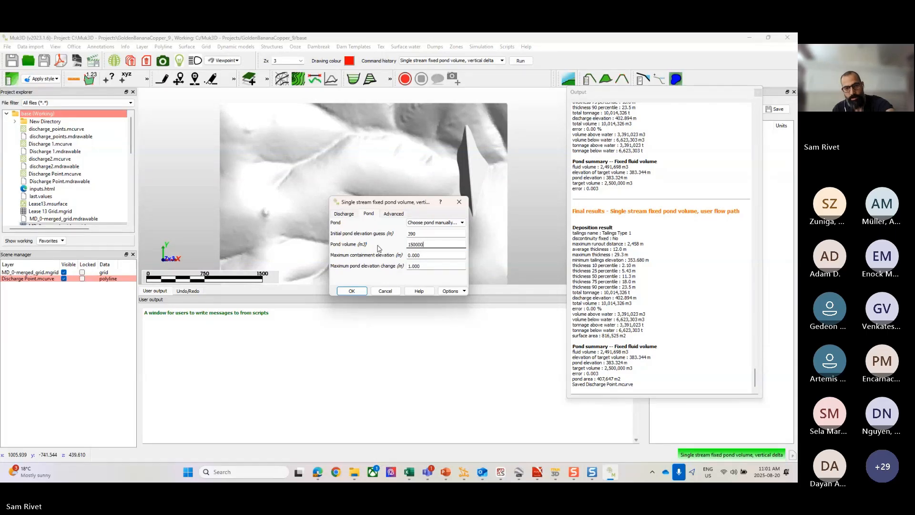
{"action": "left_click", "coordinate": [433, 255]}
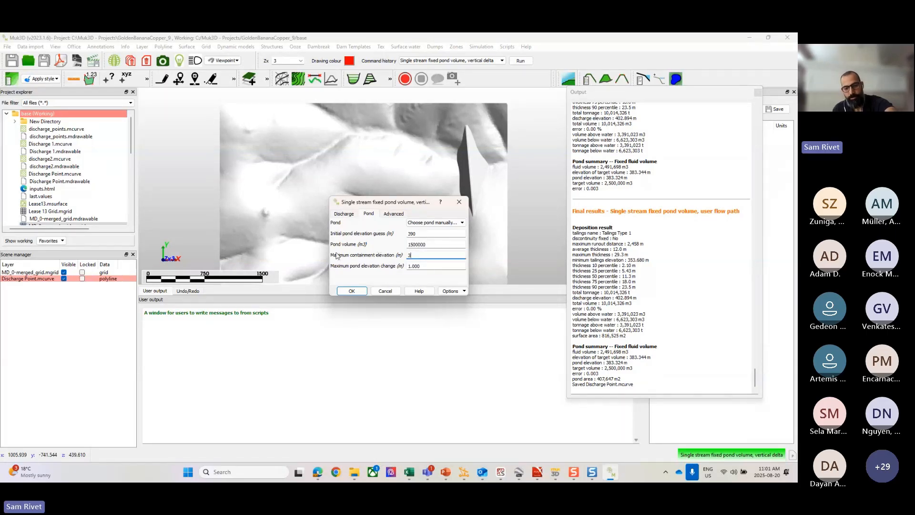
{"action": "type", "text": "395"}
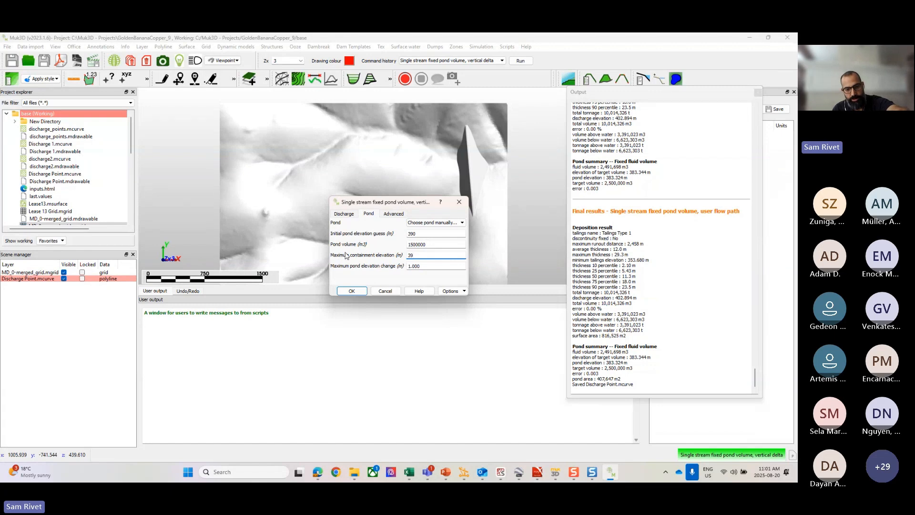
Step: Run the vertical delta deposition with a manually chosen pond point in the valley upstream of the dam, and inspect the resulting grids
{"action": "left_click", "coordinate": [356, 292]}
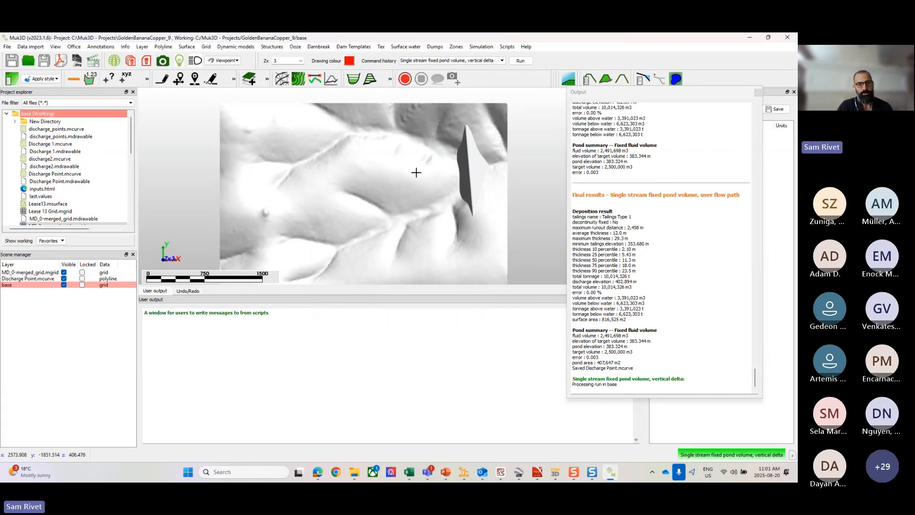
{"action": "left_click", "coordinate": [430, 210]}
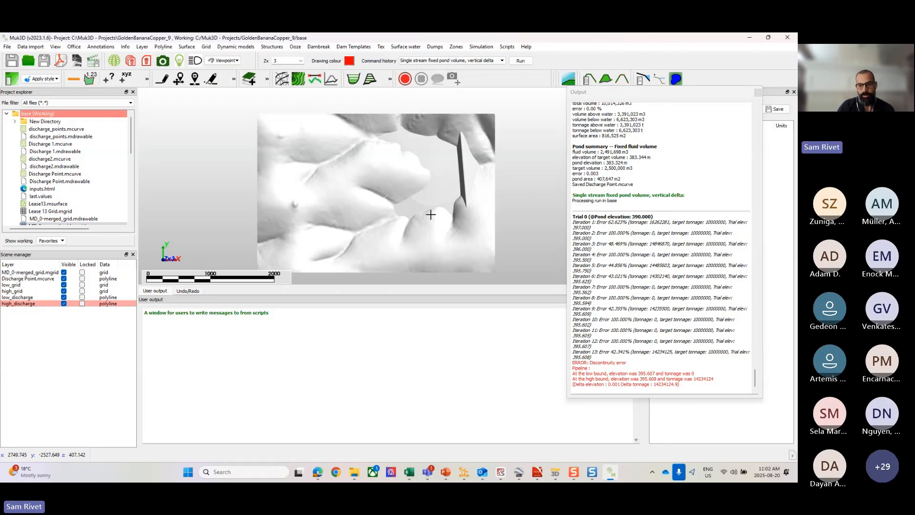
{"action": "scroll", "coordinate": [426, 179], "scroll_direction": "up", "scroll_amount": 2}
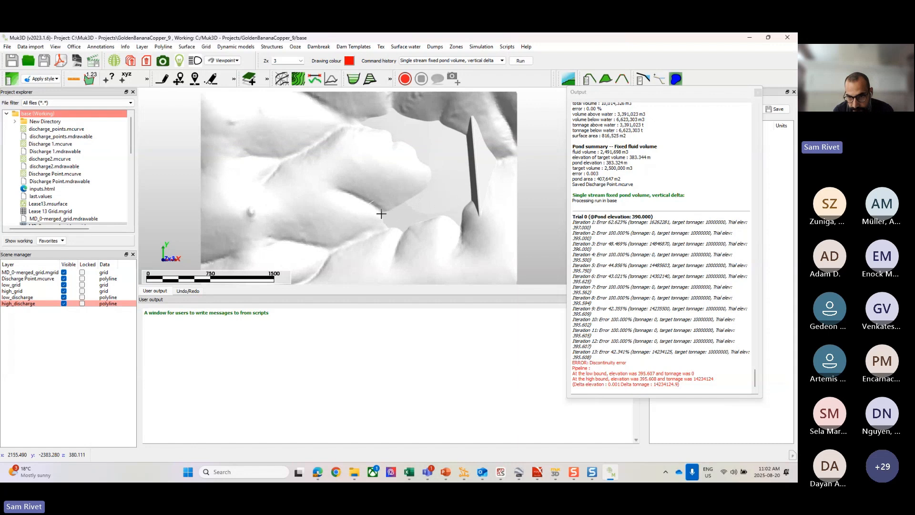
{"action": "right_click", "coordinate": [440, 177]}
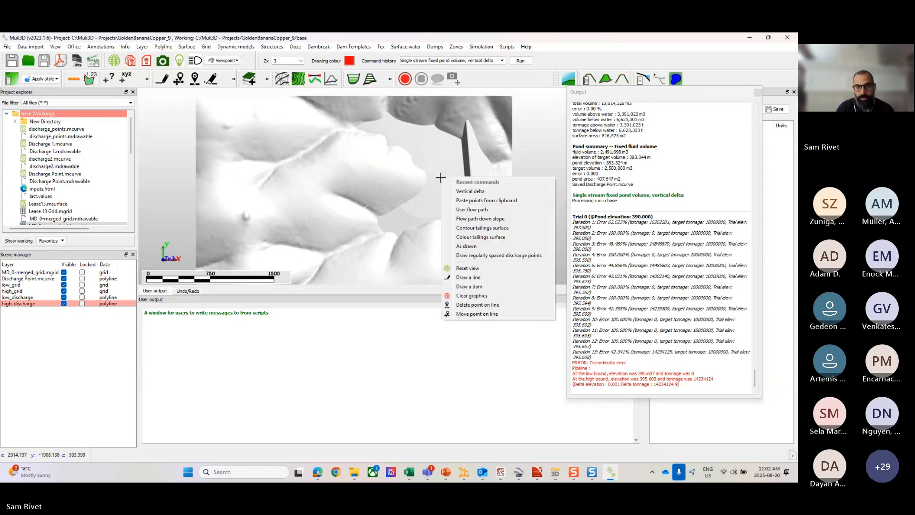
Step: Start another single stream fixed pond volume, vertical delta deposition with all previous values, setting the initial pond elevation guess to 380 m
{"action": "left_click", "coordinate": [467, 191]}
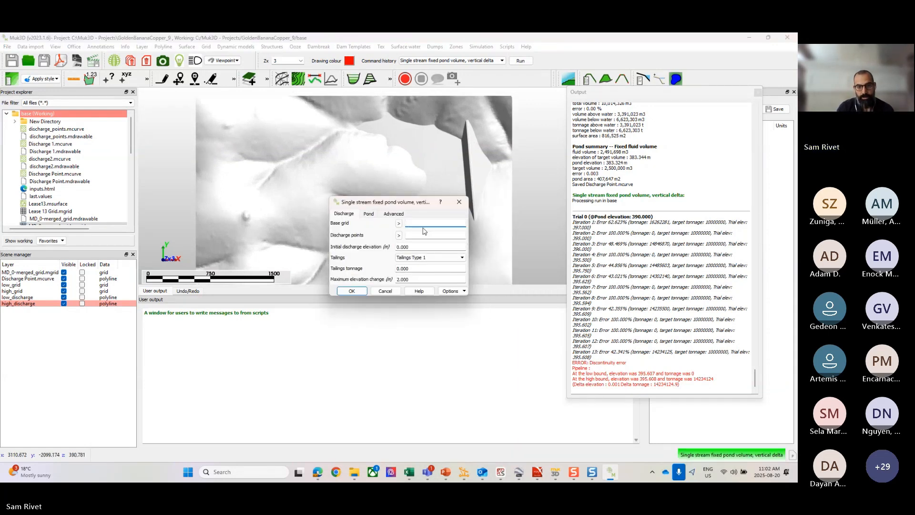
{"action": "right_click", "coordinate": [414, 222]}
{"action": "left_click", "coordinate": [433, 253]}
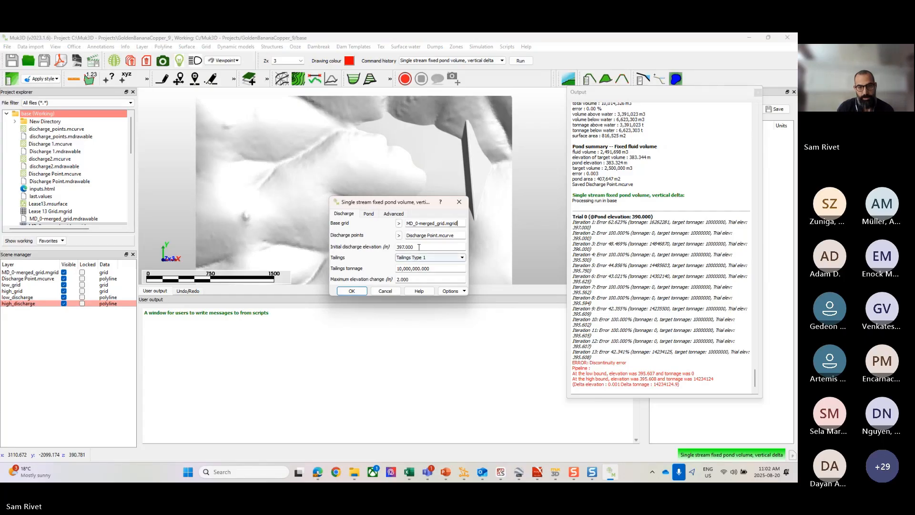
{"action": "left_click", "coordinate": [369, 214]}
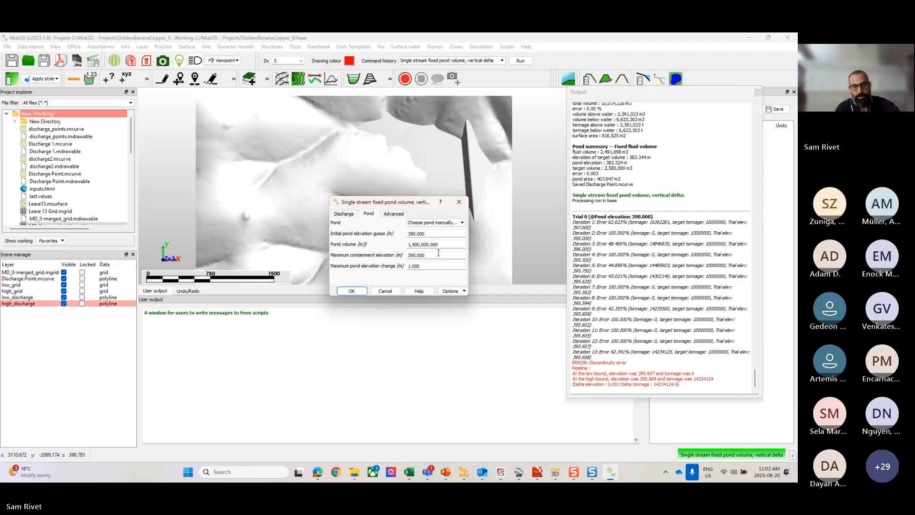
{"action": "double_click", "coordinate": [432, 233]}
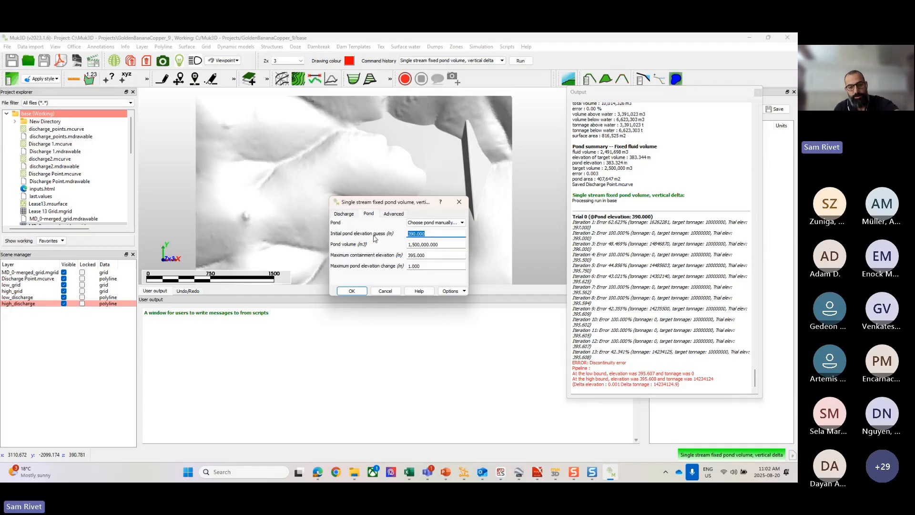
{"action": "type", "text": "380"}
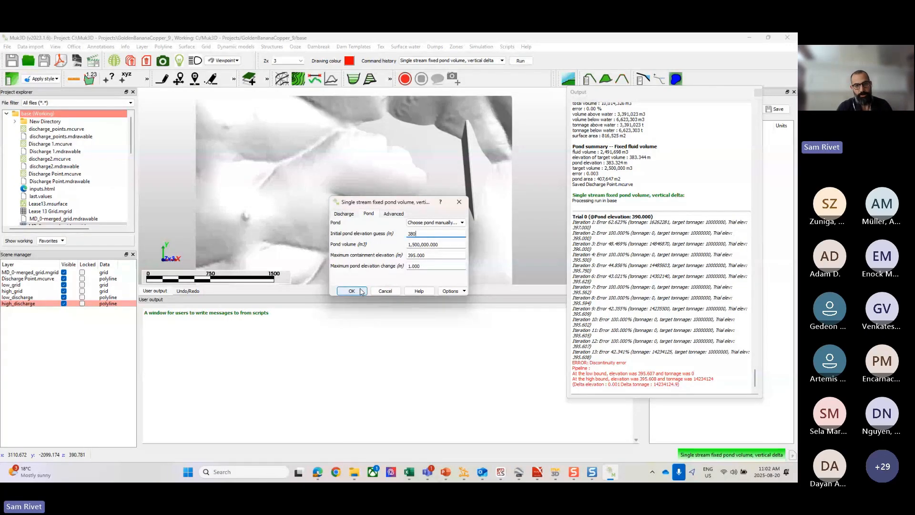
Step: Run the vertical delta deposition, overwriting the existing low_discharge and high_discharge layers
{"action": "left_click", "coordinate": [352, 291]}
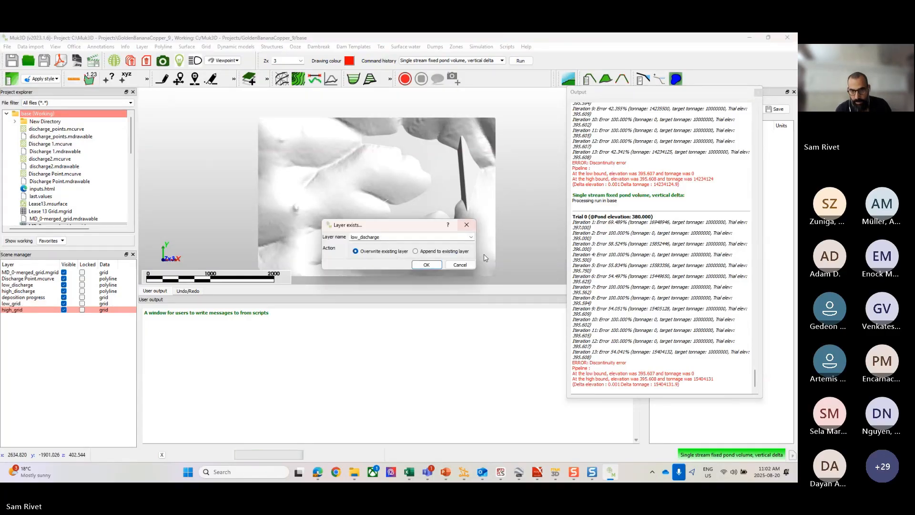
{"action": "left_click", "coordinate": [437, 264]}
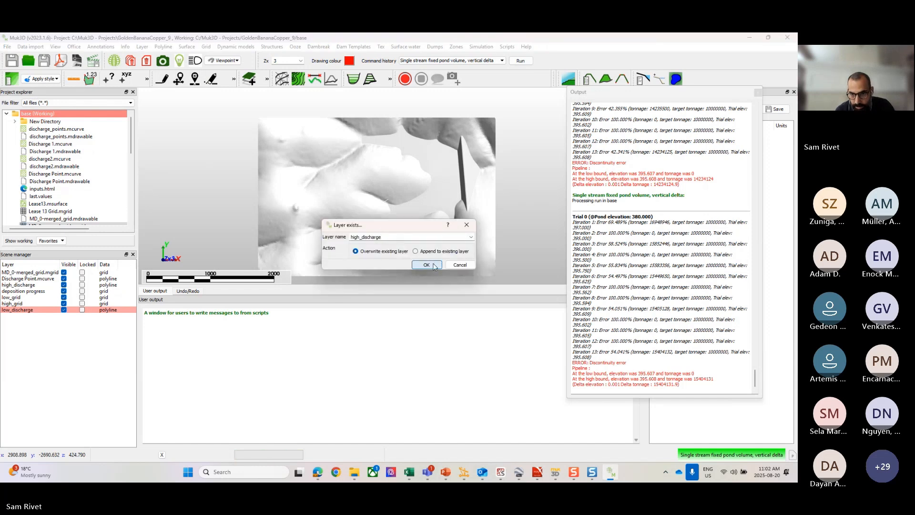
{"action": "left_click", "coordinate": [429, 264]}
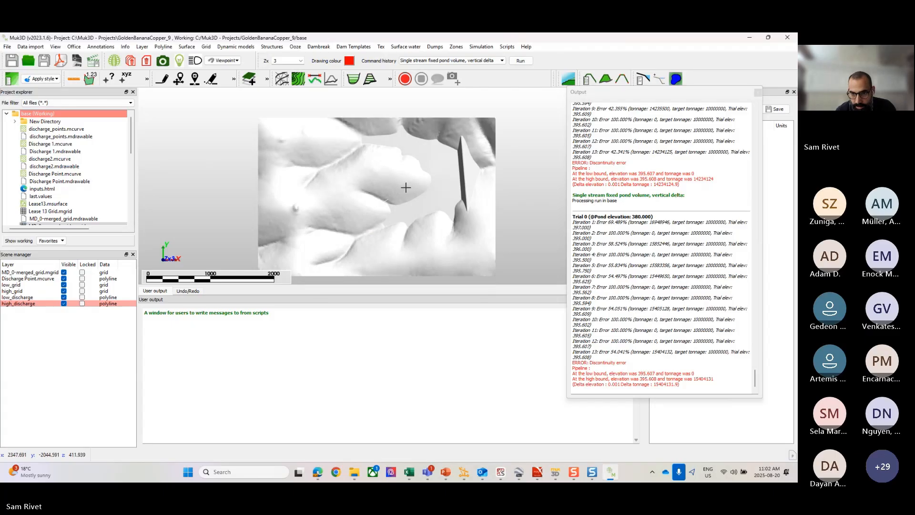
Step: Enable automatic fixing of deposition errors and rerun the vertical delta deposition with the last used values
{"action": "left_click", "coordinate": [295, 46]}
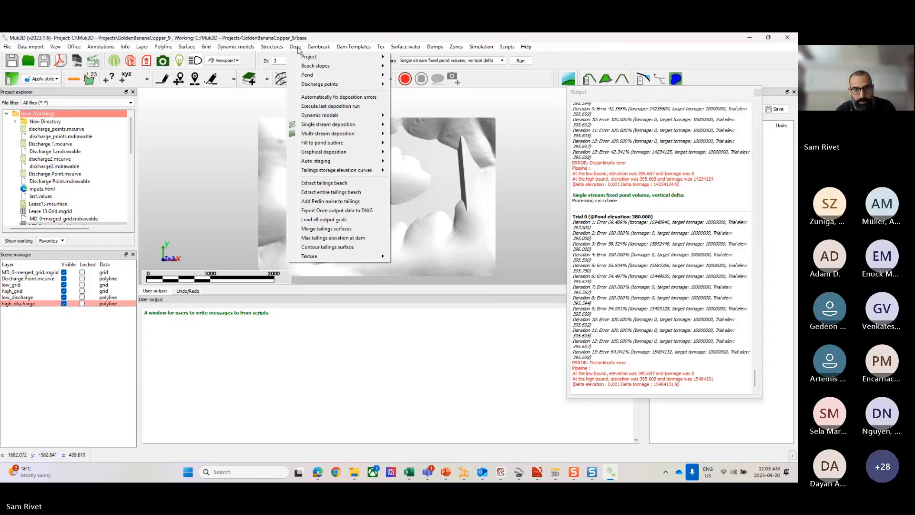
{"action": "left_click", "coordinate": [319, 98]}
{"action": "right_click", "coordinate": [422, 203]}
{"action": "right_click", "coordinate": [380, 190]}
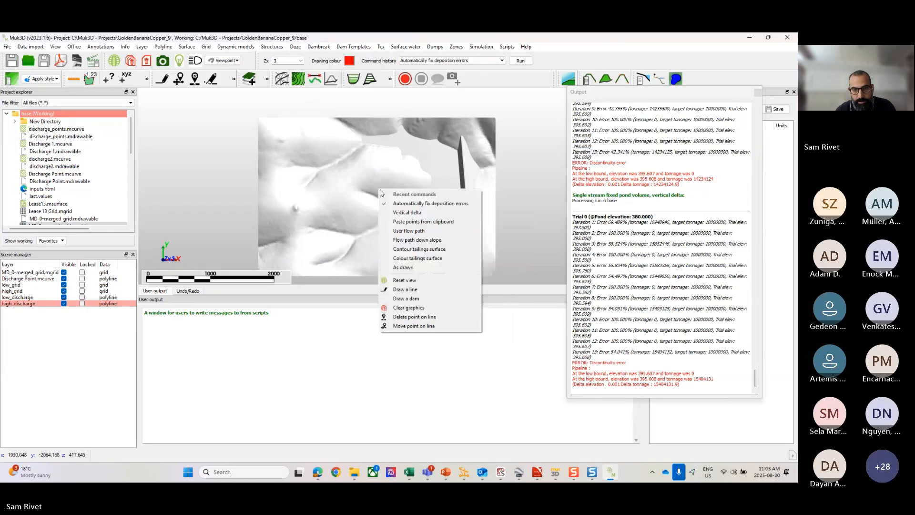
{"action": "left_click", "coordinate": [416, 212]}
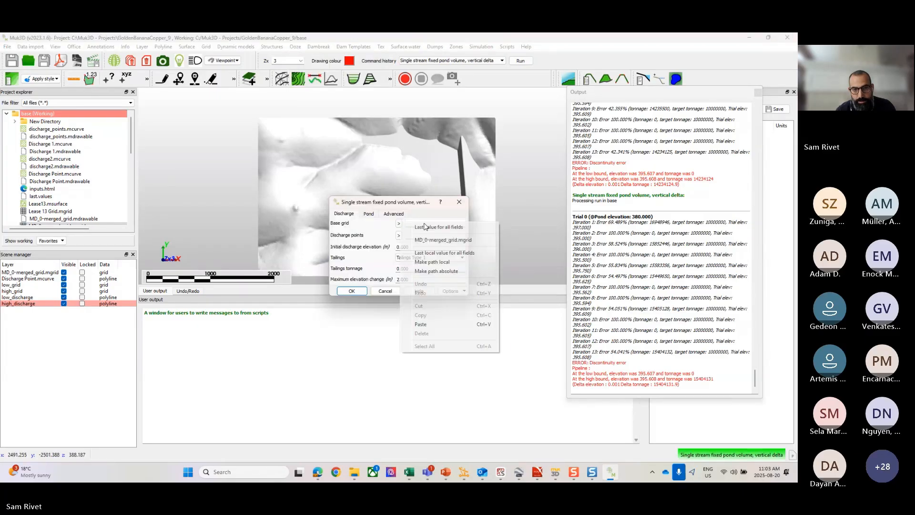
{"action": "left_click", "coordinate": [351, 290]}
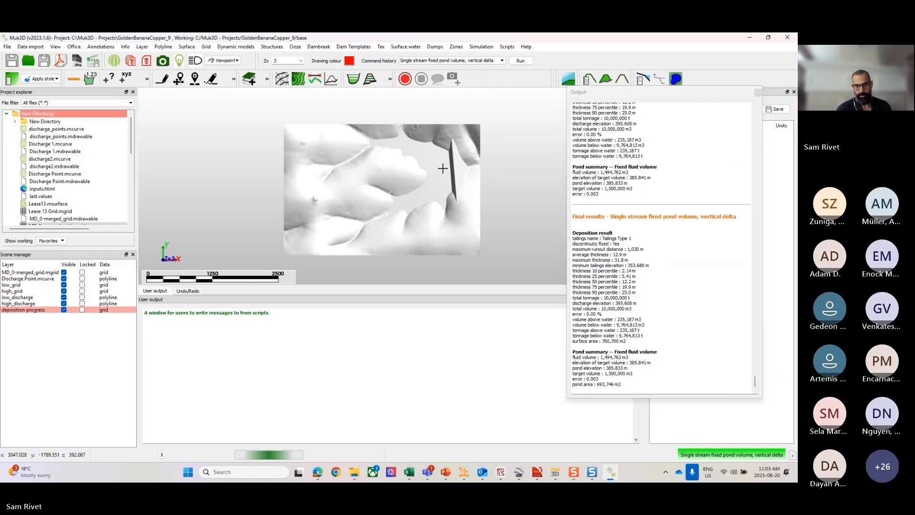
Step: Examine the deposited tailings and pond areas in the valleys upstream of the dam, and check the automatic deposition error fixing option
{"action": "scroll", "coordinate": [442, 169], "scroll_direction": "down", "scroll_amount": 1}
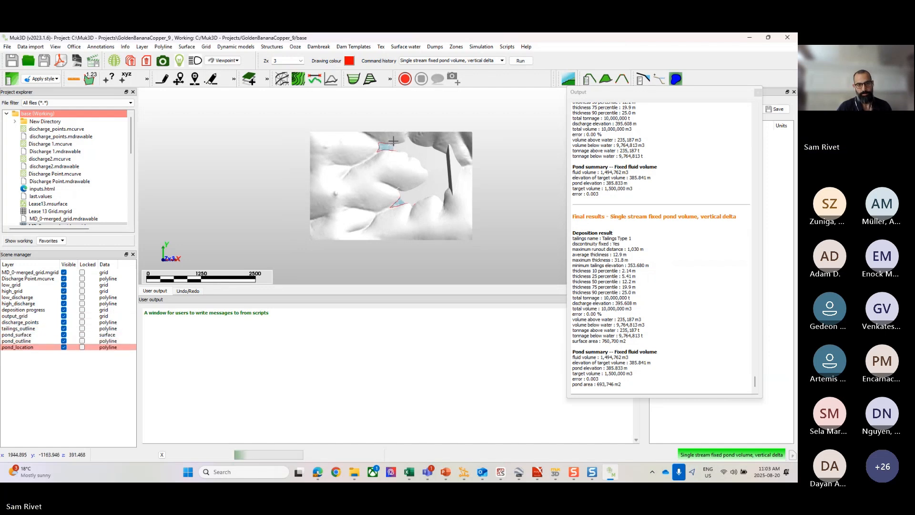
{"action": "scroll", "coordinate": [393, 144], "scroll_direction": "up", "scroll_amount": 1}
{"action": "scroll", "coordinate": [406, 184], "scroll_direction": "down", "scroll_amount": 1}
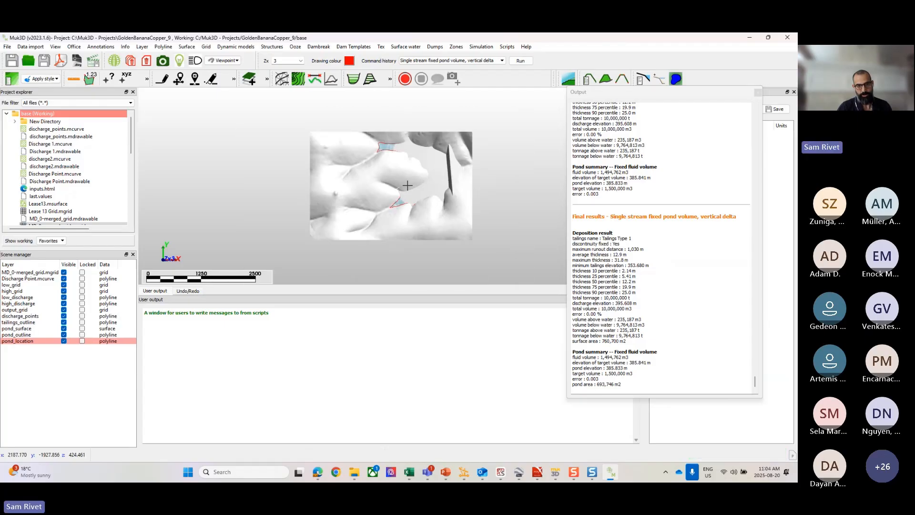
{"action": "scroll", "coordinate": [408, 185], "scroll_direction": "up", "scroll_amount": 2}
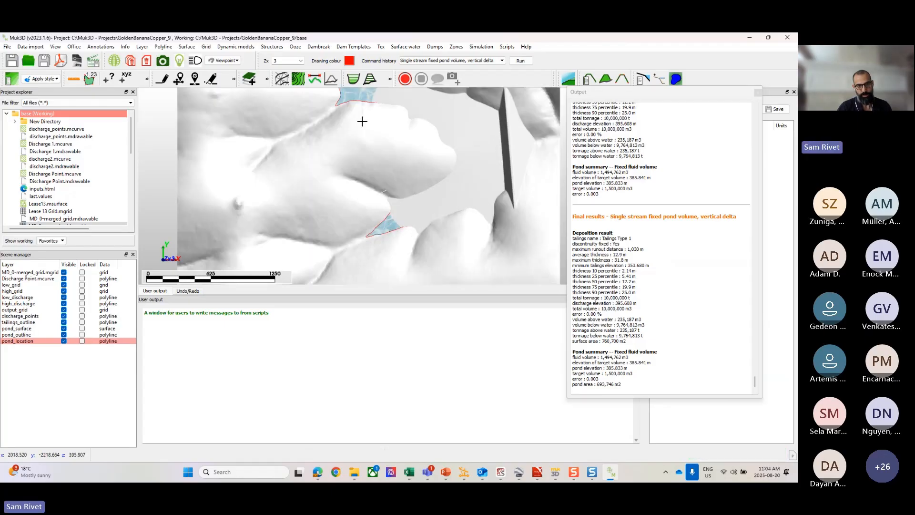
{"action": "middle_click_drag", "start_coordinate": [444, 174], "coordinate": [373, 200]}
{"action": "scroll", "coordinate": [373, 200], "scroll_direction": "down", "scroll_amount": 1}
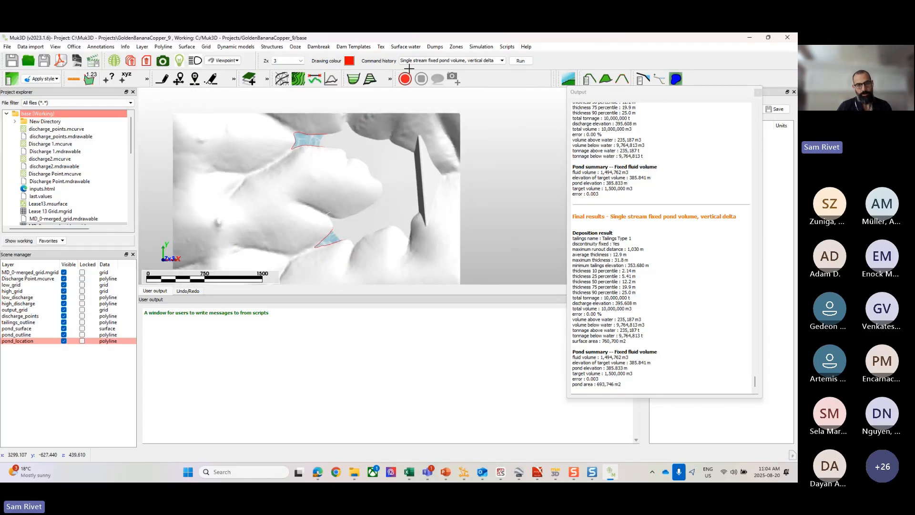
{"action": "left_click", "coordinate": [295, 46]}
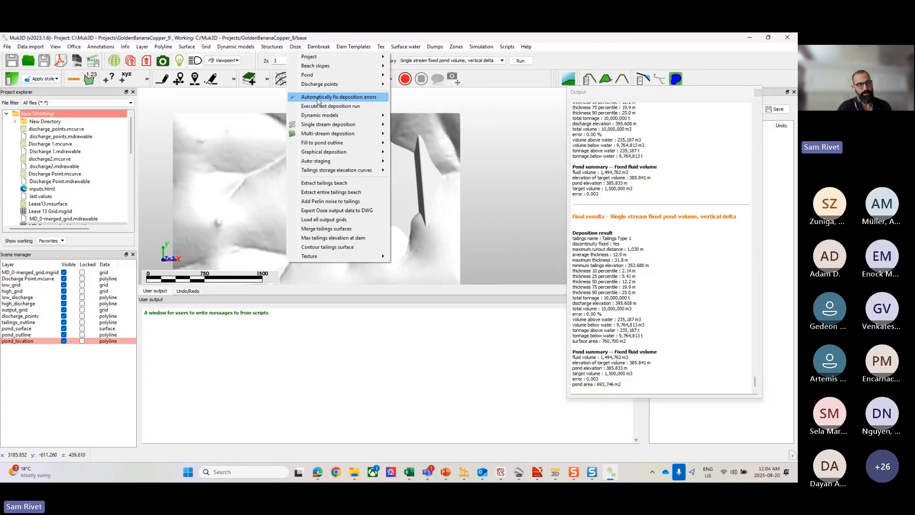
{"action": "left_click", "coordinate": [368, 106]}
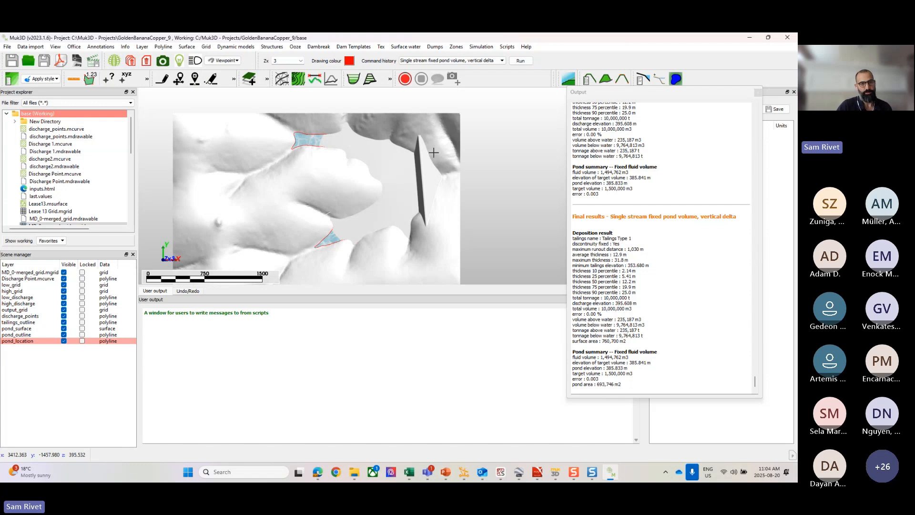
{"action": "left_click", "coordinate": [294, 48]}
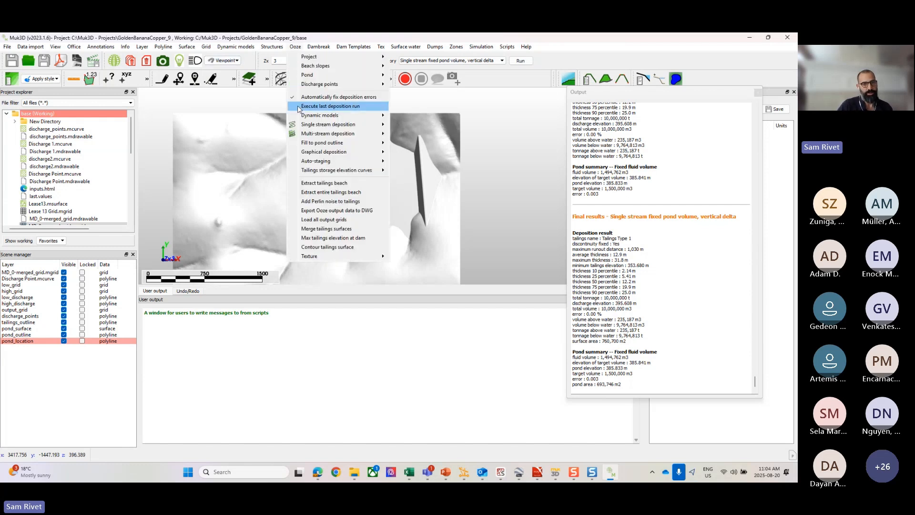
{"action": "left_click", "coordinate": [503, 218]}
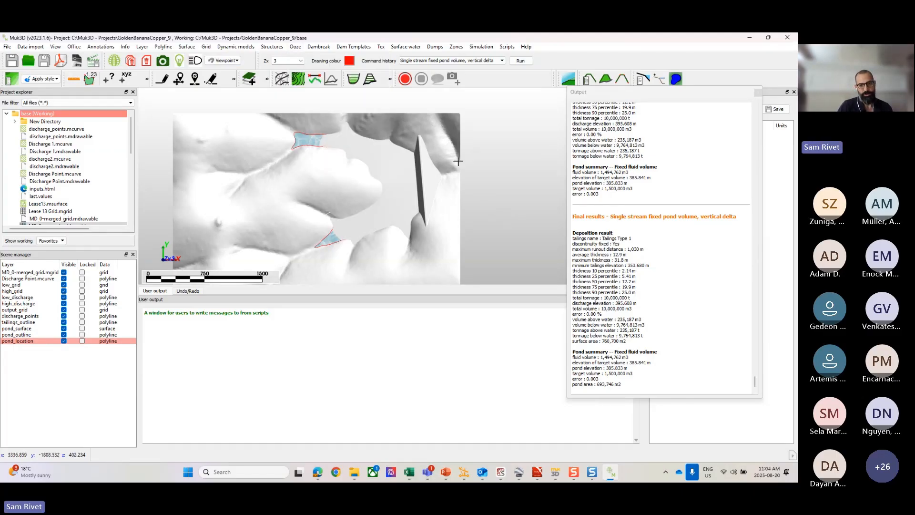
Step: Review the pond elevation, target volume and discharge elevation in the final deposition results
{"action": "middle_click_drag", "start_coordinate": [458, 161], "coordinate": [488, 143]}
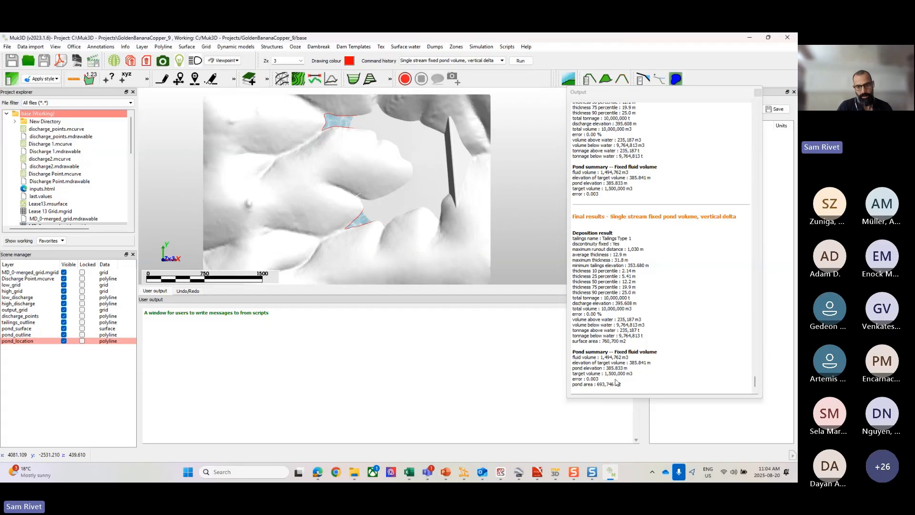
{"action": "scroll", "coordinate": [612, 371], "scroll_direction": "up", "scroll_amount": 2}
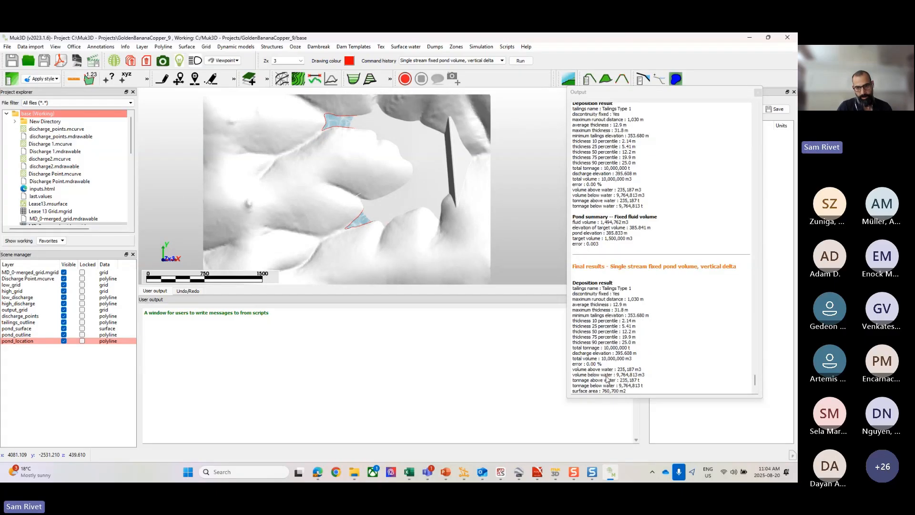
{"action": "scroll", "coordinate": [605, 377], "scroll_direction": "down", "scroll_amount": 2}
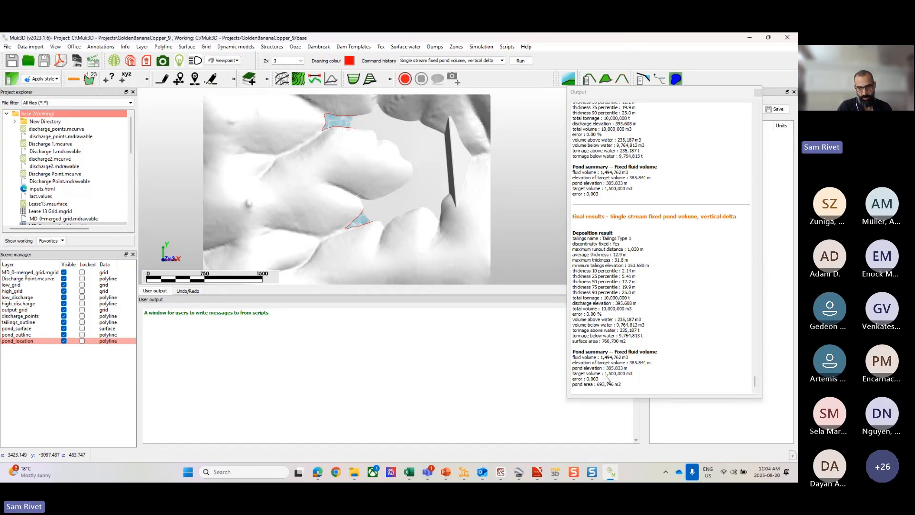
{"action": "mouse_move", "coordinate": [618, 368]}
{"action": "left_mouse_down"}
{"action": "mouse_move", "coordinate": [612, 373]}
{"action": "mouse_move", "coordinate": [621, 373]}
{"action": "left_mouse_up"}
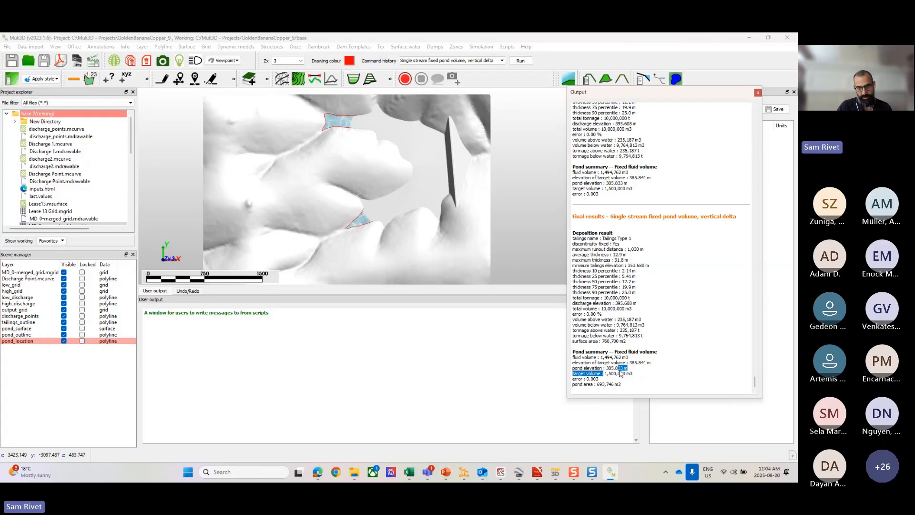
{"action": "left_click", "coordinate": [619, 341]}
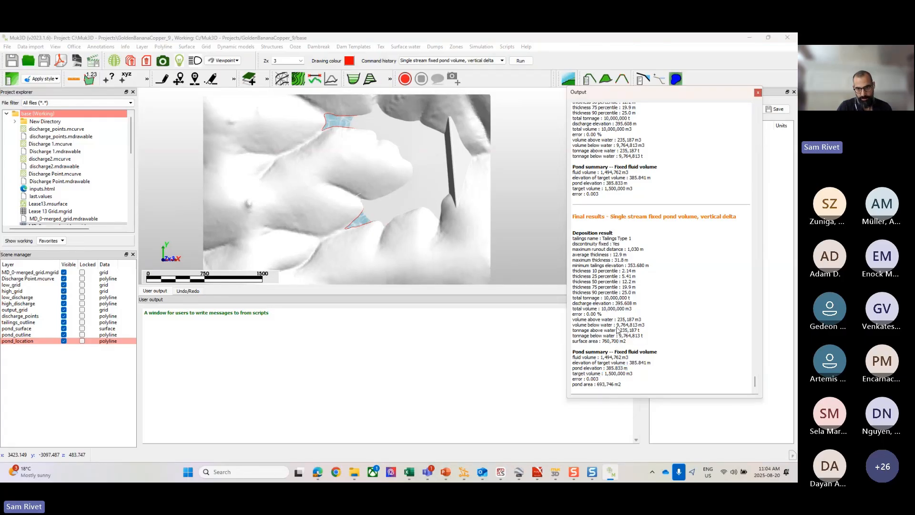
{"action": "left_click_drag", "start_coordinate": [615, 304], "coordinate": [633, 304]}
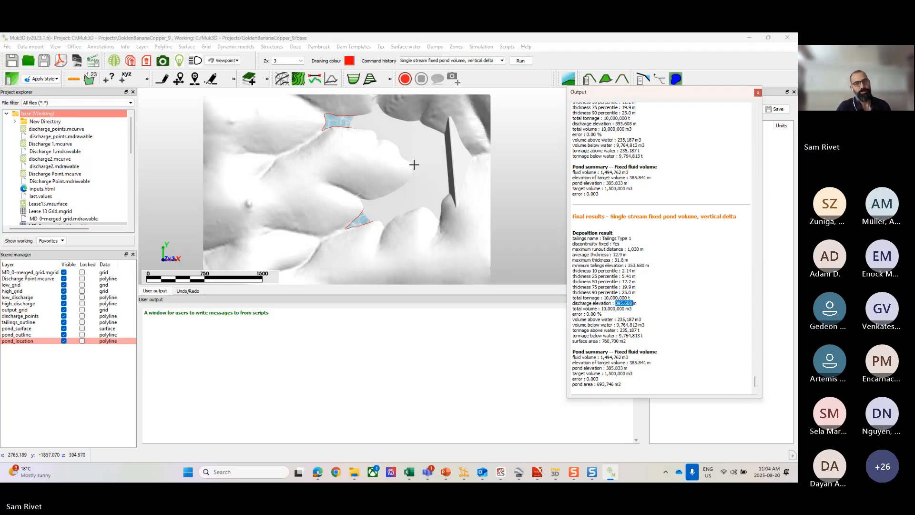
{"action": "scroll", "coordinate": [418, 165], "scroll_direction": "up", "scroll_amount": 1}
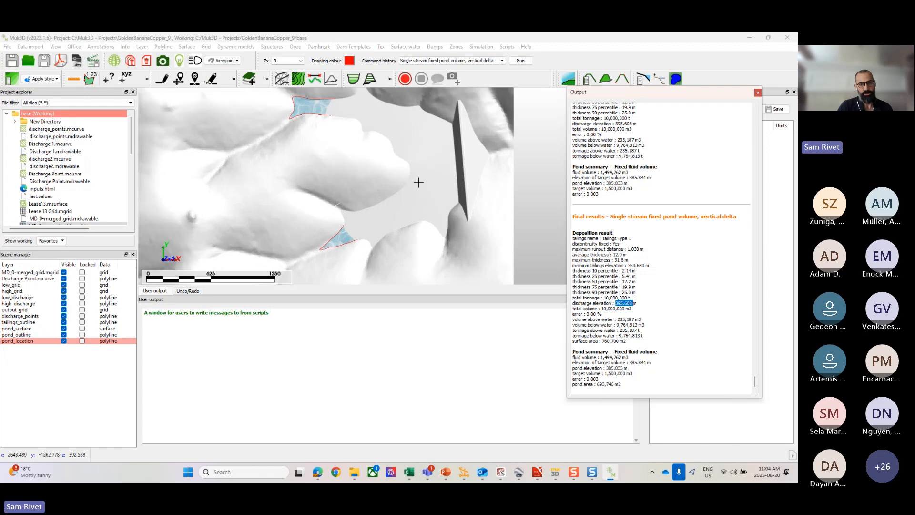
Step: Colour the high_grid tailings surface, using white for the original ground and yellow for the tailings
{"action": "left_click", "coordinate": [418, 183]}
{"action": "left_click", "coordinate": [296, 47]}
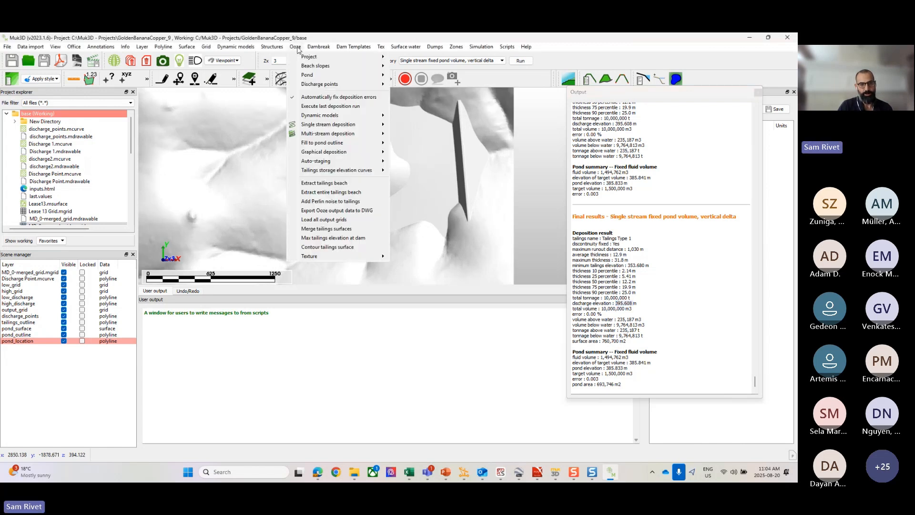
{"action": "mouse_move", "coordinate": [315, 48]}
{"action": "mouse_move", "coordinate": [312, 257]}
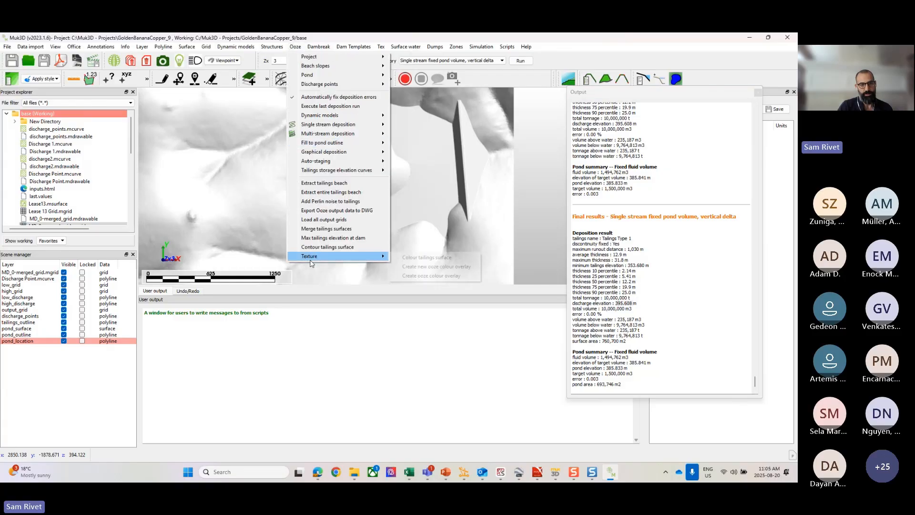
{"action": "left_click", "coordinate": [413, 260]}
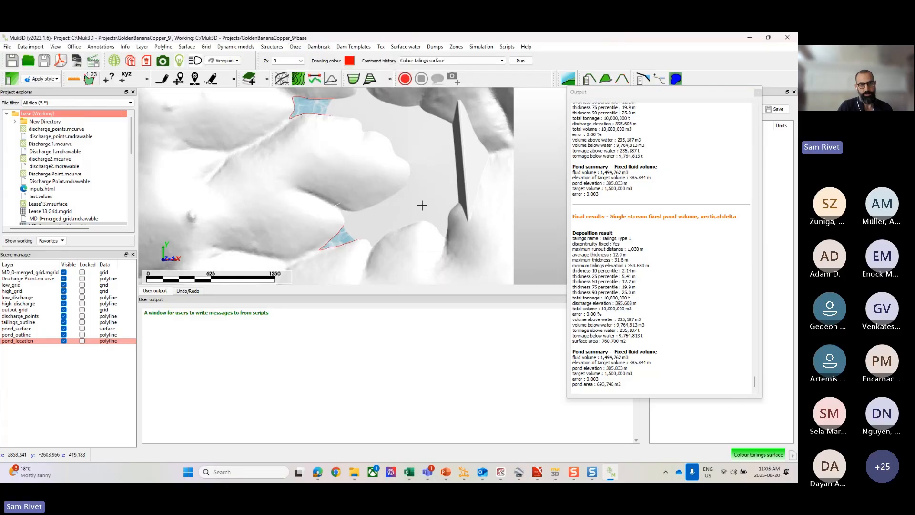
{"action": "left_click", "coordinate": [383, 237]}
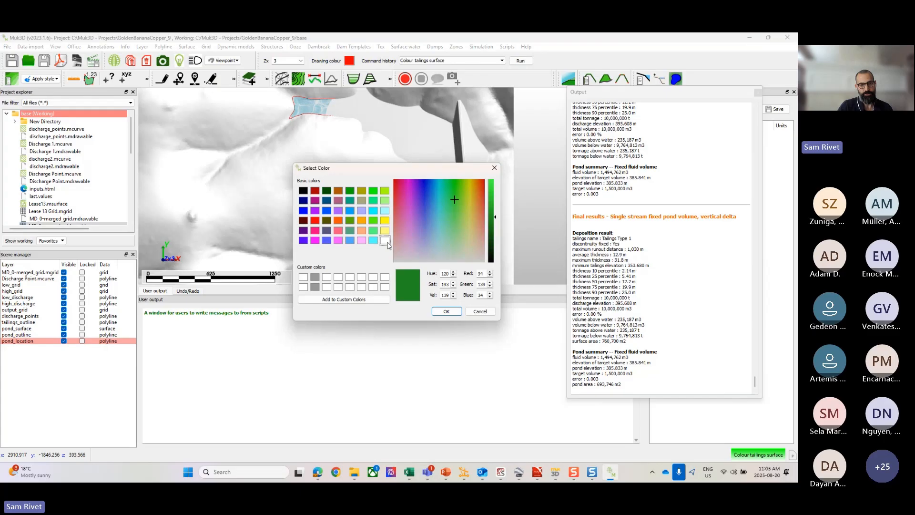
{"action": "left_click", "coordinate": [384, 240]}
{"action": "left_click", "coordinate": [445, 312]}
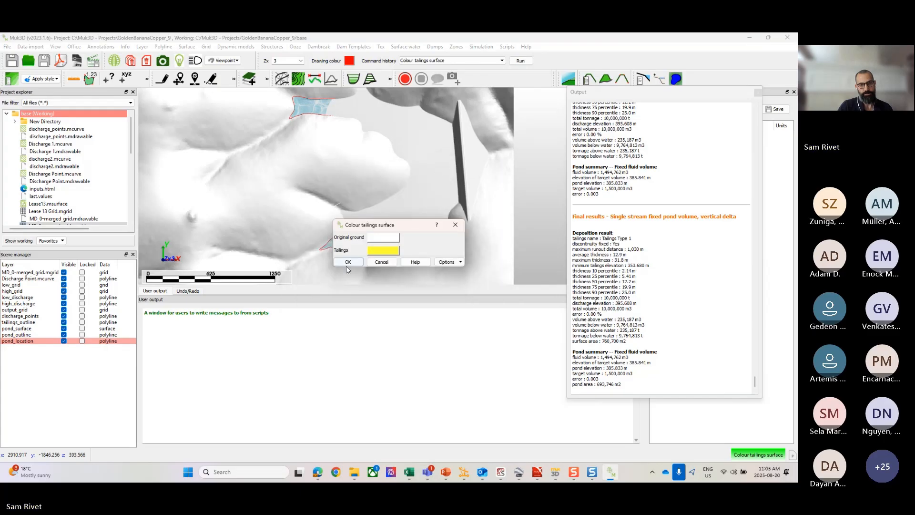
{"action": "left_click", "coordinate": [346, 264]}
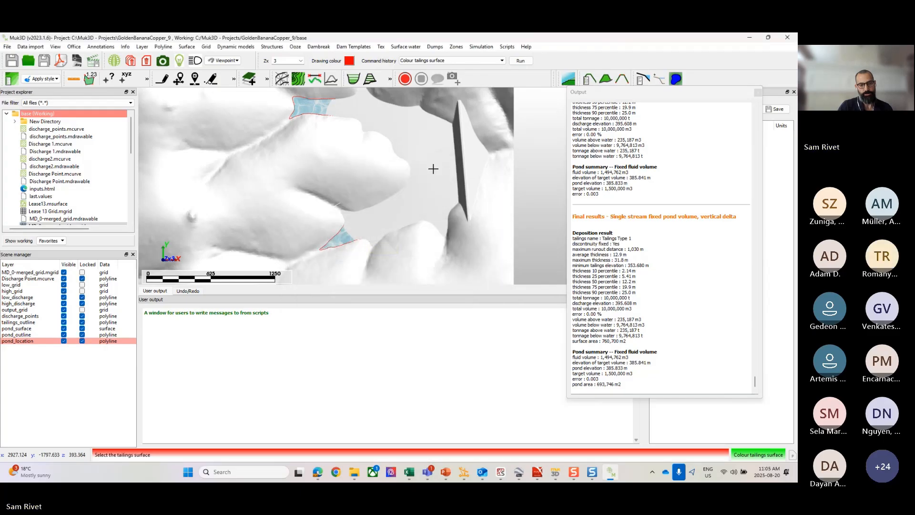
{"action": "left_click", "coordinate": [431, 165]}
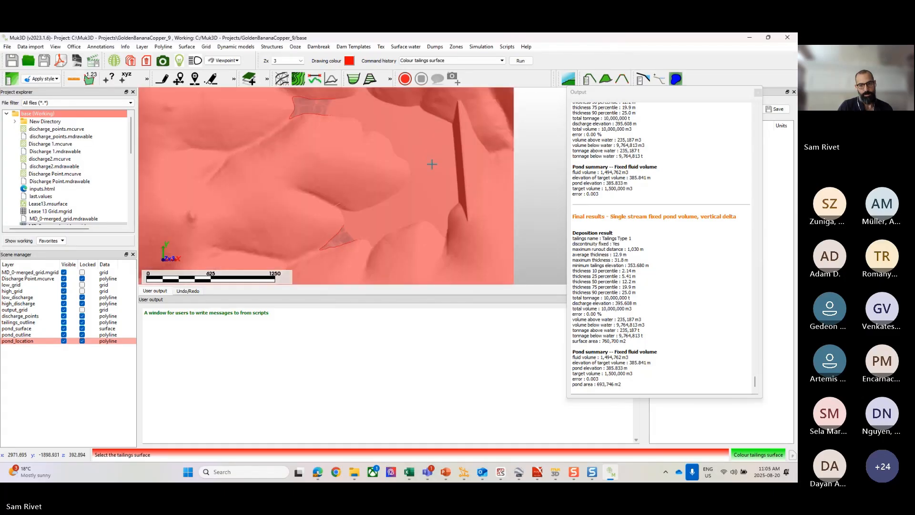
{"action": "left_click", "coordinate": [431, 164]}
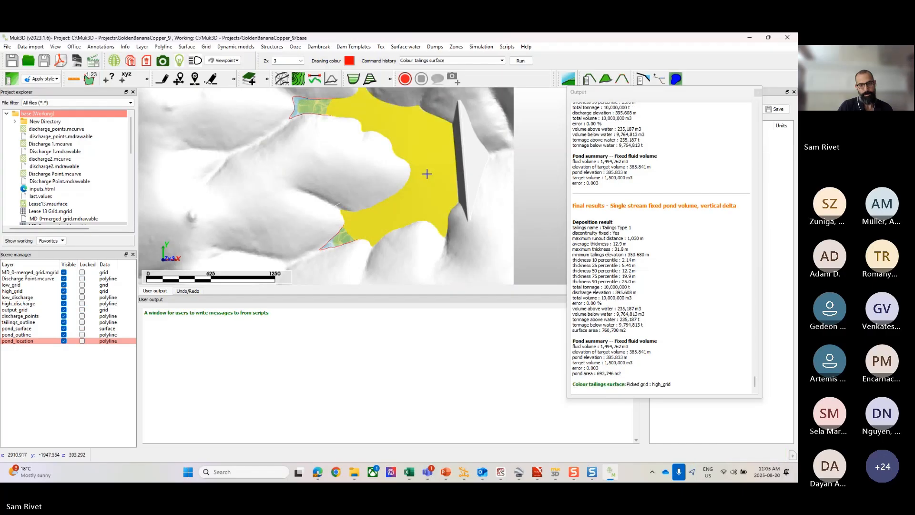
Step: Contour the high_grid tailings surface at a 1.000 m interval on a layer named contours, and inspect the contours
{"action": "right_click", "coordinate": [426, 174]}
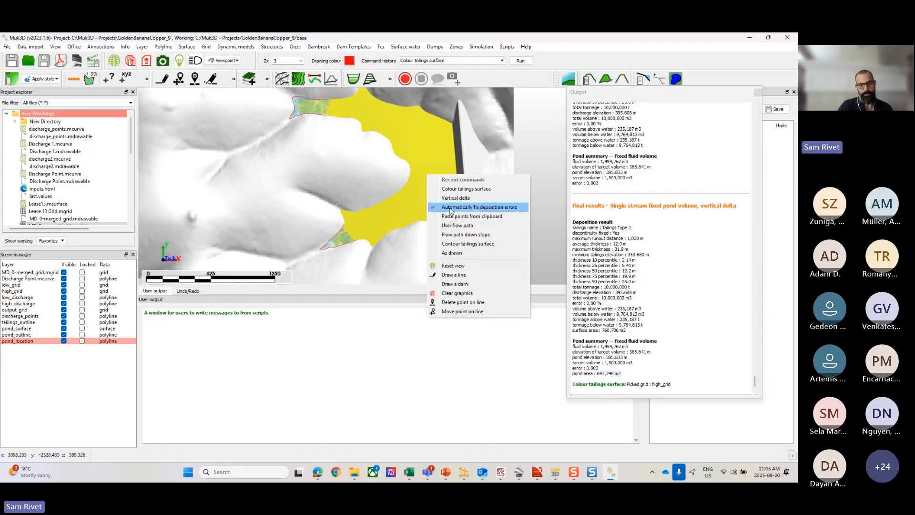
{"action": "left_click", "coordinate": [462, 243]}
{"action": "left_click", "coordinate": [429, 160]}
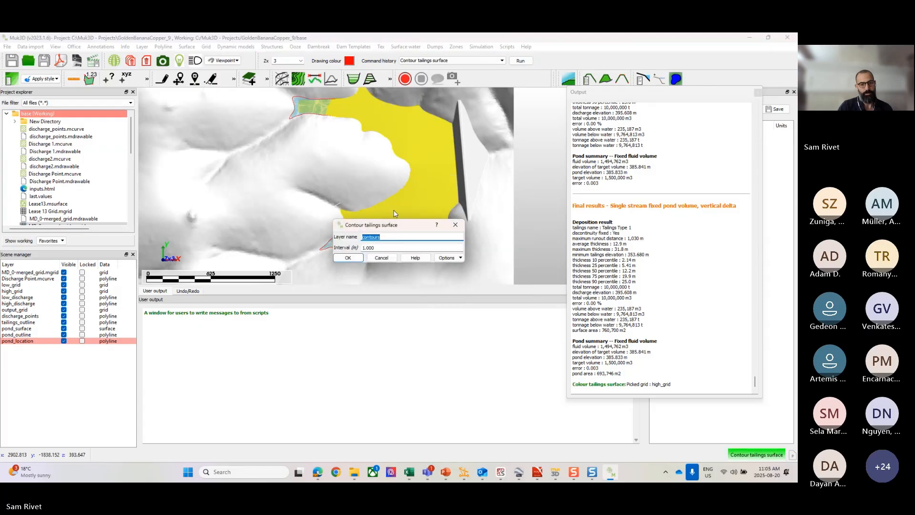
{"action": "left_click", "coordinate": [360, 256]}
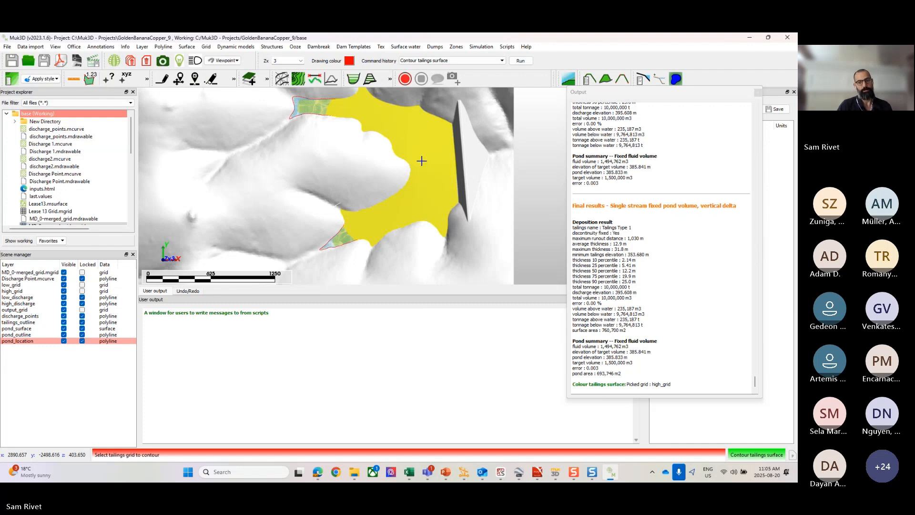
{"action": "left_click", "coordinate": [424, 161]}
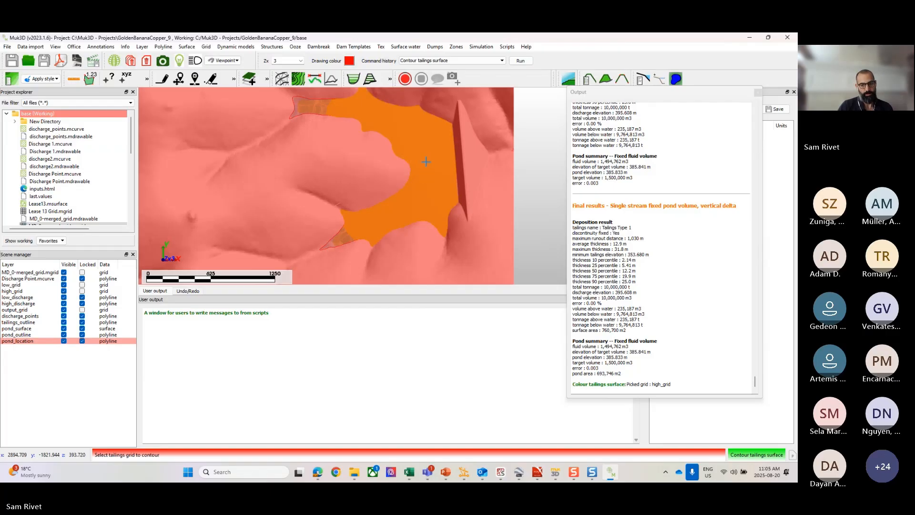
{"action": "left_click", "coordinate": [427, 162]}
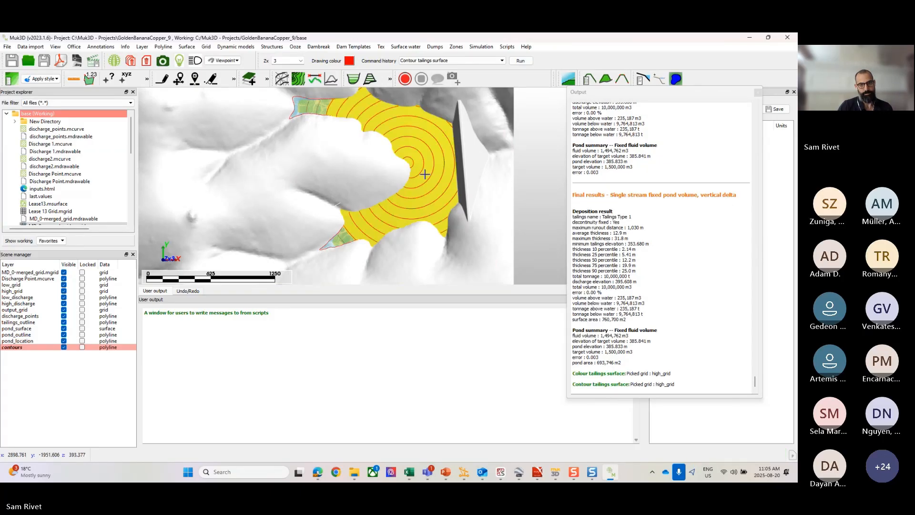
{"action": "scroll", "coordinate": [410, 136], "scroll_direction": "up", "scroll_amount": 2}
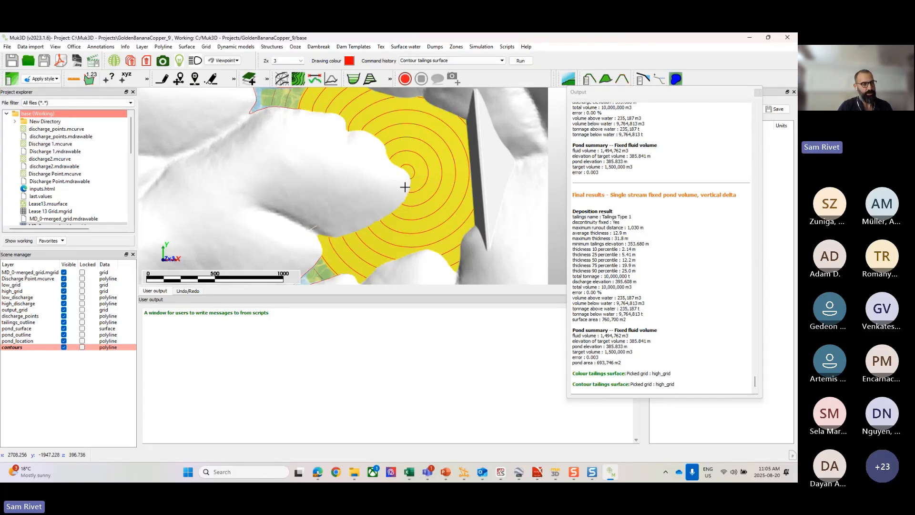
{"action": "scroll", "coordinate": [405, 186], "scroll_direction": "down", "scroll_amount": 4}
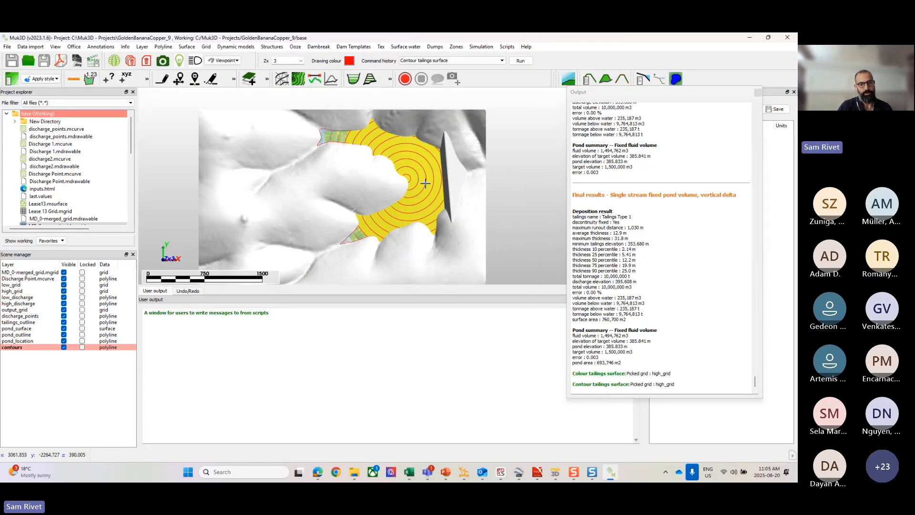
{"action": "middle_click_drag", "start_coordinate": [405, 186], "coordinate": [432, 184]}
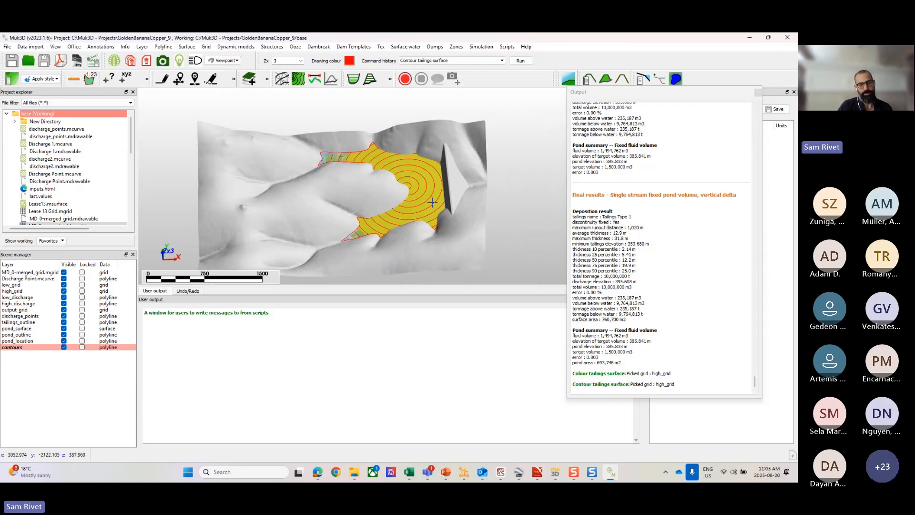